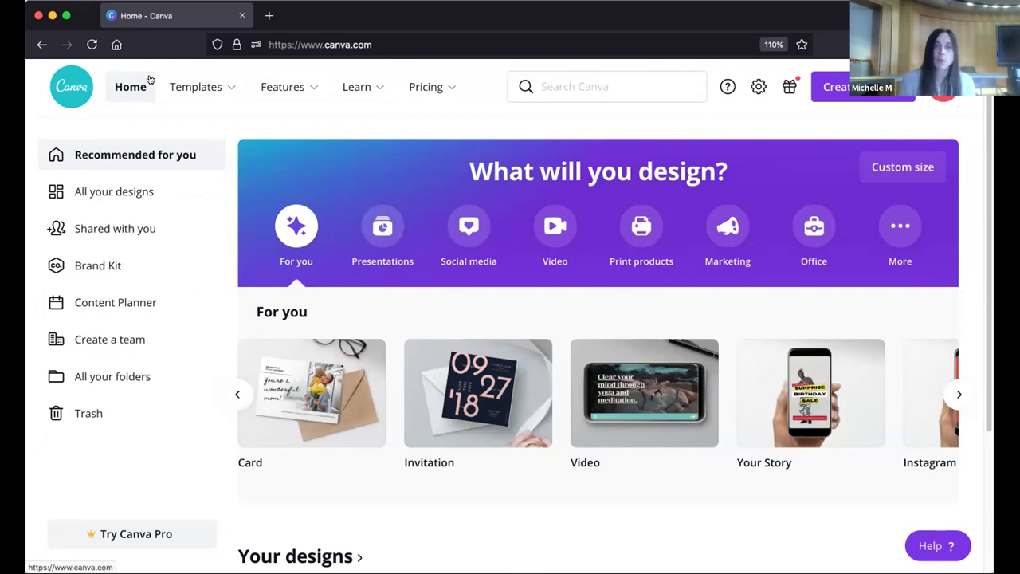
{"action": "mouse_move", "coordinate": [233, 82]}
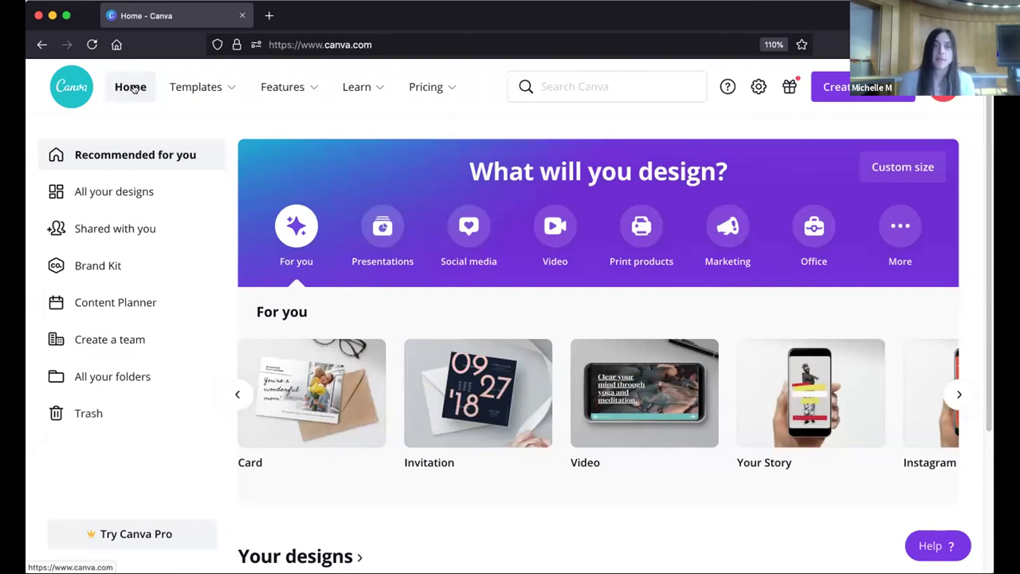
{"action": "mouse_move", "coordinate": [199, 87]}
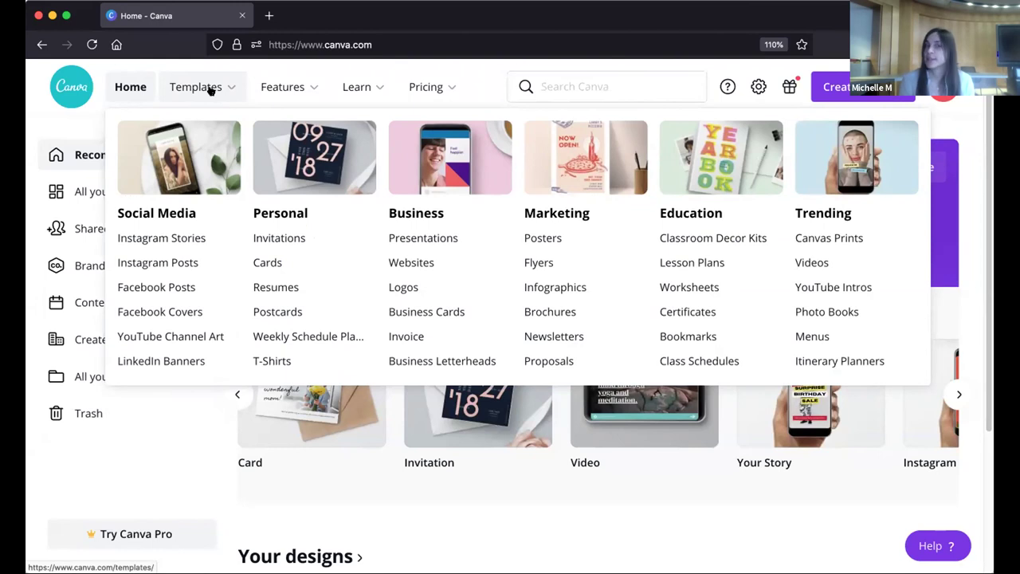
{"action": "mouse_move", "coordinate": [275, 86]}
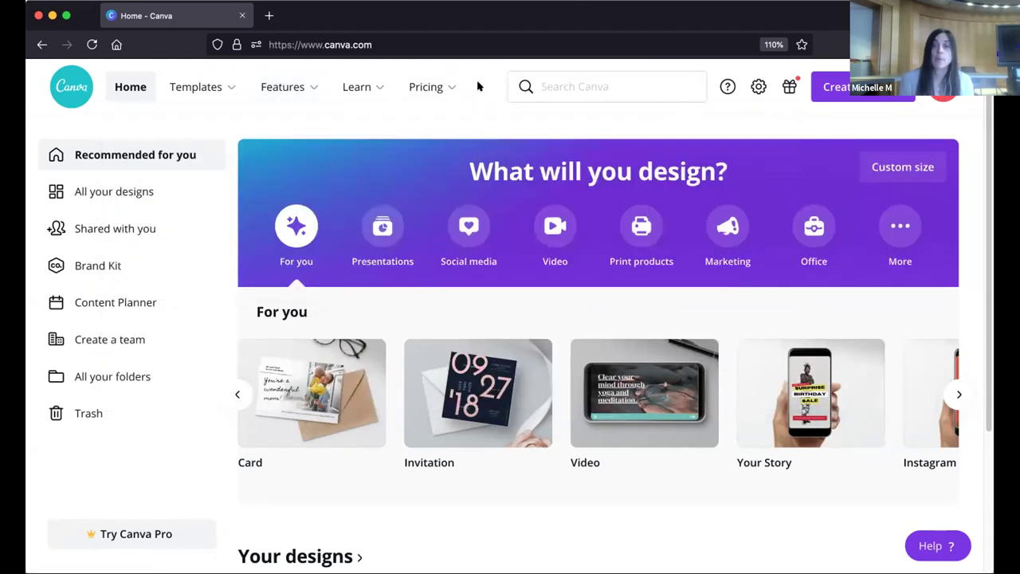
{"action": "mouse_move", "coordinate": [363, 86]}
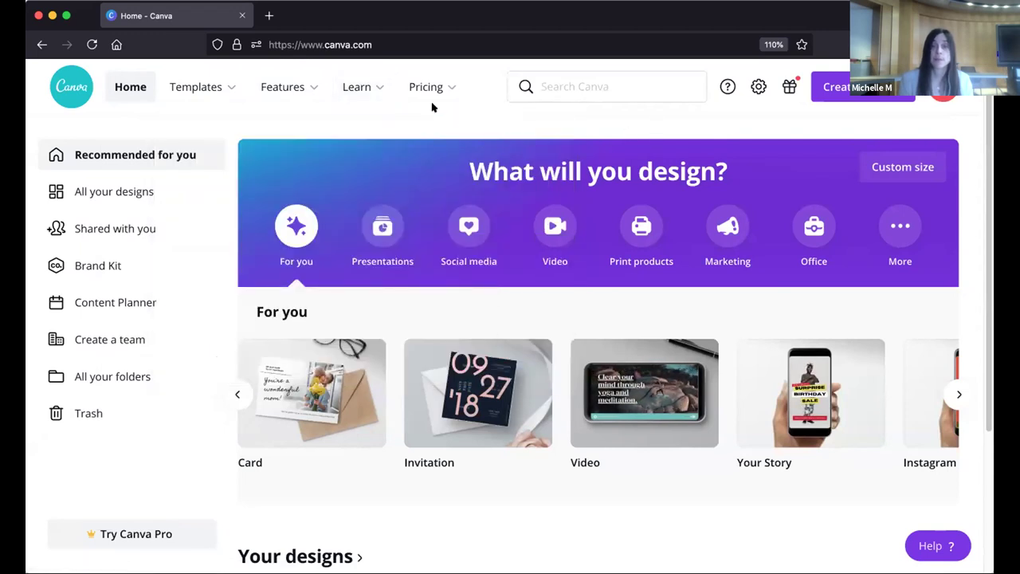
{"action": "mouse_move", "coordinate": [438, 87]}
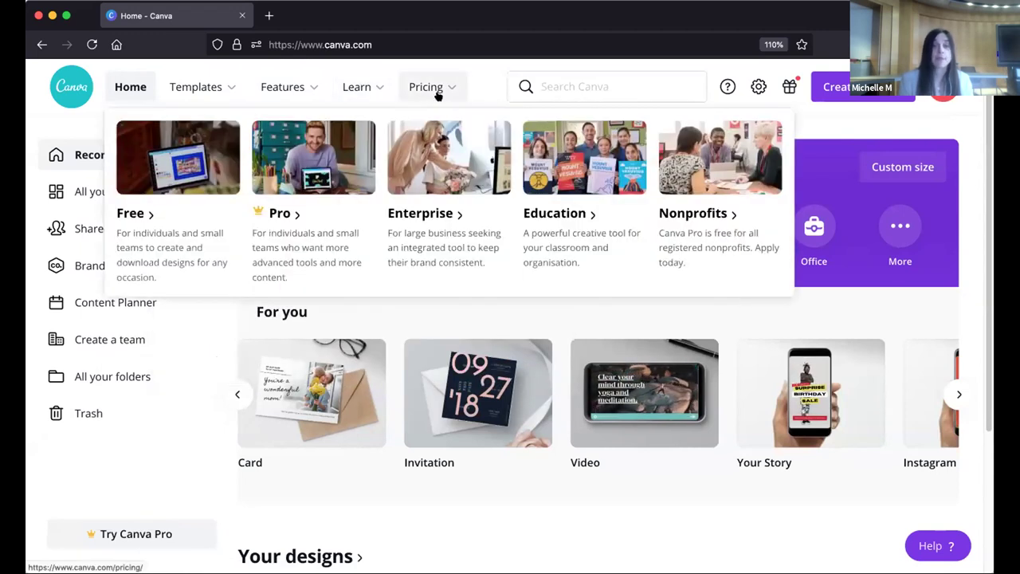
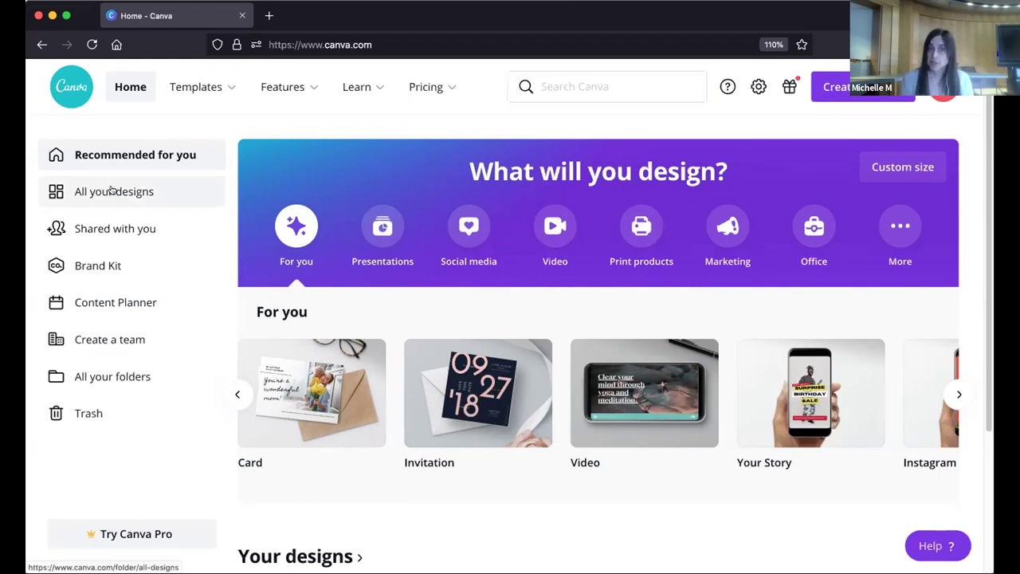
Step: Look over the saved designs and the folders overview, reloading the folders page before returning to all designs
{"action": "left_click", "coordinate": [112, 191]}
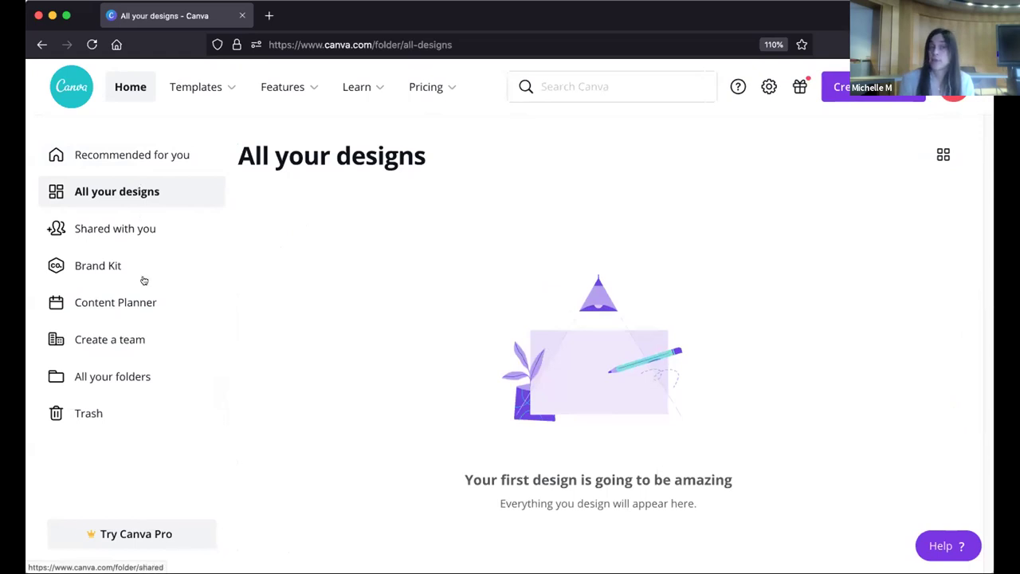
{"action": "left_click", "coordinate": [125, 376]}
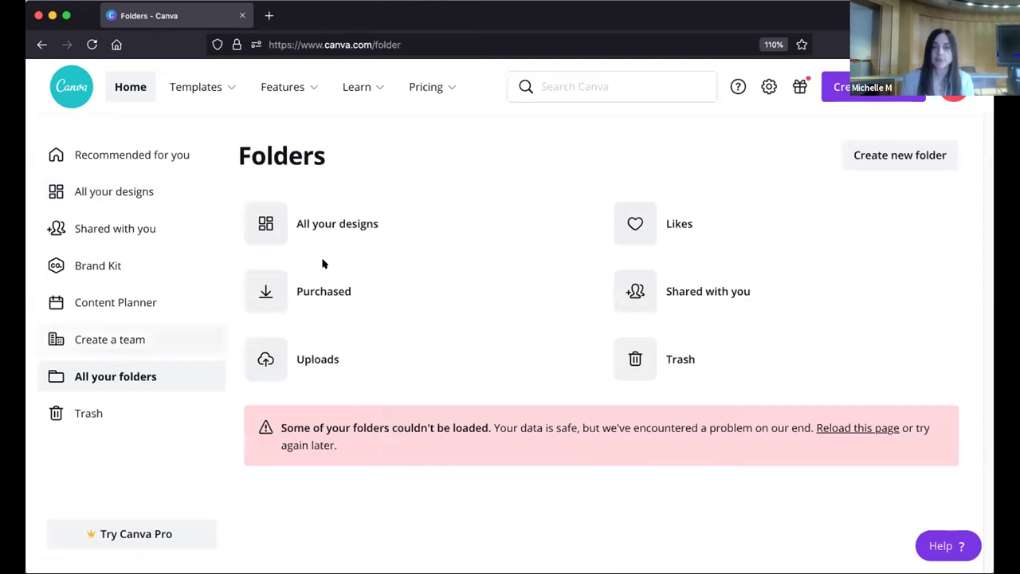
{"action": "left_click", "coordinate": [91, 45]}
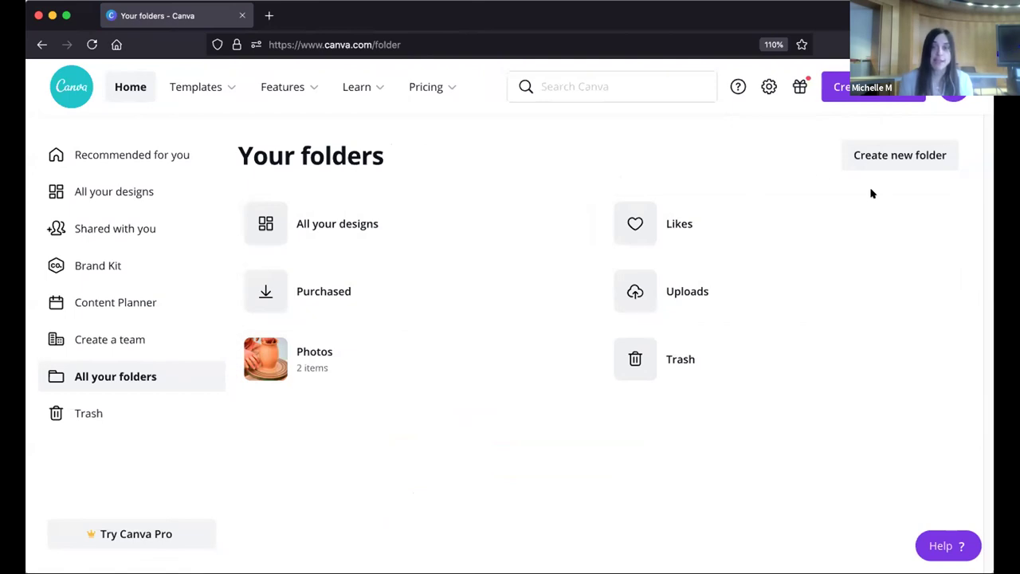
{"action": "left_click", "coordinate": [121, 191]}
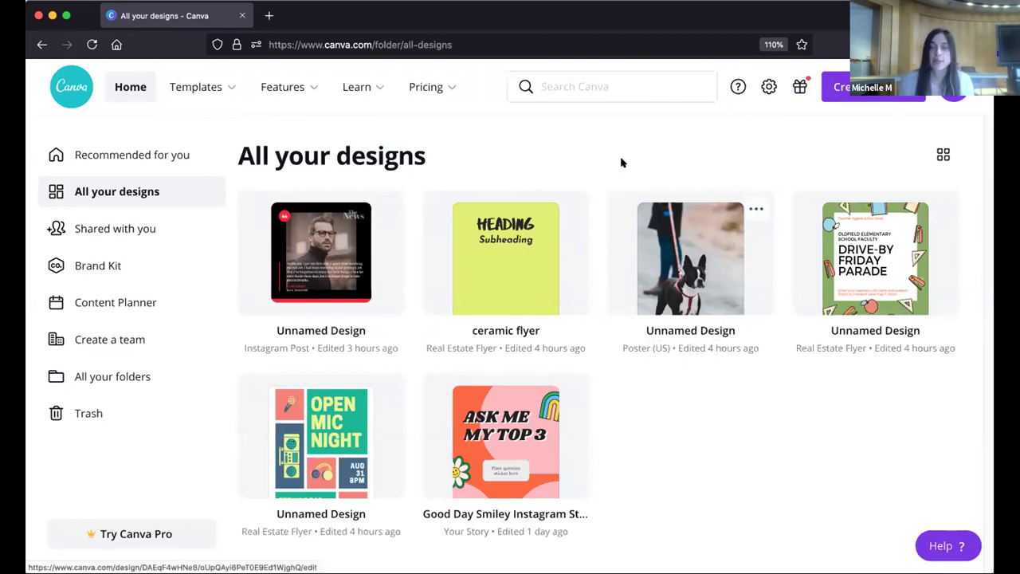
Step: Create a new folder named Flyers among your folders, without sharing it with team members
{"action": "left_click", "coordinate": [92, 377]}
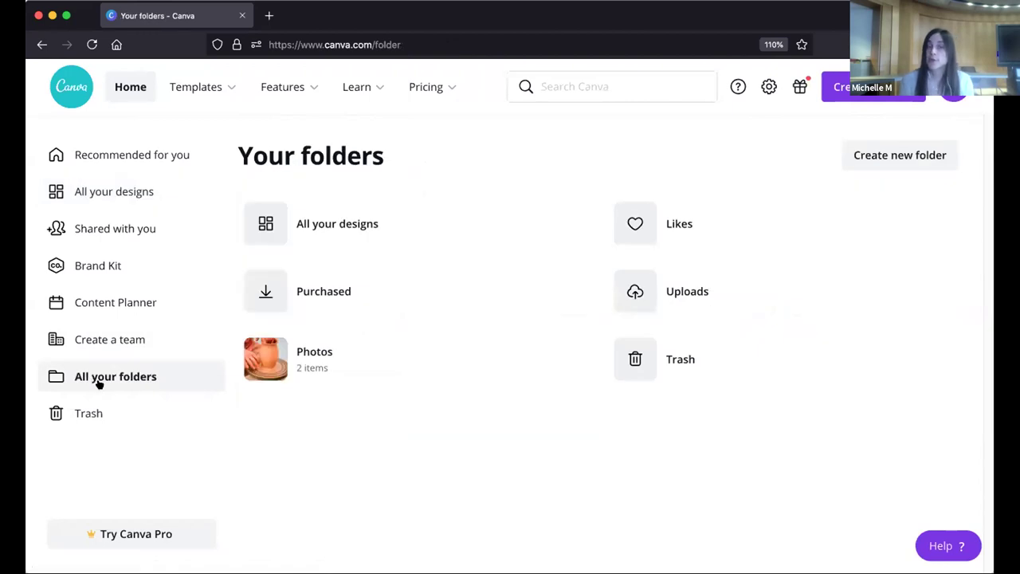
{"action": "left_click", "coordinate": [877, 156]}
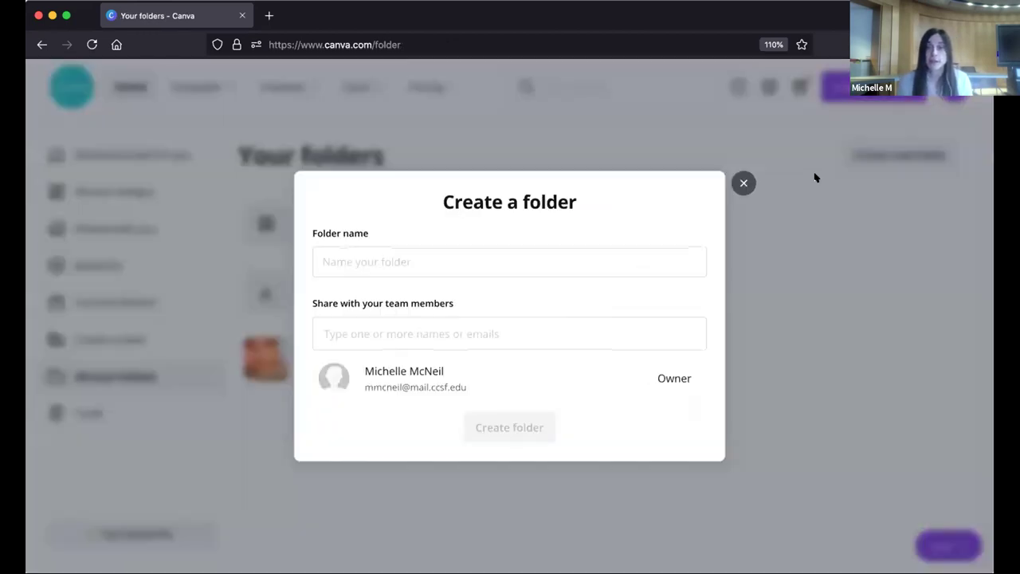
{"action": "left_click", "coordinate": [503, 255]}
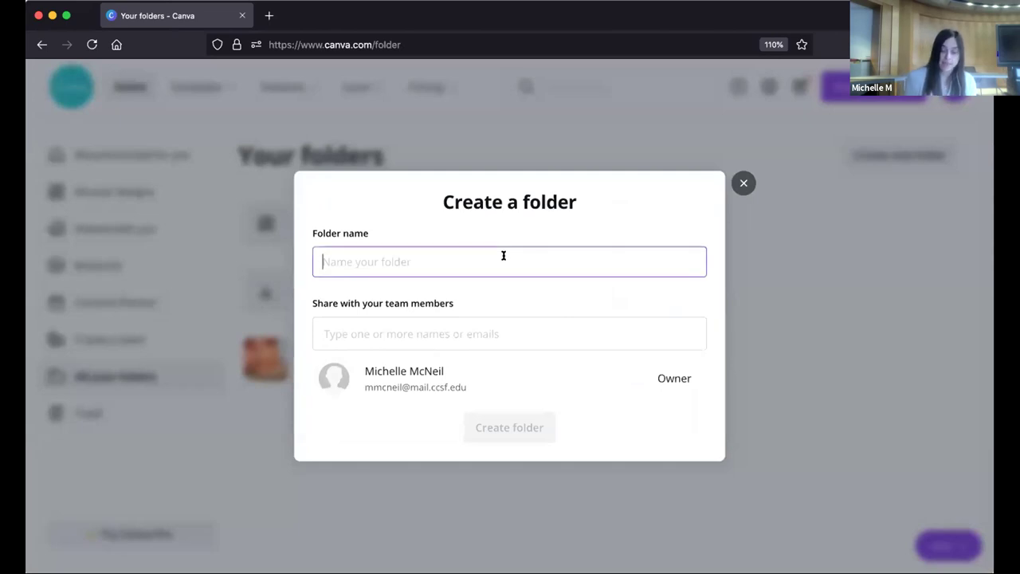
{"action": "type", "text": "P"}
{"action": "key", "text": "BackSpace"}
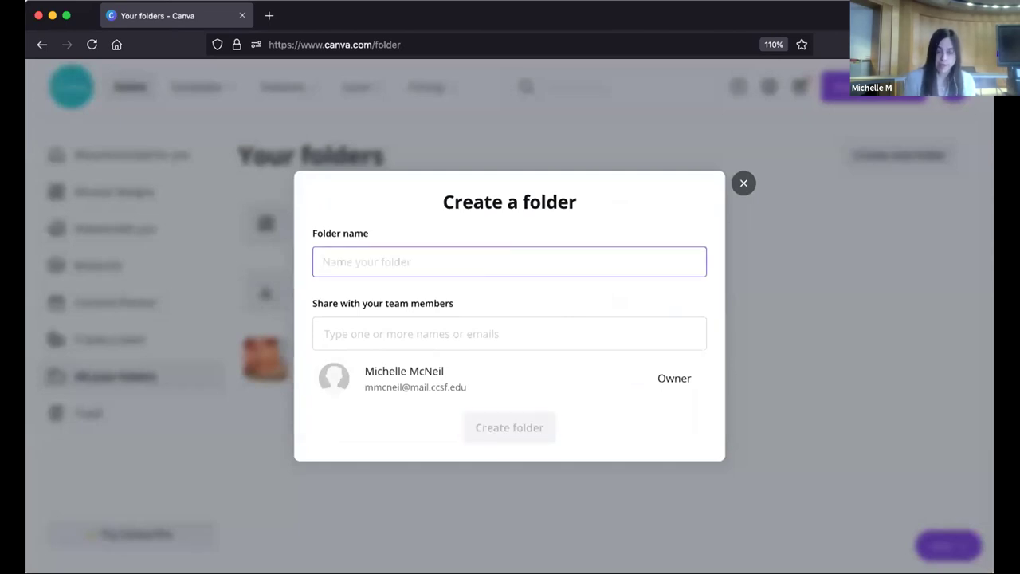
{"action": "type", "text": "Flyers"}
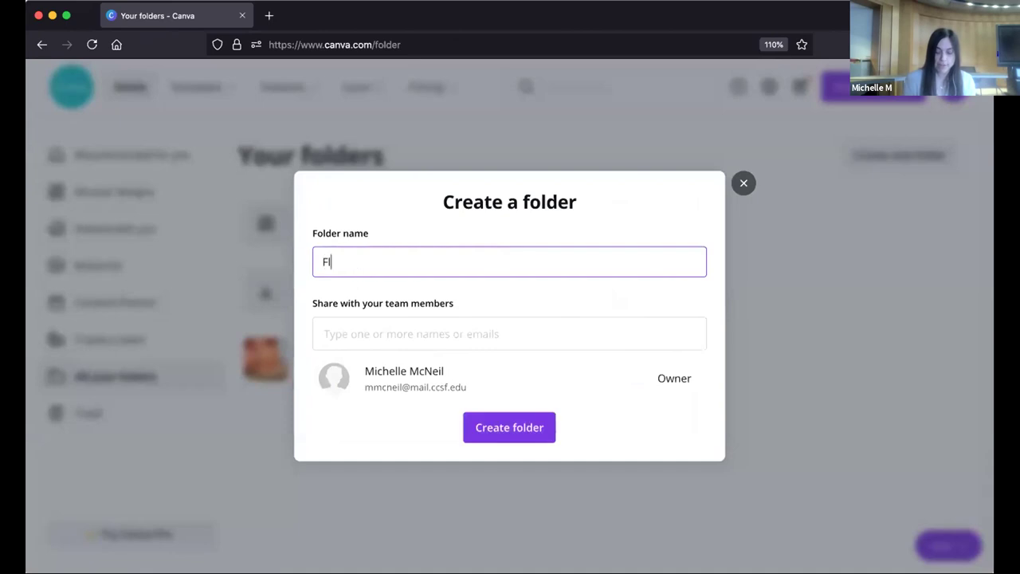
{"action": "left_click", "coordinate": [484, 433]}
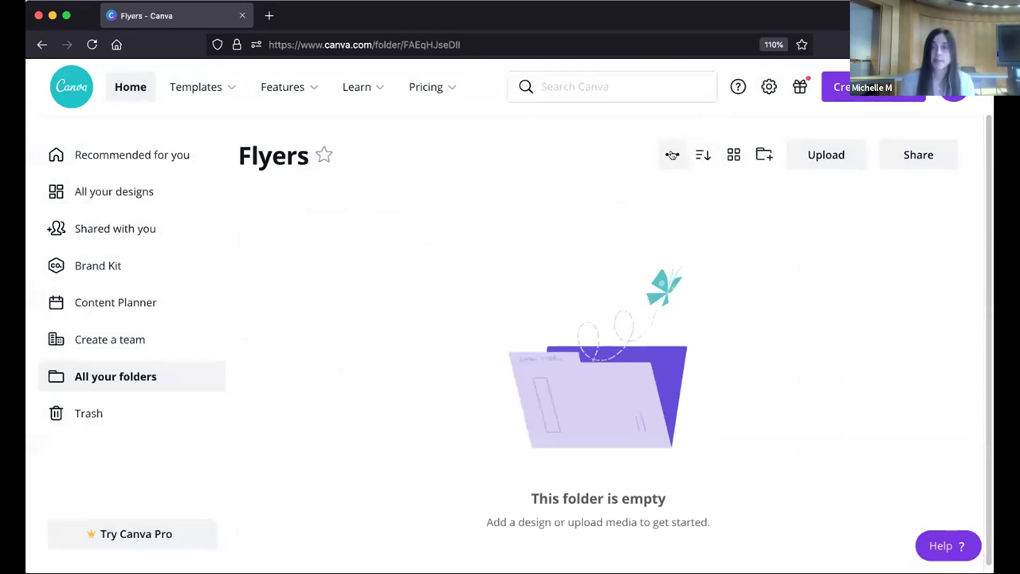
Step: Return to the list of all folders and view the contents of the Photos folder
{"action": "left_click", "coordinate": [130, 381]}
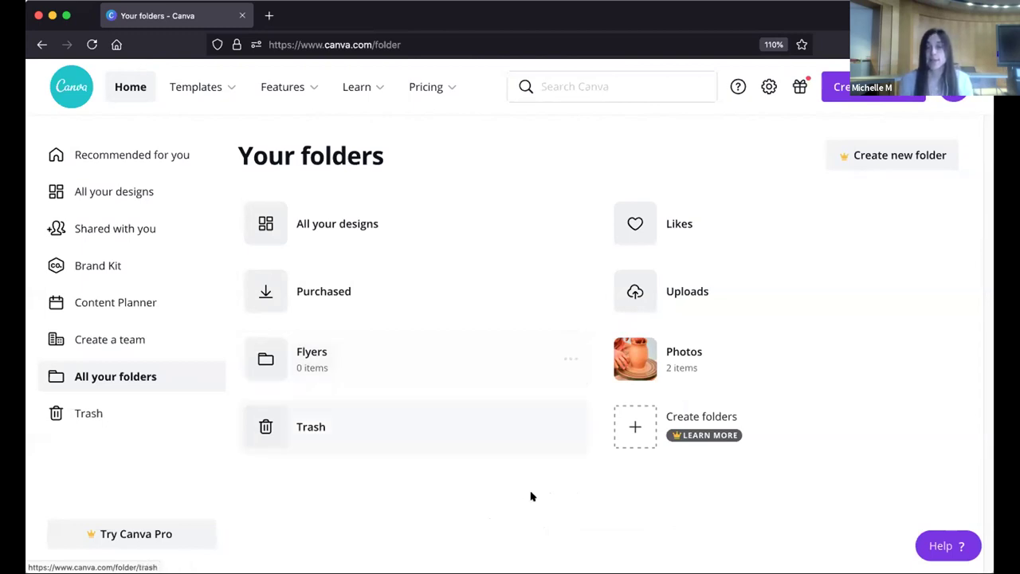
{"action": "left_click", "coordinate": [726, 352]}
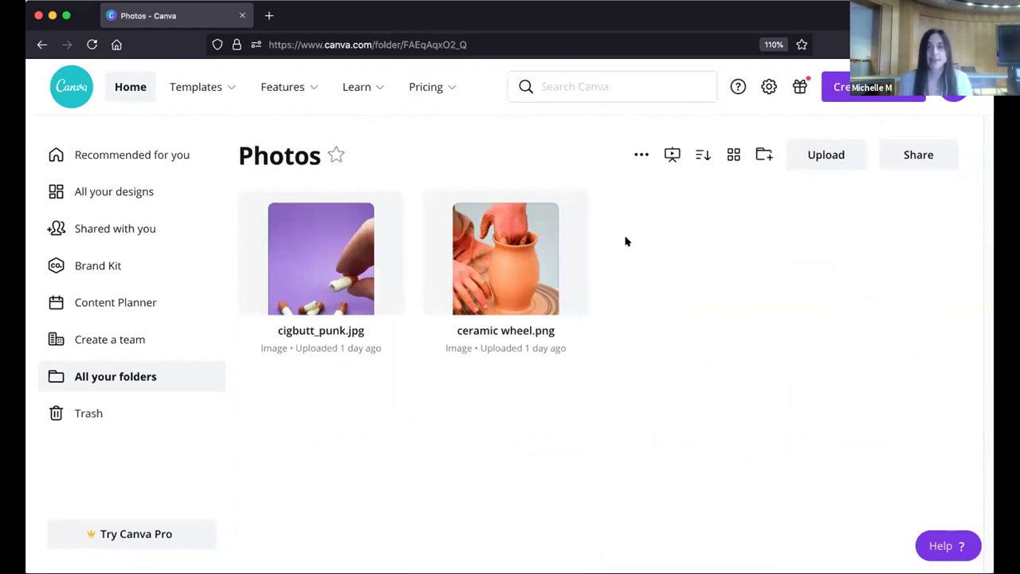
Step: Upload dogwalking.png, russian bookstore.png and classroom.png from the desktop's CANVA DEMO PHOTOS folder into Uploads, and return to the folders overview
{"action": "left_click", "coordinate": [152, 376]}
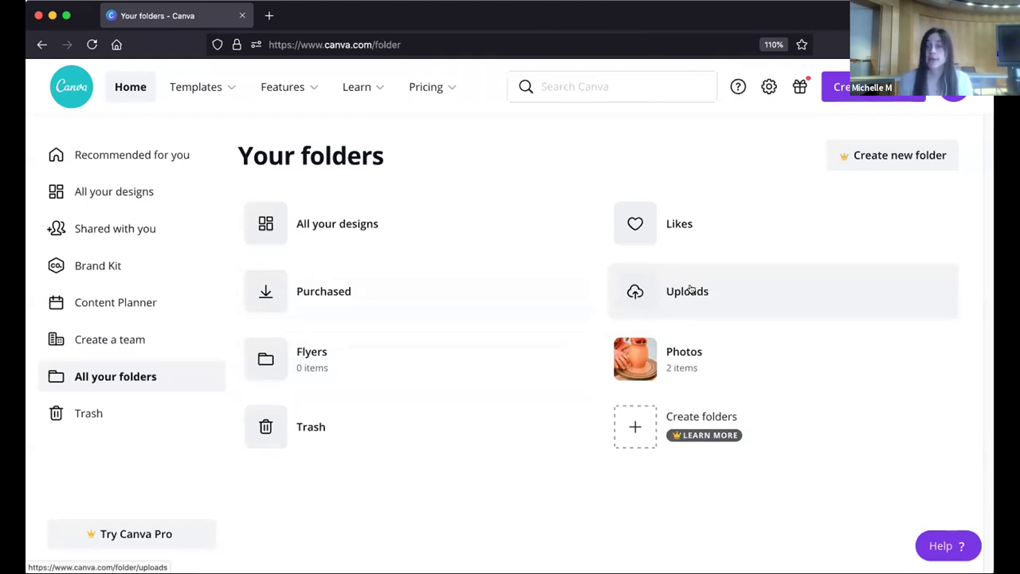
{"action": "left_click", "coordinate": [690, 289]}
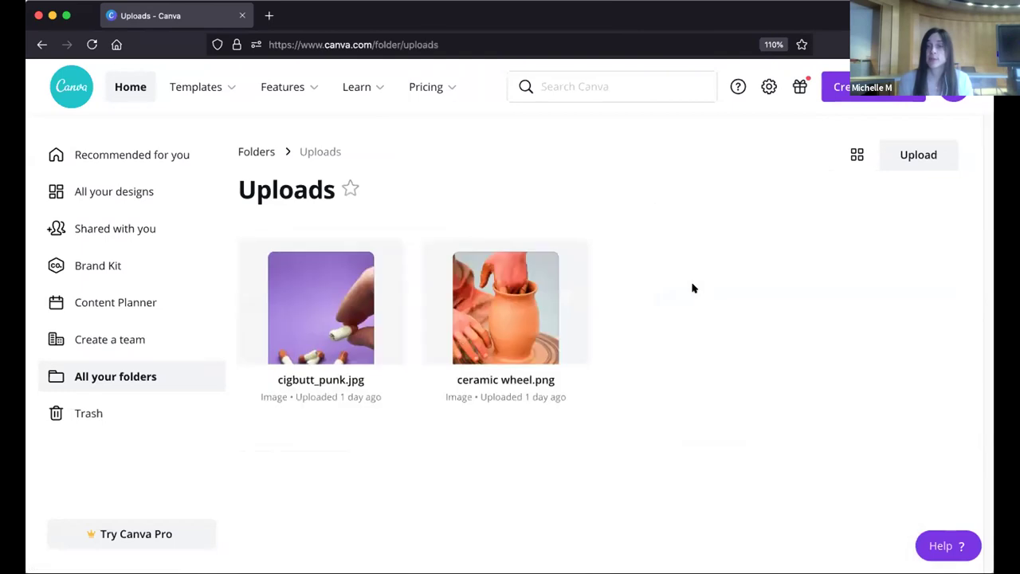
{"action": "left_click", "coordinate": [918, 154]}
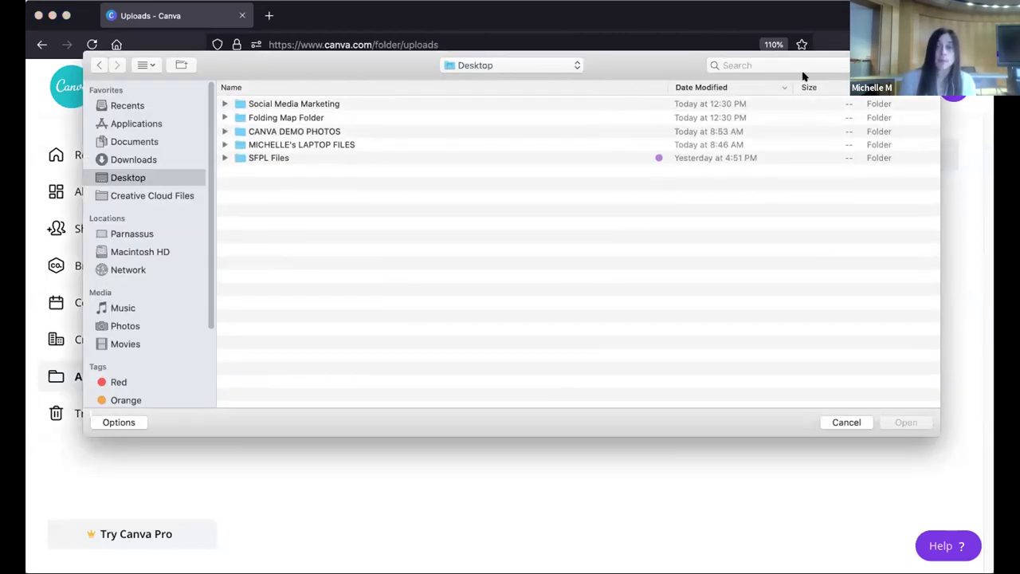
{"action": "left_click_drag", "start_coordinate": [662, 64], "coordinate": [654, 94]}
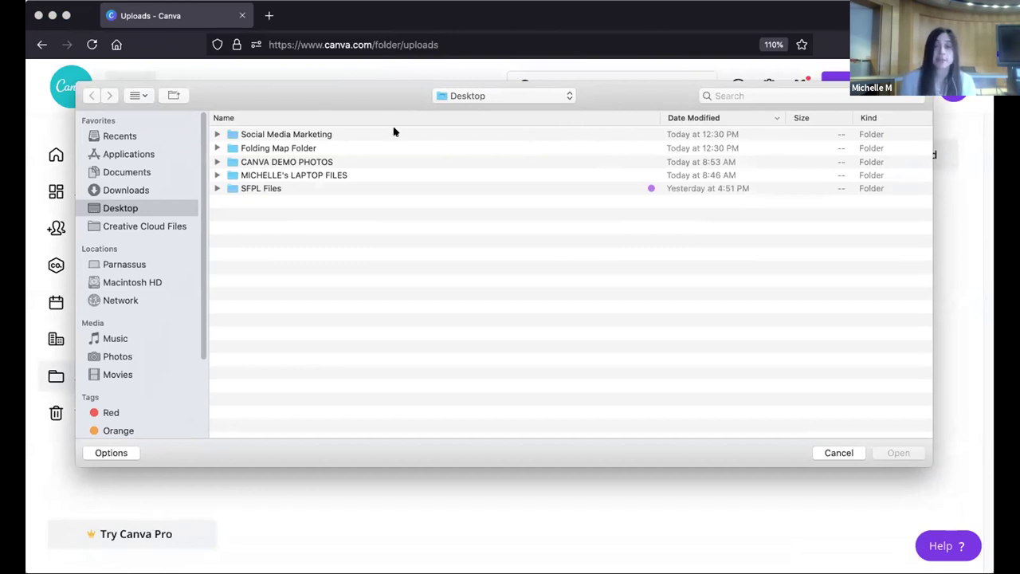
{"action": "left_click", "coordinate": [316, 161]}
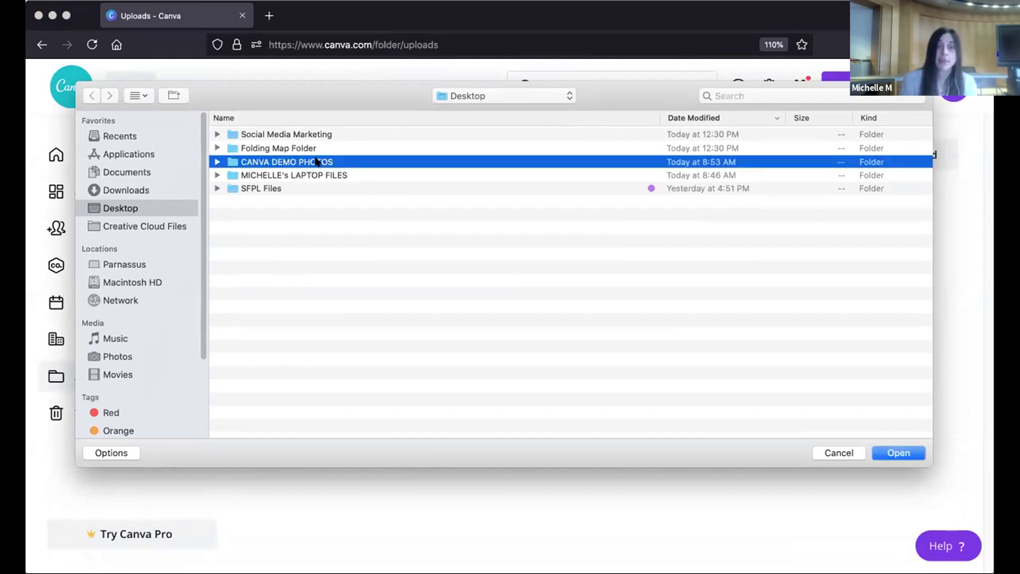
{"action": "double_click", "coordinate": [317, 161]}
{"action": "left_click", "coordinate": [316, 161]}
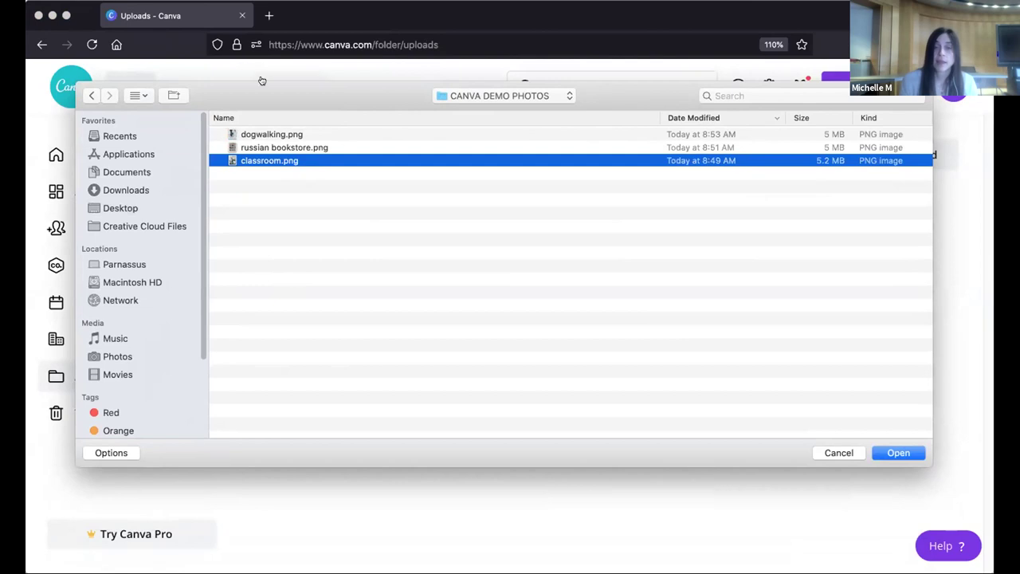
{"action": "left_click", "coordinate": [295, 136], "text": "shift"}
{"action": "left_click", "coordinate": [905, 453]}
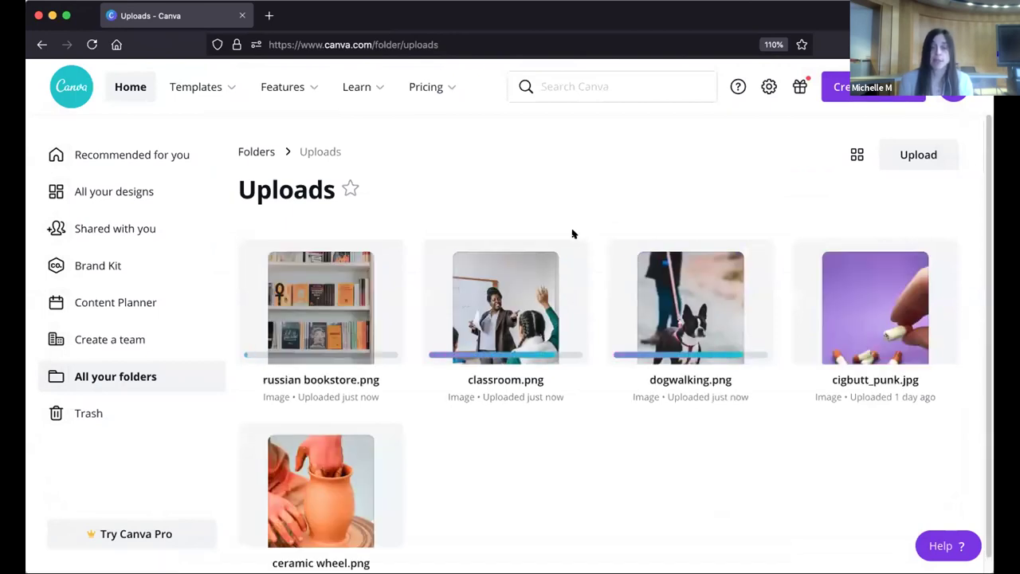
{"action": "scroll", "coordinate": [572, 234], "scroll_direction": "down", "scroll_amount": 1}
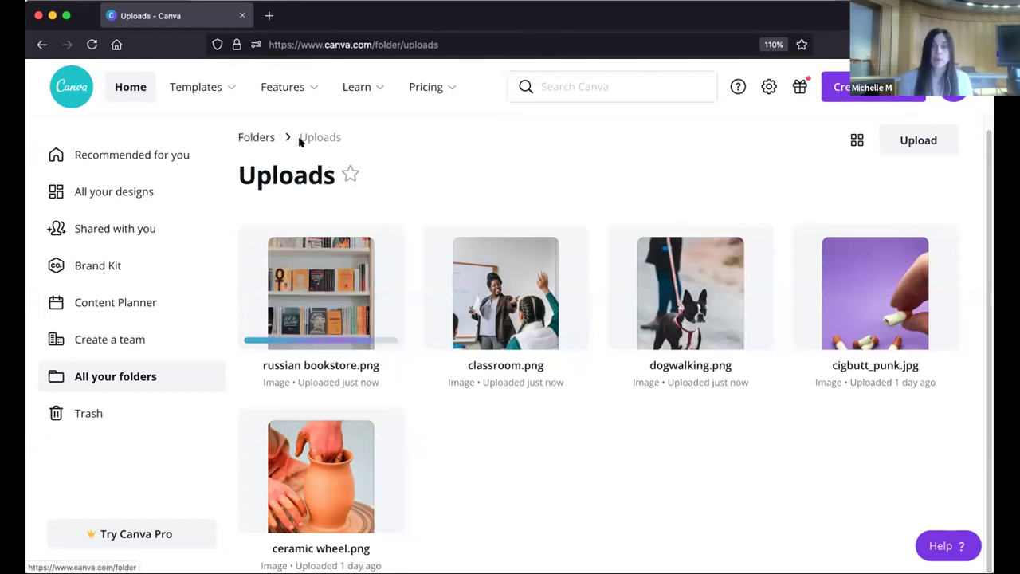
{"action": "left_click", "coordinate": [259, 136]}
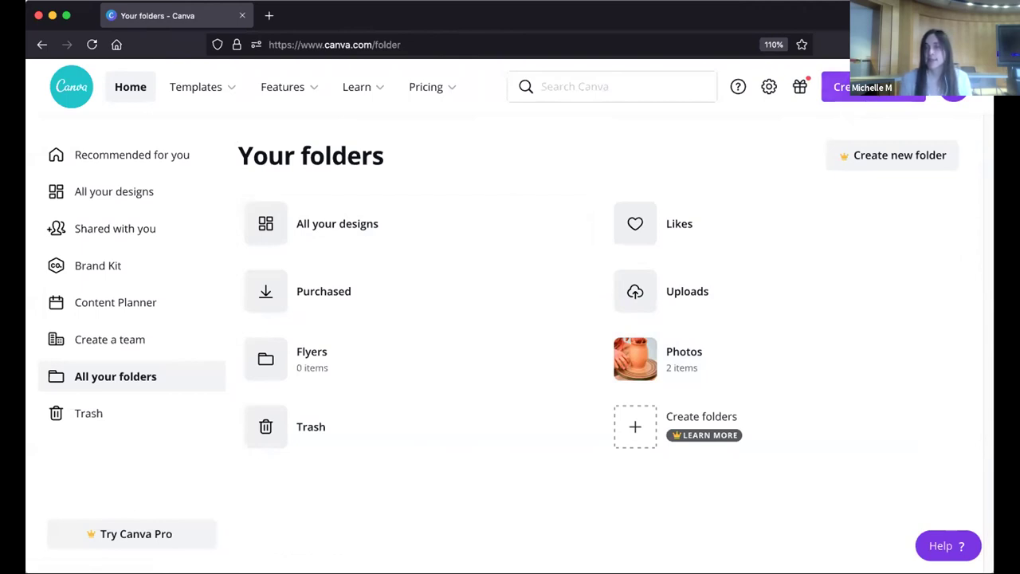
Step: Search the design types for "instagram" and create a blank Instagram Post design
{"action": "left_click", "coordinate": [843, 87]}
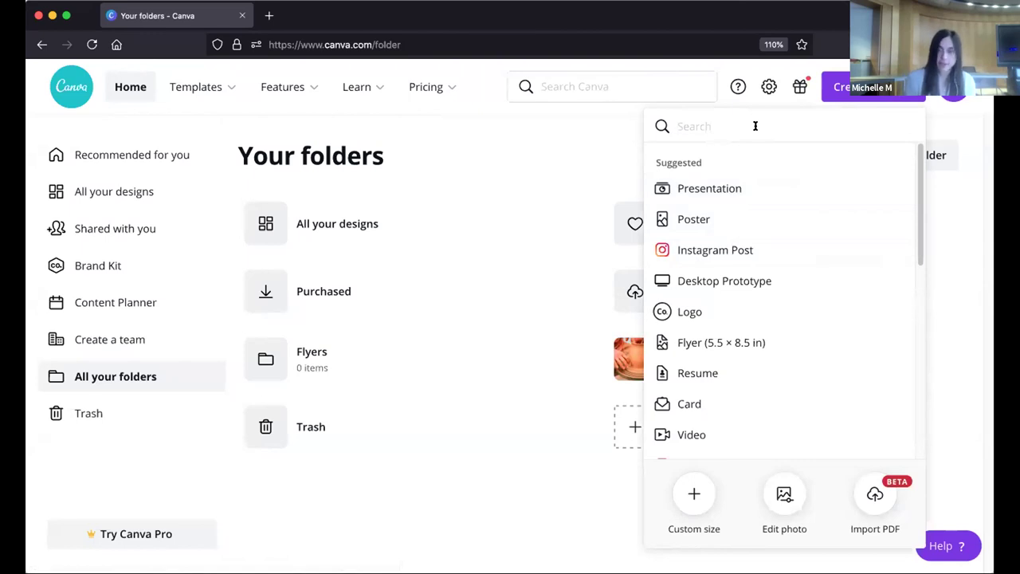
{"action": "type", "text": "instagram"}
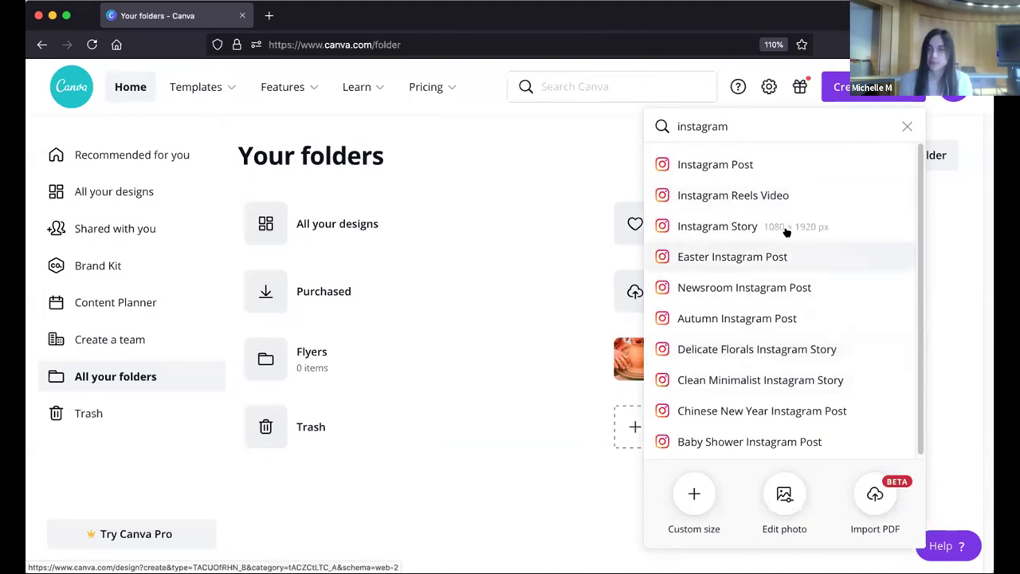
{"action": "left_click", "coordinate": [723, 164]}
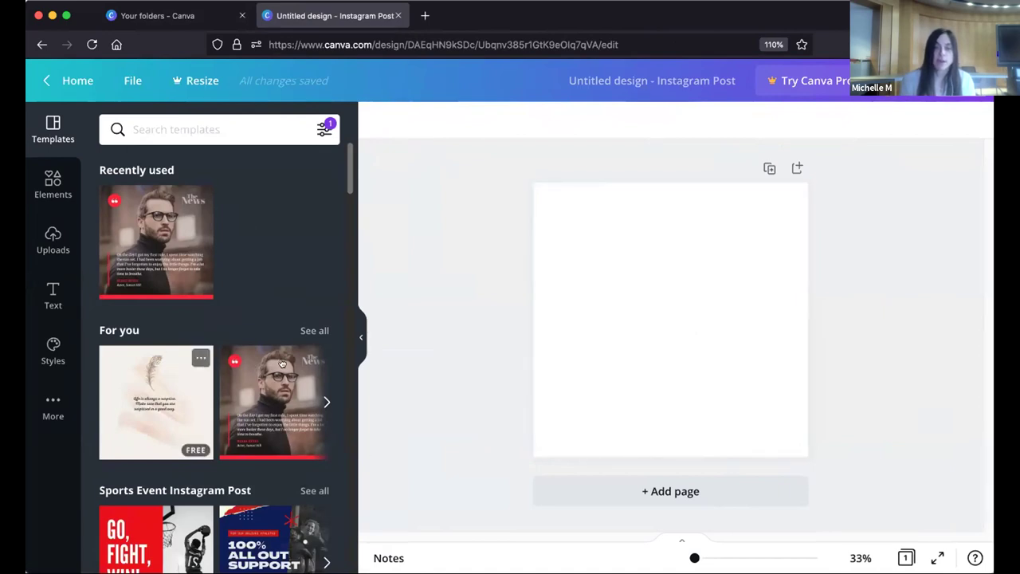
Step: Collapse and reopen the template library beside the blank post, and browse the Background category of Elements
{"action": "left_click", "coordinate": [357, 337]}
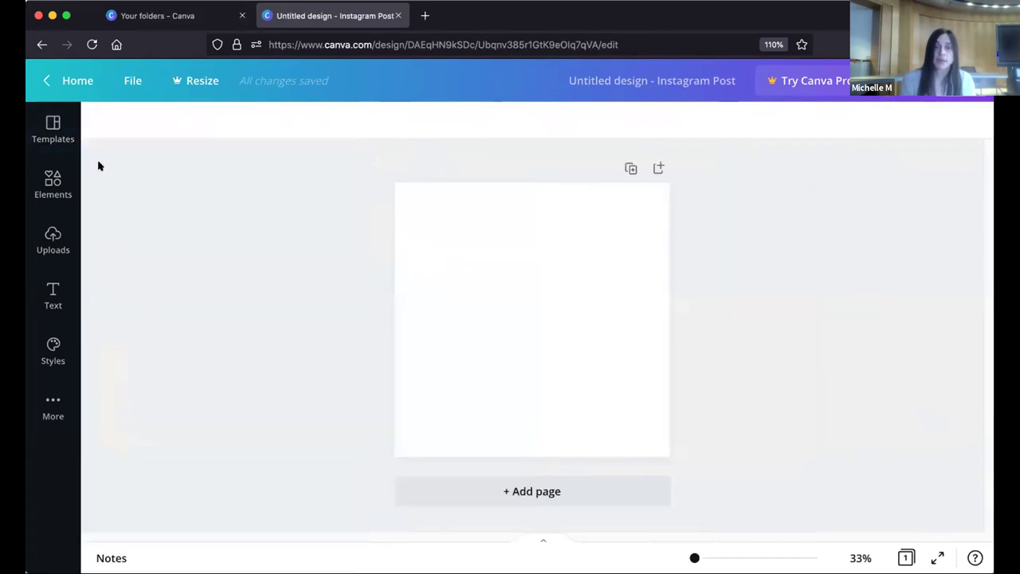
{"action": "left_click", "coordinate": [53, 124]}
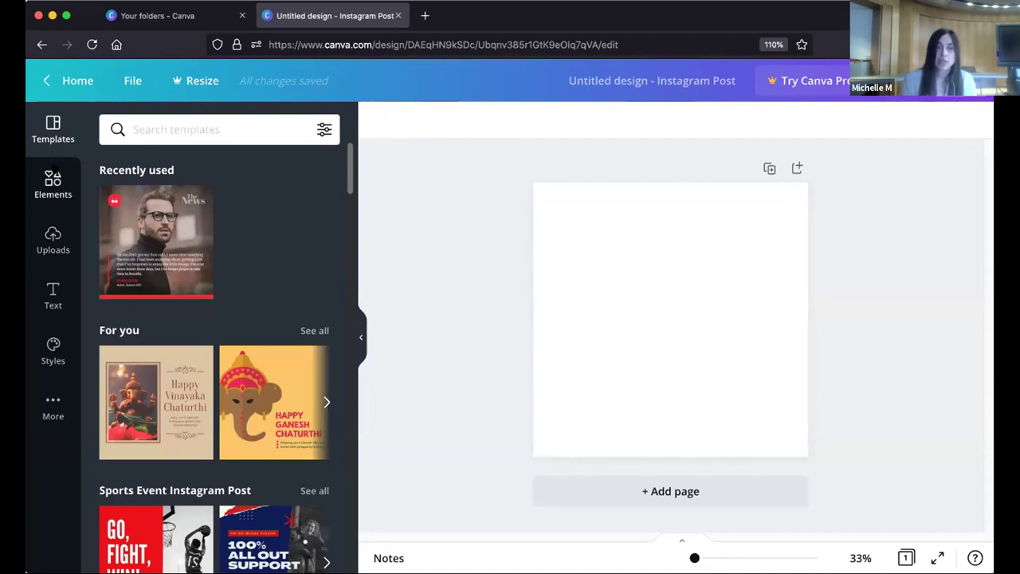
{"action": "left_click", "coordinate": [50, 177]}
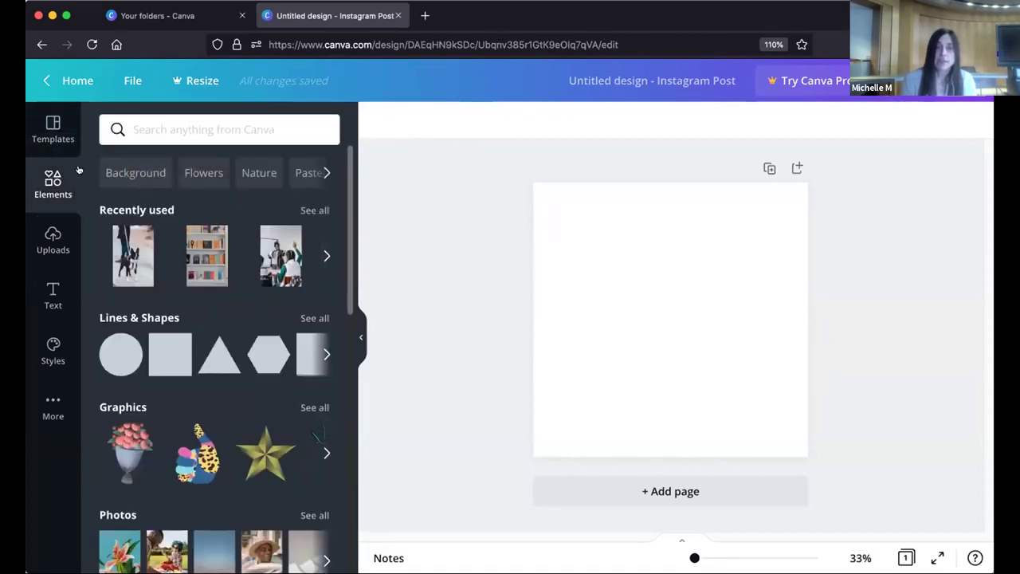
{"action": "left_click", "coordinate": [323, 173]}
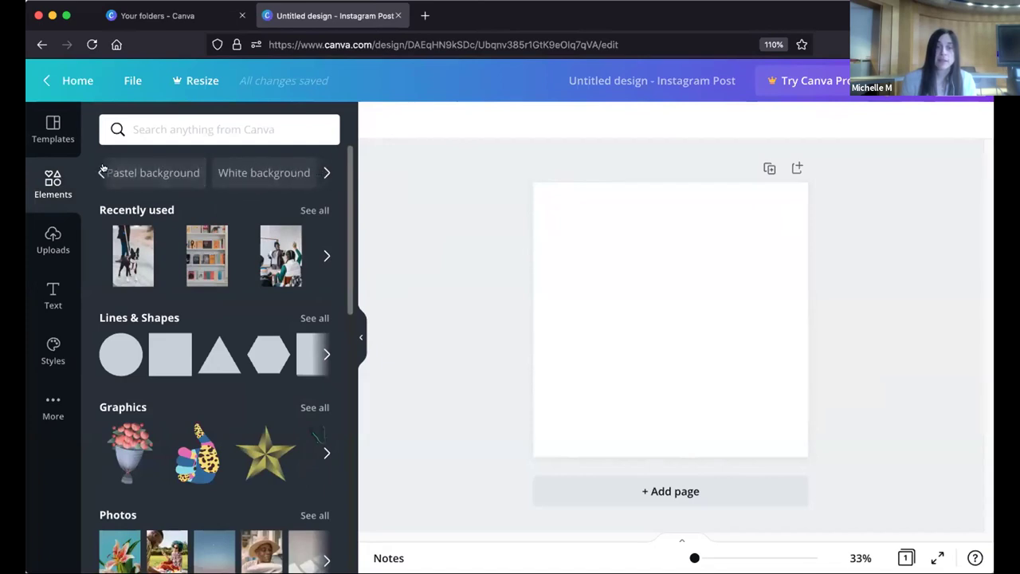
{"action": "left_click", "coordinate": [101, 172]}
{"action": "left_click", "coordinate": [126, 172]}
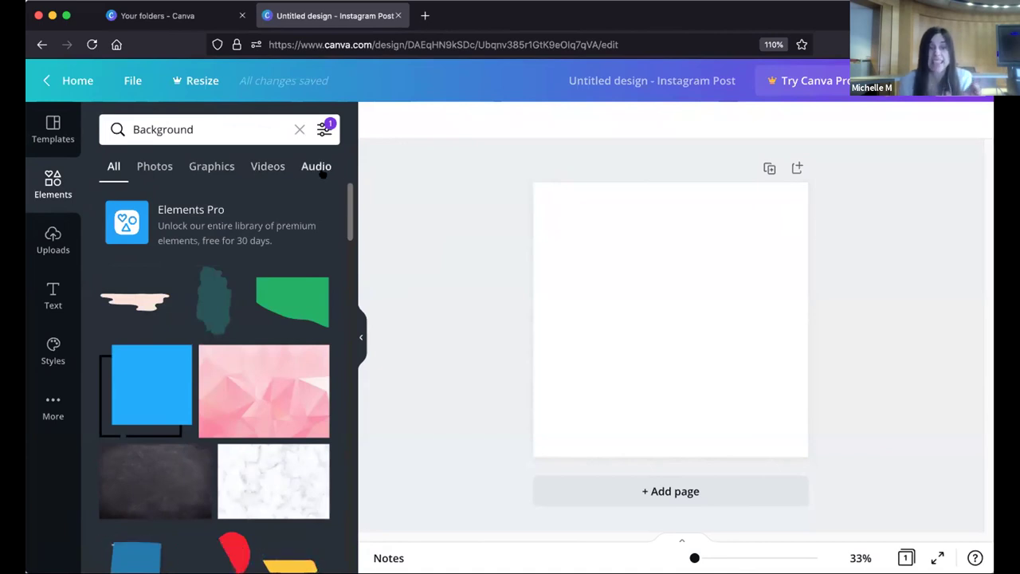
Step: View the Photos library from the additional Canva apps, remove it from the sidebar and return to the Background elements
{"action": "left_click", "coordinate": [51, 403]}
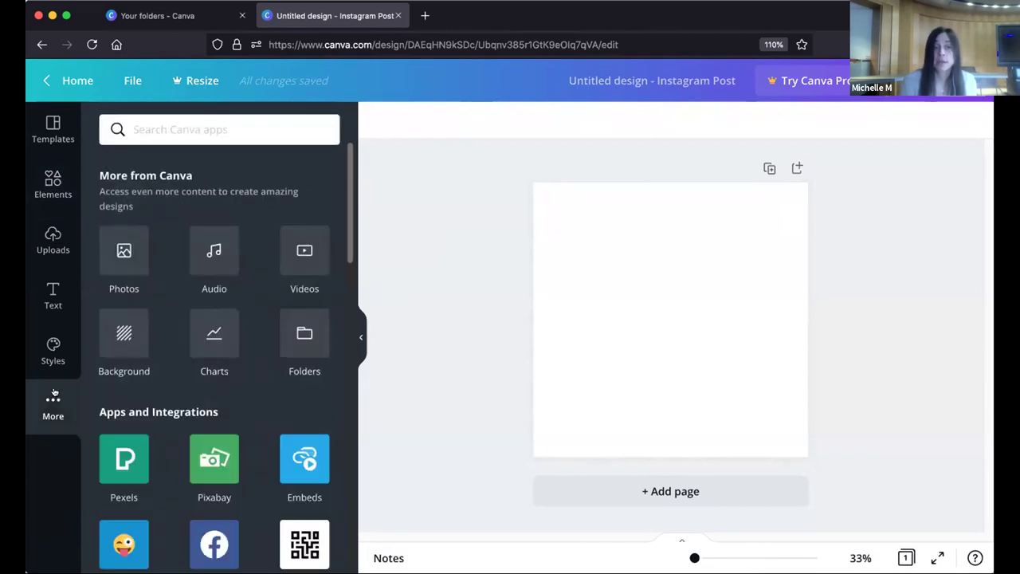
{"action": "left_click", "coordinate": [123, 251]}
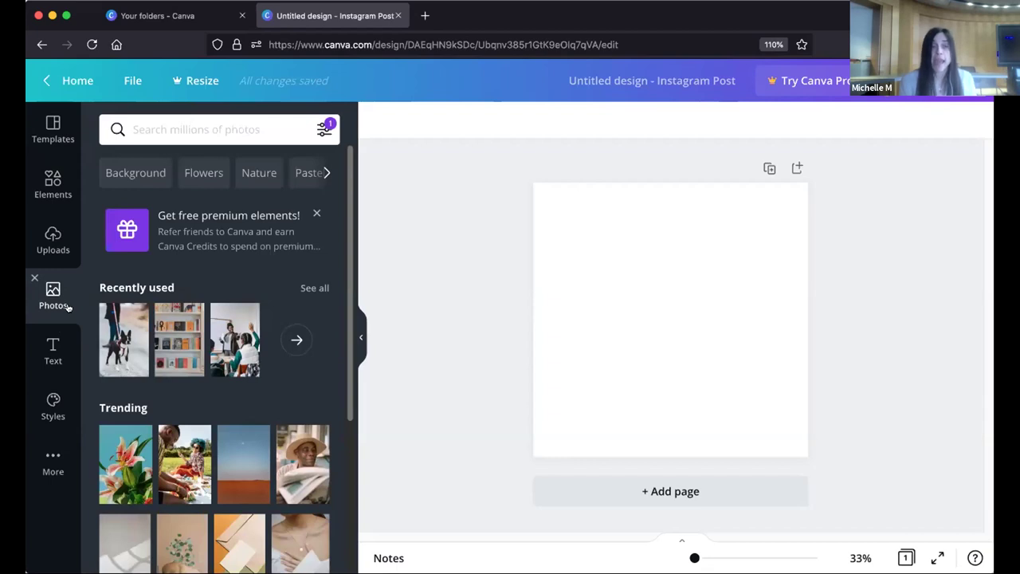
{"action": "left_click", "coordinate": [34, 278]}
{"action": "left_click", "coordinate": [52, 184]}
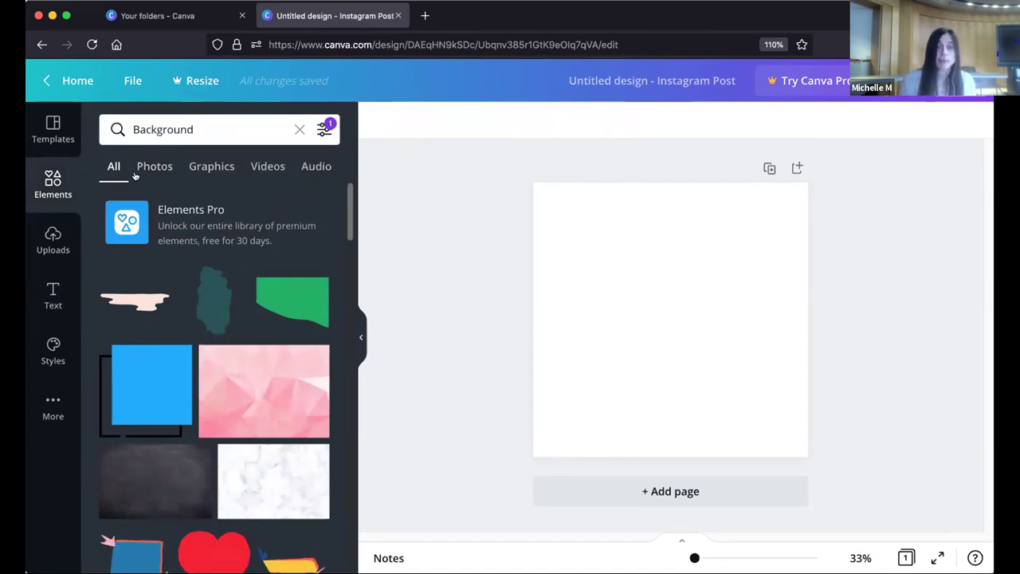
Step: Browse the Instagram Post template categories, from the recently used ones through Food, Sale and Birthday
{"action": "left_click", "coordinate": [54, 126]}
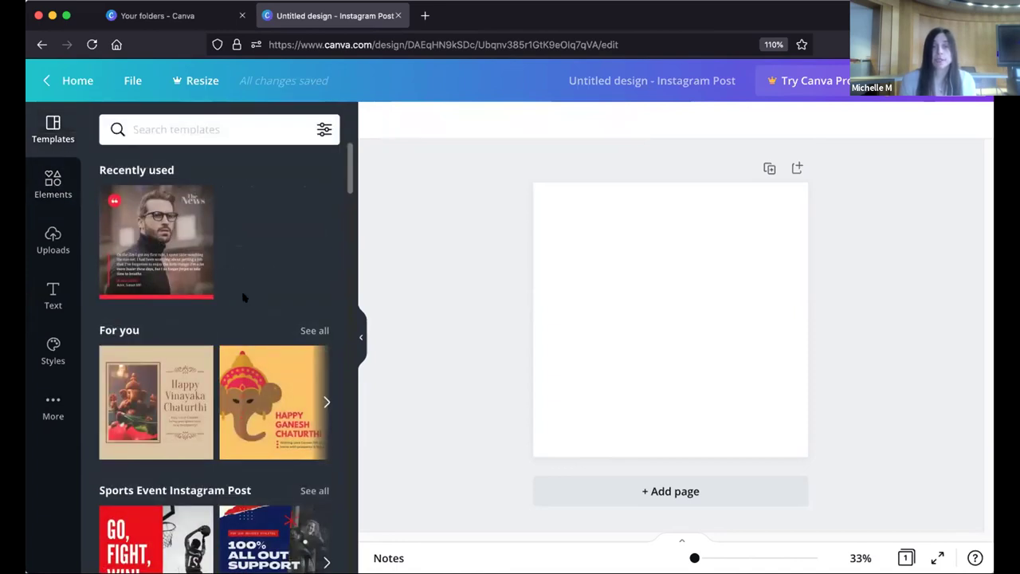
{"action": "scroll", "coordinate": [250, 311], "scroll_direction": "down", "scroll_amount": 5}
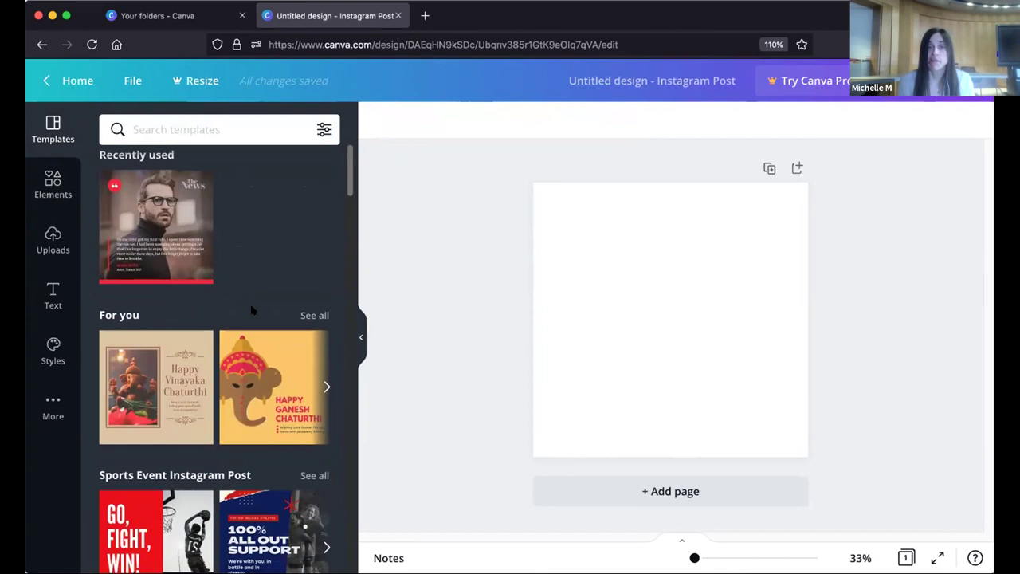
{"action": "scroll", "coordinate": [247, 332], "scroll_direction": "down", "scroll_amount": 5}
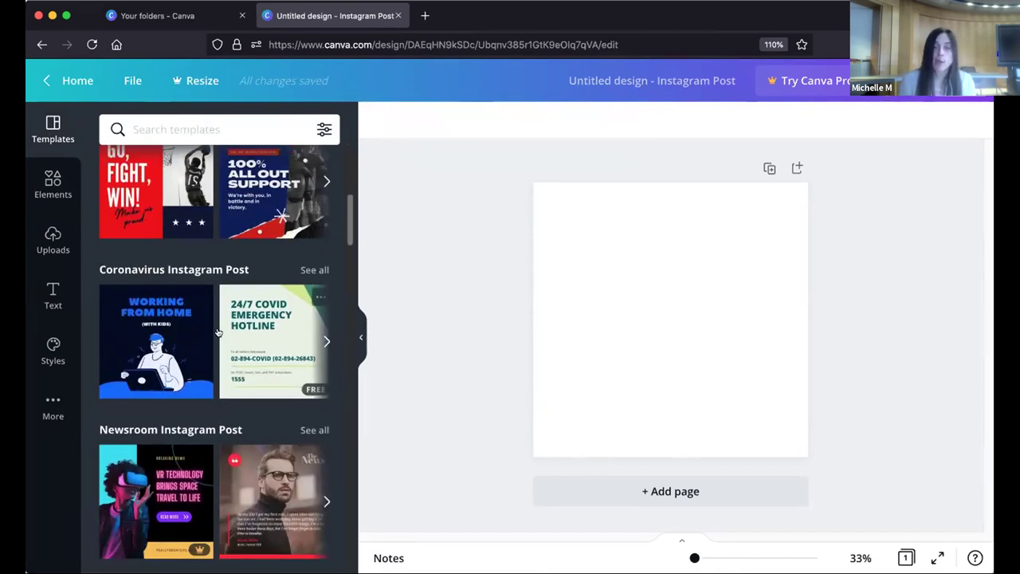
{"action": "scroll", "coordinate": [218, 333], "scroll_direction": "down", "scroll_amount": 5}
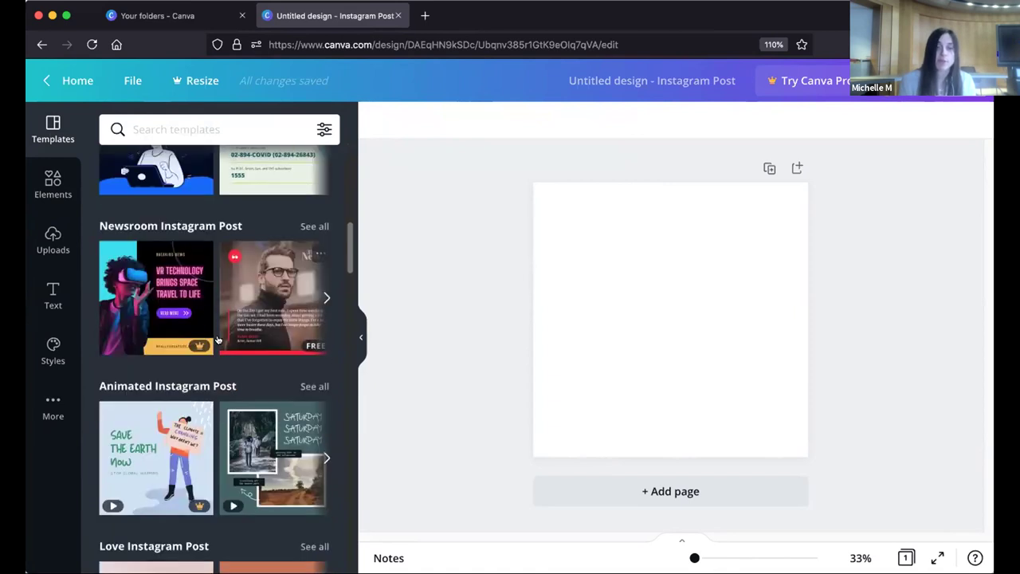
{"action": "scroll", "coordinate": [217, 340], "scroll_direction": "down", "scroll_amount": 3}
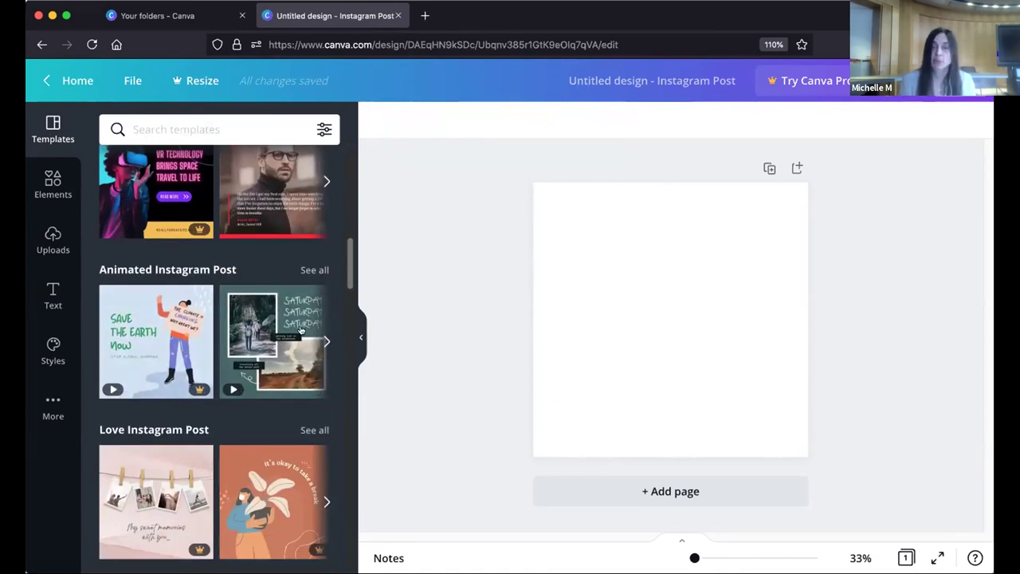
{"action": "scroll", "coordinate": [301, 330], "scroll_direction": "down", "scroll_amount": 7}
{"action": "scroll", "coordinate": [237, 364], "scroll_direction": "down", "scroll_amount": 12}
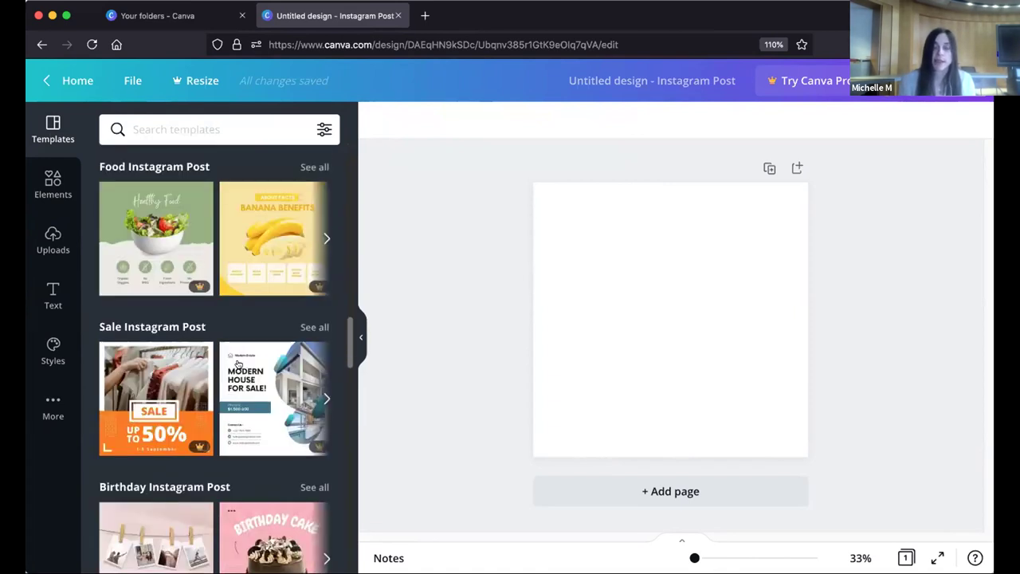
{"action": "scroll", "coordinate": [239, 364], "scroll_direction": "up", "scroll_amount": 20}
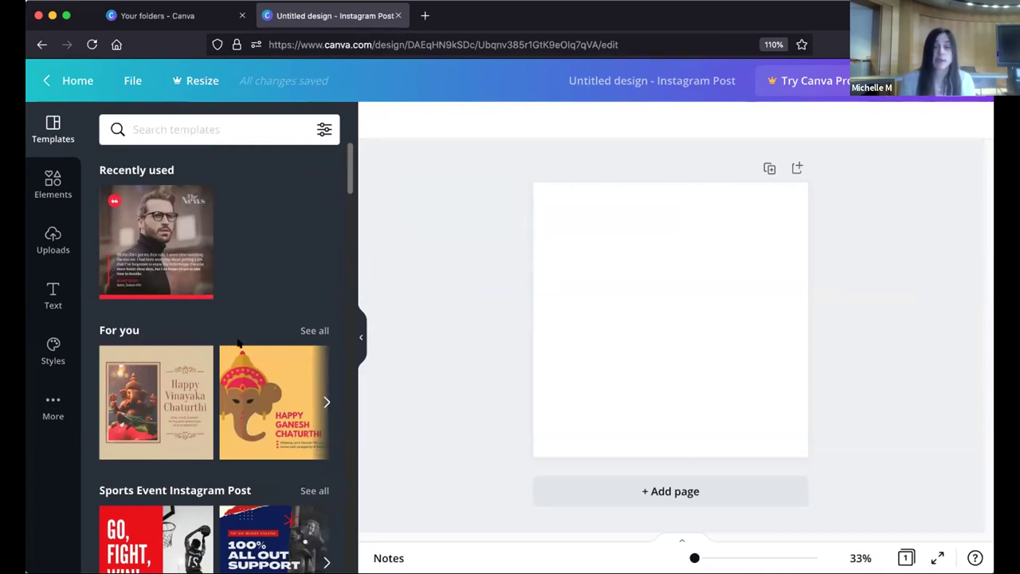
Step: Search the templates for "community flyer" and look through the matching designs
{"action": "left_click", "coordinate": [199, 126]}
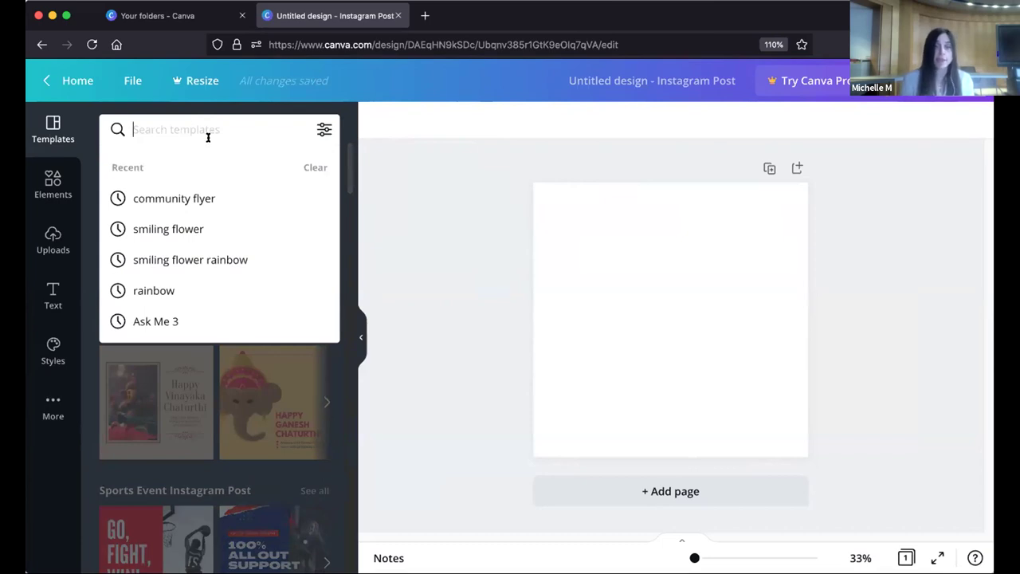
{"action": "type", "text": "community fly"}
{"action": "left_click", "coordinate": [199, 198]}
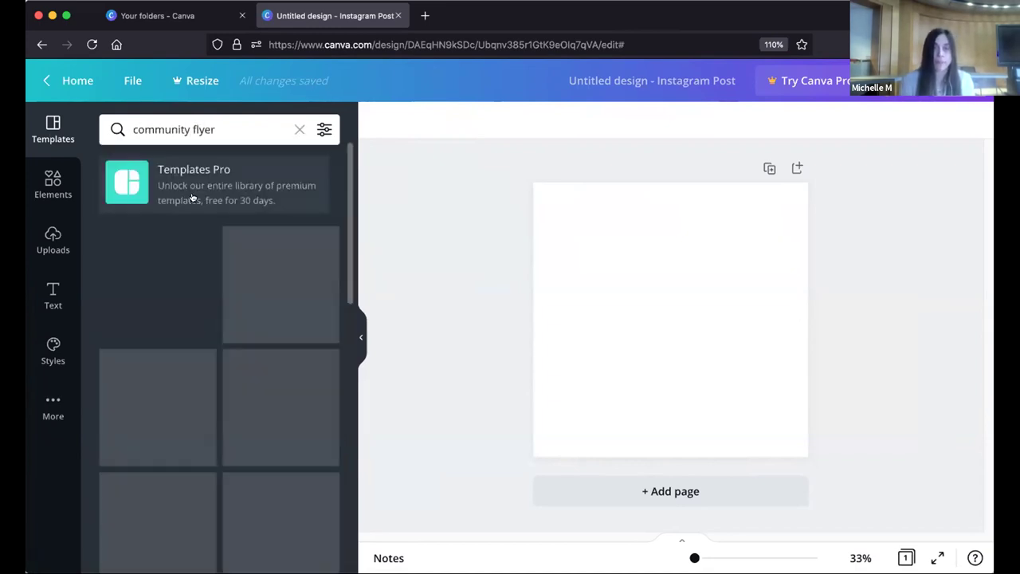
{"action": "scroll", "coordinate": [247, 319], "scroll_direction": "down", "scroll_amount": 5}
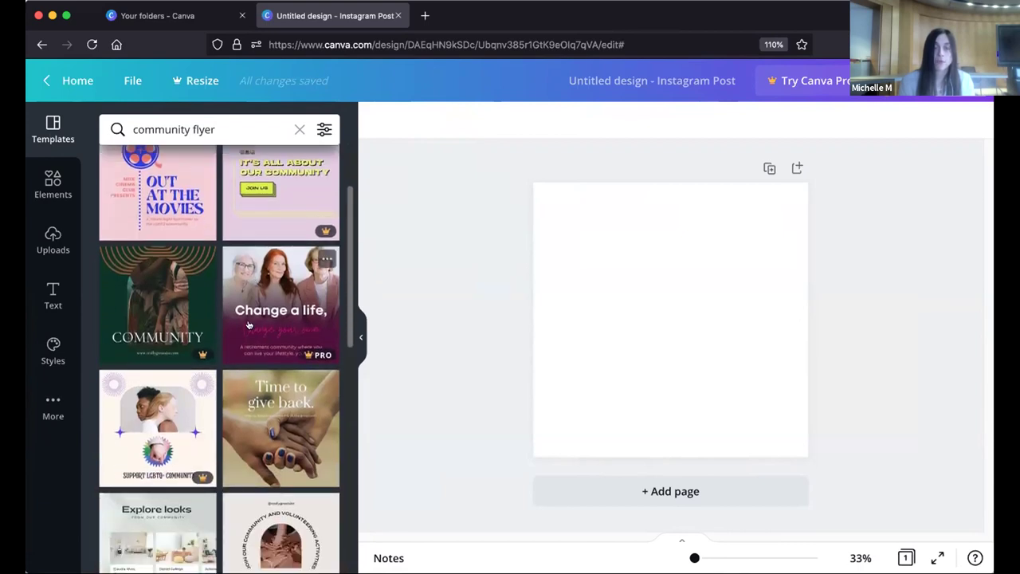
{"action": "scroll", "coordinate": [249, 326], "scroll_direction": "down", "scroll_amount": 3}
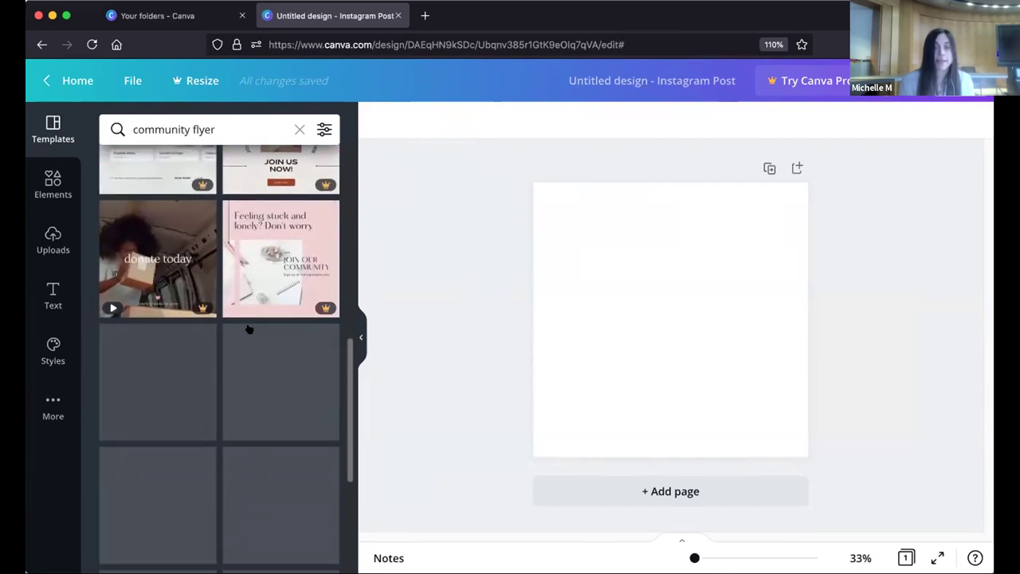
{"action": "scroll", "coordinate": [223, 287], "scroll_direction": "up", "scroll_amount": 6}
Step: Change the template search to "school flyer" and look through the matching designs
{"action": "left_click", "coordinate": [175, 130]}
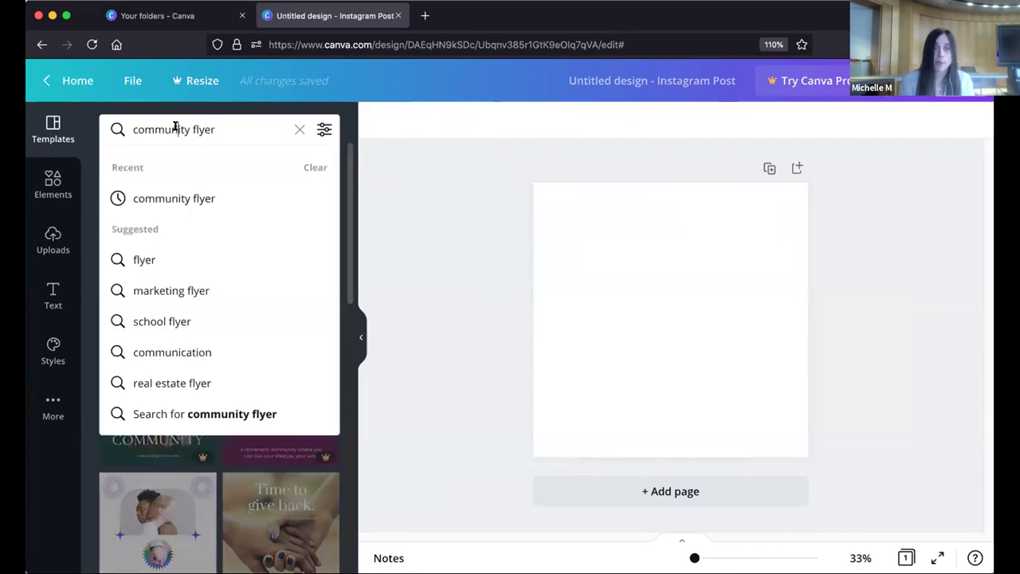
{"action": "double_click", "coordinate": [167, 130]}
{"action": "type", "text": "school"}
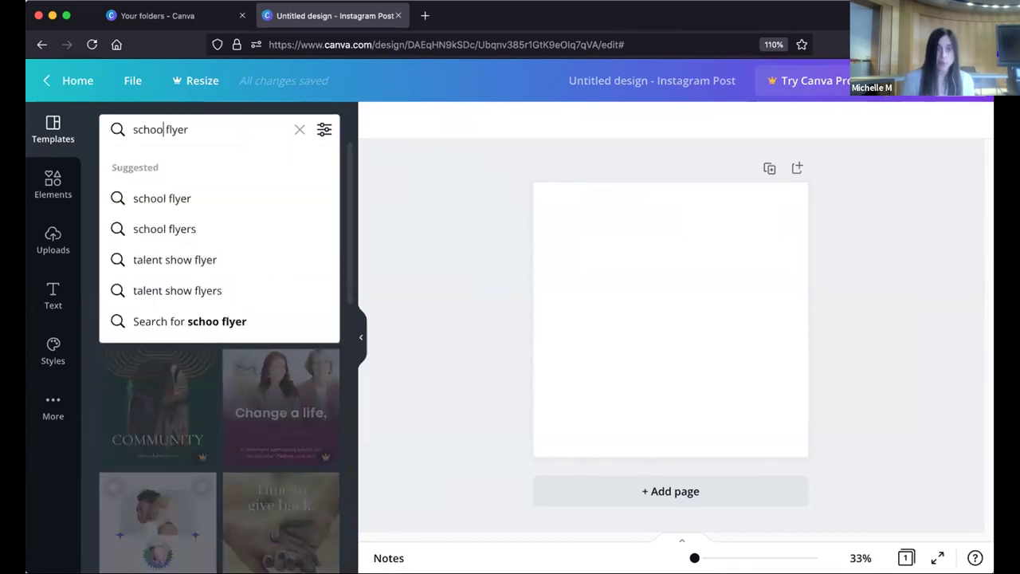
{"action": "left_click", "coordinate": [185, 199]}
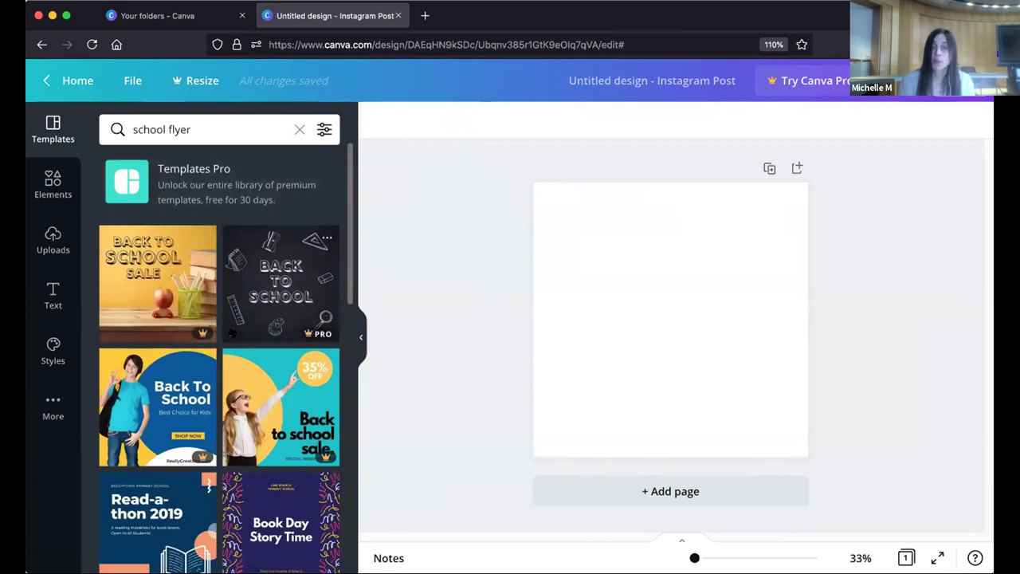
{"action": "scroll", "coordinate": [234, 335], "scroll_direction": "down", "scroll_amount": 5}
{"action": "scroll", "coordinate": [234, 335], "scroll_direction": "down", "scroll_amount": 3}
{"action": "scroll", "coordinate": [229, 335], "scroll_direction": "up", "scroll_amount": 8}
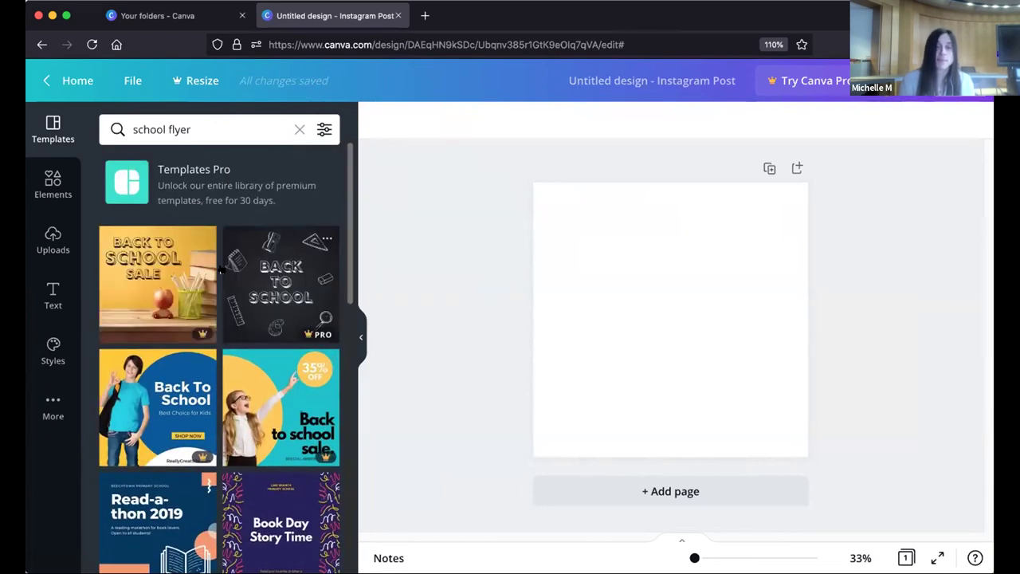
Step: View the Background photos in Elements, and replace that search with "back to school"
{"action": "left_click", "coordinate": [44, 178]}
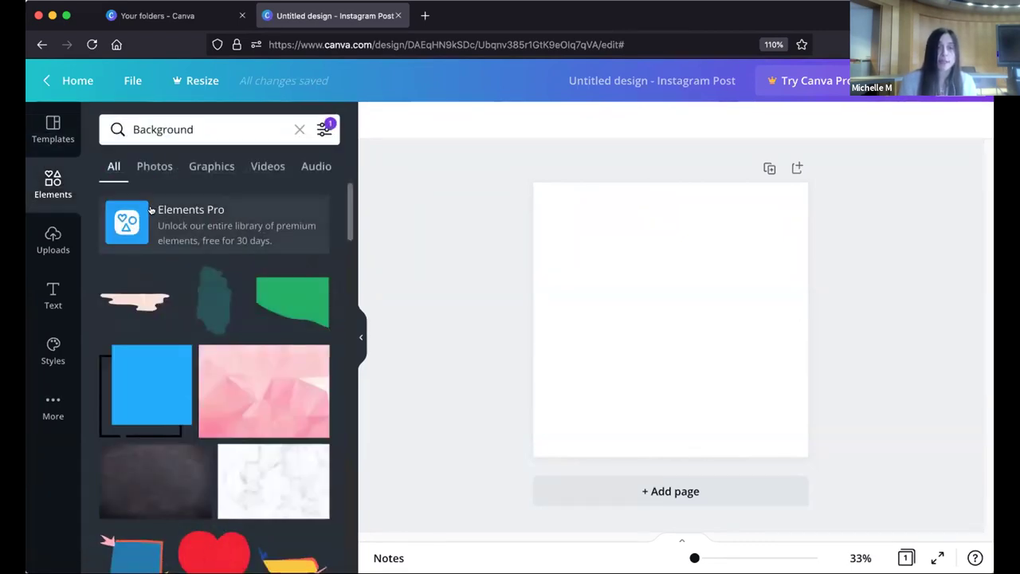
{"action": "left_click", "coordinate": [156, 166]}
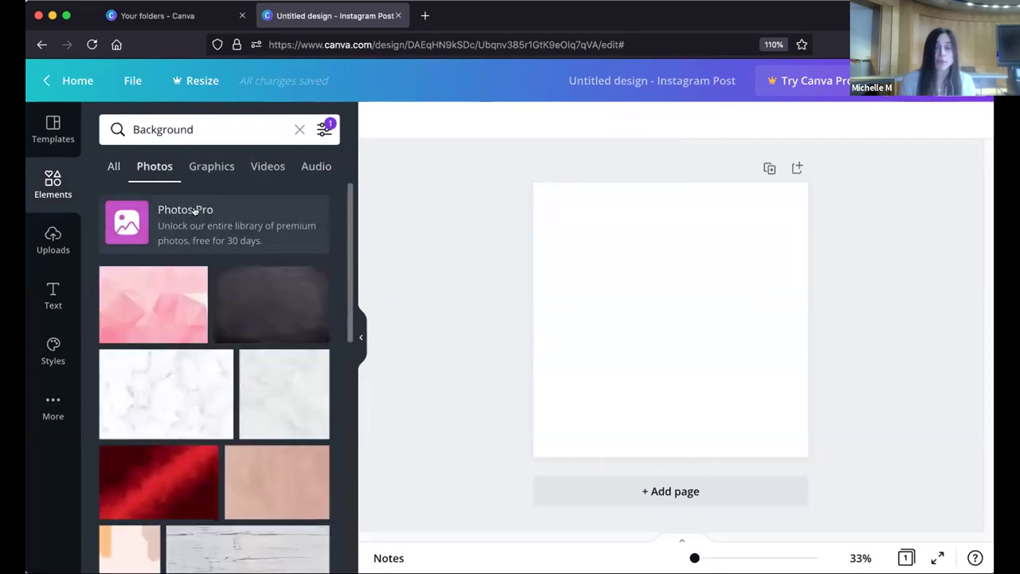
{"action": "left_click", "coordinate": [190, 122]}
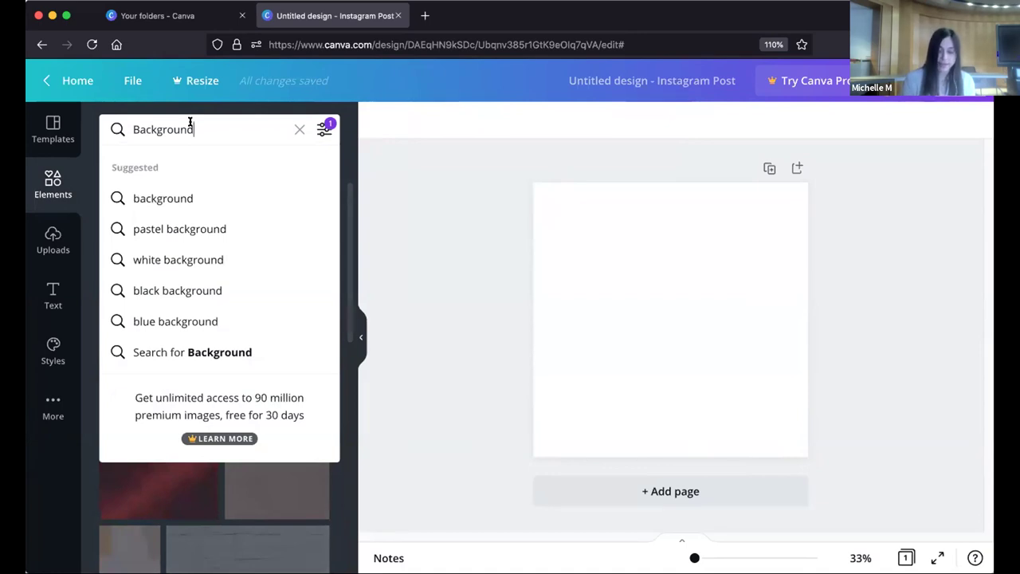
{"action": "key", "text": "BackSpace"}
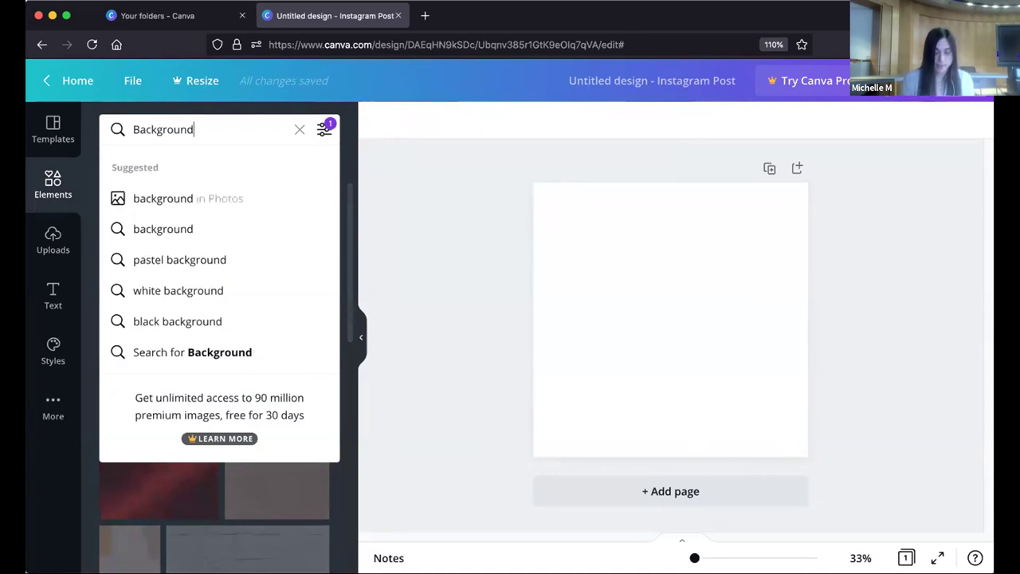
{"action": "key", "text": "super+a"}
{"action": "type", "text": "back to"}
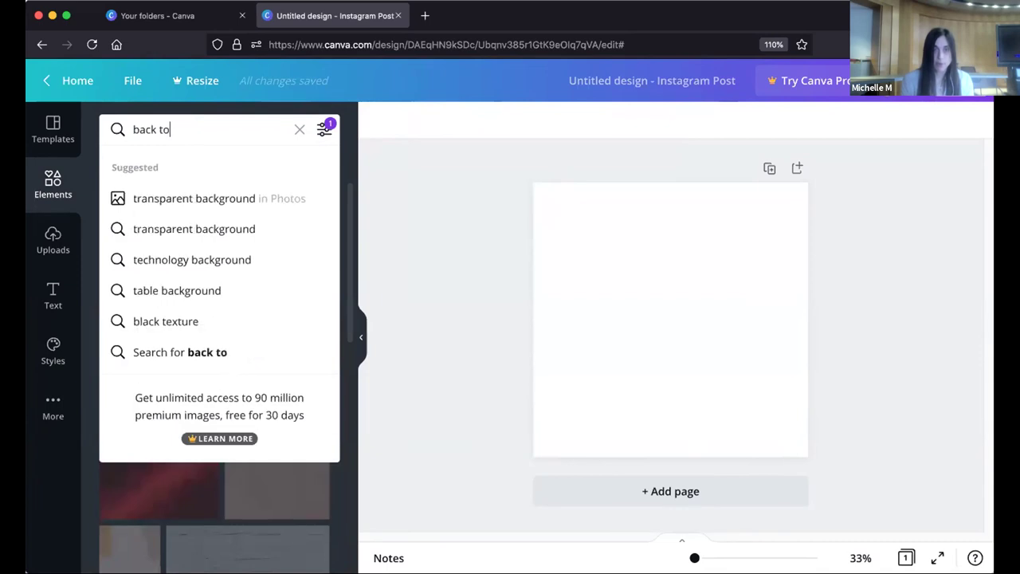
{"action": "type", "text": " school"}
{"action": "key", "text": "Return"}
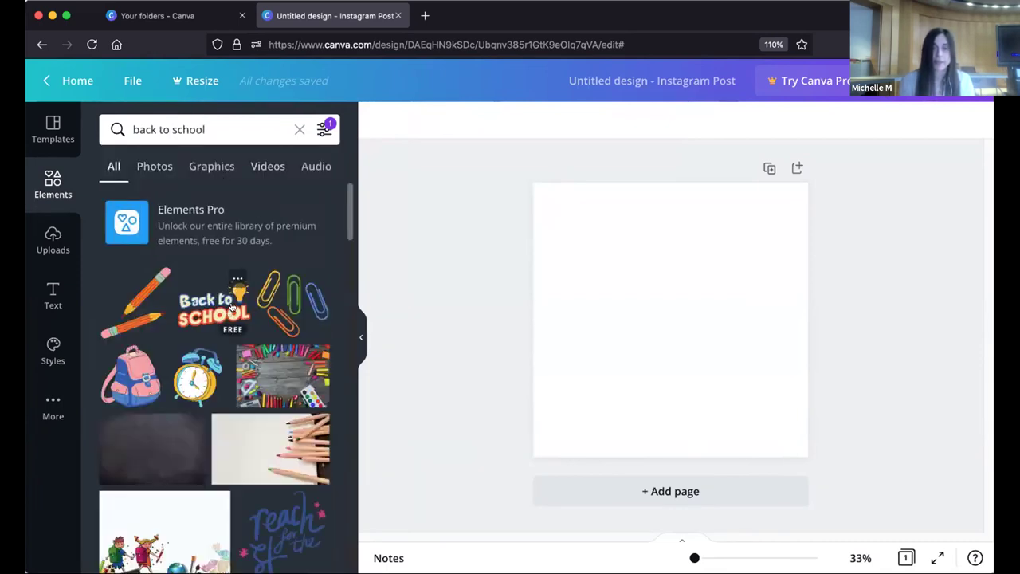
Step: Look at the photo, graphic, video and audio results for "back to school", and return to all element types
{"action": "left_click", "coordinate": [157, 169]}
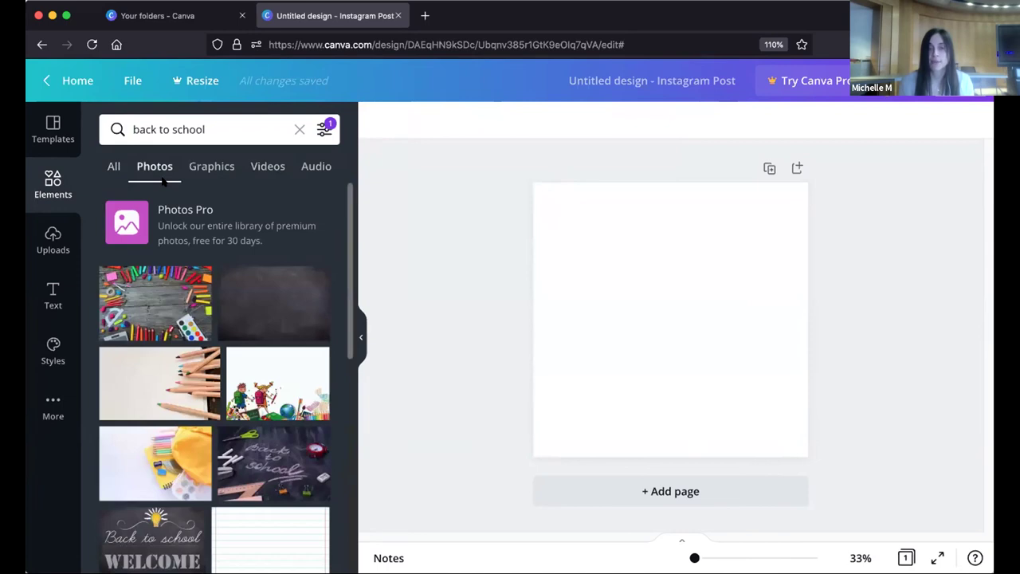
{"action": "left_click", "coordinate": [201, 165]}
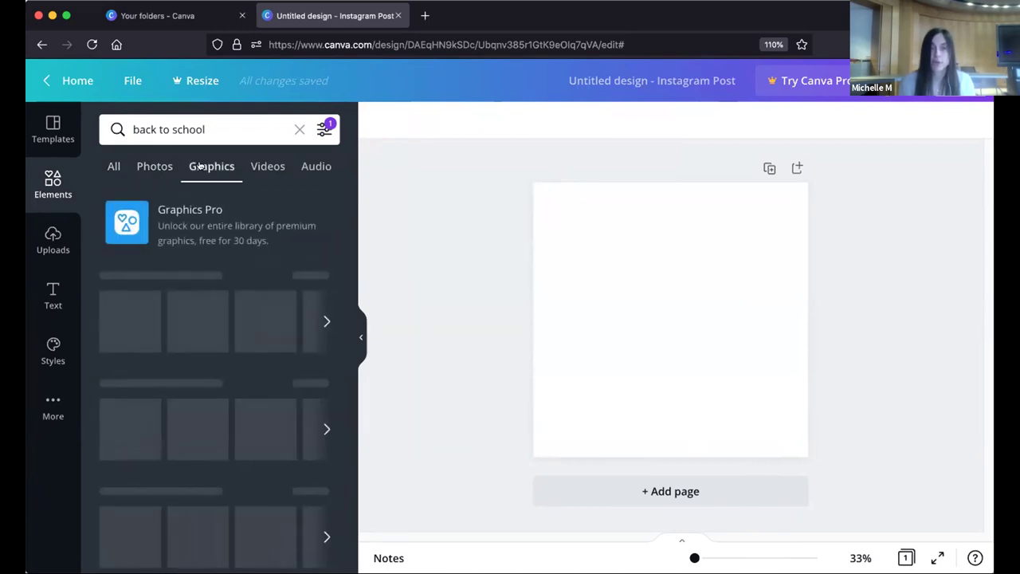
{"action": "left_click", "coordinate": [255, 166]}
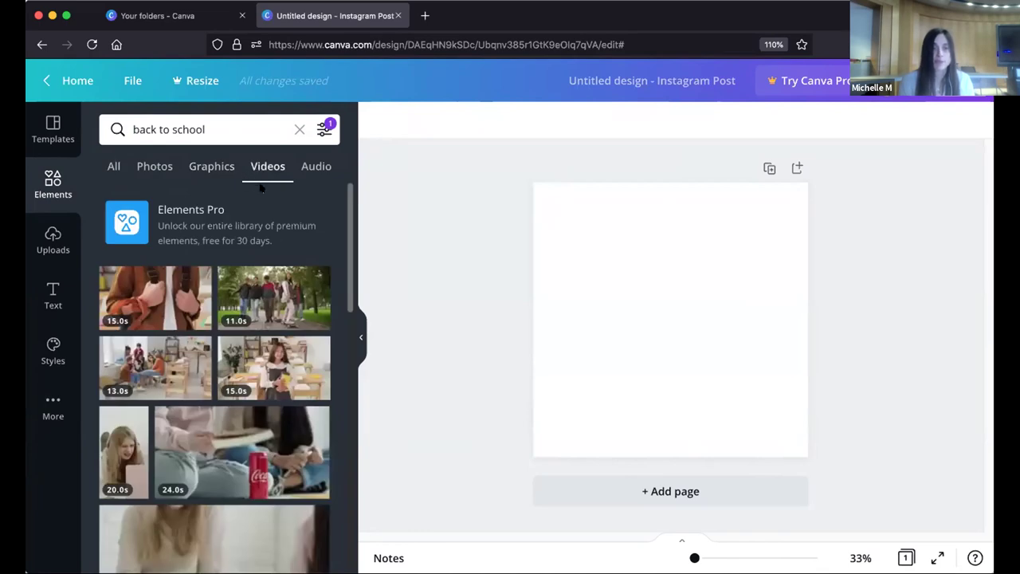
{"action": "left_click", "coordinate": [307, 166]}
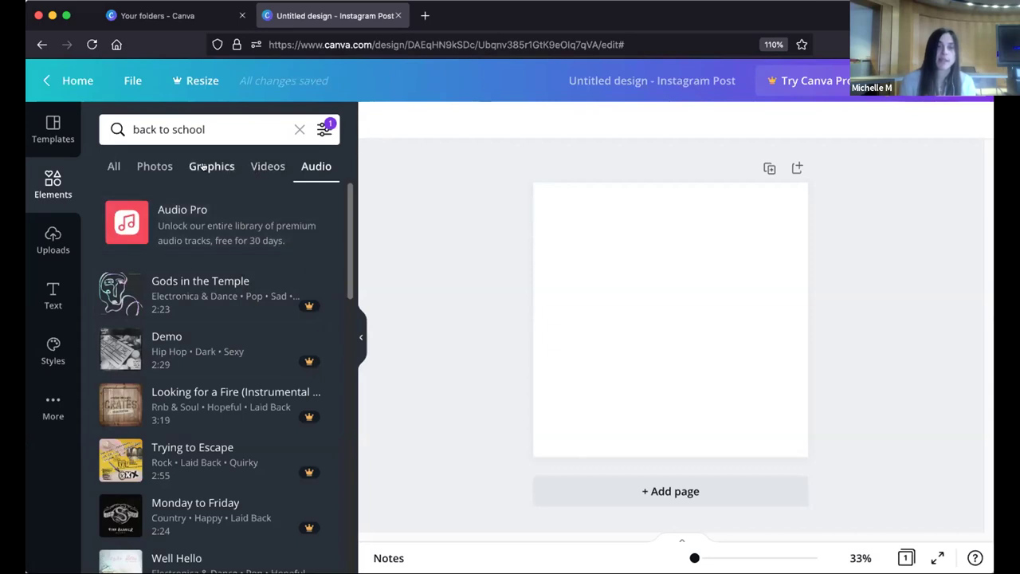
{"action": "left_click", "coordinate": [115, 165]}
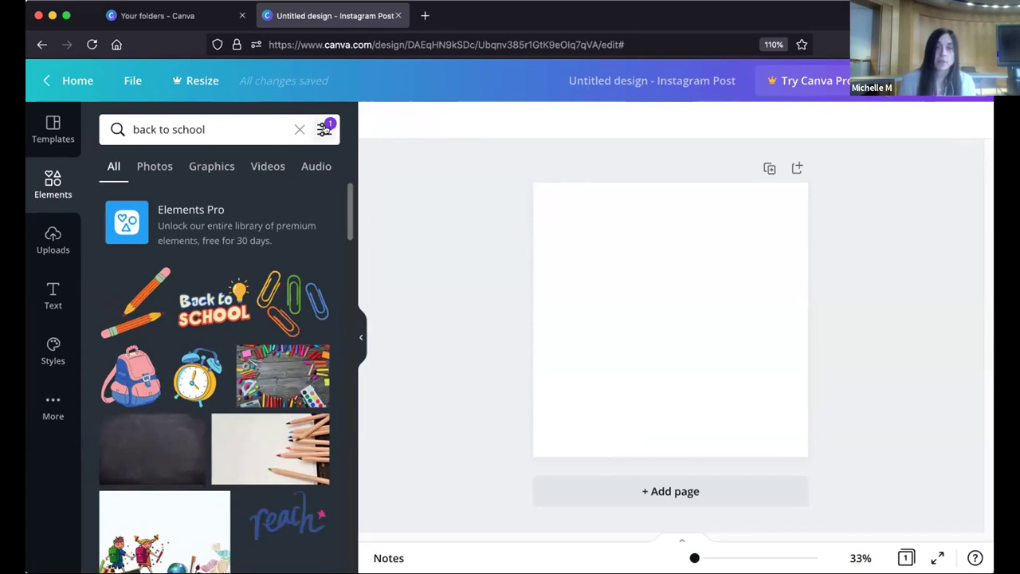
Step: Filter the "back to school" elements by the darker blue color, Square orientation and Static animation
{"action": "left_click", "coordinate": [318, 129]}
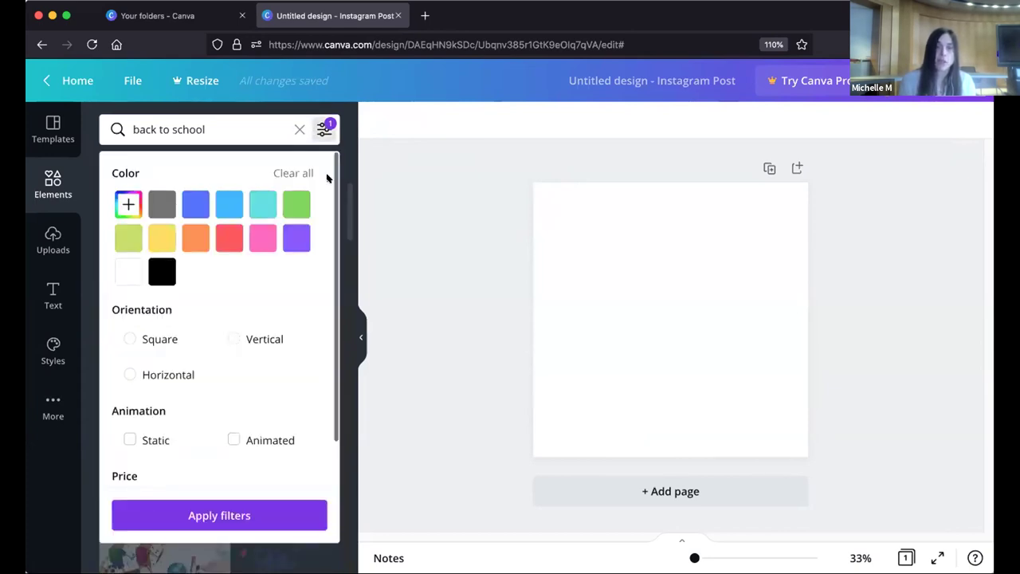
{"action": "left_click", "coordinate": [189, 207]}
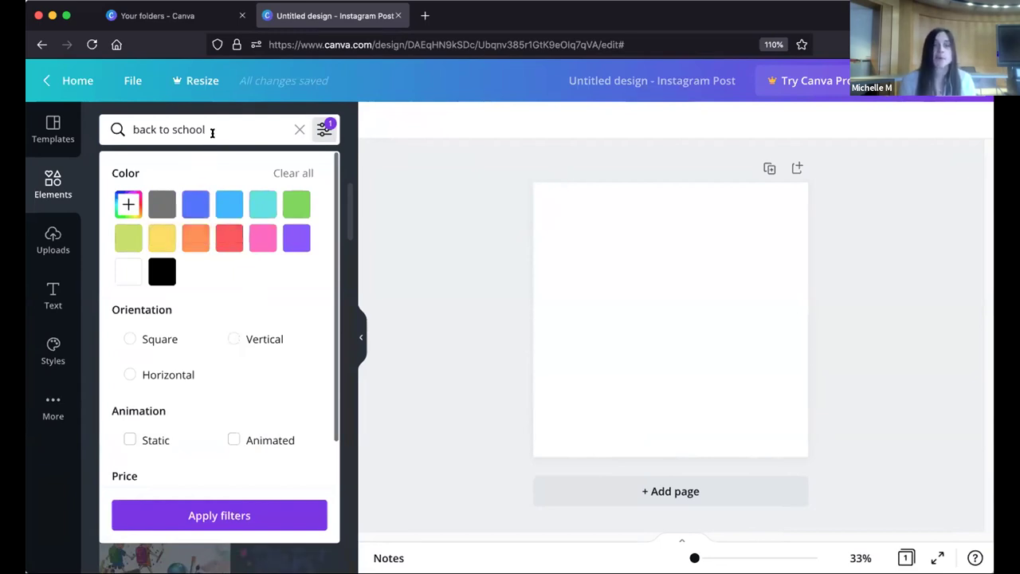
{"action": "left_click", "coordinate": [192, 204]}
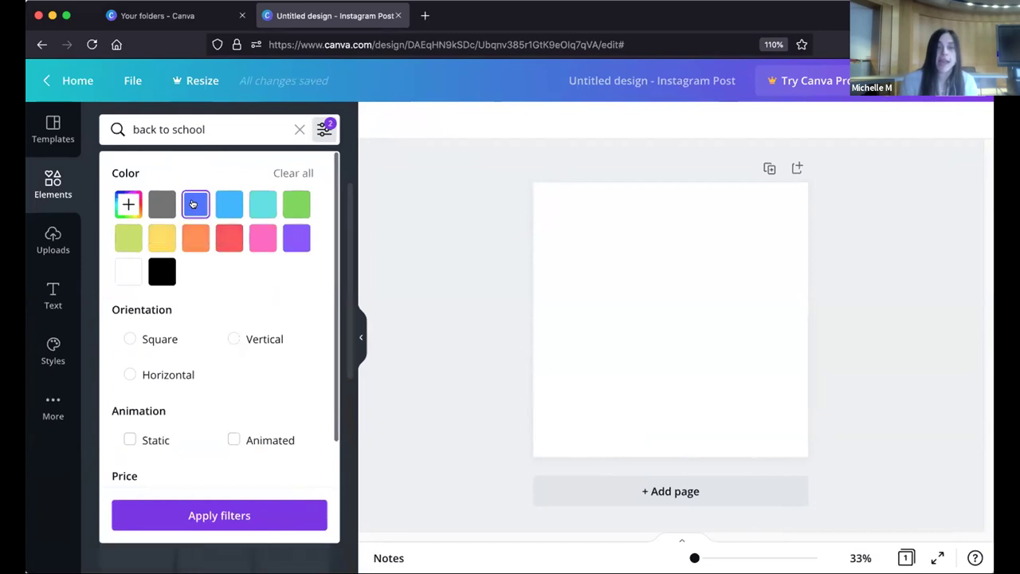
{"action": "left_click", "coordinate": [129, 338]}
{"action": "scroll", "coordinate": [228, 408], "scroll_direction": "down", "scroll_amount": 1}
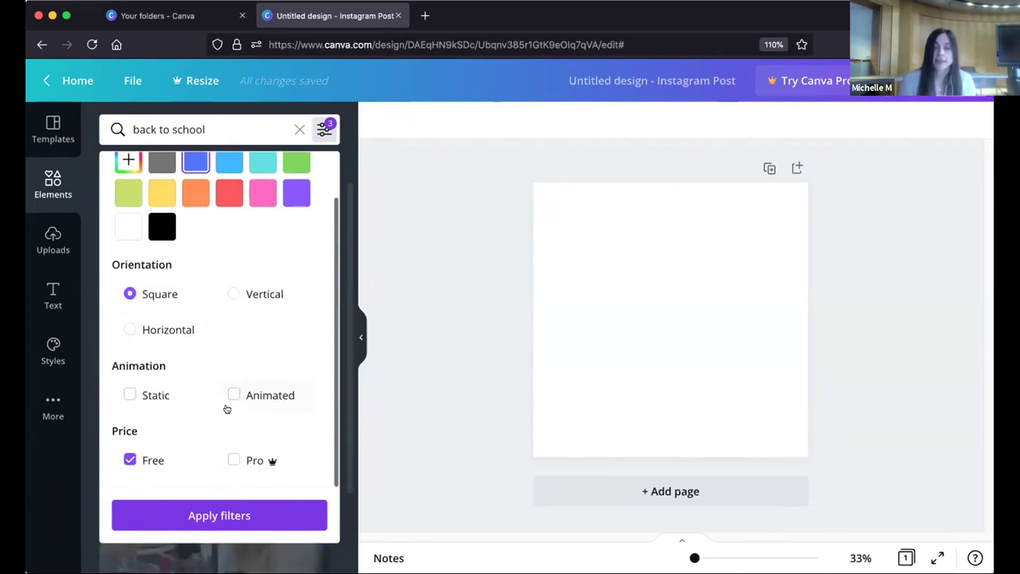
{"action": "left_click", "coordinate": [128, 395]}
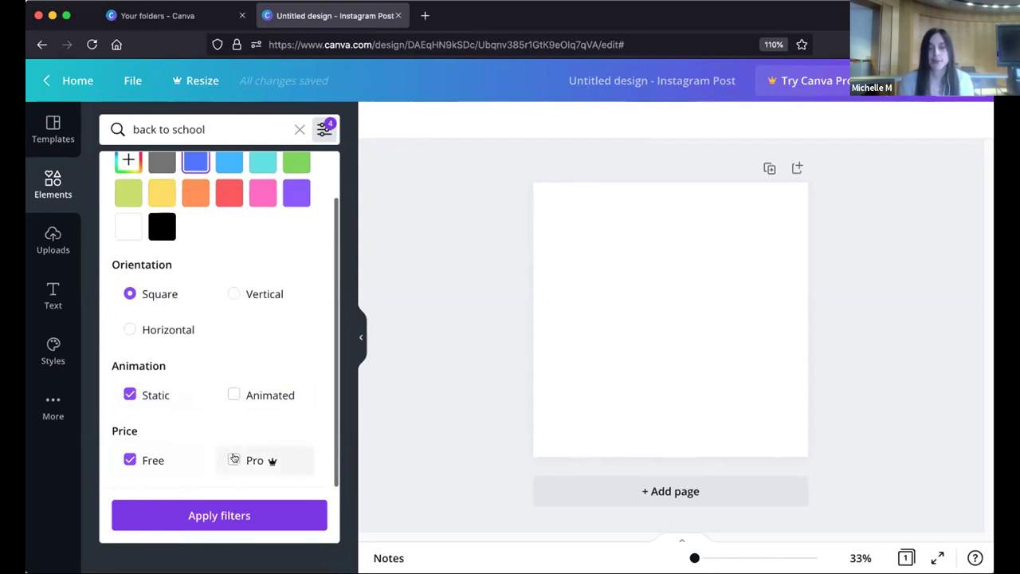
{"action": "left_click", "coordinate": [235, 515]}
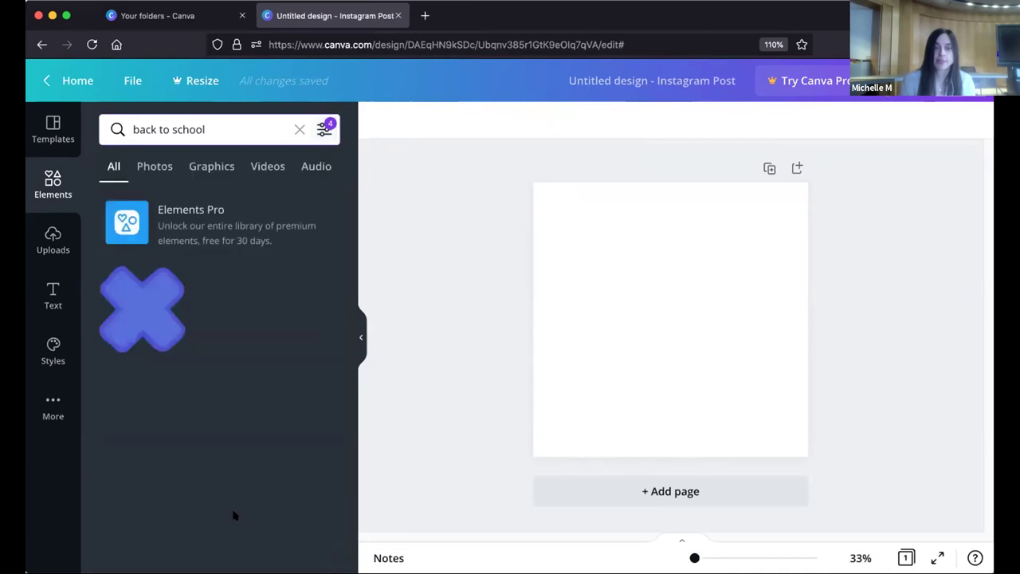
Step: View the photo results for "back to school", and shorten the element search to "school"
{"action": "left_click", "coordinate": [170, 169]}
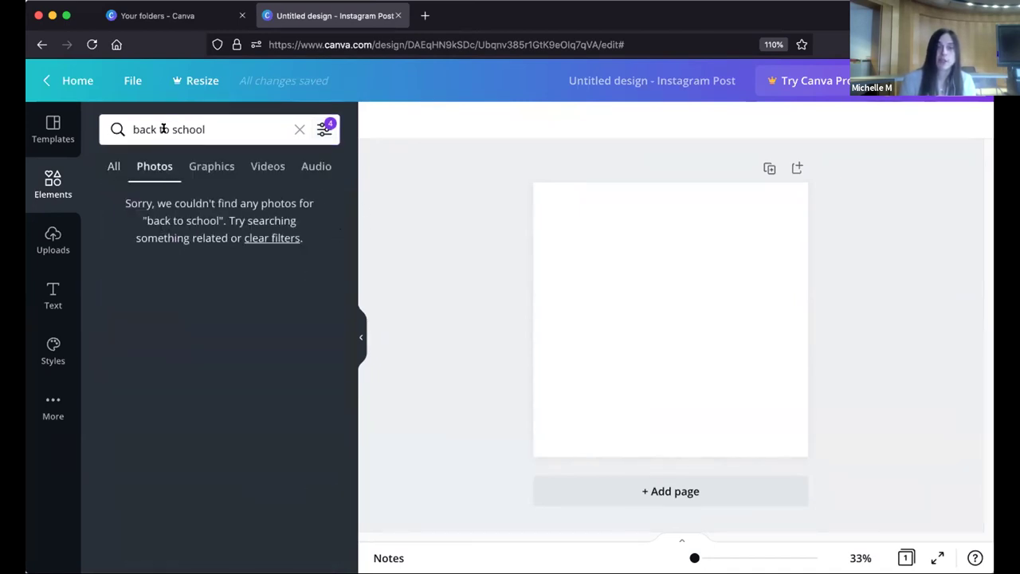
{"action": "left_click_drag", "start_coordinate": [163, 129], "coordinate": [128, 129]}
{"action": "key", "text": "BackSpace"}
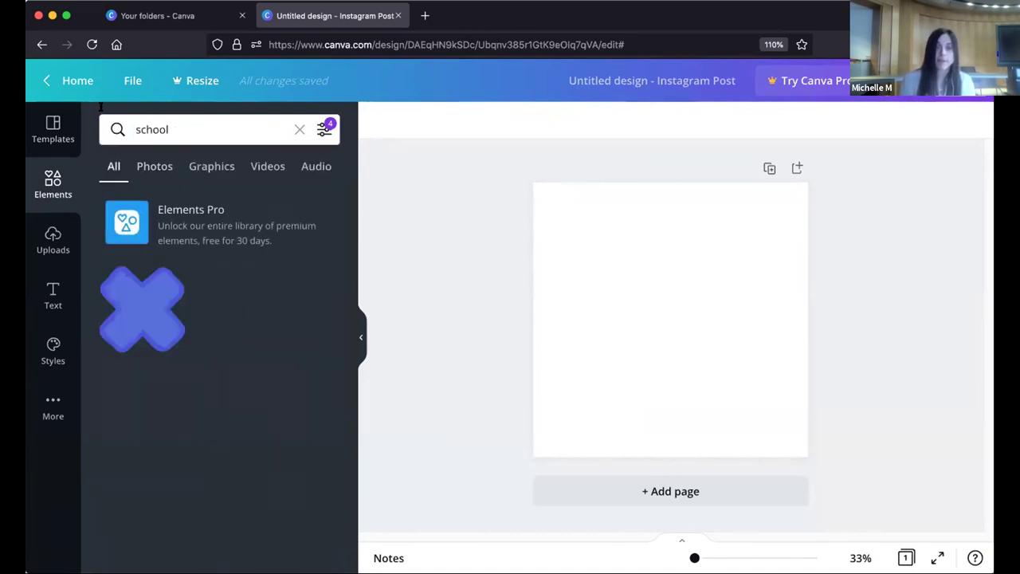
{"action": "left_click", "coordinate": [101, 107]}
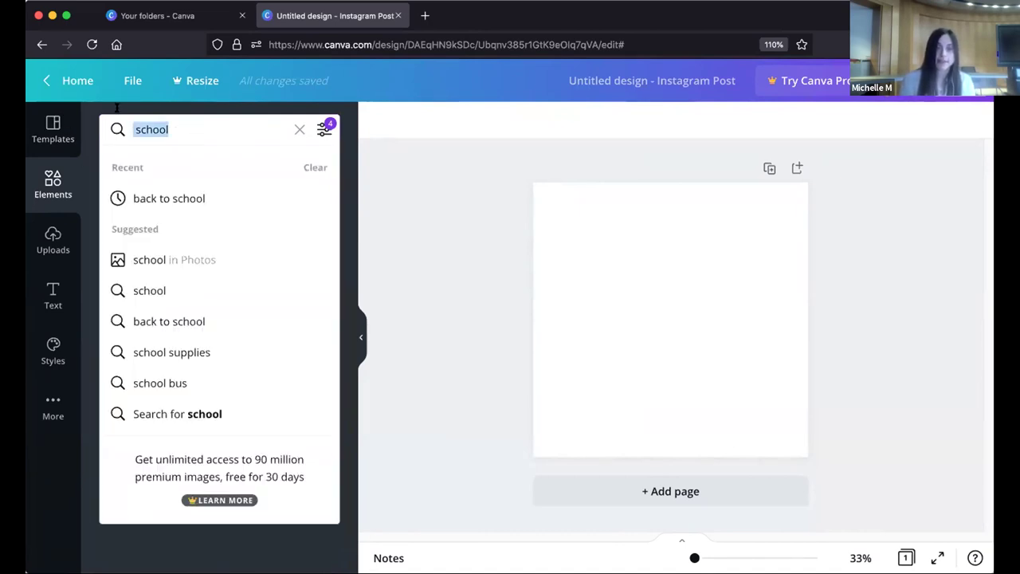
Step: Remove the color filter from the "school" elements and filter them by Square orientation, Static animation and Free price
{"action": "left_click", "coordinate": [323, 129]}
{"action": "left_click", "coordinate": [197, 204]}
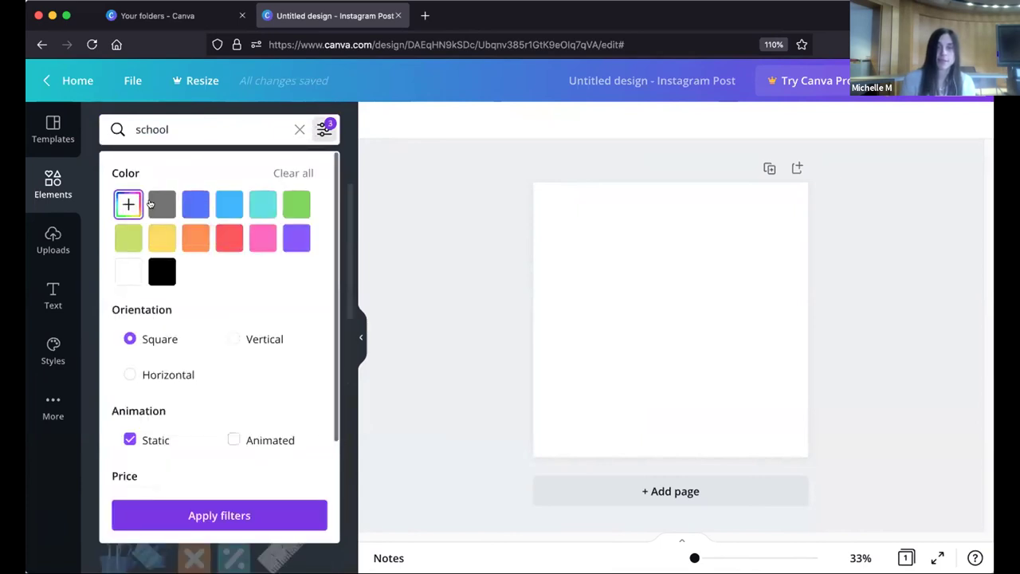
{"action": "left_click", "coordinate": [301, 171]}
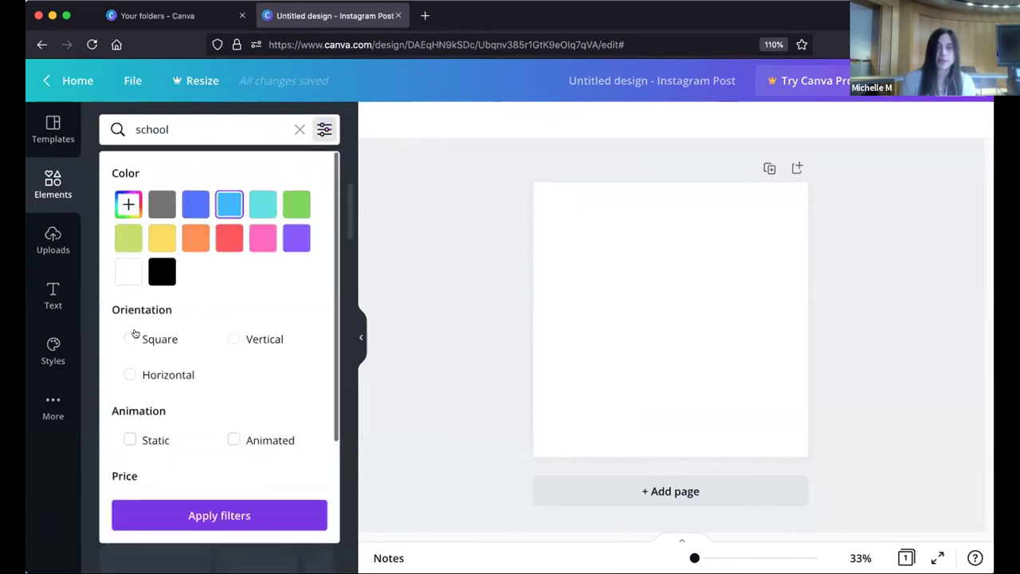
{"action": "left_click", "coordinate": [180, 435]}
{"action": "scroll", "coordinate": [191, 383], "scroll_direction": "down", "scroll_amount": 1}
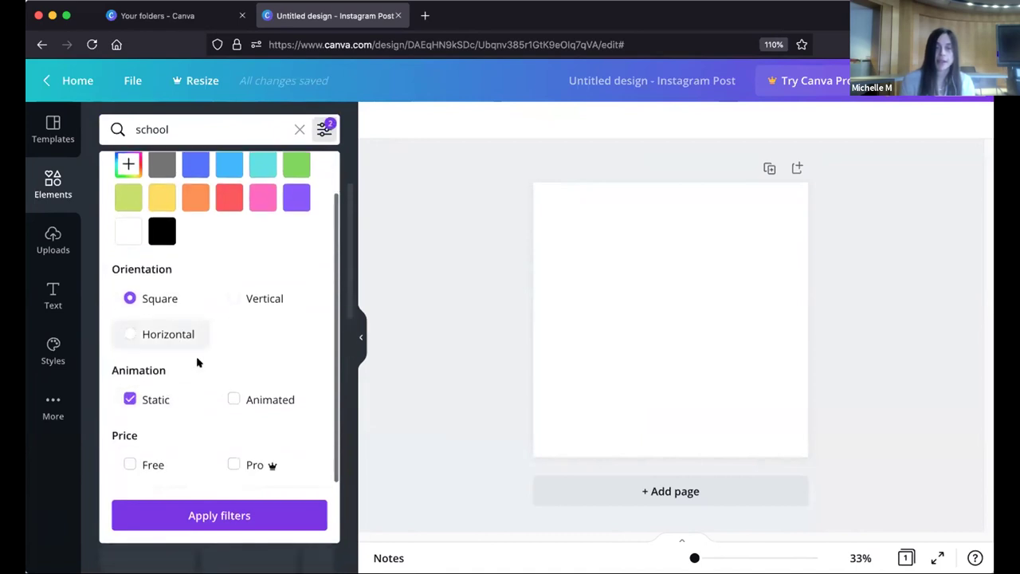
{"action": "left_click", "coordinate": [130, 461]}
{"action": "left_click", "coordinate": [172, 514]}
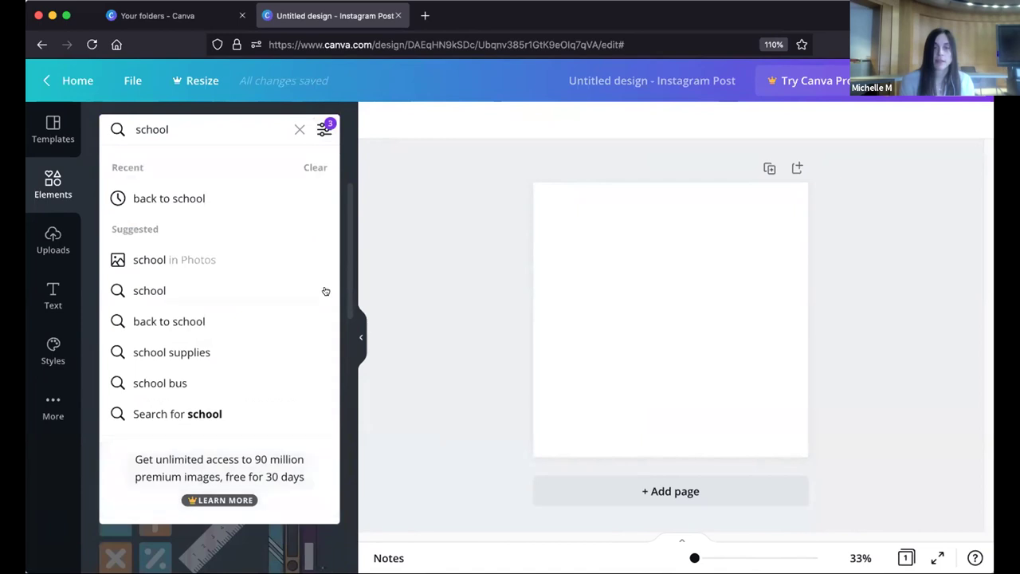
Step: Clear the "school" search and look through the Background photos in Elements
{"action": "left_click", "coordinate": [300, 129]}
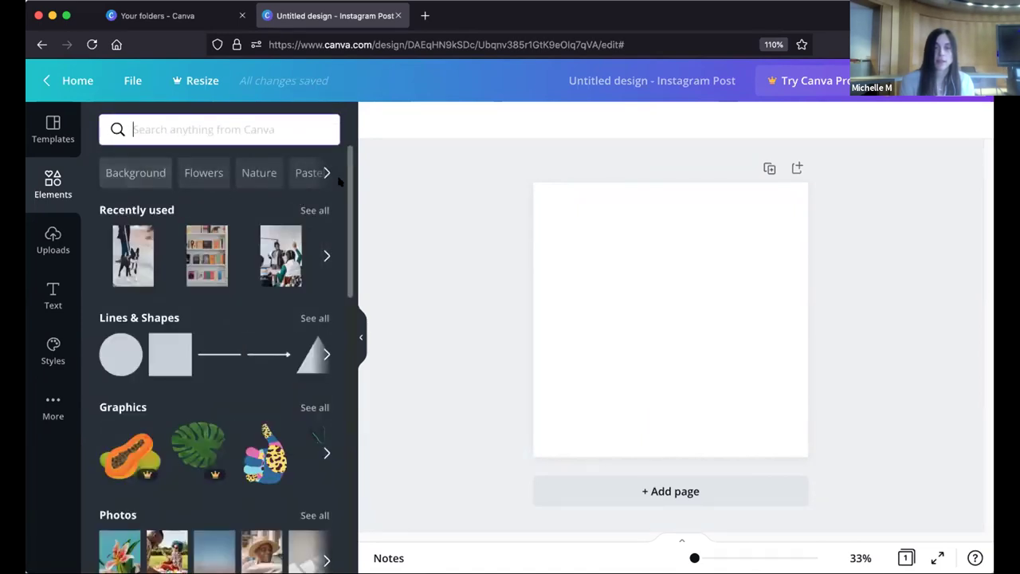
{"action": "left_click", "coordinate": [123, 175]}
{"action": "left_click", "coordinate": [155, 166]}
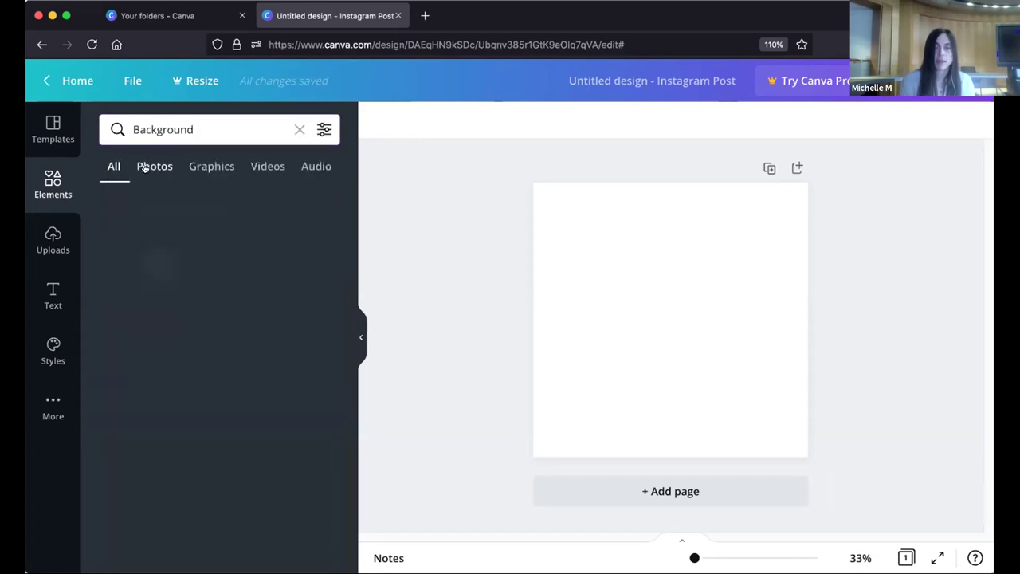
{"action": "scroll", "coordinate": [243, 311], "scroll_direction": "down", "scroll_amount": 3}
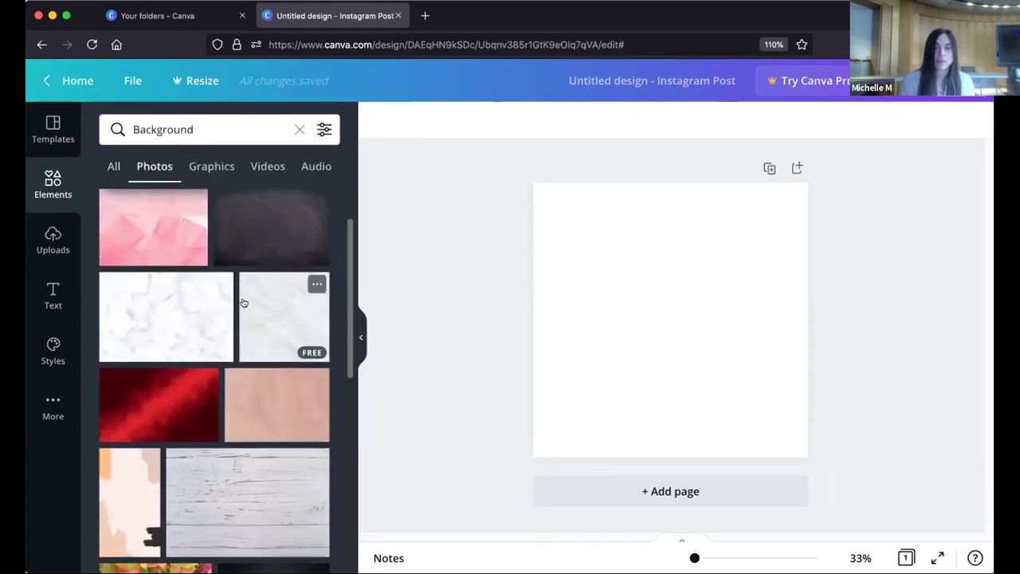
{"action": "scroll", "coordinate": [239, 303], "scroll_direction": "up", "scroll_amount": 2}
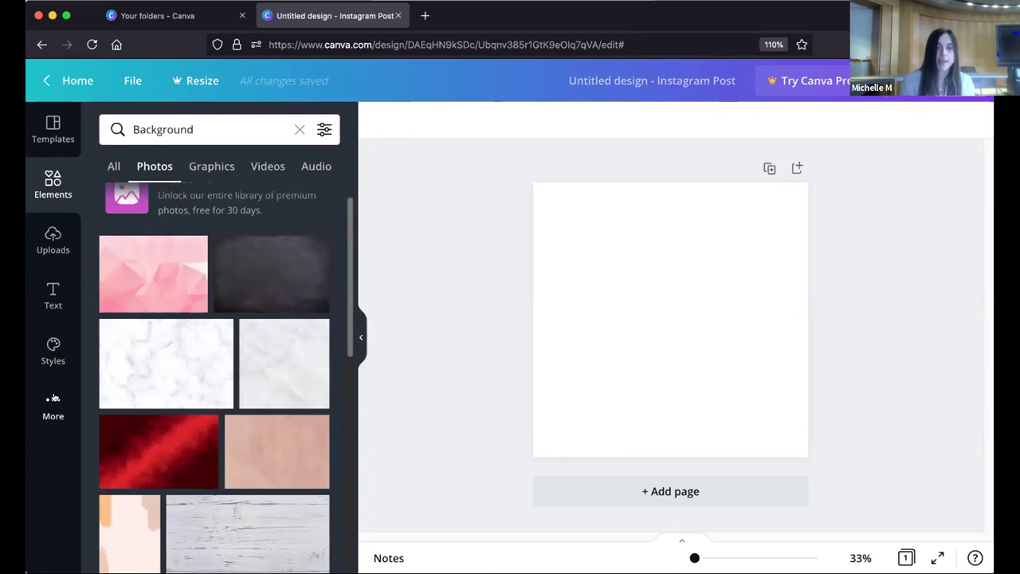
Step: Open Canva's Photos library from the additional content and browse the trending photos
{"action": "left_click", "coordinate": [33, 398]}
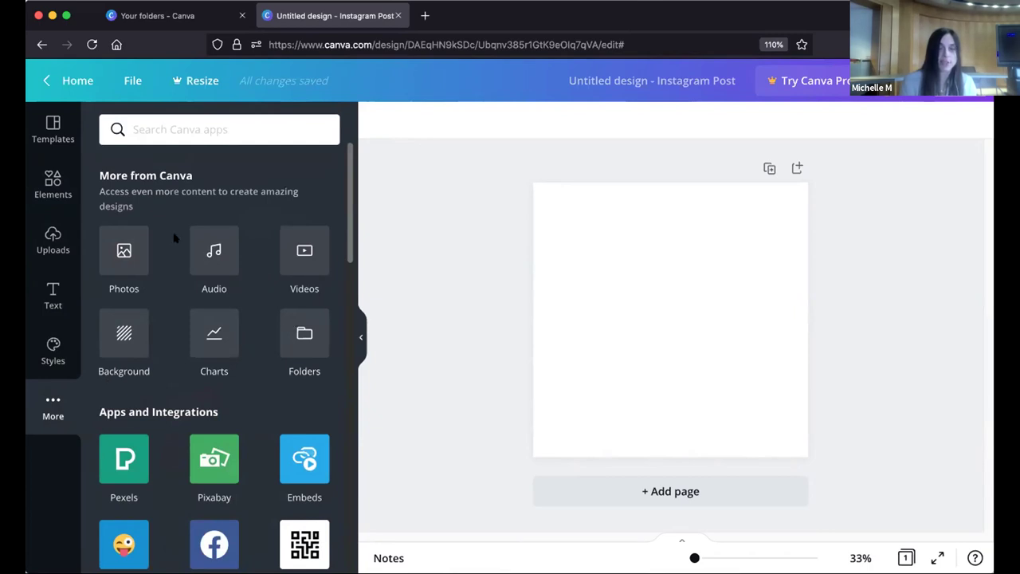
{"action": "left_click", "coordinate": [127, 252]}
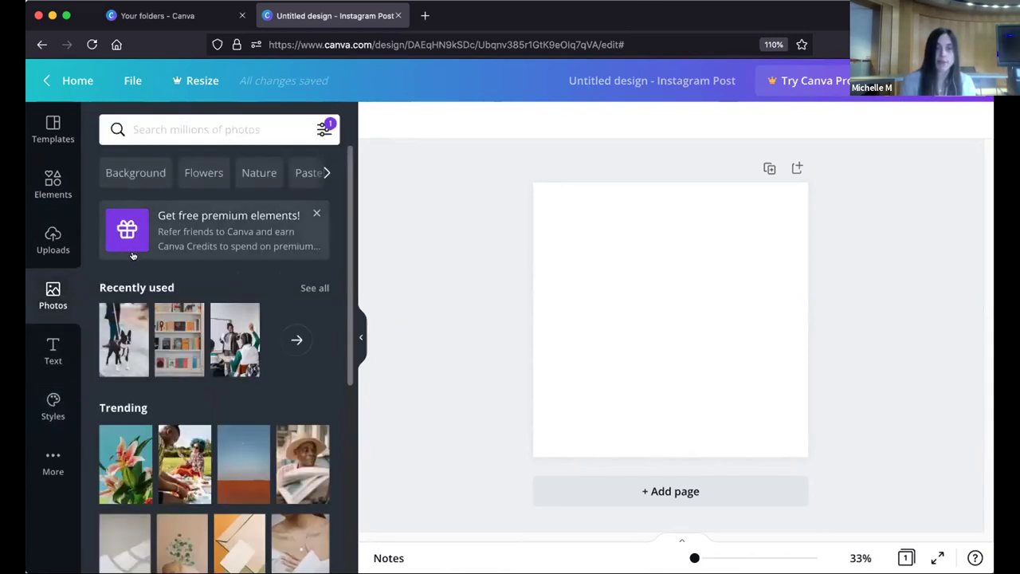
{"action": "scroll", "coordinate": [186, 295], "scroll_direction": "down", "scroll_amount": 2}
{"action": "scroll", "coordinate": [186, 294], "scroll_direction": "down", "scroll_amount": 1}
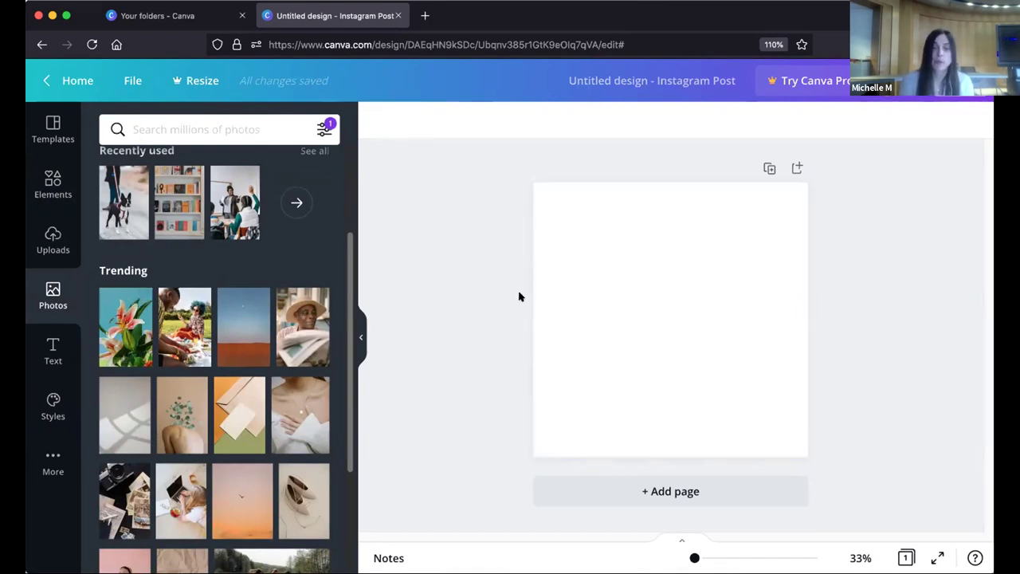
Step: Add the trending lily photo as a standalone image, delete it, and place the same photo as the page background
{"action": "left_click", "coordinate": [117, 320]}
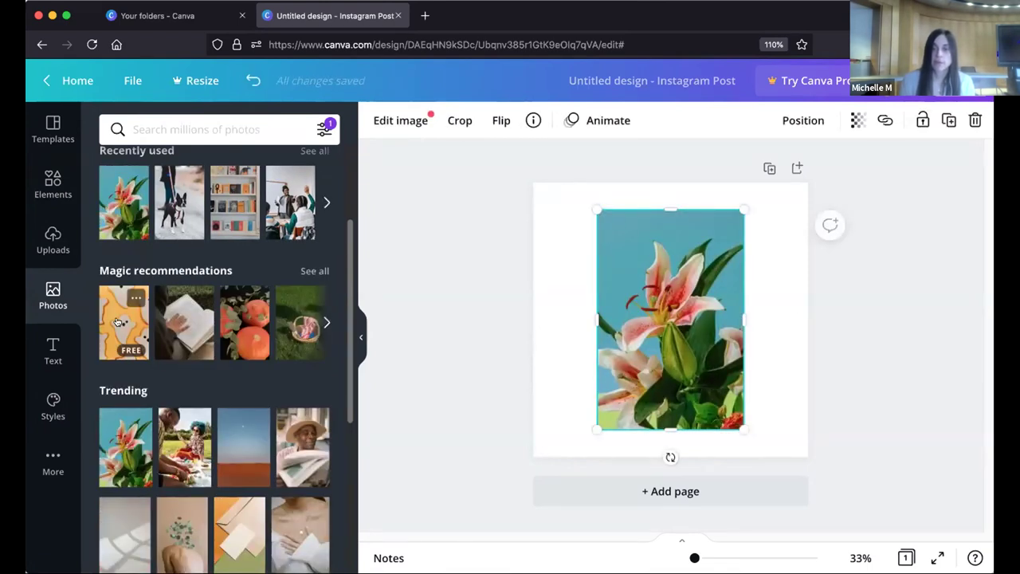
{"action": "key", "text": "Delete"}
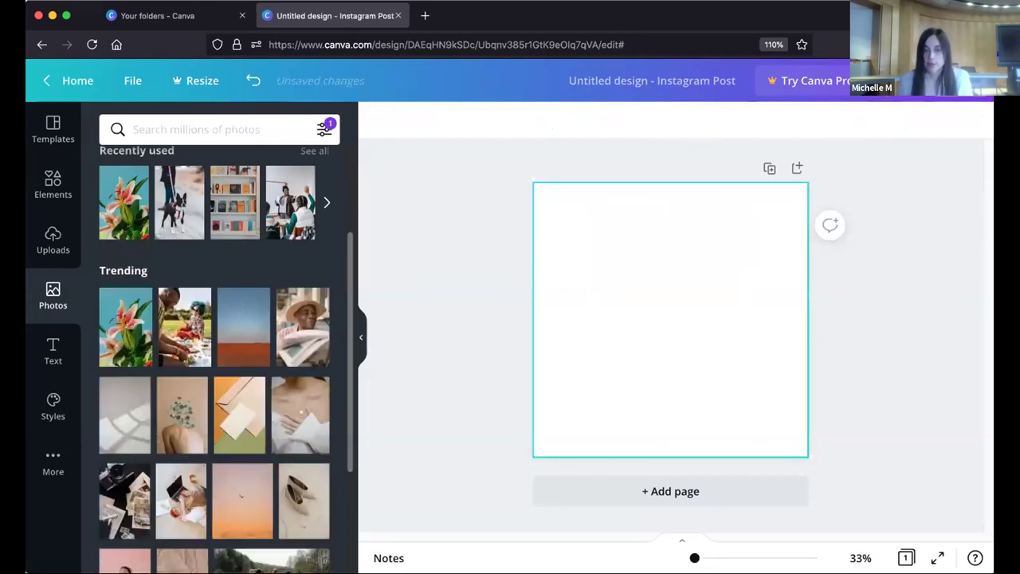
{"action": "left_click_drag", "start_coordinate": [113, 325], "coordinate": [537, 312]}
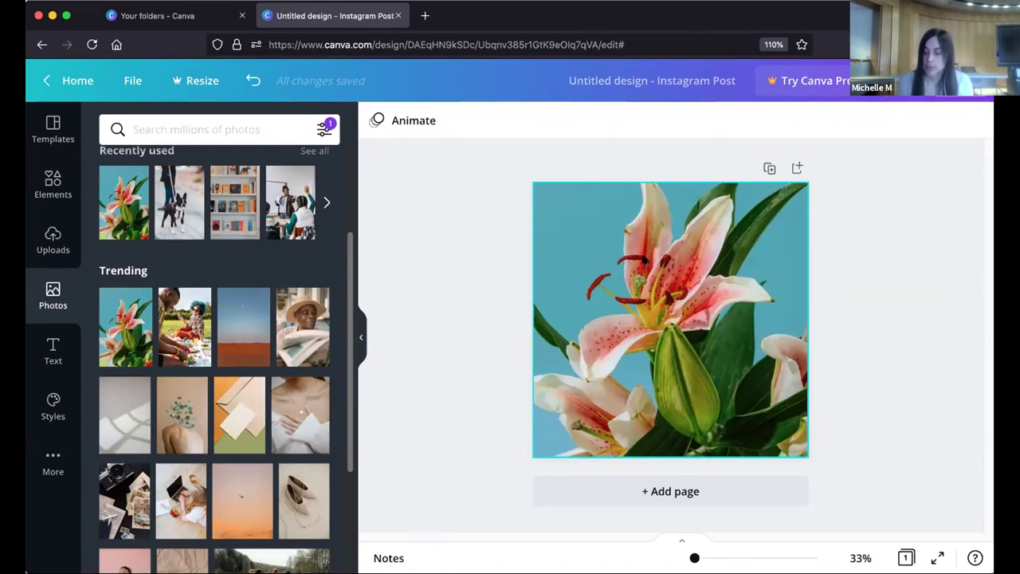
Step: Reposition the lily background photo within its crop, shifting the visible area toward the lower part of the image
{"action": "double_click", "coordinate": [653, 253]}
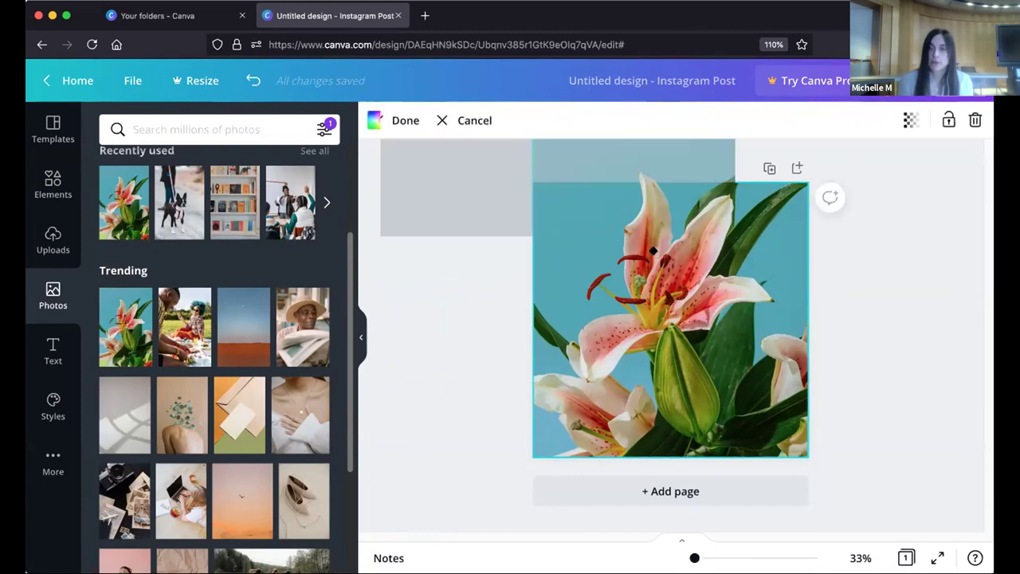
{"action": "left_click_drag", "start_coordinate": [698, 163], "coordinate": [730, 239]}
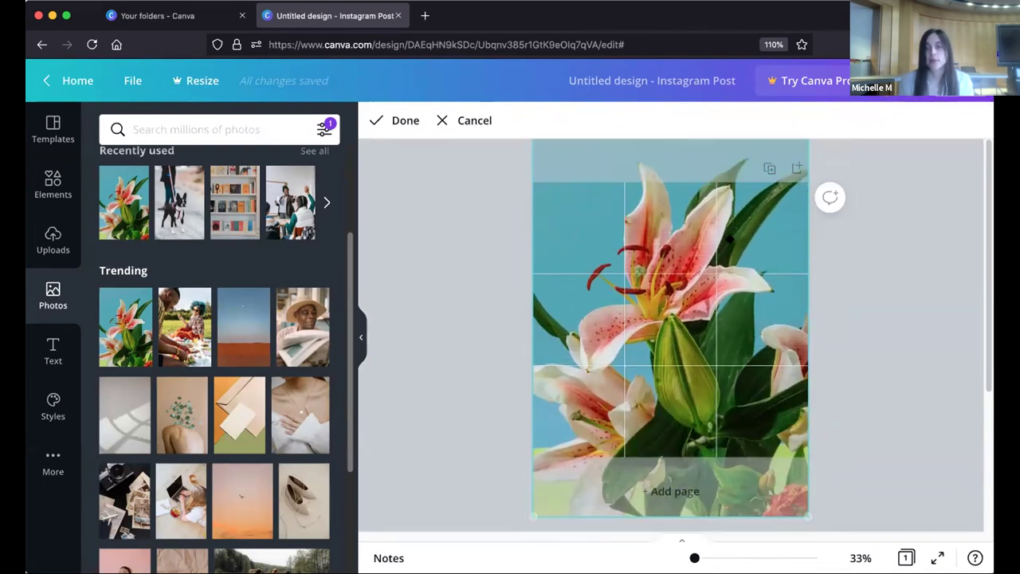
{"action": "left_click", "coordinate": [394, 121]}
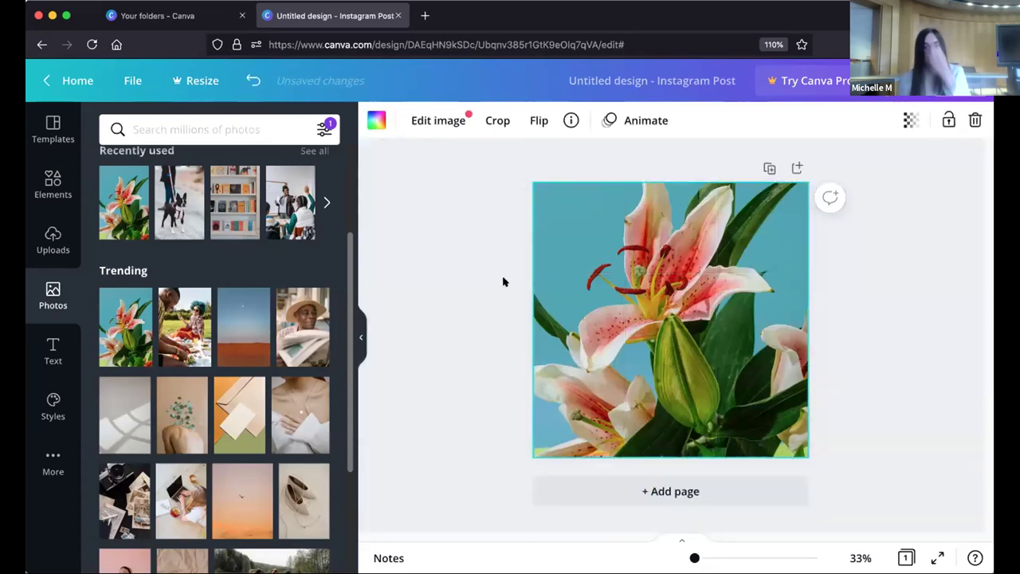
Step: Detach the lily photo from the background and fit it against the page's left edge at full page height
{"action": "right_click", "coordinate": [665, 239]}
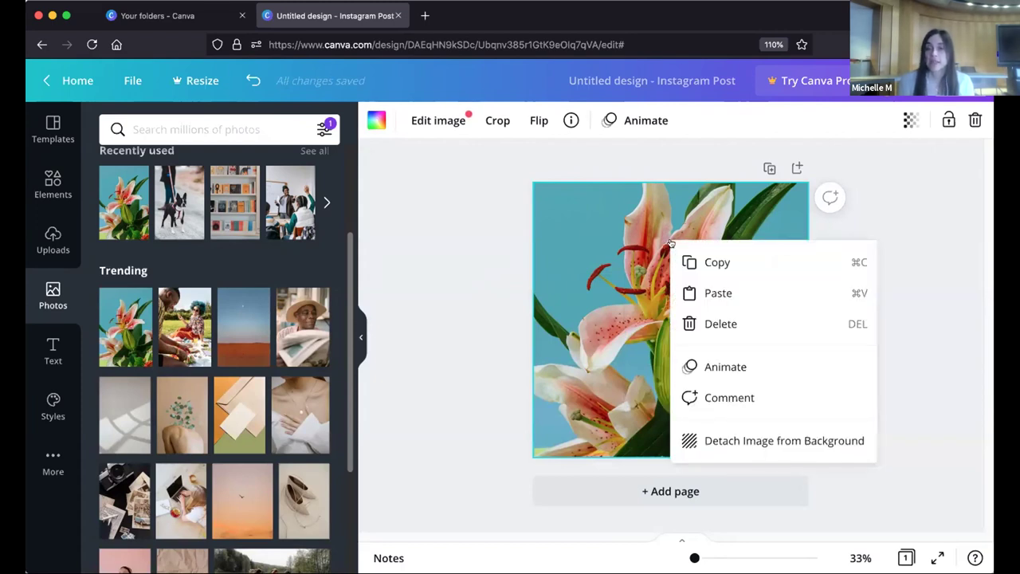
{"action": "left_click", "coordinate": [761, 440]}
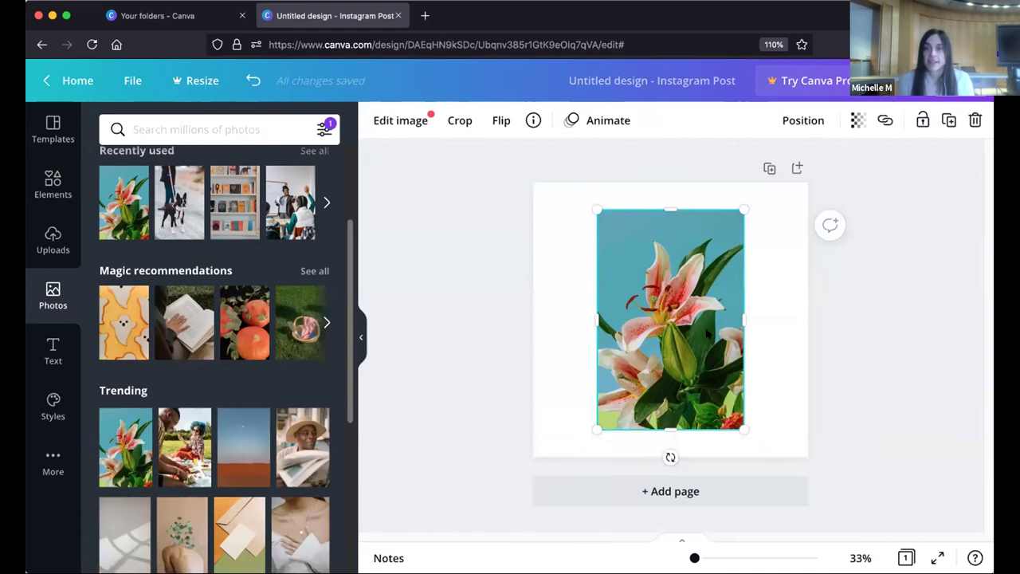
{"action": "left_click_drag", "start_coordinate": [626, 294], "coordinate": [563, 268]}
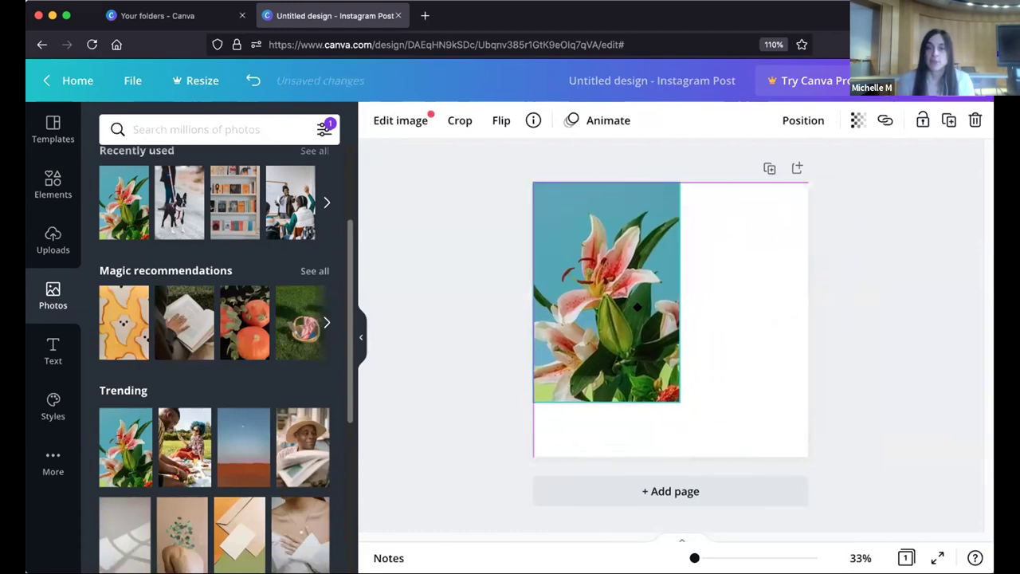
{"action": "left_click_drag", "start_coordinate": [676, 401], "coordinate": [737, 434]}
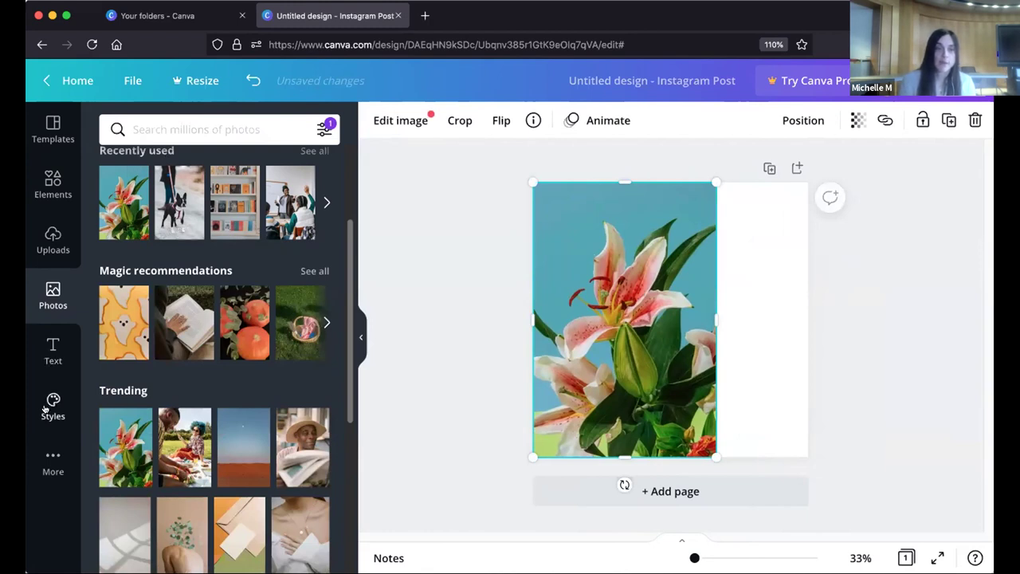
Step: Look through the text styles and add a heading text box to the page
{"action": "left_click", "coordinate": [50, 347]}
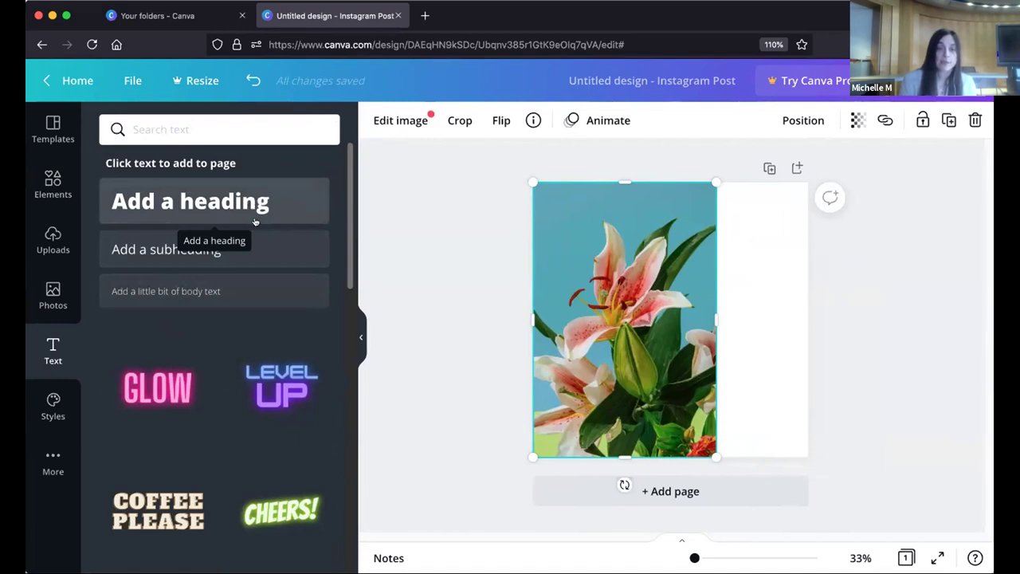
{"action": "scroll", "coordinate": [239, 271], "scroll_direction": "down", "scroll_amount": 5}
{"action": "scroll", "coordinate": [237, 291], "scroll_direction": "down", "scroll_amount": 1}
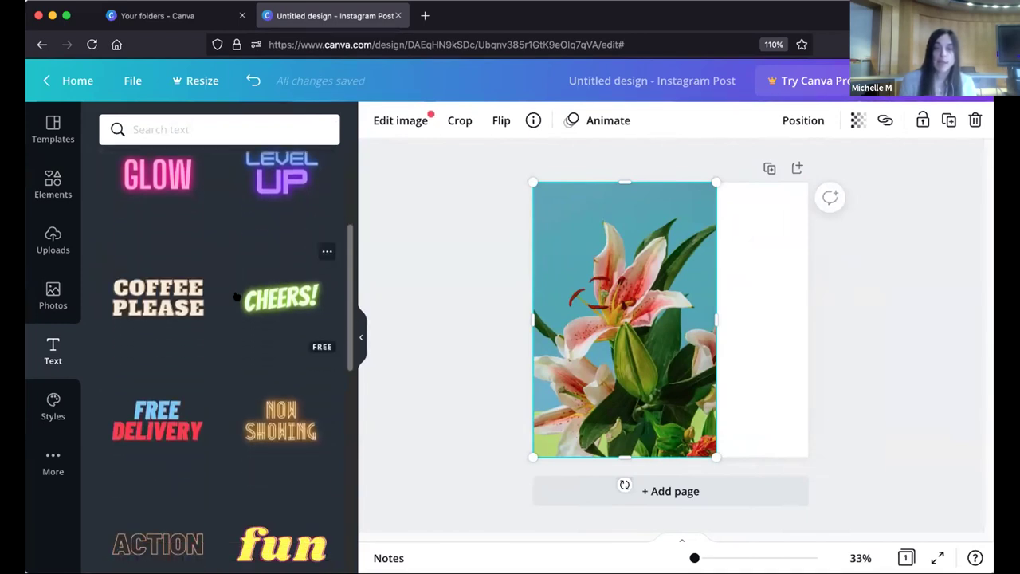
{"action": "scroll", "coordinate": [233, 291], "scroll_direction": "down", "scroll_amount": 5}
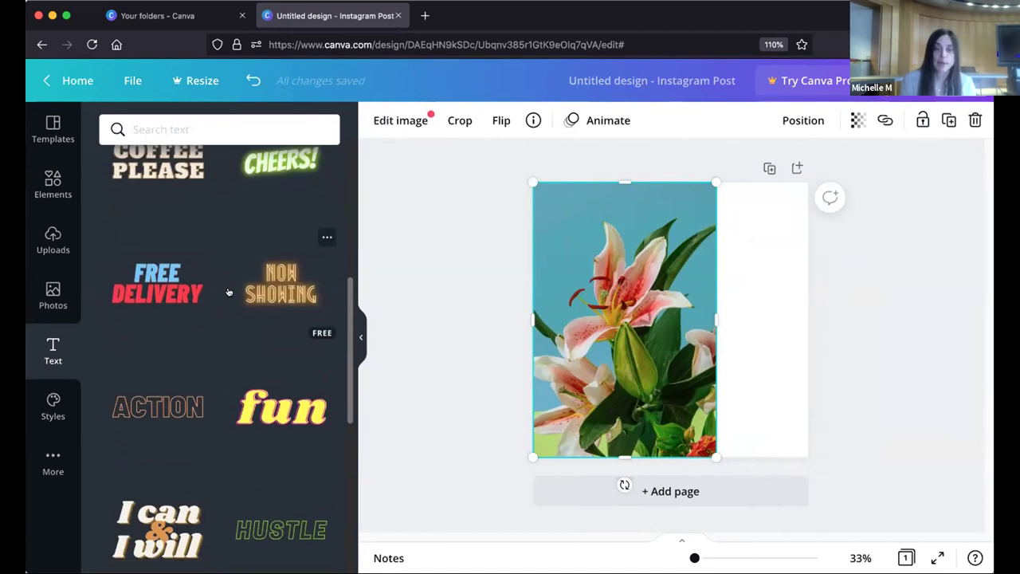
{"action": "scroll", "coordinate": [238, 288], "scroll_direction": "up", "scroll_amount": 10}
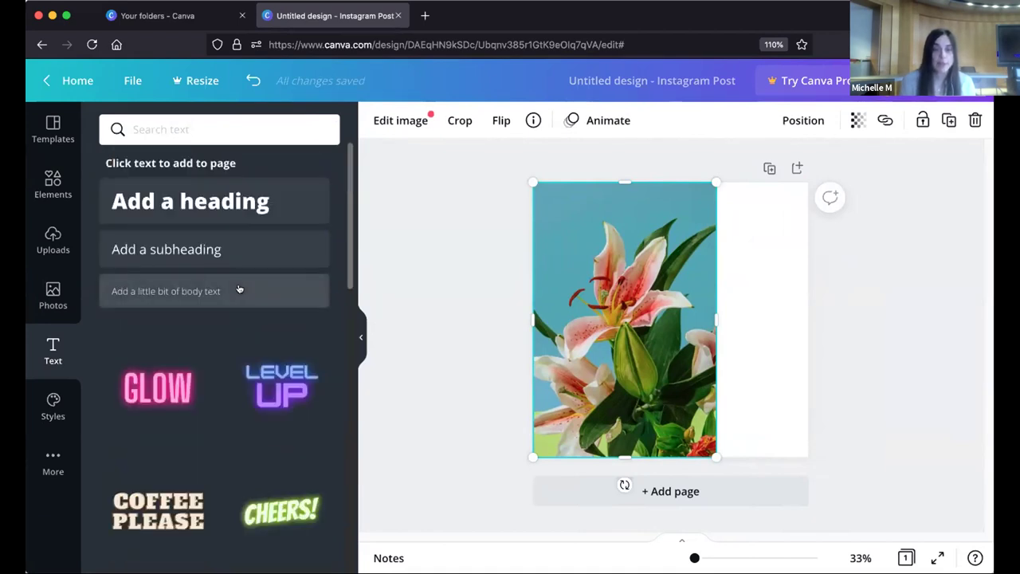
{"action": "left_click", "coordinate": [238, 200]}
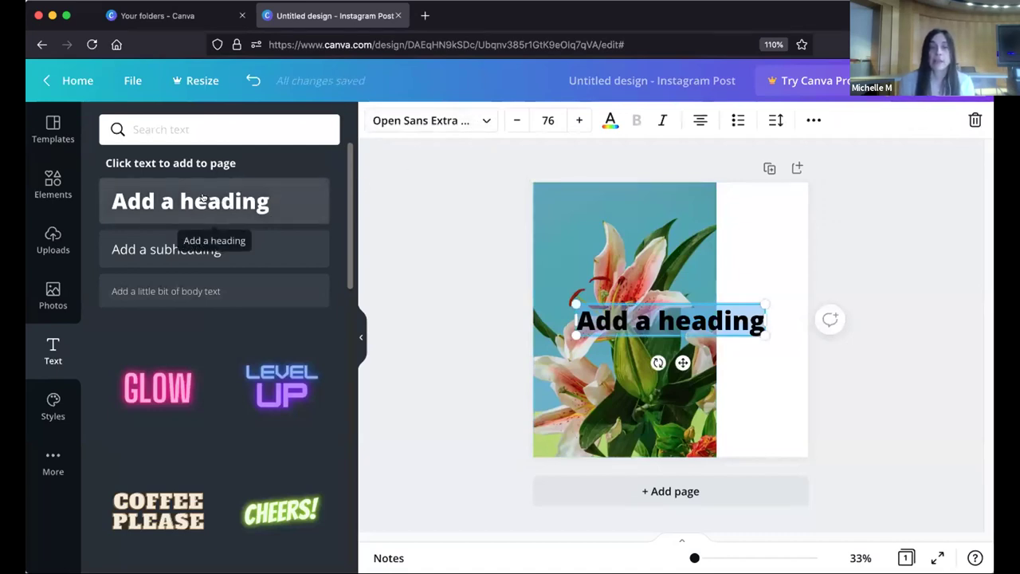
Step: Try fonts such as Aileron Regular, Anton and Archivo Black on the heading, and set it to Arimo
{"action": "left_click", "coordinate": [484, 118]}
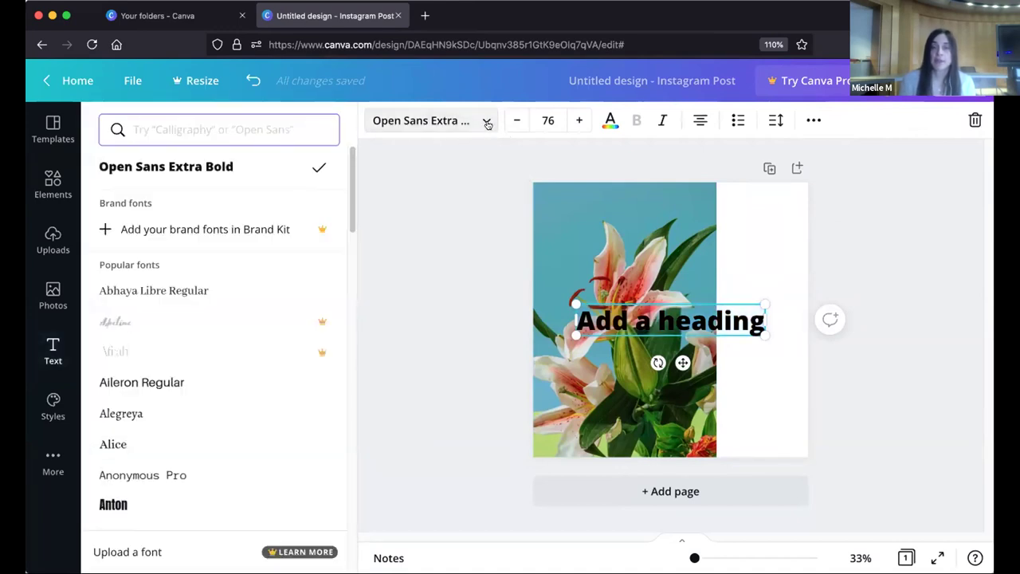
{"action": "scroll", "coordinate": [204, 287], "scroll_direction": "down", "scroll_amount": 2}
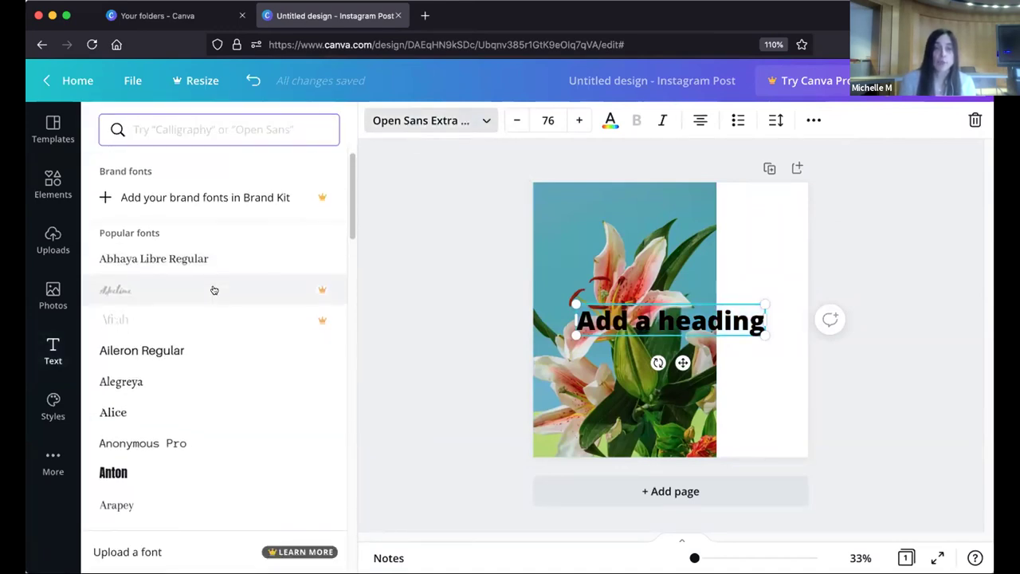
{"action": "left_click", "coordinate": [179, 341]}
{"action": "scroll", "coordinate": [175, 342], "scroll_direction": "down", "scroll_amount": 1}
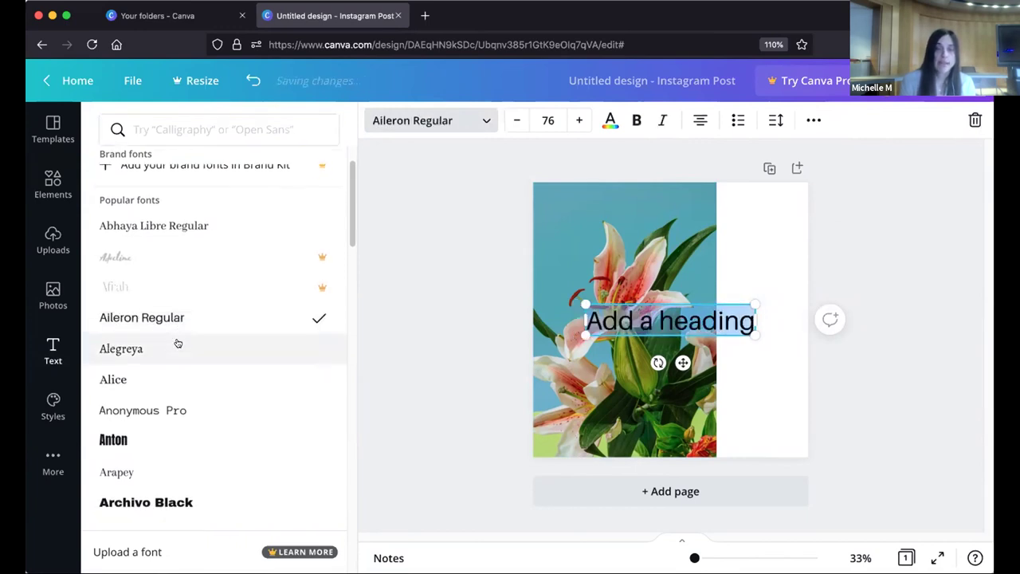
{"action": "left_click", "coordinate": [150, 326]}
{"action": "scroll", "coordinate": [125, 332], "scroll_direction": "down", "scroll_amount": 1}
{"action": "left_click", "coordinate": [127, 335]}
{"action": "scroll", "coordinate": [126, 335], "scroll_direction": "down", "scroll_amount": 2}
{"action": "left_click", "coordinate": [125, 321]}
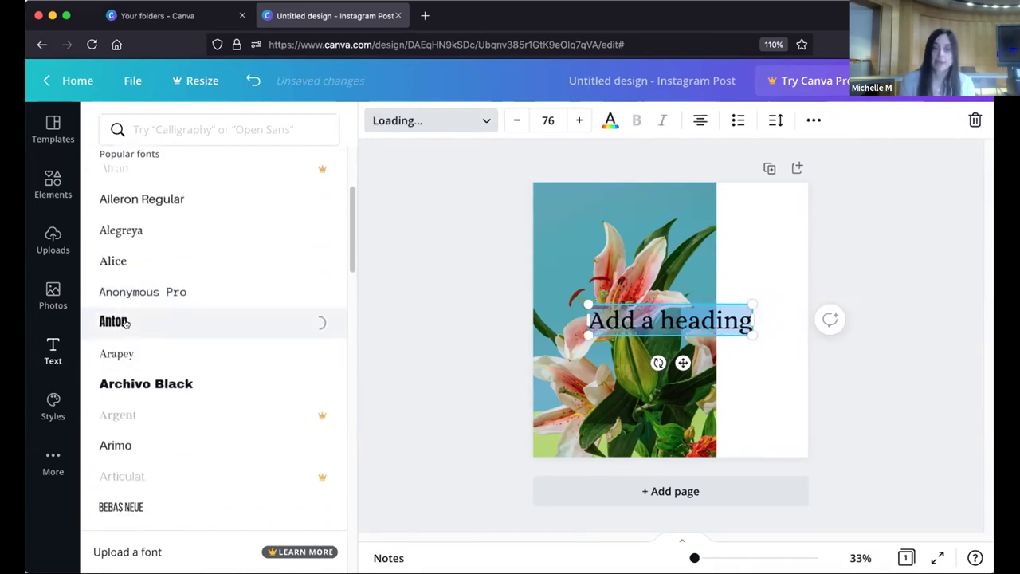
{"action": "scroll", "coordinate": [127, 321], "scroll_direction": "down", "scroll_amount": 2}
{"action": "left_click", "coordinate": [137, 304]}
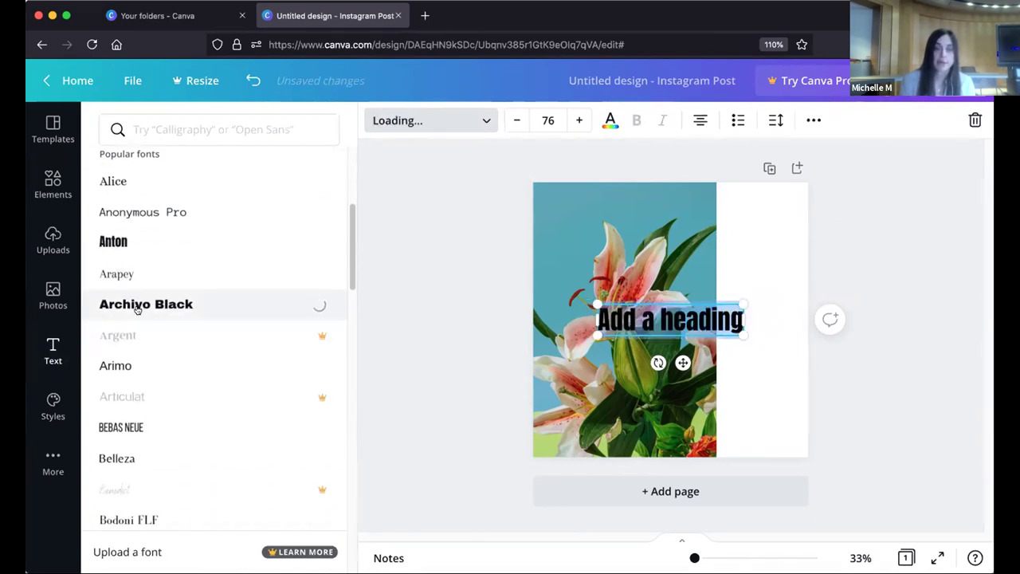
{"action": "left_click", "coordinate": [144, 367]}
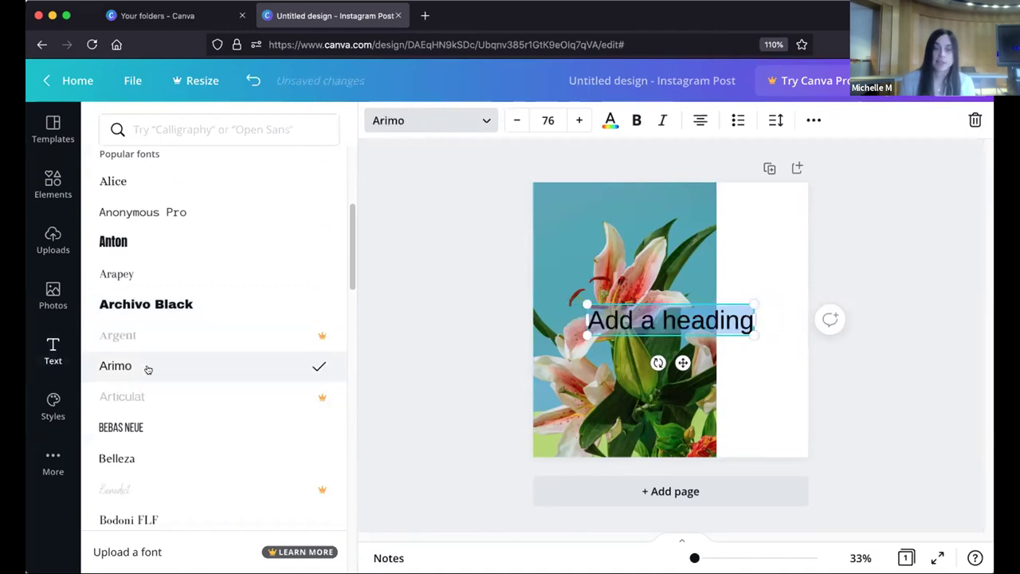
Step: Format the heading text as bold and italic, and turn it into a numbered list
{"action": "scroll", "coordinate": [148, 369], "scroll_direction": "down", "scroll_amount": 1}
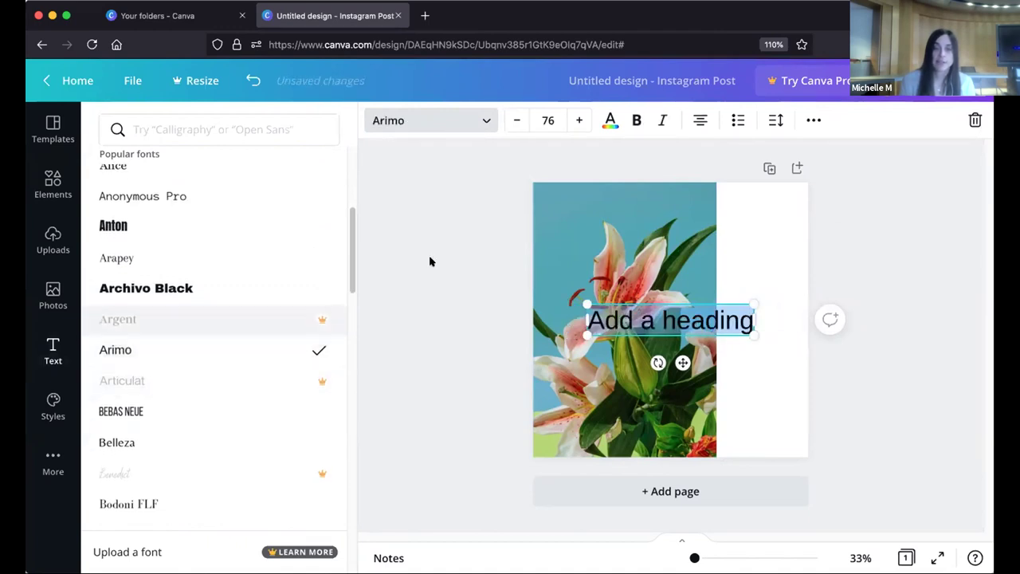
{"action": "left_click", "coordinate": [635, 120]}
{"action": "left_click", "coordinate": [660, 120]}
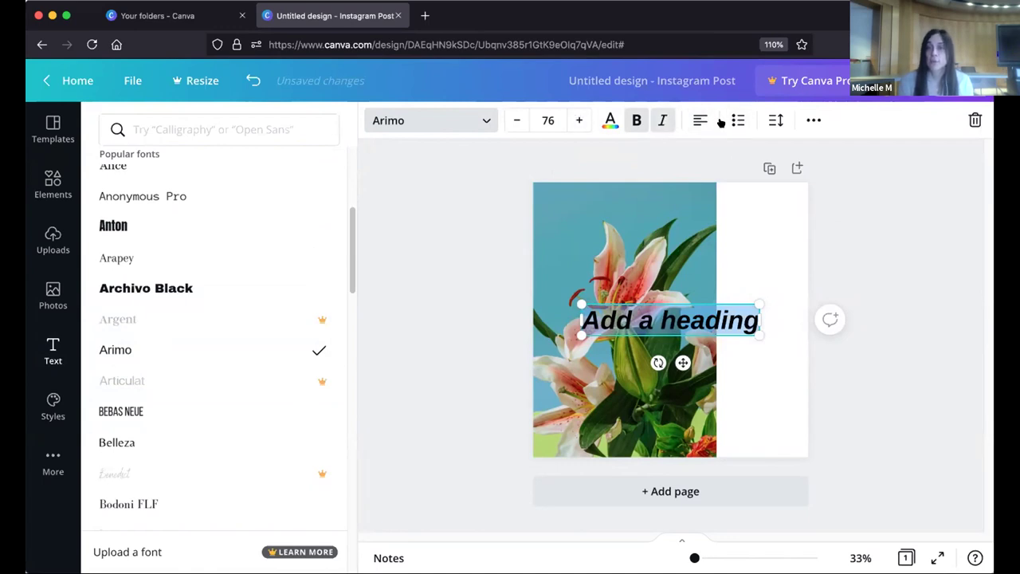
{"action": "left_click", "coordinate": [738, 119]}
{"action": "left_click", "coordinate": [738, 120]}
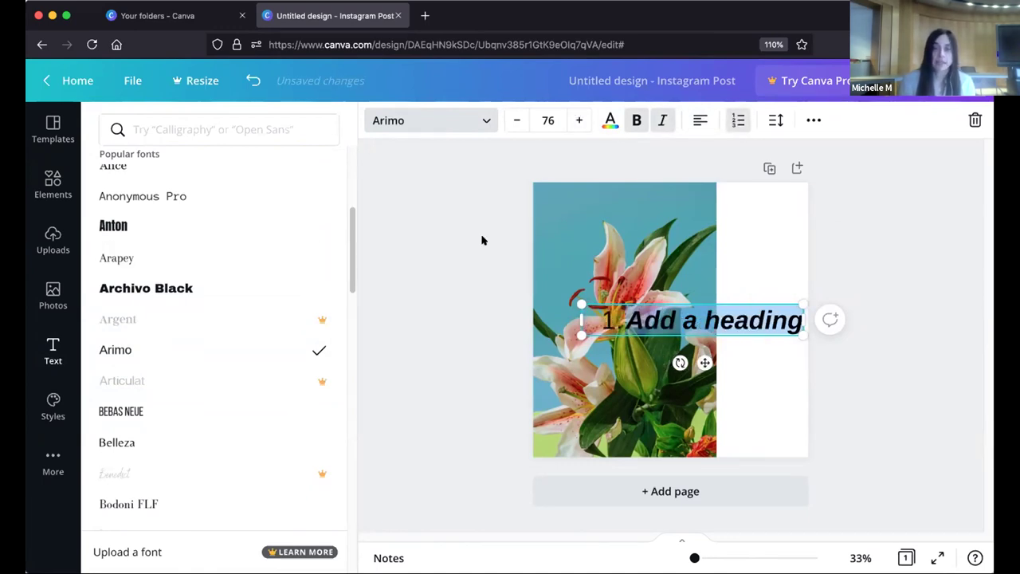
Step: Delete the heading text from the page and return to the background photo results in the elements library
{"action": "key", "text": "BackSpace"}
{"action": "key", "text": "BackSpace"}
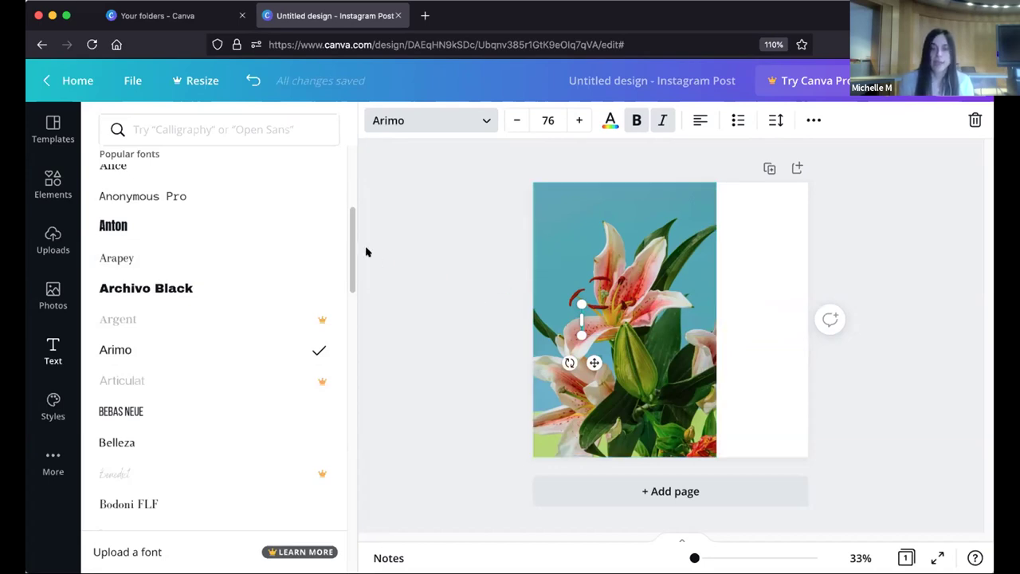
{"action": "left_click", "coordinate": [47, 189]}
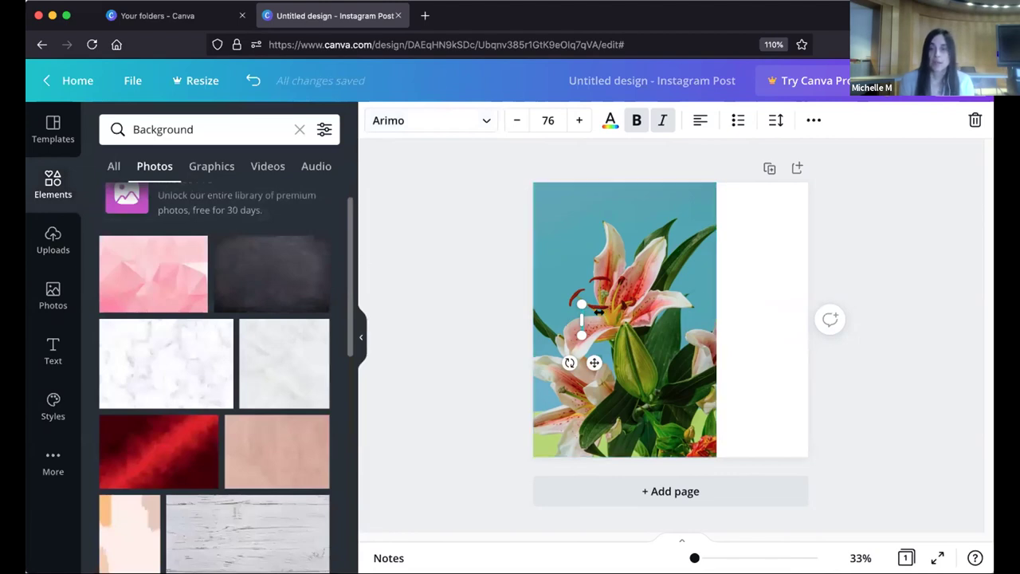
Step: Crop the lily photo inward from its upper-right corner and flip it horizontally
{"action": "left_click", "coordinate": [639, 313]}
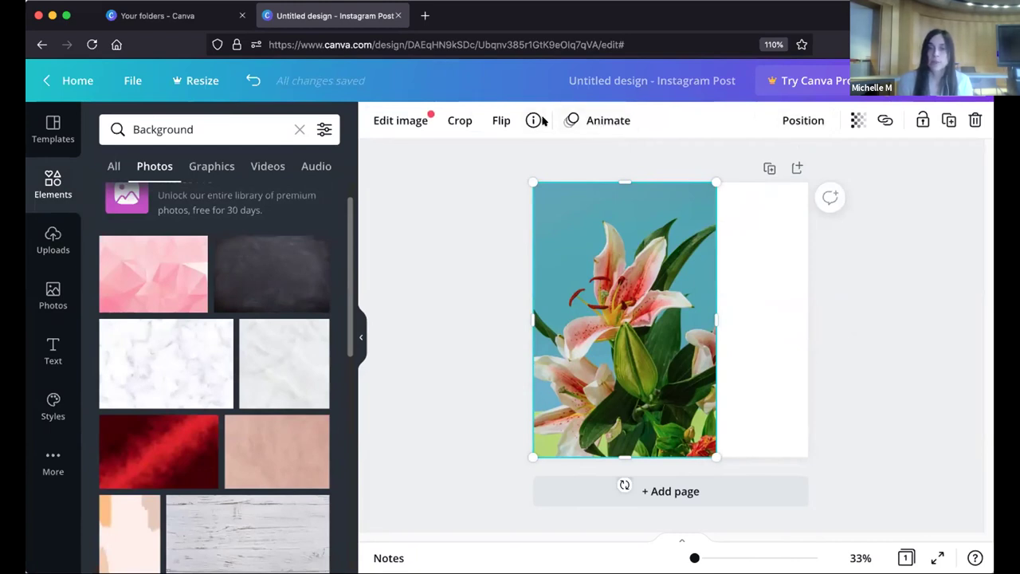
{"action": "left_click", "coordinate": [462, 120]}
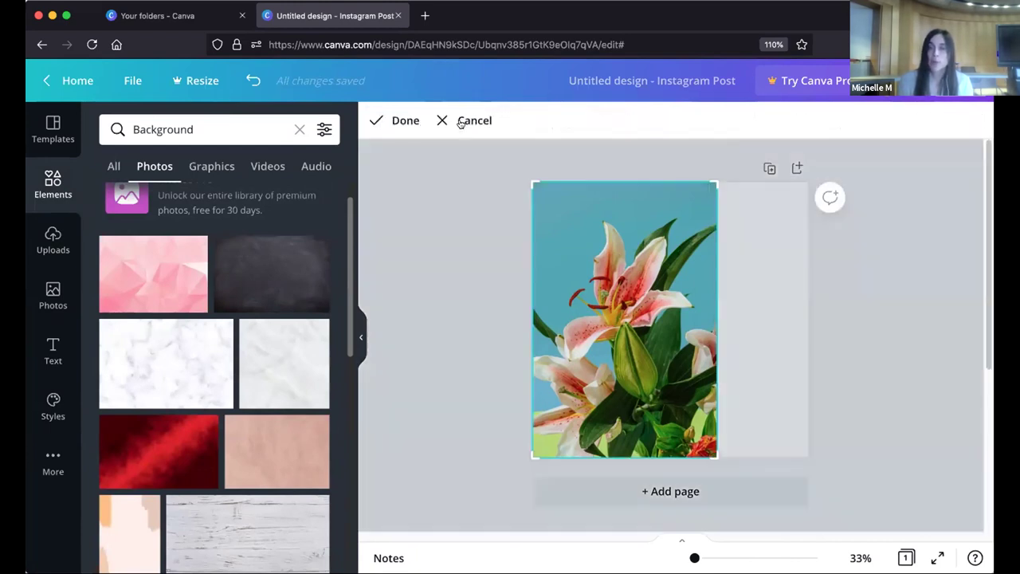
{"action": "left_click_drag", "start_coordinate": [716, 182], "coordinate": [651, 232]}
{"action": "key", "text": "Return"}
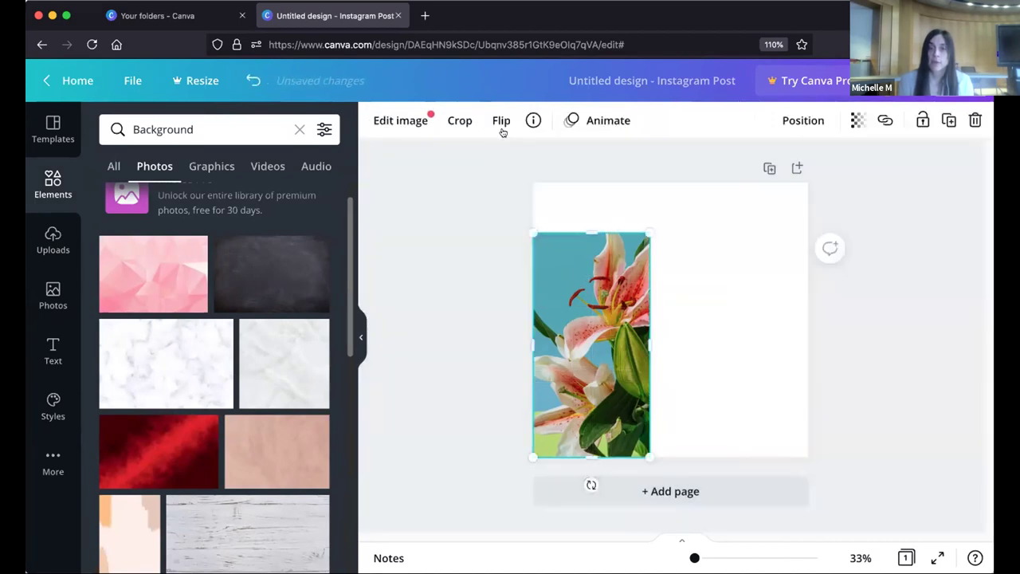
{"action": "left_click", "coordinate": [501, 121]}
{"action": "left_click", "coordinate": [516, 159]}
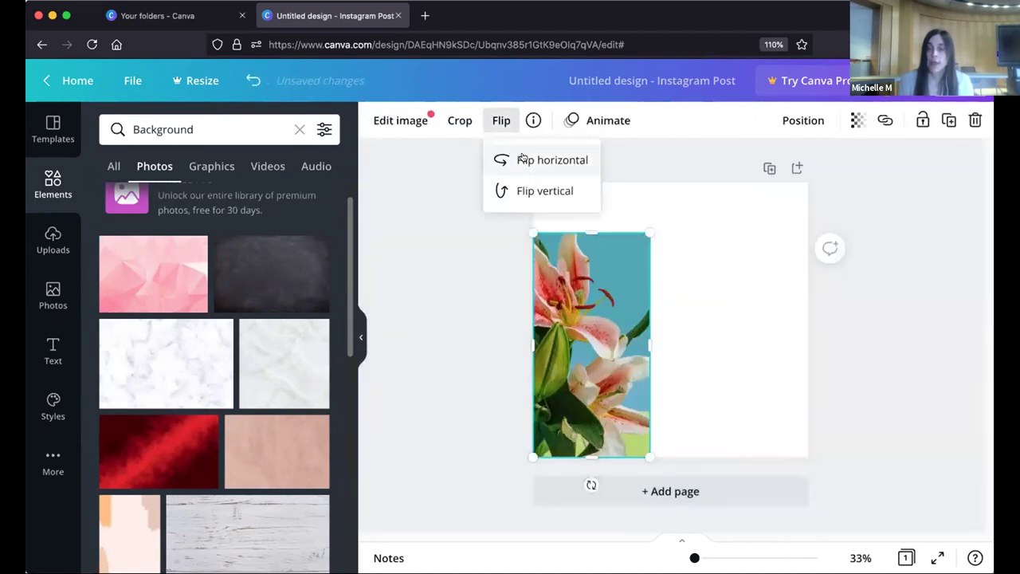
Step: Align the lily photo to the center and middle of the page
{"action": "left_click", "coordinate": [774, 132]}
{"action": "left_click", "coordinate": [794, 122]}
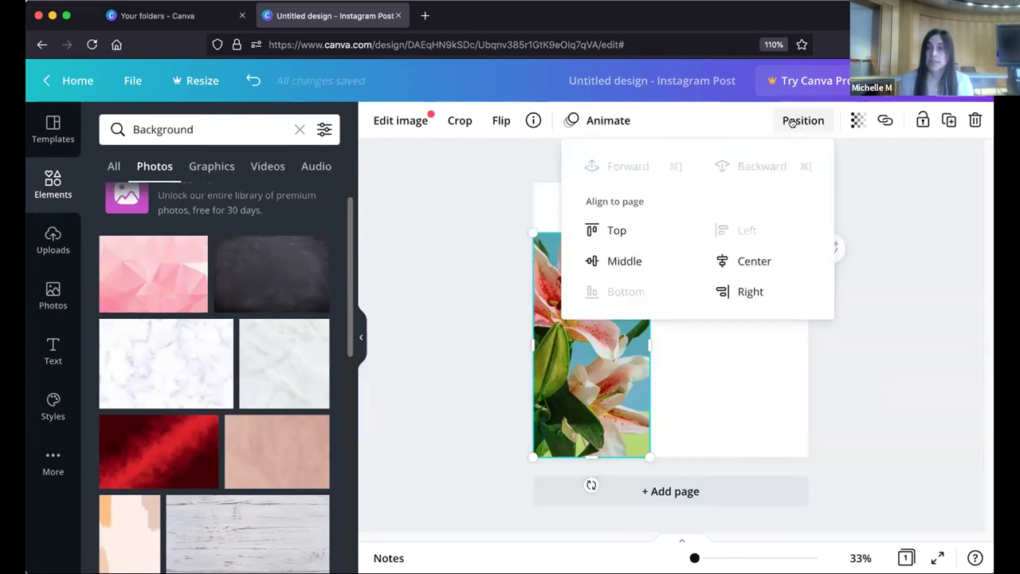
{"action": "left_click", "coordinate": [746, 259]}
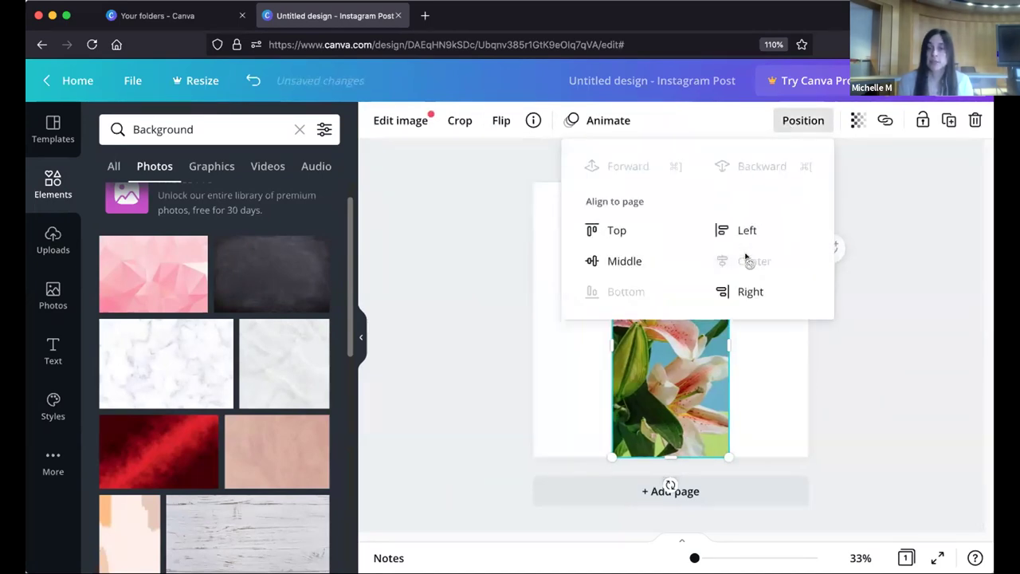
{"action": "left_click", "coordinate": [622, 260]}
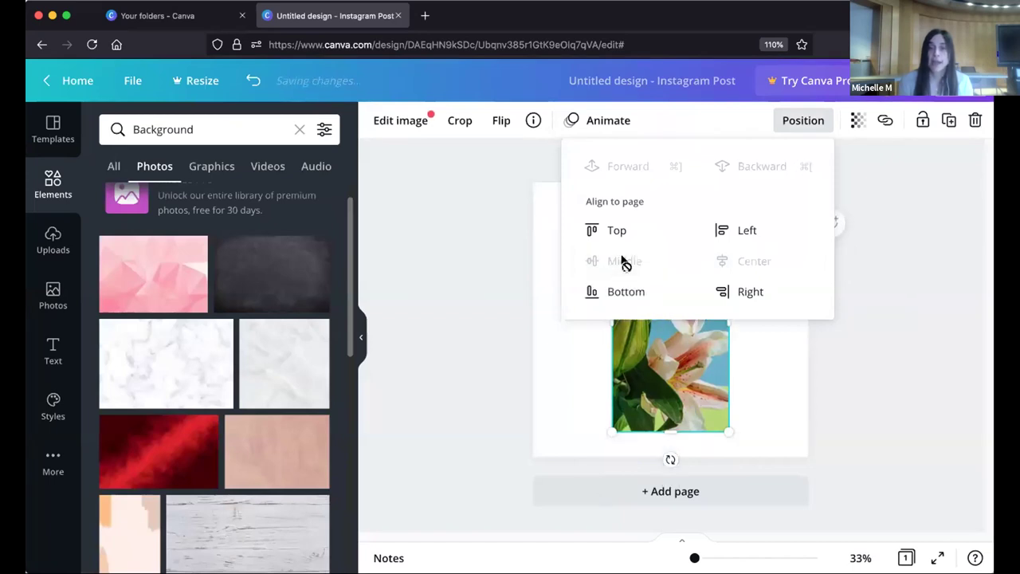
{"action": "left_click", "coordinate": [930, 187]}
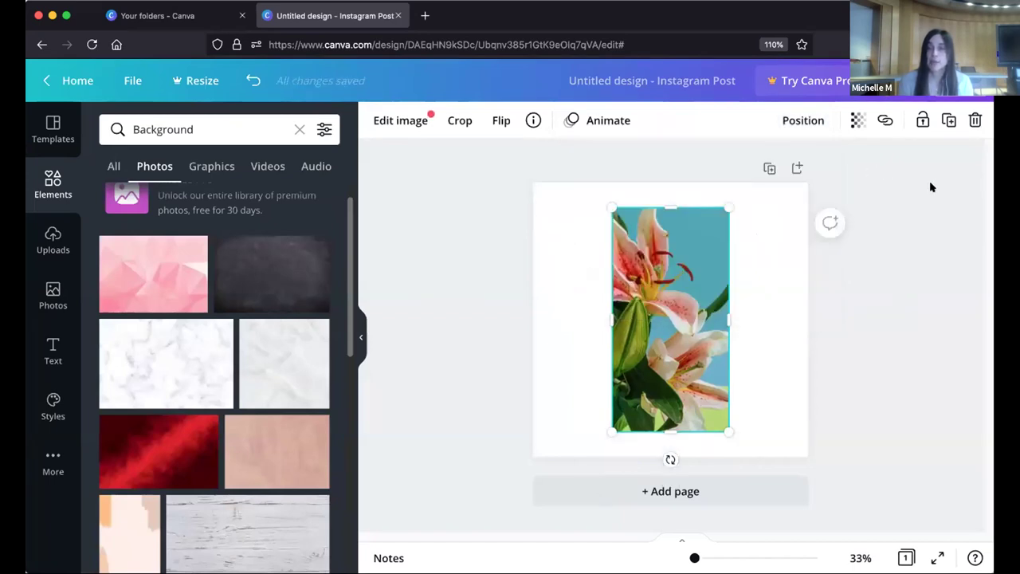
Step: Try adjusting the lily photo's transparency and bring it back to full opacity
{"action": "left_click", "coordinate": [851, 122]}
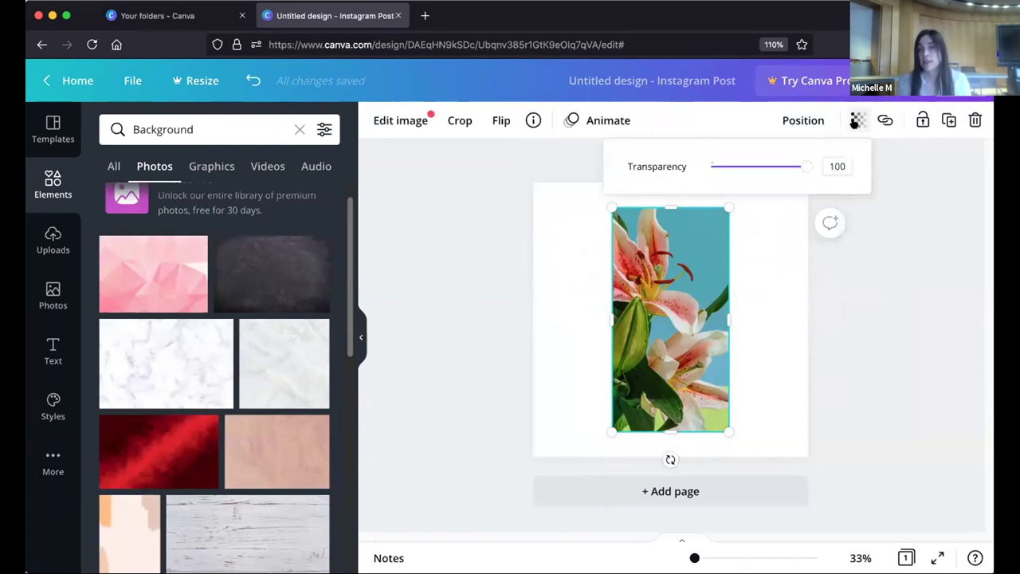
{"action": "mouse_move", "coordinate": [794, 167]}
{"action": "left_mouse_down"}
{"action": "mouse_move", "coordinate": [741, 165]}
{"action": "mouse_move", "coordinate": [805, 166]}
{"action": "left_mouse_up"}
{"action": "left_click", "coordinate": [837, 264]}
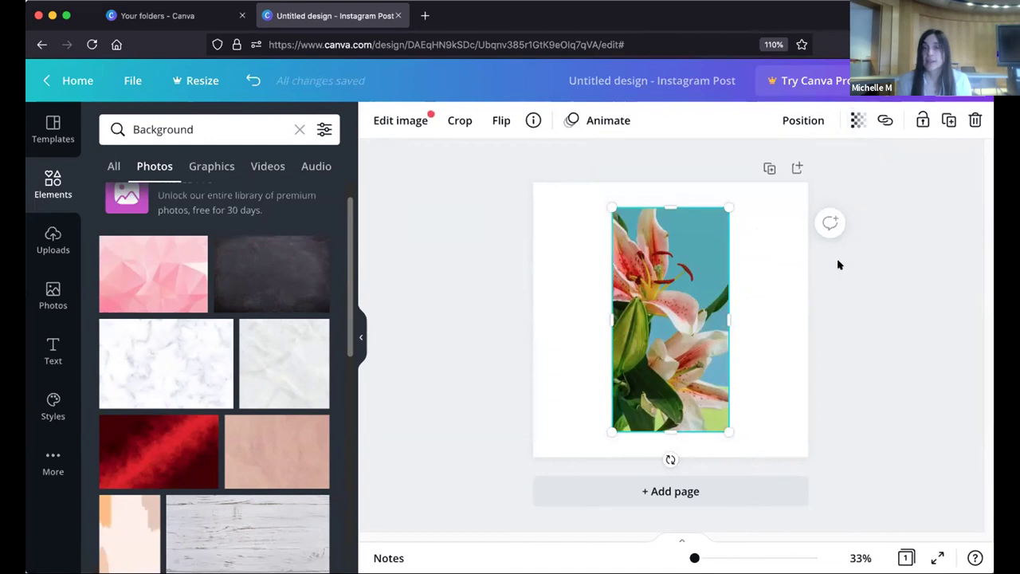
Step: Replace the Background query in the elements search with "flower" and run the search
{"action": "scroll", "coordinate": [244, 333], "scroll_direction": "down", "scroll_amount": 10}
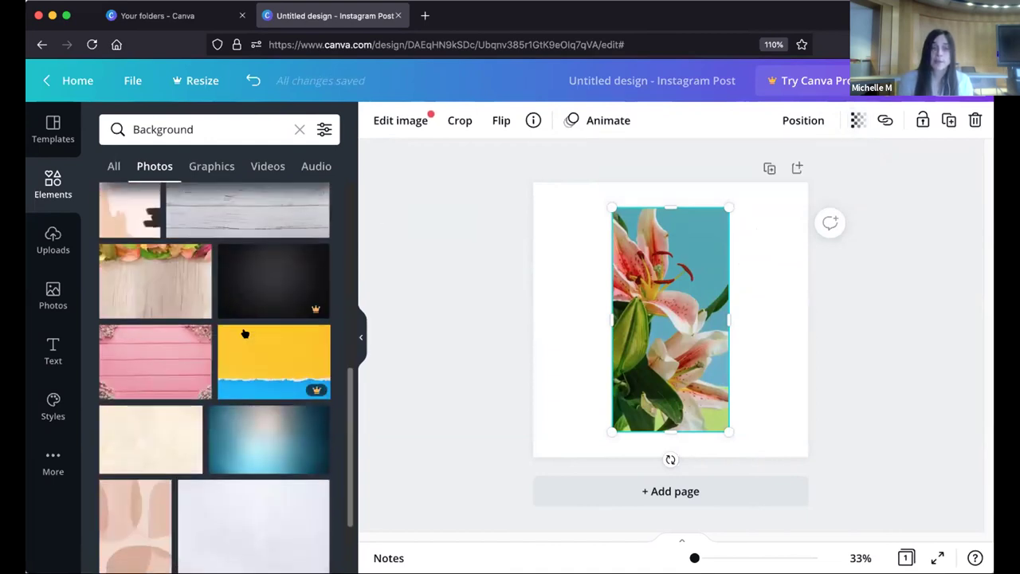
{"action": "scroll", "coordinate": [245, 334], "scroll_direction": "up", "scroll_amount": 5}
{"action": "left_click", "coordinate": [207, 129]}
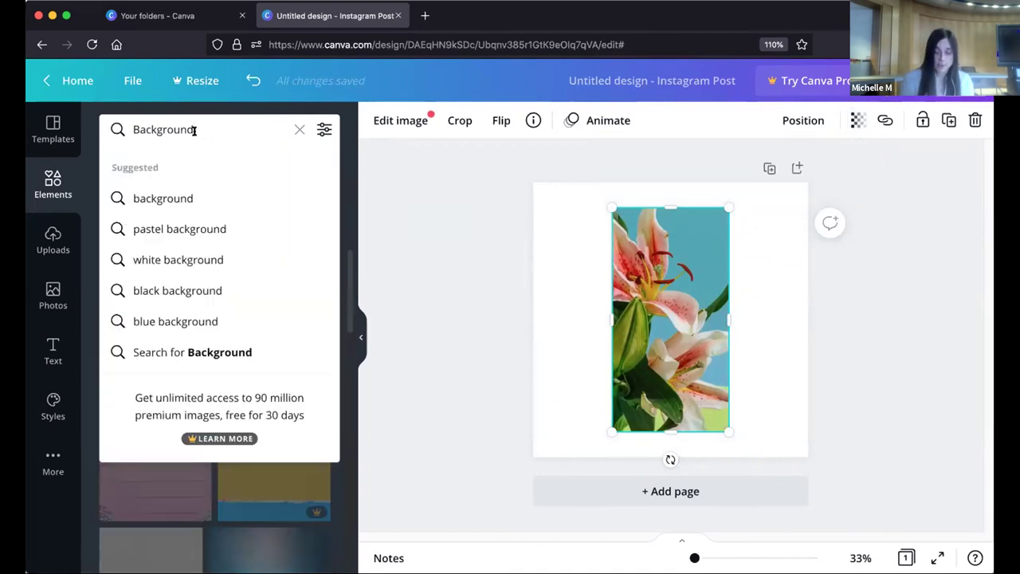
{"action": "key", "text": "BackSpace"}
{"action": "key", "text": "BackSpace"}
{"action": "key", "text": "BackSpace"}
{"action": "key", "text": "BackSpace"}
{"action": "key", "text": "BackSpace"}
{"action": "key", "text": "BackSpace"}
{"action": "key", "text": "BackSpace"}
{"action": "key", "text": "BackSpace"}
{"action": "key", "text": "BackSpace"}
{"action": "key", "text": "BackSpace"}
{"action": "type", "text": "flower"}
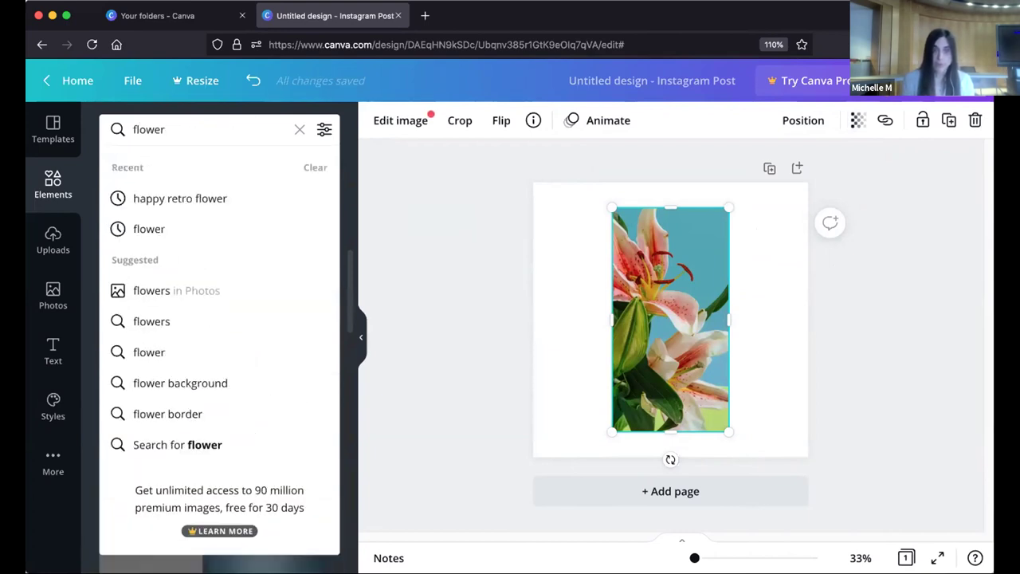
{"action": "key", "text": "Return"}
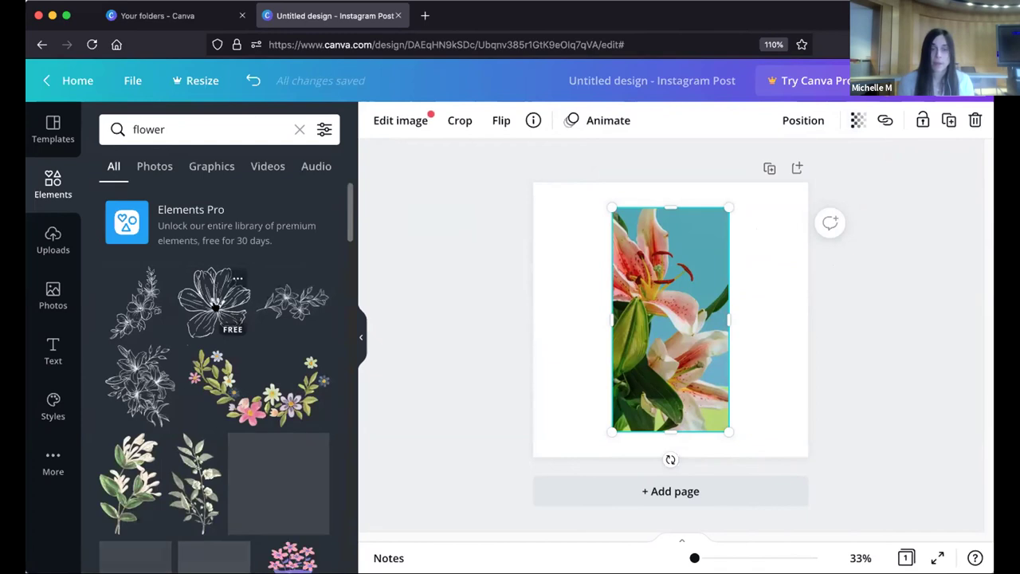
Step: Add the large outline flower graphic and place it overlapping the lily photo's right edge
{"action": "left_click", "coordinate": [214, 307]}
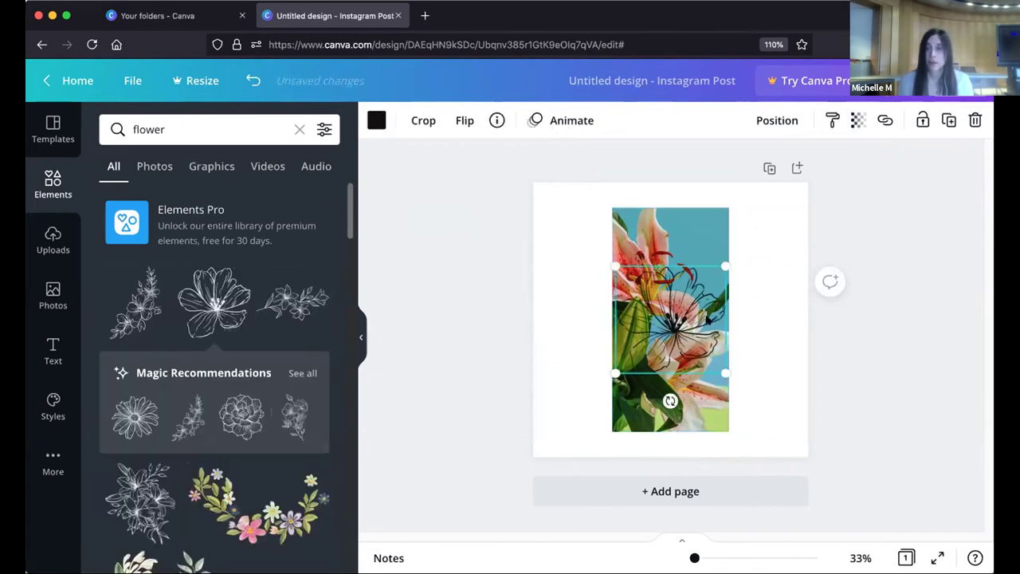
{"action": "left_click_drag", "start_coordinate": [706, 306], "coordinate": [705, 249]}
Step: Lock the lily photo in place and move the outline flower slightly further up and right over it
{"action": "left_click", "coordinate": [719, 241]}
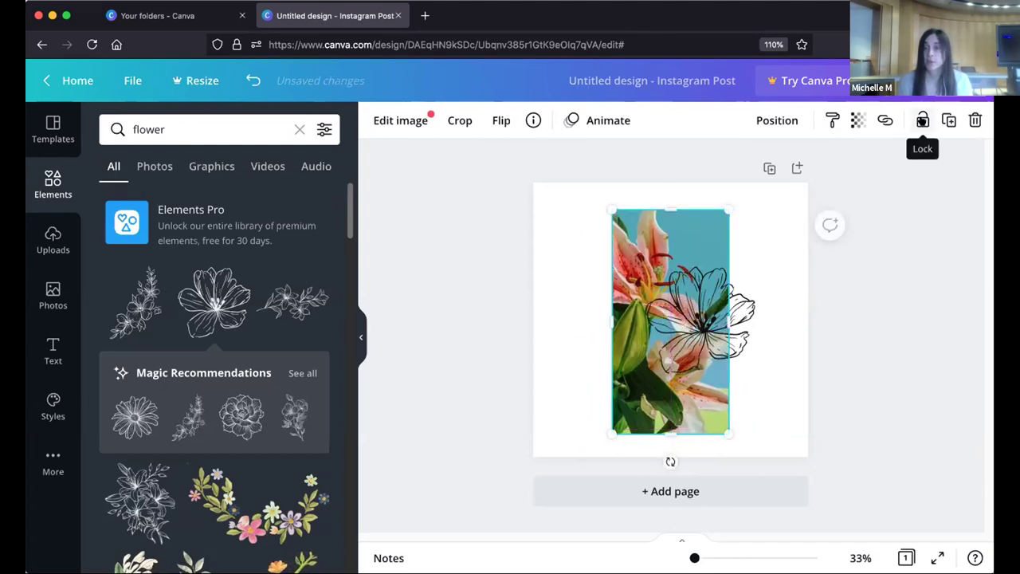
{"action": "left_click", "coordinate": [922, 120]}
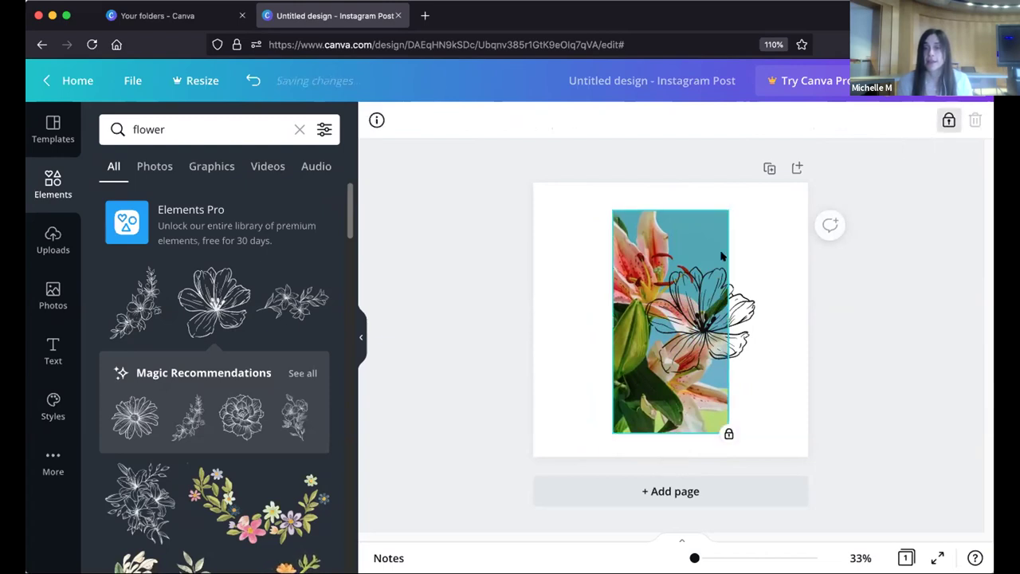
{"action": "left_click", "coordinate": [595, 264]}
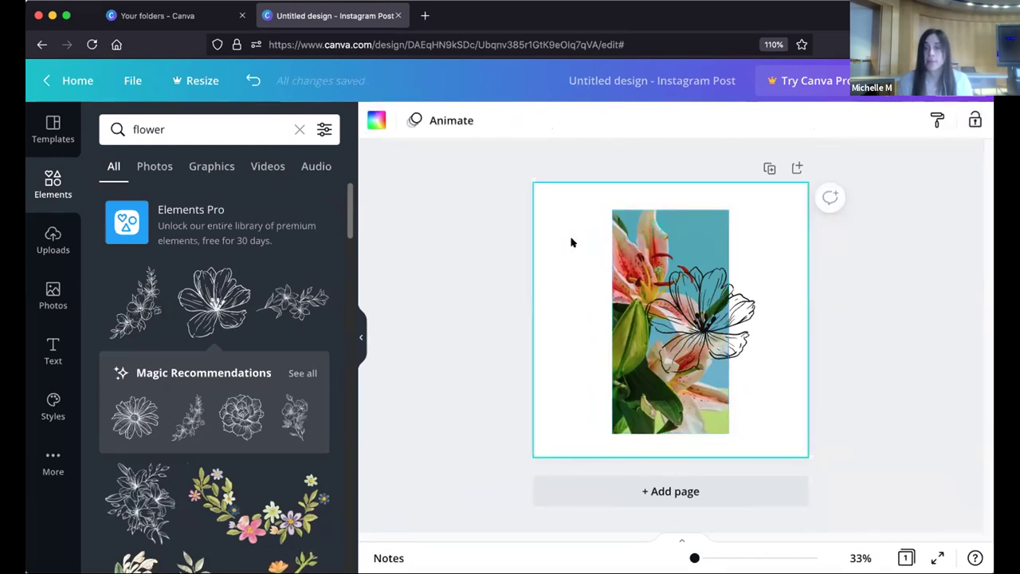
{"action": "mouse_move", "coordinate": [701, 319]}
{"action": "left_mouse_down"}
{"action": "mouse_move", "coordinate": [733, 296]}
{"action": "mouse_move", "coordinate": [566, 265]}
{"action": "mouse_move", "coordinate": [712, 253]}
{"action": "mouse_move", "coordinate": [614, 274]}
{"action": "mouse_move", "coordinate": [706, 315]}
{"action": "mouse_move", "coordinate": [703, 299]}
{"action": "left_mouse_up"}
Step: Unlock the lily photo and widen it slightly by extending its right edge
{"action": "left_click", "coordinate": [691, 240]}
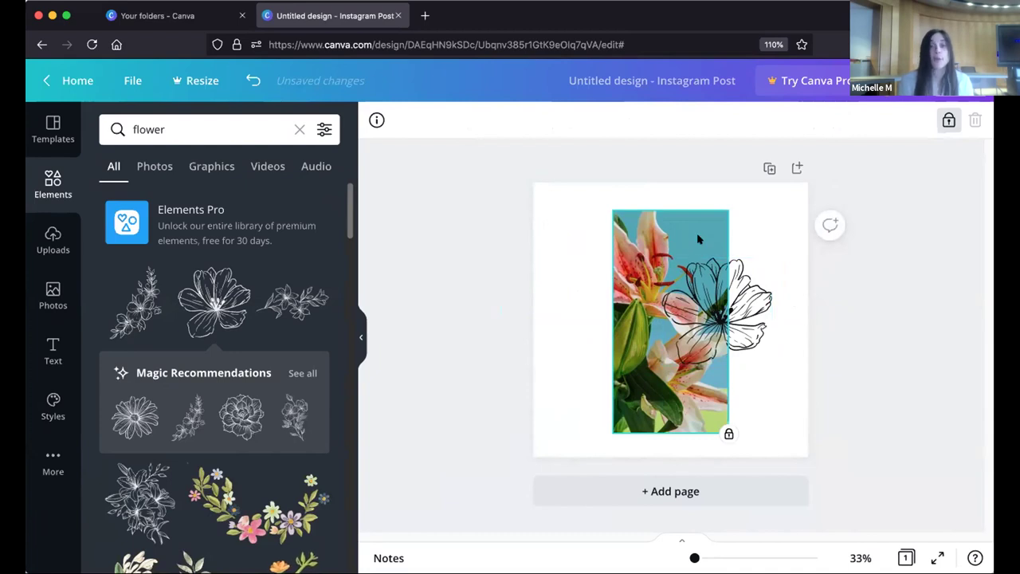
{"action": "left_click", "coordinate": [946, 120]}
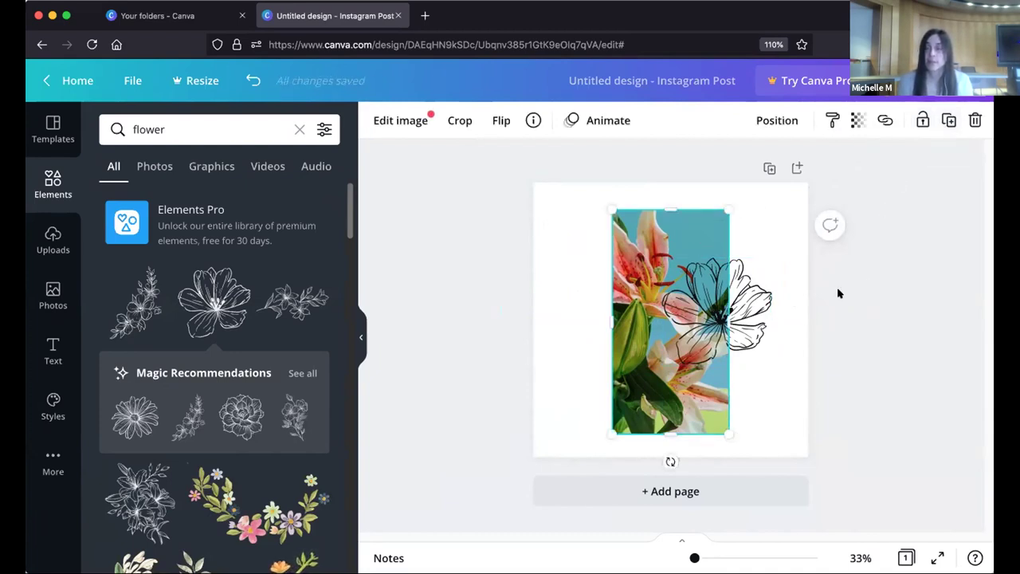
{"action": "left_click_drag", "start_coordinate": [729, 319], "coordinate": [748, 306]}
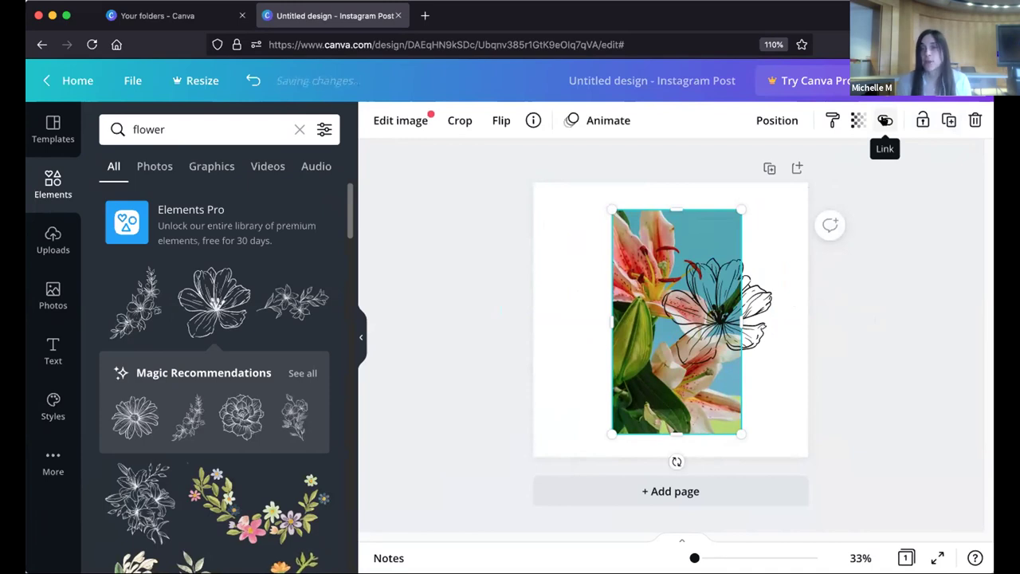
Step: Look at the link options for the lily photo without adding a link, and select the outline flower
{"action": "left_click", "coordinate": [882, 122]}
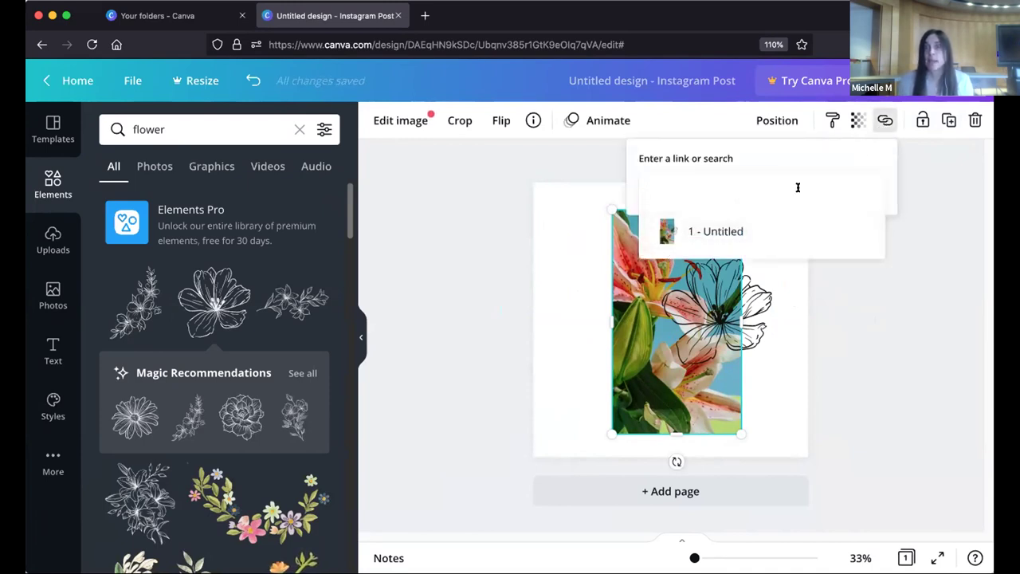
{"action": "left_click", "coordinate": [781, 283]}
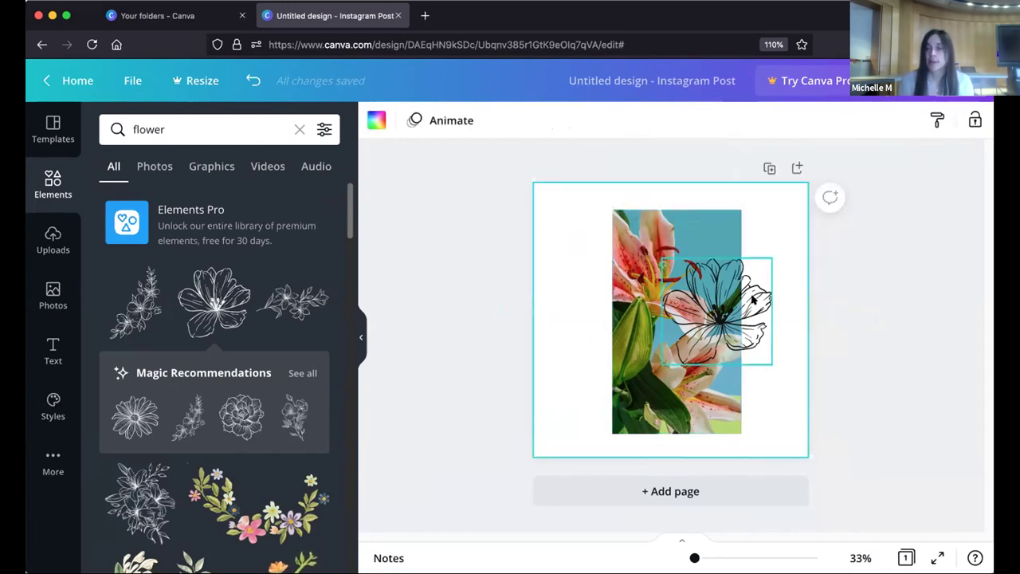
{"action": "left_click", "coordinate": [741, 267]}
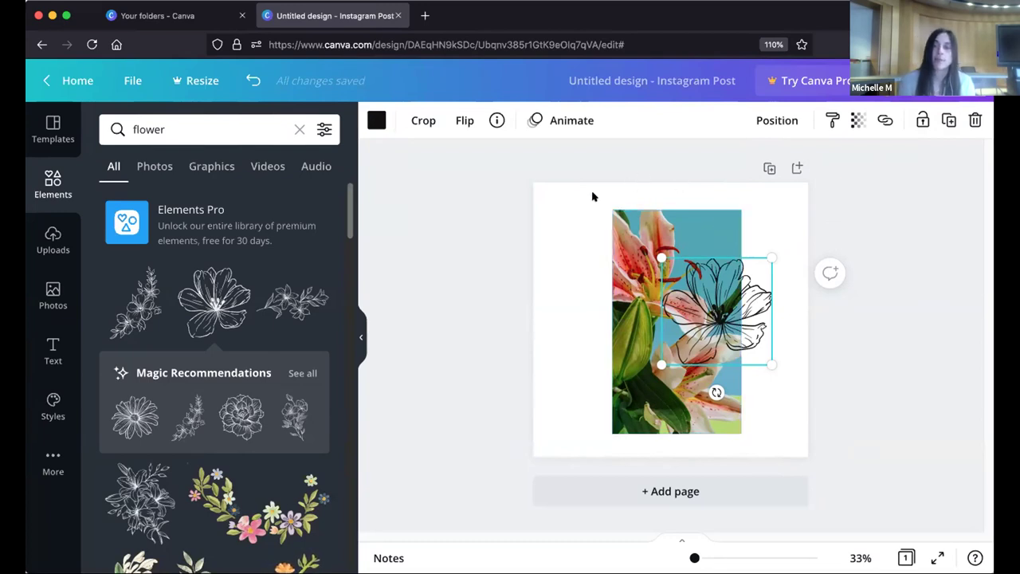
Step: Duplicate the page with the lily photo and outline flower until the design has four pages
{"action": "left_click", "coordinate": [768, 168]}
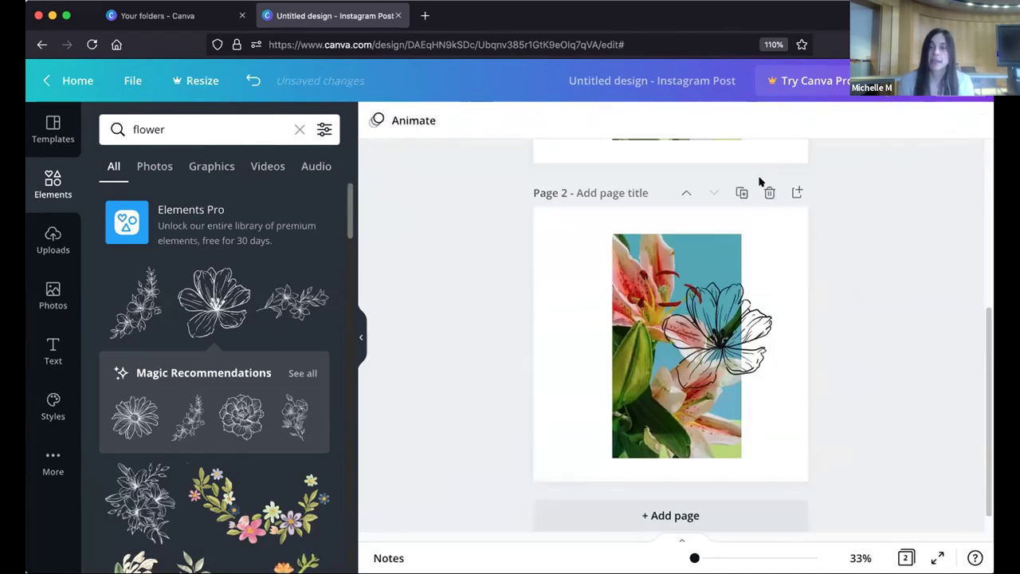
{"action": "left_click", "coordinate": [740, 192]}
{"action": "left_click", "coordinate": [740, 219]}
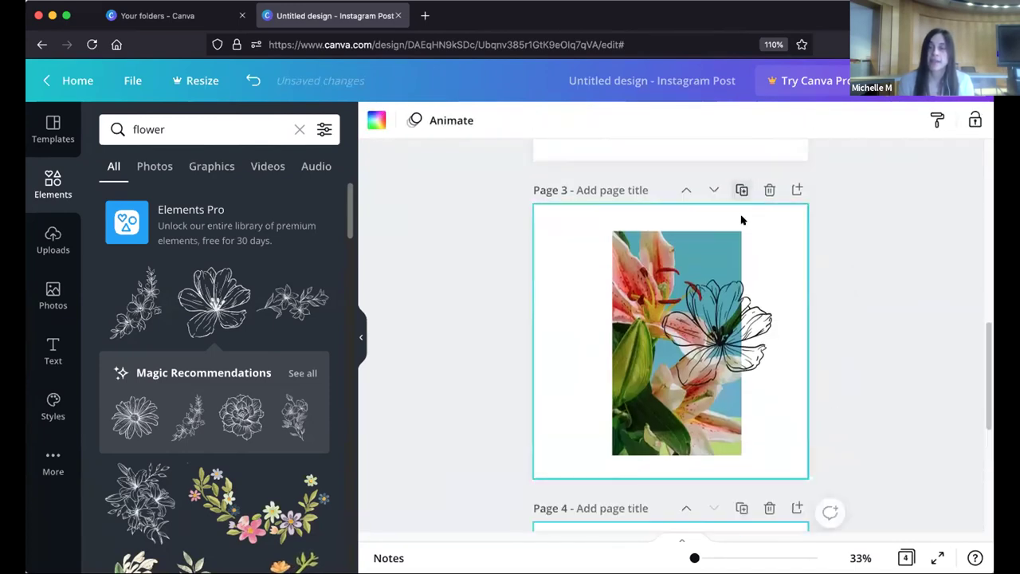
Step: On page 2, replace the large outline flower with the horizontal outline flower branch graphic
{"action": "scroll", "coordinate": [831, 223], "scroll_direction": "up", "scroll_amount": 10}
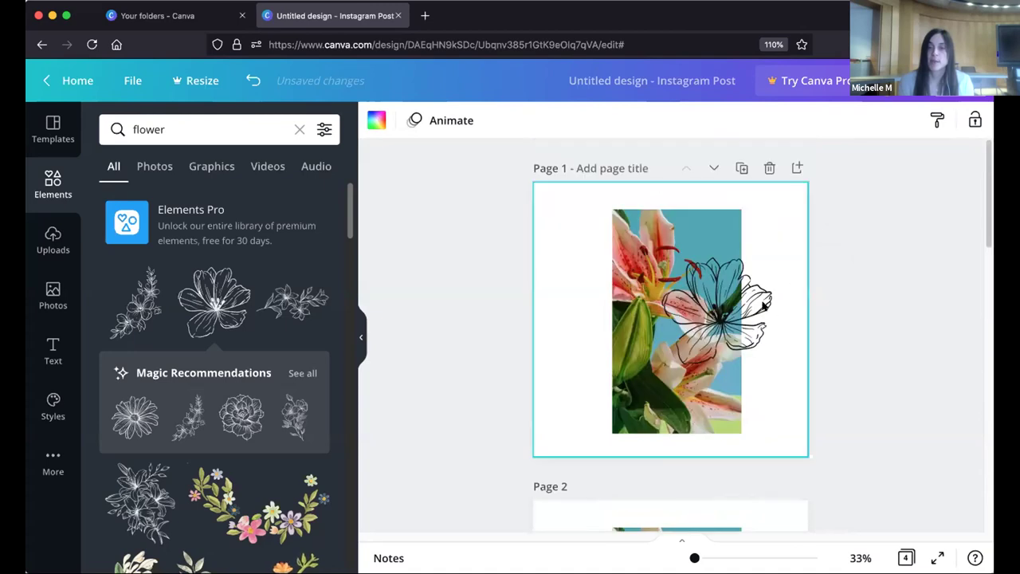
{"action": "scroll", "coordinate": [740, 309], "scroll_direction": "down", "scroll_amount": 3}
{"action": "left_click", "coordinate": [721, 418]}
{"action": "key", "text": "Delete"}
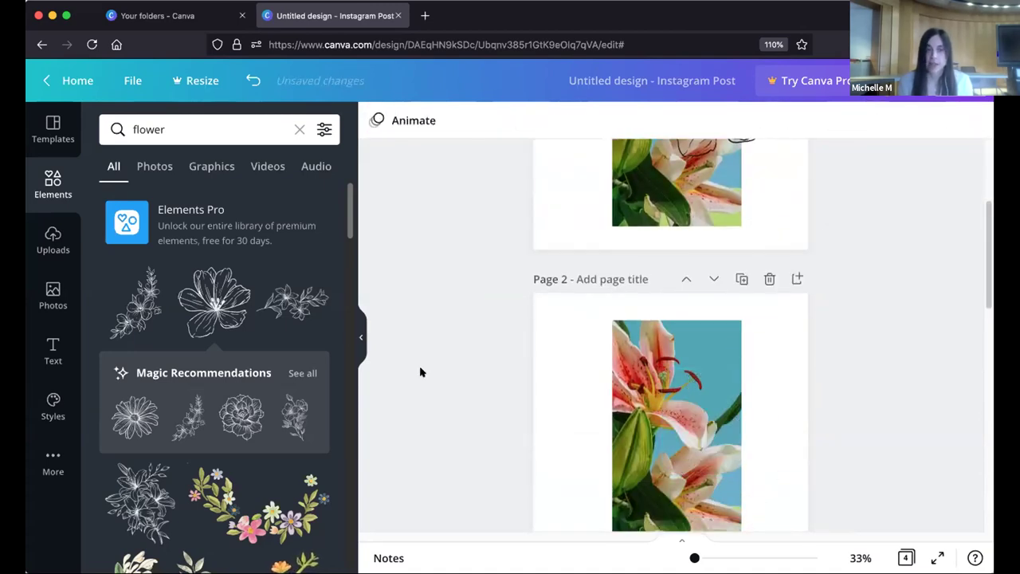
{"action": "left_click", "coordinate": [303, 299]}
{"action": "scroll", "coordinate": [717, 359], "scroll_direction": "down", "scroll_amount": 3}
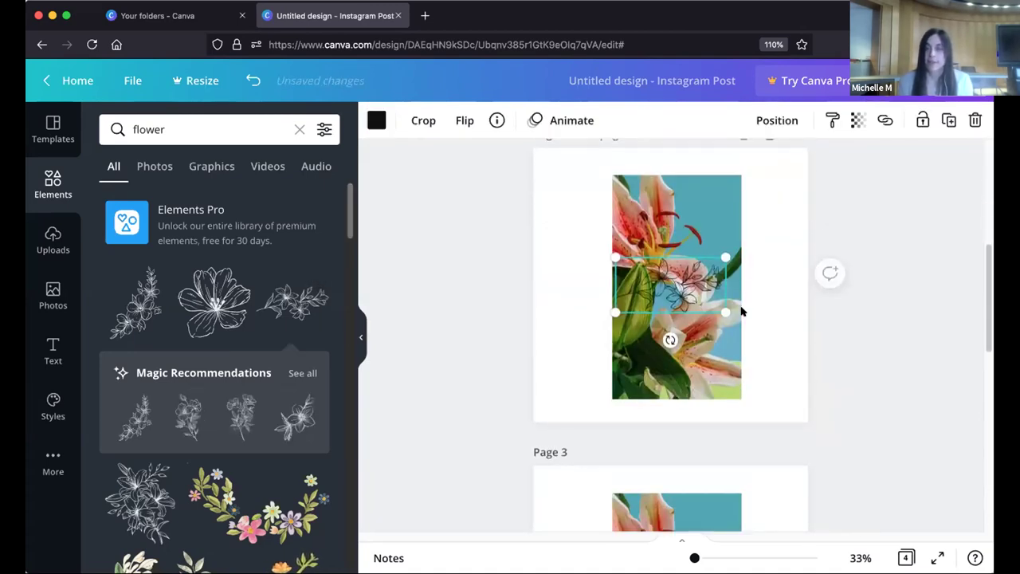
{"action": "left_click", "coordinate": [189, 416]}
{"action": "scroll", "coordinate": [525, 340], "scroll_direction": "down", "scroll_amount": 3}
{"action": "key", "text": "Escape"}
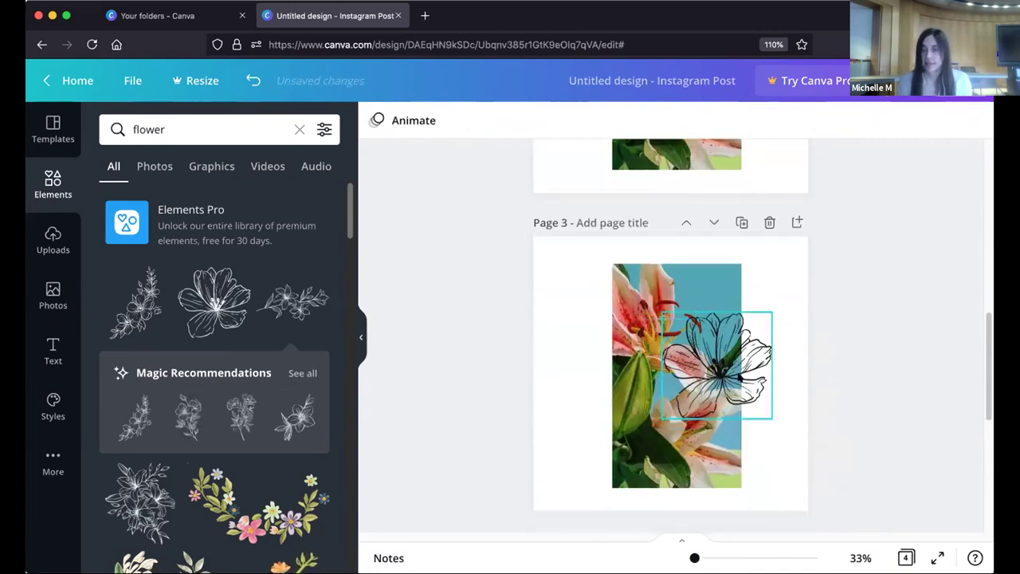
Step: Add a heading text box to page 1 over the lily photo and undo the addition
{"action": "scroll", "coordinate": [745, 335], "scroll_direction": "up", "scroll_amount": 10}
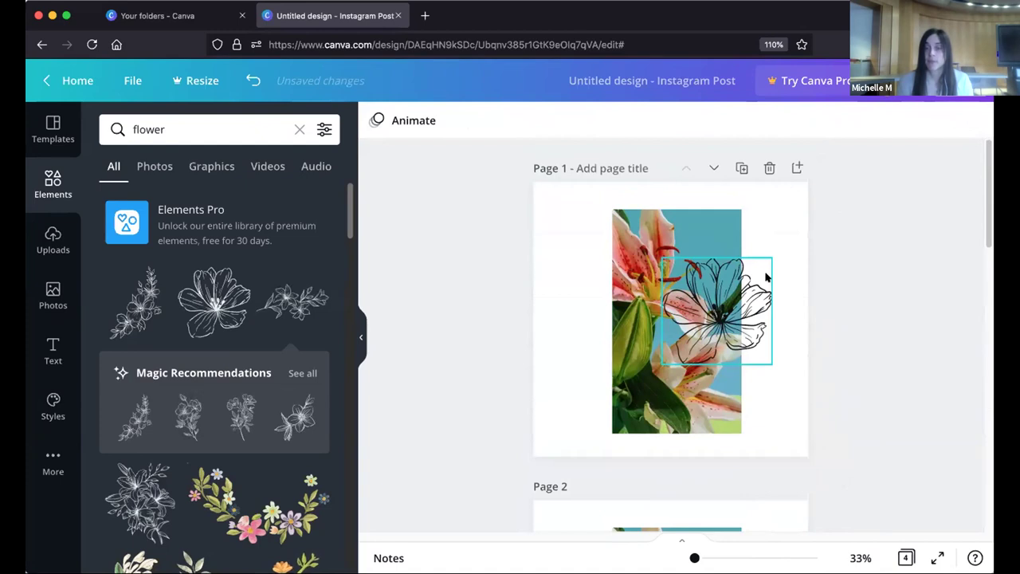
{"action": "key", "text": "t"}
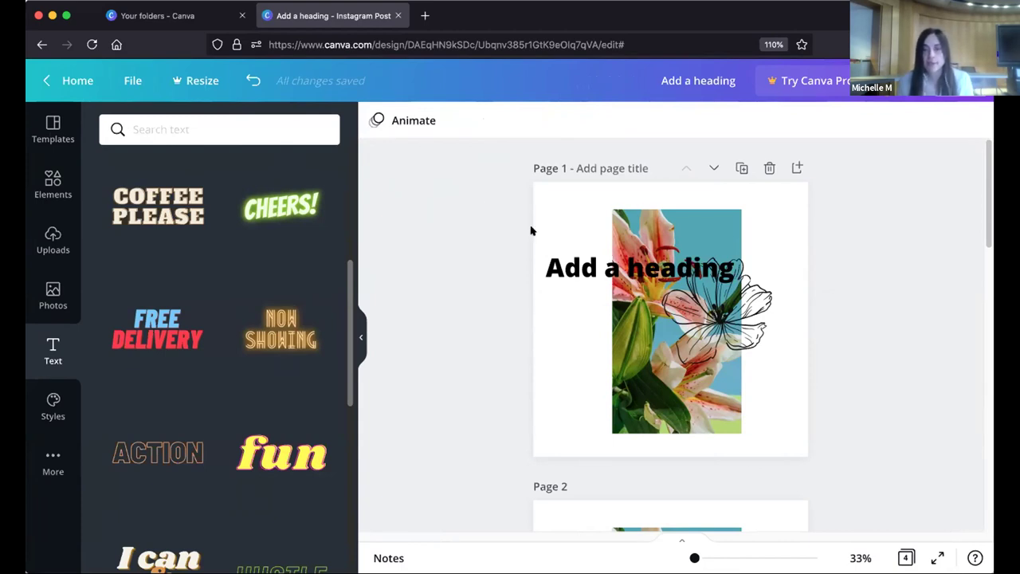
{"action": "left_click", "coordinate": [593, 265]}
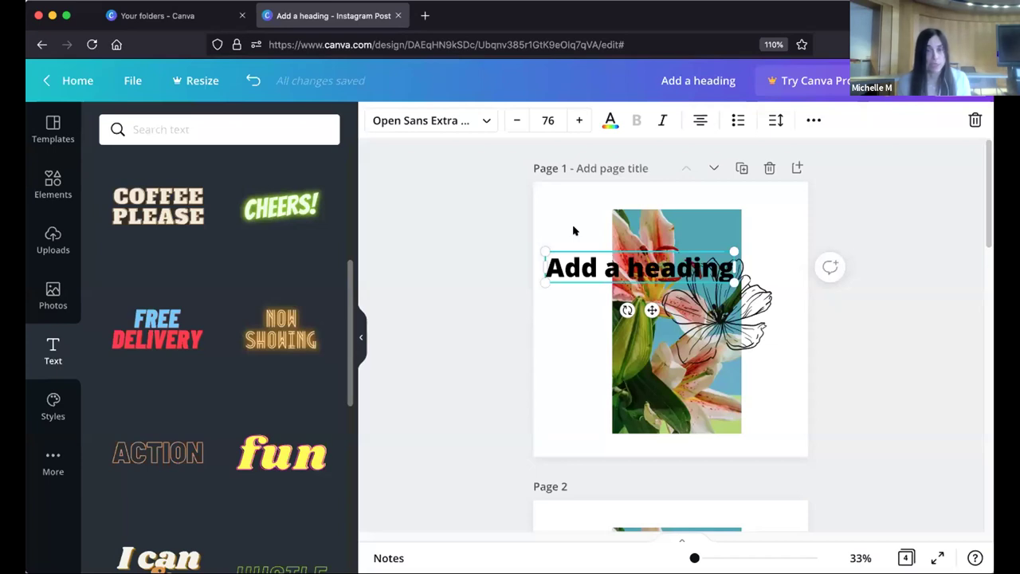
{"action": "key", "text": "super+z"}
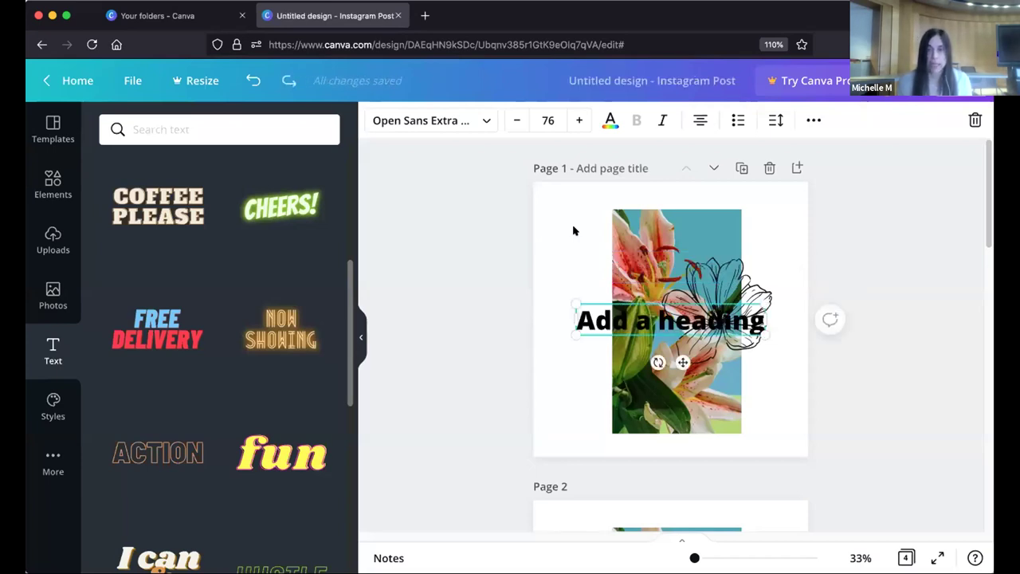
{"action": "key", "text": "super+z"}
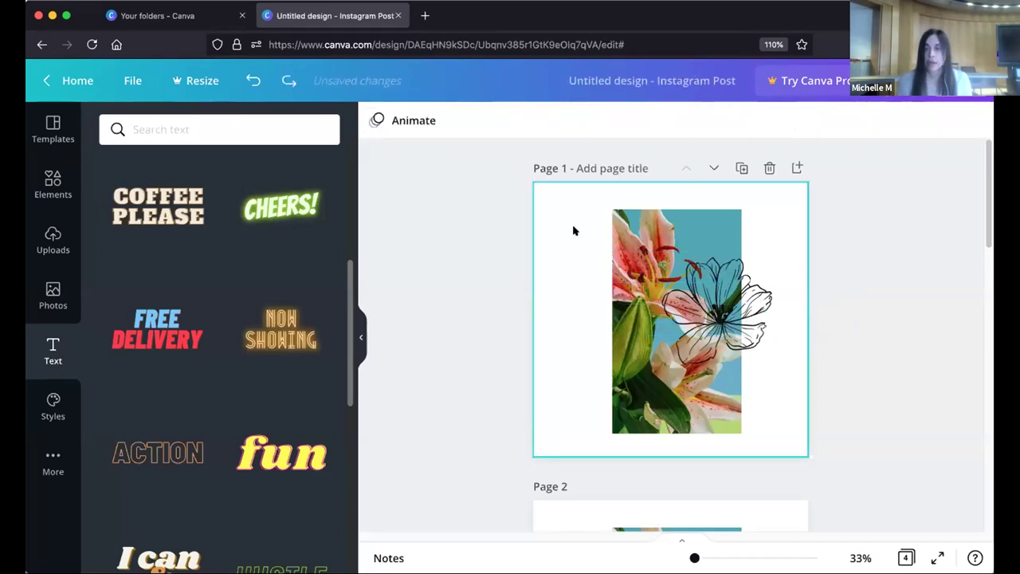
Step: Move the outline flower on page 1 to the photo's upper-left corner and place a duplicate over the photo's right side
{"action": "left_click", "coordinate": [693, 287]}
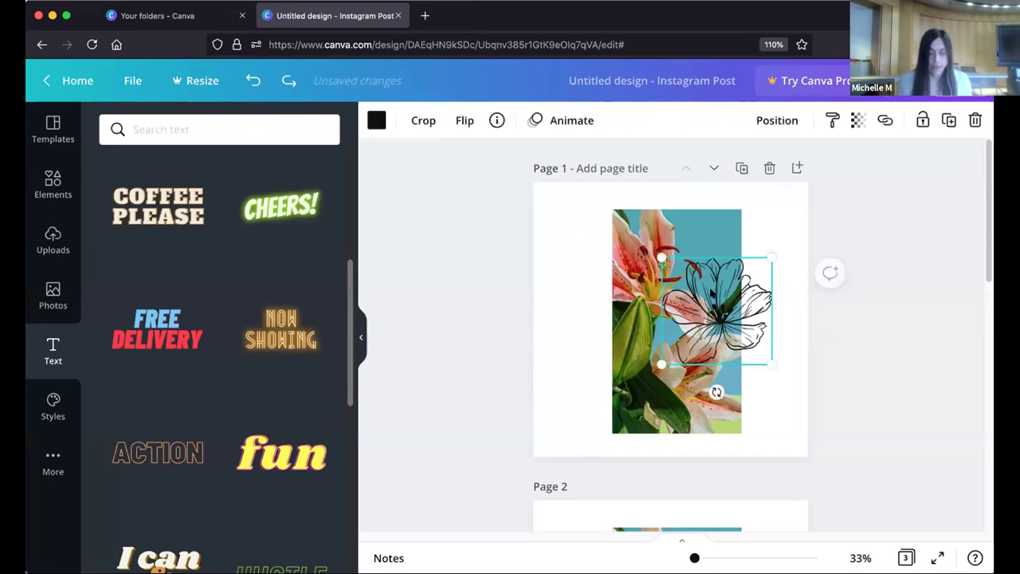
{"action": "left_click_drag", "start_coordinate": [712, 293], "coordinate": [593, 245]}
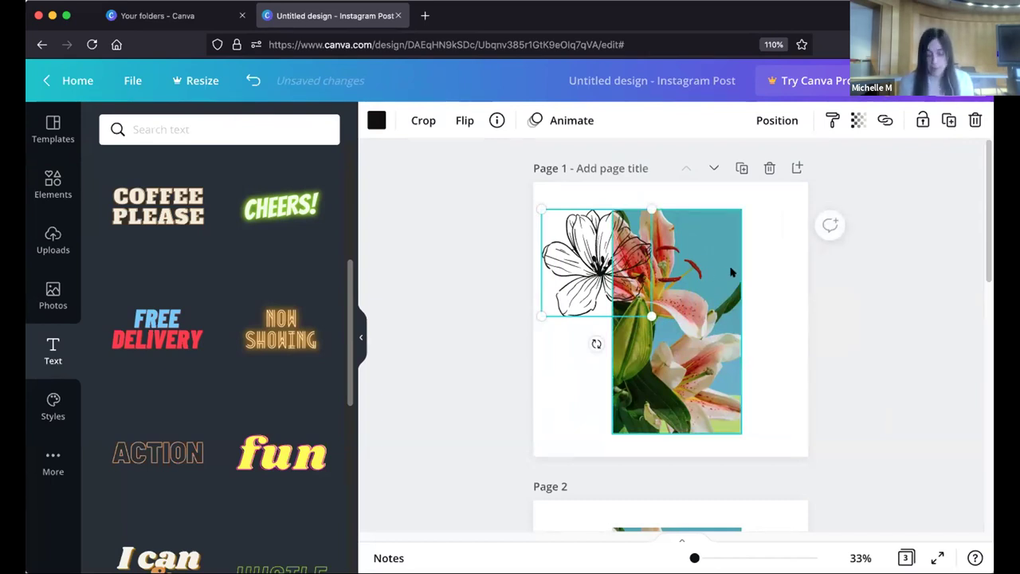
{"action": "left_click", "coordinate": [681, 301]}
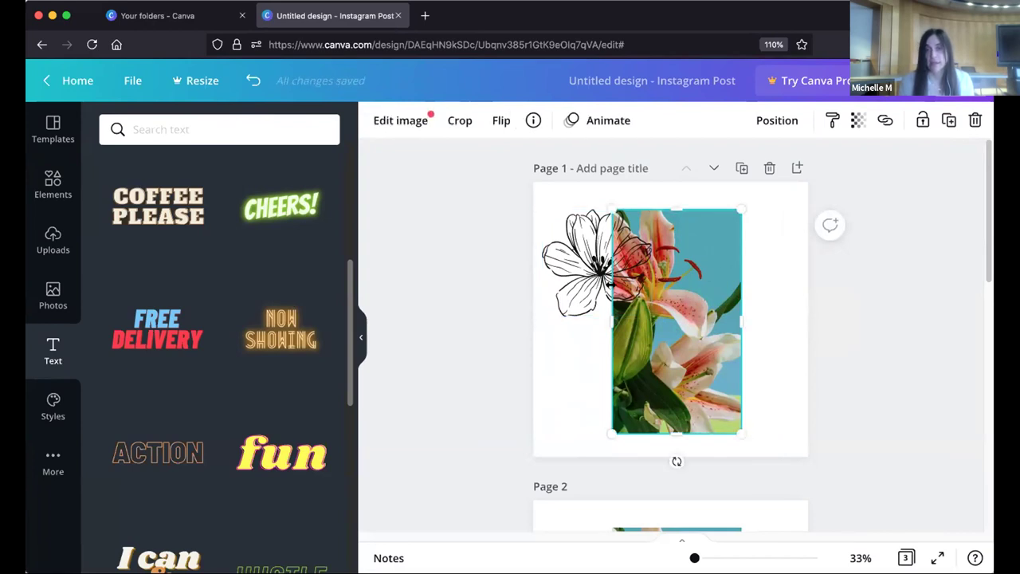
{"action": "left_click", "coordinate": [551, 295]}
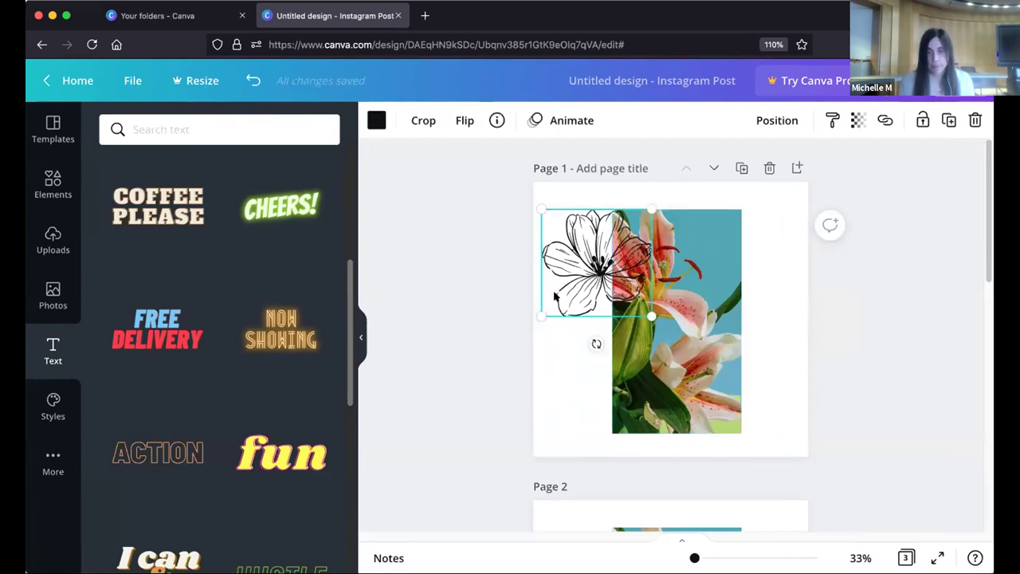
{"action": "left_click_drag", "start_coordinate": [556, 297], "coordinate": [665, 354]}
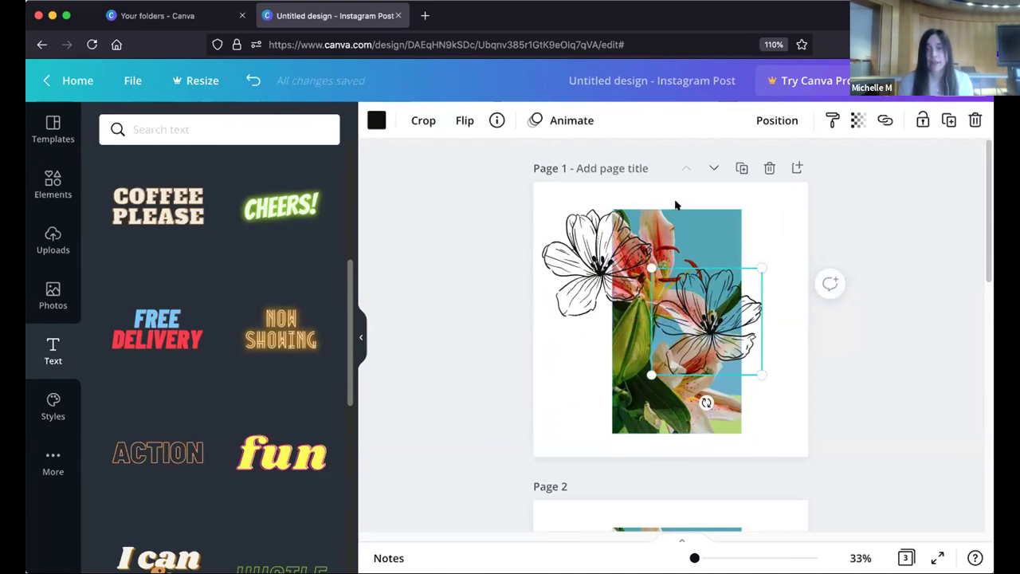
Step: Delete both outline flowers from page 1, keeping only the lily photo
{"action": "left_click", "coordinate": [631, 253]}
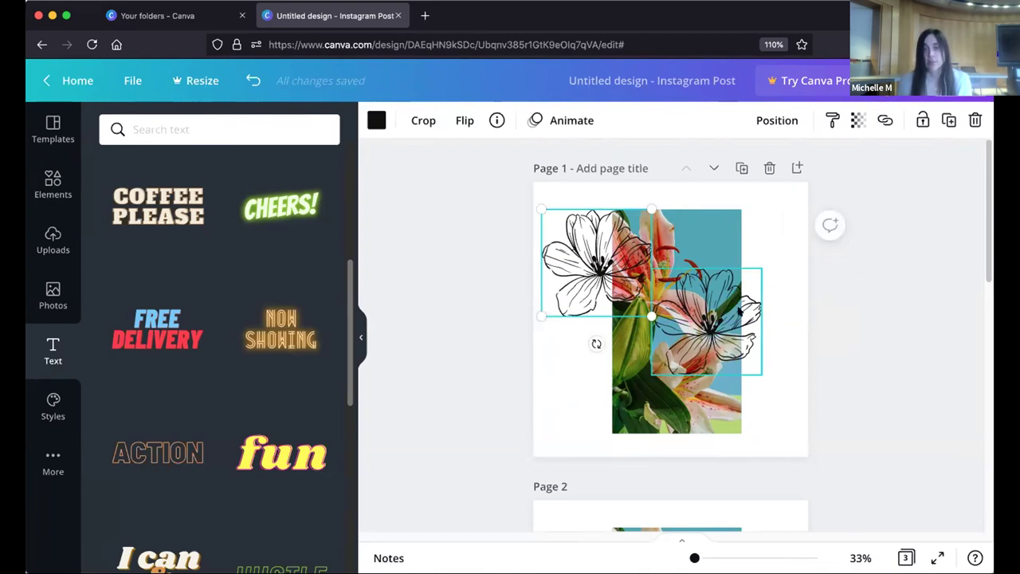
{"action": "key", "text": "Delete"}
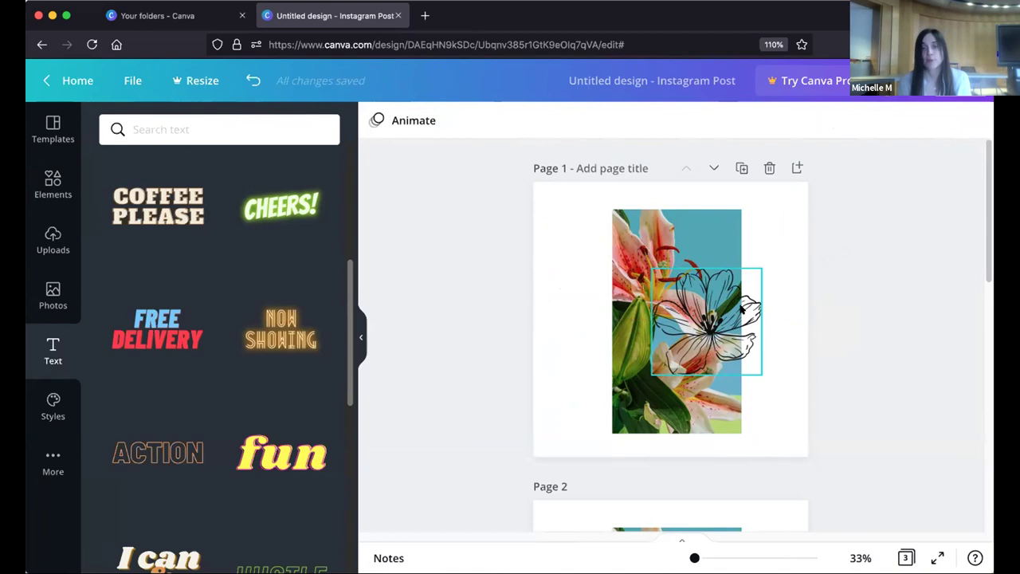
{"action": "left_click", "coordinate": [733, 312]}
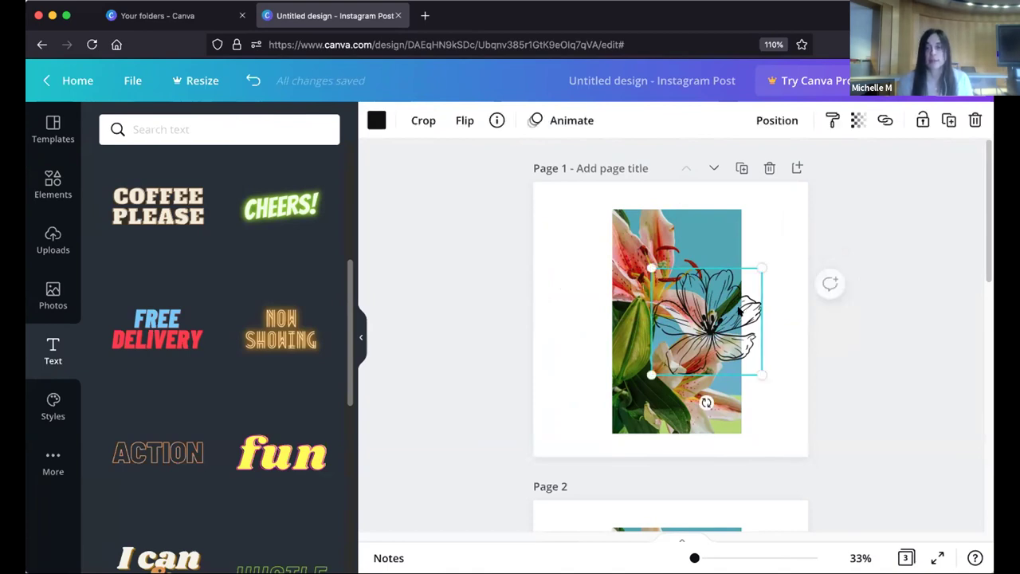
{"action": "key", "text": "Delete"}
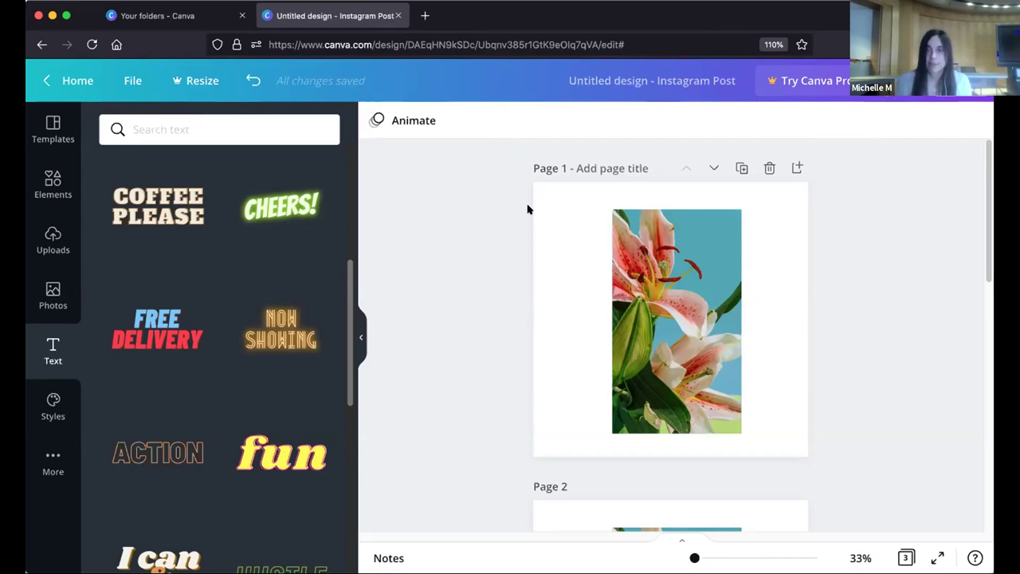
Step: Narrow the lily photo on page 1 slightly by pulling in its right edge, and deselect it
{"action": "left_click", "coordinate": [624, 263]}
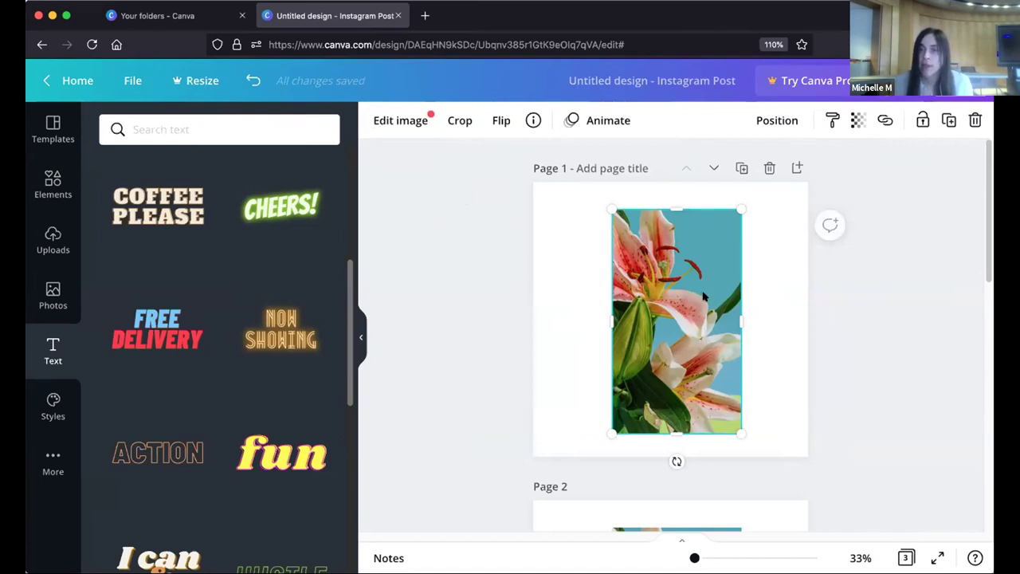
{"action": "left_click_drag", "start_coordinate": [741, 276], "coordinate": [726, 276]}
{"action": "left_click", "coordinate": [912, 200]}
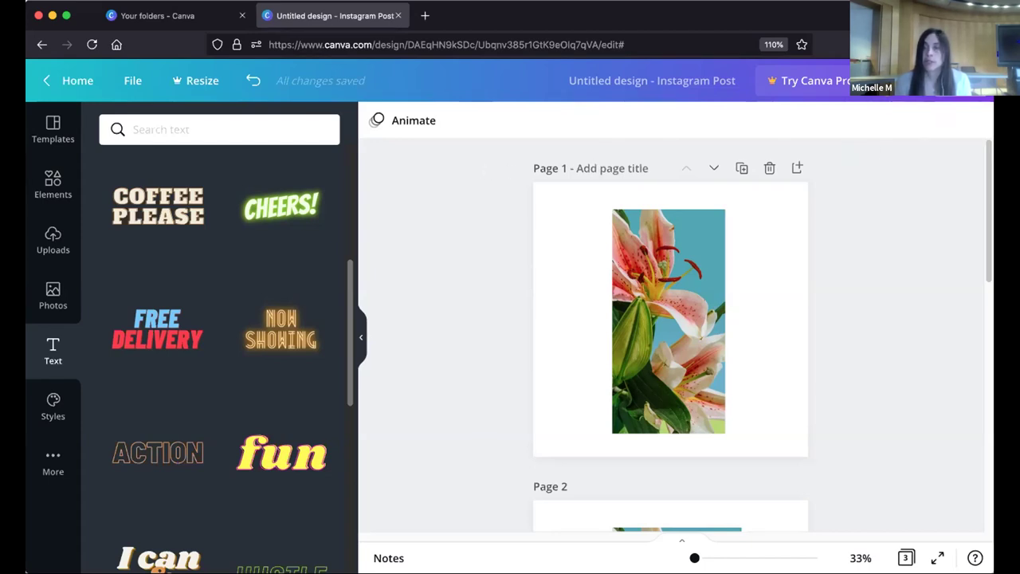
Step: Explore the design's download file types, trying JPG and GIF and leaving GIF chosen
{"action": "left_click", "coordinate": [956, 81]}
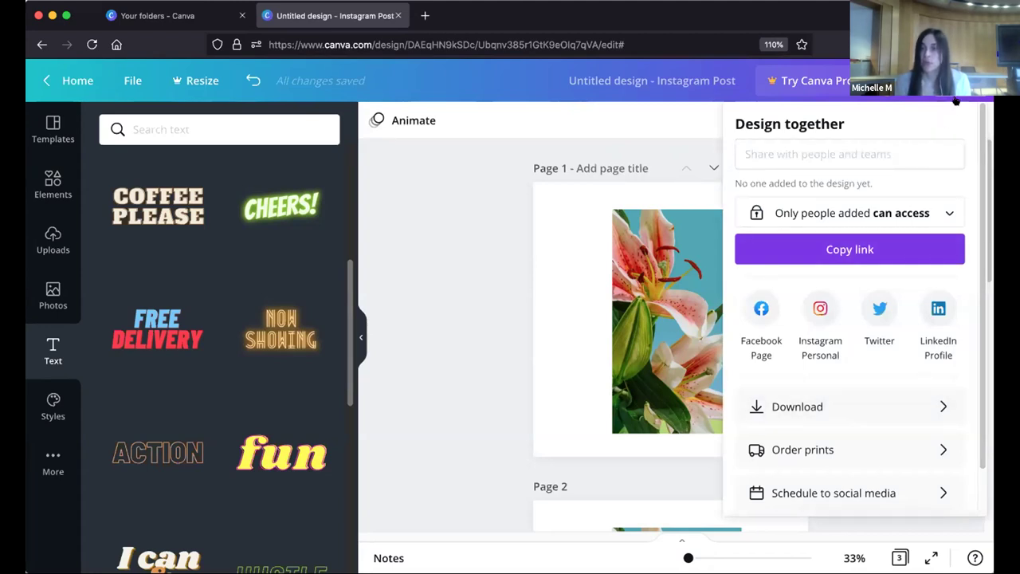
{"action": "left_click", "coordinate": [859, 401]}
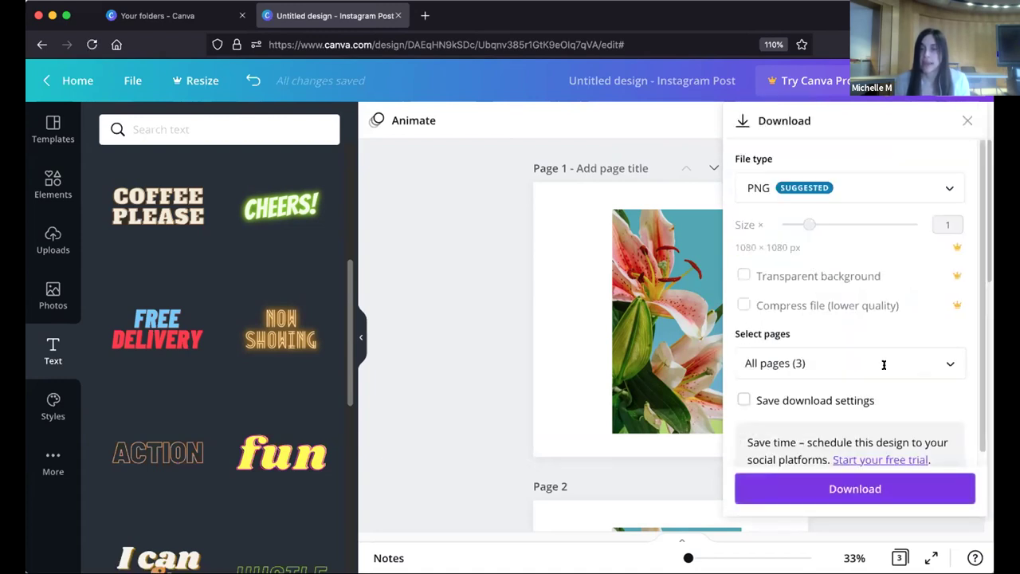
{"action": "left_click", "coordinate": [945, 189]}
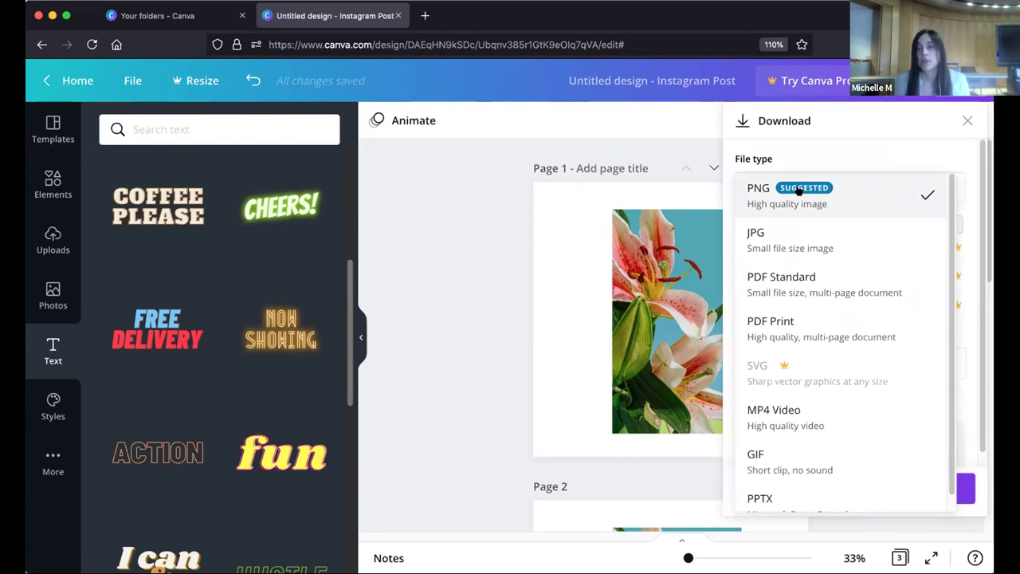
{"action": "left_click", "coordinate": [824, 244]}
{"action": "left_click", "coordinate": [946, 188]}
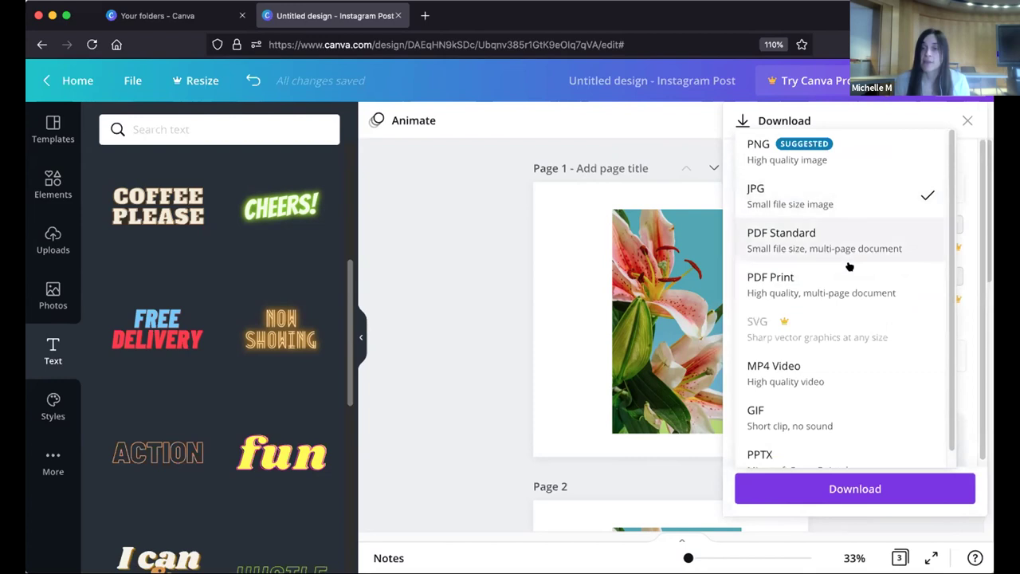
{"action": "left_click", "coordinate": [797, 410]}
{"action": "left_click", "coordinate": [958, 189]}
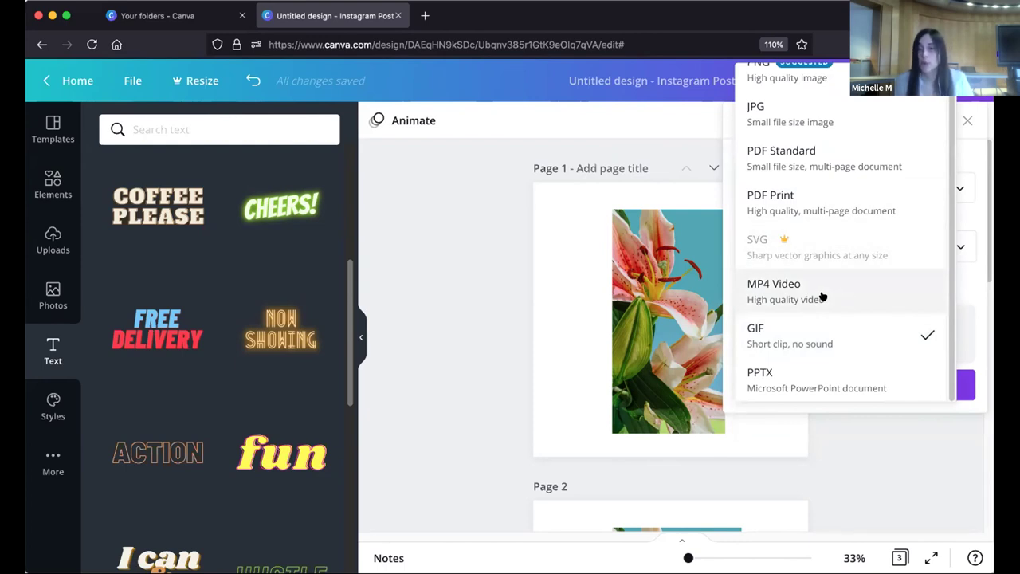
{"action": "scroll", "coordinate": [897, 209], "scroll_direction": "up", "scroll_amount": 1}
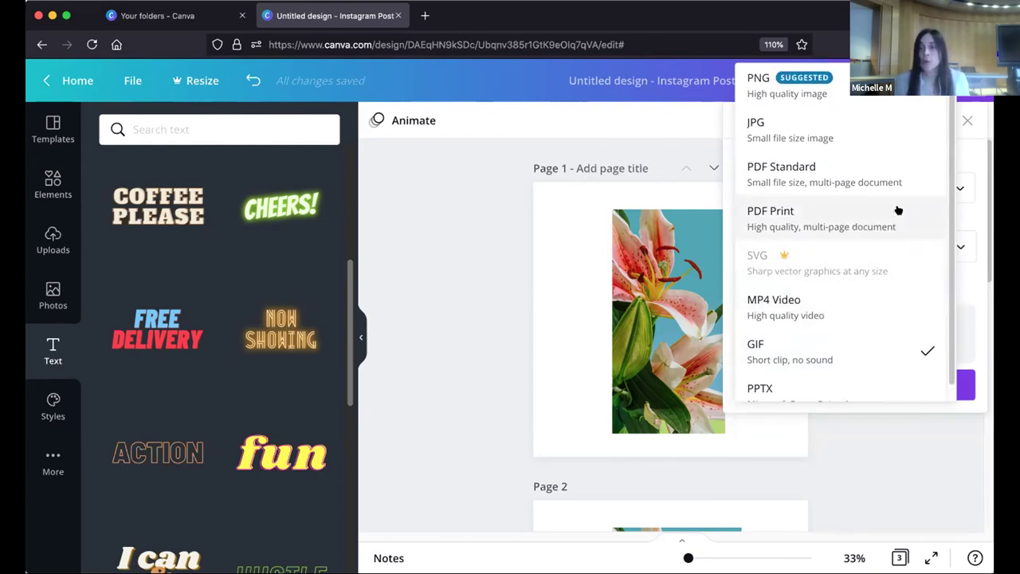
{"action": "left_click", "coordinate": [975, 130]}
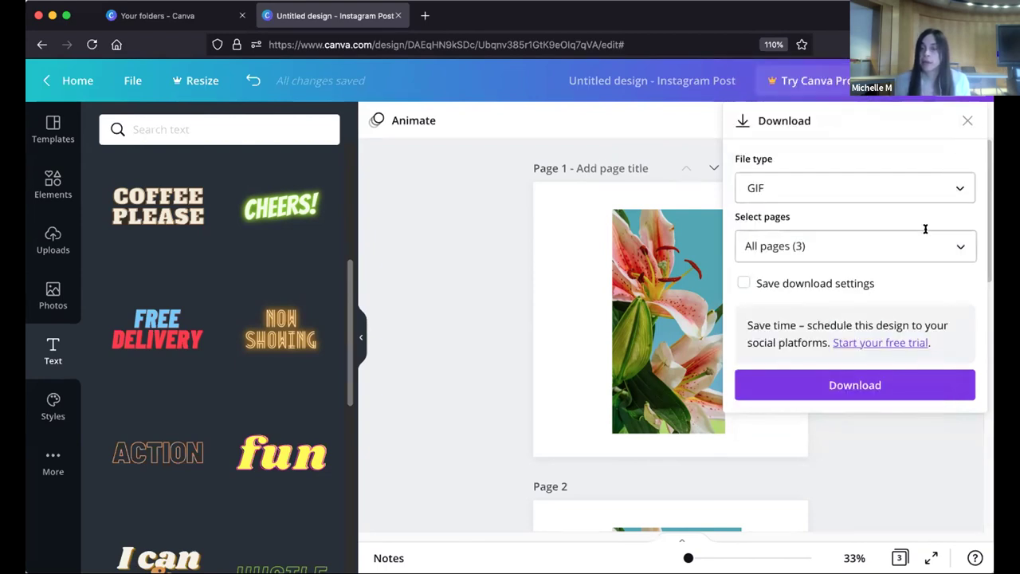
Step: Look at the page selection for the download, keep all pages, and close the download options without downloading
{"action": "left_click", "coordinate": [957, 246]}
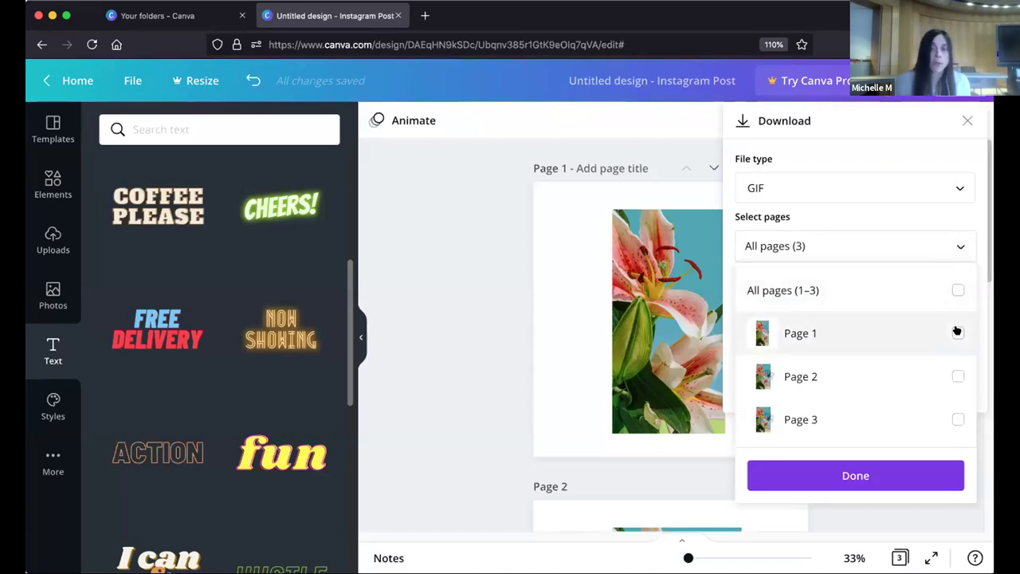
{"action": "left_click", "coordinate": [854, 477]}
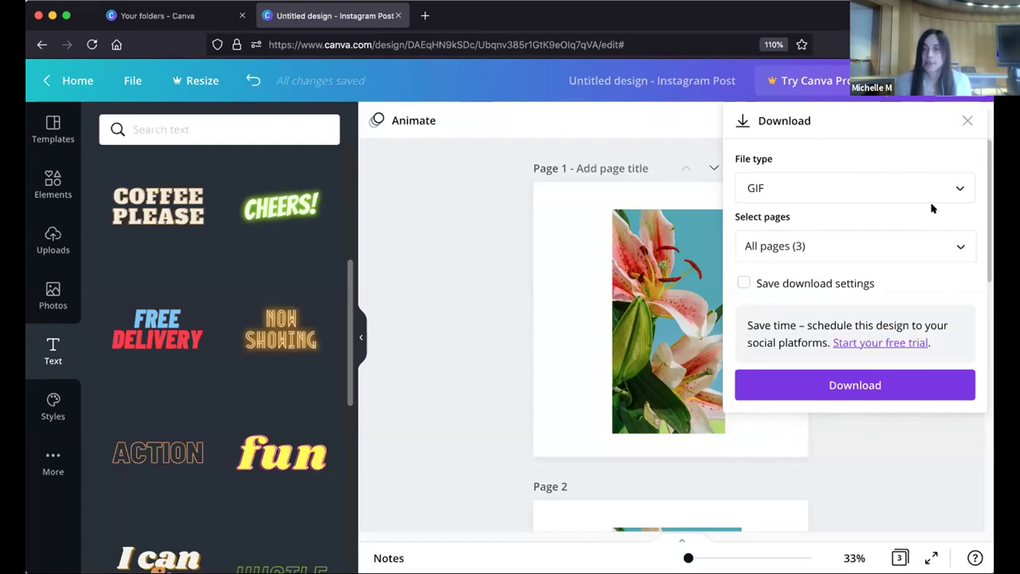
{"action": "left_click", "coordinate": [965, 120]}
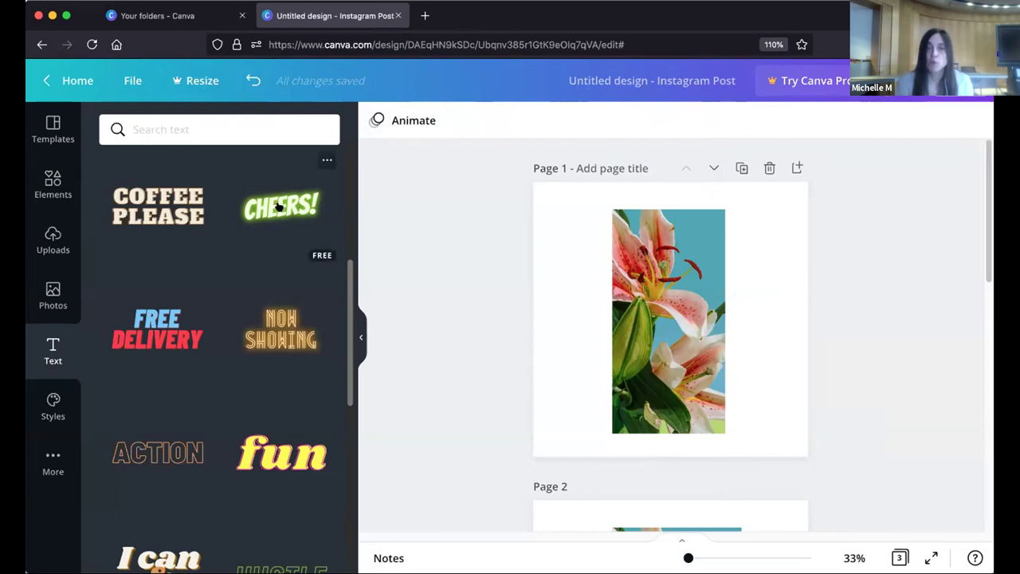
Step: Add the green glowing "CHEERS!" font combination to page 1
{"action": "scroll", "coordinate": [278, 206], "scroll_direction": "up", "scroll_amount": 3}
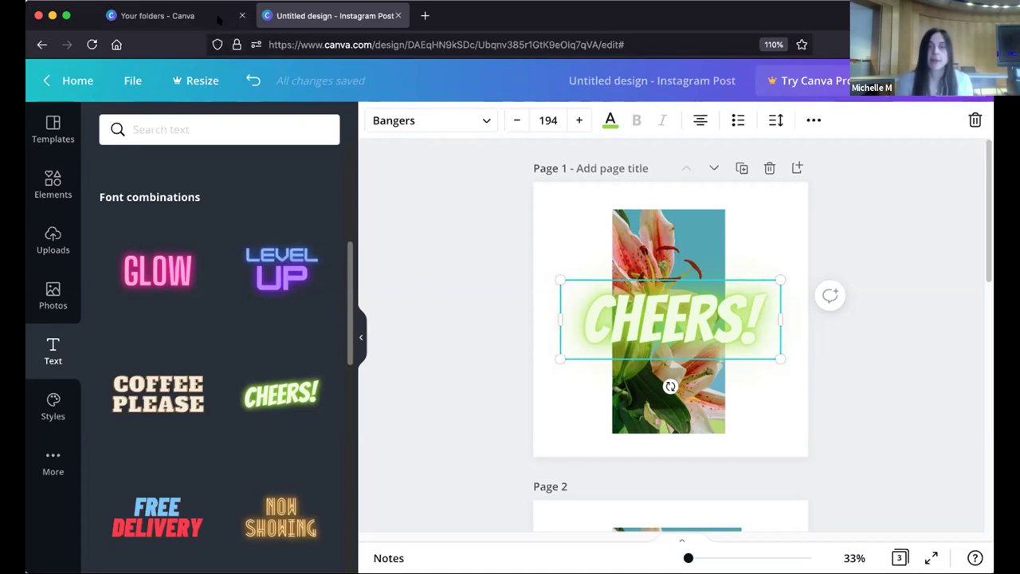
Step: View the overview of all your designs on the Canva home page and return to the Instagram Post design
{"action": "left_click", "coordinate": [134, 16]}
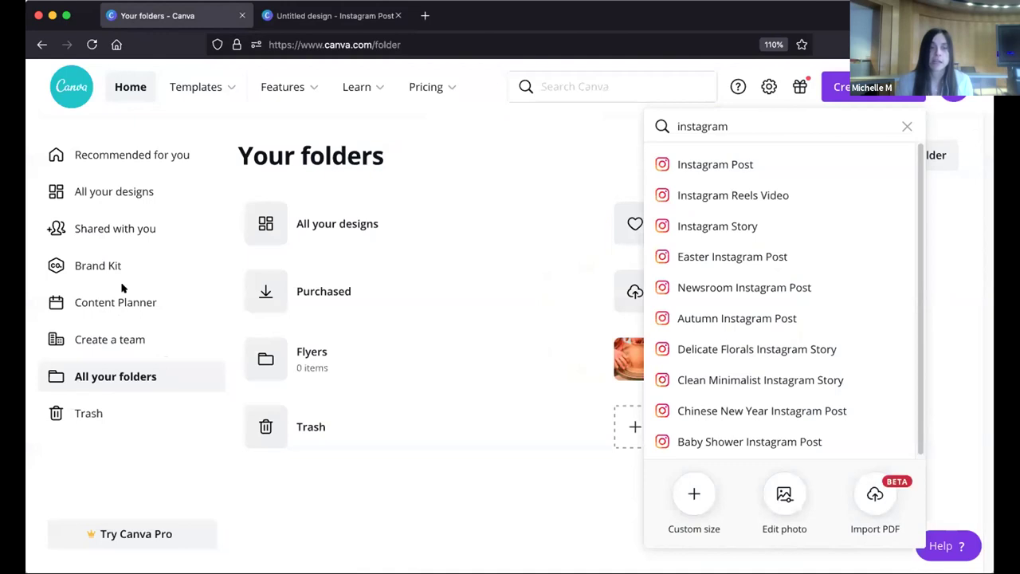
{"action": "left_click", "coordinate": [111, 189]}
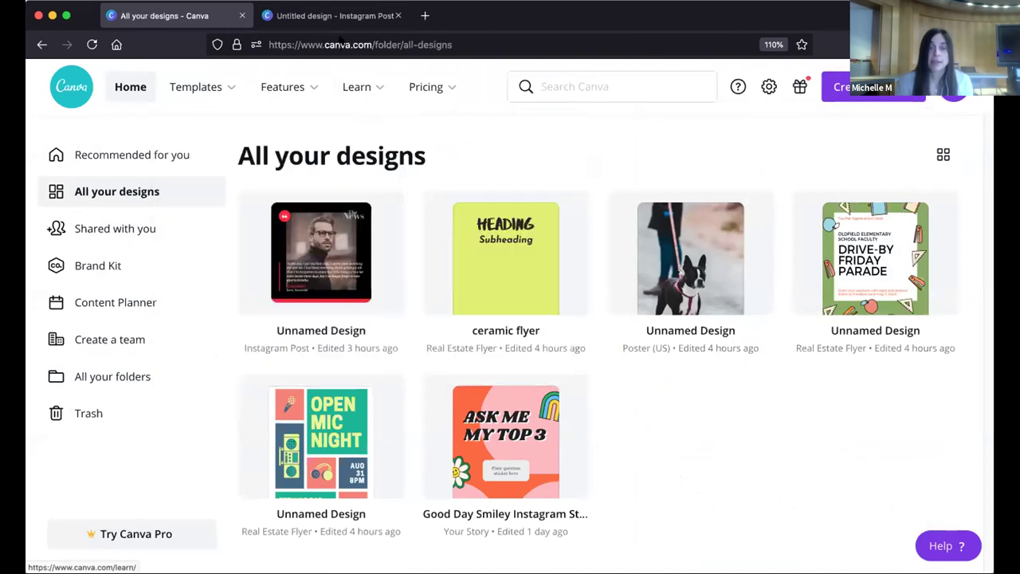
{"action": "left_click", "coordinate": [335, 16]}
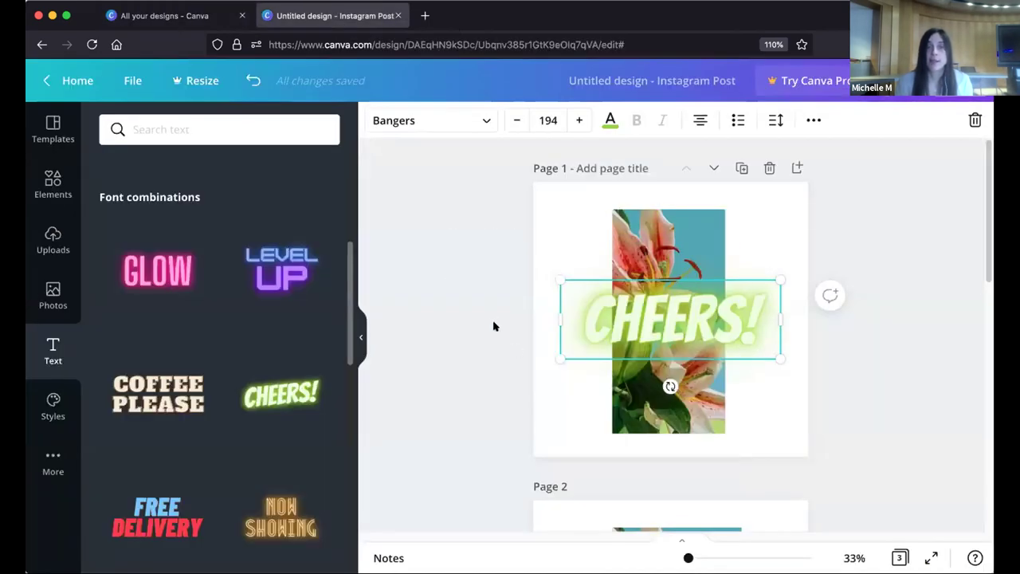
Step: Try to save the design to a new folder named "Instagram posts" and leave the folder options without saving
{"action": "left_click", "coordinate": [131, 81]}
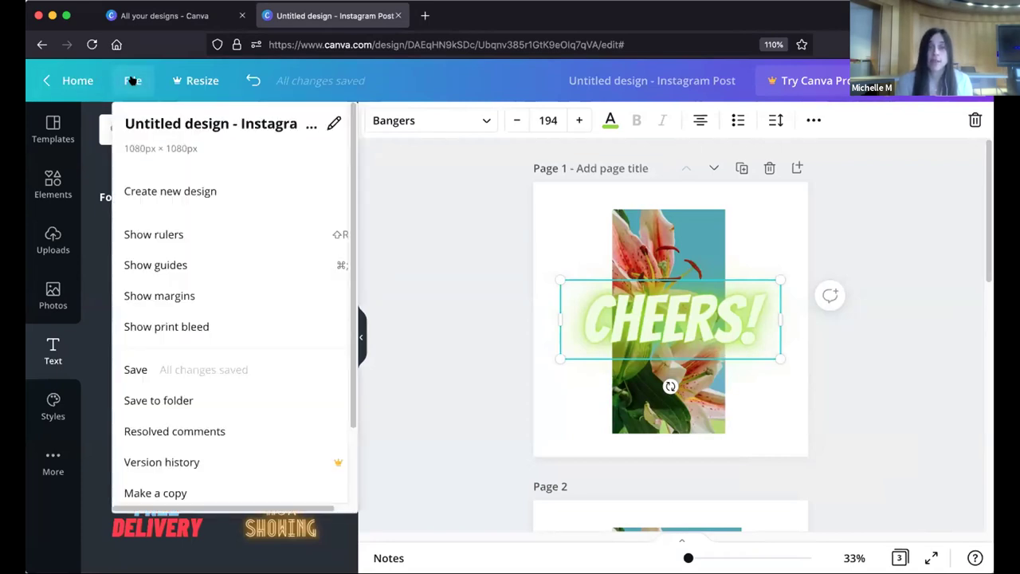
{"action": "left_click", "coordinate": [188, 399]}
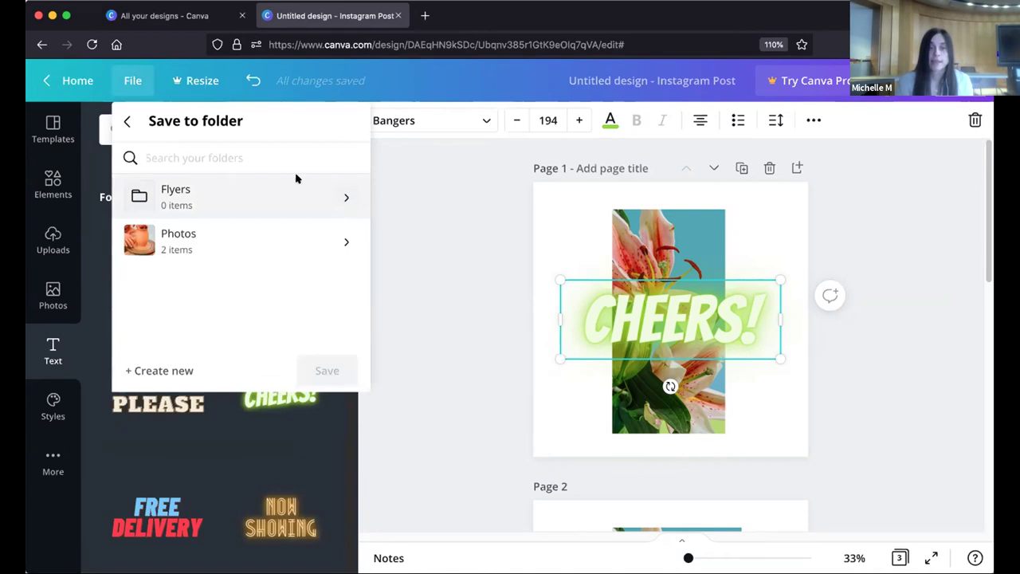
{"action": "left_click", "coordinate": [179, 370]}
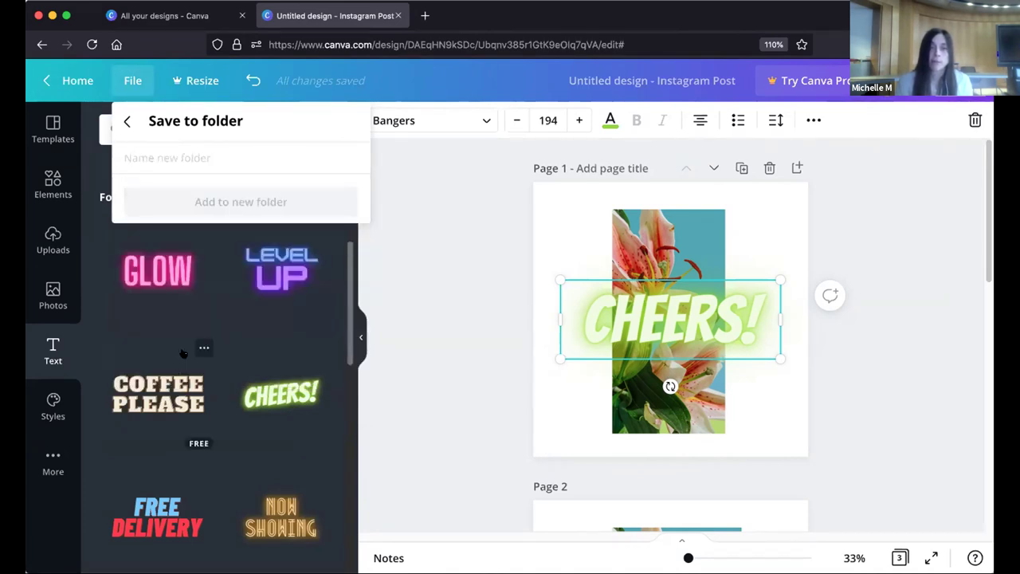
{"action": "left_click", "coordinate": [127, 120]}
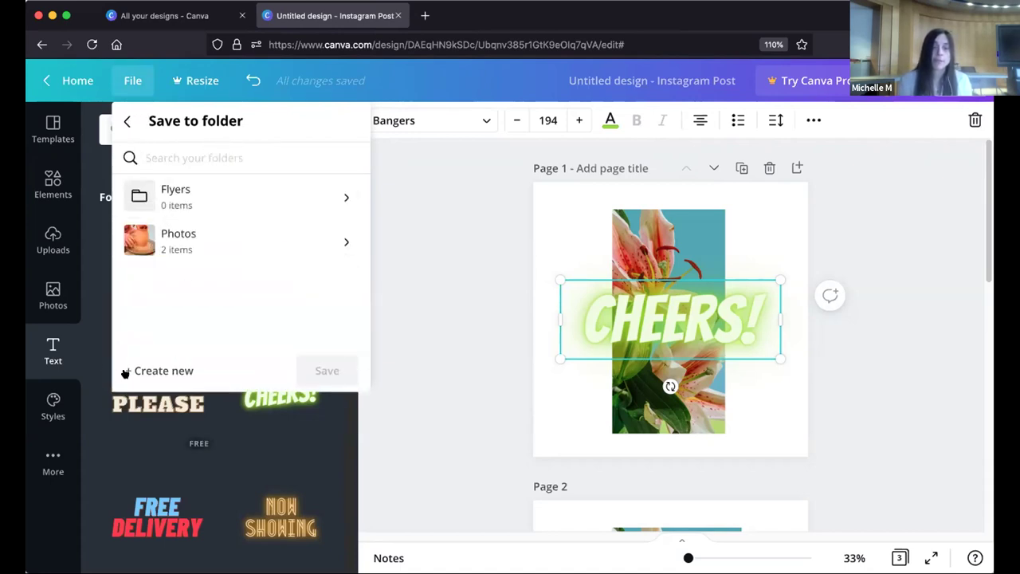
{"action": "left_click", "coordinate": [179, 370]}
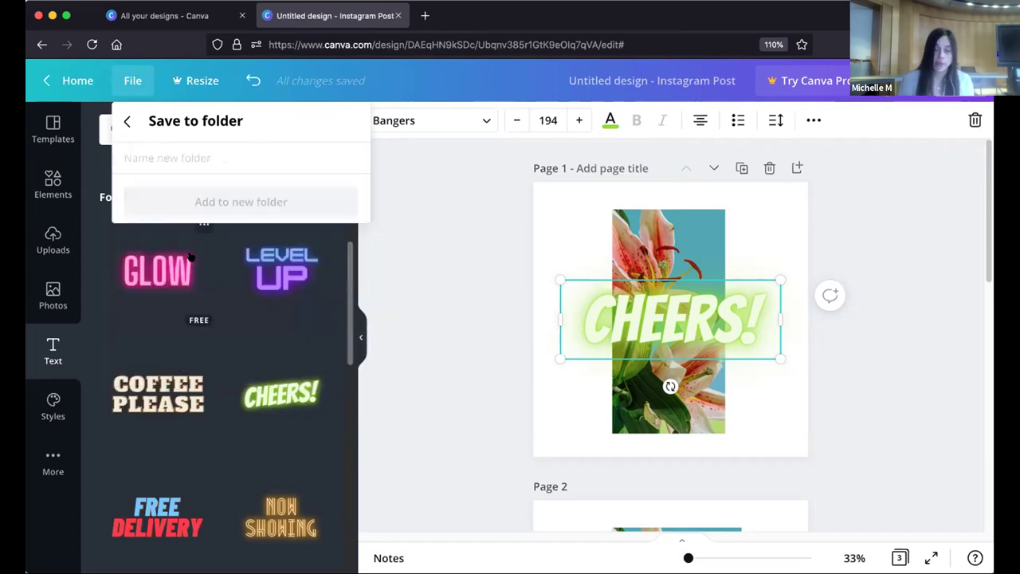
{"action": "type", "text": "Instagram posts"}
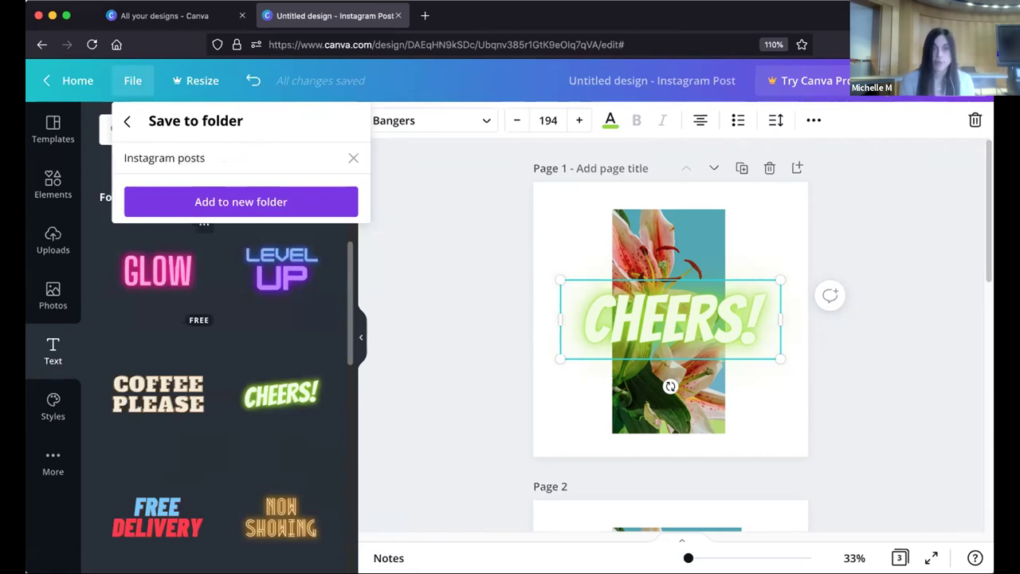
{"action": "left_click", "coordinate": [253, 204]}
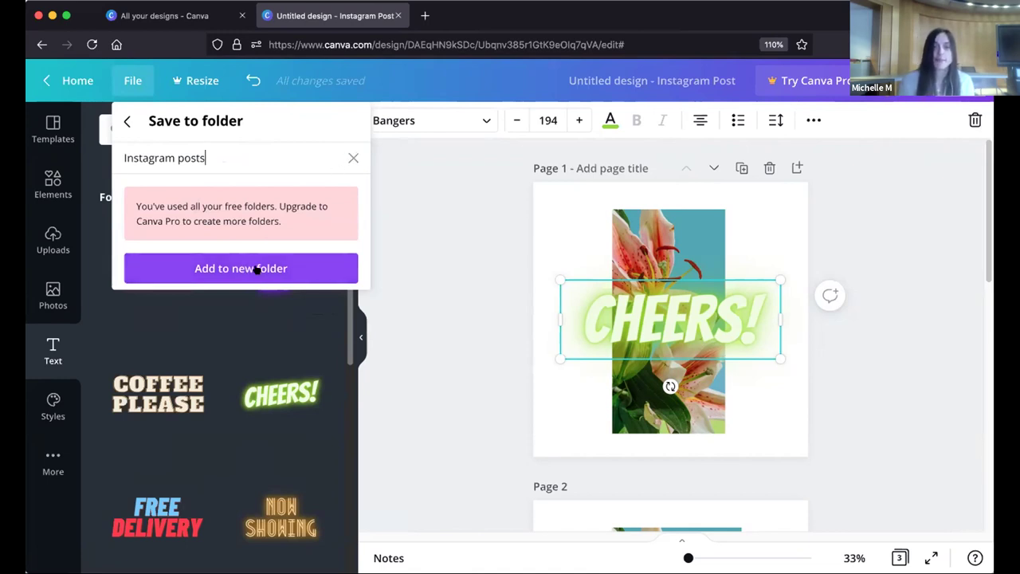
{"action": "left_click", "coordinate": [351, 158]}
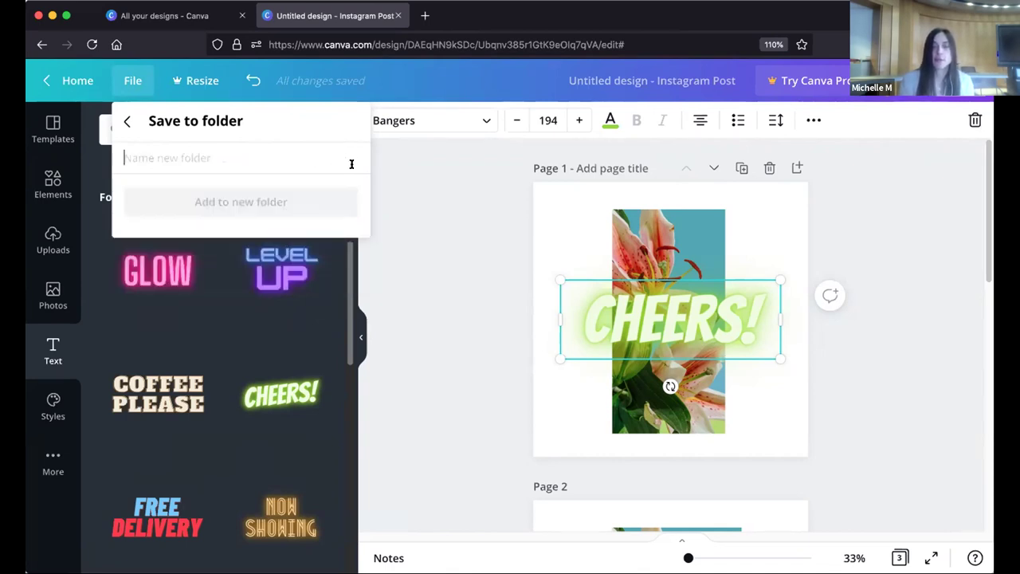
{"action": "left_click", "coordinate": [125, 120]}
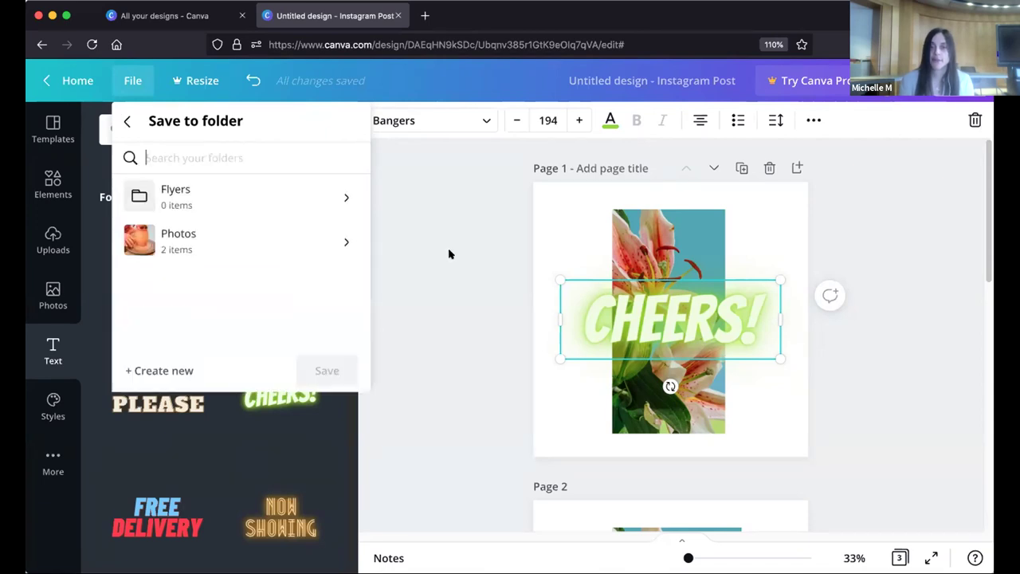
{"action": "left_click", "coordinate": [416, 242]}
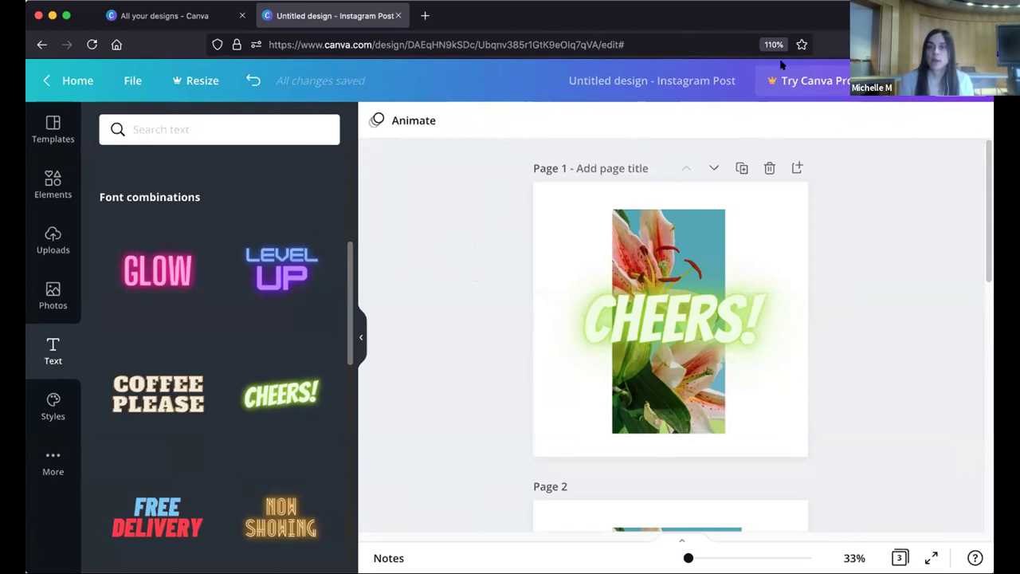
Step: Leave the design for the home page, open the Instagram Stories templates, and browse through the available template designs
{"action": "left_click", "coordinate": [82, 76]}
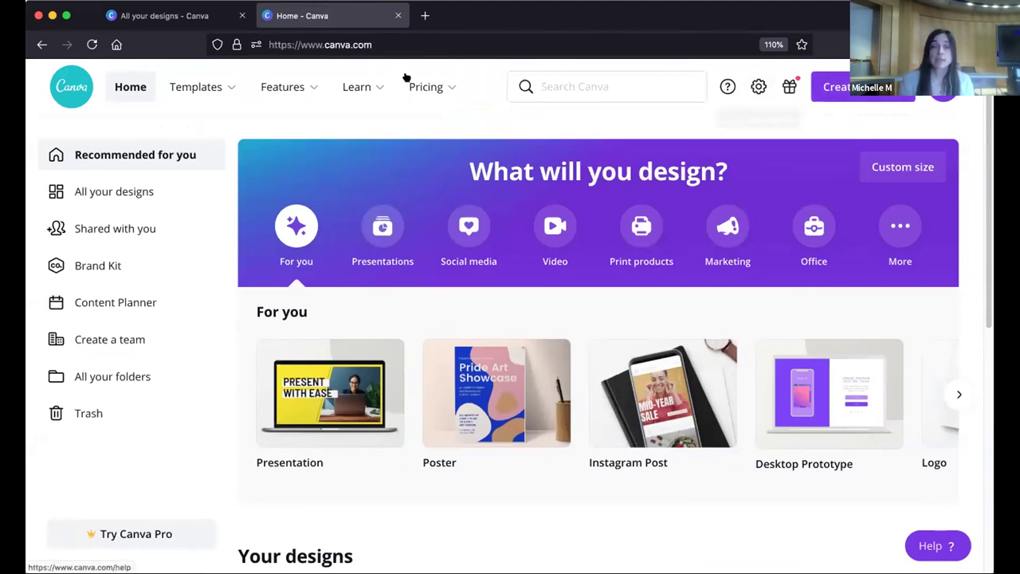
{"action": "mouse_move", "coordinate": [193, 91]}
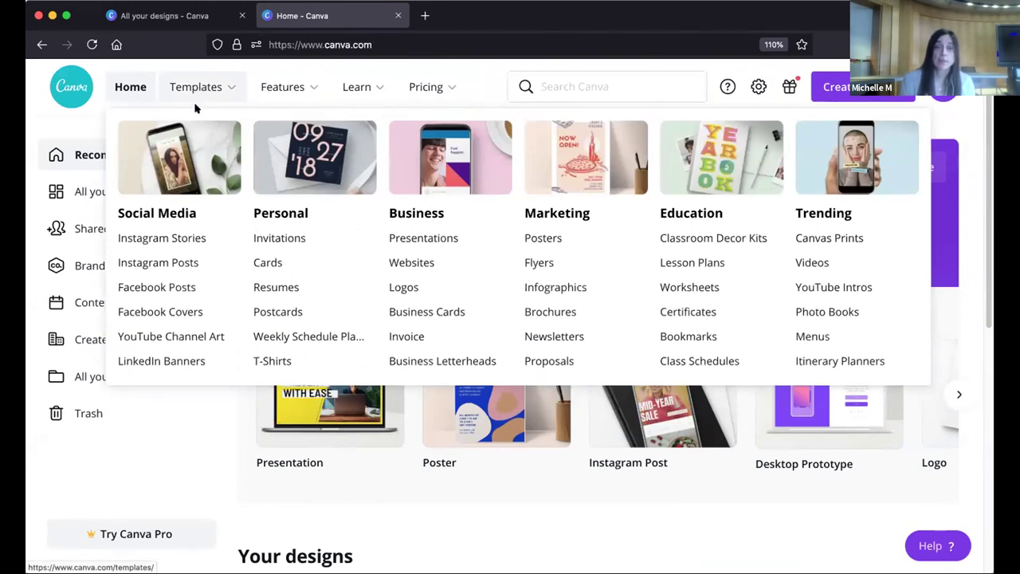
{"action": "left_click", "coordinate": [190, 243]}
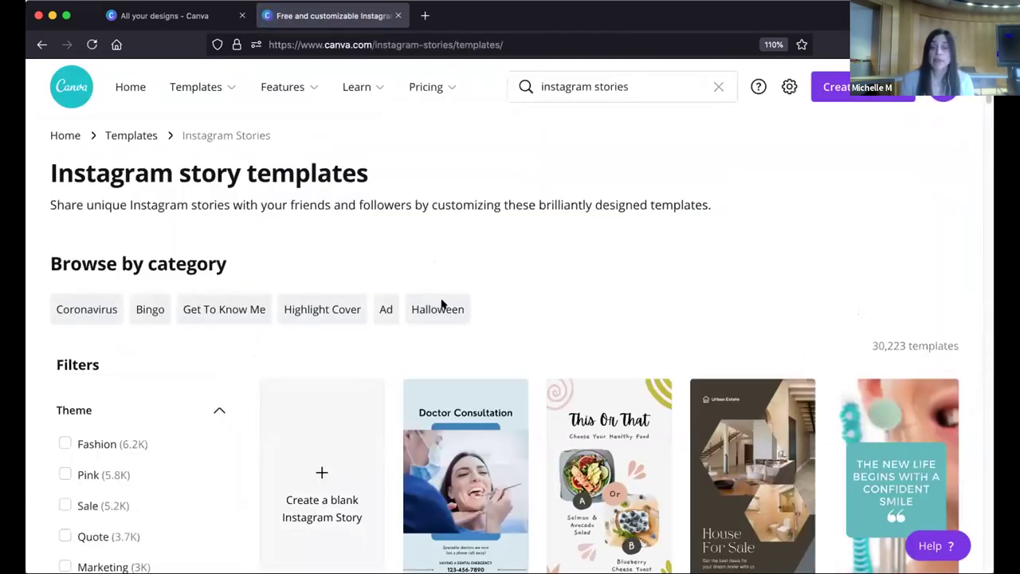
{"action": "scroll", "coordinate": [619, 280], "scroll_direction": "down", "scroll_amount": 5}
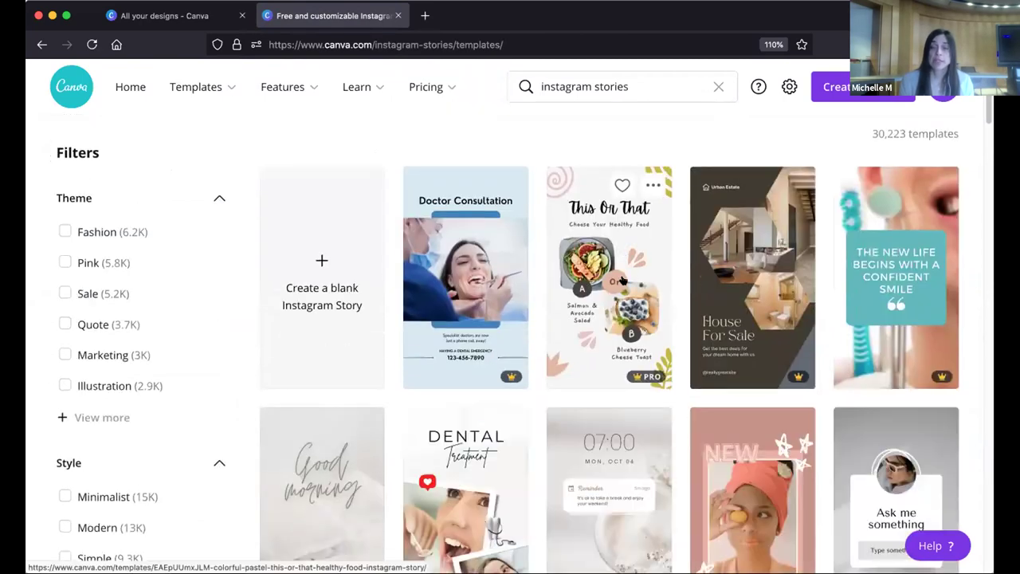
{"action": "scroll", "coordinate": [623, 281], "scroll_direction": "down", "scroll_amount": 6}
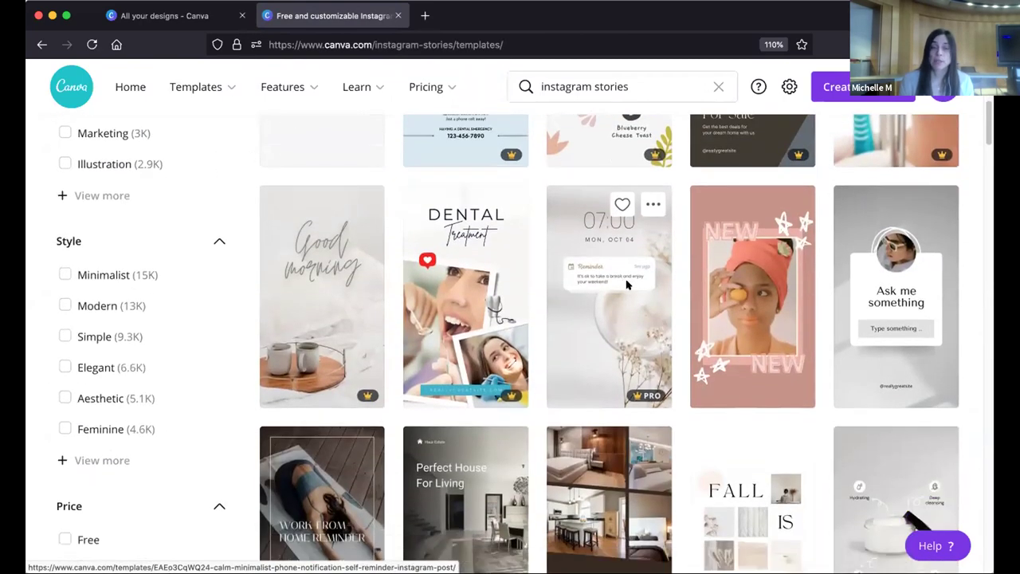
{"action": "scroll", "coordinate": [627, 286], "scroll_direction": "down", "scroll_amount": 9}
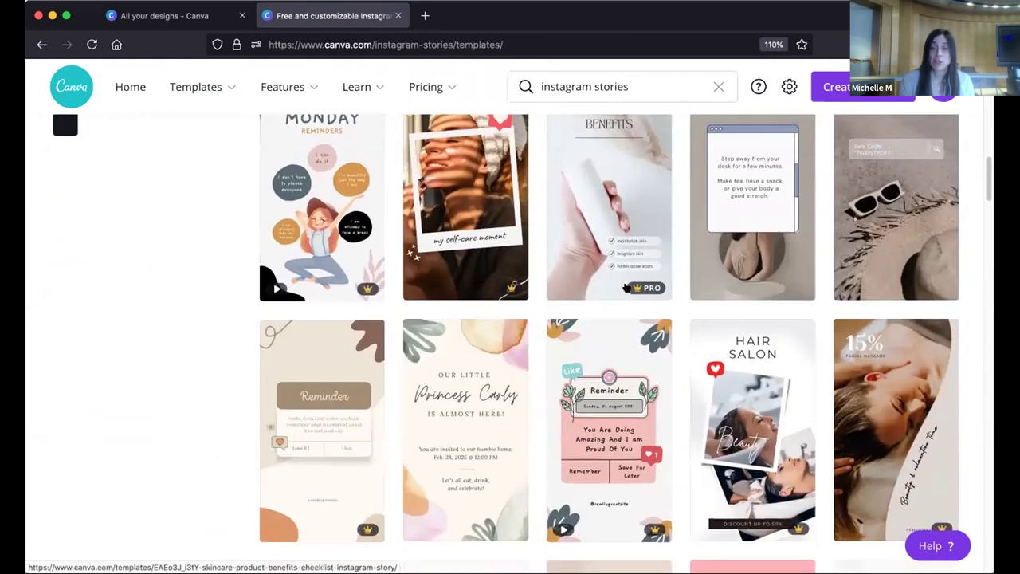
{"action": "scroll", "coordinate": [627, 289], "scroll_direction": "down", "scroll_amount": 8}
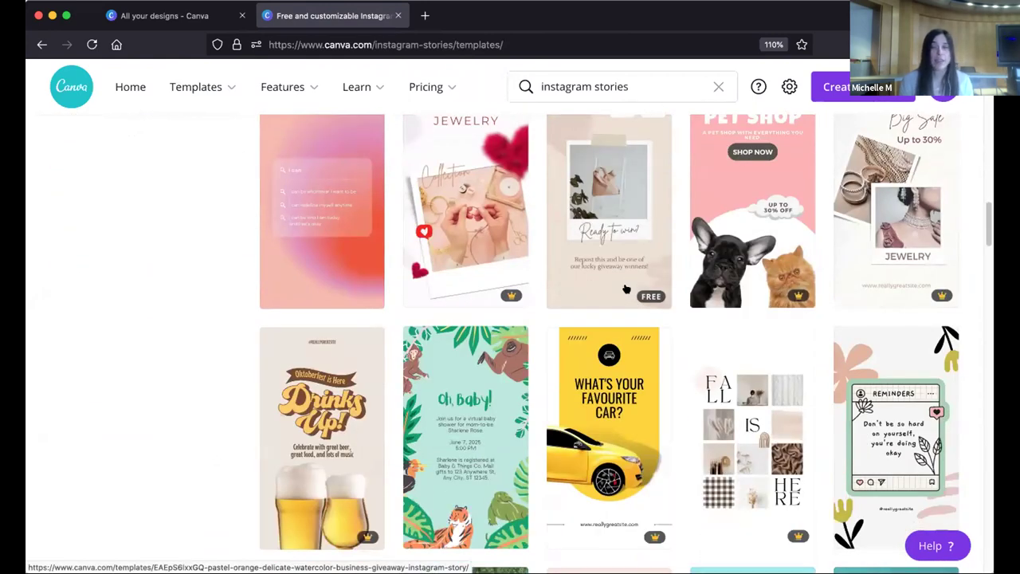
{"action": "scroll", "coordinate": [626, 288], "scroll_direction": "down", "scroll_amount": 8}
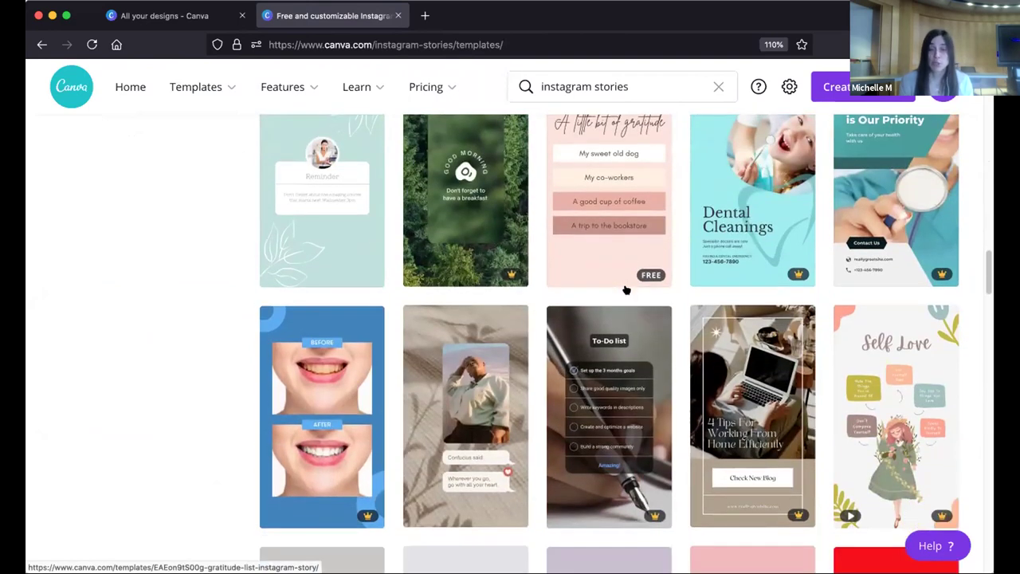
{"action": "scroll", "coordinate": [626, 290], "scroll_direction": "down", "scroll_amount": 4}
{"action": "scroll", "coordinate": [626, 291], "scroll_direction": "down", "scroll_amount": 8}
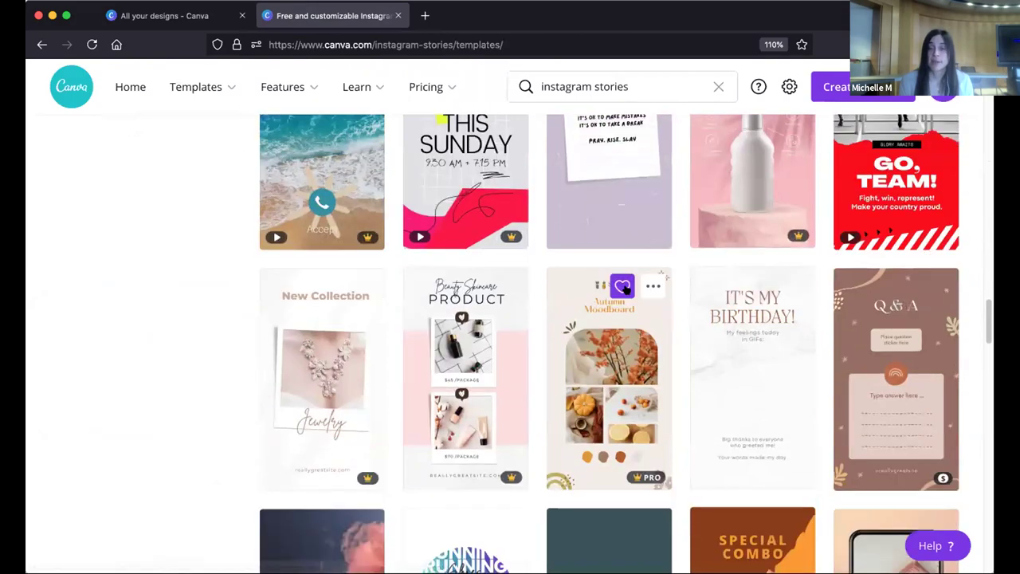
{"action": "scroll", "coordinate": [627, 289], "scroll_direction": "up", "scroll_amount": 8}
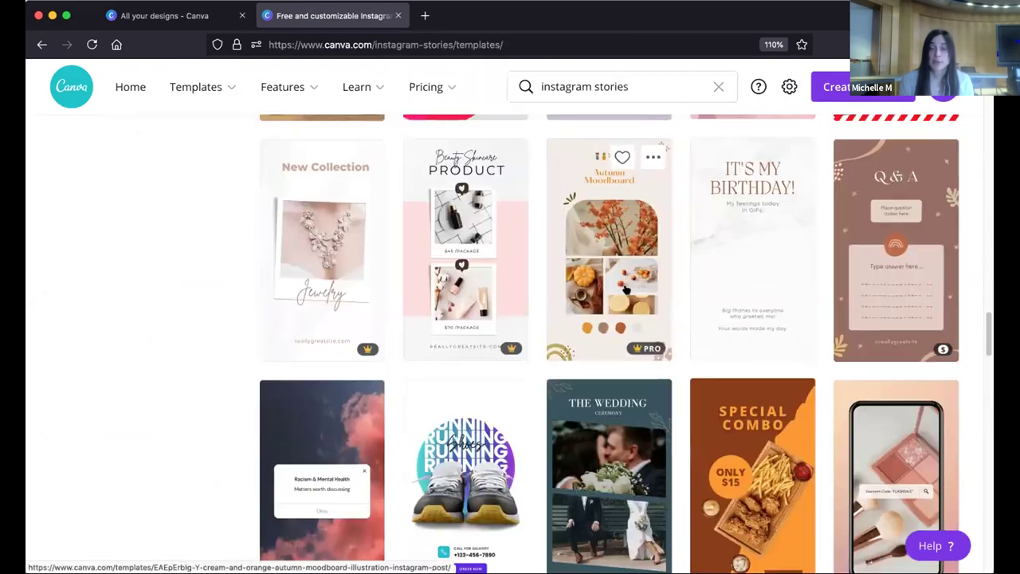
{"action": "scroll", "coordinate": [627, 289], "scroll_direction": "up", "scroll_amount": 15}
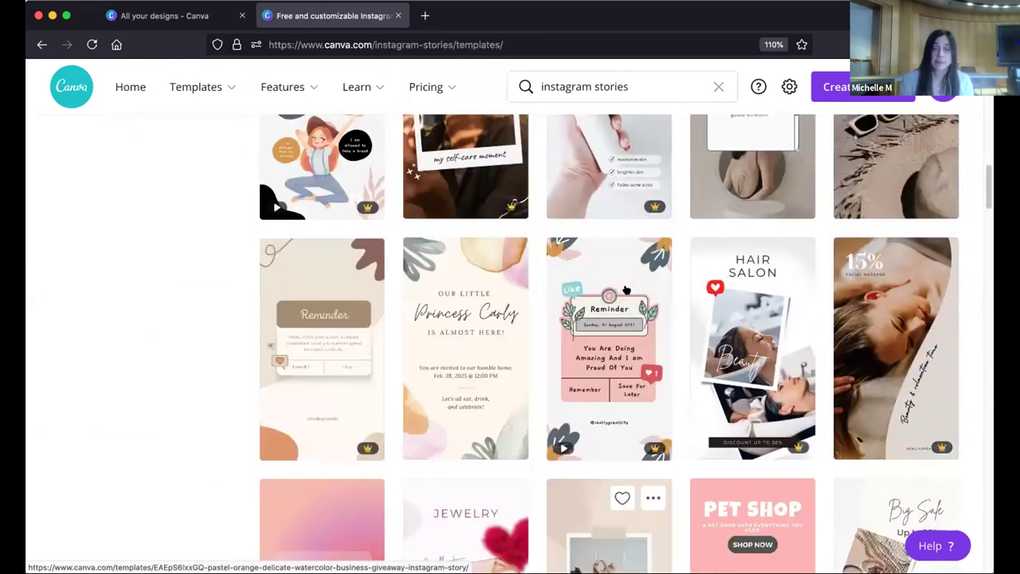
{"action": "scroll", "coordinate": [109, 244], "scroll_direction": "up", "scroll_amount": 4}
Step: Look through the theme, style and price filters and limit the Instagram story templates to Free ones
{"action": "scroll", "coordinate": [326, 287], "scroll_direction": "down", "scroll_amount": 4}
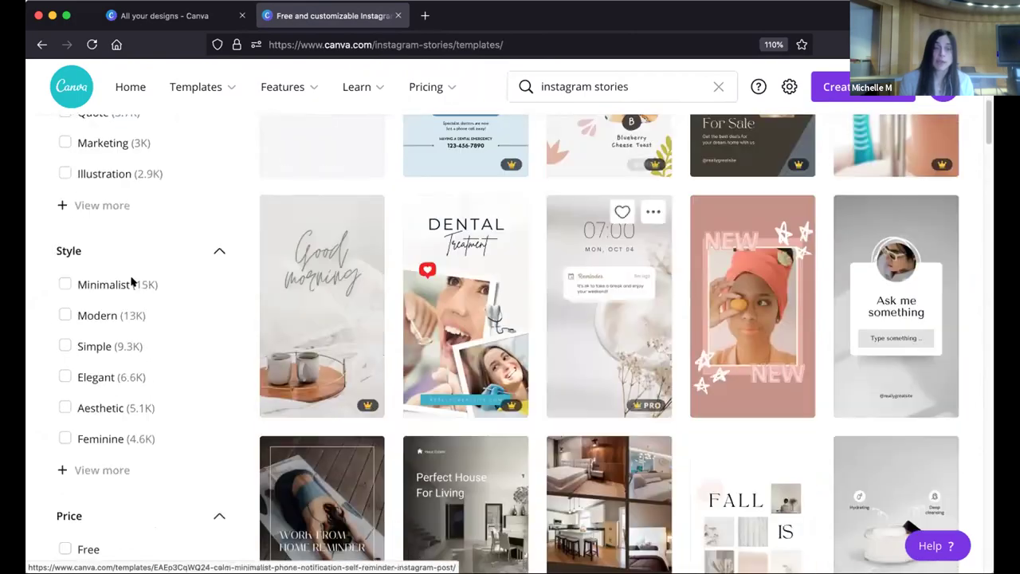
{"action": "scroll", "coordinate": [326, 287], "scroll_direction": "up", "scroll_amount": 6}
{"action": "scroll", "coordinate": [108, 327], "scroll_direction": "down", "scroll_amount": 5}
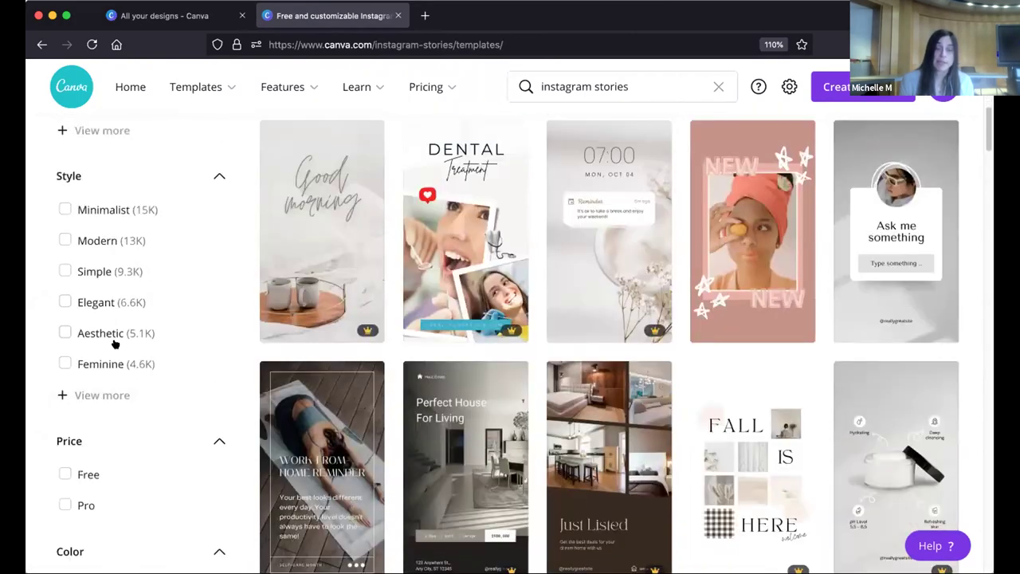
{"action": "scroll", "coordinate": [114, 345], "scroll_direction": "down", "scroll_amount": 2}
{"action": "left_click", "coordinate": [62, 363]}
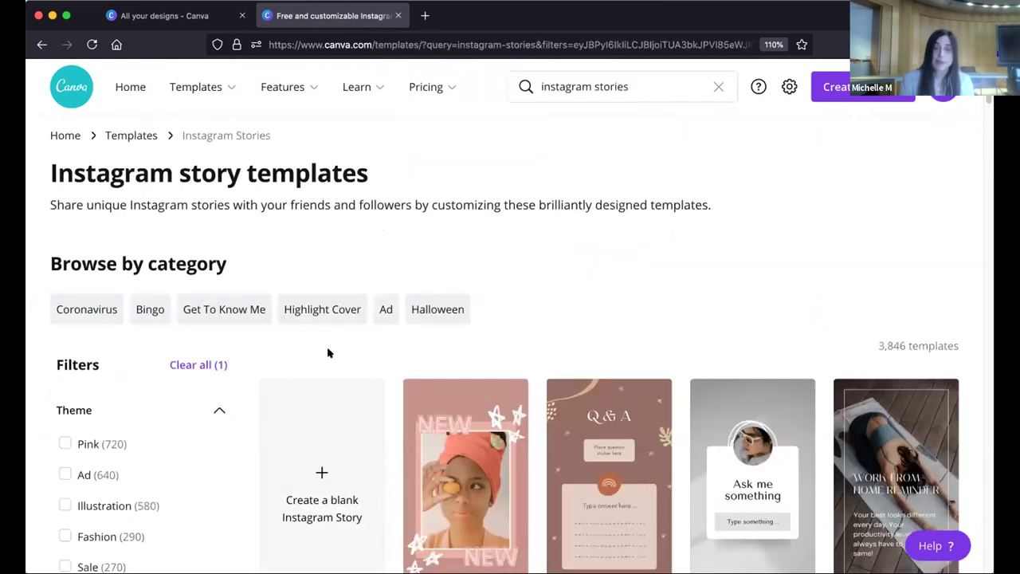
{"action": "scroll", "coordinate": [328, 353], "scroll_direction": "down", "scroll_amount": 4}
{"action": "scroll", "coordinate": [327, 353], "scroll_direction": "up", "scroll_amount": 4}
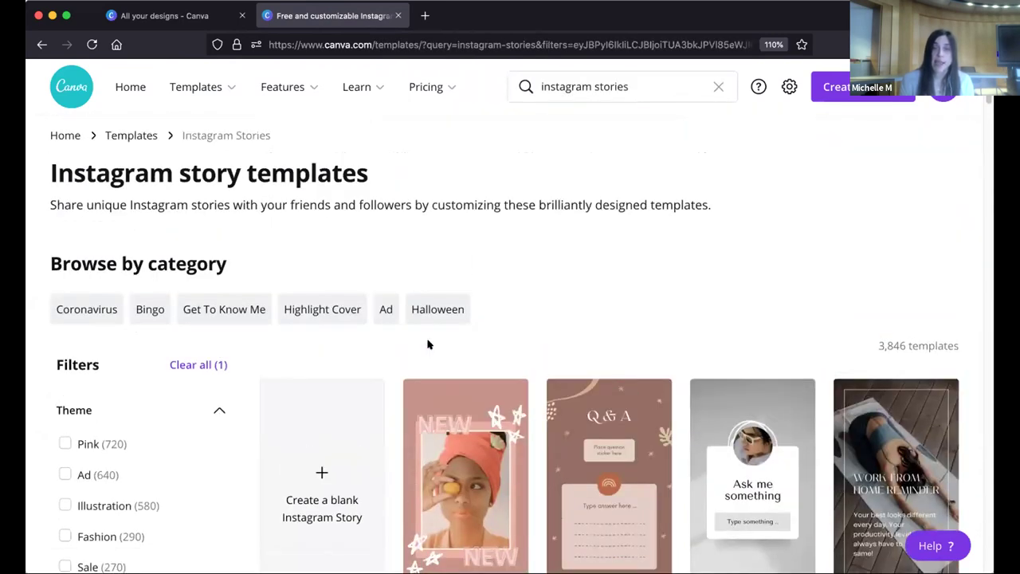
Step: Search the templates for "instagram stories templates party" and browse the matching designs
{"action": "left_click", "coordinate": [644, 86]}
{"action": "left_click_drag", "start_coordinate": [644, 86], "coordinate": [400, 78]}
{"action": "mouse_move", "coordinate": [398, 84]}
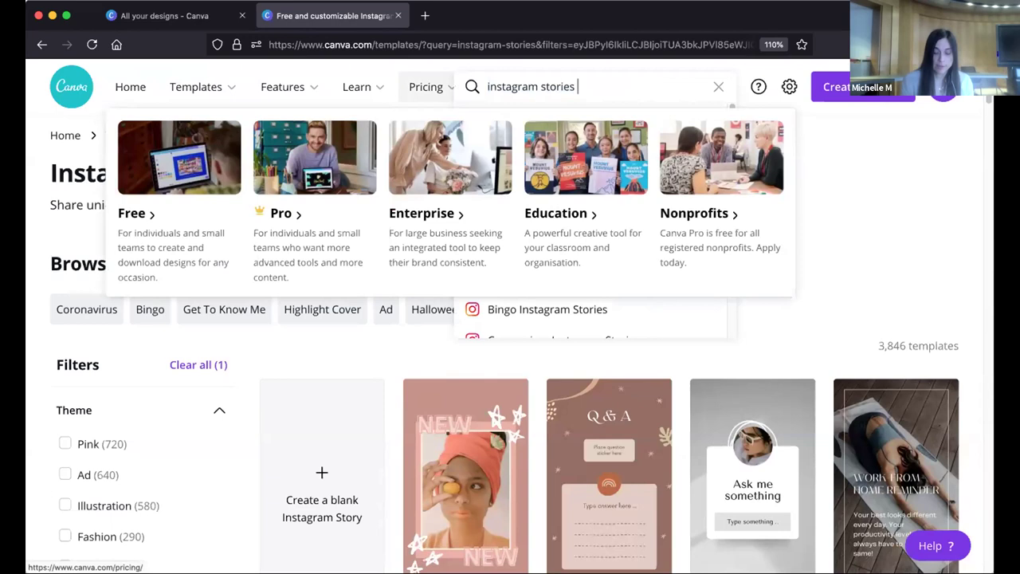
{"action": "type", "text": "templates p"}
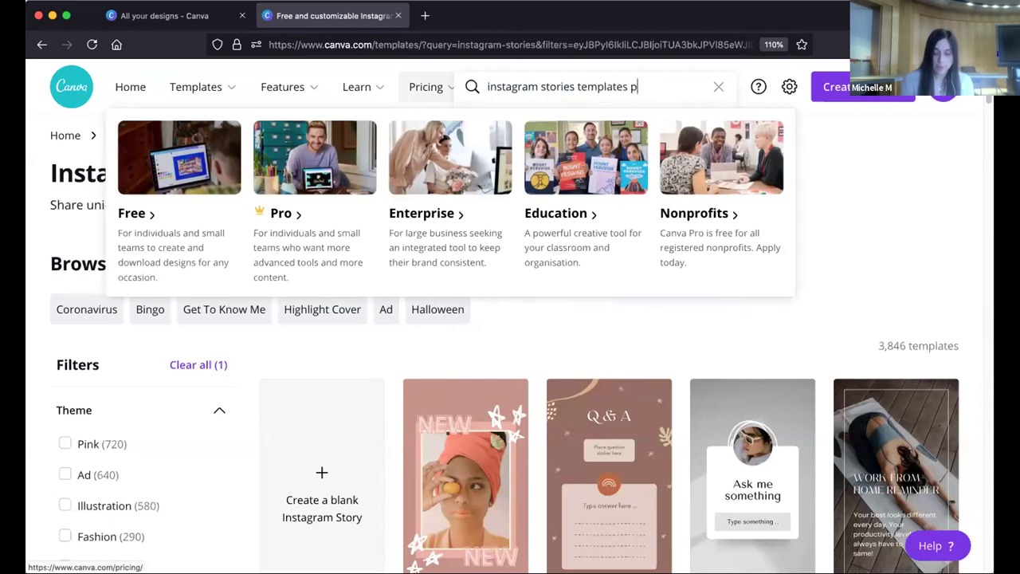
{"action": "type", "text": "arty"}
{"action": "key", "text": "Return"}
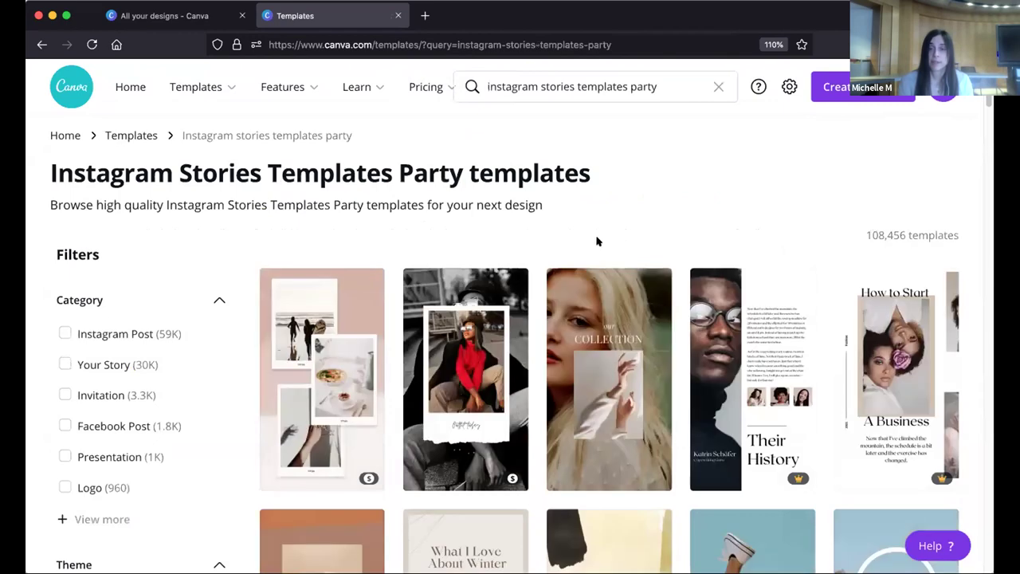
{"action": "scroll", "coordinate": [596, 240], "scroll_direction": "down", "scroll_amount": 5}
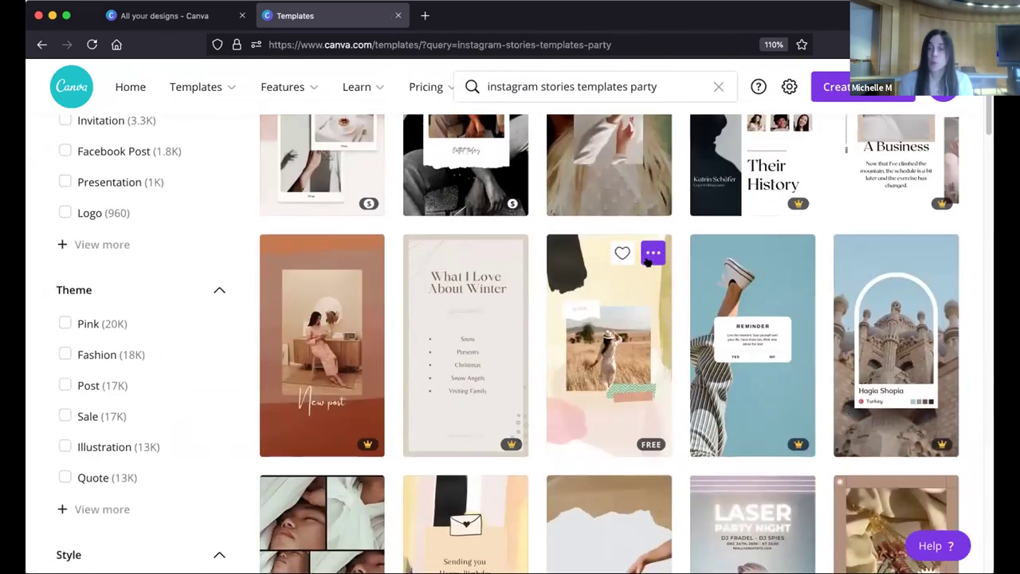
{"action": "scroll", "coordinate": [647, 262], "scroll_direction": "down", "scroll_amount": 4}
{"action": "scroll", "coordinate": [675, 266], "scroll_direction": "up", "scroll_amount": 6}
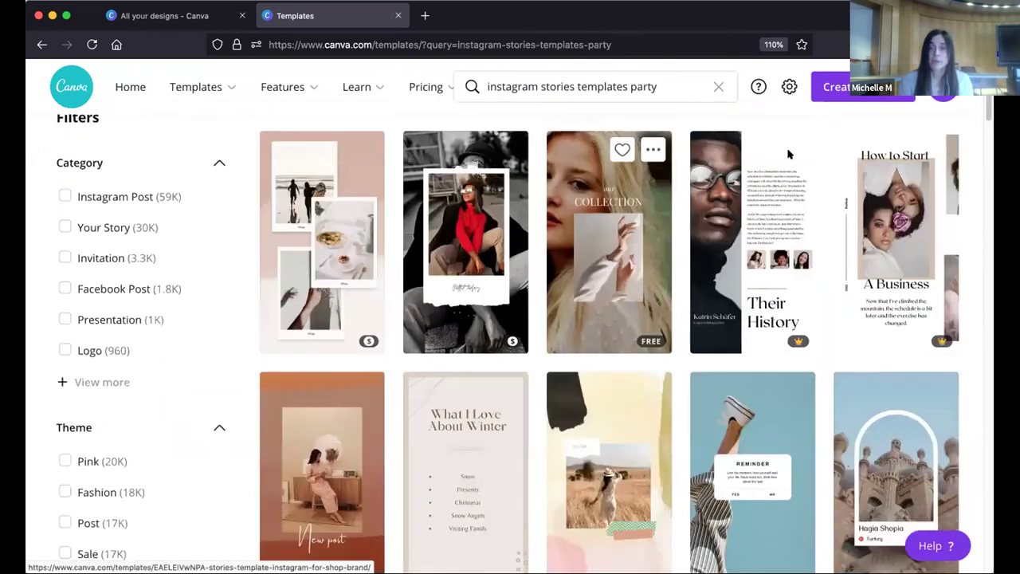
{"action": "scroll", "coordinate": [788, 154], "scroll_direction": "up", "scroll_amount": 2}
Step: Create a blank Instagram Story design and find templates through the suggestion "Ask Me 3 Questions Instagram Stories" for "top 3"
{"action": "left_click", "coordinate": [865, 87]}
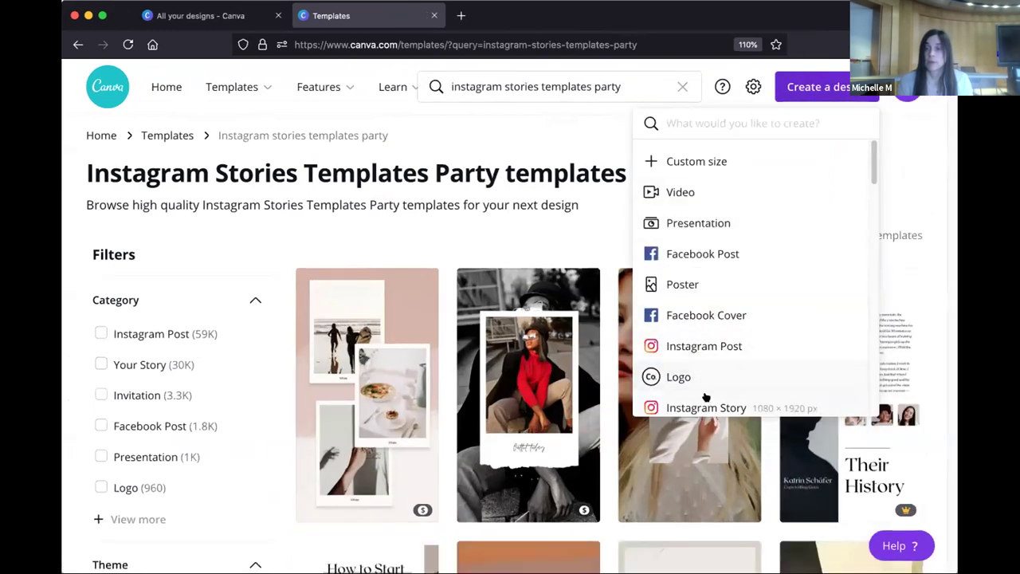
{"action": "left_click", "coordinate": [705, 400]}
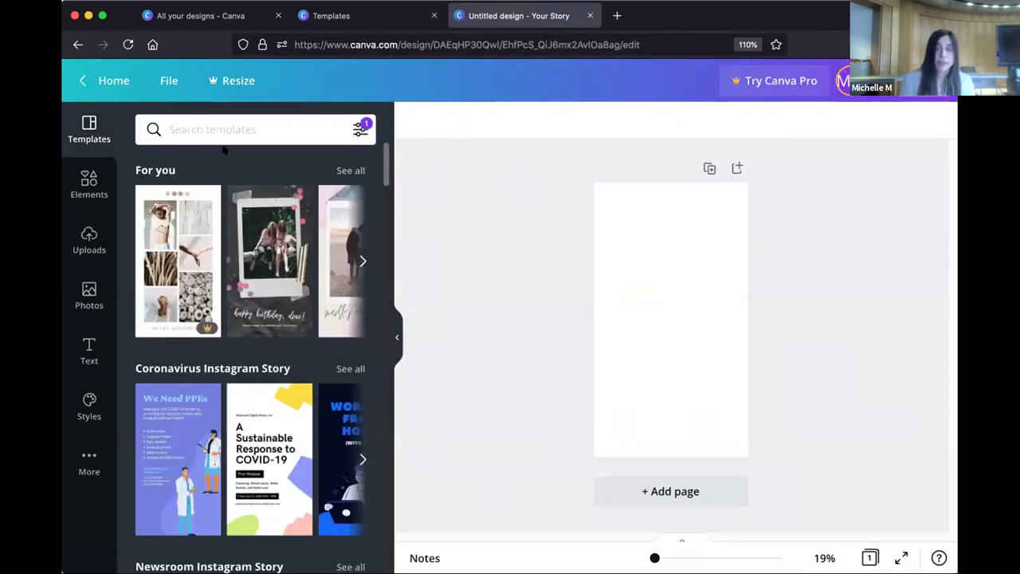
{"action": "left_click", "coordinate": [227, 120]}
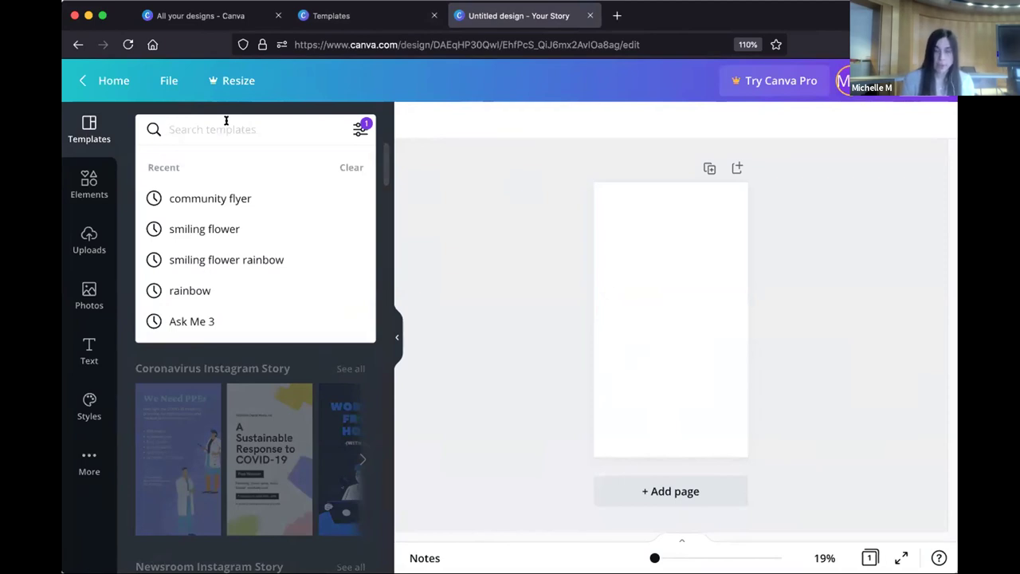
{"action": "type", "text": "top"}
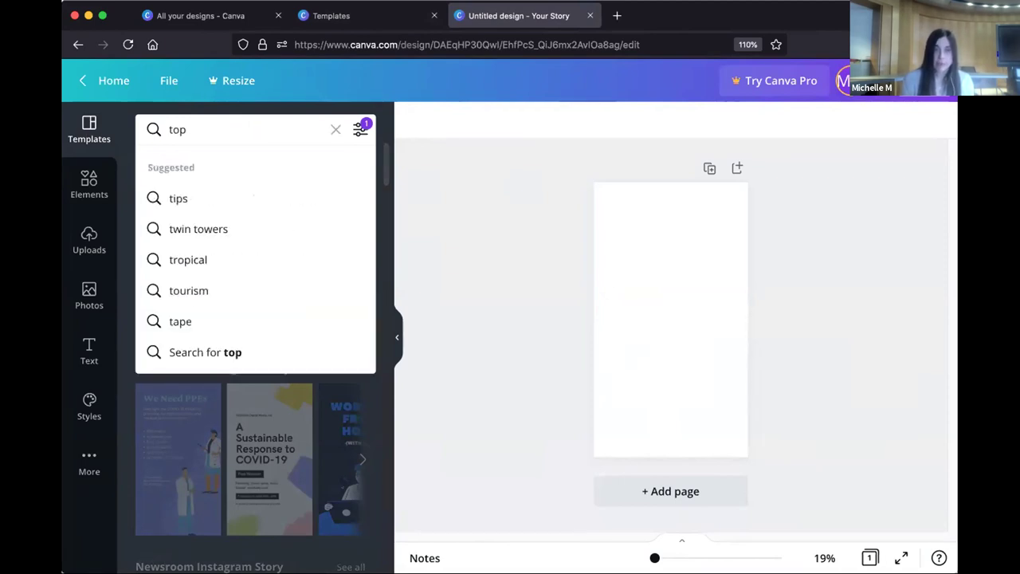
{"action": "type", "text": " 3"}
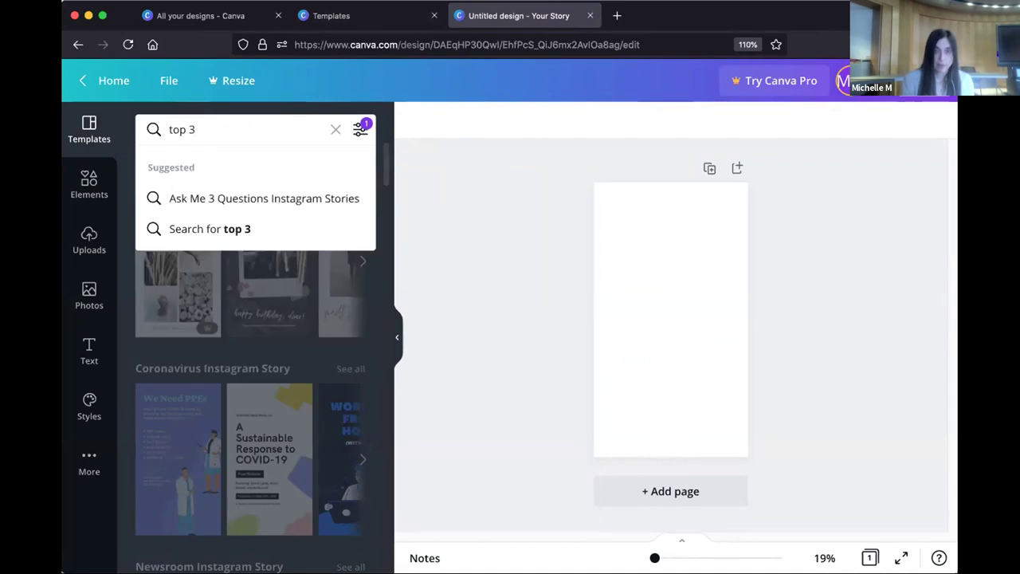
{"action": "left_click", "coordinate": [228, 198]}
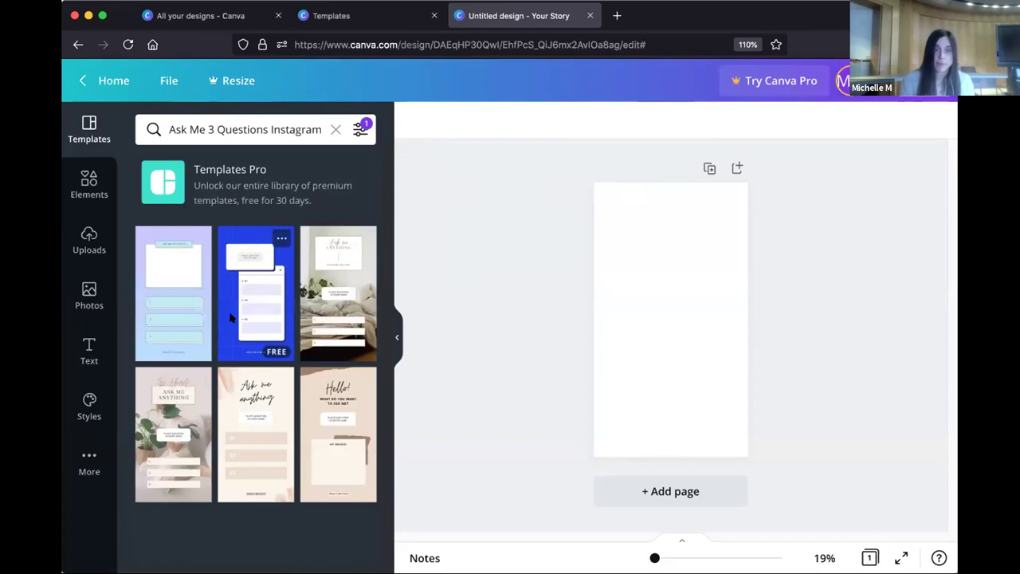
Step: Apply the lilac and light-blue "Ask me my top 3" template to the story and select its heading text
{"action": "left_click", "coordinate": [186, 265]}
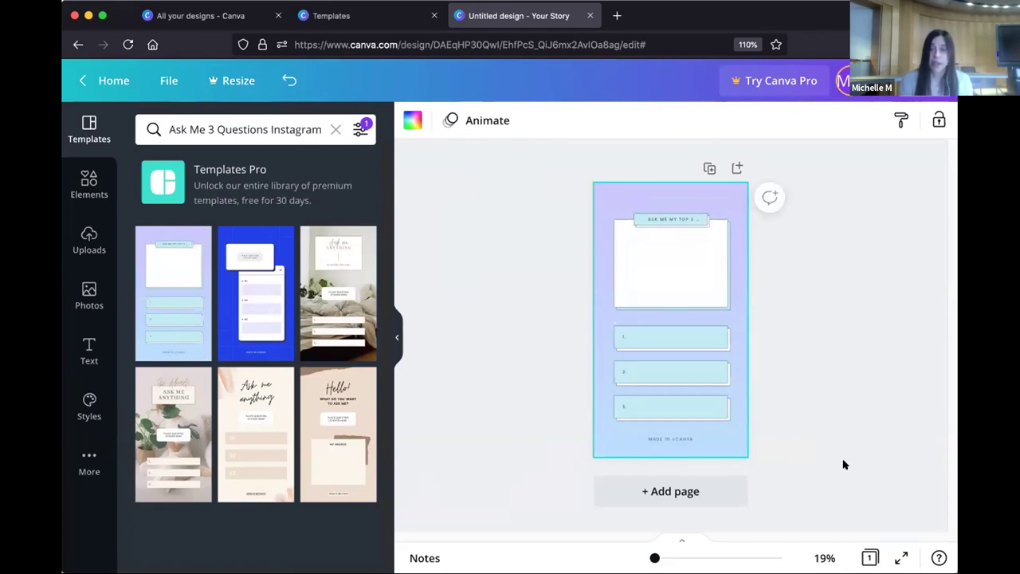
{"action": "scroll", "coordinate": [733, 380], "scroll_direction": "up", "scroll_amount": 5}
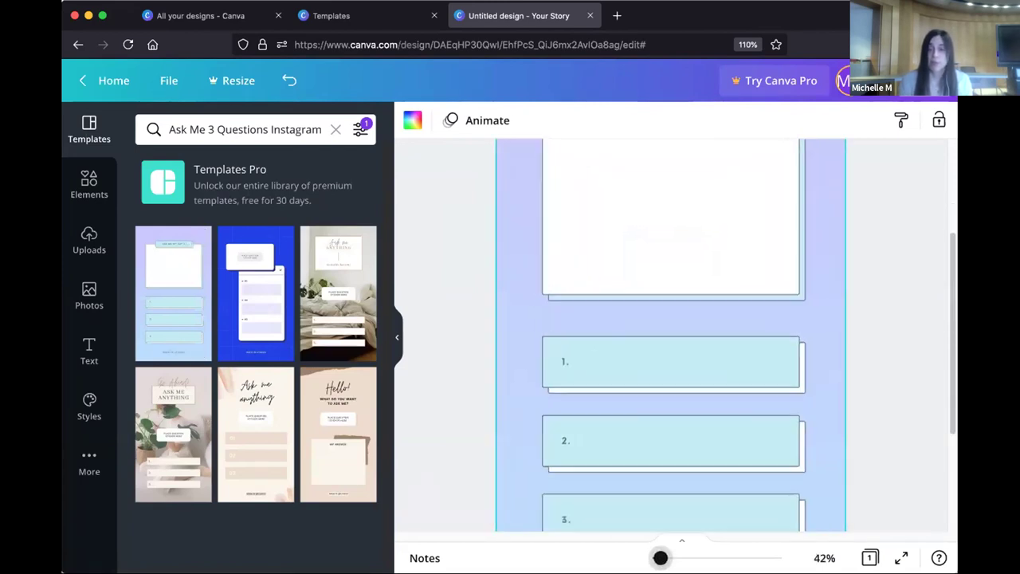
{"action": "scroll", "coordinate": [733, 380], "scroll_direction": "up", "scroll_amount": 3}
{"action": "scroll", "coordinate": [735, 380], "scroll_direction": "up", "scroll_amount": 1}
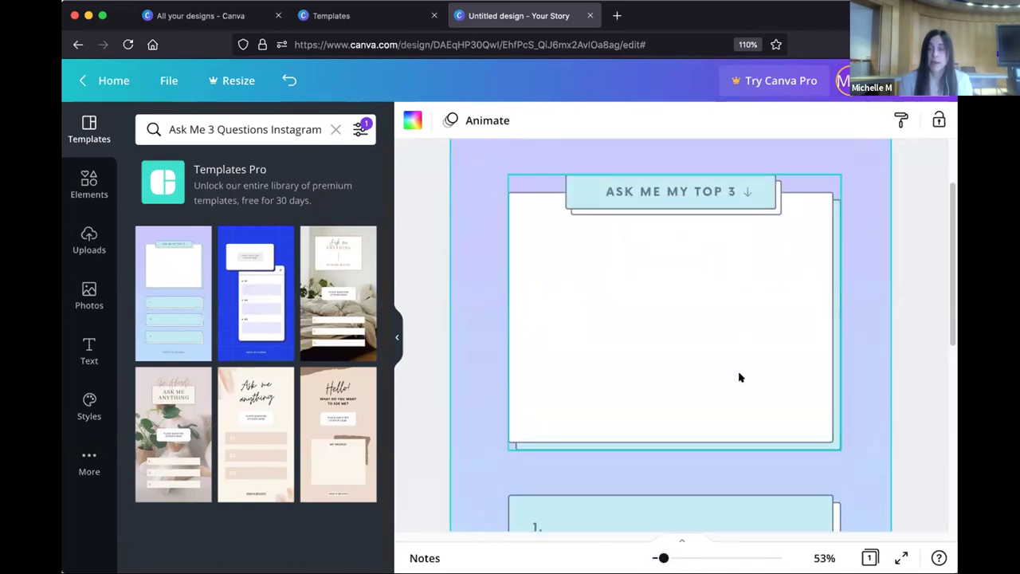
{"action": "double_click", "coordinate": [685, 188]}
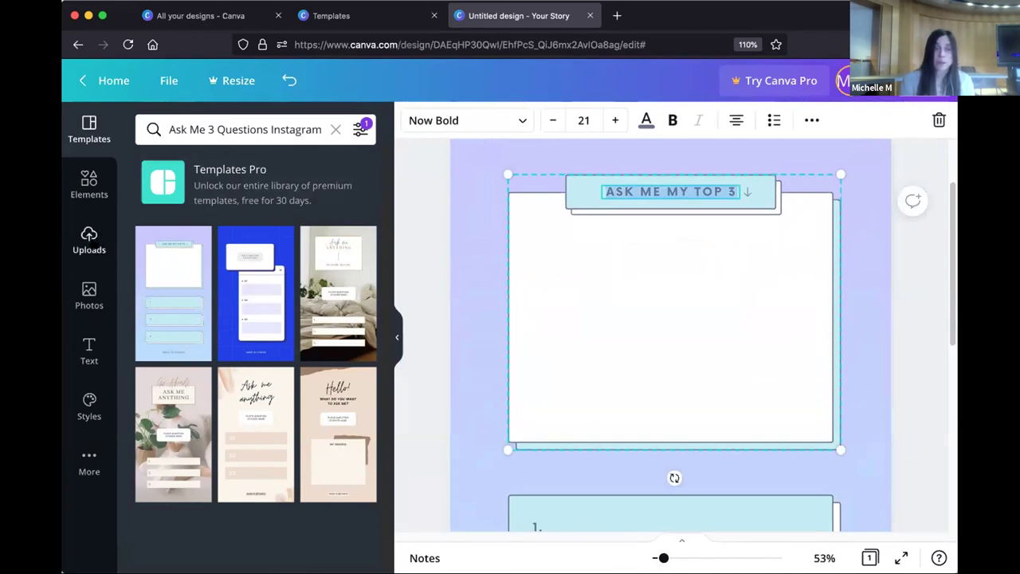
Step: Place the uploaded classroom photo over the template's white box, crop its lower edge and enlarge it to fit the box
{"action": "left_click", "coordinate": [89, 239]}
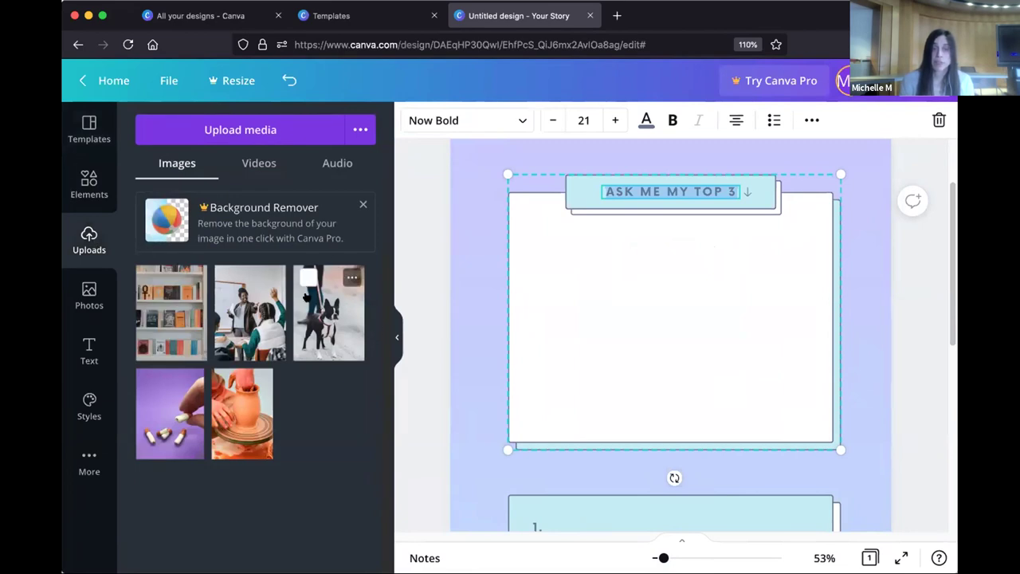
{"action": "left_click_drag", "start_coordinate": [237, 308], "coordinate": [585, 266]}
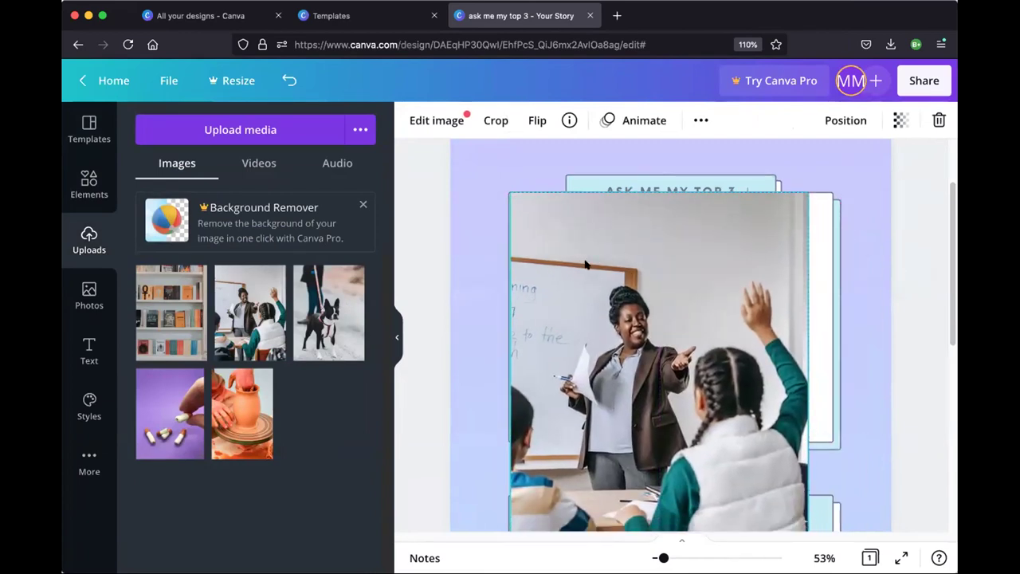
{"action": "scroll", "coordinate": [706, 346], "scroll_direction": "down", "scroll_amount": 5}
{"action": "left_click_drag", "start_coordinate": [659, 380], "coordinate": [659, 236]}
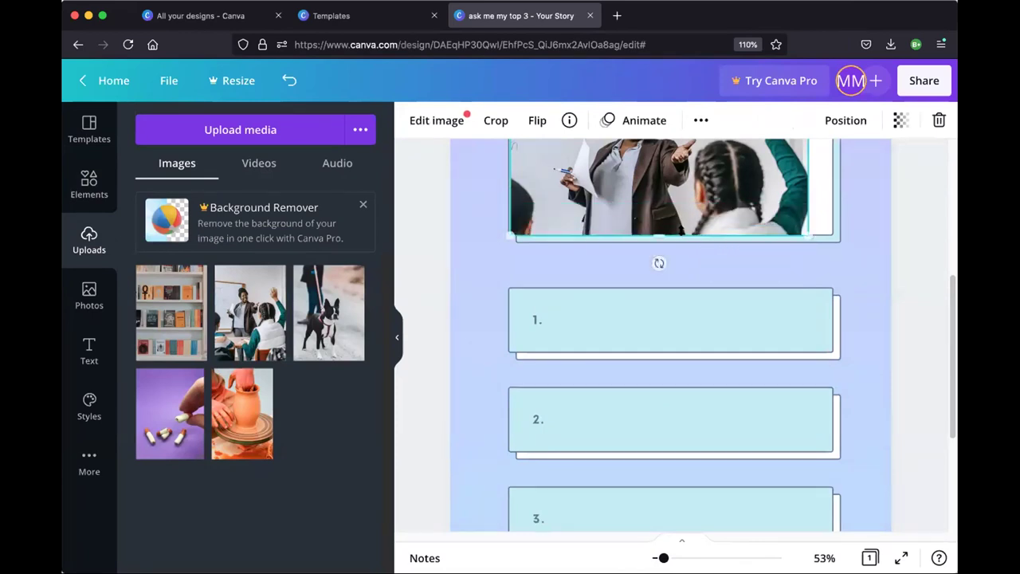
{"action": "scroll", "coordinate": [659, 255], "scroll_direction": "up", "scroll_amount": 3}
{"action": "left_click_drag", "start_coordinate": [813, 240], "coordinate": [824, 276]}
{"action": "scroll", "coordinate": [518, 271], "scroll_direction": "up", "scroll_amount": 2}
{"action": "scroll", "coordinate": [518, 270], "scroll_direction": "up", "scroll_amount": 1}
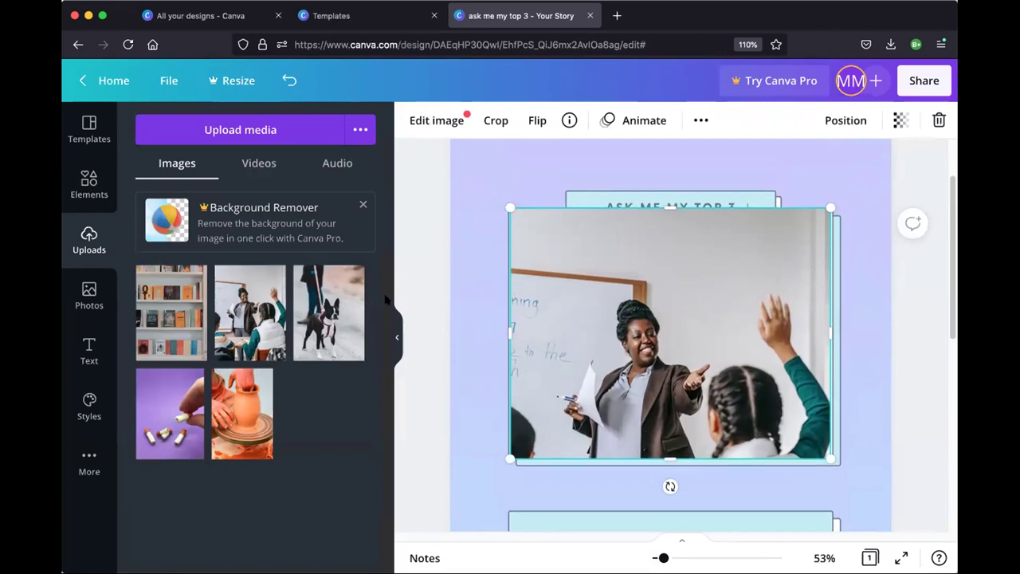
Step: Crop the upper edge of the classroom photo down to uncover the "Ask me my top 3" heading
{"action": "left_click", "coordinate": [447, 250]}
{"action": "left_click", "coordinate": [88, 351]}
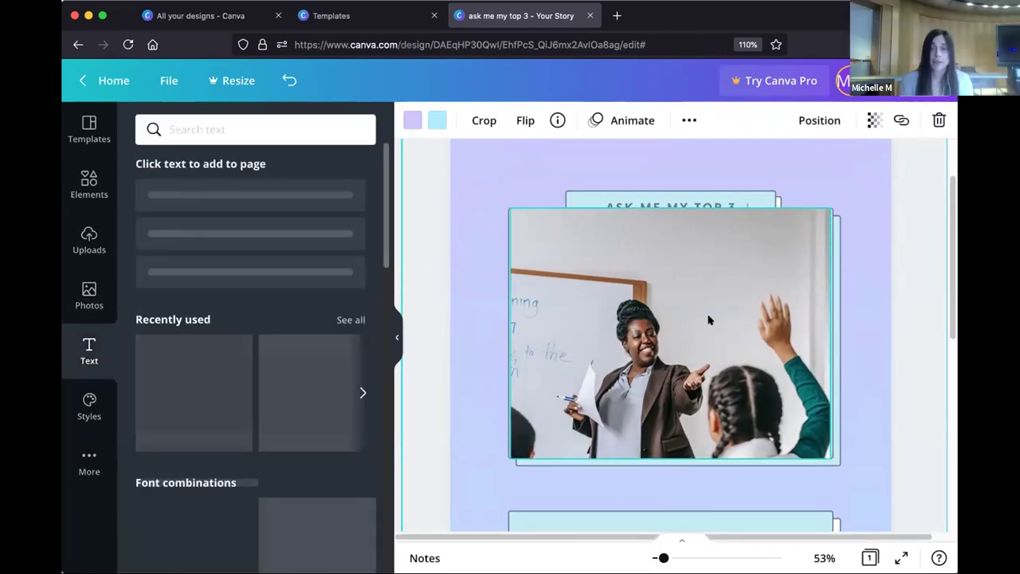
{"action": "scroll", "coordinate": [706, 319], "scroll_direction": "down", "scroll_amount": 2}
{"action": "left_click", "coordinate": [691, 271]}
{"action": "left_click_drag", "start_coordinate": [670, 156], "coordinate": [672, 190]}
Step: Add a subheading reading "Why are you here?" inside the box numbered 1
{"action": "scroll", "coordinate": [673, 202], "scroll_direction": "down", "scroll_amount": 3}
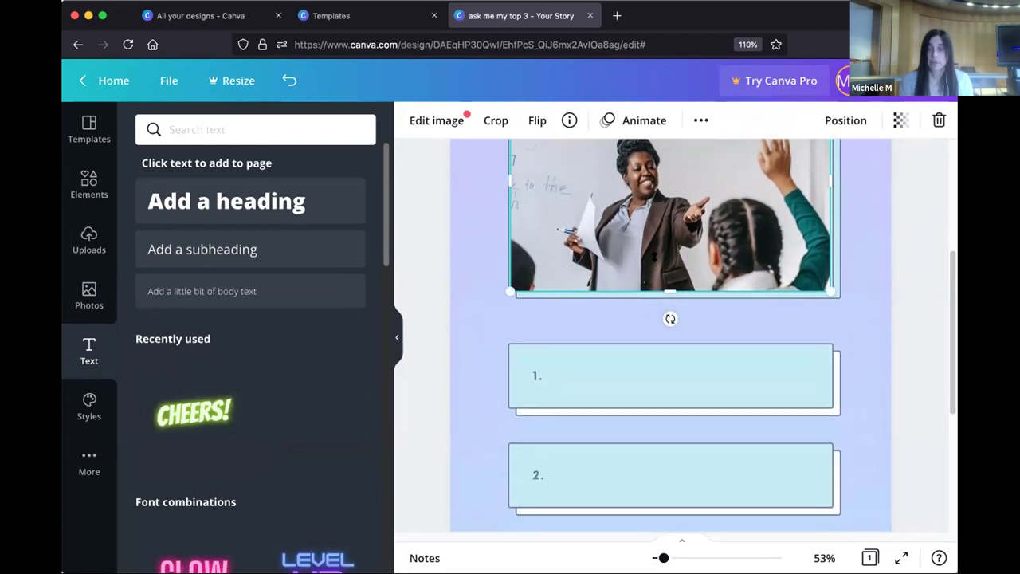
{"action": "left_click", "coordinate": [586, 385]}
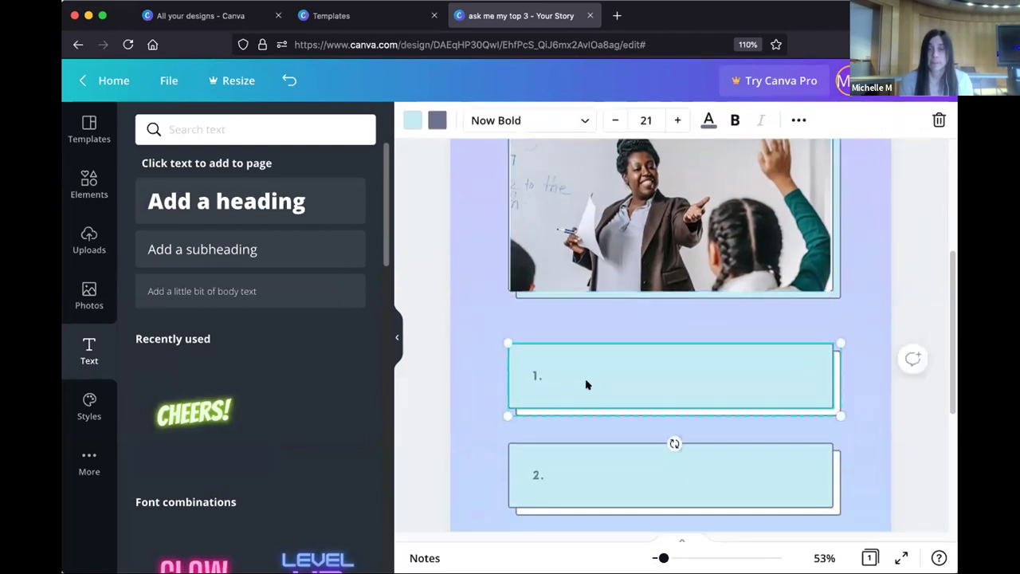
{"action": "left_click", "coordinate": [250, 250]}
{"action": "left_click_drag", "start_coordinate": [614, 408], "coordinate": [625, 358]}
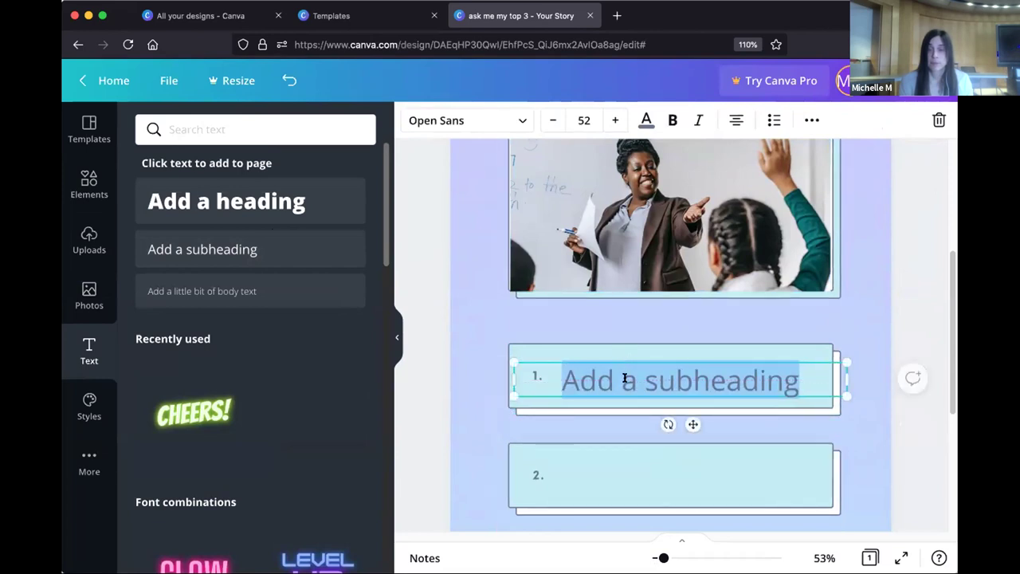
{"action": "type", "text": "Why"}
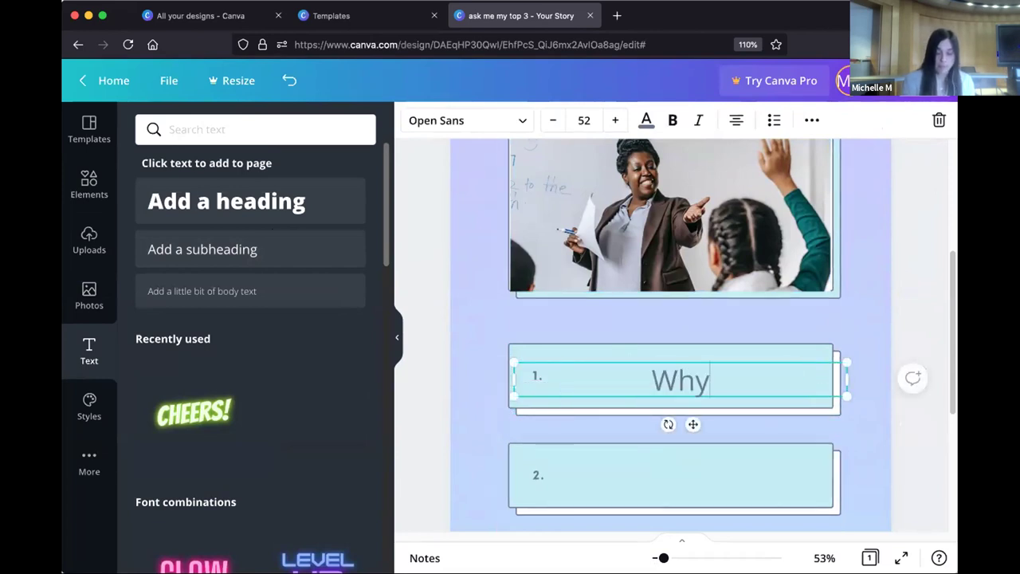
{"action": "type", "text": " are you here"}
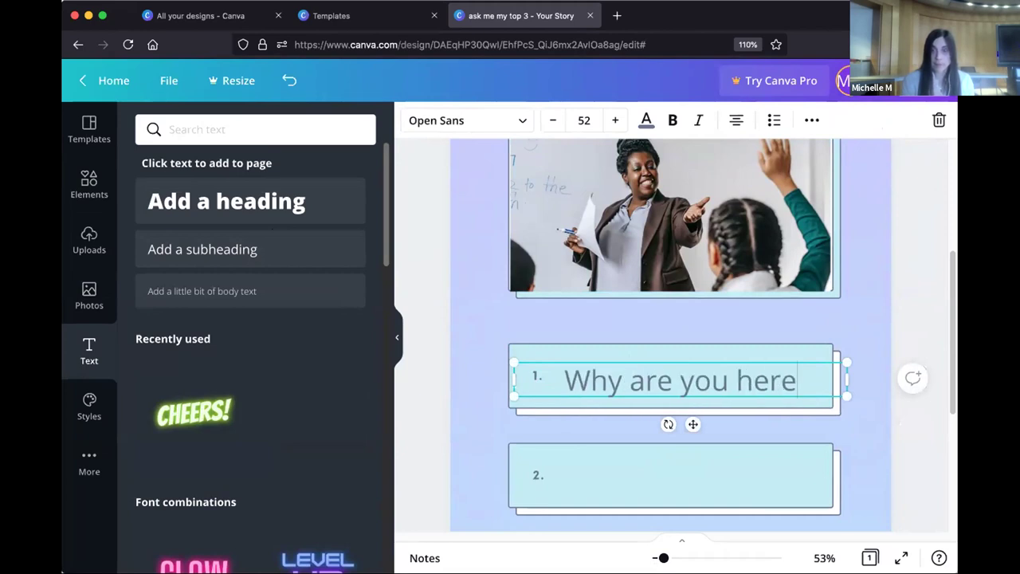
{"action": "type", "text": "?"}
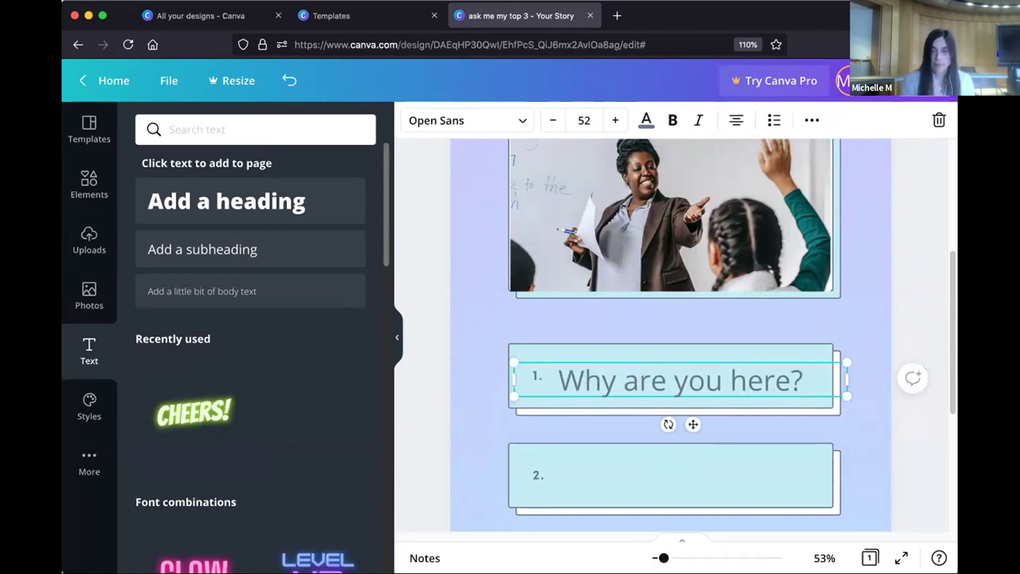
{"action": "left_click", "coordinate": [906, 300]}
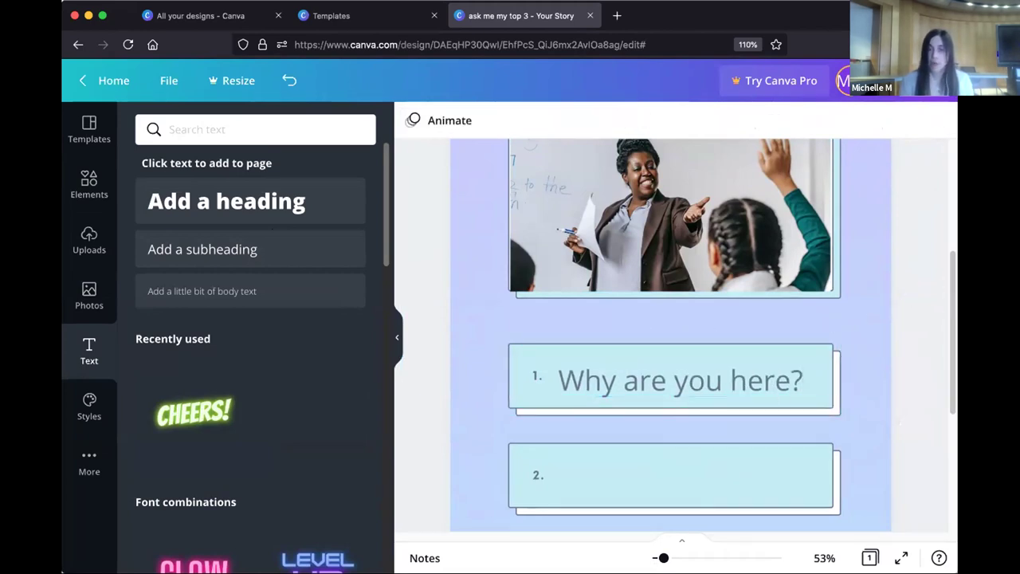
Step: Leave the story for the home page, search the design types for "flyer" and create a blank Flyer
{"action": "left_click_drag", "start_coordinate": [660, 557], "coordinate": [655, 558]}
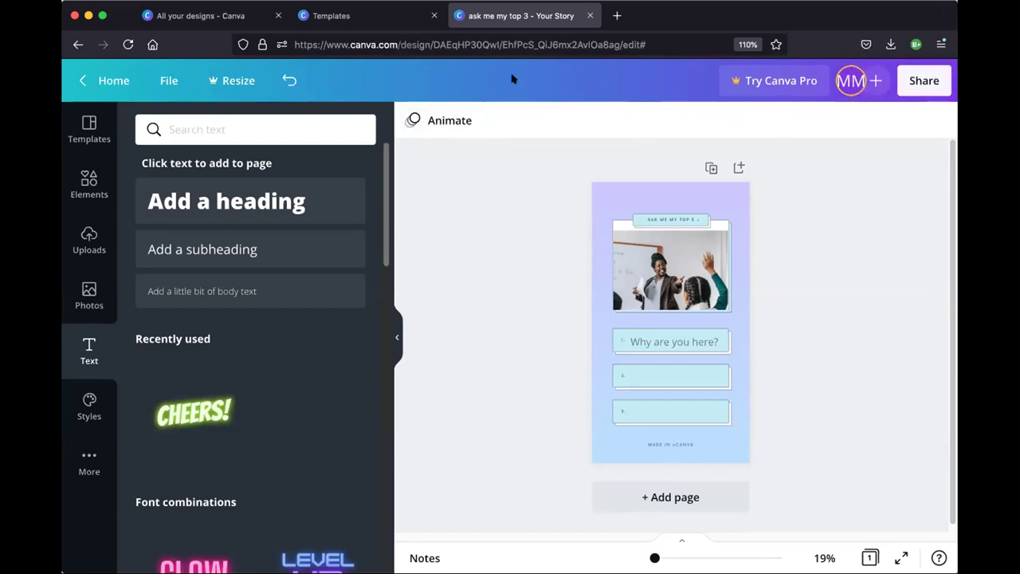
{"action": "left_click", "coordinate": [116, 80]}
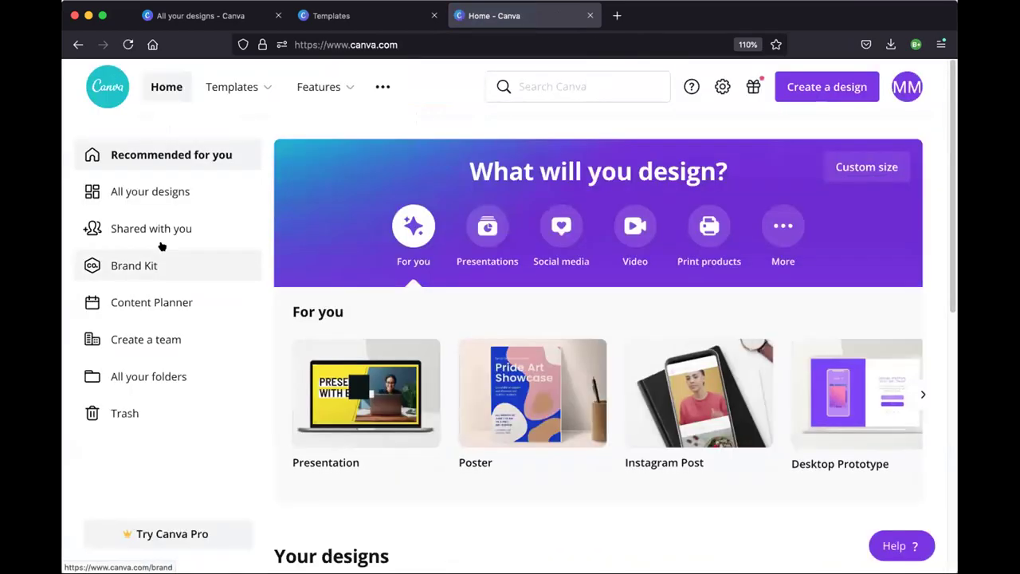
{"action": "left_click", "coordinate": [856, 87]}
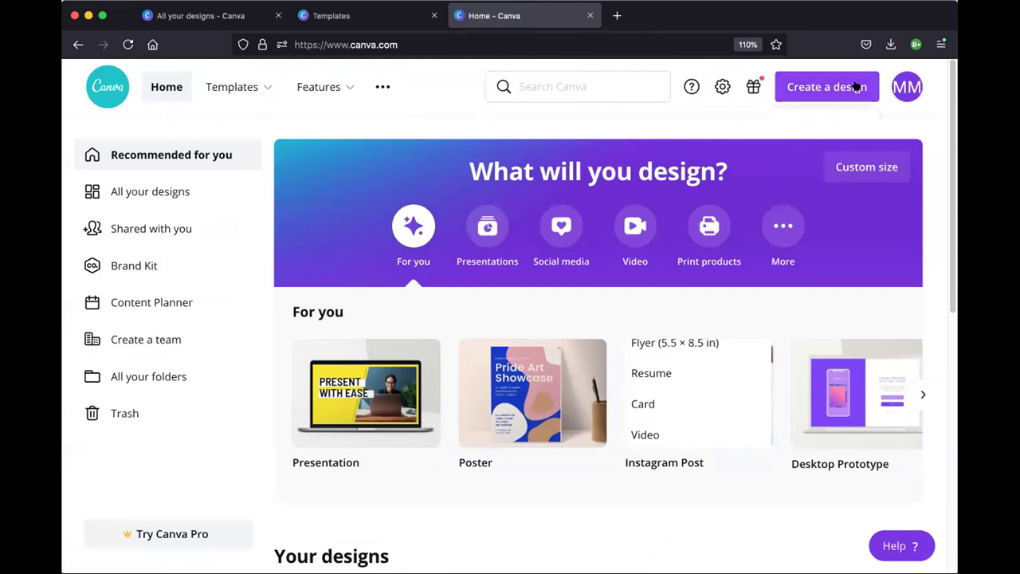
{"action": "type", "text": "f"}
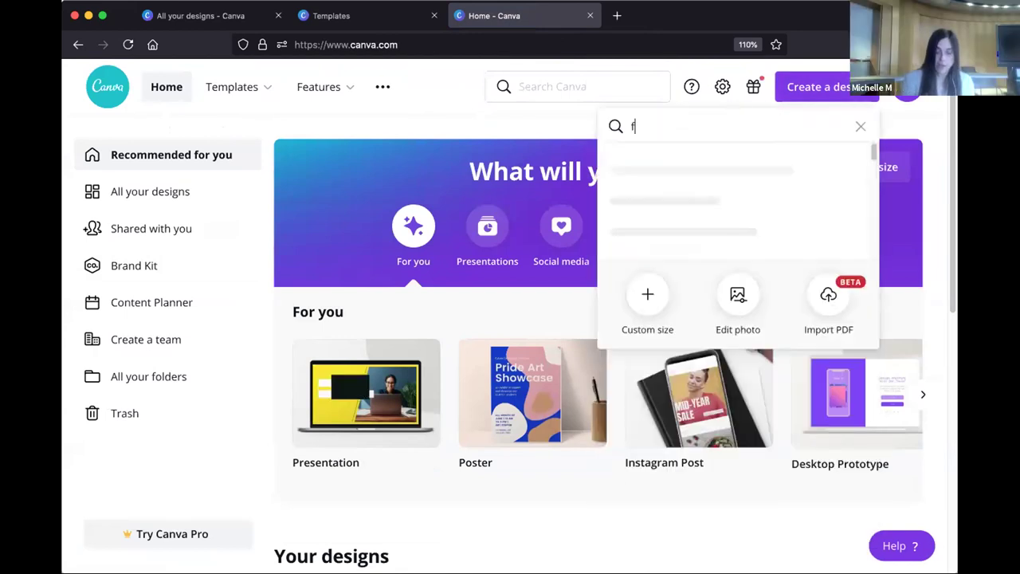
{"action": "type", "text": "lyer"}
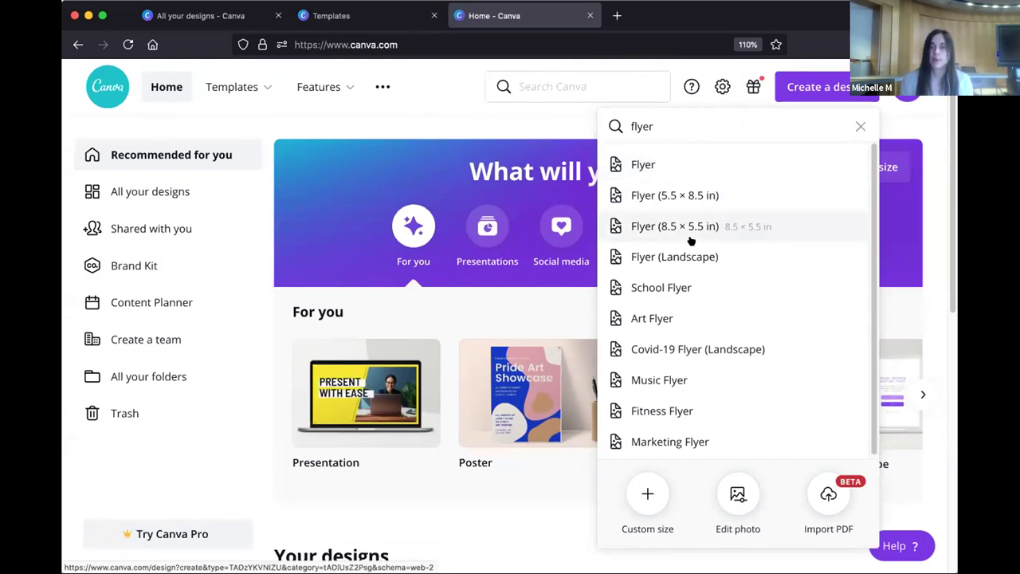
{"action": "left_click", "coordinate": [701, 165]}
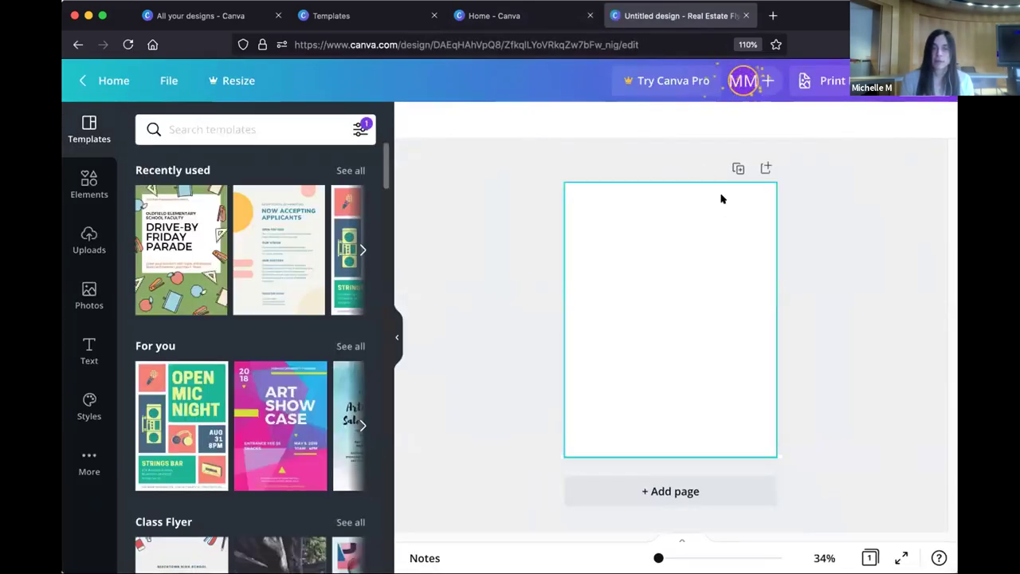
Step: Search the flyer templates for "school flyer"
{"action": "left_click", "coordinate": [211, 128]}
{"action": "type", "text": "s"}
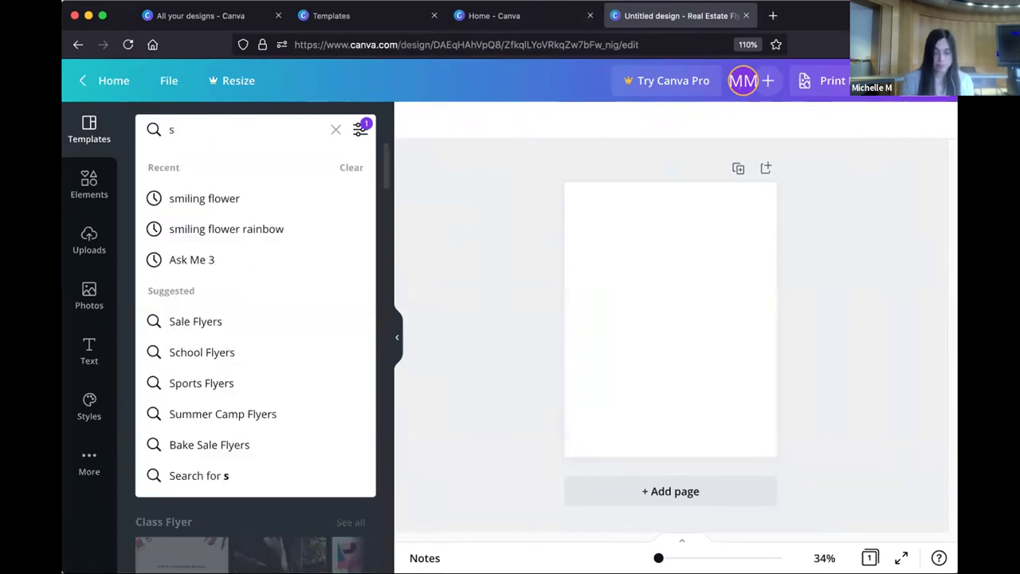
{"action": "type", "text": "chool flyer"}
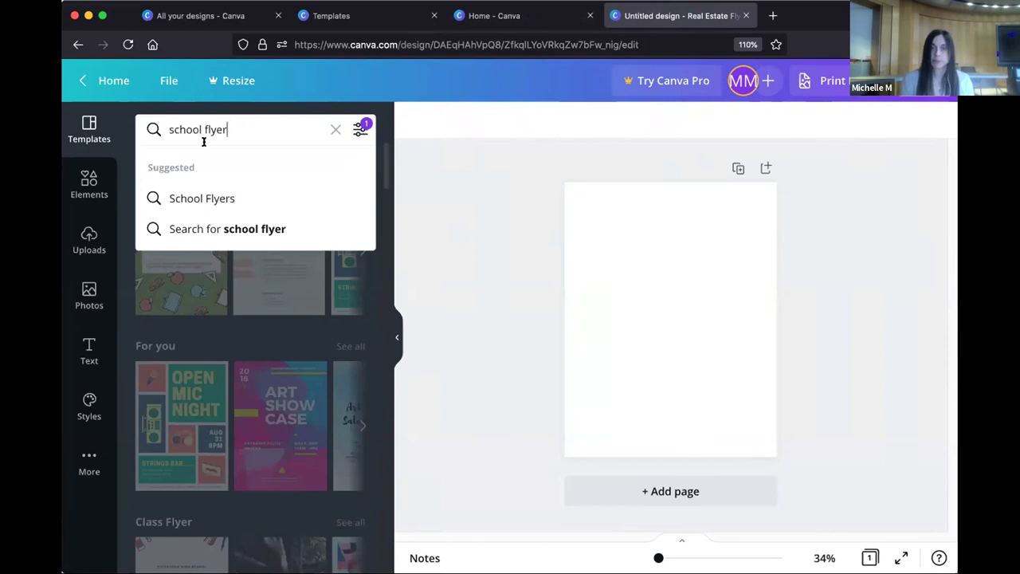
{"action": "key", "text": "Return"}
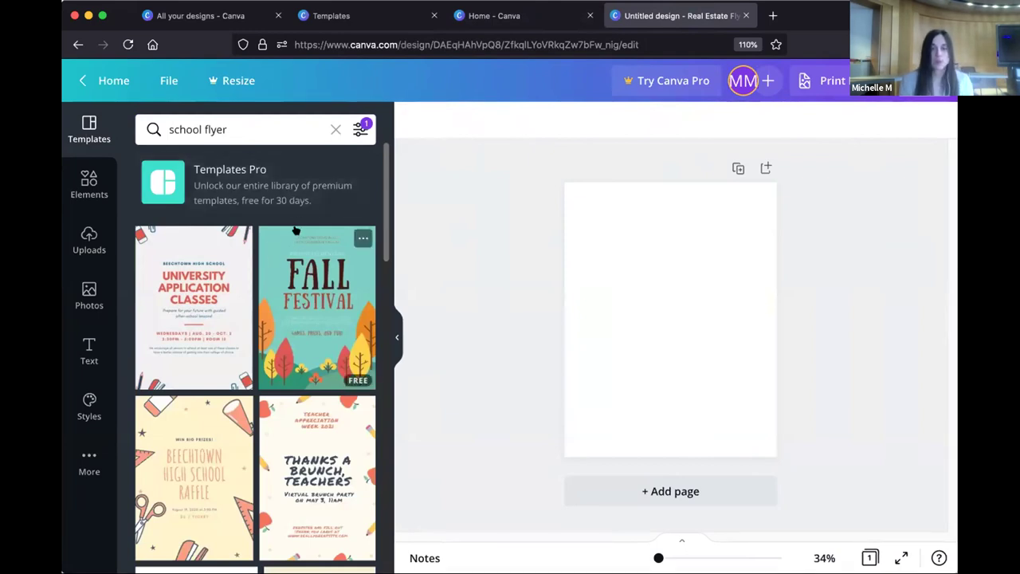
Step: Look through the school flyer templates for a suitable design
{"action": "scroll", "coordinate": [296, 231], "scroll_direction": "down", "scroll_amount": 2}
{"action": "scroll", "coordinate": [295, 233], "scroll_direction": "down", "scroll_amount": 2}
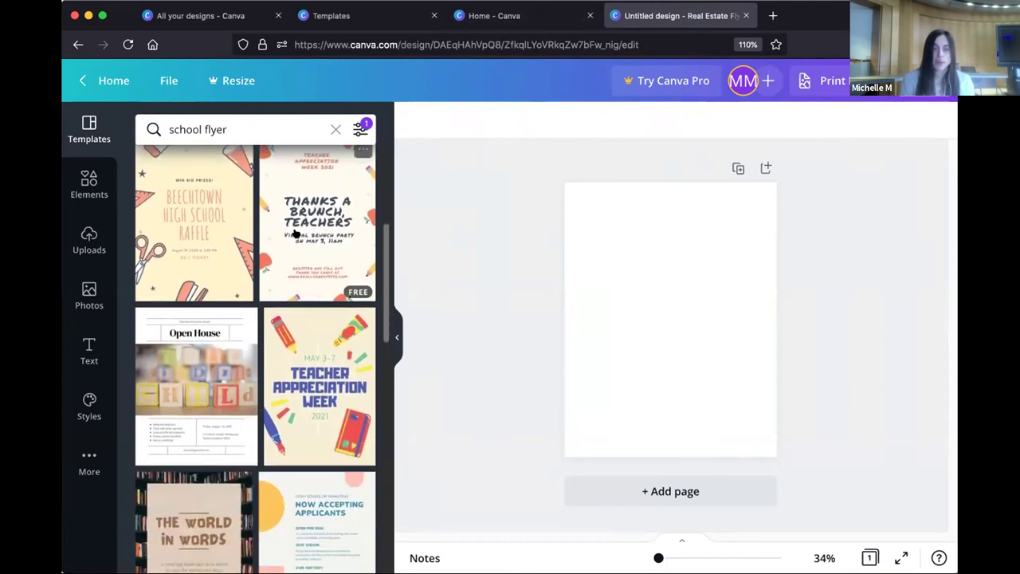
{"action": "scroll", "coordinate": [295, 232], "scroll_direction": "down", "scroll_amount": 7}
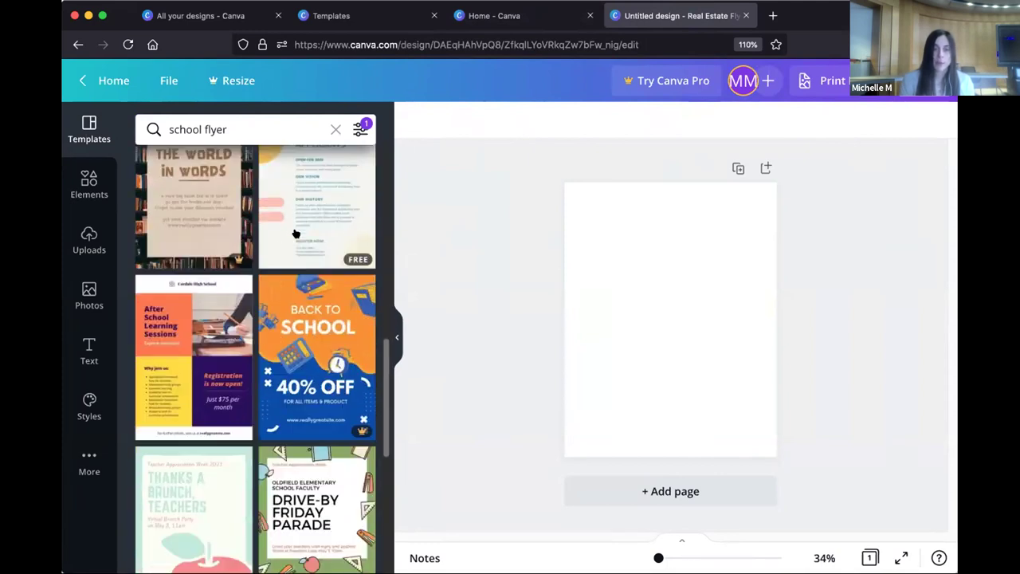
{"action": "scroll", "coordinate": [296, 232], "scroll_direction": "down", "scroll_amount": 4}
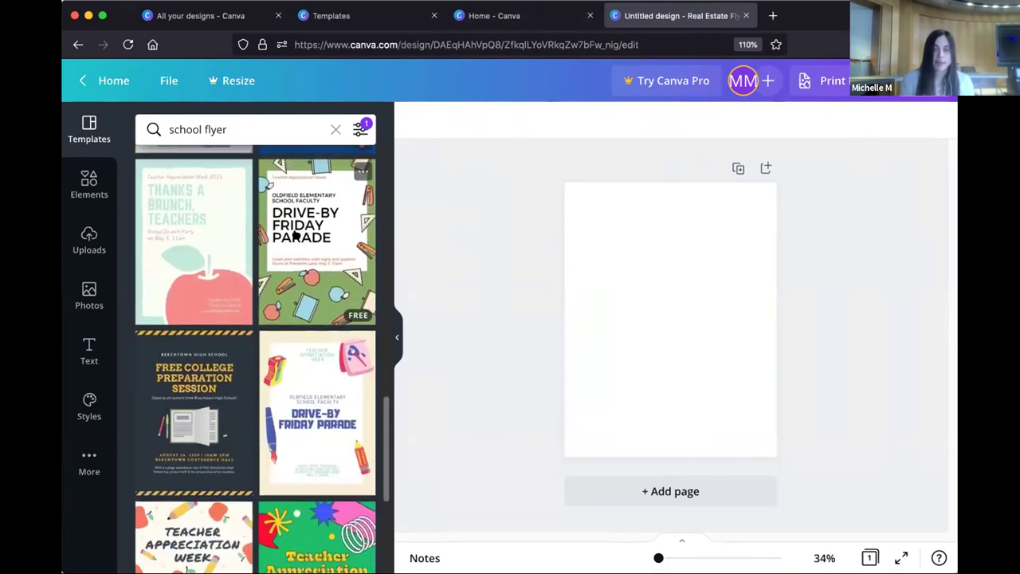
{"action": "scroll", "coordinate": [296, 235], "scroll_direction": "down", "scroll_amount": 2}
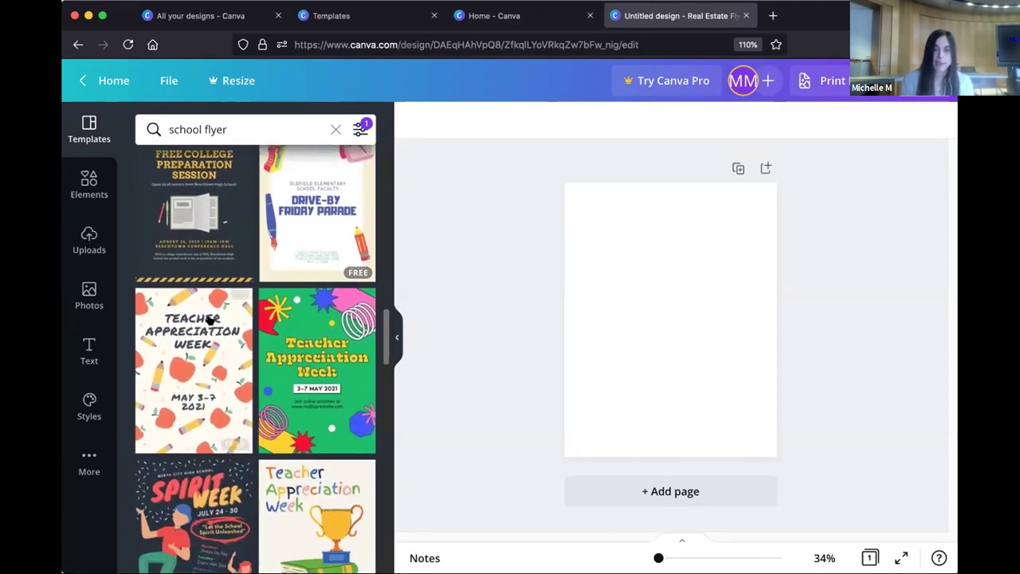
{"action": "scroll", "coordinate": [261, 320], "scroll_direction": "down", "scroll_amount": 4}
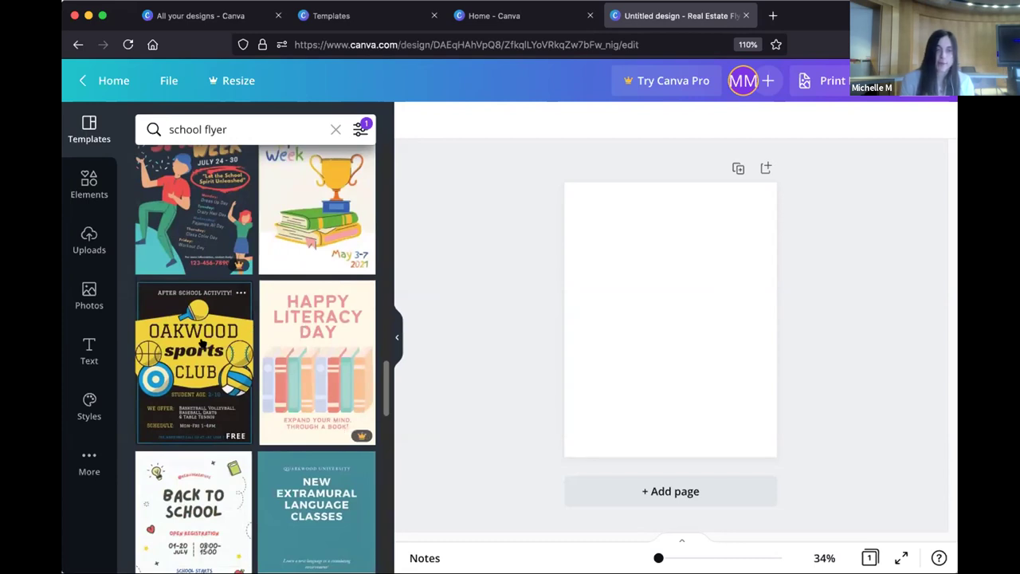
{"action": "scroll", "coordinate": [206, 344], "scroll_direction": "down", "scroll_amount": 2}
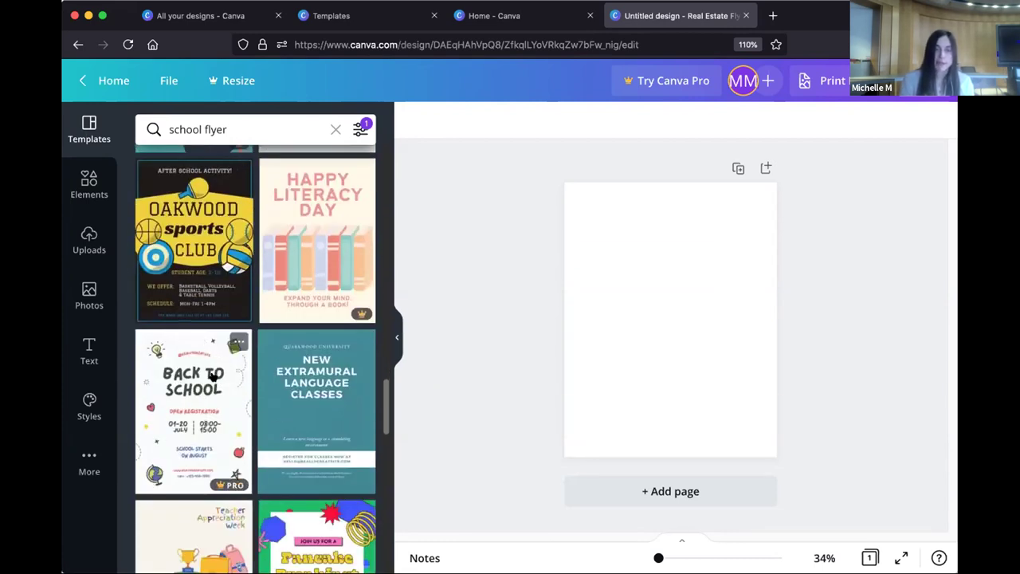
{"action": "scroll", "coordinate": [210, 376], "scroll_direction": "up", "scroll_amount": 2}
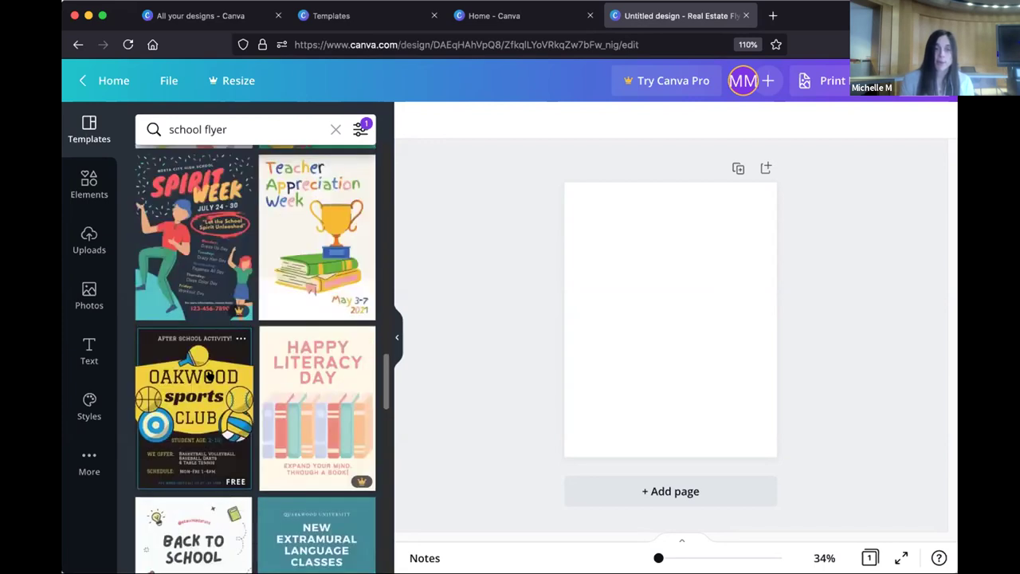
{"action": "scroll", "coordinate": [210, 376], "scroll_direction": "up", "scroll_amount": 10}
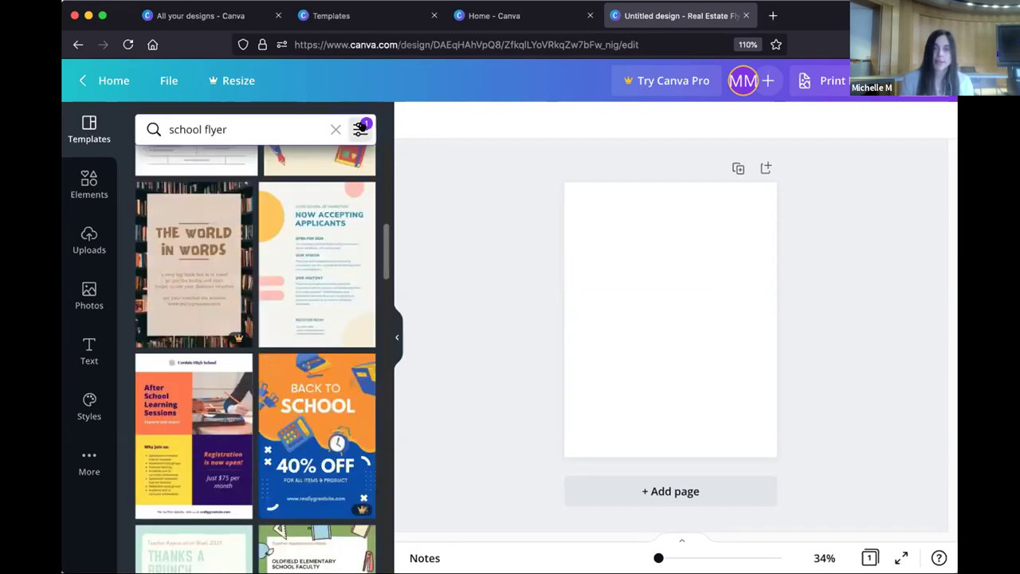
Step: Filter the school flyer templates by the Free price option
{"action": "left_click", "coordinate": [360, 129]}
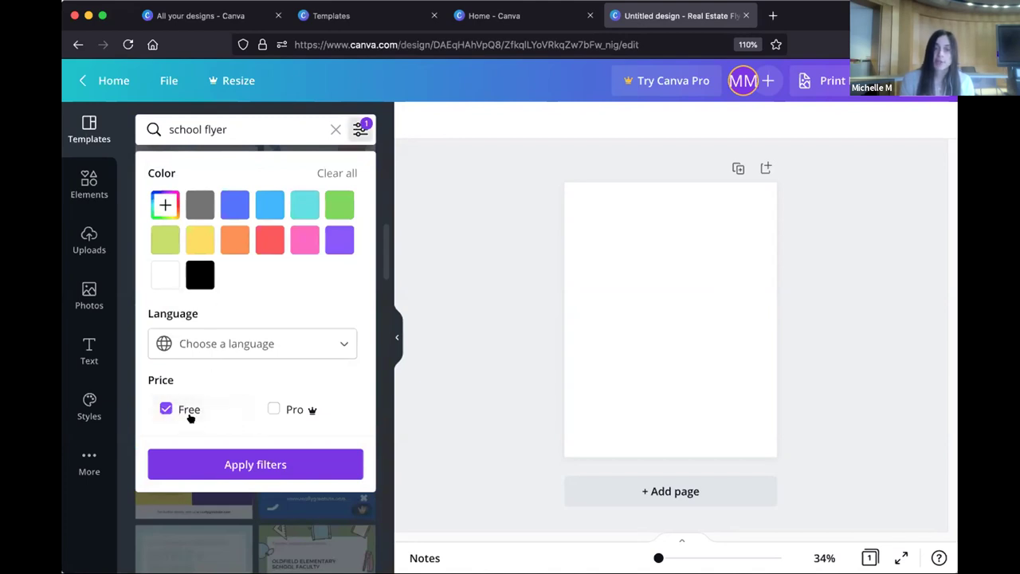
{"action": "left_click", "coordinate": [220, 465]}
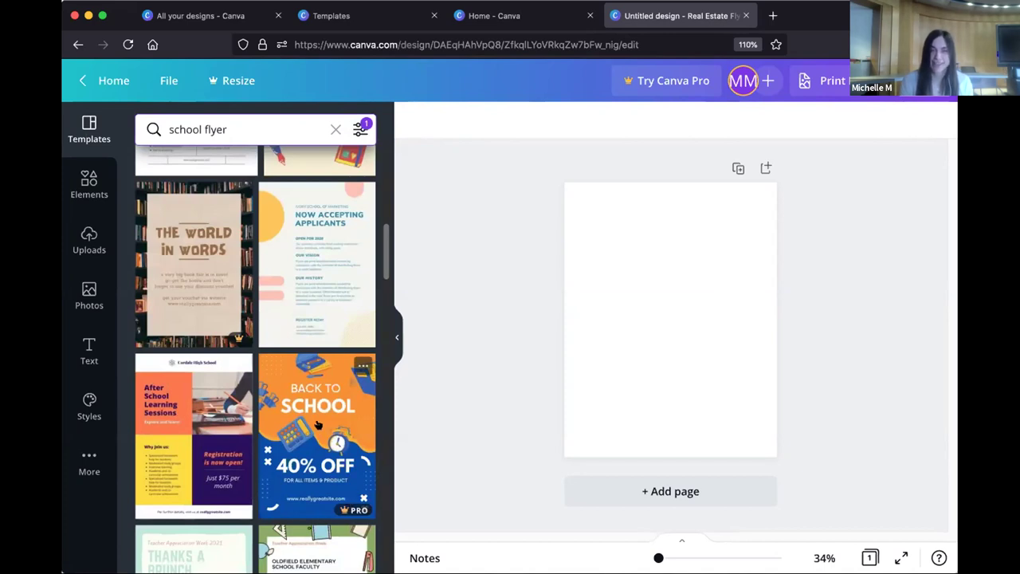
{"action": "scroll", "coordinate": [315, 396], "scroll_direction": "up", "scroll_amount": 5}
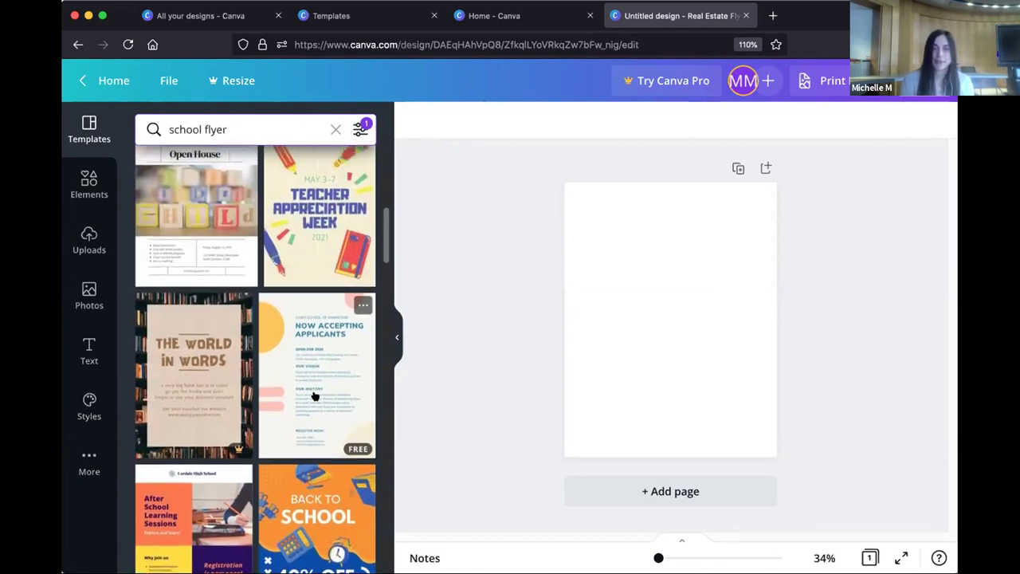
{"action": "scroll", "coordinate": [314, 396], "scroll_direction": "up", "scroll_amount": 3}
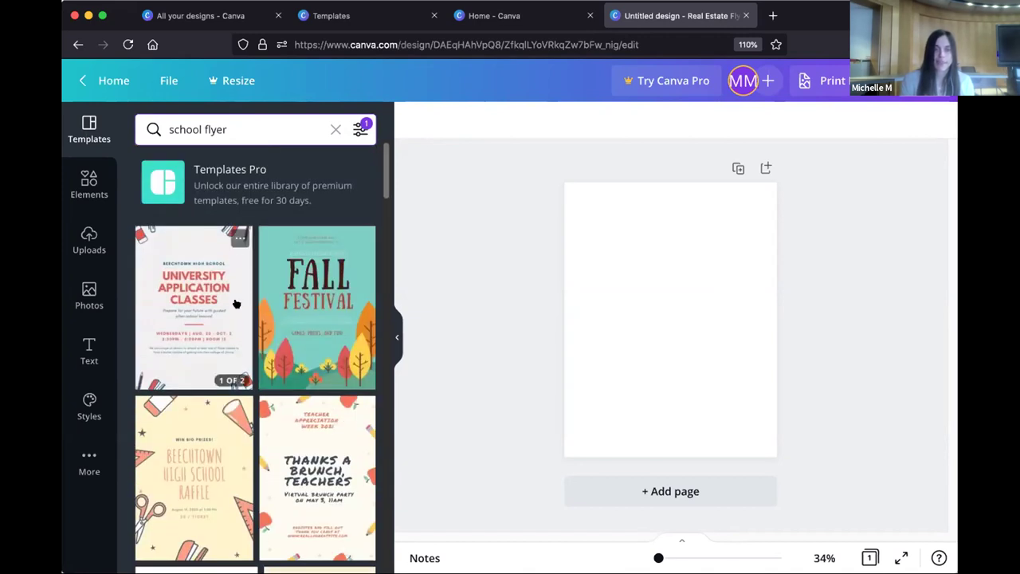
Step: Apply both pages of the Red Grid Class Flyer template to the blank flyer and review them
{"action": "left_click", "coordinate": [193, 277]}
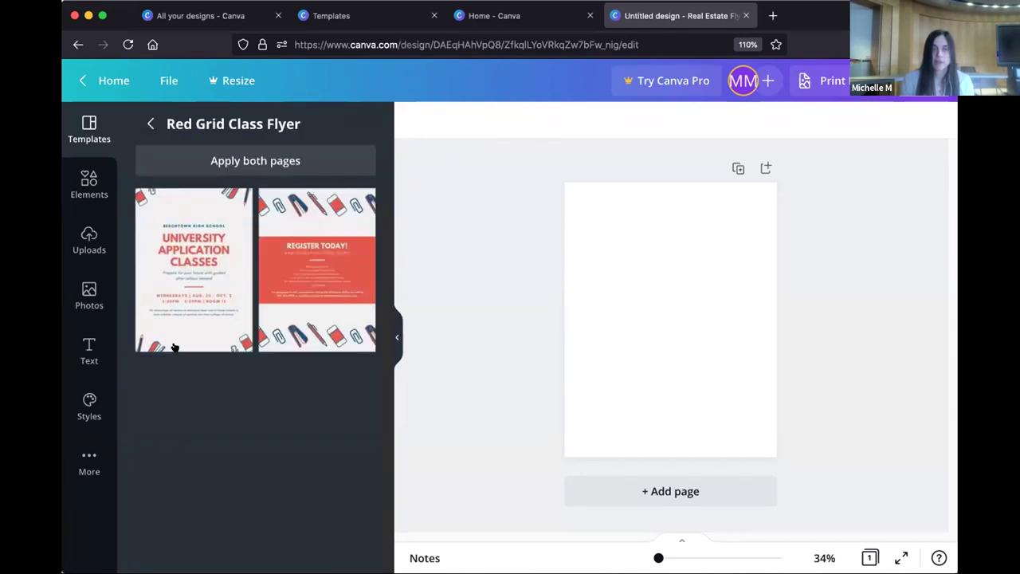
{"action": "left_click", "coordinate": [181, 267]}
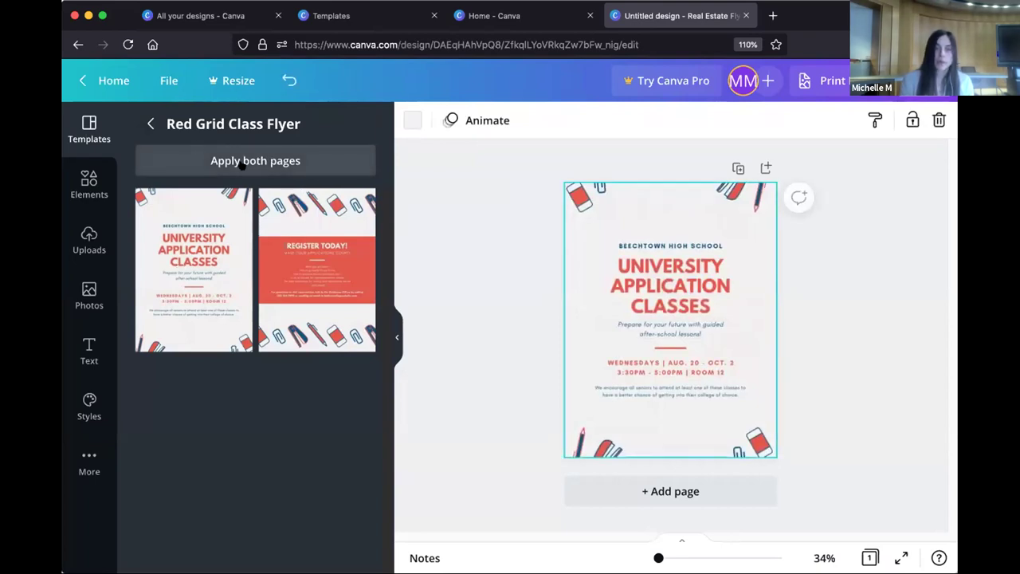
{"action": "left_click", "coordinate": [264, 157]}
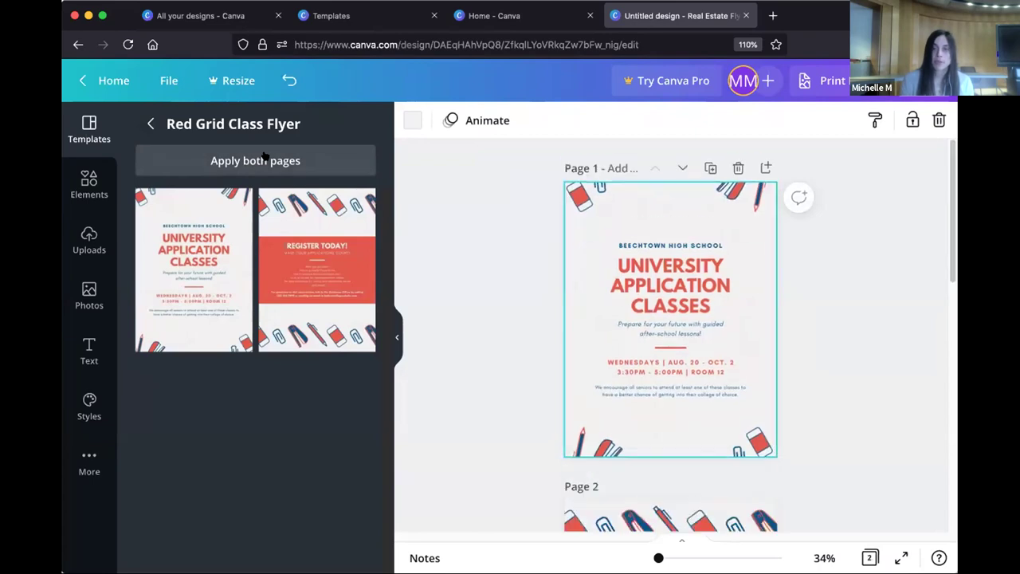
{"action": "scroll", "coordinate": [519, 342], "scroll_direction": "down", "scroll_amount": 1}
{"action": "scroll", "coordinate": [519, 341], "scroll_direction": "down", "scroll_amount": 3}
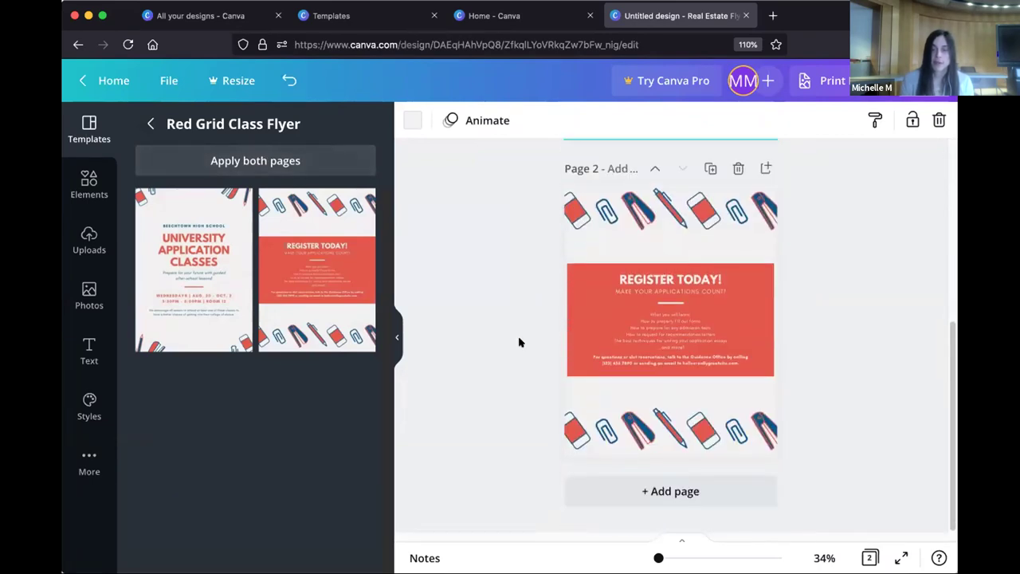
{"action": "scroll", "coordinate": [519, 342], "scroll_direction": "up", "scroll_amount": 5}
{"action": "scroll", "coordinate": [518, 342], "scroll_direction": "up", "scroll_amount": 2}
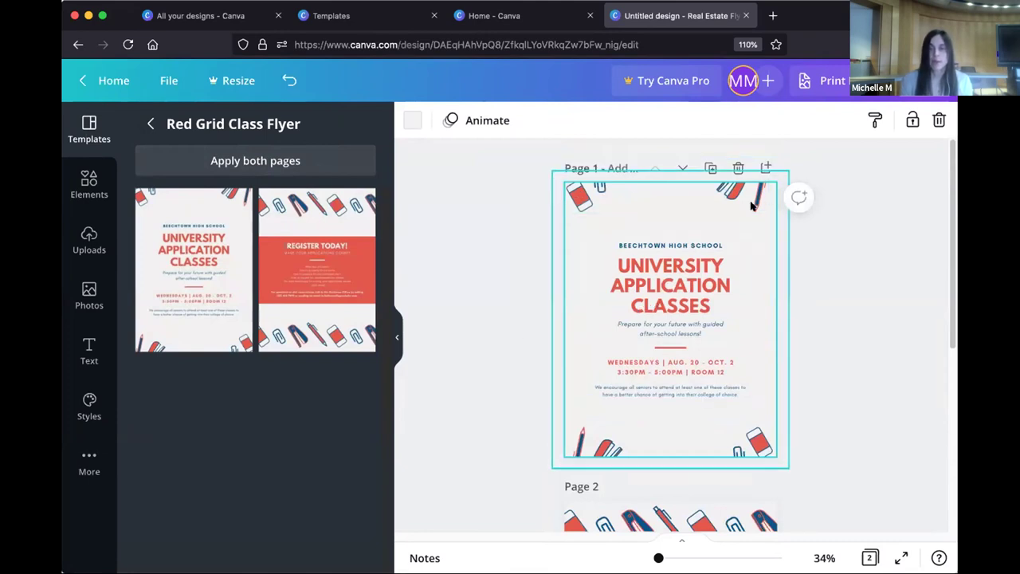
Step: Examine the editing options of the "University Application Classes" heading and of the grouped school supplies above it on page 1
{"action": "double_click", "coordinate": [699, 296]}
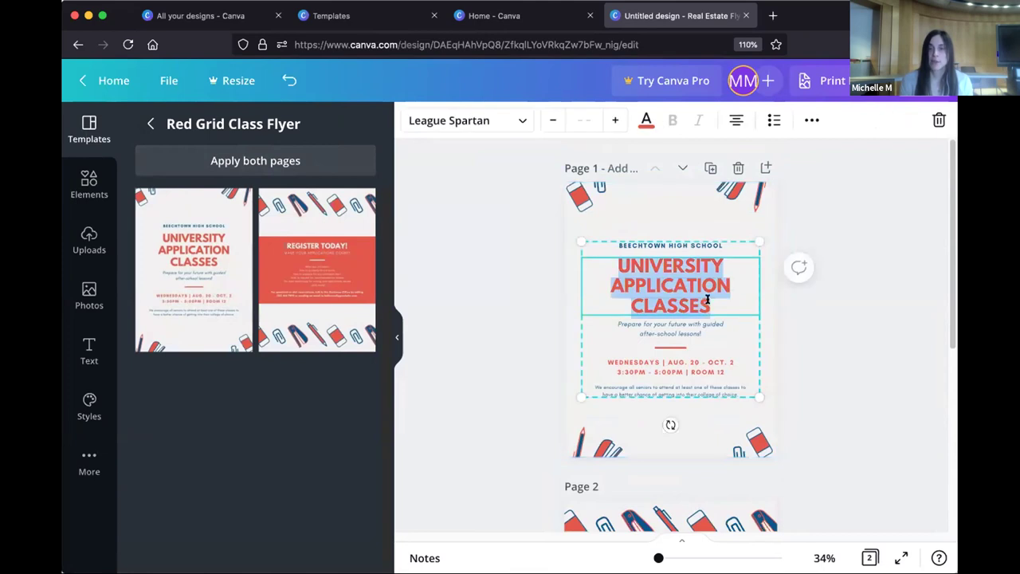
{"action": "left_click_drag", "start_coordinate": [708, 304], "coordinate": [617, 275]}
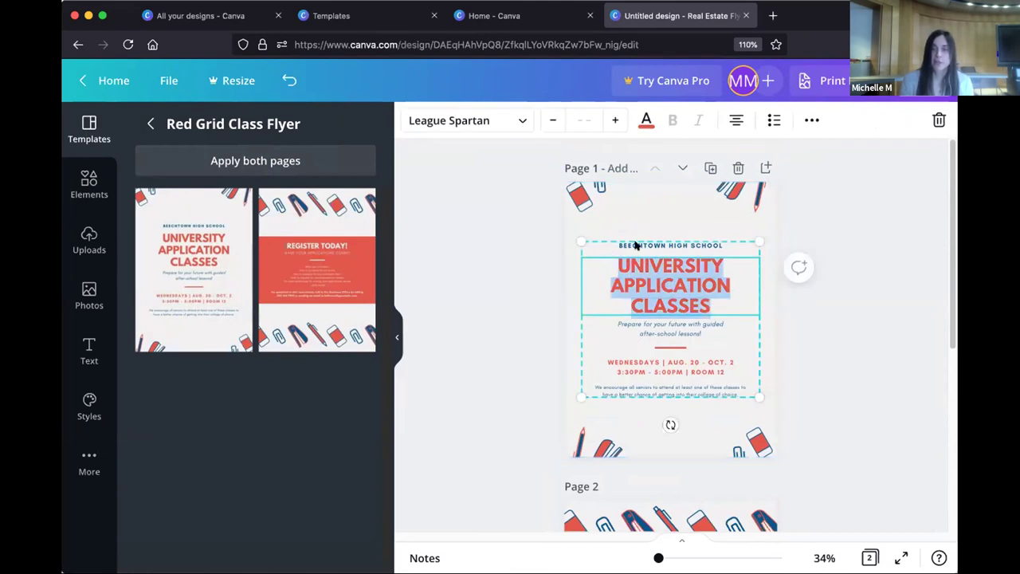
{"action": "left_click", "coordinate": [514, 229]}
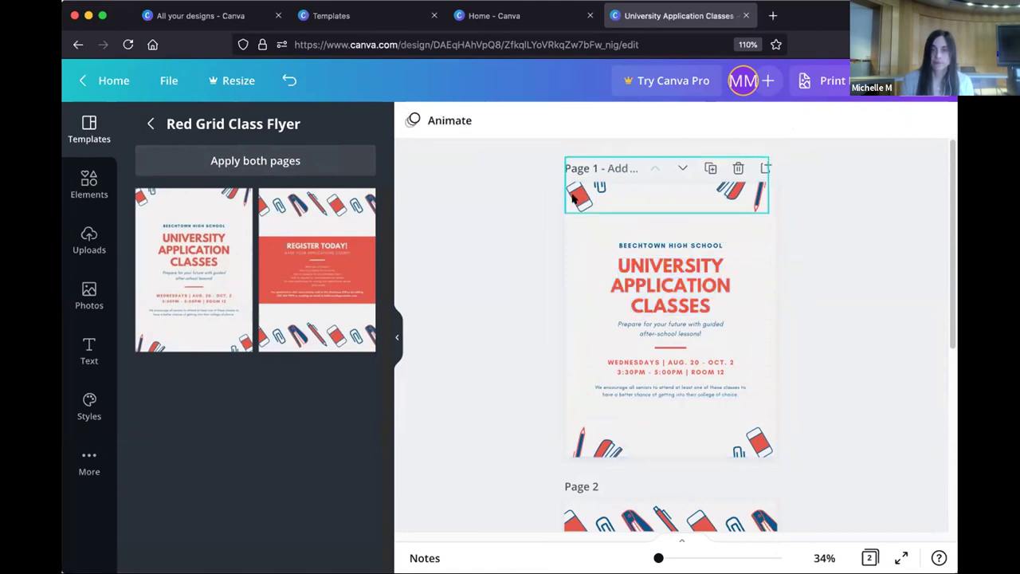
{"action": "left_click", "coordinate": [571, 198]}
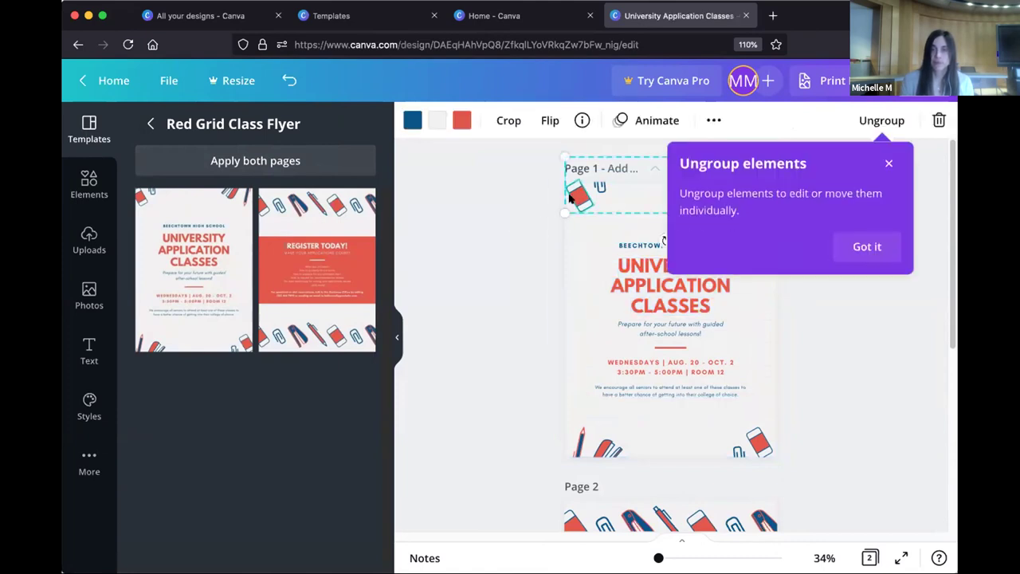
{"action": "left_click", "coordinate": [887, 162]}
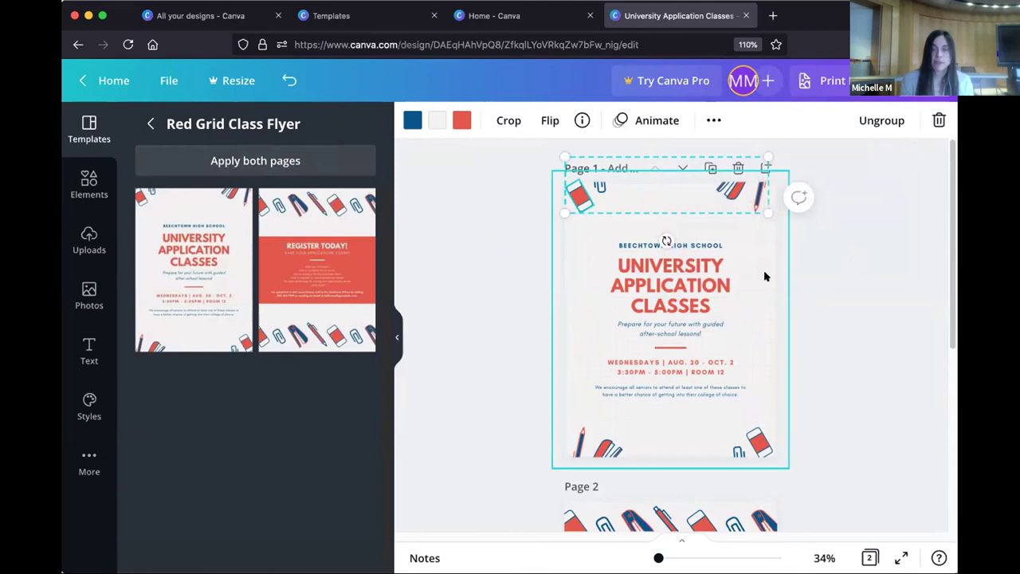
{"action": "double_click", "coordinate": [675, 285]}
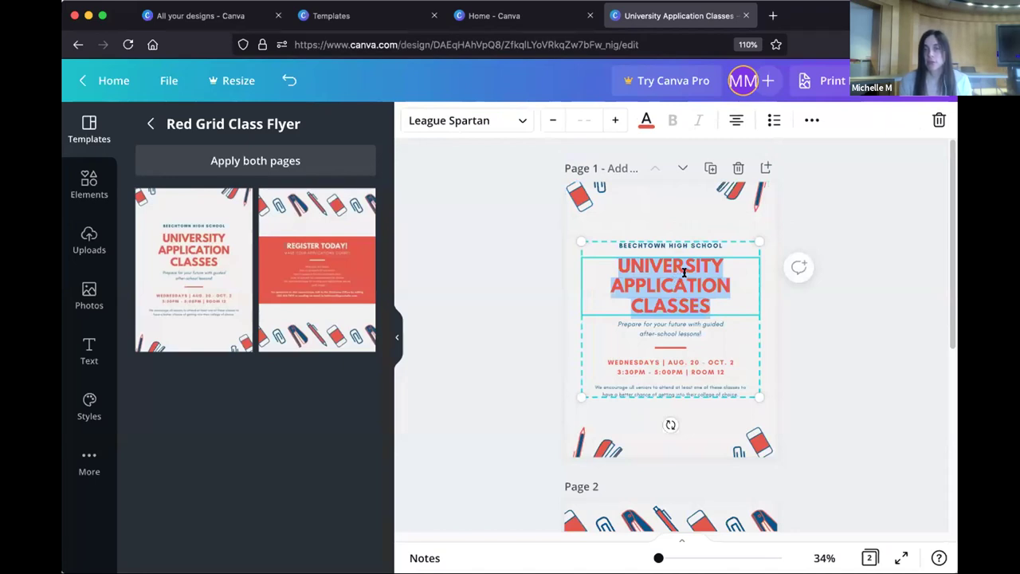
Step: Recolor the red part of page 1's upper eraser to the default orange and change that red to orange in graphics across all pages
{"action": "left_click", "coordinate": [578, 197]}
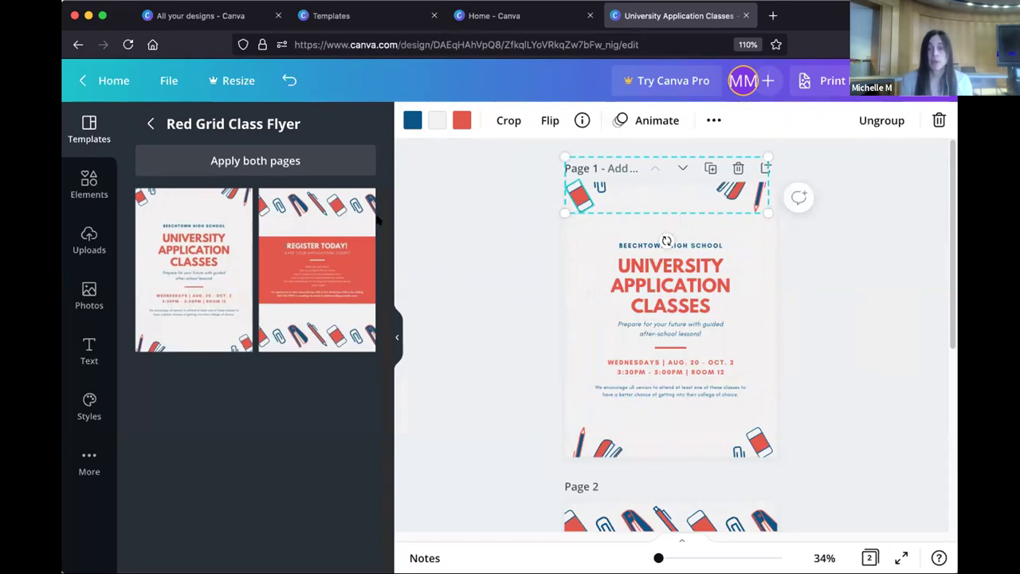
{"action": "left_click", "coordinate": [461, 120]}
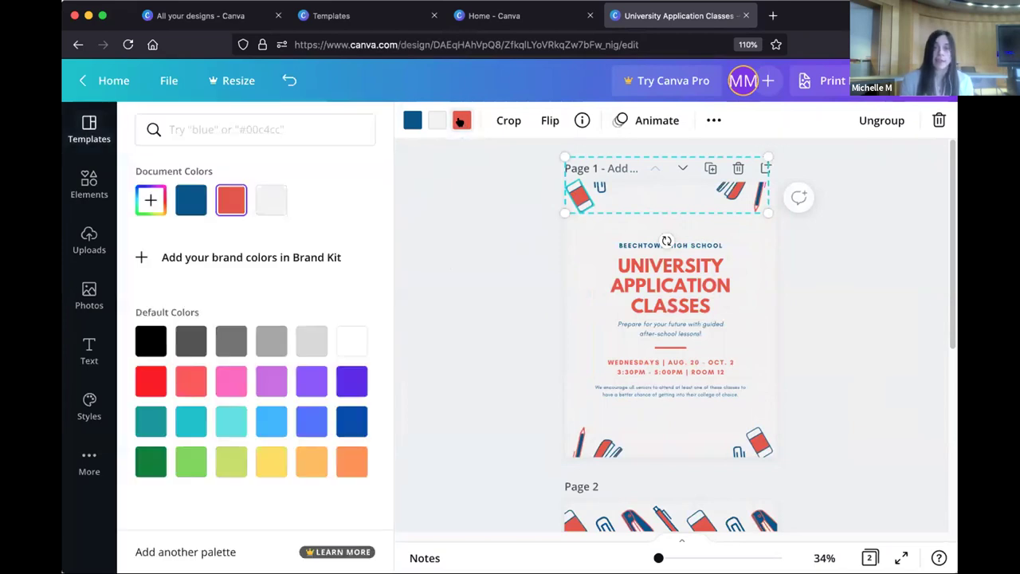
{"action": "left_click", "coordinate": [352, 463]}
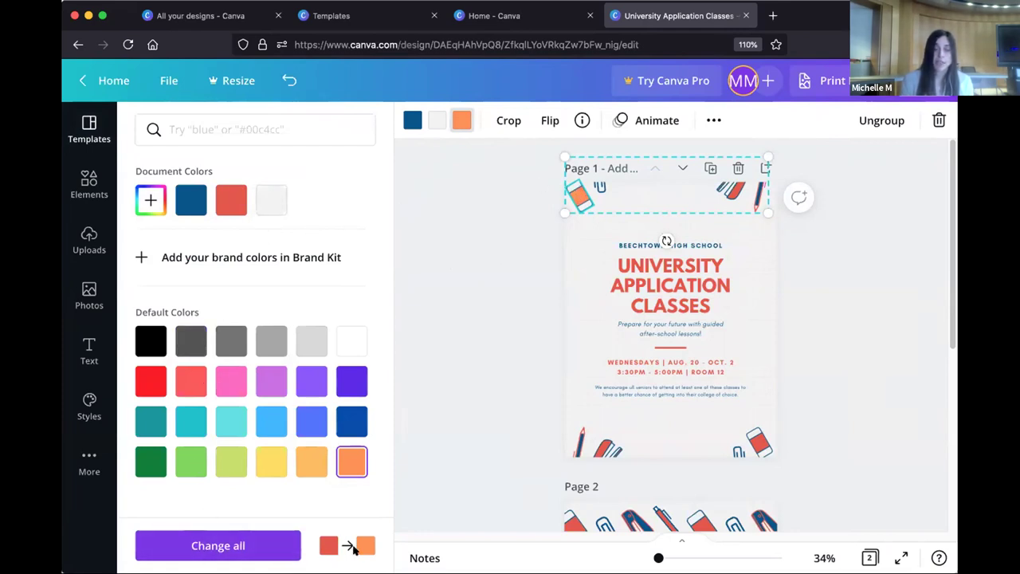
{"action": "left_click", "coordinate": [252, 548]}
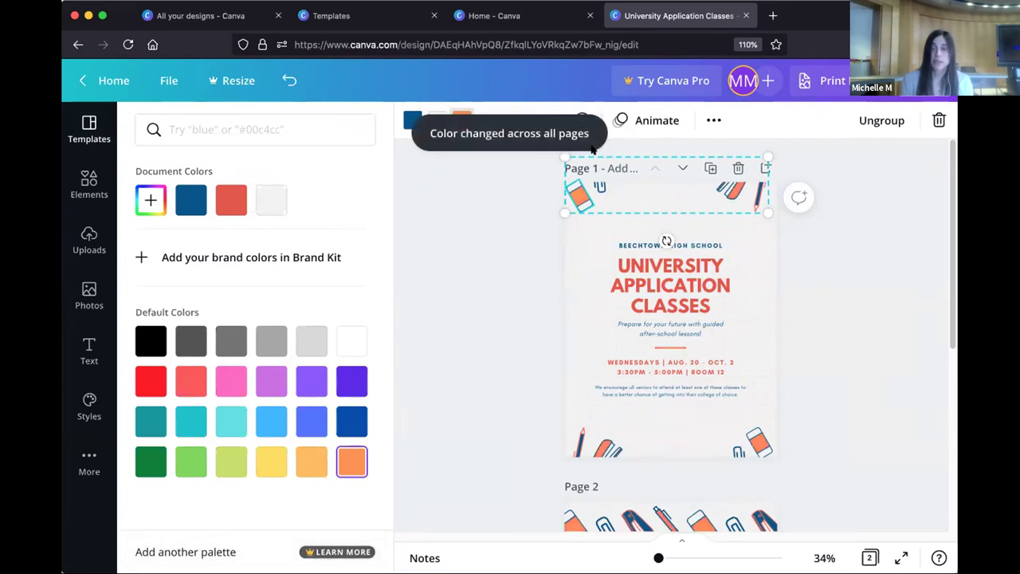
{"action": "left_click", "coordinate": [500, 399]}
{"action": "left_click", "coordinate": [515, 377]}
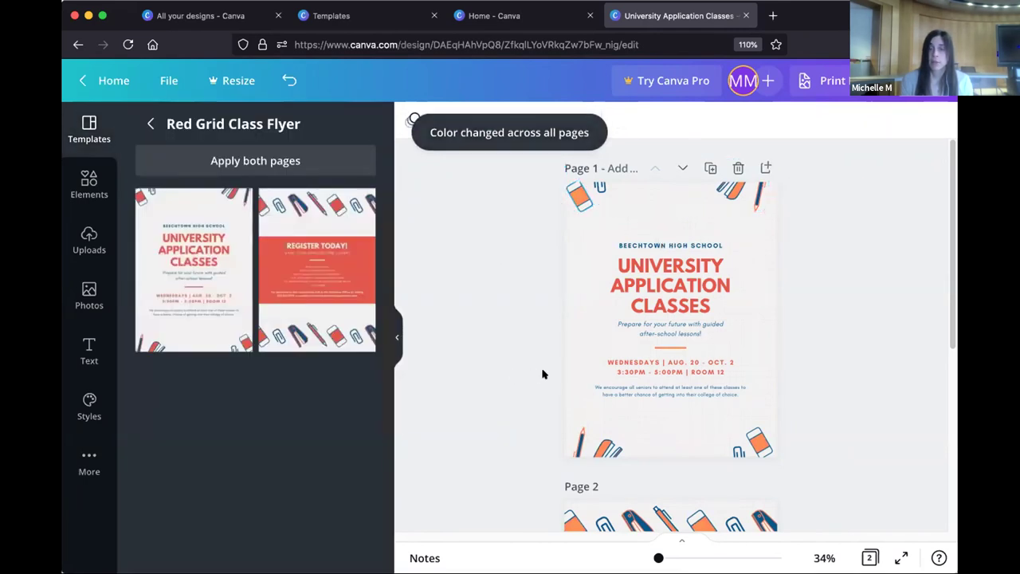
Step: Set the text color of the "University Application Classes" heading to the orange from the document colors
{"action": "double_click", "coordinate": [667, 287]}
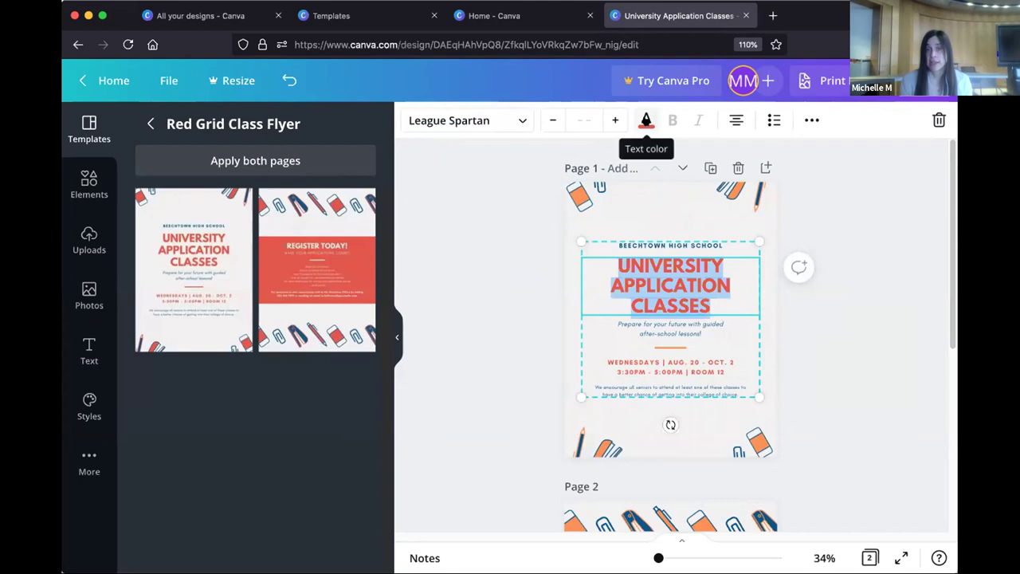
{"action": "left_click", "coordinate": [645, 120]}
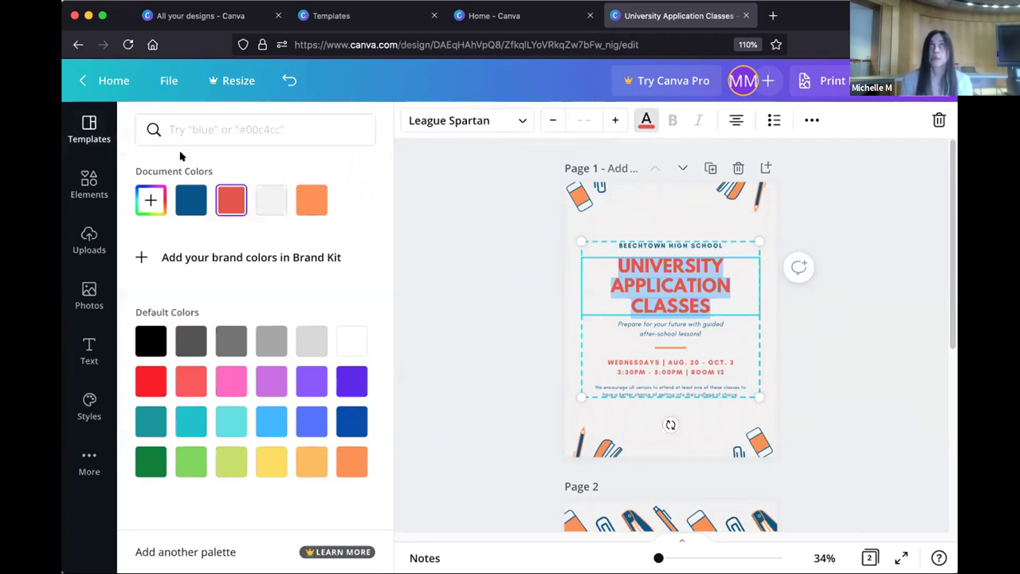
{"action": "left_click", "coordinate": [313, 197]}
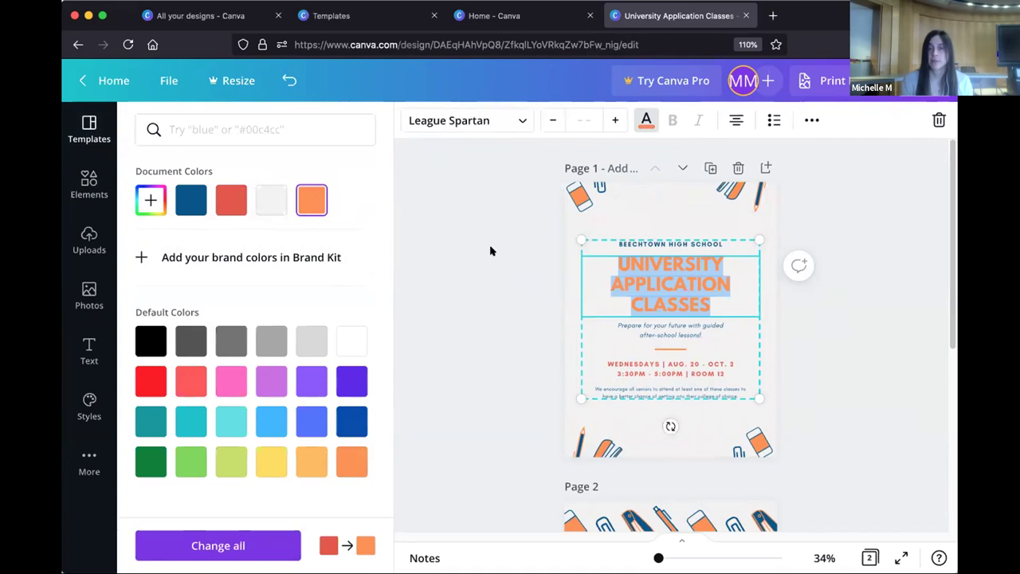
{"action": "double_click", "coordinate": [671, 299]}
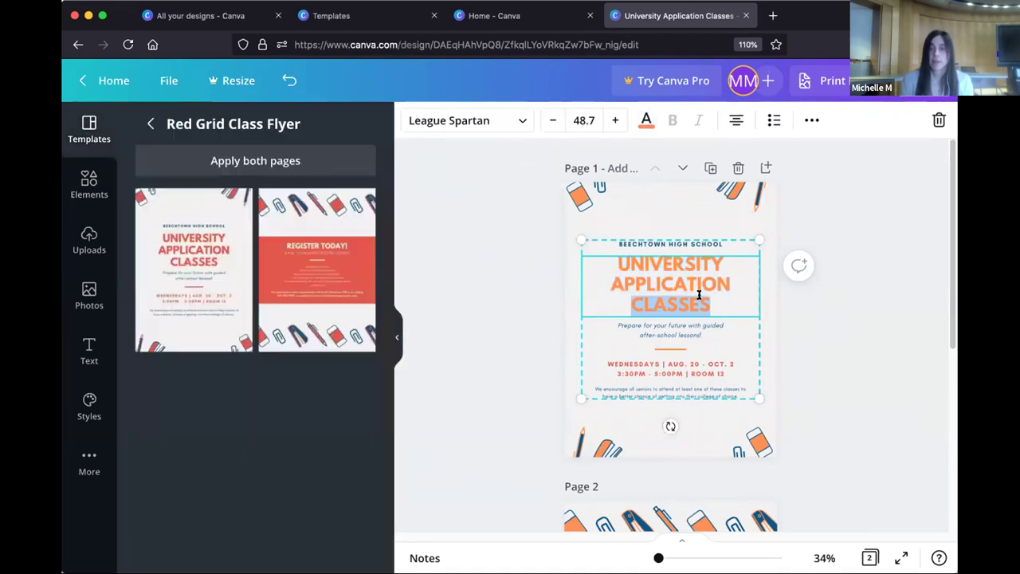
Step: Change the font of page 1's "University Application Classes" heading to Josefin Sans Regular
{"action": "left_click", "coordinate": [708, 287]}
{"action": "triple_click", "coordinate": [709, 284]}
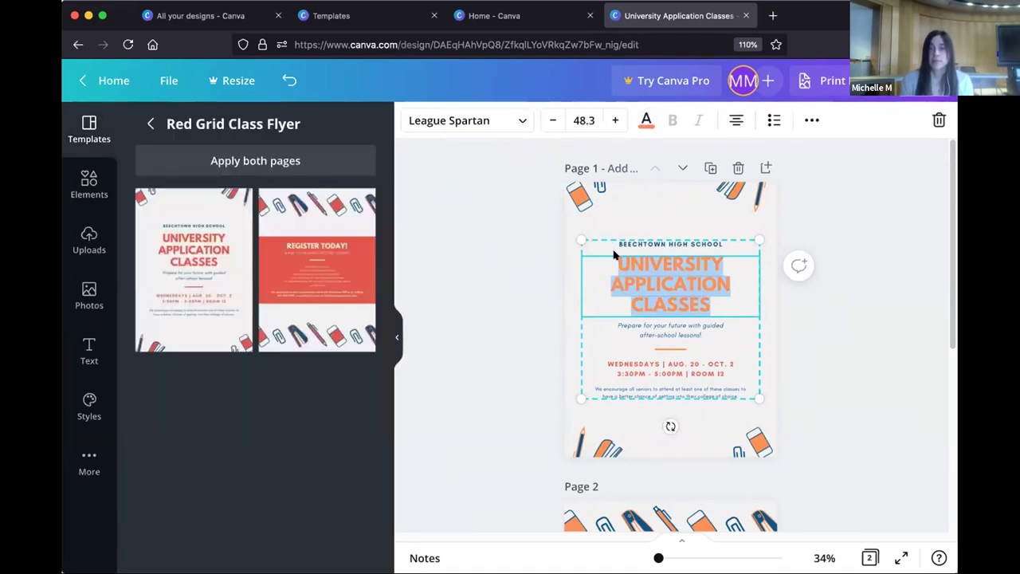
{"action": "left_click", "coordinate": [518, 121]}
{"action": "scroll", "coordinate": [239, 310], "scroll_direction": "down", "scroll_amount": 2}
{"action": "scroll", "coordinate": [245, 311], "scroll_direction": "down", "scroll_amount": 8}
{"action": "scroll", "coordinate": [251, 311], "scroll_direction": "down", "scroll_amount": 10}
{"action": "scroll", "coordinate": [251, 311], "scroll_direction": "down", "scroll_amount": 3}
{"action": "left_click", "coordinate": [258, 337]}
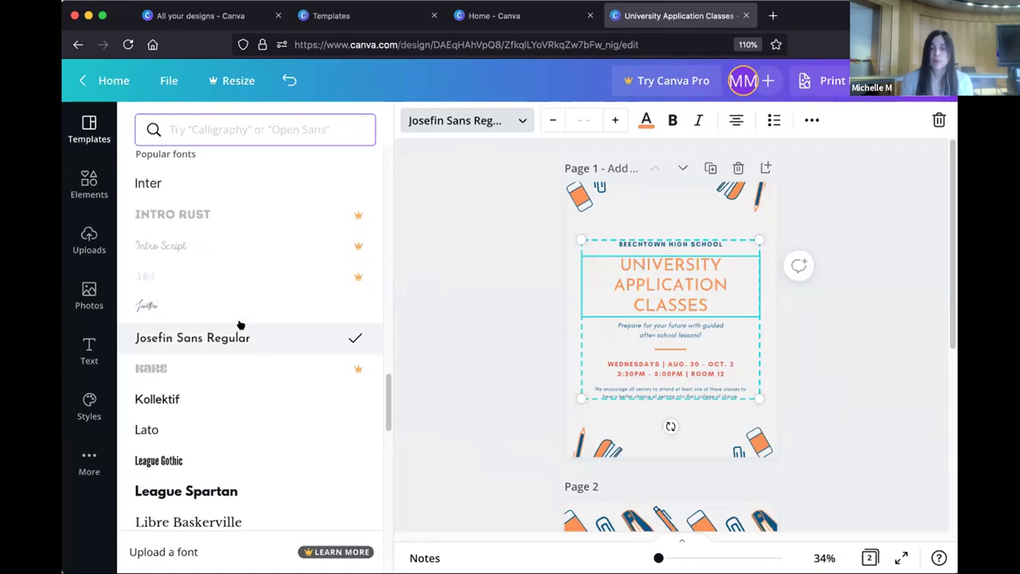
{"action": "left_click", "coordinate": [398, 200]}
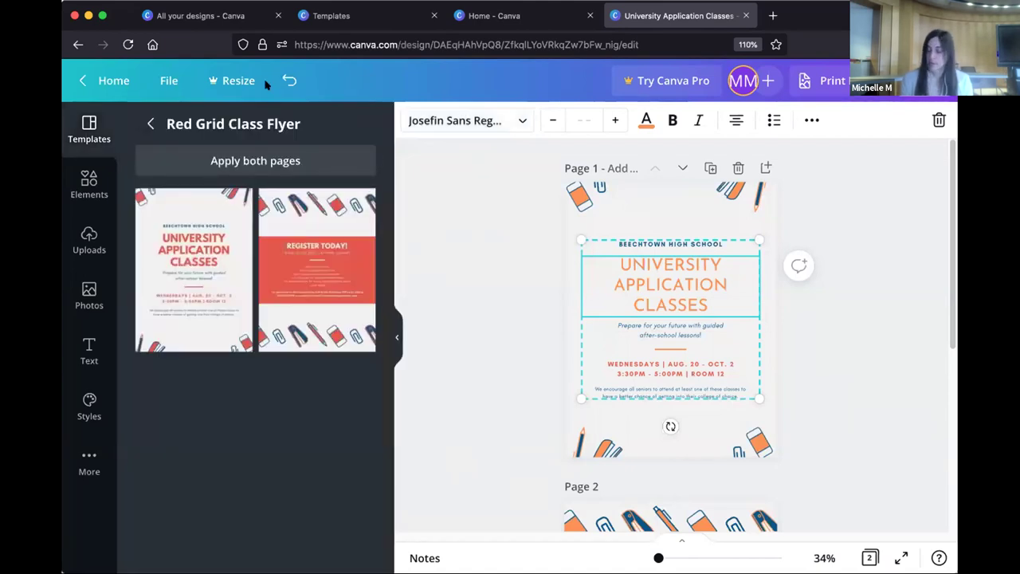
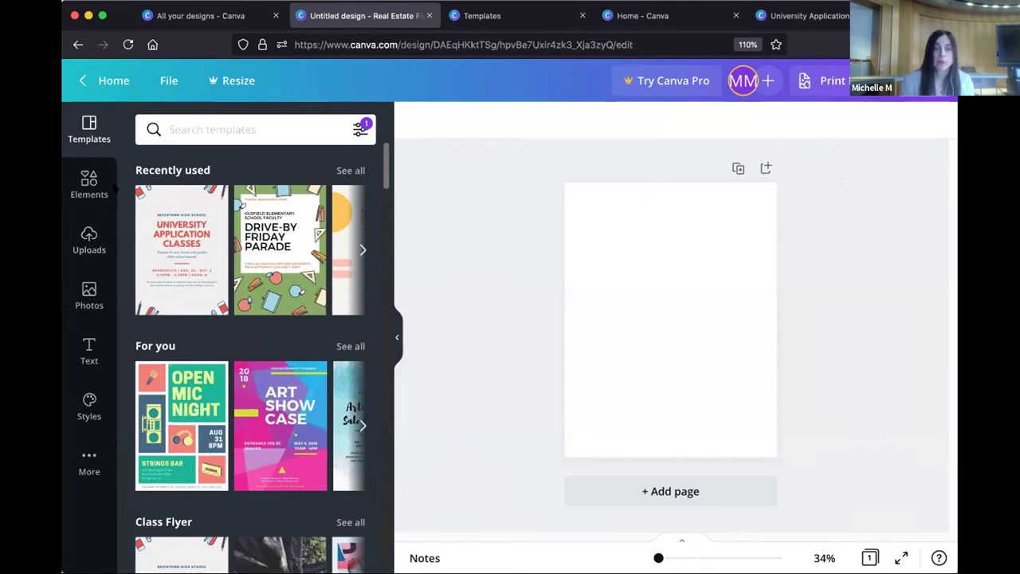
Step: Examine the ready-made style sets, color palettes and font pairings, and the additional content and apps offered for the blank flyer
{"action": "left_click", "coordinate": [89, 400]}
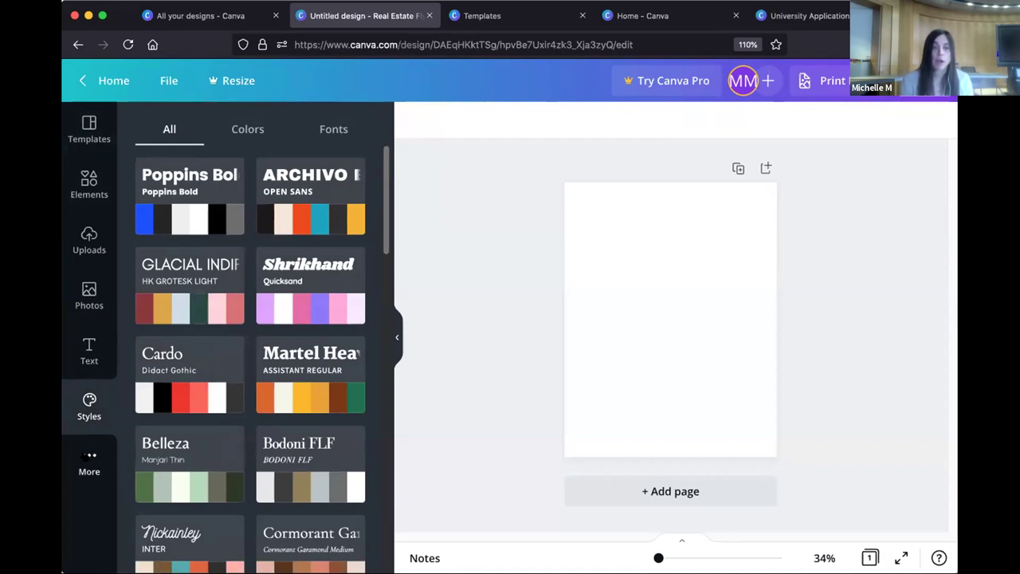
{"action": "left_click", "coordinate": [85, 457]}
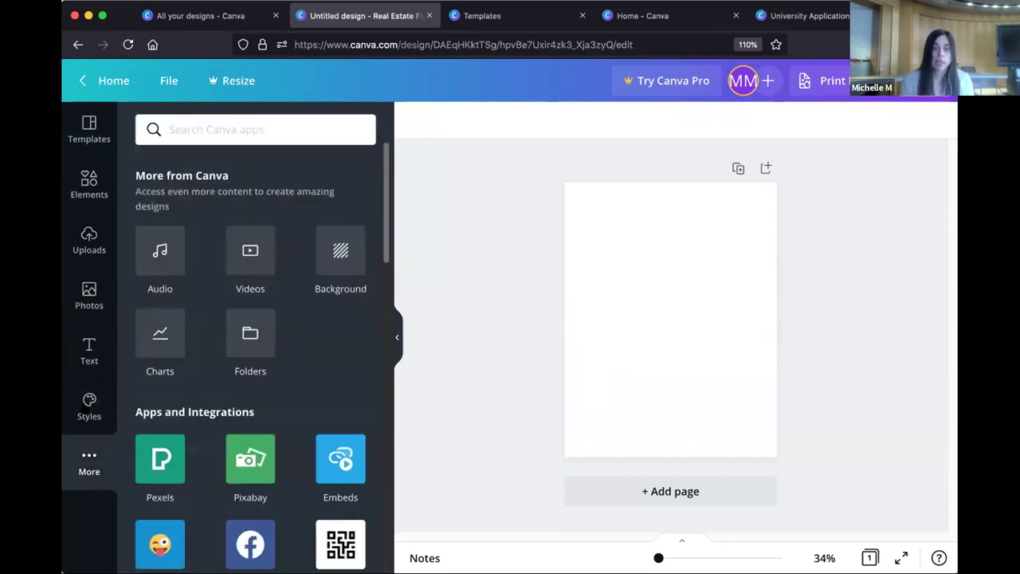
{"action": "left_click", "coordinate": [89, 405]}
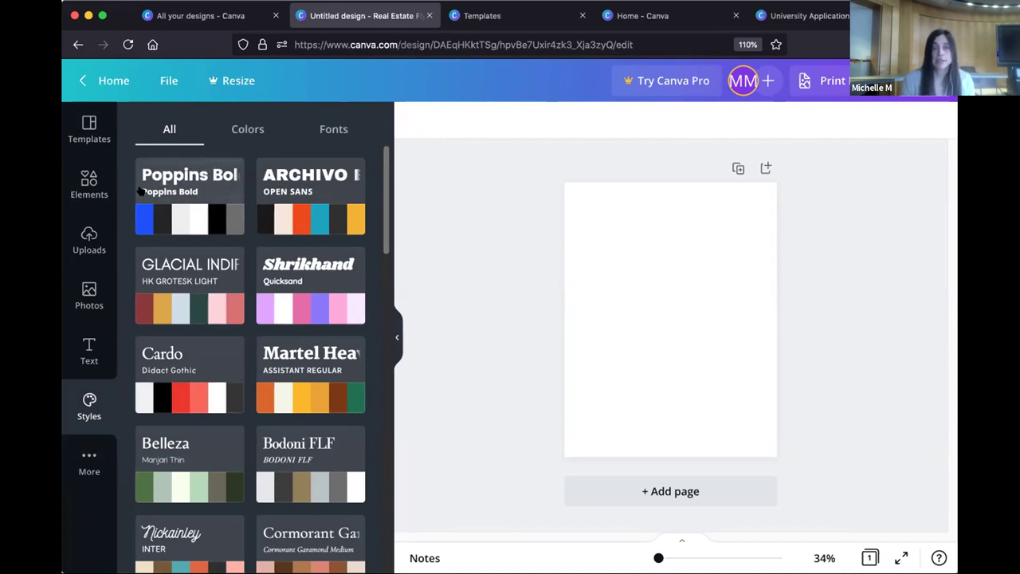
{"action": "left_click", "coordinate": [247, 129]}
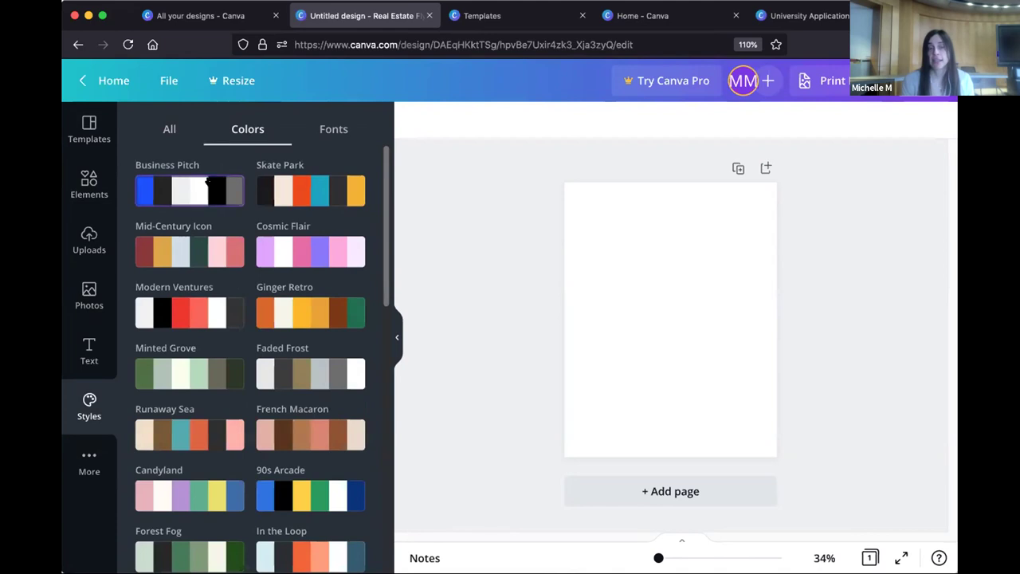
{"action": "left_click", "coordinate": [333, 129]}
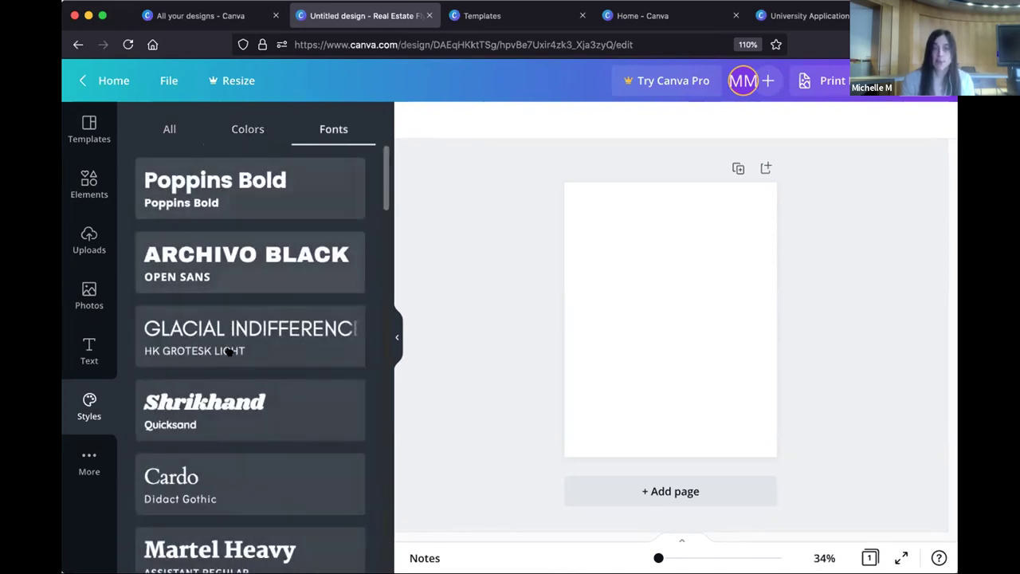
Step: Apply the Punk's Not Dead color palette to the blank flyer page
{"action": "left_click", "coordinate": [250, 132]}
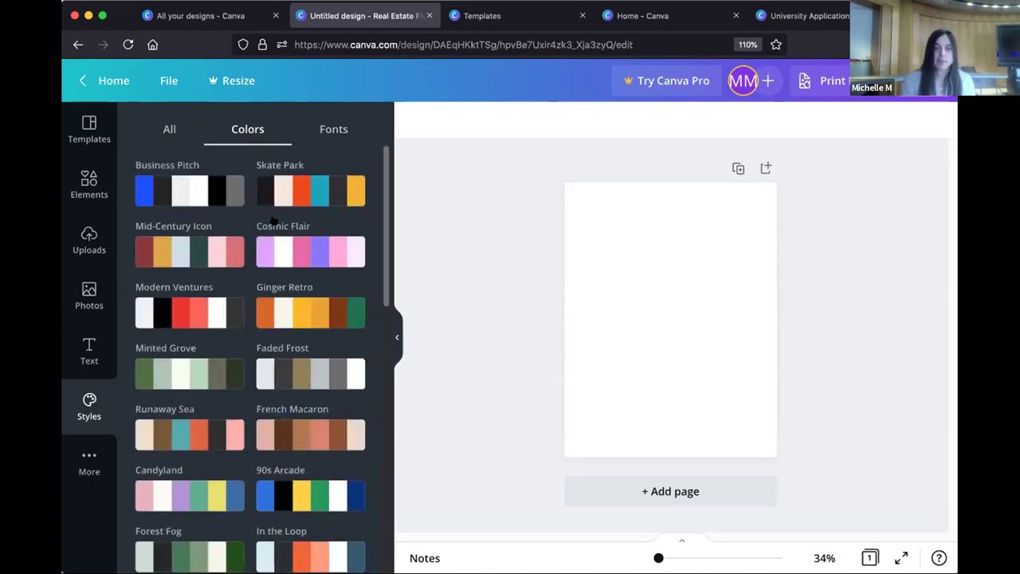
{"action": "scroll", "coordinate": [318, 275], "scroll_direction": "down", "scroll_amount": 5}
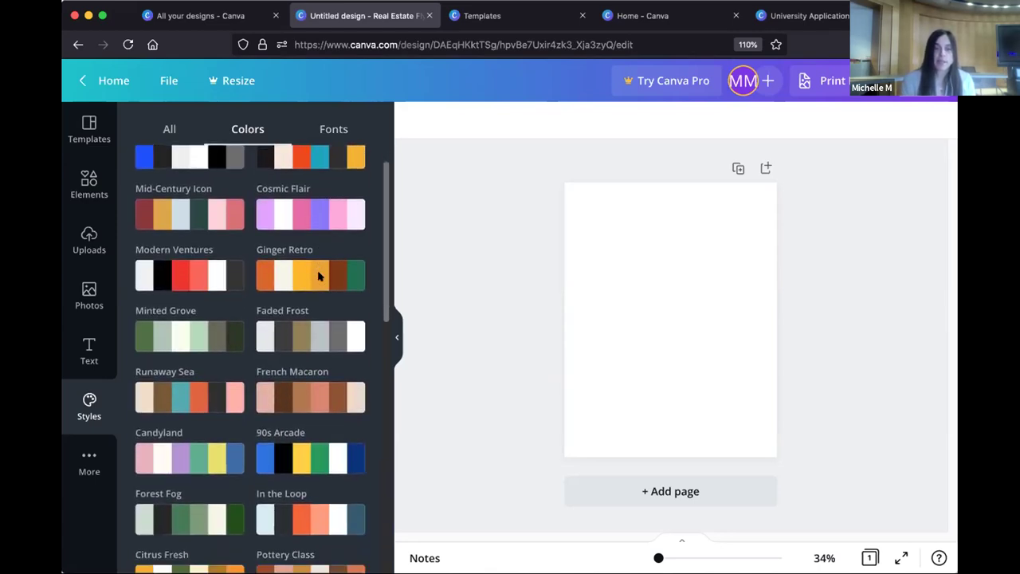
{"action": "scroll", "coordinate": [318, 275], "scroll_direction": "down", "scroll_amount": 5}
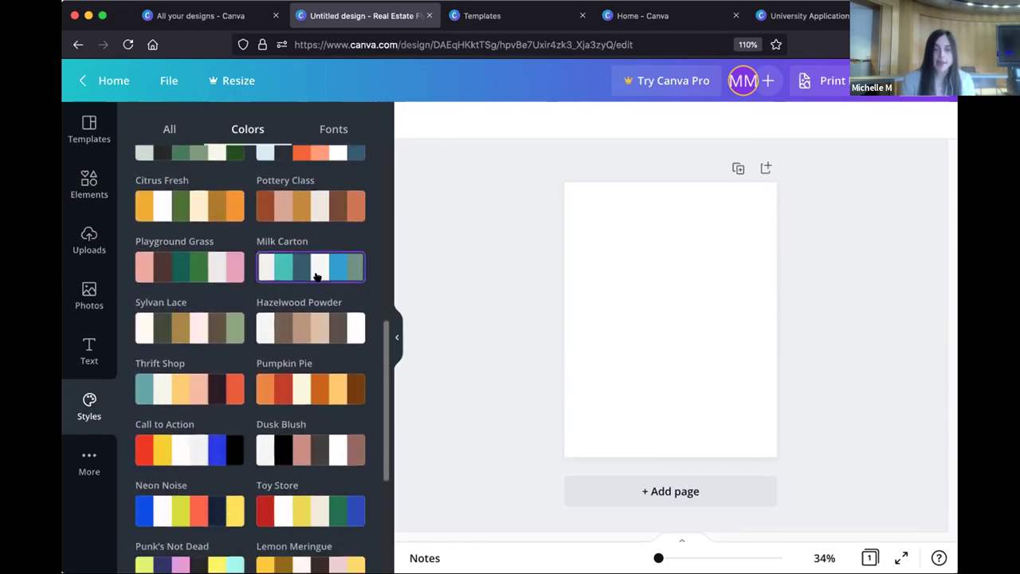
{"action": "scroll", "coordinate": [315, 278], "scroll_direction": "down", "scroll_amount": 1}
{"action": "scroll", "coordinate": [296, 292], "scroll_direction": "down", "scroll_amount": 1}
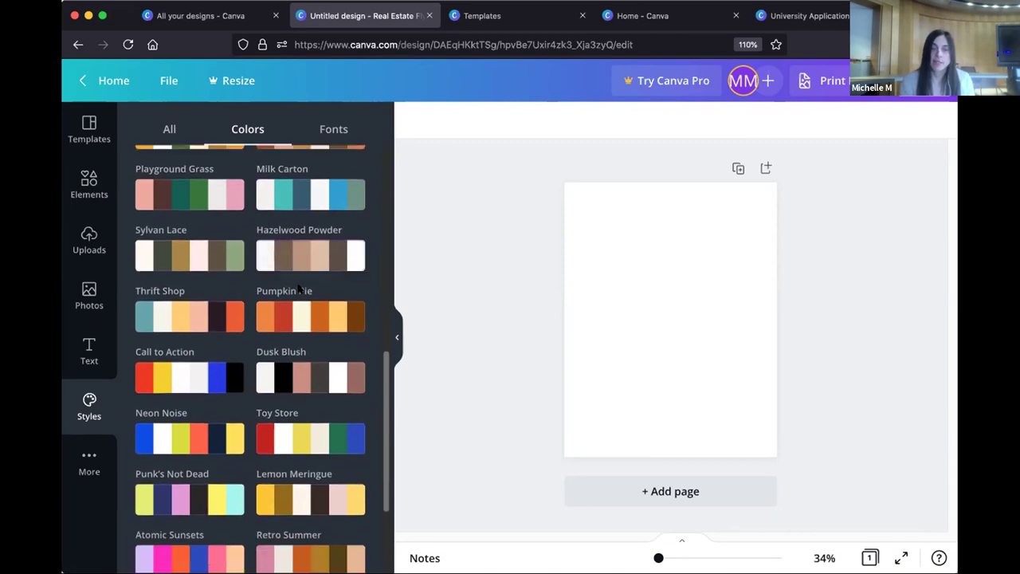
{"action": "scroll", "coordinate": [191, 338], "scroll_direction": "down", "scroll_amount": 3}
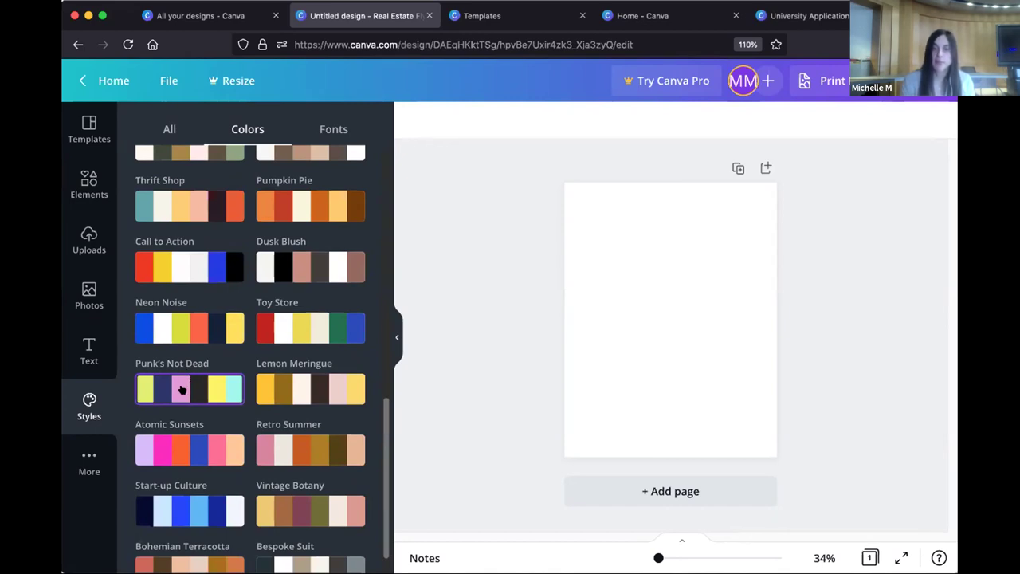
{"action": "left_click", "coordinate": [181, 388]}
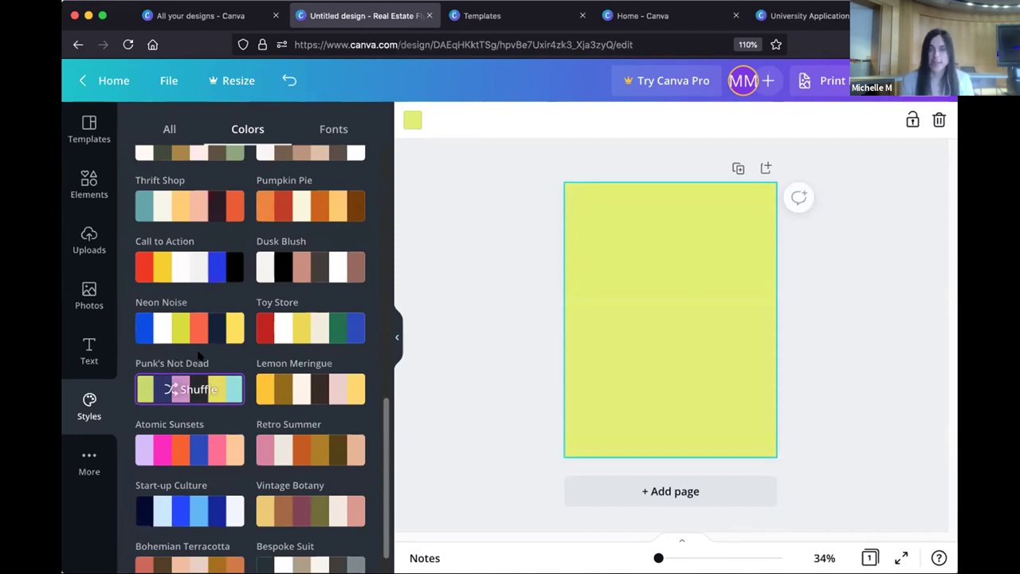
Step: Shuffle the Punk's Not Dead colors on the page background until it is yellow-green again
{"action": "scroll", "coordinate": [341, 311], "scroll_direction": "up", "scroll_amount": 6}
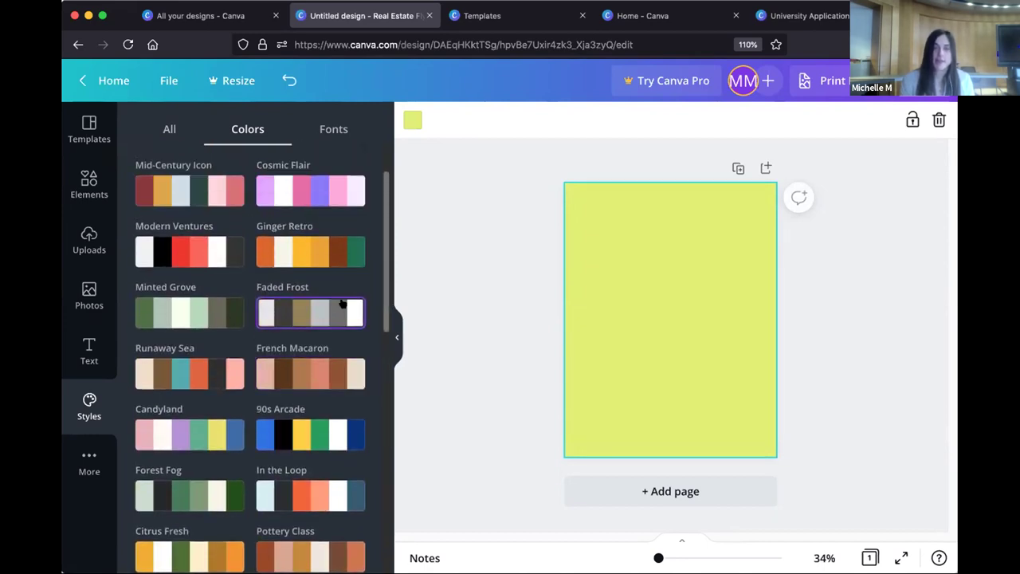
{"action": "scroll", "coordinate": [335, 309], "scroll_direction": "down", "scroll_amount": 5}
{"action": "scroll", "coordinate": [329, 309], "scroll_direction": "down", "scroll_amount": 3}
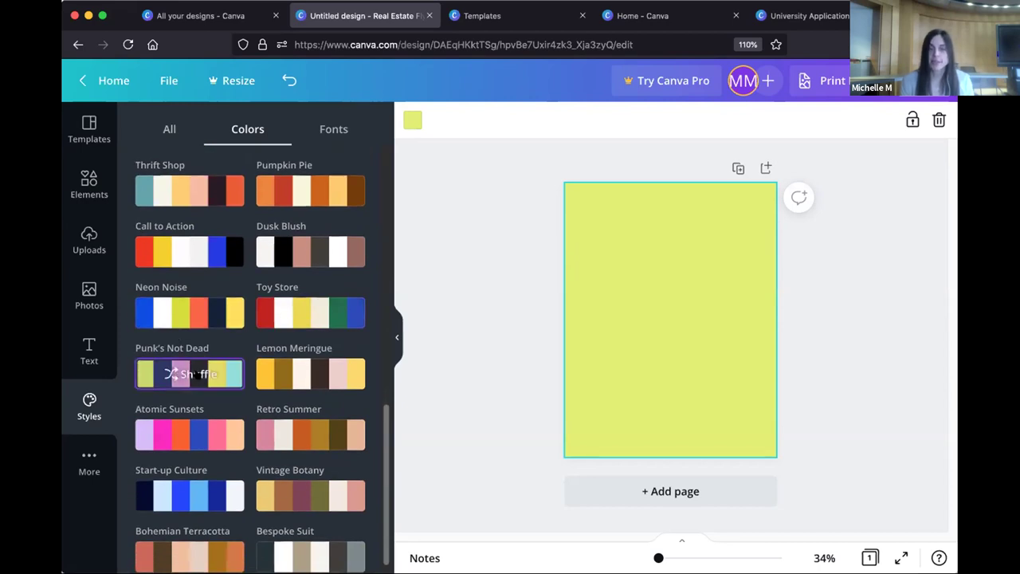
{"action": "left_click", "coordinate": [197, 374]}
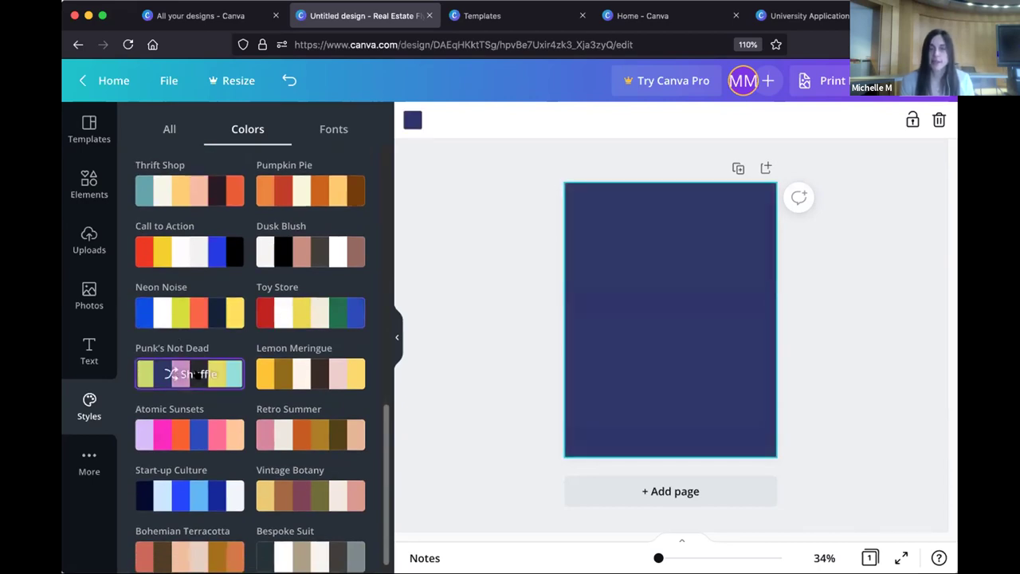
{"action": "left_click", "coordinate": [197, 374]}
{"action": "left_click", "coordinate": [196, 374]}
{"action": "left_click", "coordinate": [197, 373]}
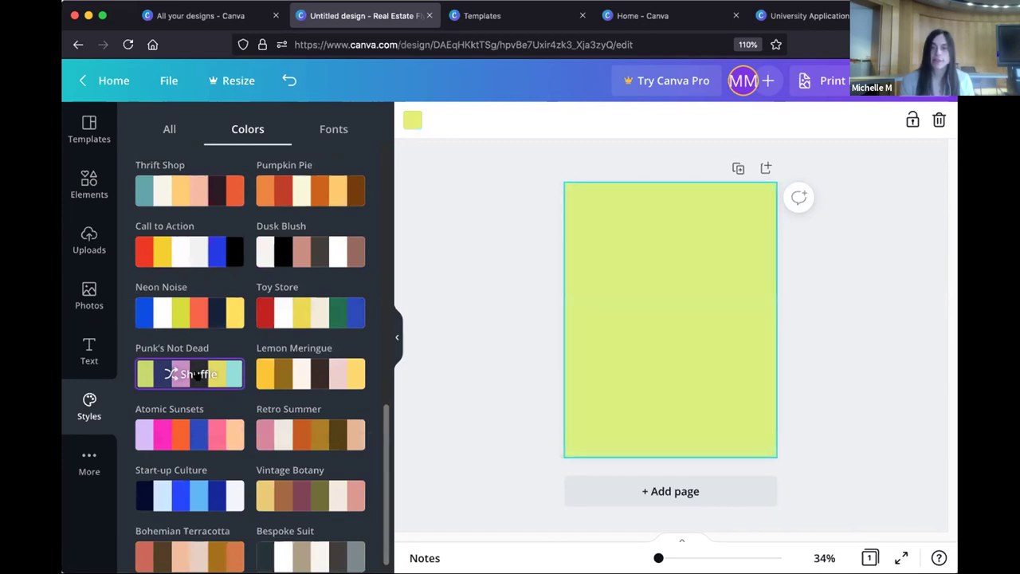
{"action": "scroll", "coordinate": [255, 279], "scroll_direction": "up", "scroll_amount": 3}
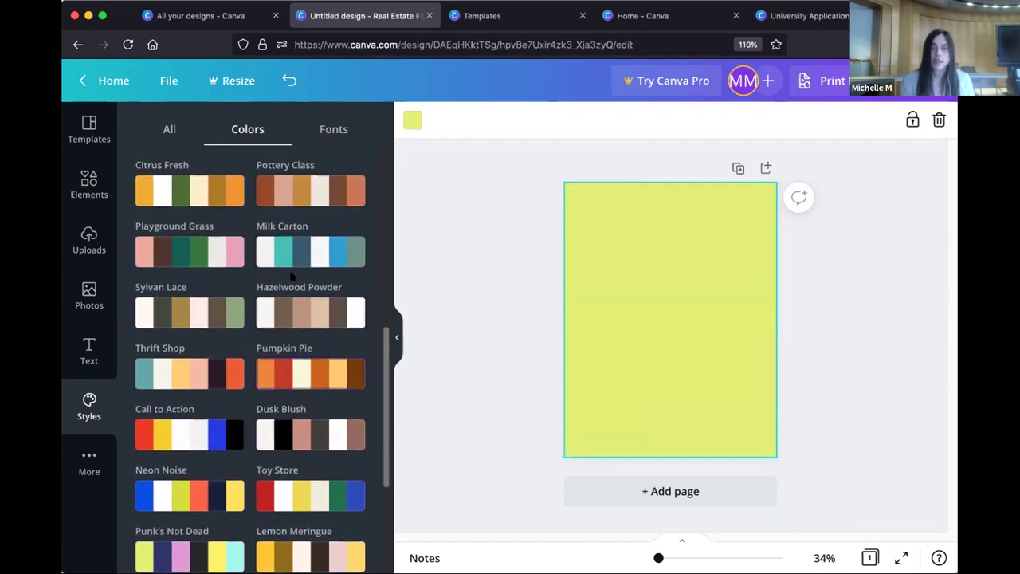
Step: Add a heading and subheading to the flyer using the Barlow Thin and Aileron Regular font pairing
{"action": "left_click", "coordinate": [327, 128]}
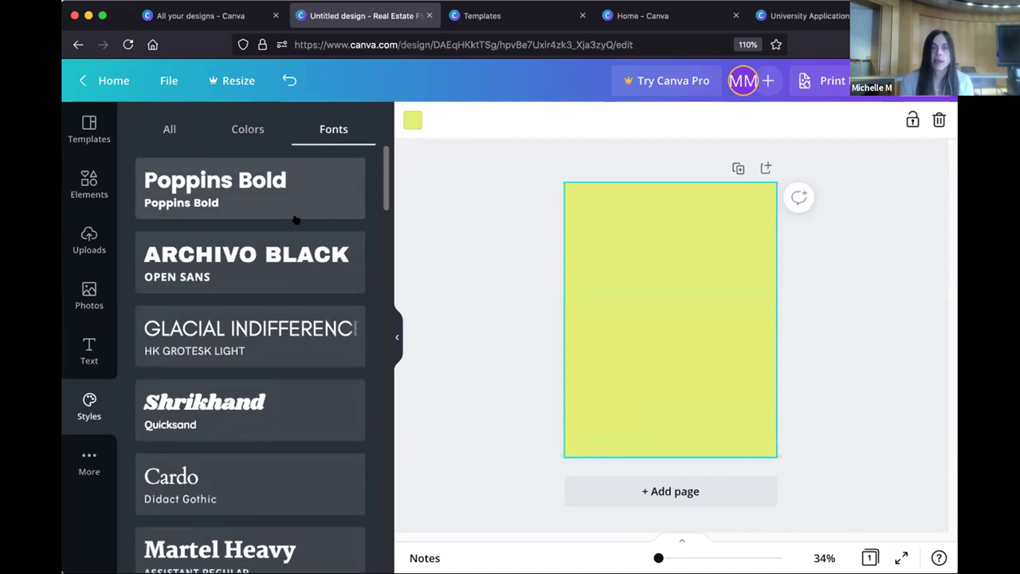
{"action": "scroll", "coordinate": [293, 222], "scroll_direction": "down", "scroll_amount": 2}
{"action": "scroll", "coordinate": [293, 222], "scroll_direction": "down", "scroll_amount": 10}
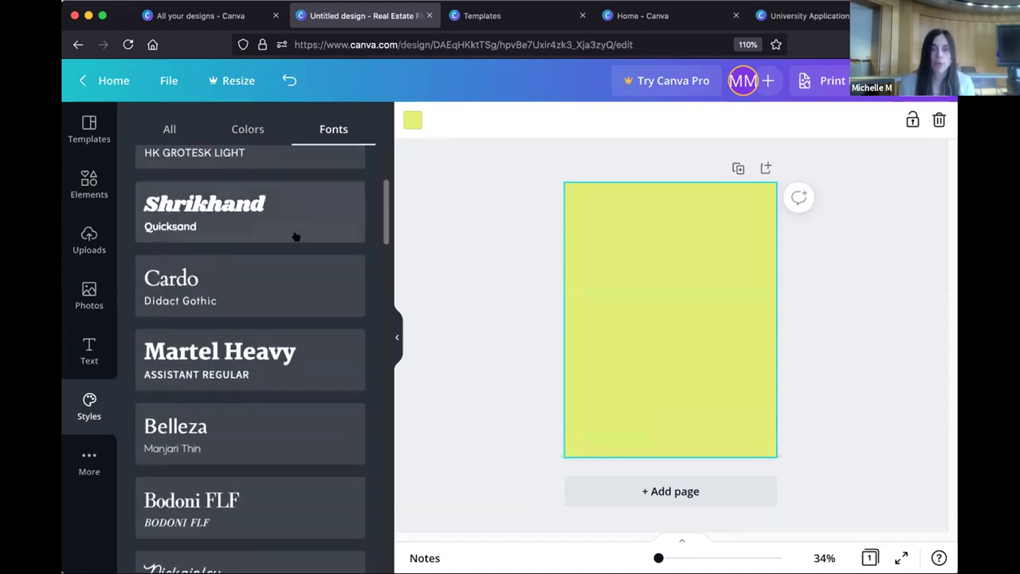
{"action": "scroll", "coordinate": [295, 240], "scroll_direction": "down", "scroll_amount": 5}
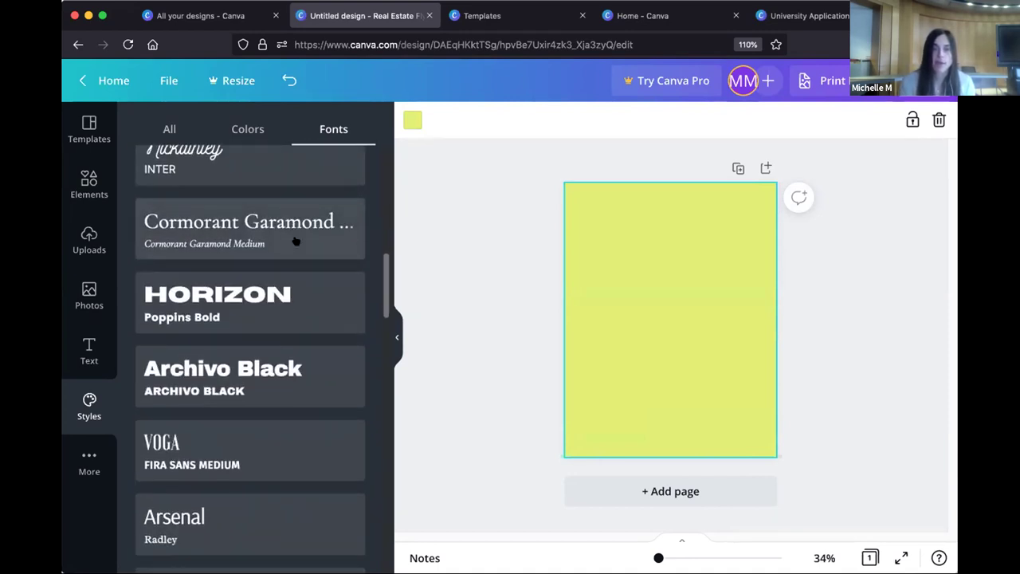
{"action": "scroll", "coordinate": [295, 241], "scroll_direction": "down", "scroll_amount": 5}
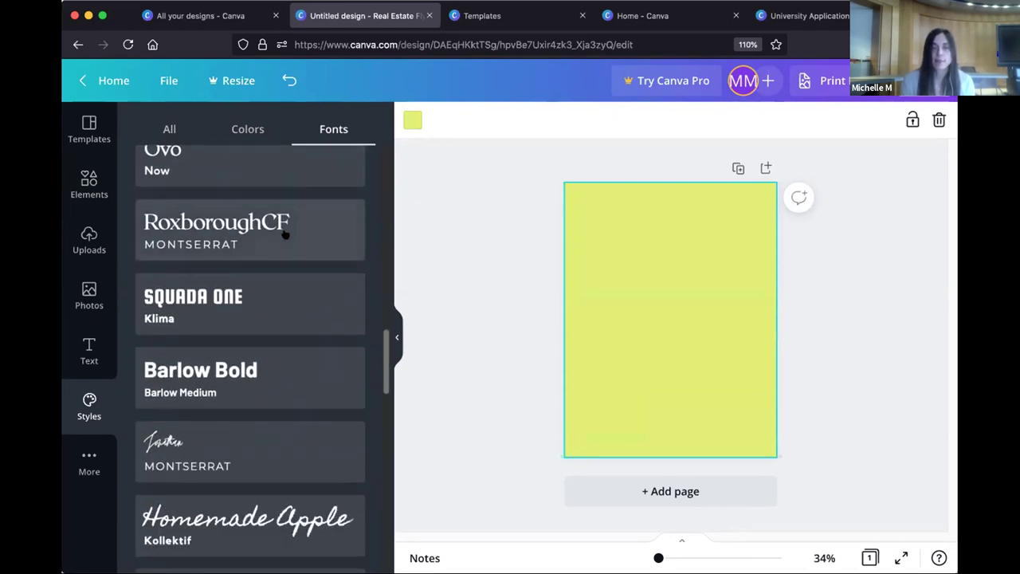
{"action": "scroll", "coordinate": [287, 238], "scroll_direction": "down", "scroll_amount": 10}
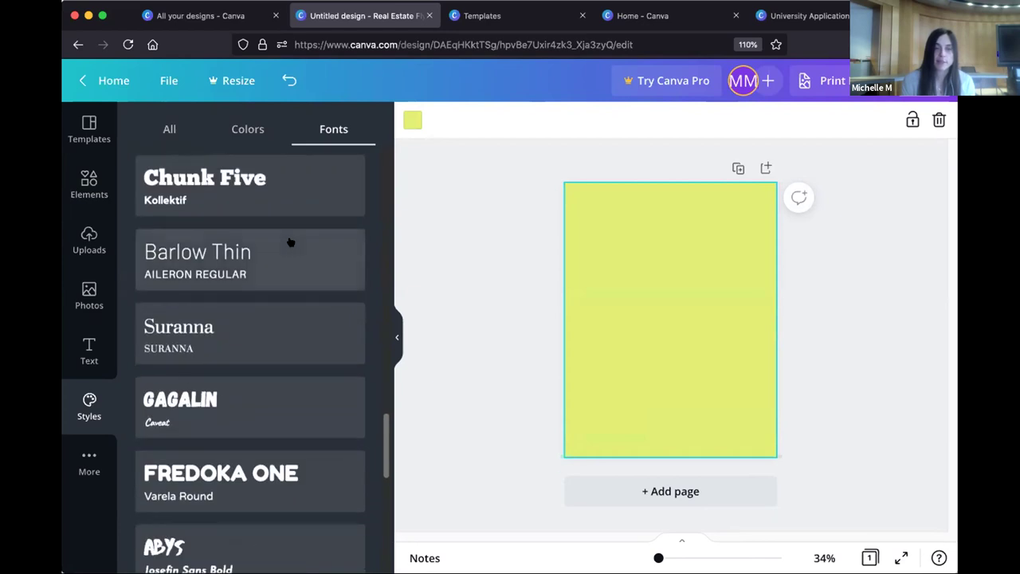
{"action": "scroll", "coordinate": [290, 241], "scroll_direction": "down", "scroll_amount": 1}
{"action": "left_click", "coordinate": [269, 226]}
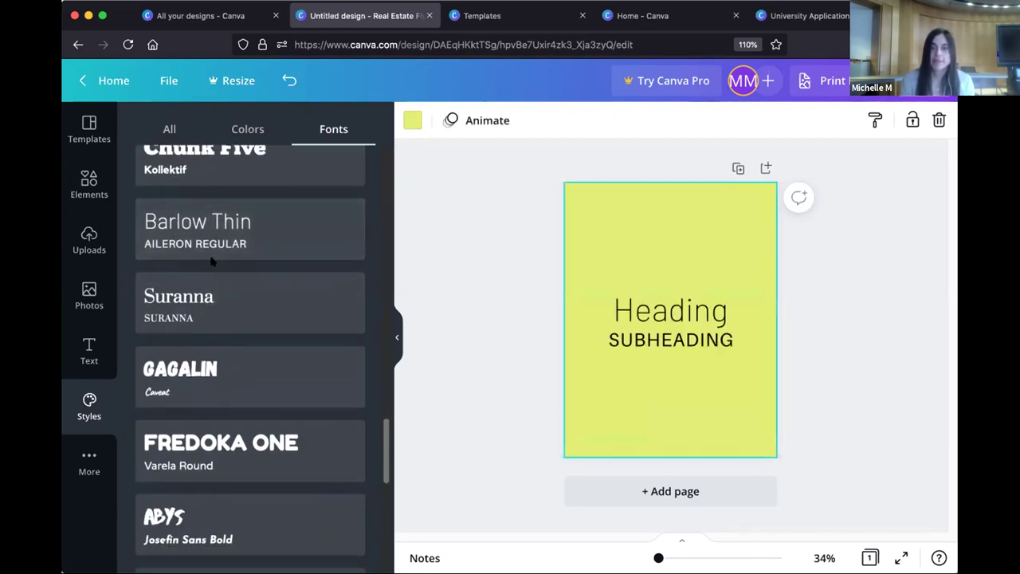
Step: Try the Suranna pairing on the heading and subheading, and settle on the Abys and Josefin Sans Bold pairing
{"action": "left_click", "coordinate": [239, 300]}
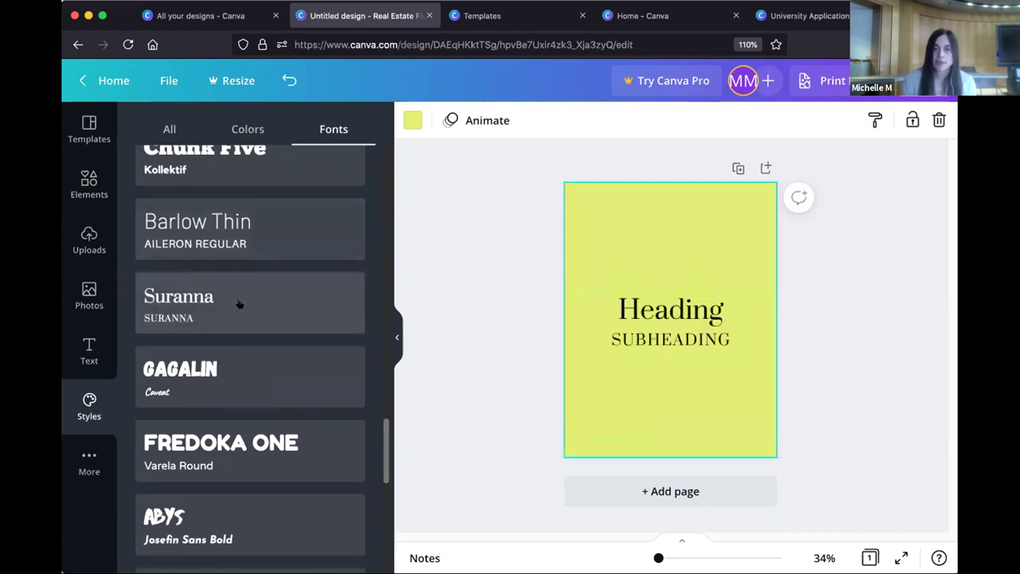
{"action": "scroll", "coordinate": [239, 307], "scroll_direction": "down", "scroll_amount": 5}
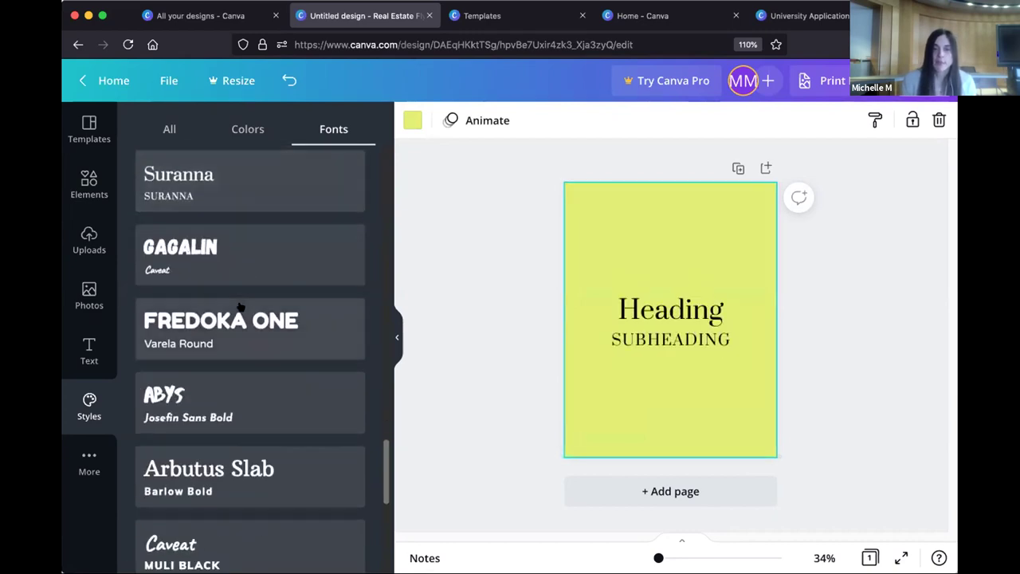
{"action": "left_click", "coordinate": [258, 381]}
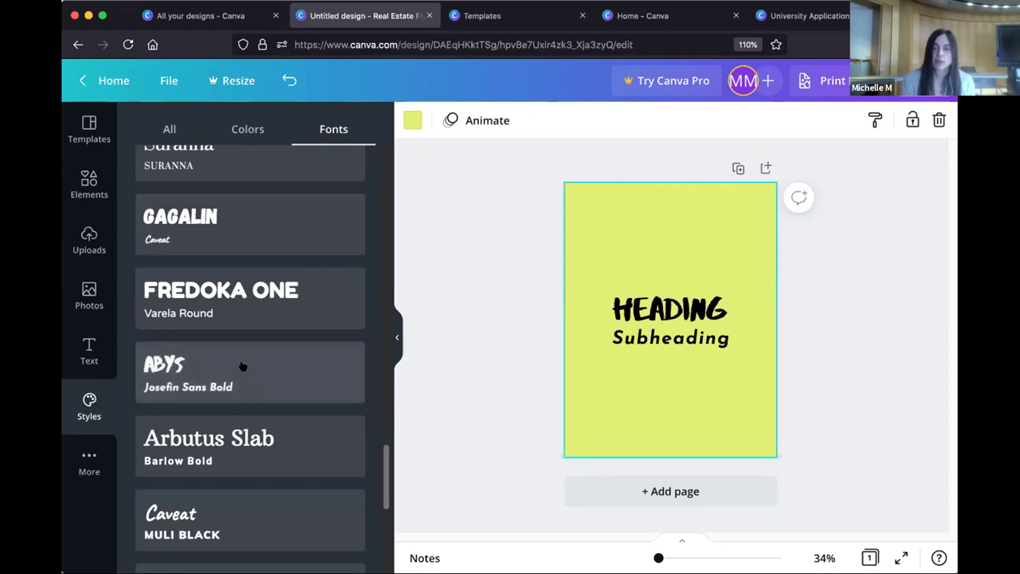
Step: Move the heading and subheading together to the upper edge of the flyer page
{"action": "left_click_drag", "start_coordinate": [640, 271], "coordinate": [689, 357]}
{"action": "left_click_drag", "start_coordinate": [678, 316], "coordinate": [678, 221]}
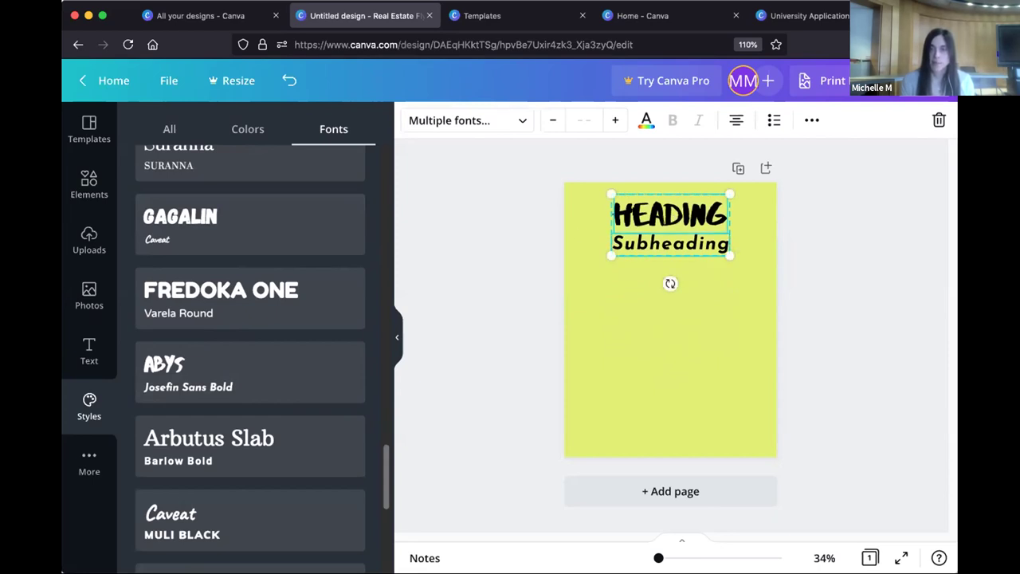
{"action": "left_click", "coordinate": [564, 304]}
Step: Replace the flyer's heading text with "PUNK CERAMICS"
{"action": "left_click", "coordinate": [655, 223]}
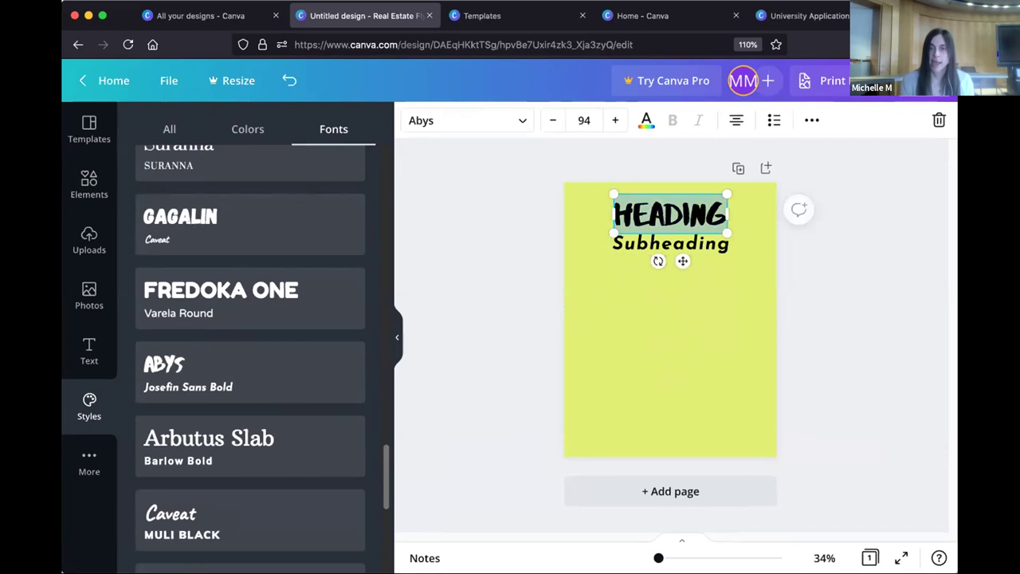
{"action": "type", "text": "PU"}
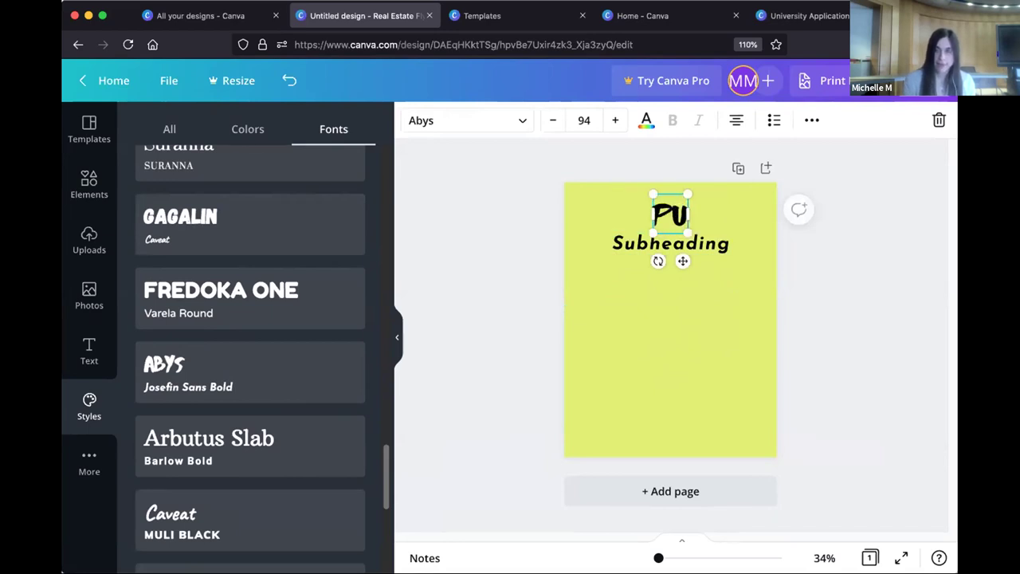
{"action": "type", "text": "NK CERA"}
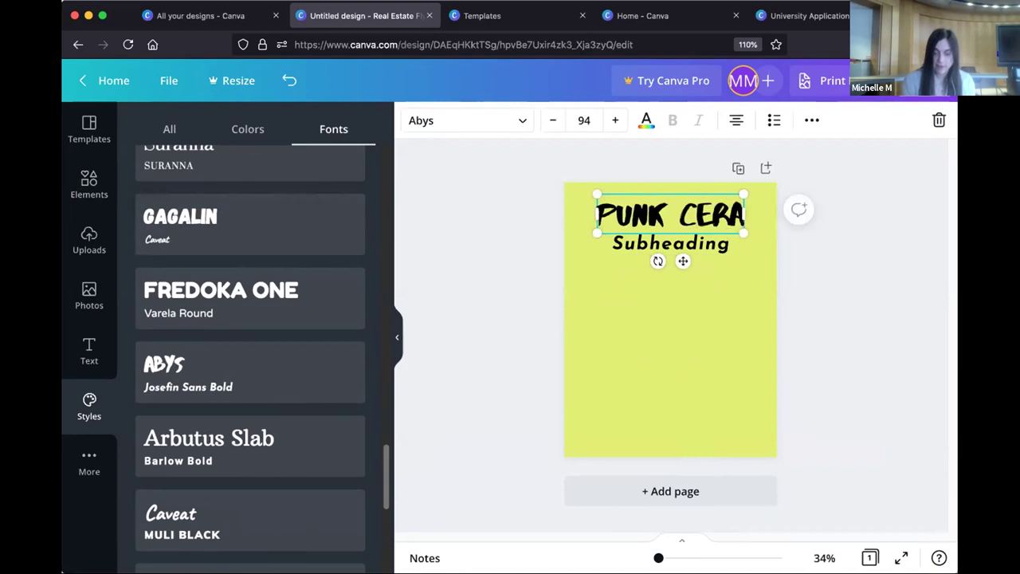
{"action": "type", "text": "MICS"}
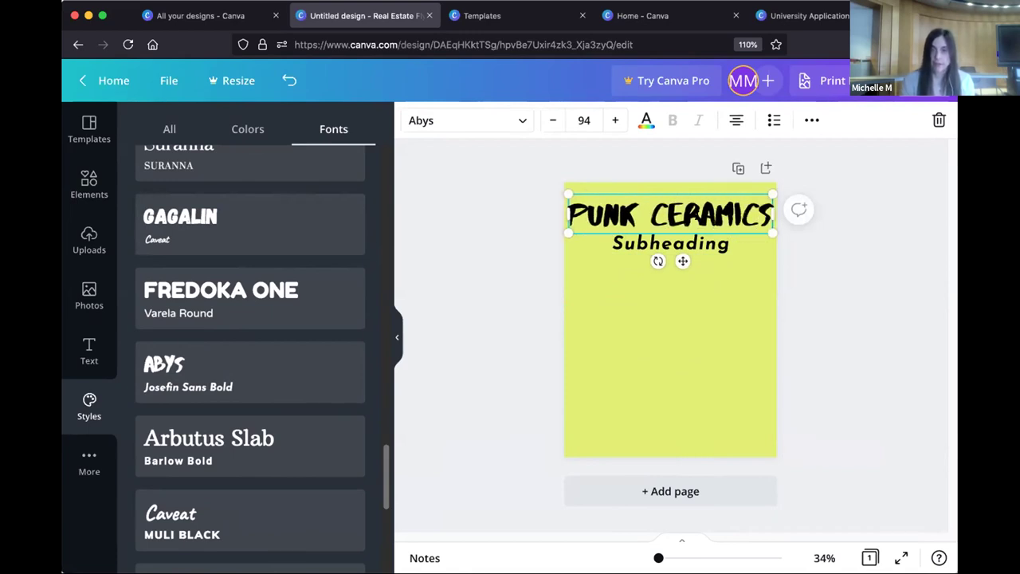
Step: Replace the flyer's subheading text with "Intro Class"
{"action": "double_click", "coordinate": [690, 240]}
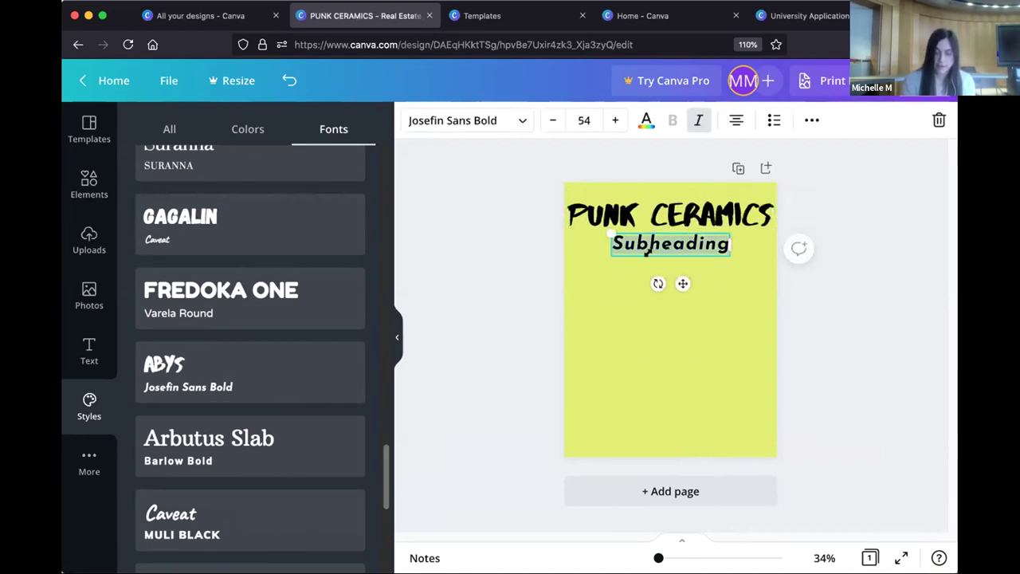
{"action": "type", "text": "Intro Class"}
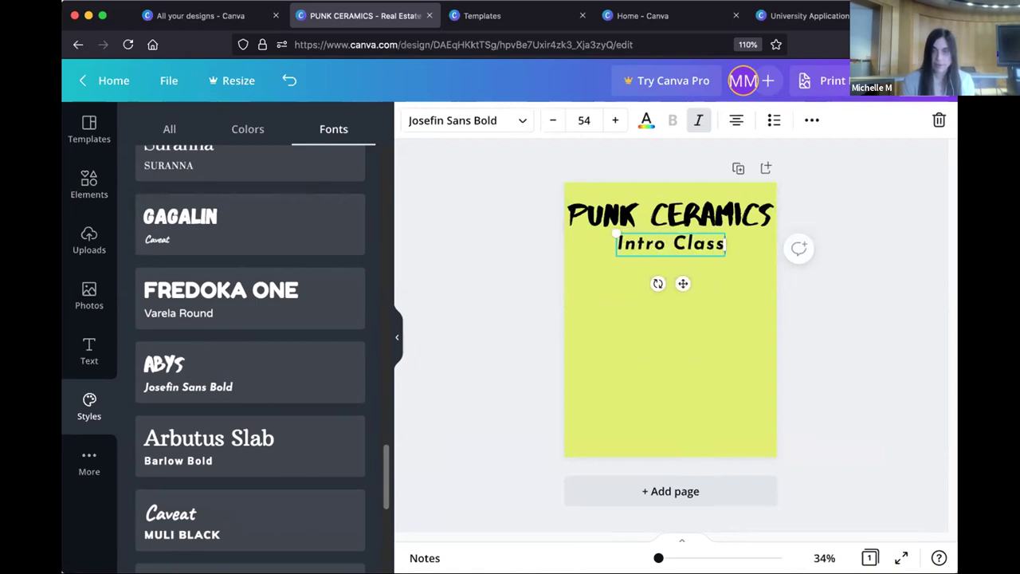
{"action": "left_click", "coordinate": [629, 303]}
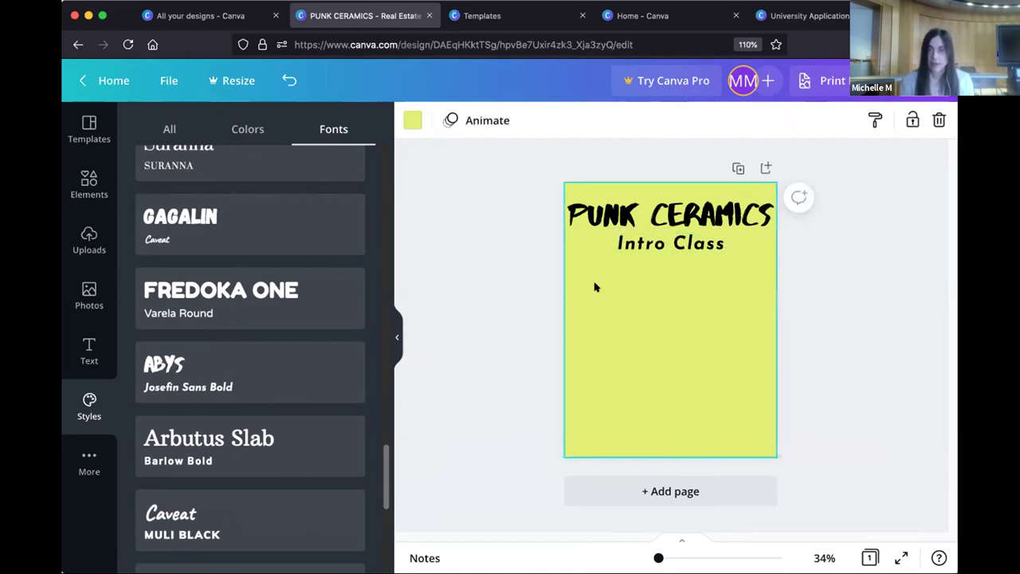
Step: Scale the heading and subheading down together so they leave a margin on both sides of the page
{"action": "left_click", "coordinate": [673, 229]}
{"action": "left_click", "coordinate": [670, 243], "text": "shift"}
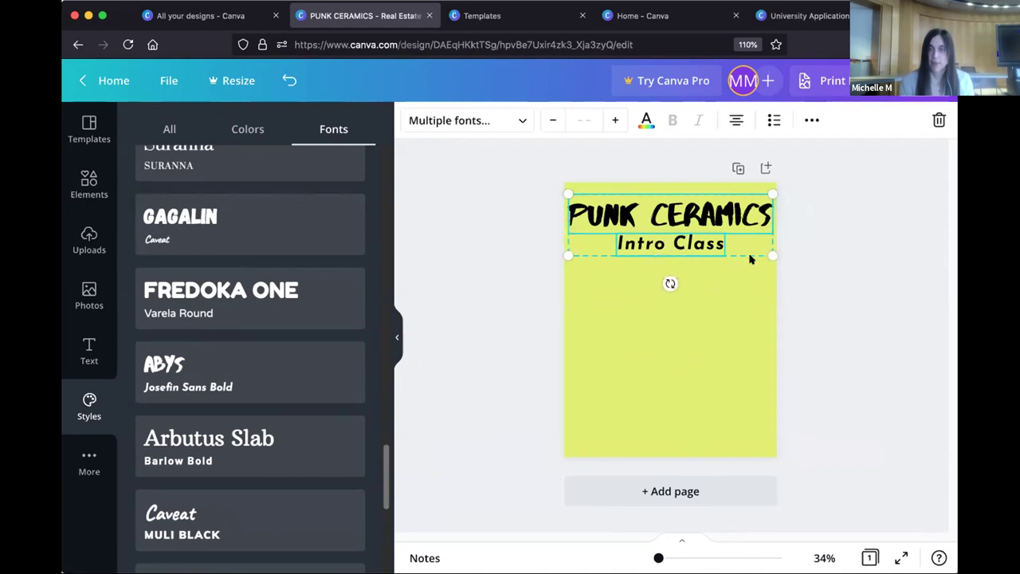
{"action": "left_click_drag", "start_coordinate": [773, 253], "coordinate": [669, 331]}
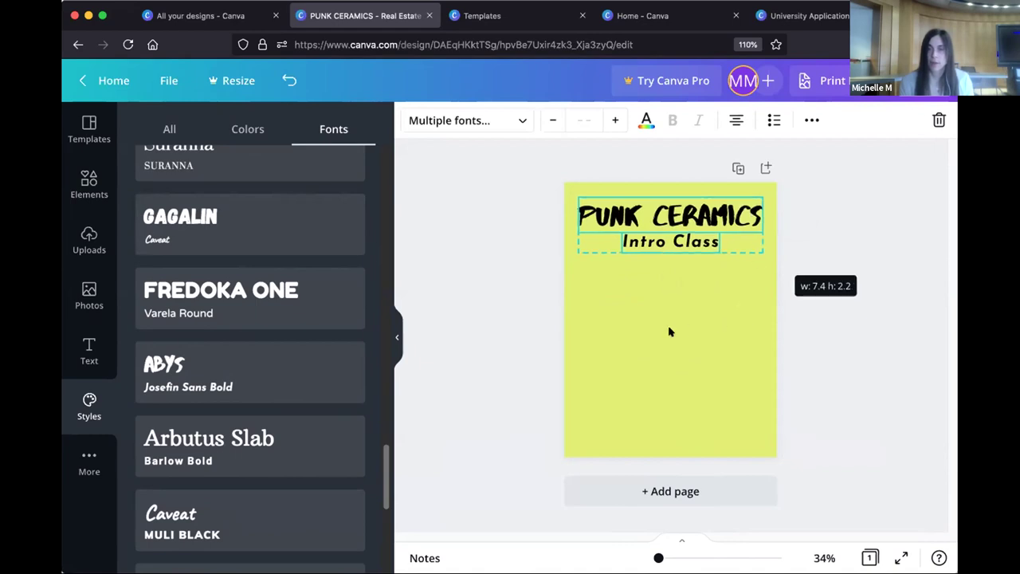
{"action": "left_click", "coordinate": [668, 330]}
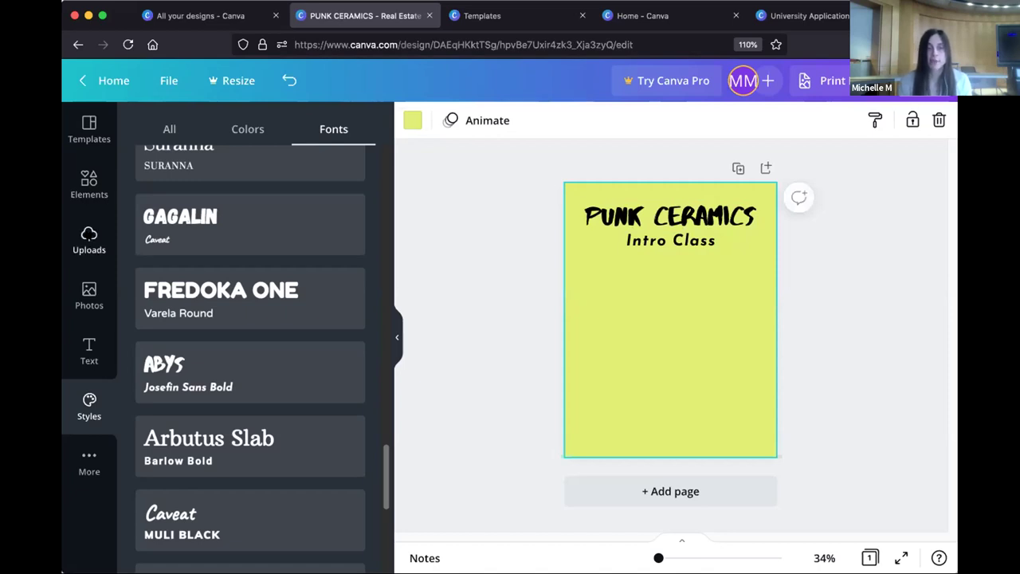
Step: Add the uploaded purple photo of clay pieces to the flyer and place it beneath the subheading
{"action": "left_click", "coordinate": [88, 238]}
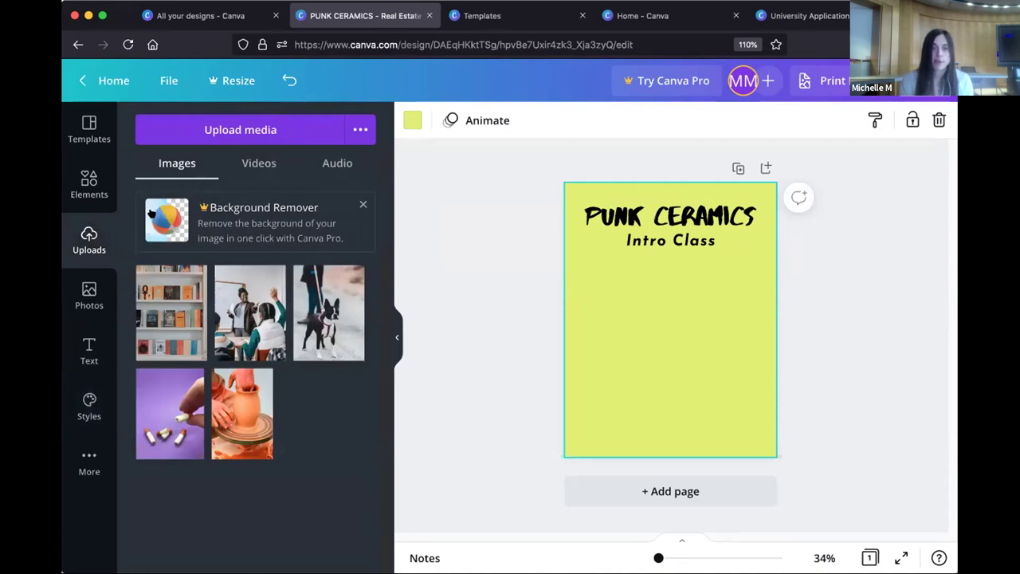
{"action": "left_click", "coordinate": [172, 412]}
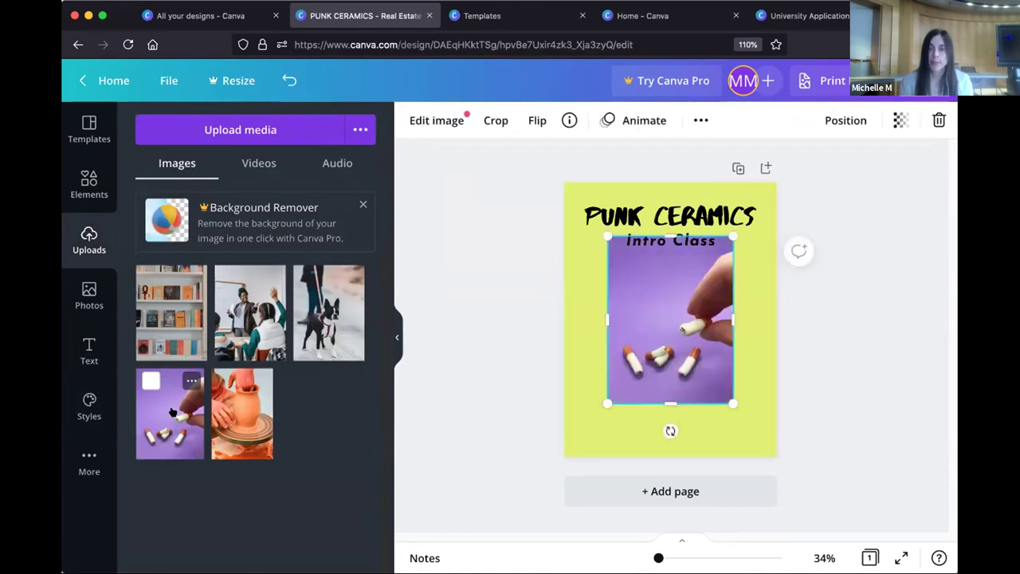
{"action": "left_click_drag", "start_coordinate": [676, 309], "coordinate": [672, 328]}
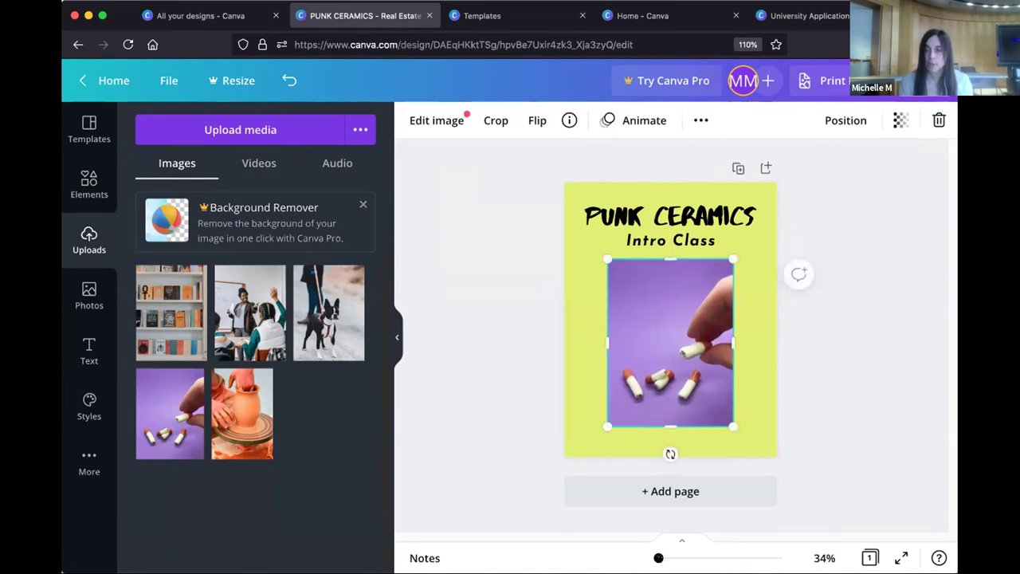
Step: Examine the clay pieces in the flyer's purple photo up close, and return to the overall layout
{"action": "left_click_drag", "start_coordinate": [671, 561], "coordinate": [678, 559]}
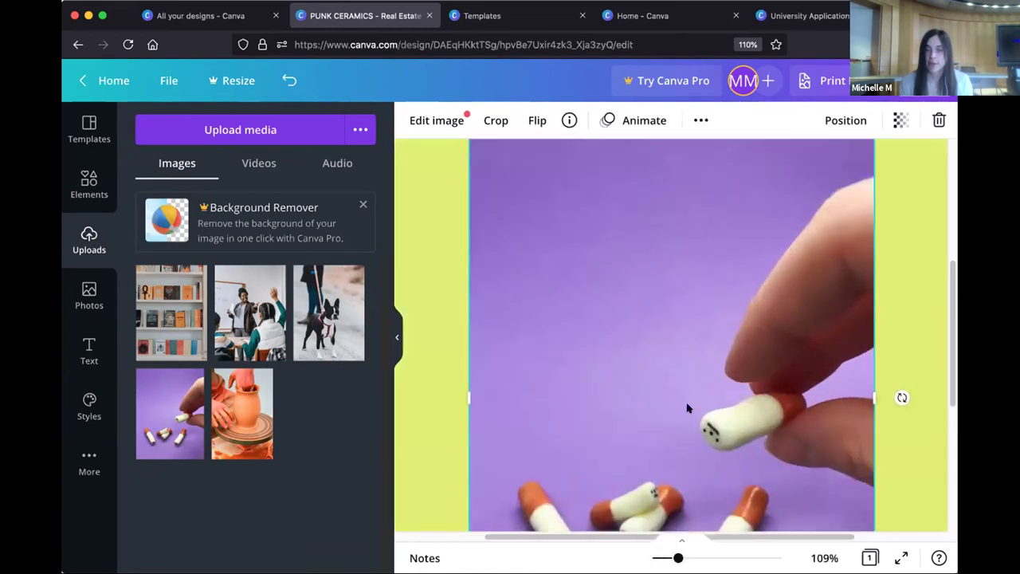
{"action": "scroll", "coordinate": [684, 389], "scroll_direction": "down", "scroll_amount": 1}
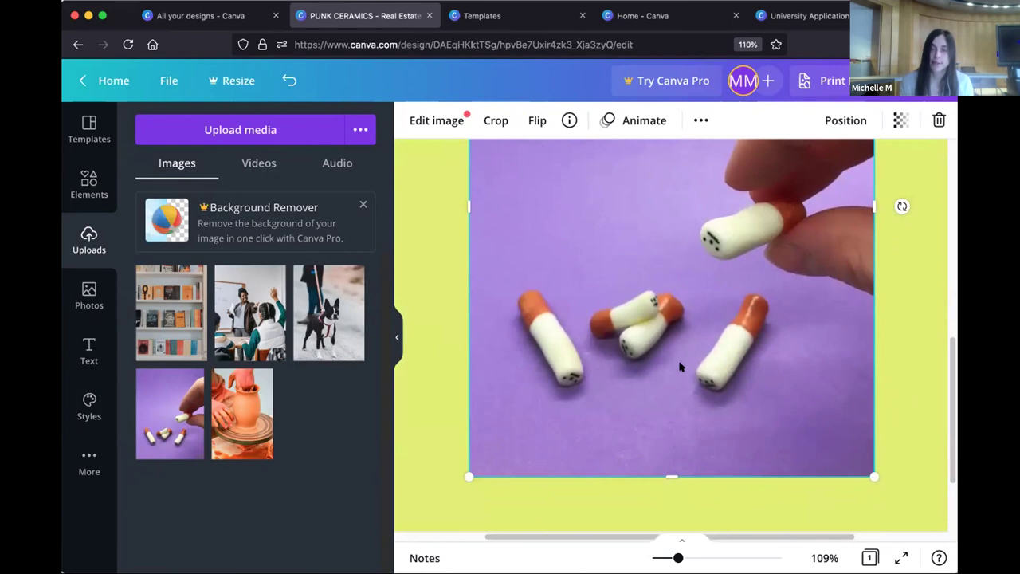
{"action": "scroll", "coordinate": [679, 371], "scroll_direction": "up", "scroll_amount": 3}
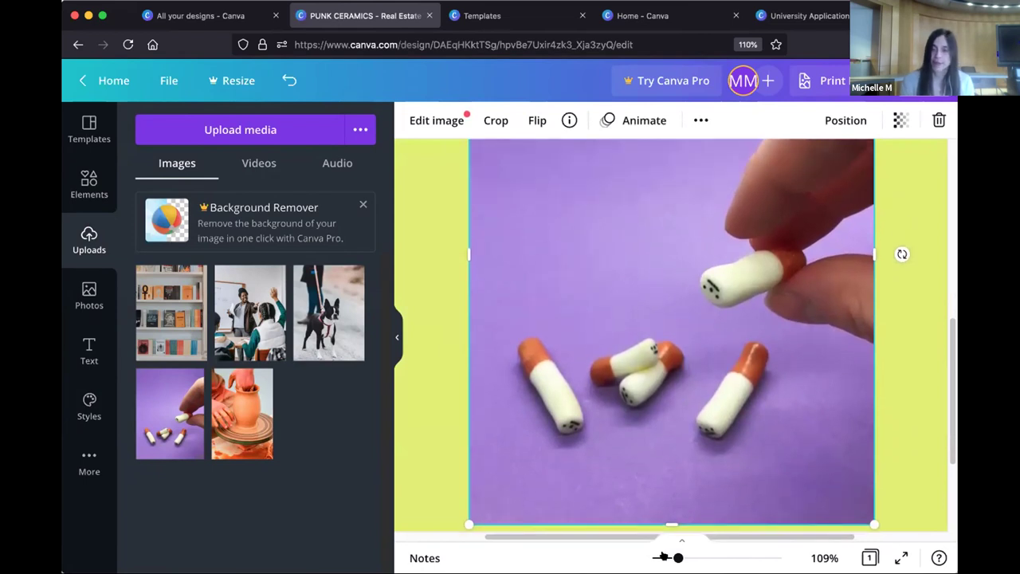
{"action": "scroll", "coordinate": [672, 335], "scroll_direction": "down", "scroll_amount": 3}
{"action": "left_click_drag", "start_coordinate": [652, 558], "coordinate": [662, 558]}
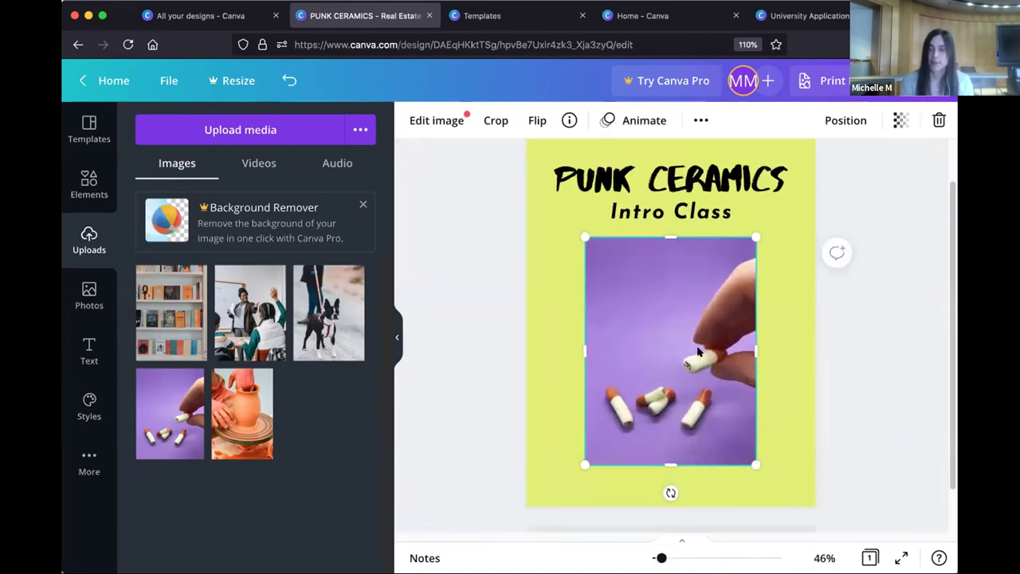
{"action": "left_click", "coordinate": [853, 343]}
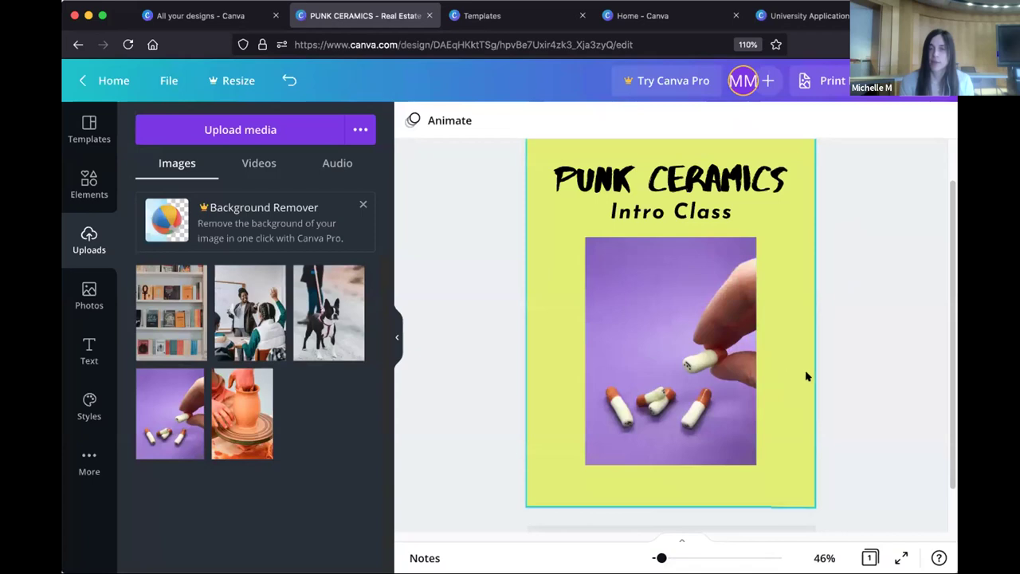
Step: Duplicate the flyer page and delete the purple photo from the copy
{"action": "scroll", "coordinate": [797, 382], "scroll_direction": "up", "scroll_amount": 1}
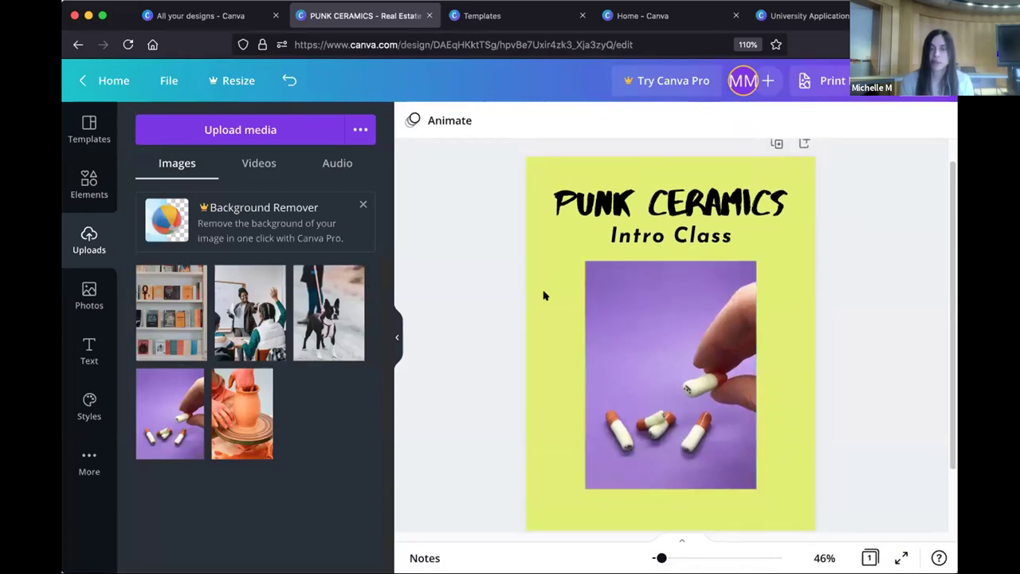
{"action": "scroll", "coordinate": [544, 296], "scroll_direction": "up", "scroll_amount": 1}
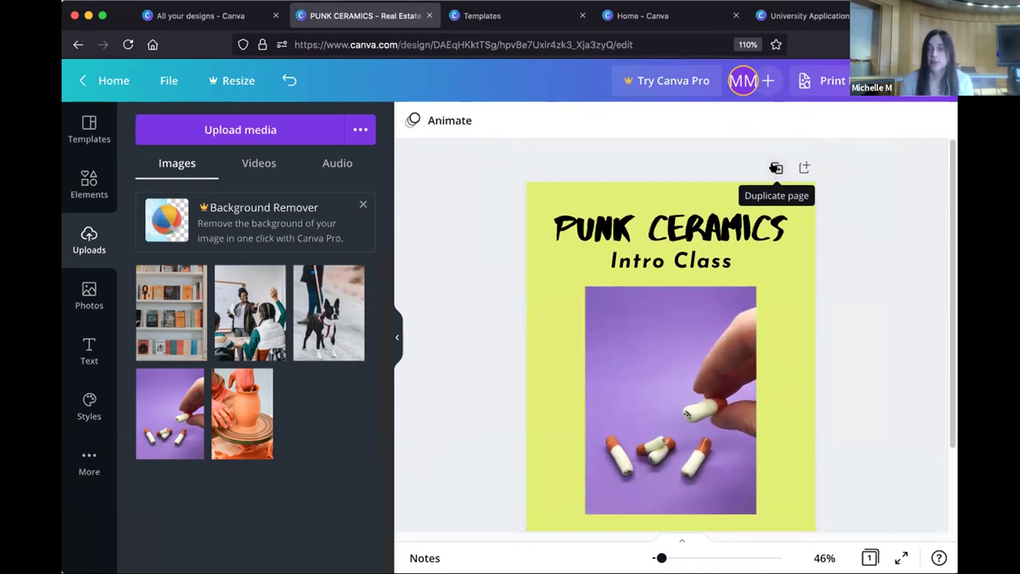
{"action": "left_click", "coordinate": [775, 167]}
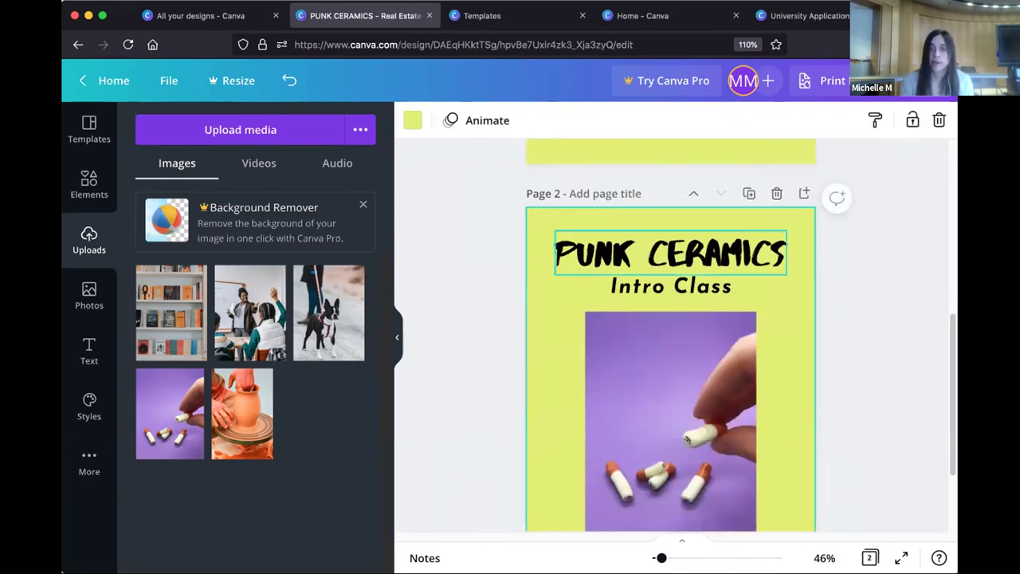
{"action": "left_click", "coordinate": [669, 253]}
{"action": "left_click", "coordinate": [545, 309]}
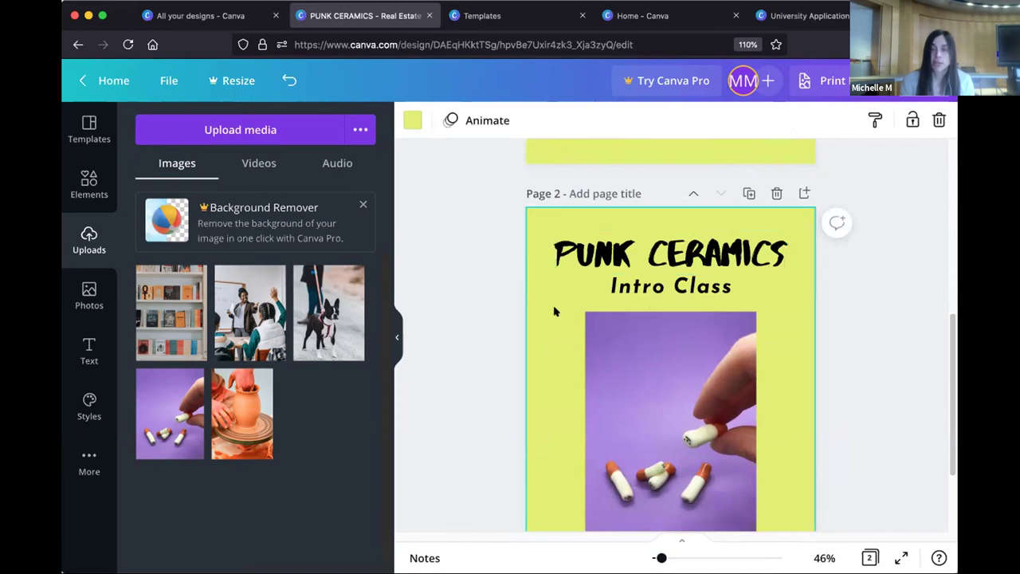
{"action": "left_click", "coordinate": [661, 362]}
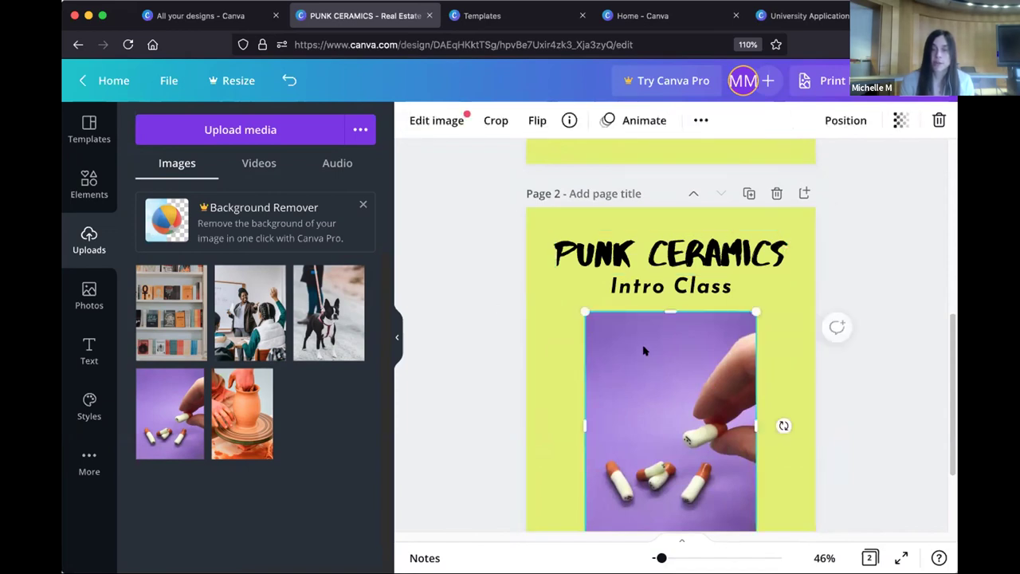
{"action": "scroll", "coordinate": [643, 350], "scroll_direction": "down", "scroll_amount": 2}
{"action": "key", "text": "Delete"}
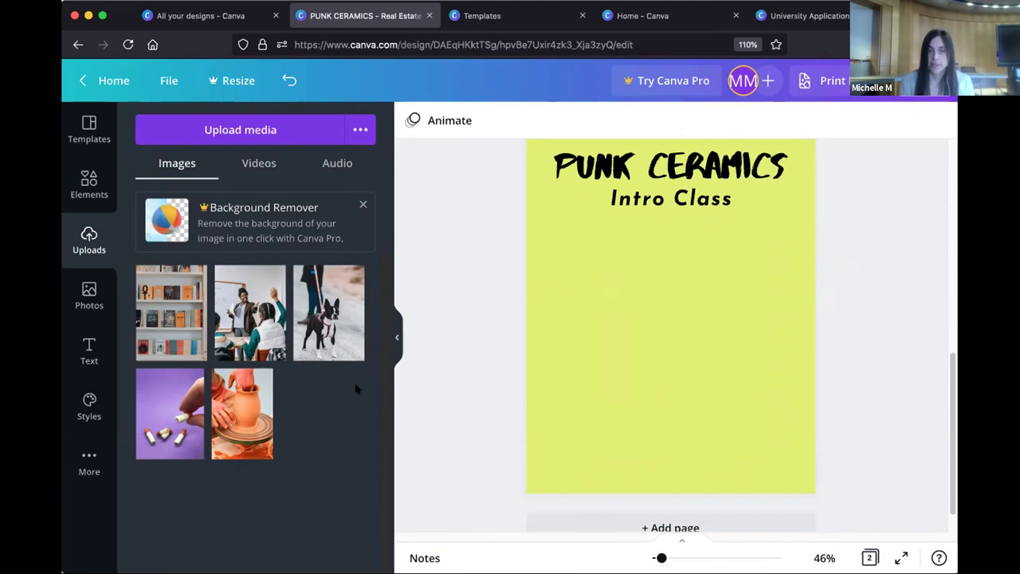
Step: Add the uploaded pottery wheel photo to page 2, crop its height slightly, and center it beneath the subheading
{"action": "left_click", "coordinate": [258, 417]}
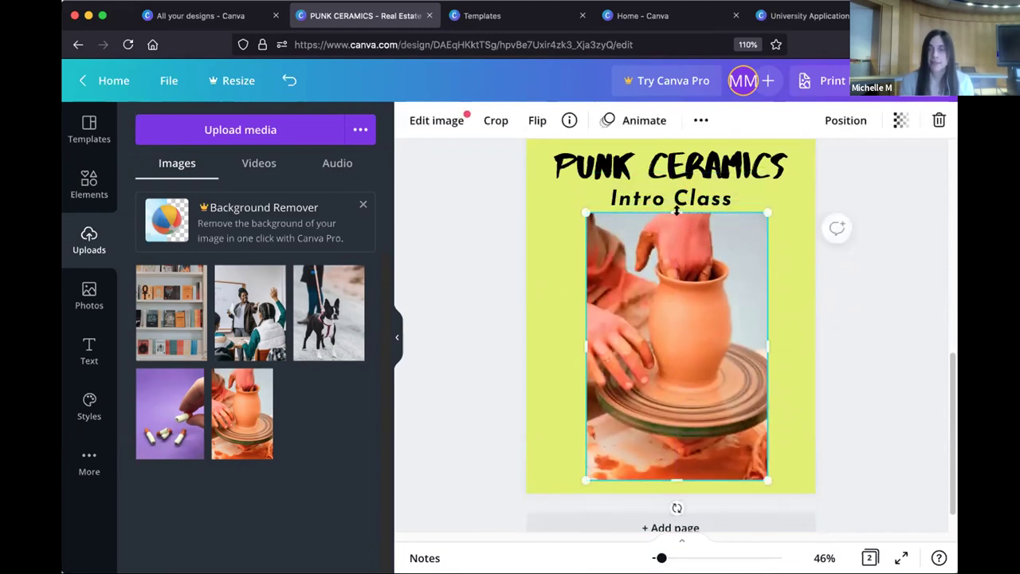
{"action": "left_click_drag", "start_coordinate": [670, 477], "coordinate": [671, 457]}
{"action": "left_click_drag", "start_coordinate": [697, 410], "coordinate": [696, 415]}
{"action": "scroll", "coordinate": [678, 239], "scroll_direction": "up", "scroll_amount": 1}
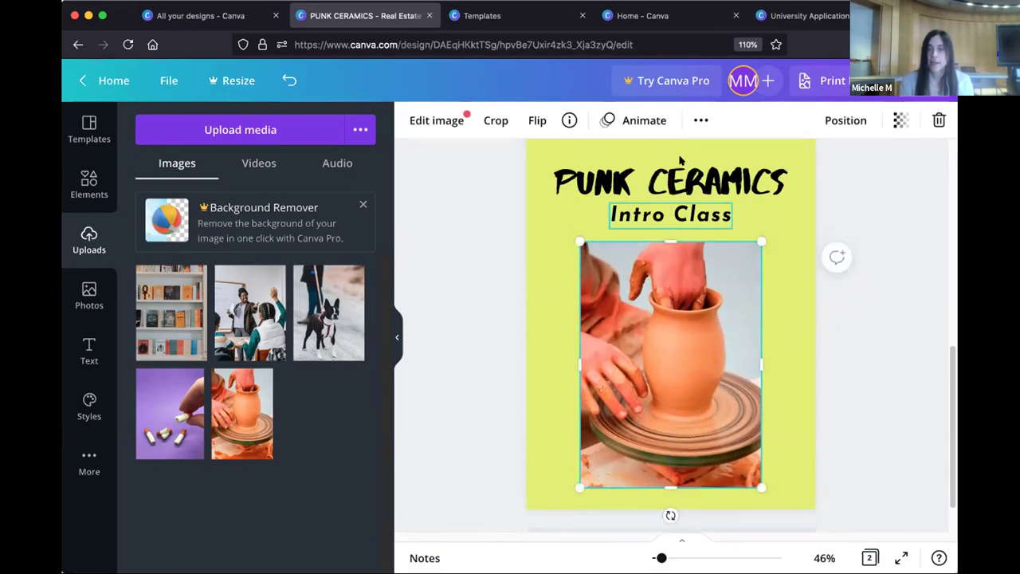
Step: Replace the heading text on page 2 with "CERAMIC BOWL THROWING"
{"action": "left_click", "coordinate": [695, 188]}
{"action": "triple_click", "coordinate": [695, 187]}
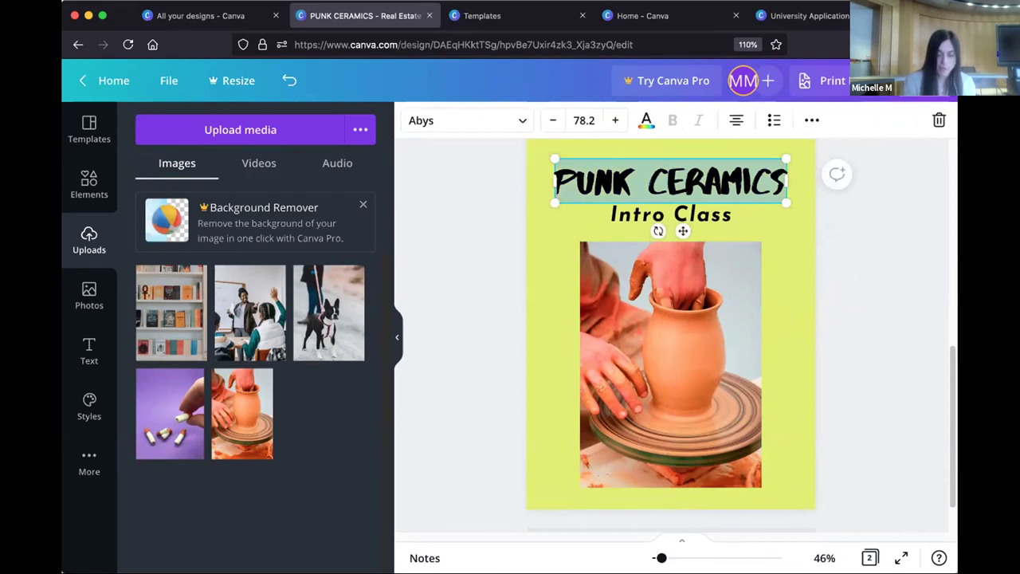
{"action": "type", "text": "C"}
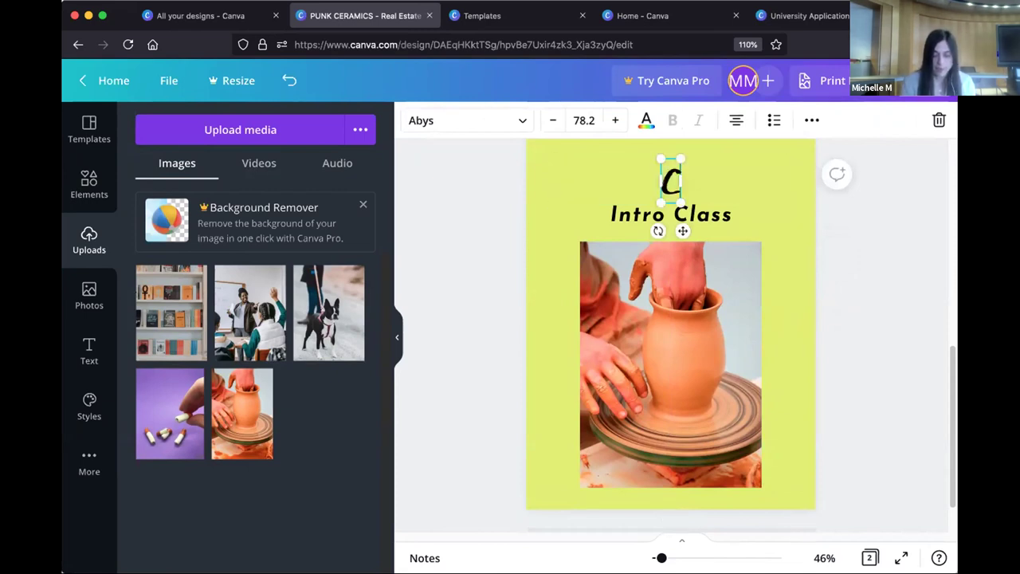
{"action": "type", "text": "ERAAMI"}
{"action": "key", "text": "BackSpace"}
{"action": "key", "text": "BackSpace"}
{"action": "key", "text": "BackSpace"}
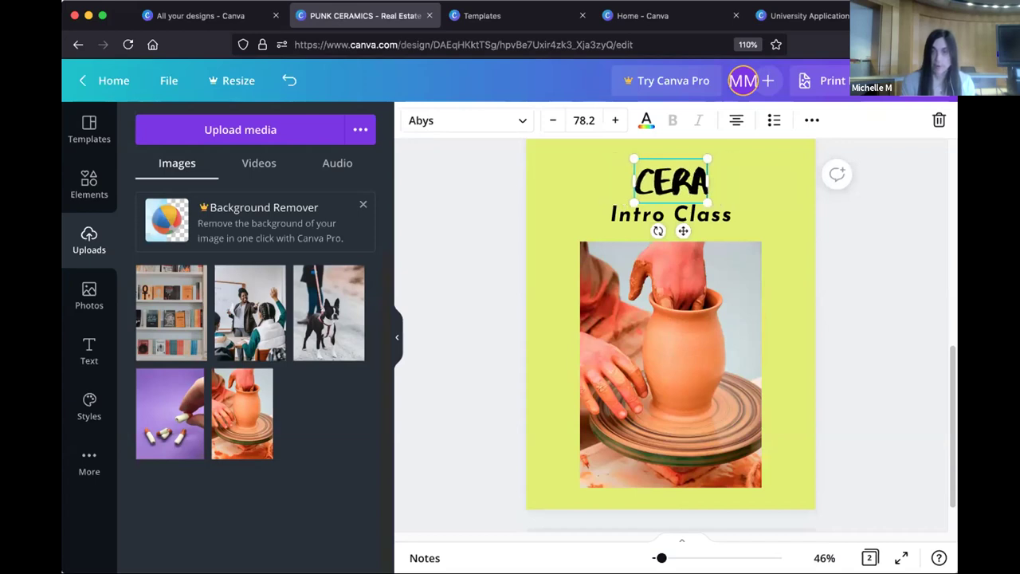
{"action": "type", "text": "MIC BOWL"}
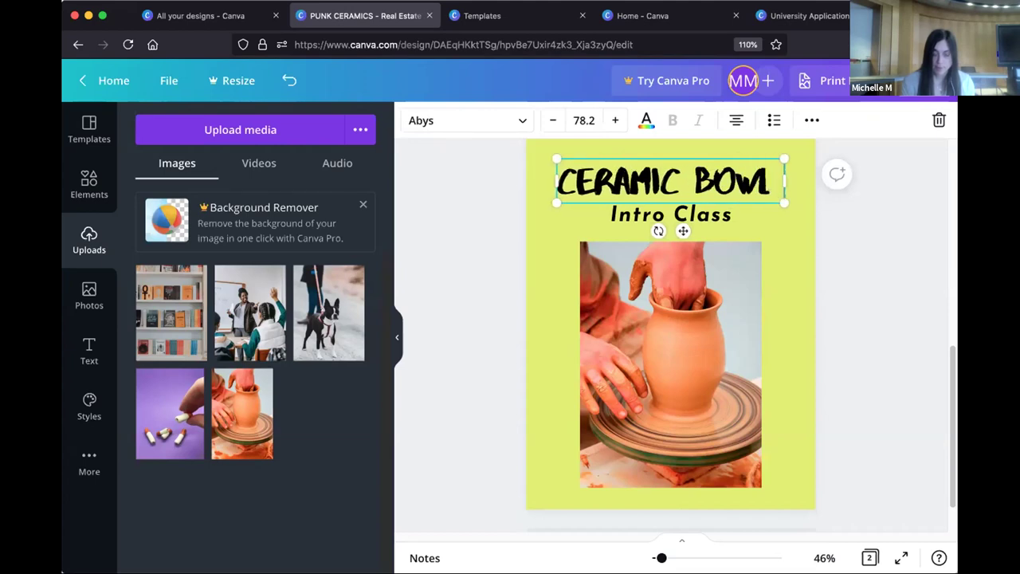
{"action": "type", "text": " TH"}
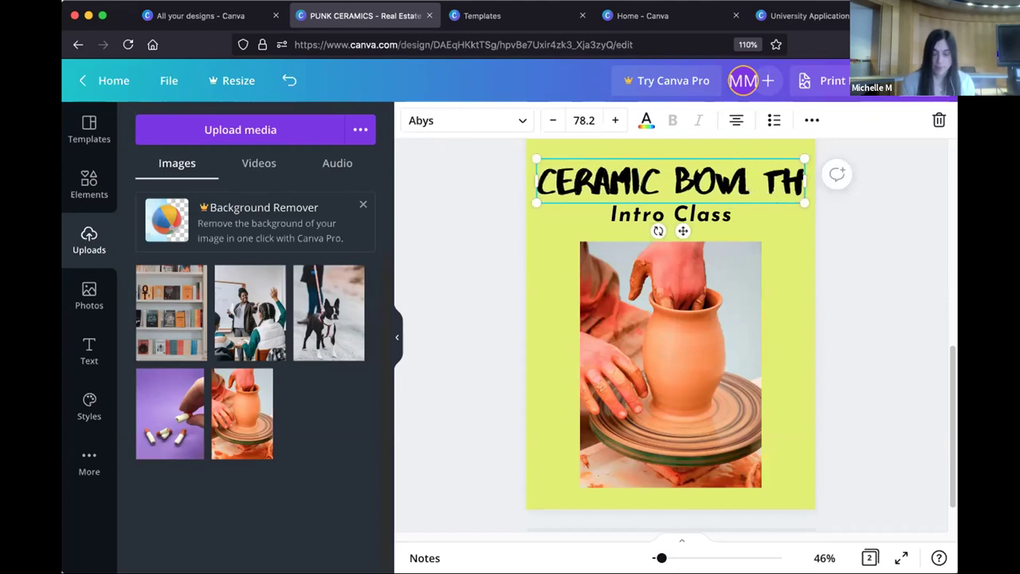
{"action": "type", "text": "ROWING"}
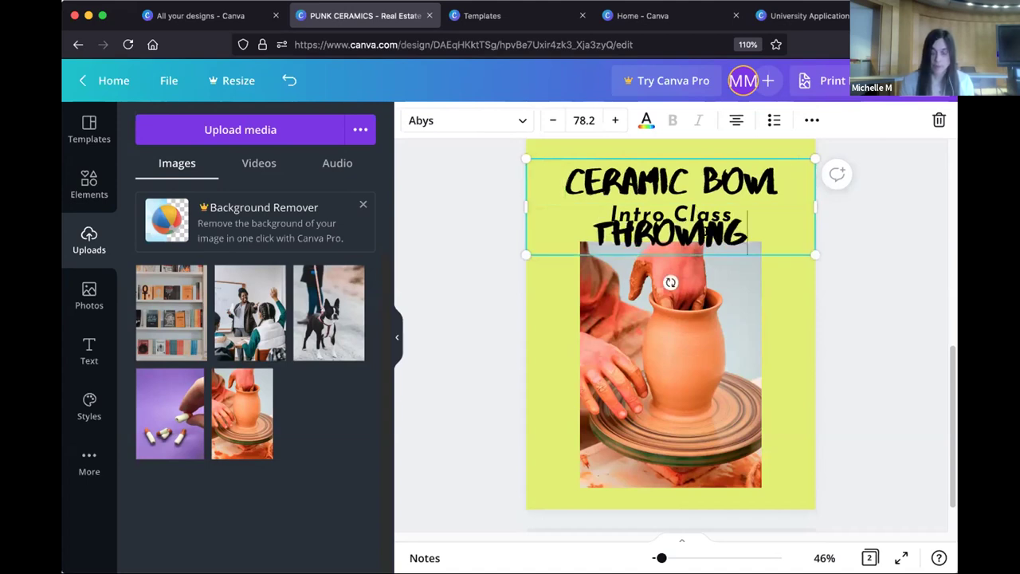
Step: Set the font size of the page 2 heading to 56
{"action": "key", "text": "ctrl+a"}
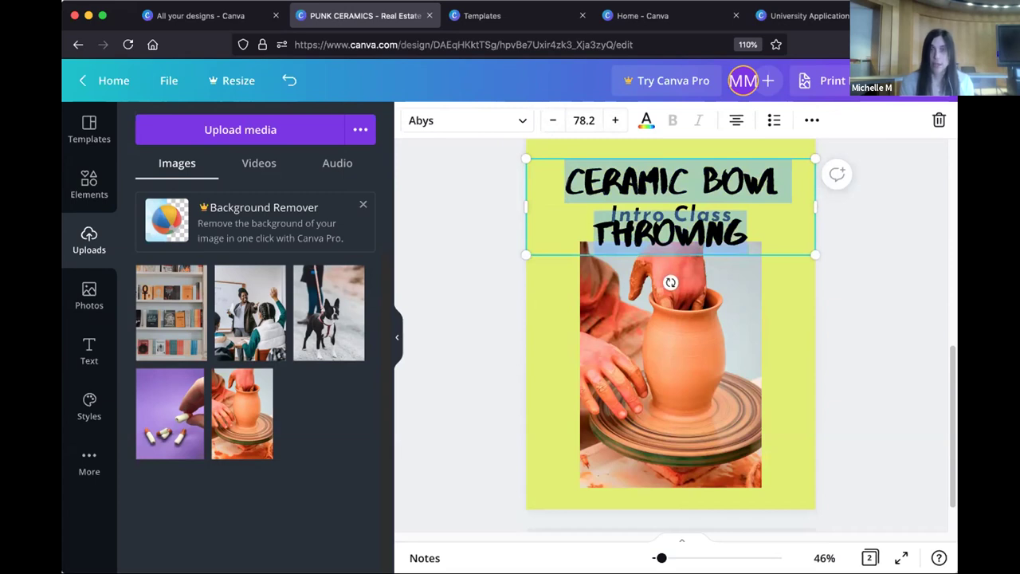
{"action": "left_click", "coordinate": [588, 120]}
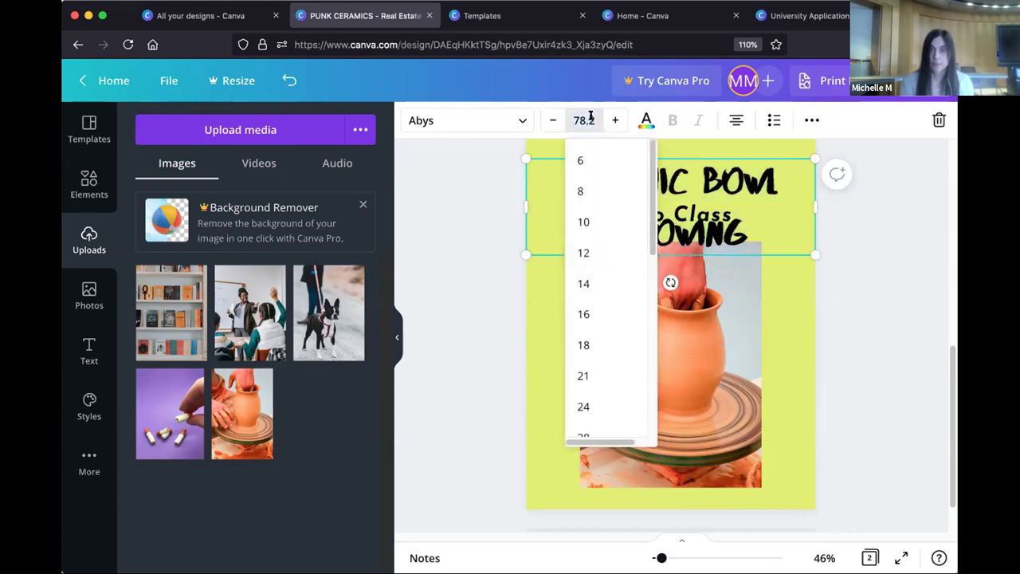
{"action": "scroll", "coordinate": [585, 380], "scroll_direction": "down", "scroll_amount": 3}
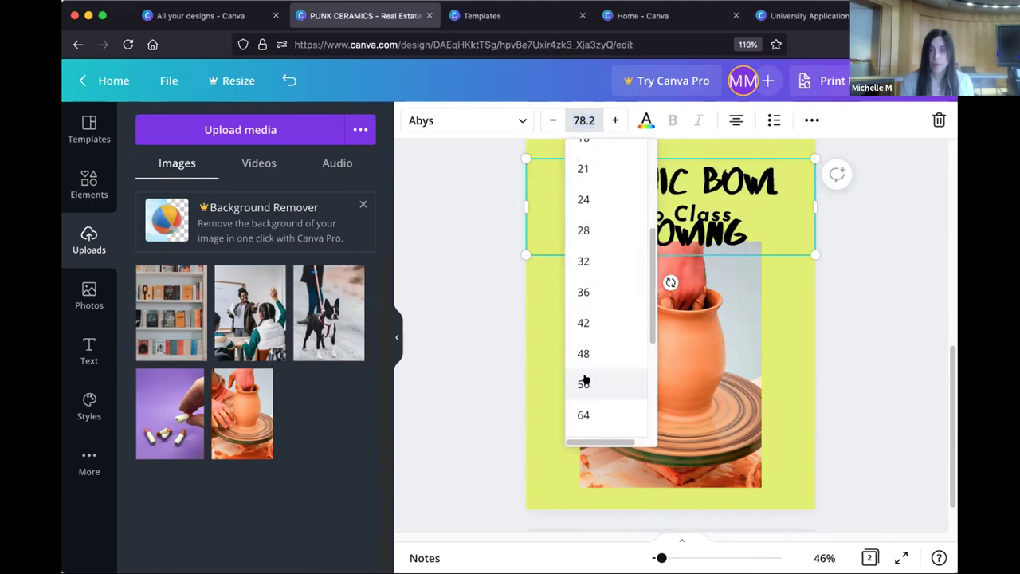
{"action": "left_click", "coordinate": [590, 383]}
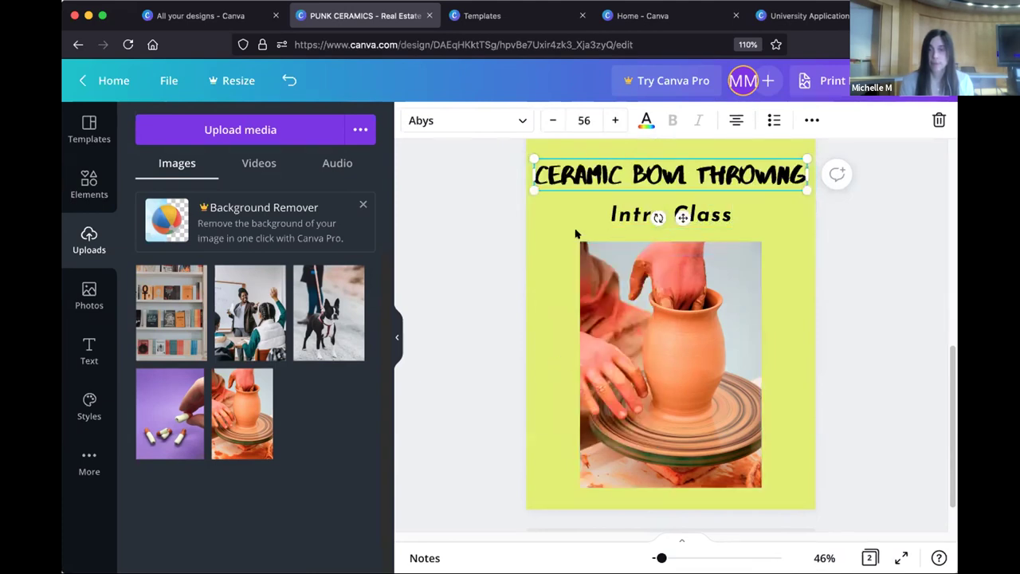
{"action": "left_click", "coordinate": [551, 231]}
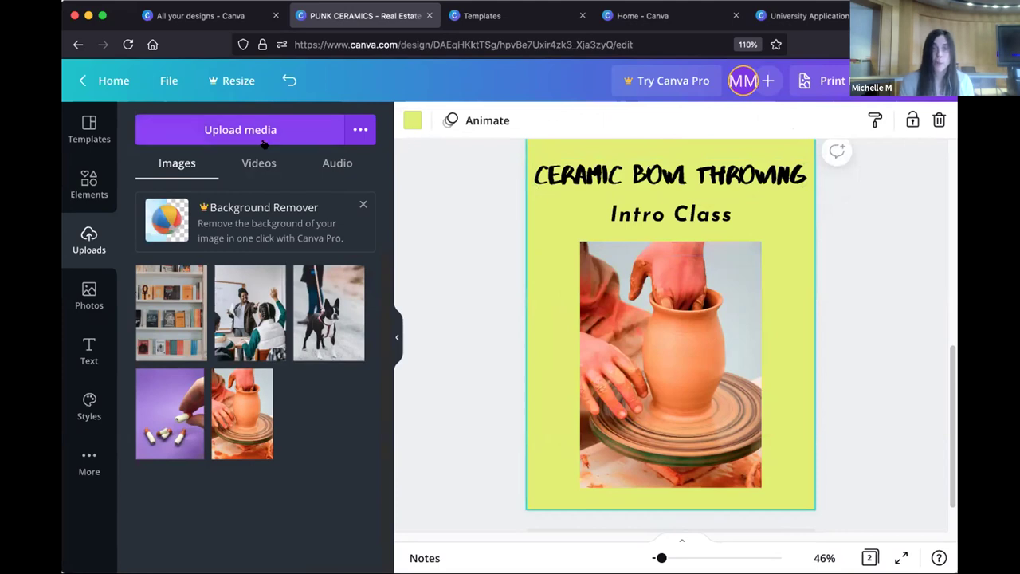
Step: Try the Citrus Fresh color palette on page 2 and shuffle it to a cream background with green text
{"action": "left_click", "coordinate": [89, 405]}
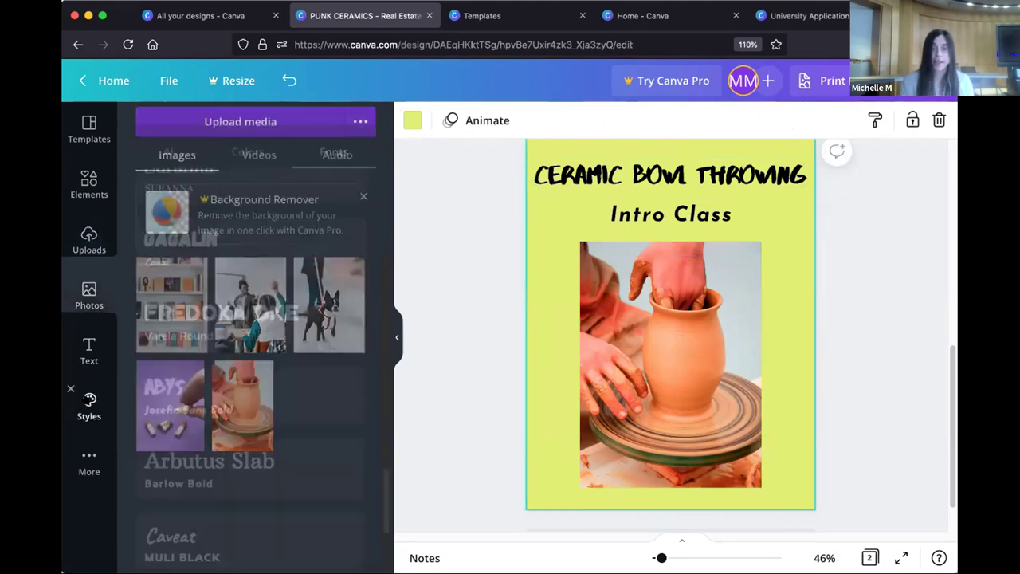
{"action": "left_click", "coordinate": [247, 129]}
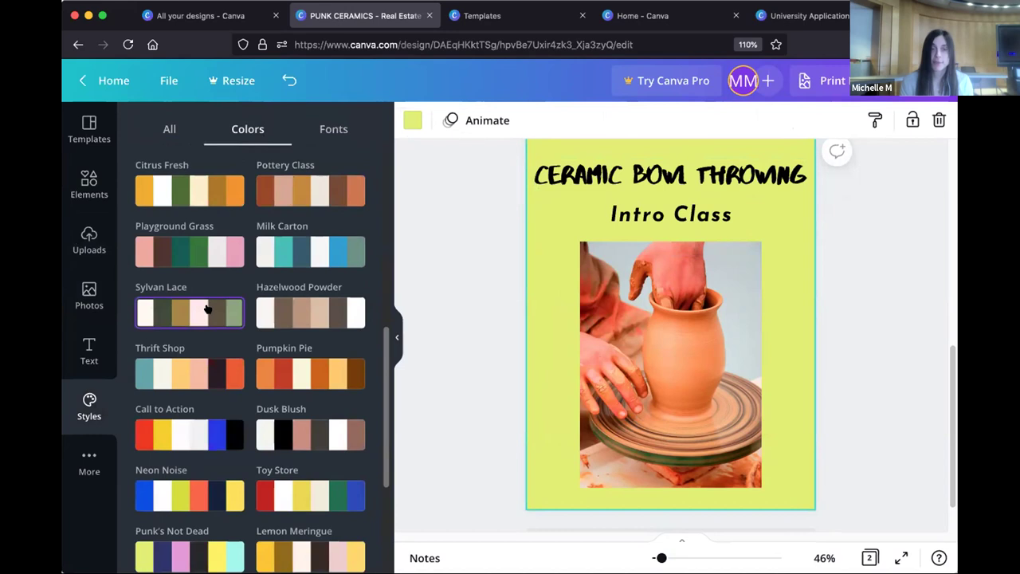
{"action": "left_click", "coordinate": [220, 196]}
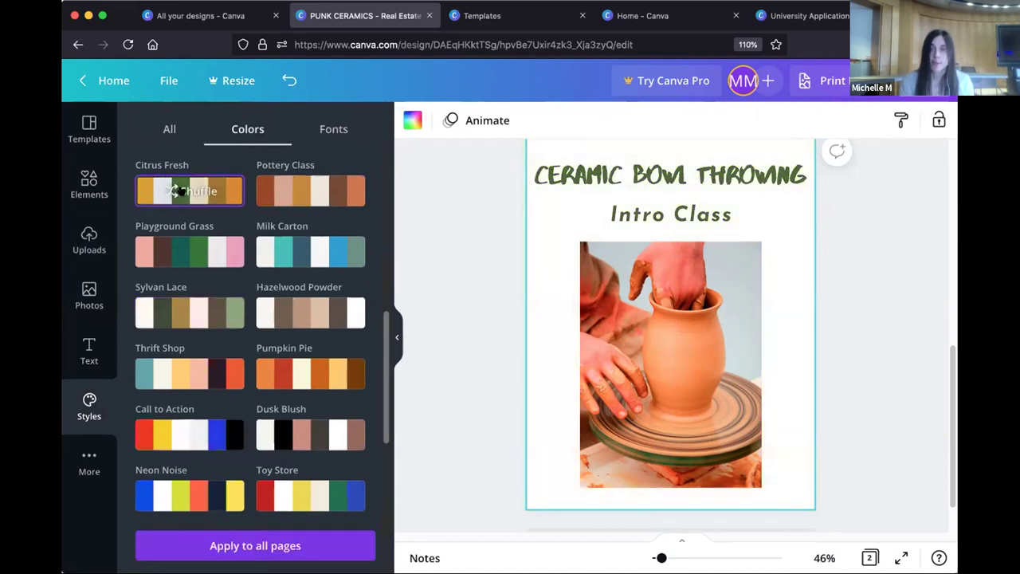
{"action": "left_click", "coordinate": [184, 191]}
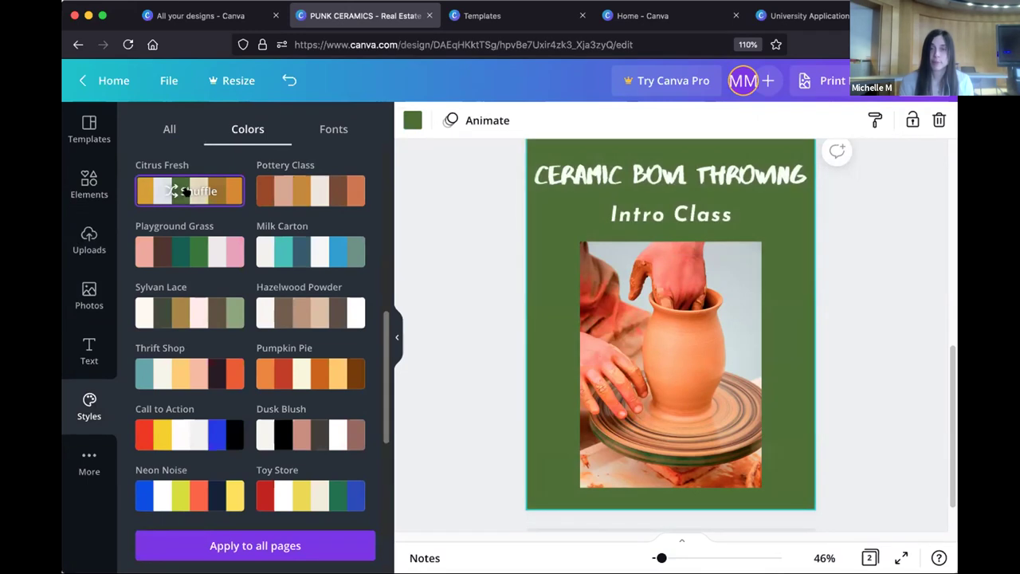
{"action": "left_click", "coordinate": [185, 191]}
{"action": "scroll", "coordinate": [710, 223], "scroll_direction": "up", "scroll_amount": 1}
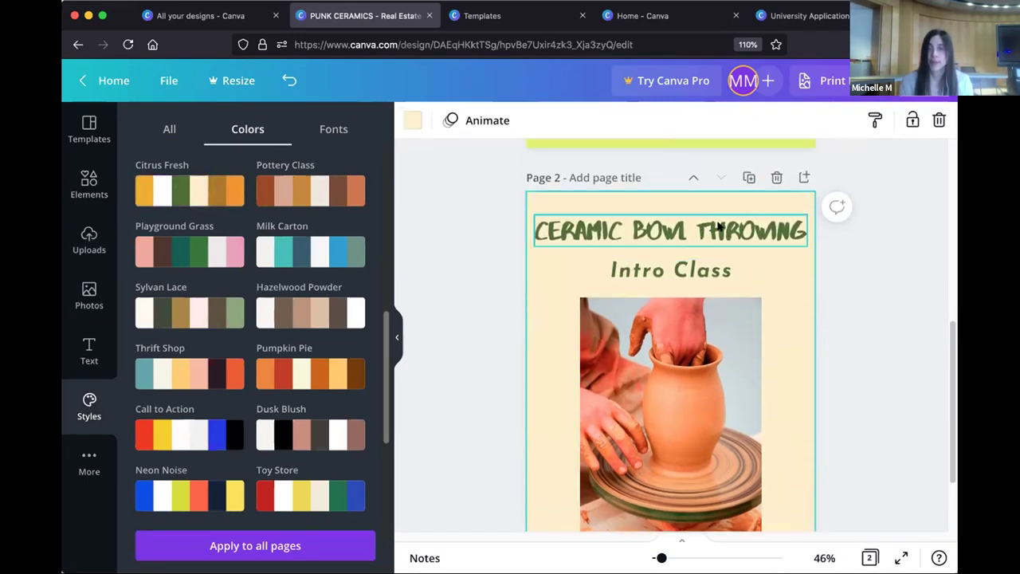
Step: Shrink the page 2 heading to font size 47.5 and center it just above the "Intro Class" subheading
{"action": "left_click", "coordinate": [773, 237]}
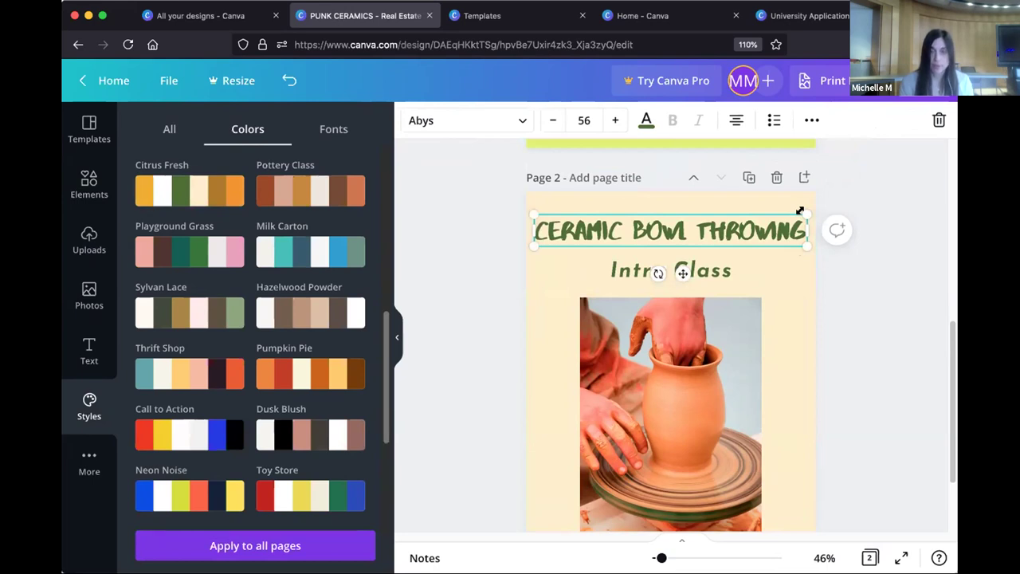
{"action": "left_click_drag", "start_coordinate": [788, 217], "coordinate": [762, 236]}
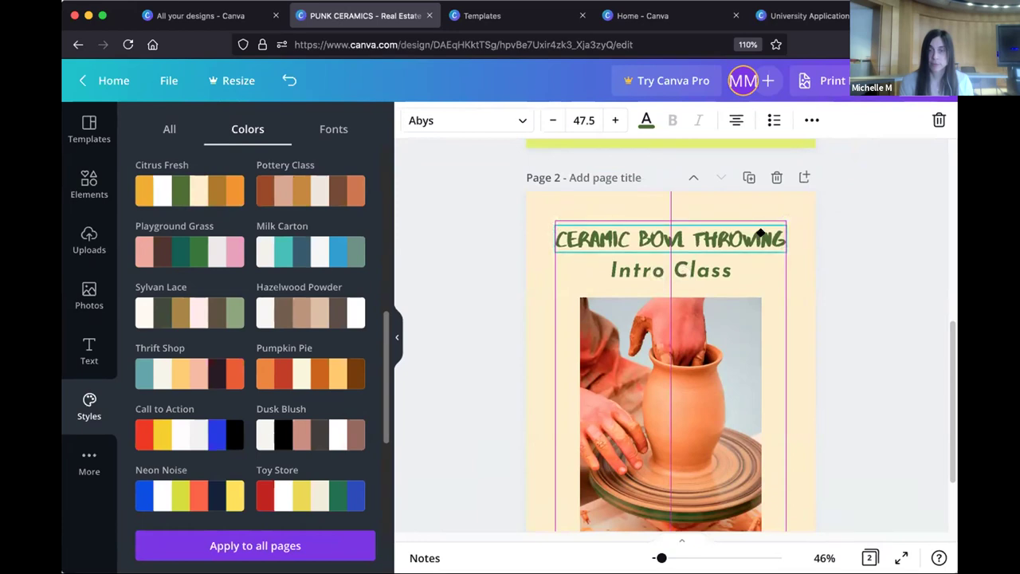
{"action": "left_click", "coordinate": [862, 263]}
{"action": "scroll", "coordinate": [861, 270], "scroll_direction": "down", "scroll_amount": 3}
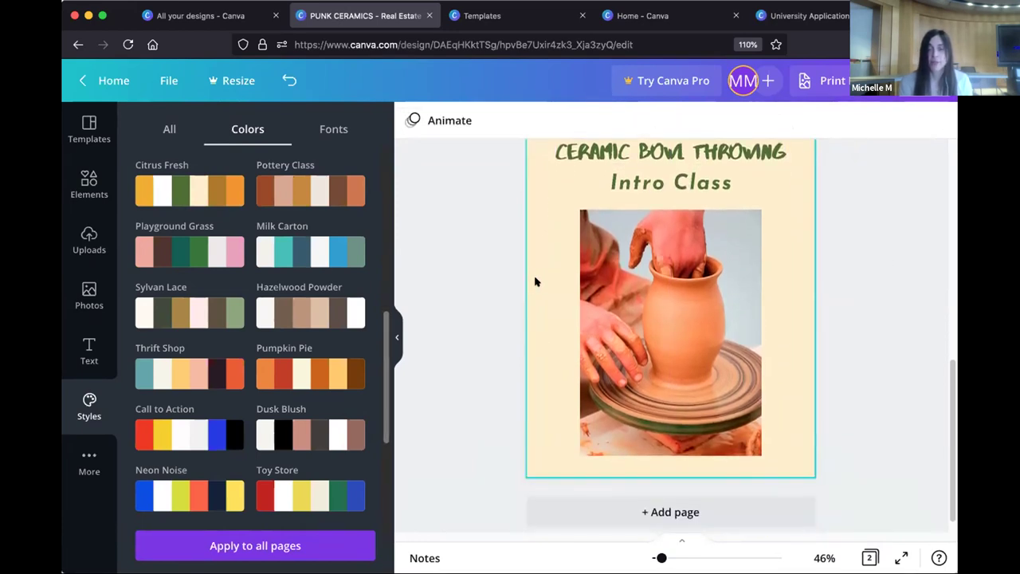
{"action": "scroll", "coordinate": [444, 294], "scroll_direction": "up", "scroll_amount": 4}
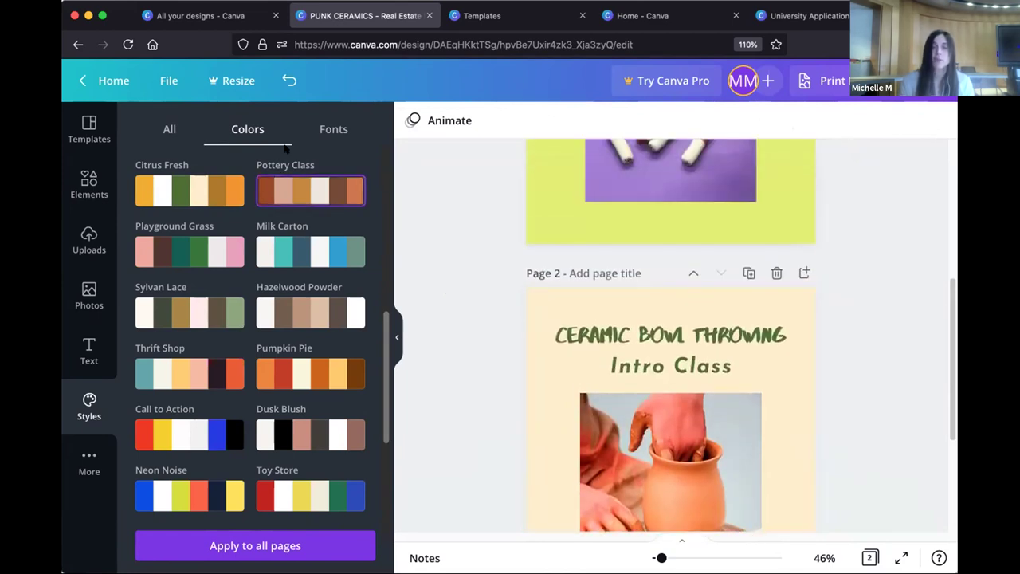
Step: Try the Pottery Class, Milk Carton and Pumpkin Pie color palettes on page 2
{"action": "left_click_drag", "start_coordinate": [492, 308], "coordinate": [790, 381]}
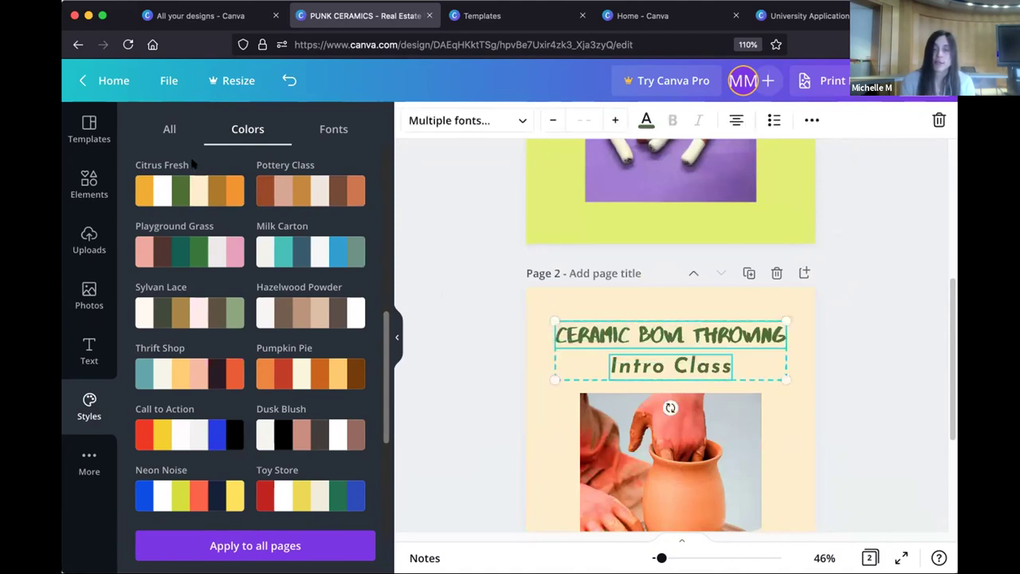
{"action": "left_click", "coordinate": [297, 190]}
{"action": "left_click", "coordinate": [309, 256]}
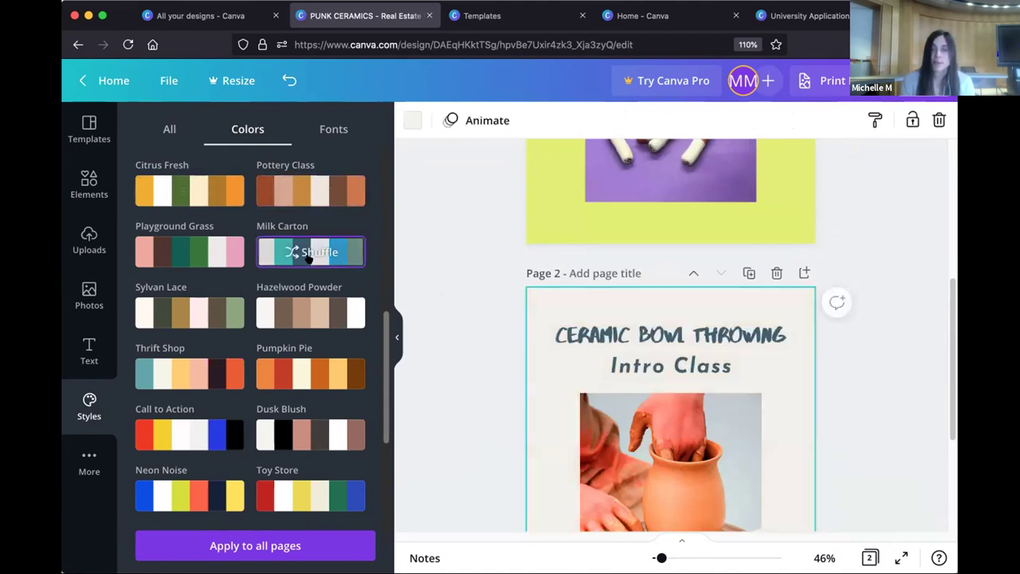
{"action": "left_click", "coordinate": [302, 374]}
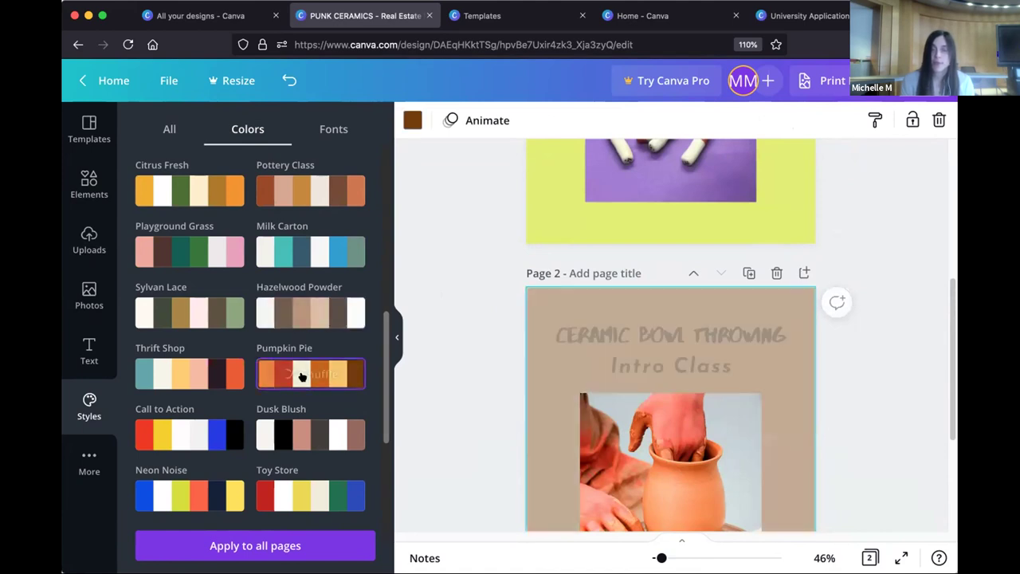
Step: Apply the Dusk Blush palette to page 2 and shuffle it to a dark gray background with white text
{"action": "left_click", "coordinate": [306, 441]}
{"action": "left_click", "coordinate": [315, 436]}
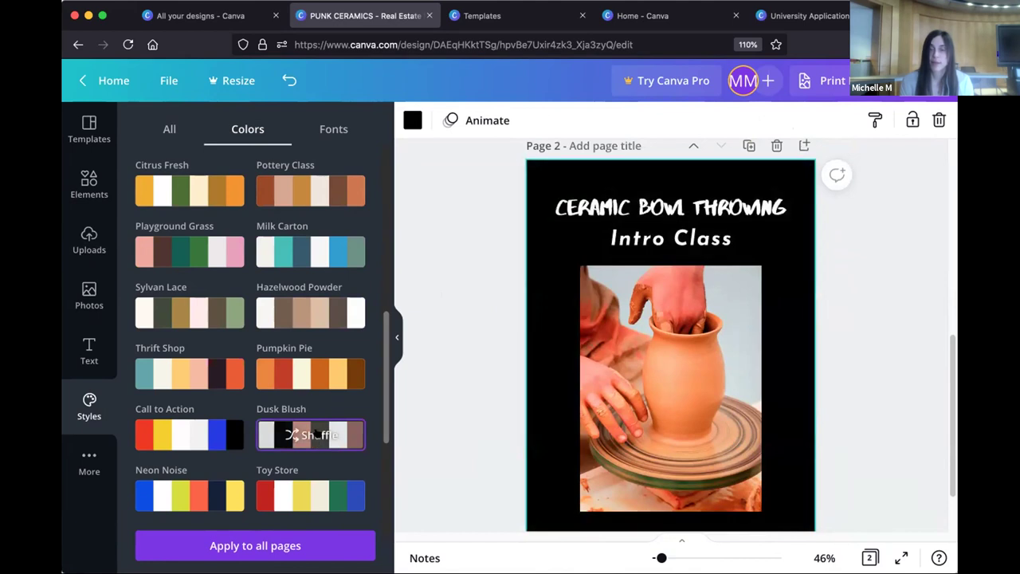
{"action": "left_click", "coordinate": [317, 435]}
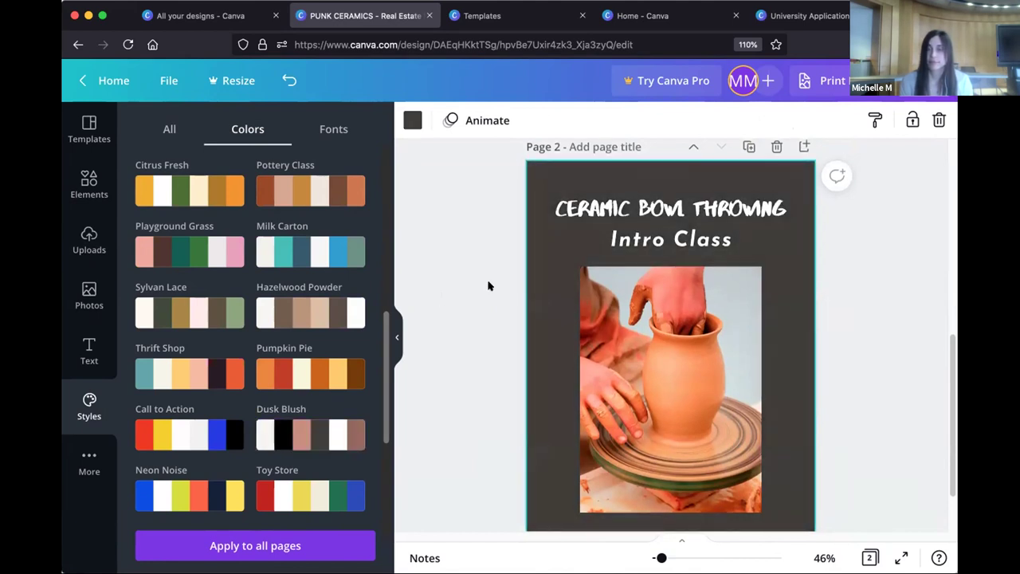
{"action": "scroll", "coordinate": [487, 285], "scroll_direction": "up", "scroll_amount": 3}
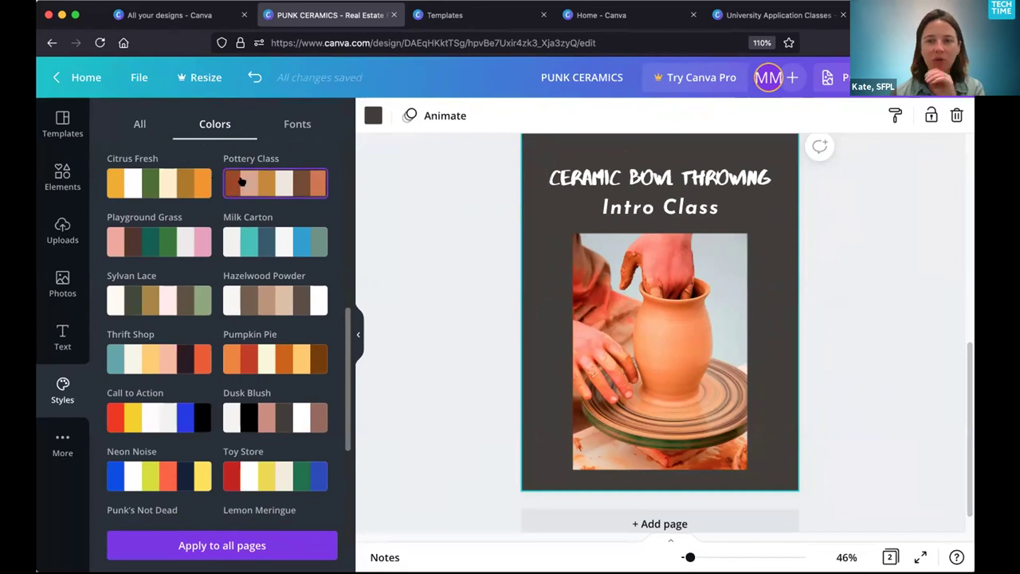
Step: Open the Brand Kit page from the Canva home area and look over its brand logos and brand colors sections
{"action": "left_click", "coordinate": [77, 76]}
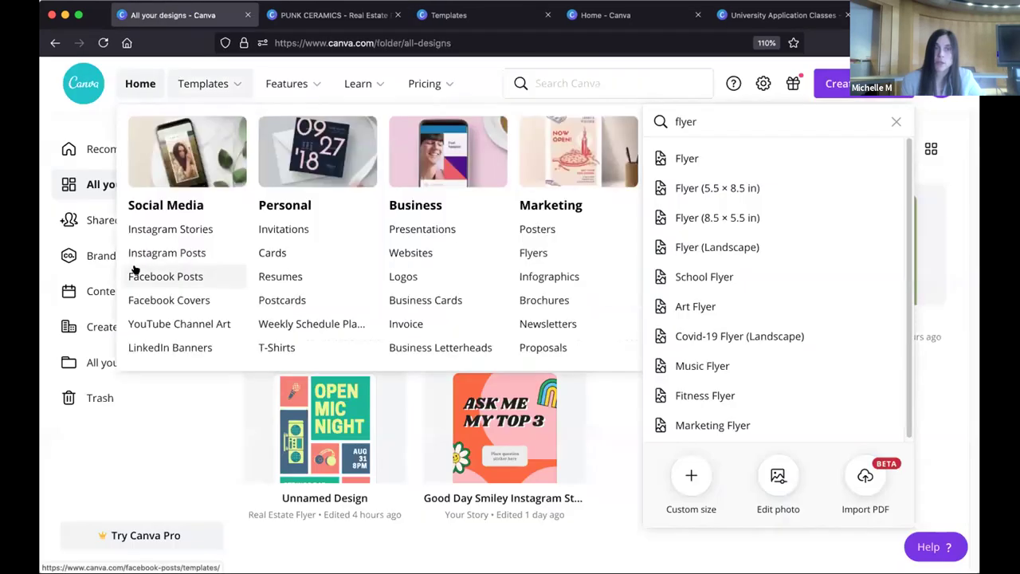
{"action": "left_click", "coordinate": [94, 255]}
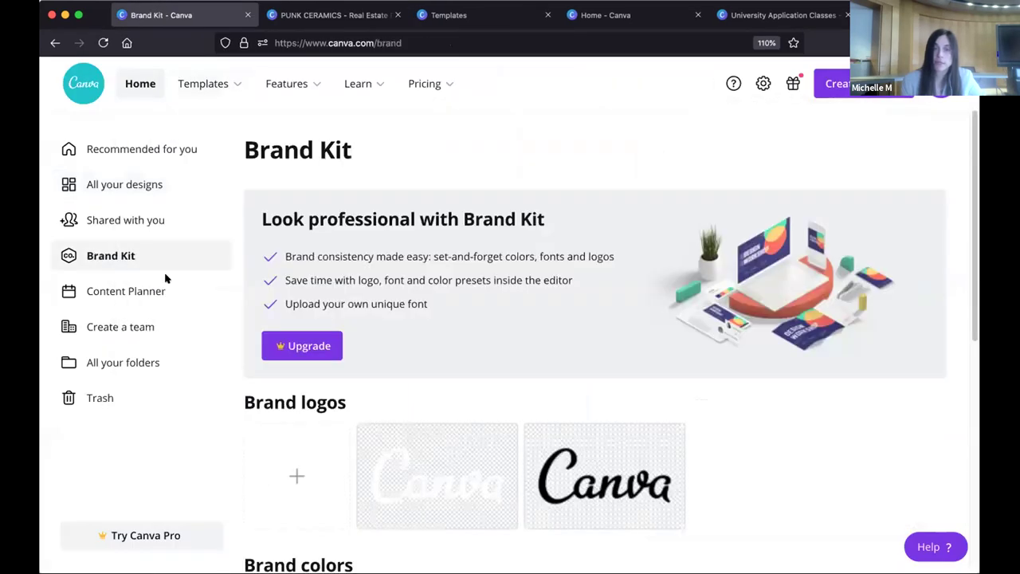
{"action": "scroll", "coordinate": [533, 274], "scroll_direction": "down", "scroll_amount": 5}
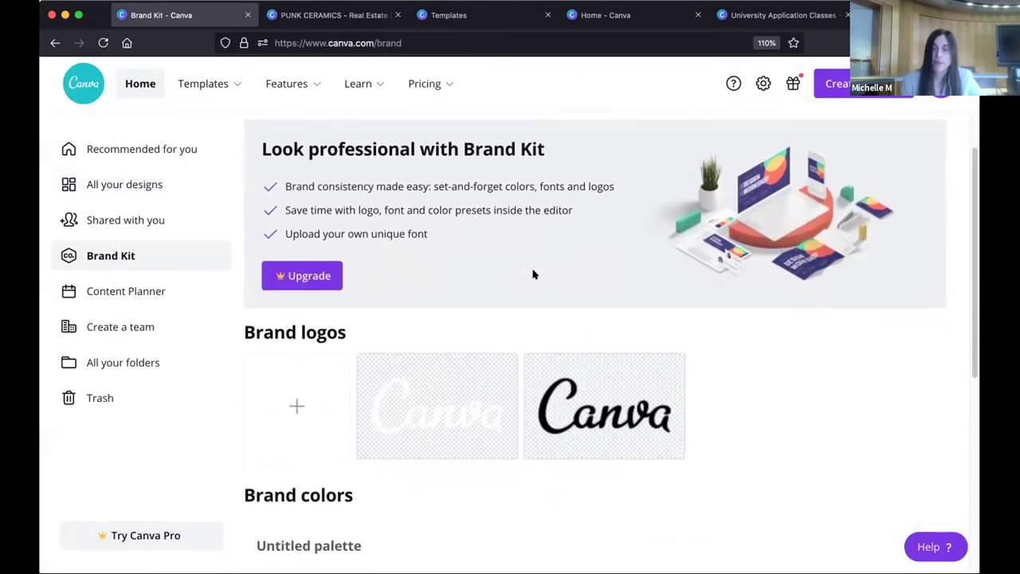
{"action": "scroll", "coordinate": [523, 276], "scroll_direction": "up", "scroll_amount": 5}
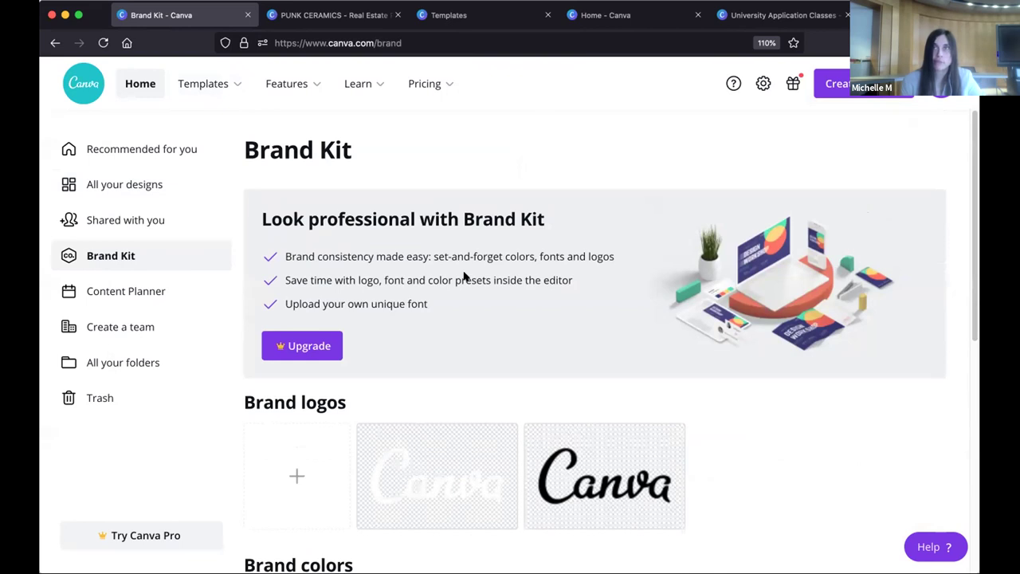
{"action": "scroll", "coordinate": [465, 275], "scroll_direction": "down", "scroll_amount": 4}
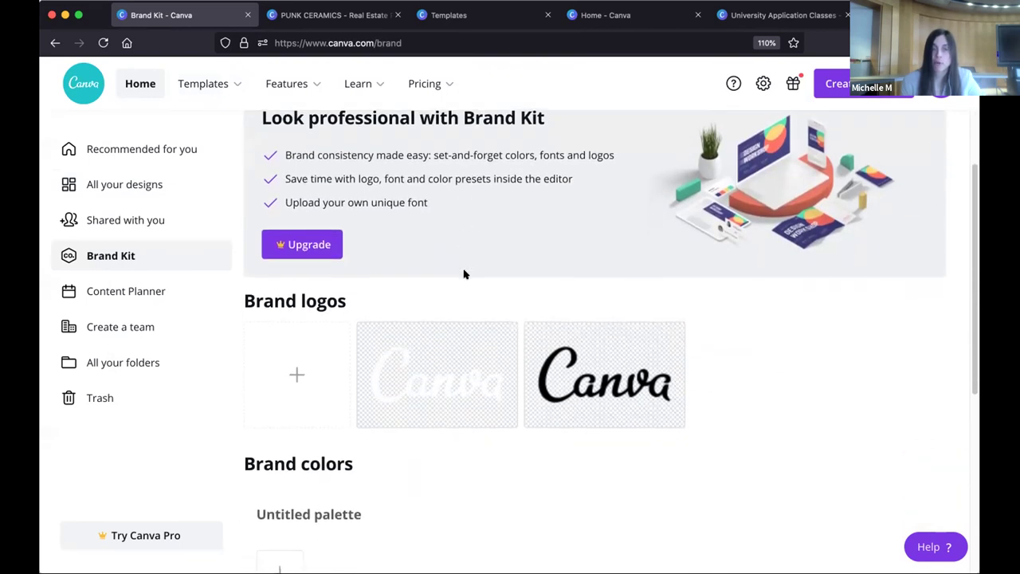
{"action": "scroll", "coordinate": [464, 275], "scroll_direction": "down", "scroll_amount": 1}
{"action": "scroll", "coordinate": [417, 271], "scroll_direction": "up", "scroll_amount": 3}
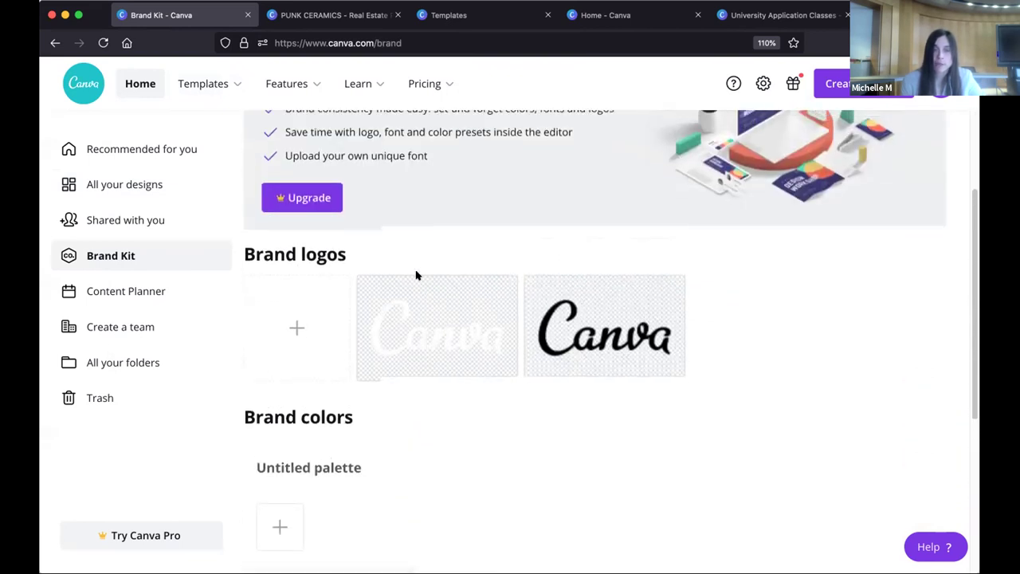
{"action": "scroll", "coordinate": [415, 275], "scroll_direction": "down", "scroll_amount": 4}
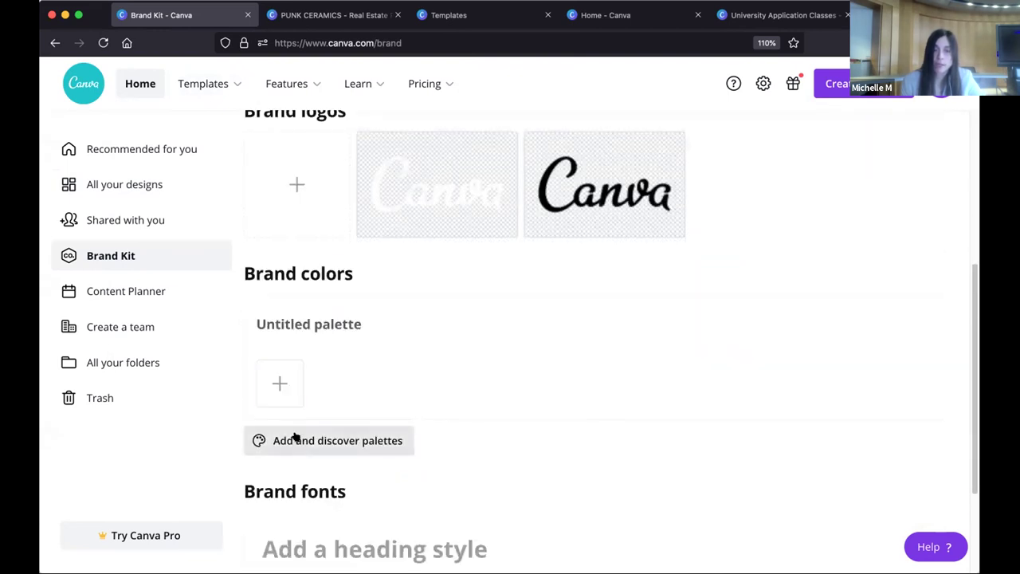
Step: Add yellow #F1DC18, red #DE3508 and blue #2F17F1 to the untitled brand color palette
{"action": "left_click", "coordinate": [280, 383]}
{"action": "left_click_drag", "start_coordinate": [339, 260], "coordinate": [437, 202]}
{"action": "left_click", "coordinate": [337, 383]}
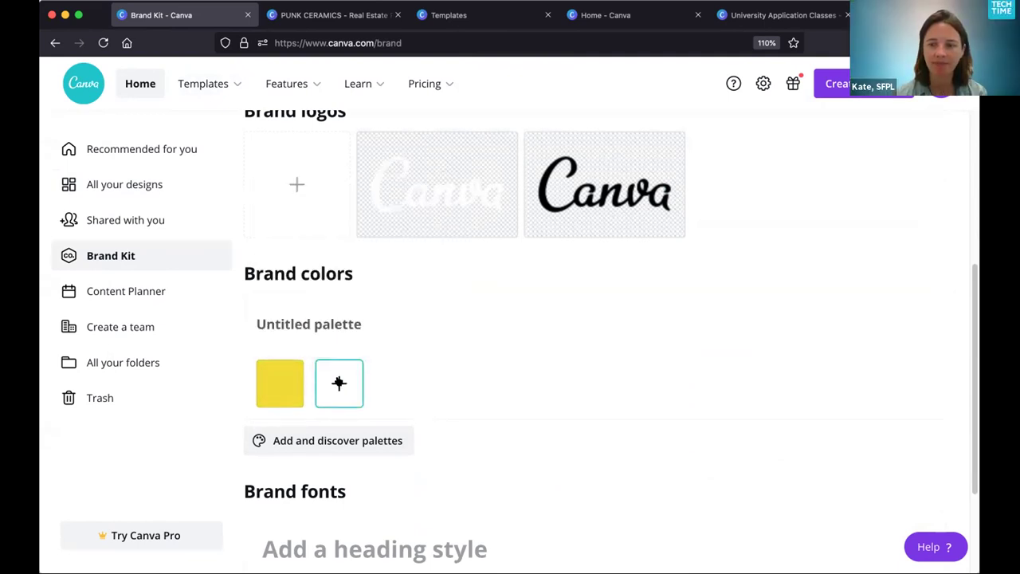
{"action": "left_click", "coordinate": [337, 382]}
{"action": "left_click_drag", "start_coordinate": [367, 292], "coordinate": [351, 292]}
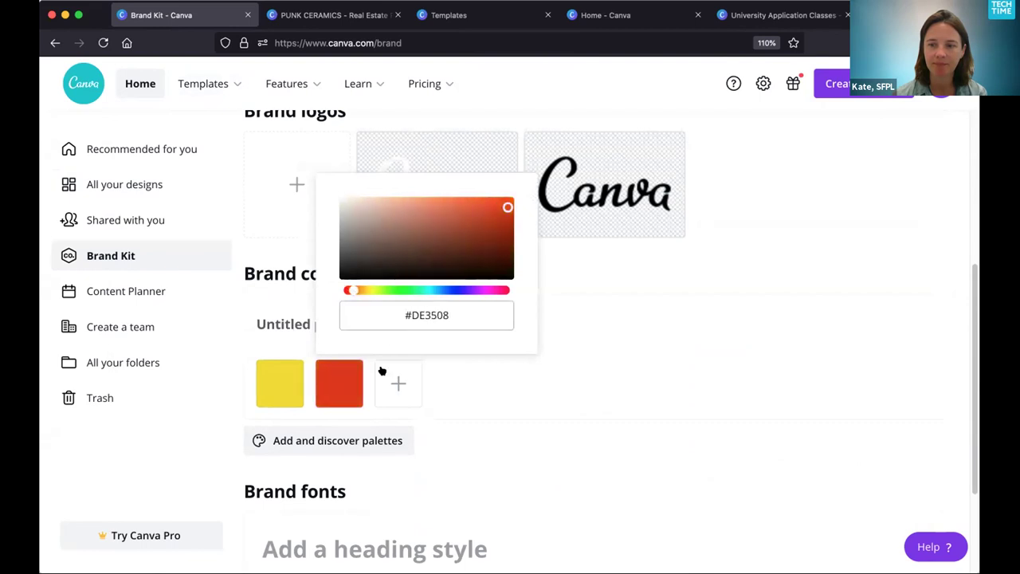
{"action": "left_click", "coordinate": [392, 383]}
{"action": "mouse_move", "coordinate": [448, 290]}
{"action": "left_mouse_down"}
{"action": "mouse_move", "coordinate": [526, 292]}
{"action": "mouse_move", "coordinate": [512, 292]}
{"action": "left_mouse_up"}
{"action": "left_click_drag", "start_coordinate": [519, 236], "coordinate": [556, 200]}
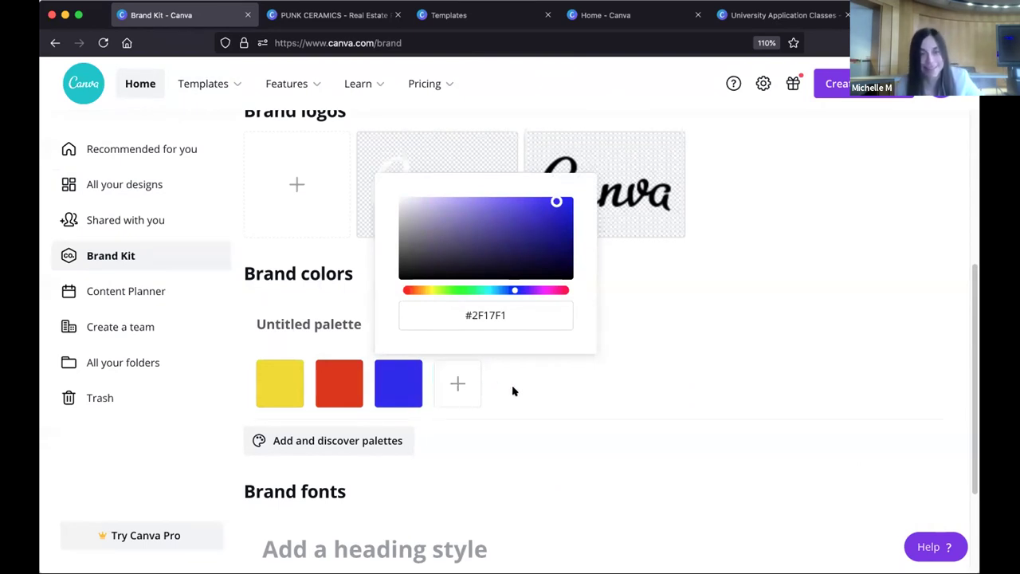
{"action": "left_click", "coordinate": [536, 395]}
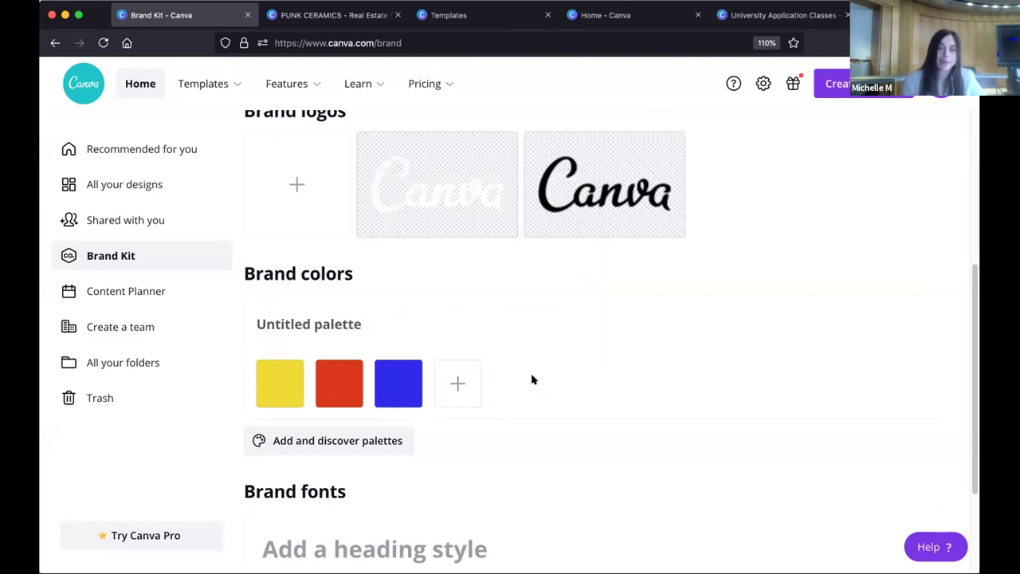
Step: Rename the untitled brand color palette as "Modrian"
{"action": "scroll", "coordinate": [532, 379], "scroll_direction": "down", "scroll_amount": 2}
{"action": "scroll", "coordinate": [532, 379], "scroll_direction": "up", "scroll_amount": 4}
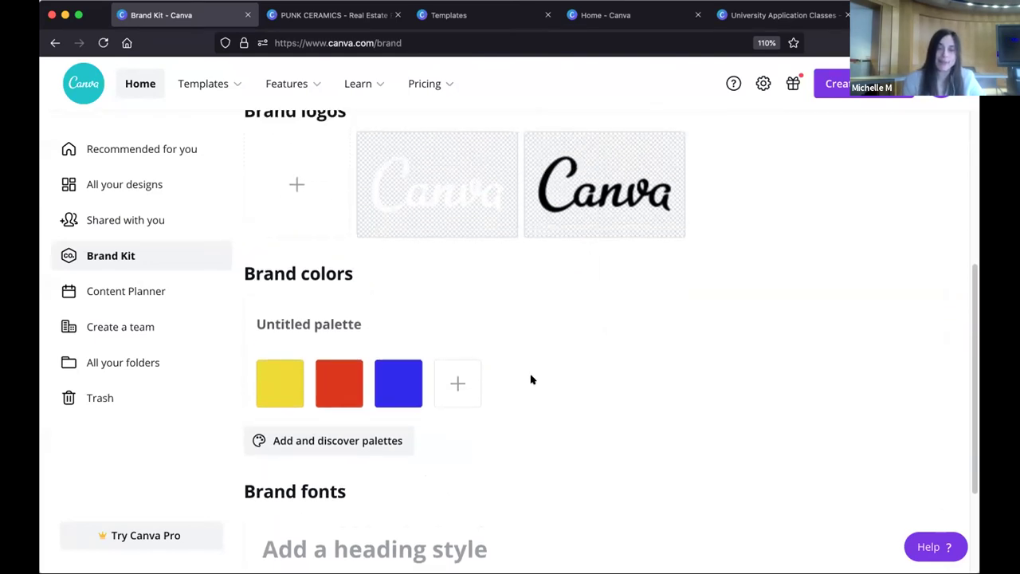
{"action": "scroll", "coordinate": [532, 379], "scroll_direction": "up", "scroll_amount": 2}
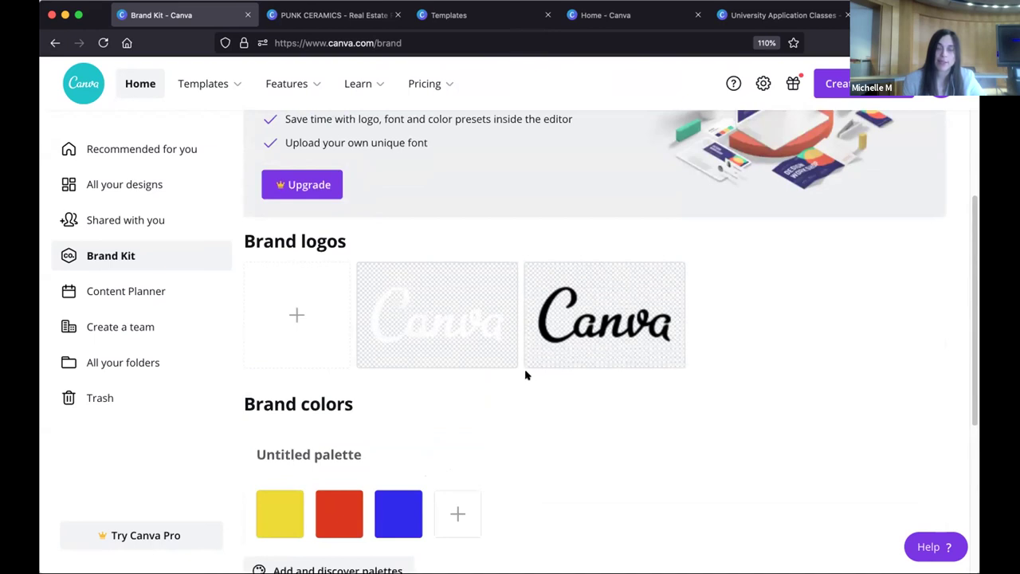
{"action": "scroll", "coordinate": [522, 373], "scroll_direction": "down", "scroll_amount": 2}
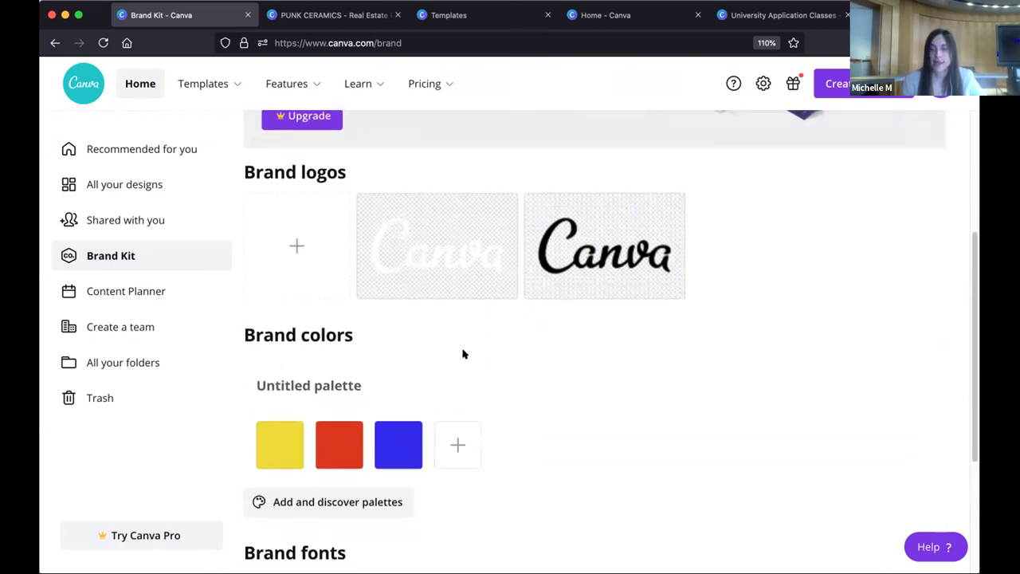
{"action": "scroll", "coordinate": [463, 354], "scroll_direction": "down", "scroll_amount": 3}
{"action": "left_click", "coordinate": [353, 279]}
{"action": "type", "text": "Modrian"}
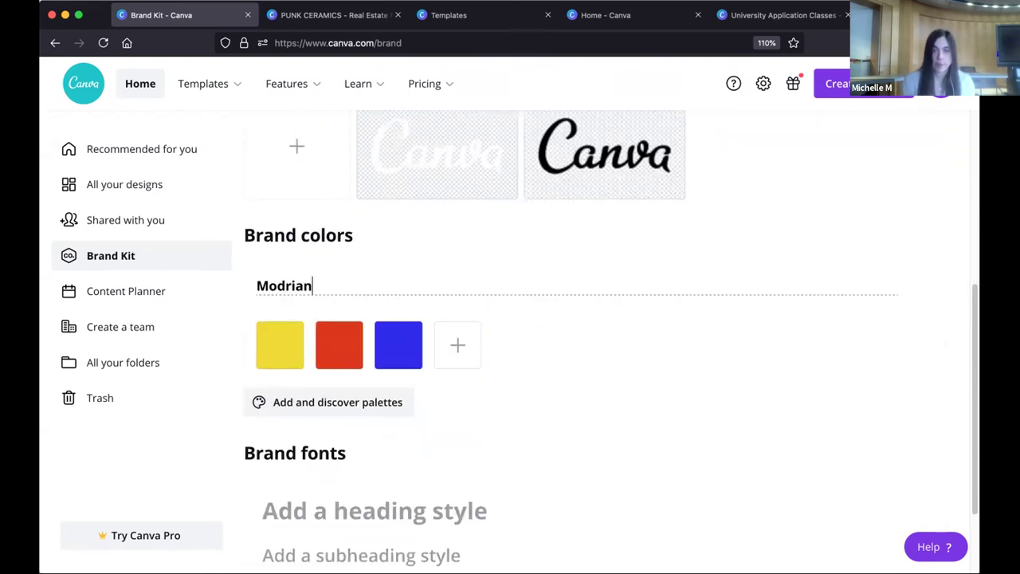
{"action": "left_click", "coordinate": [534, 343]}
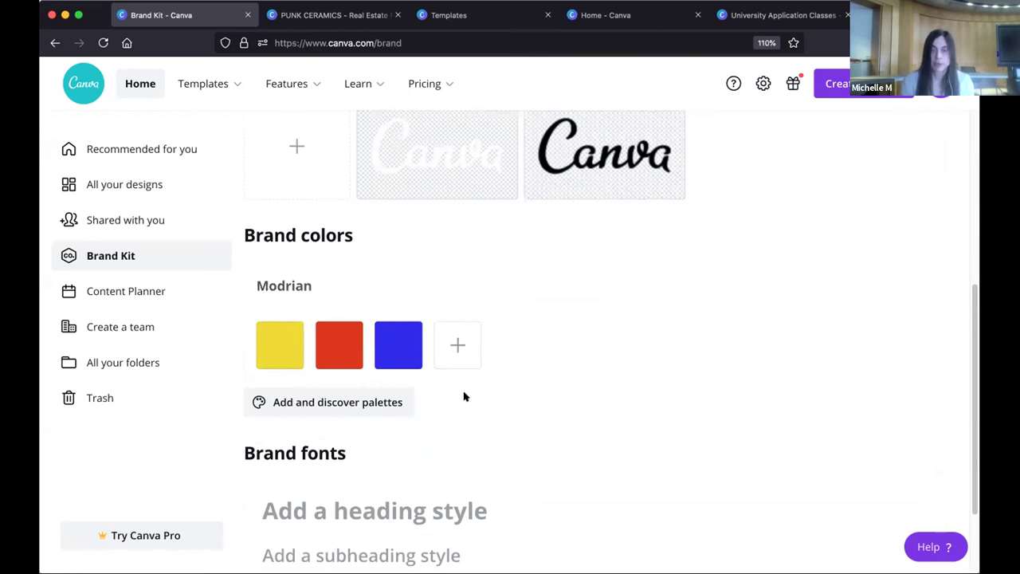
Step: Review the Brand Kit's logos, the yellow, red and blue palette, and the brand fonts section
{"action": "scroll", "coordinate": [469, 392], "scroll_direction": "up", "scroll_amount": 3}
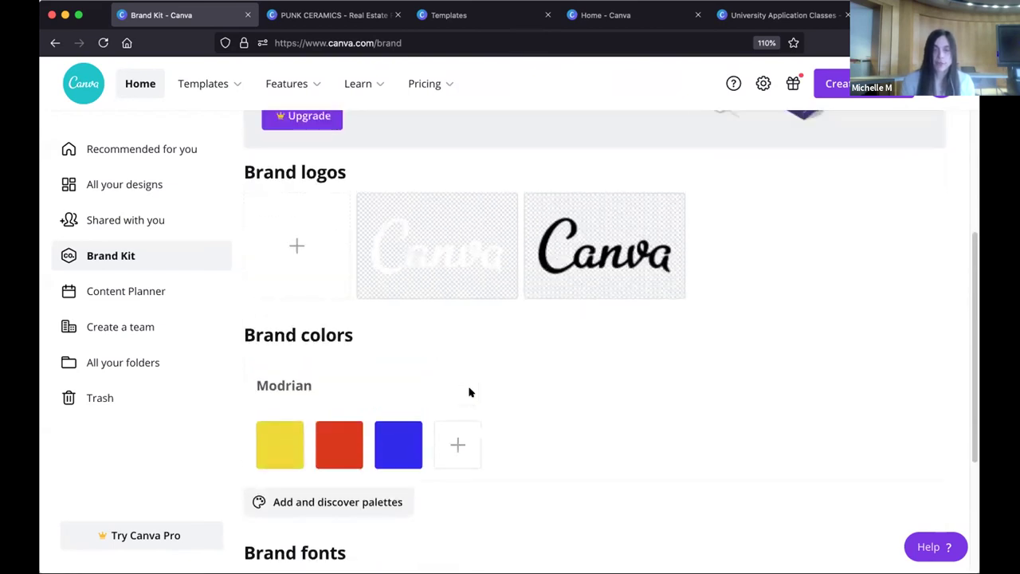
{"action": "scroll", "coordinate": [469, 391], "scroll_direction": "down", "scroll_amount": 3}
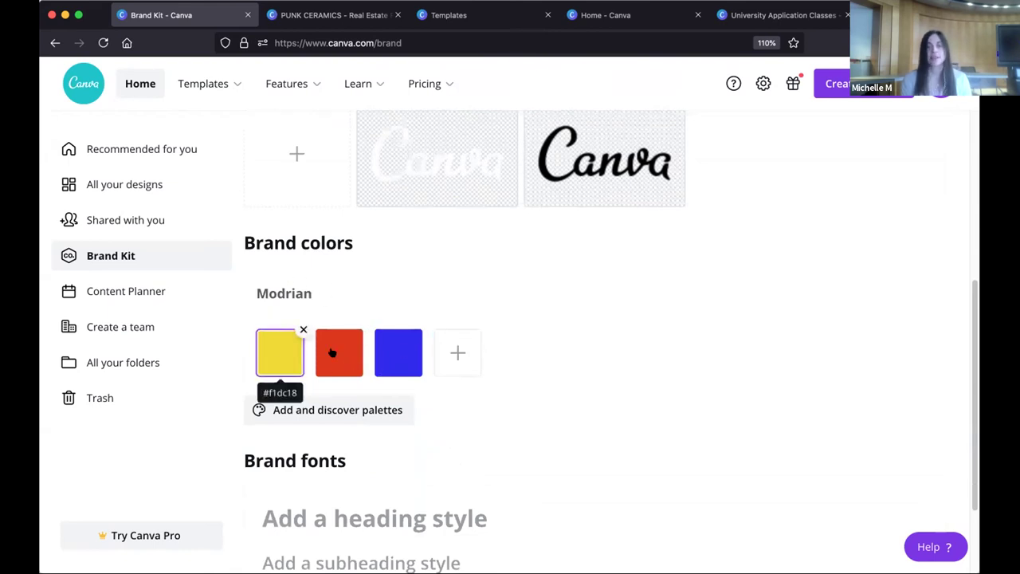
{"action": "scroll", "coordinate": [539, 359], "scroll_direction": "down", "scroll_amount": 3}
{"action": "scroll", "coordinate": [539, 360], "scroll_direction": "up", "scroll_amount": 5}
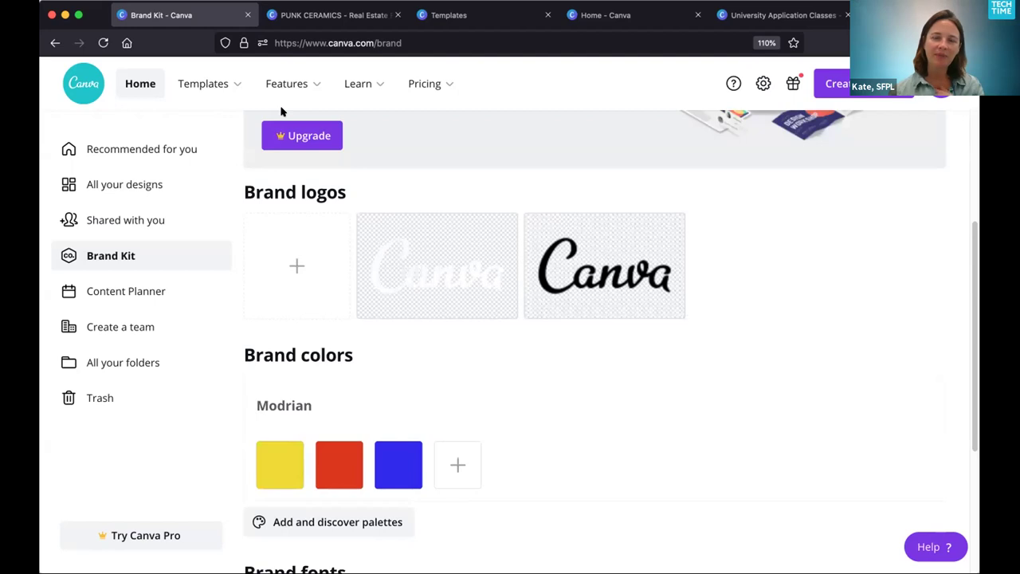
Step: Switch to the open templates page with the "instagram stories templates party" search
{"action": "mouse_move", "coordinate": [281, 107]}
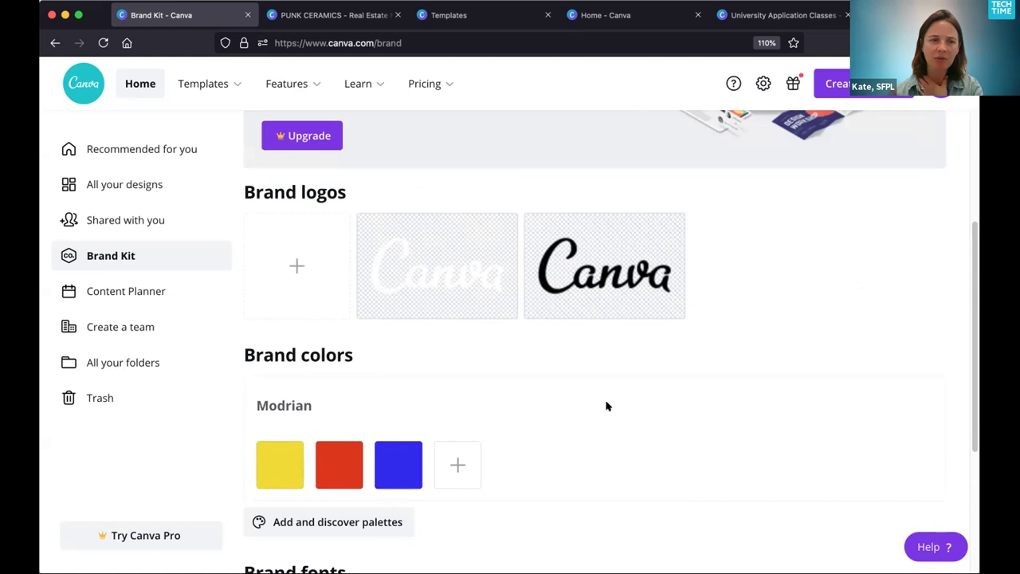
{"action": "left_click", "coordinate": [634, 18]}
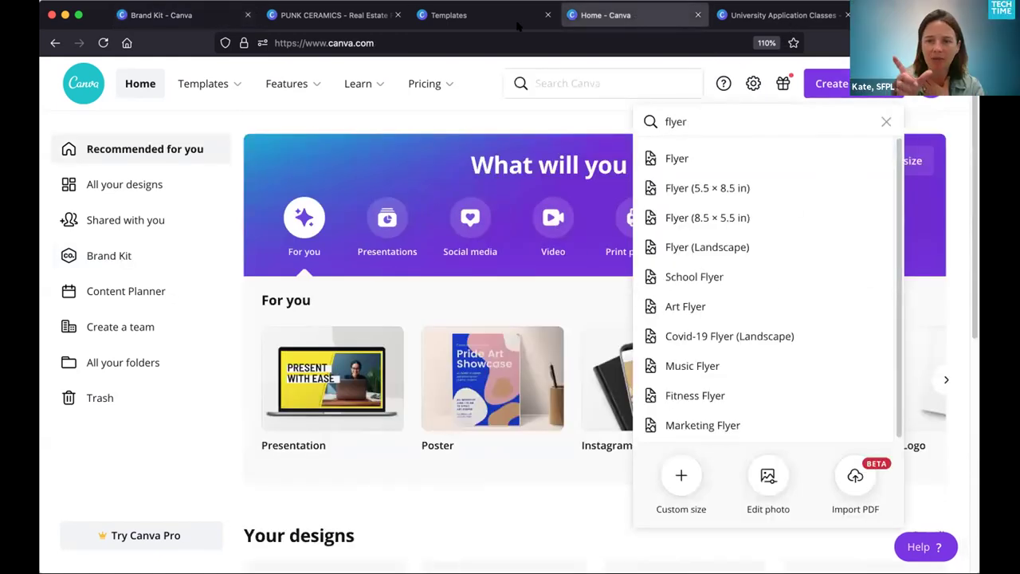
{"action": "left_click", "coordinate": [470, 16]}
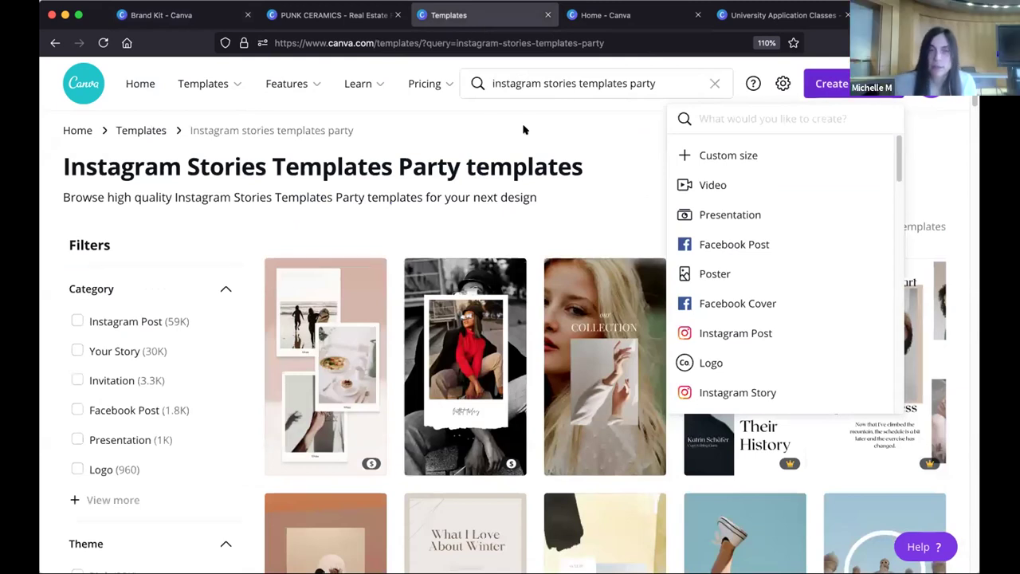
{"action": "key", "text": "Escape"}
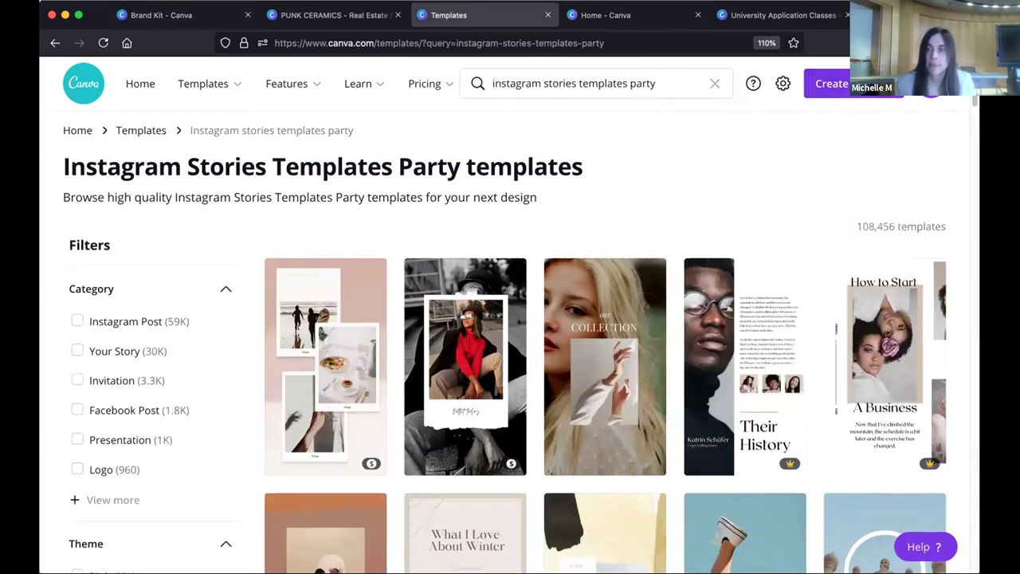
{"action": "left_click", "coordinate": [927, 88]}
{"action": "key", "text": "Escape"}
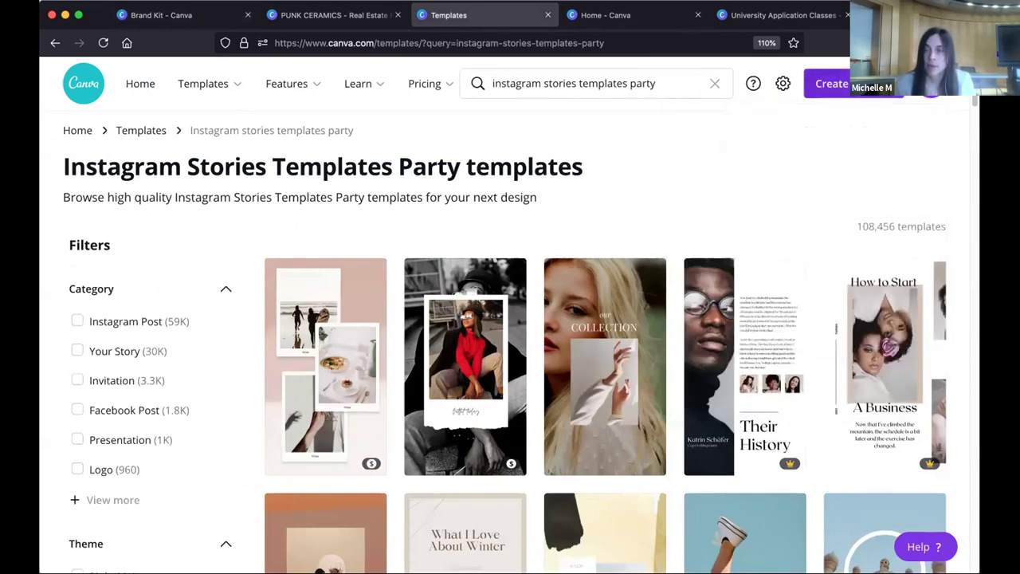
{"action": "left_click", "coordinate": [831, 83]}
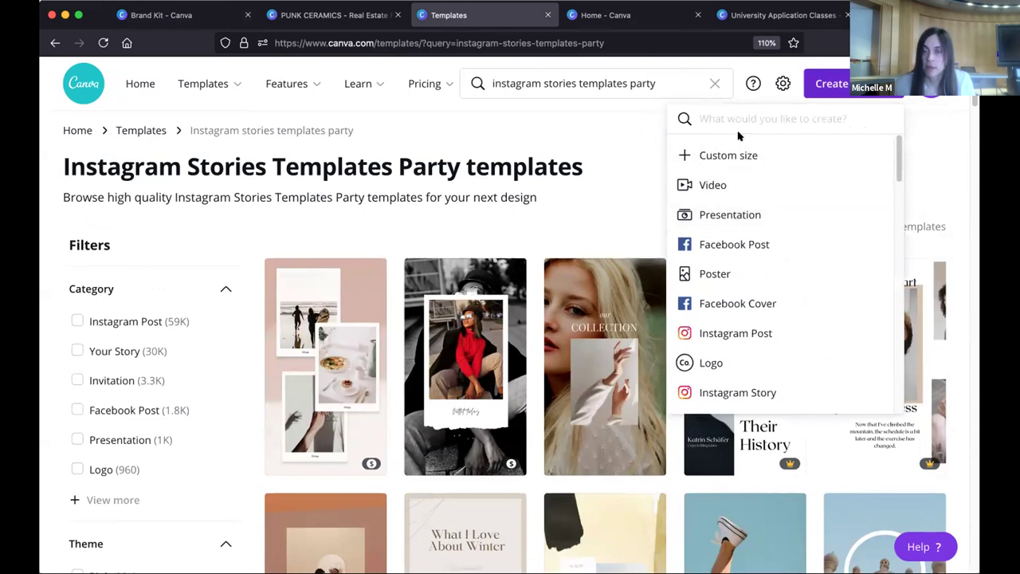
{"action": "left_click", "coordinate": [510, 213]}
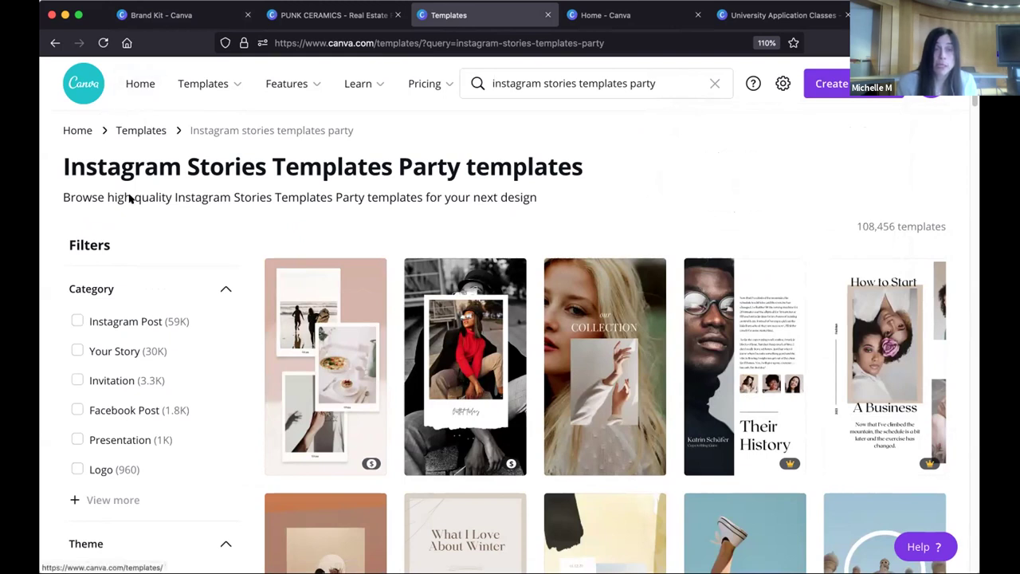
Step: Return to the home page and open the Photos folder from the list of all folders
{"action": "left_click", "coordinate": [140, 84]}
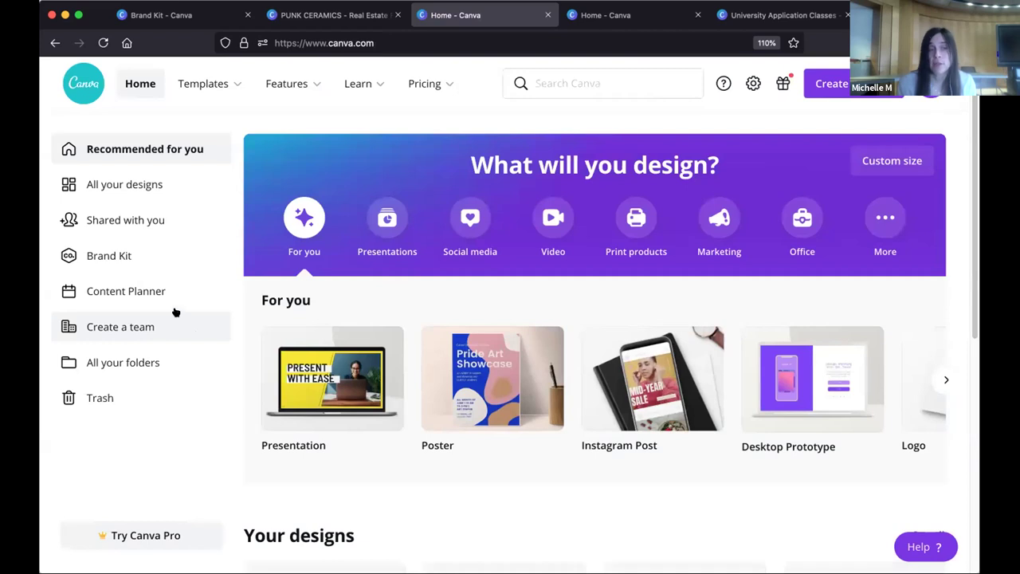
{"action": "left_click", "coordinate": [140, 361]}
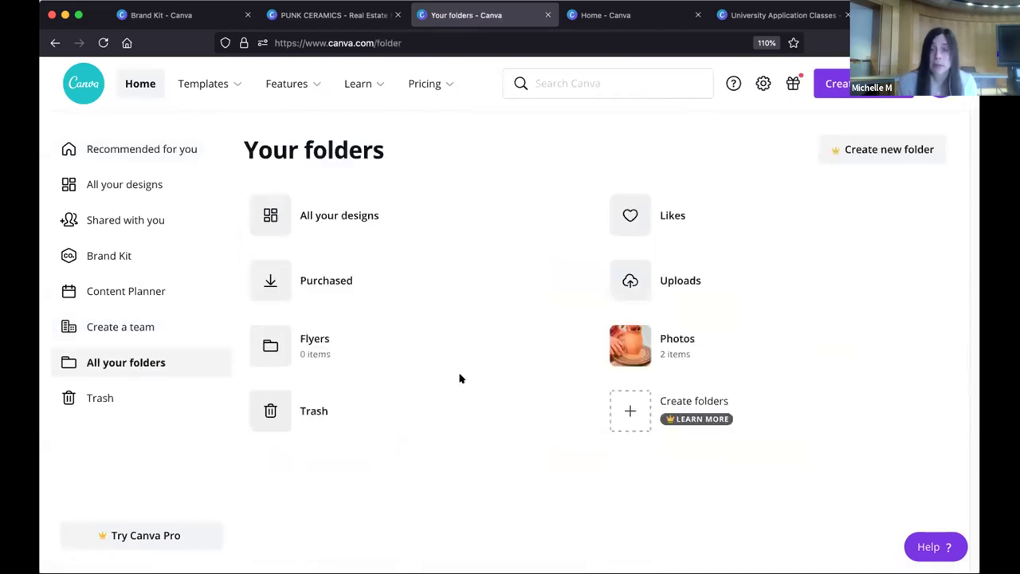
{"action": "left_click", "coordinate": [629, 346]}
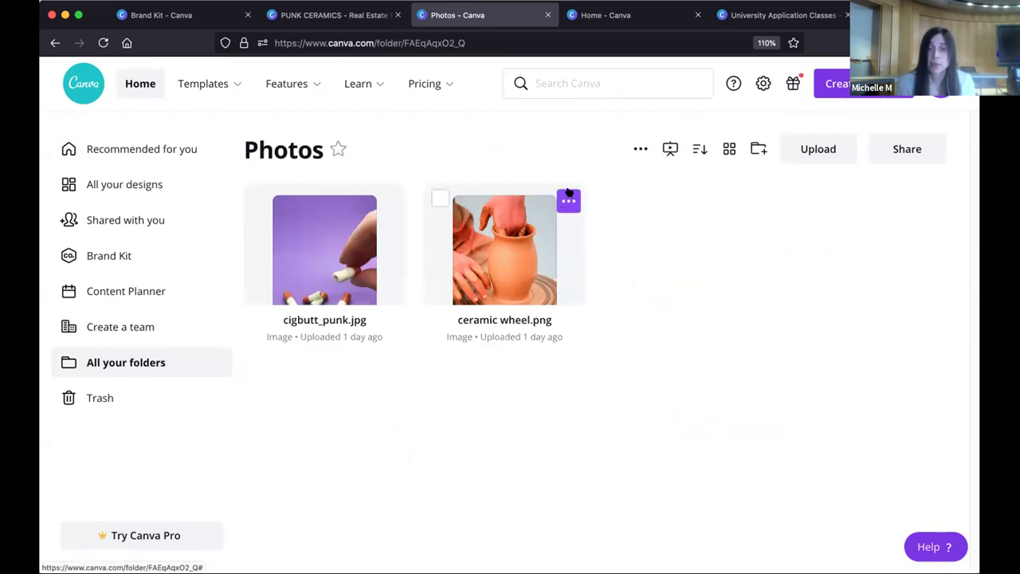
{"action": "left_click", "coordinate": [567, 202]}
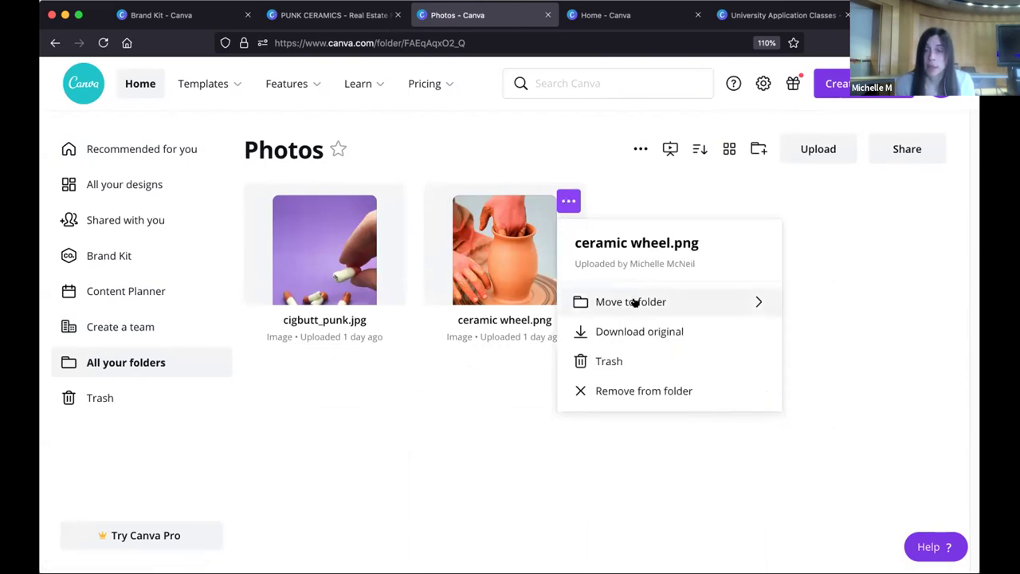
{"action": "left_click", "coordinate": [630, 200]}
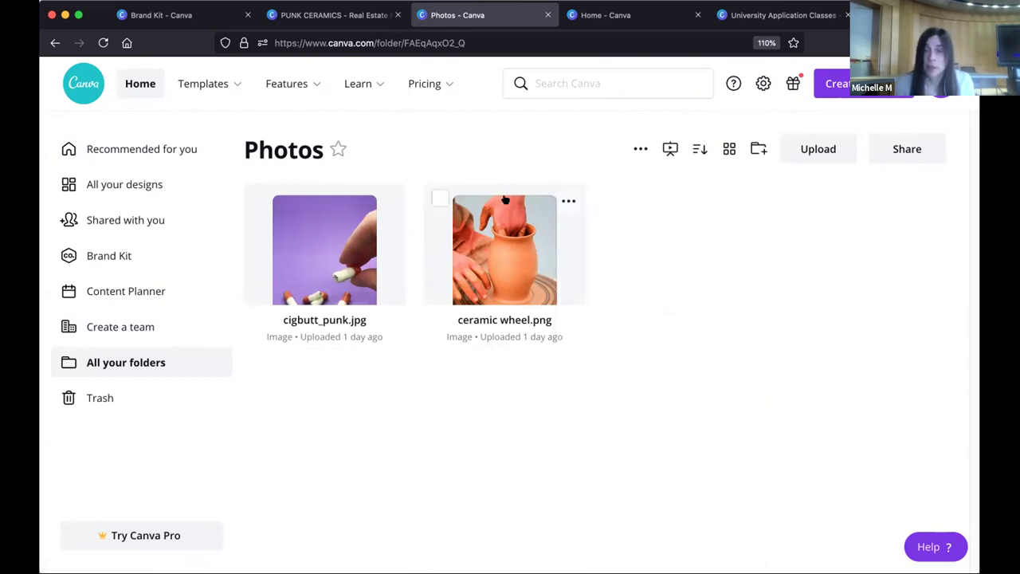
{"action": "left_click", "coordinate": [440, 198]}
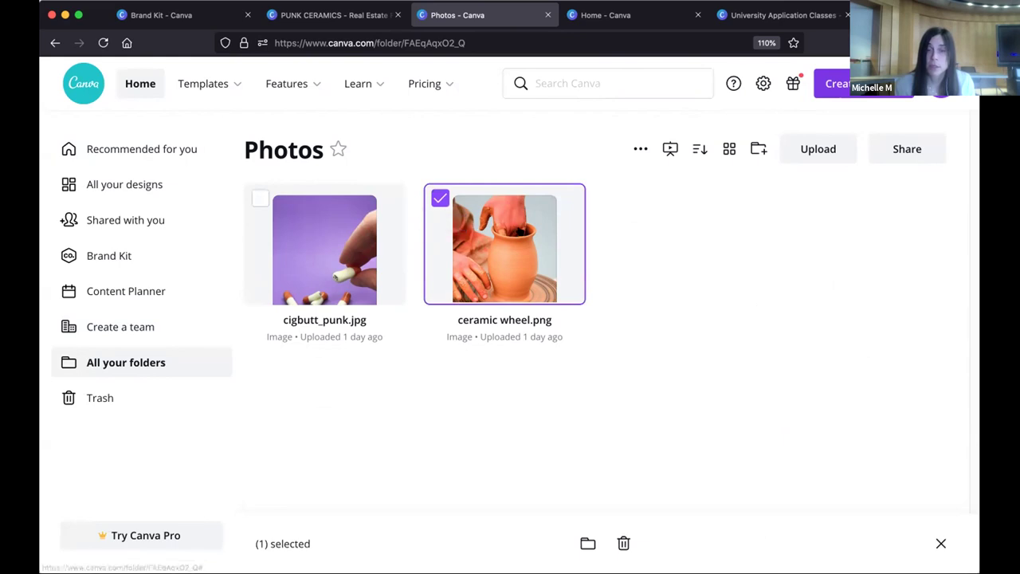
{"action": "right_click", "coordinate": [521, 230]}
{"action": "left_click", "coordinate": [563, 200]}
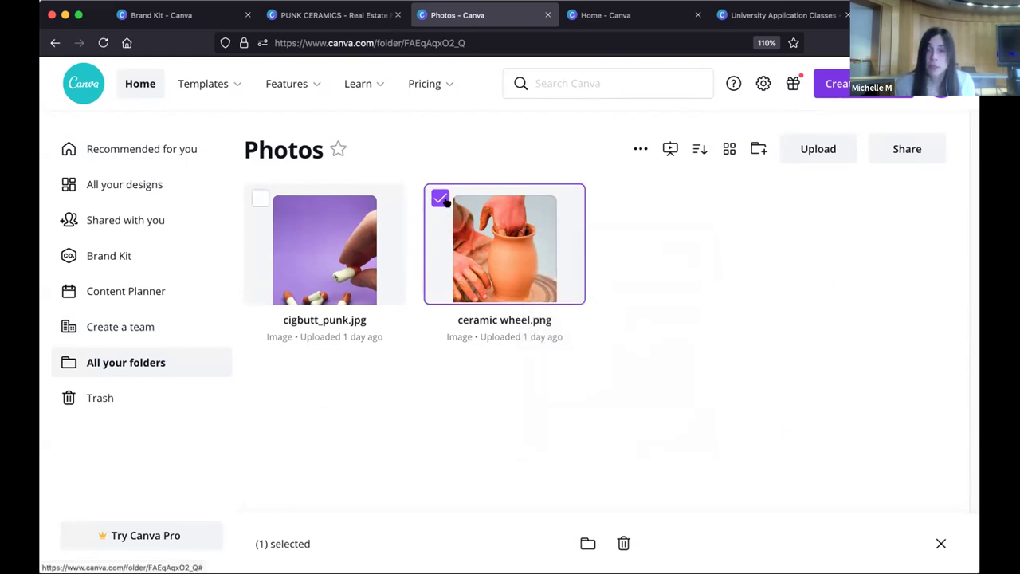
{"action": "left_click", "coordinate": [438, 199]}
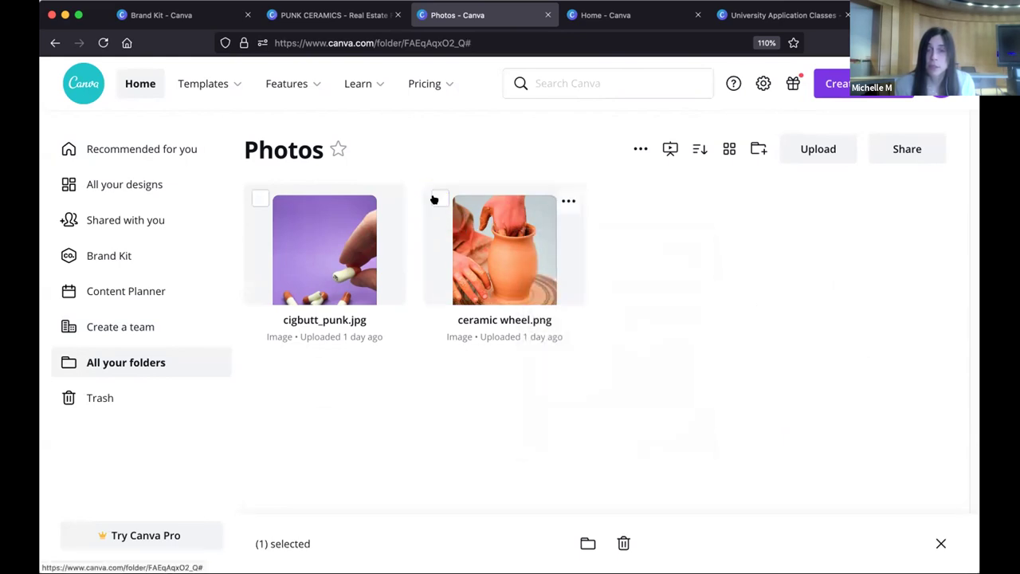
Step: Preview ceramic wheel.png and use it in a new 1920 × 1080 px design
{"action": "left_click", "coordinate": [508, 228]}
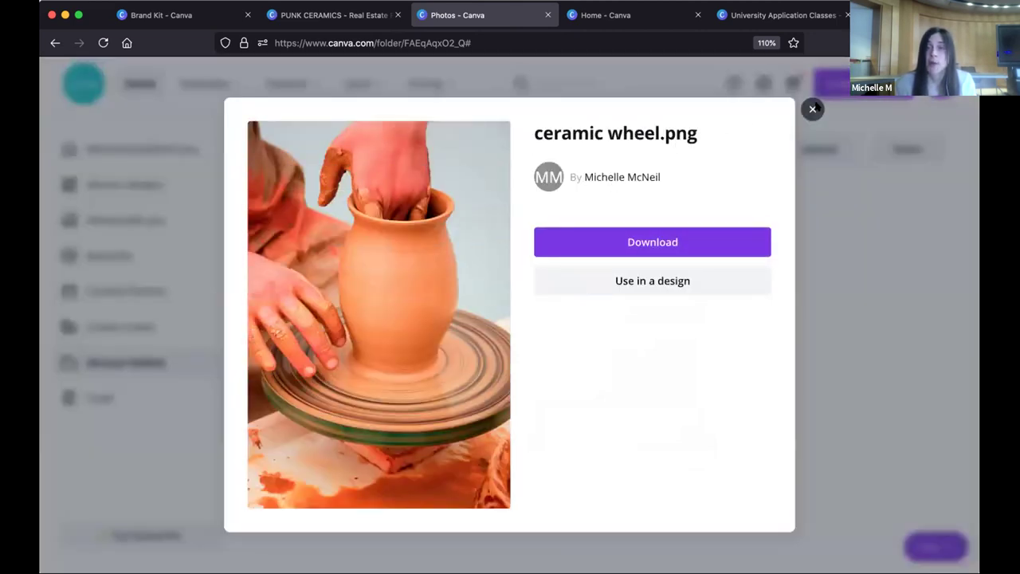
{"action": "left_click", "coordinate": [812, 110]}
{"action": "left_click", "coordinate": [516, 240]}
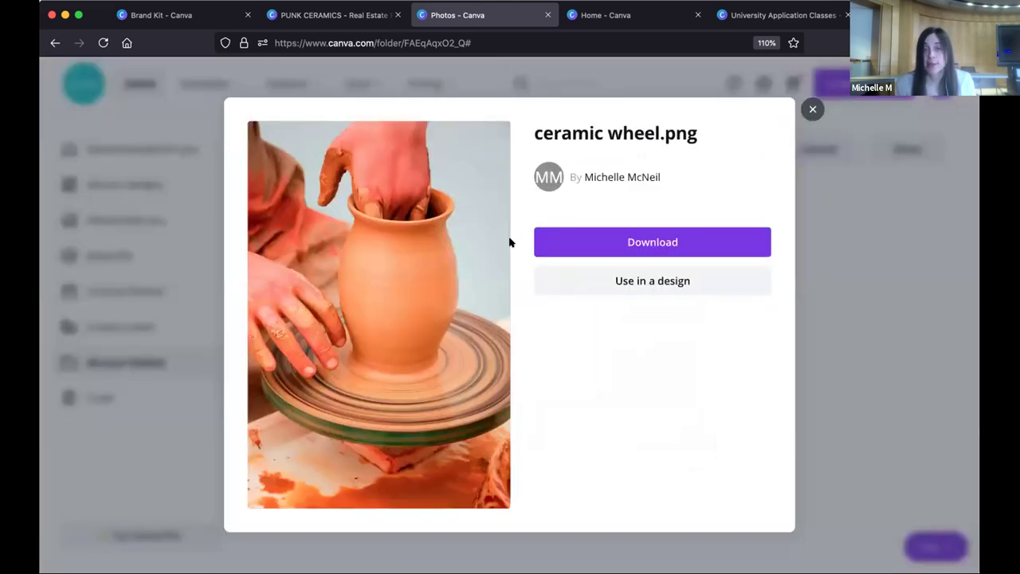
{"action": "left_click", "coordinate": [656, 279]}
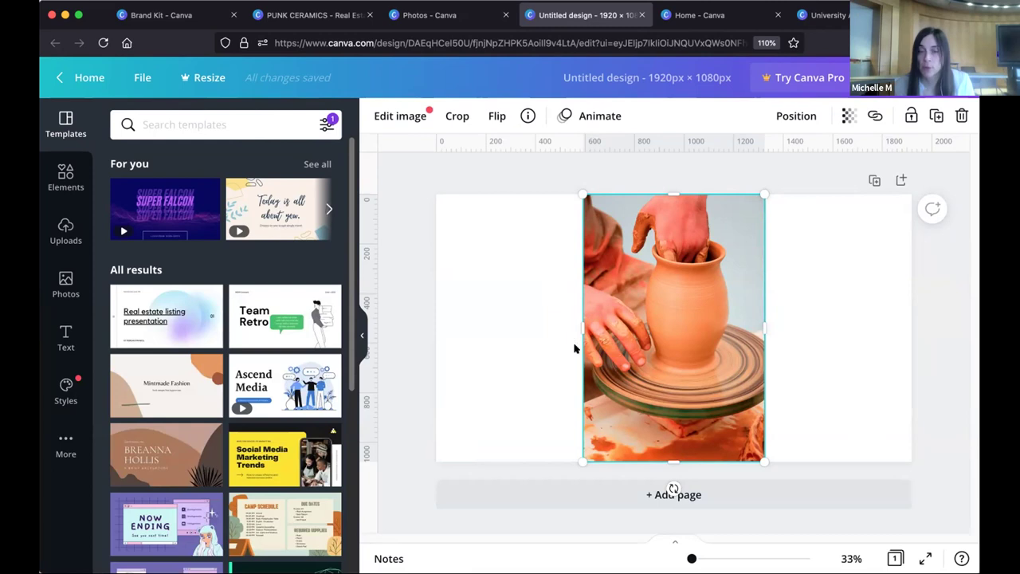
{"action": "mouse_move", "coordinate": [759, 201]}
{"action": "left_mouse_down"}
{"action": "mouse_move", "coordinate": [707, 281]}
{"action": "mouse_move", "coordinate": [760, 192]}
{"action": "left_mouse_up"}
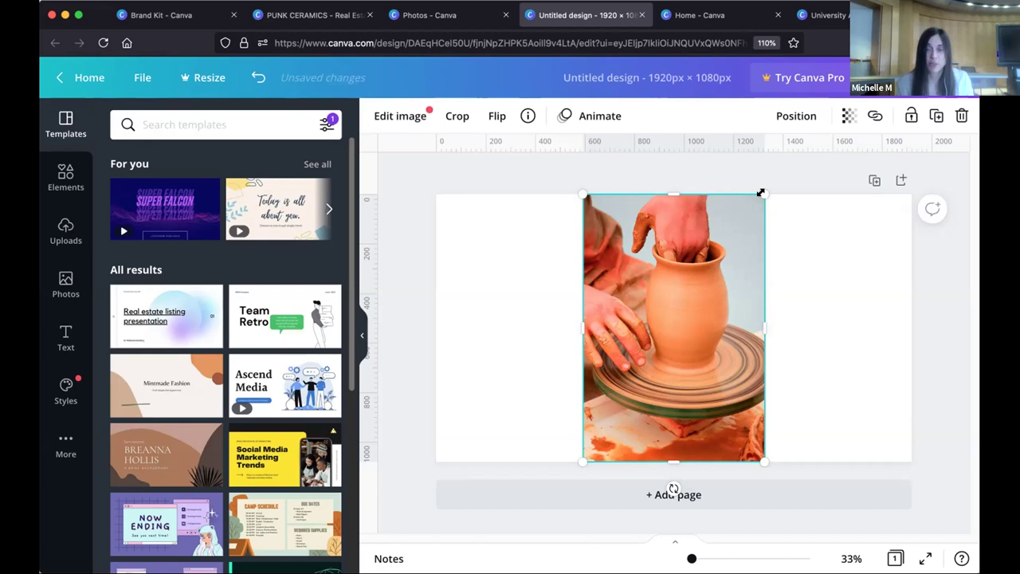
{"action": "mouse_move", "coordinate": [760, 193]}
{"action": "left_mouse_down"}
{"action": "mouse_move", "coordinate": [712, 261]}
{"action": "mouse_move", "coordinate": [755, 197]}
{"action": "left_mouse_up"}
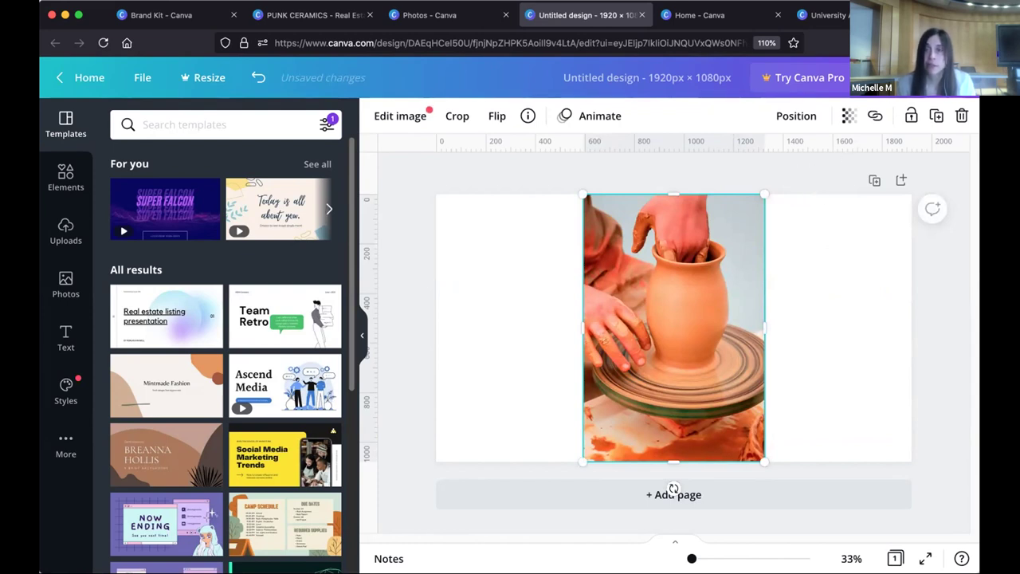
Step: Go back to the home page, look up "flyer" among the design types and create a blank standard Flyer
{"action": "left_click", "coordinate": [90, 79]}
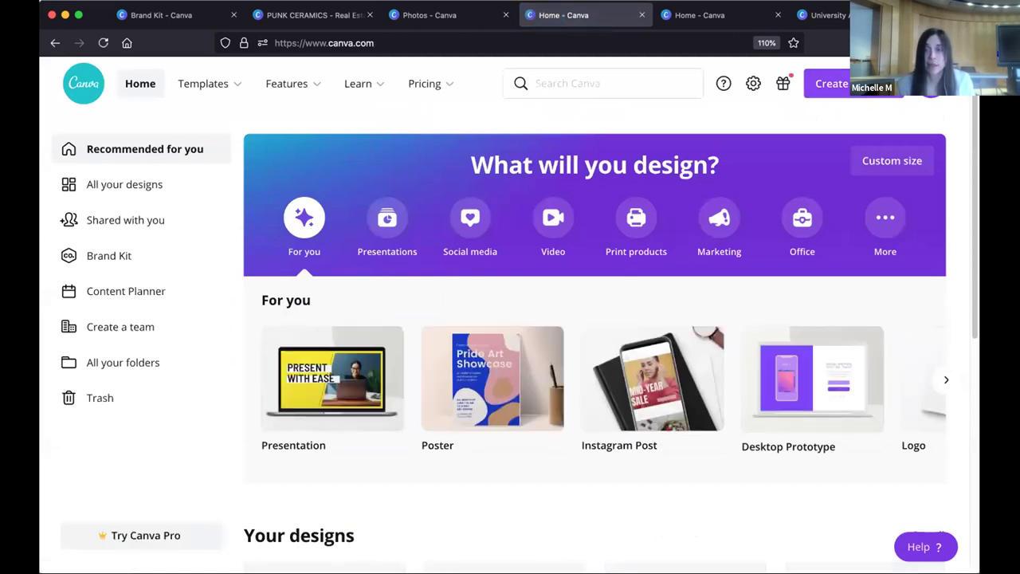
{"action": "left_click", "coordinate": [828, 83]}
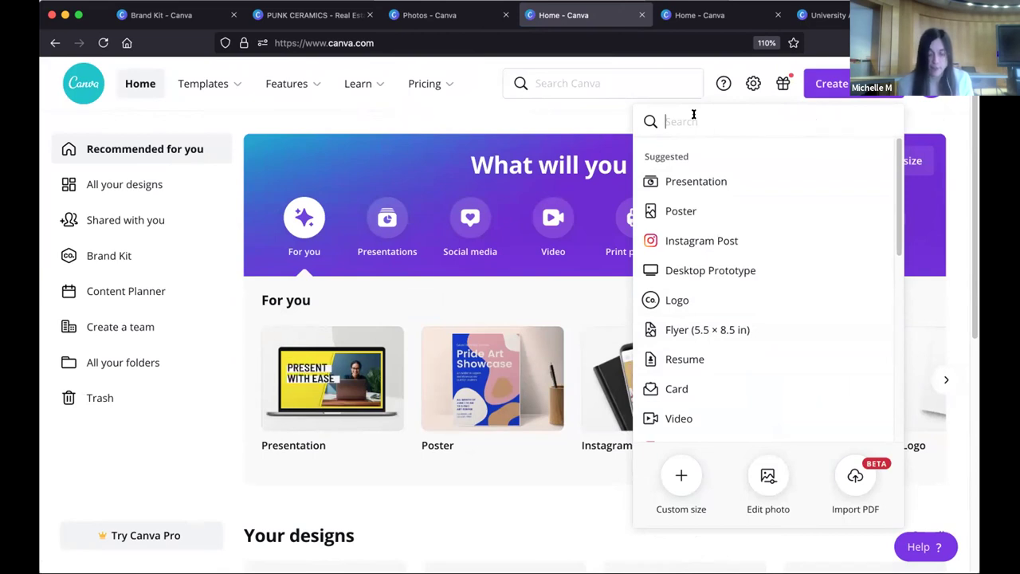
{"action": "type", "text": "flyer"}
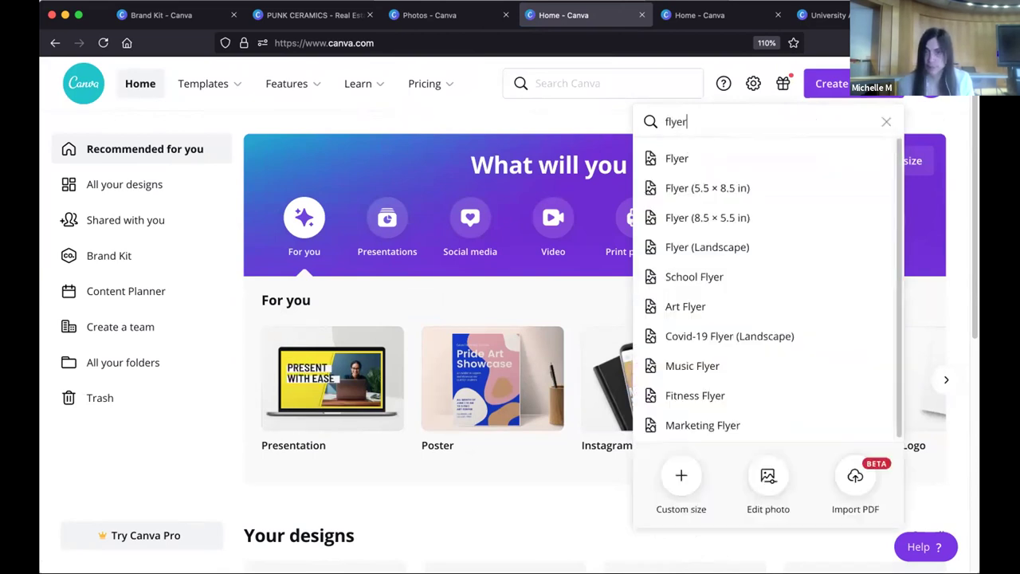
{"action": "left_click", "coordinate": [684, 156]}
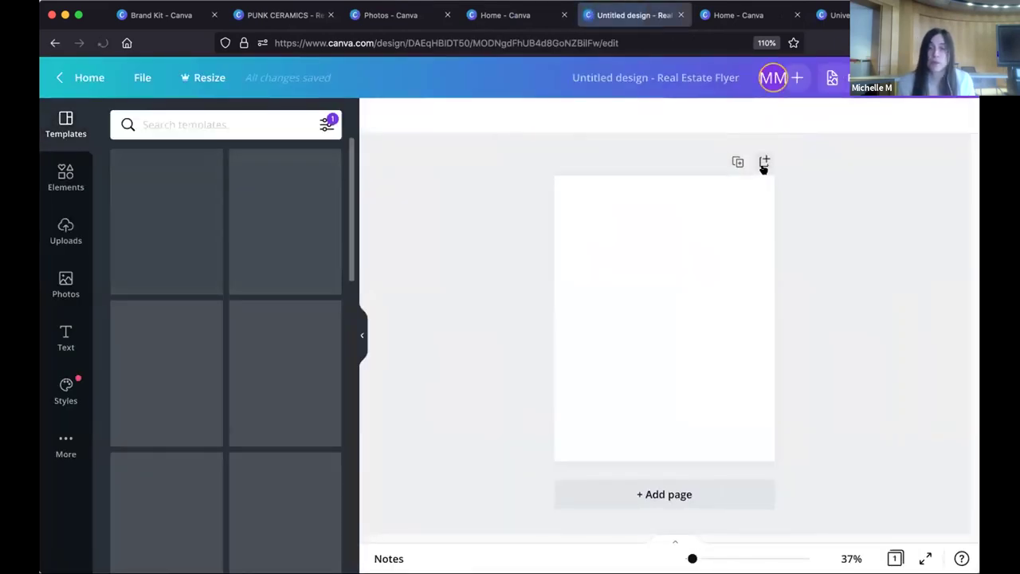
Step: Place the uploaded pottery wheel photo on the flyer page, scaled to leave white margins on all sides and centred horizontally
{"action": "left_click", "coordinate": [67, 231]}
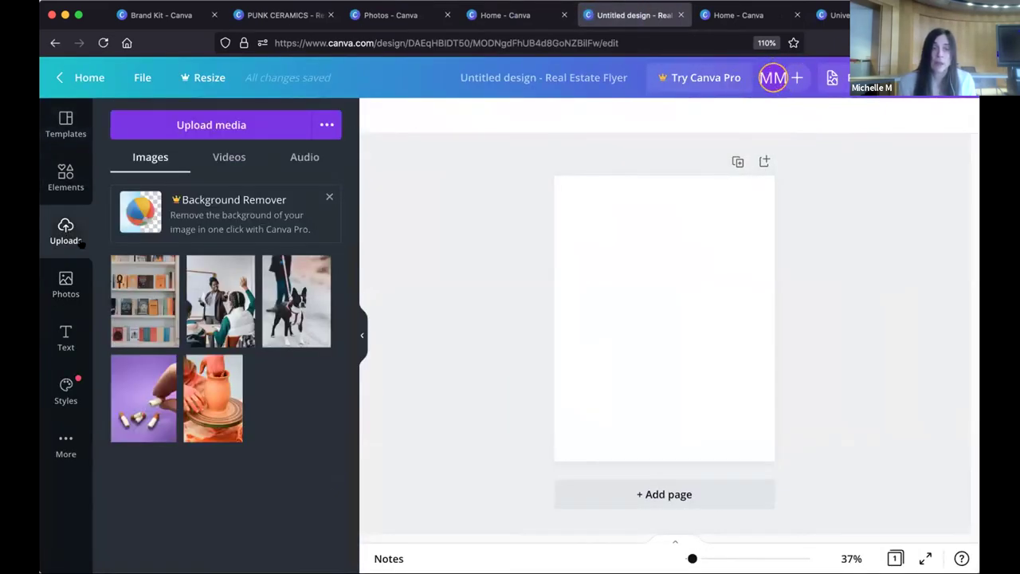
{"action": "left_click", "coordinate": [206, 384]}
{"action": "left_click_drag", "start_coordinate": [633, 347], "coordinate": [588, 297]}
{"action": "left_click_drag", "start_coordinate": [700, 387], "coordinate": [749, 453]}
{"action": "left_click_drag", "start_coordinate": [684, 363], "coordinate": [697, 362]}
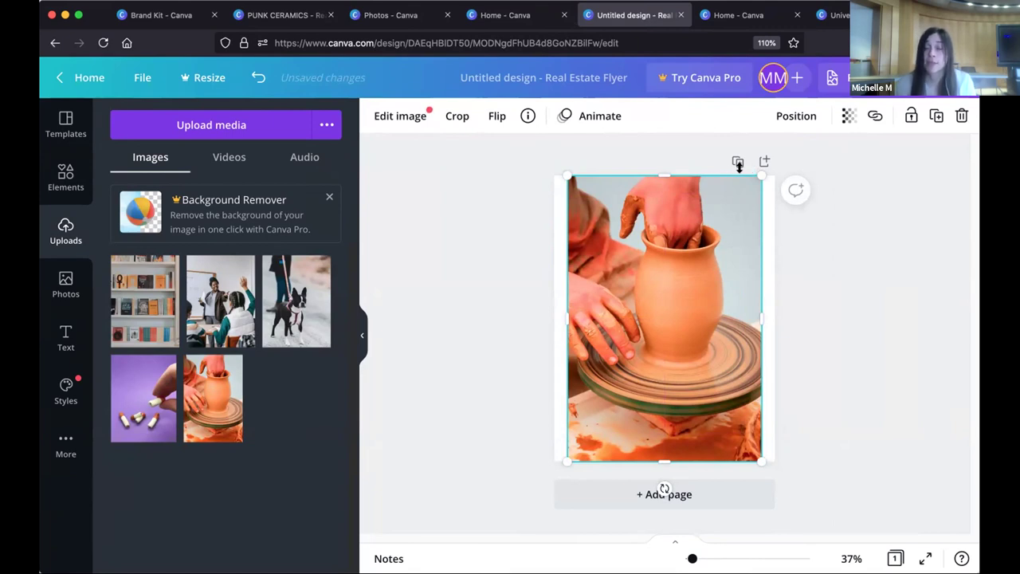
{"action": "left_click_drag", "start_coordinate": [748, 182], "coordinate": [722, 235]}
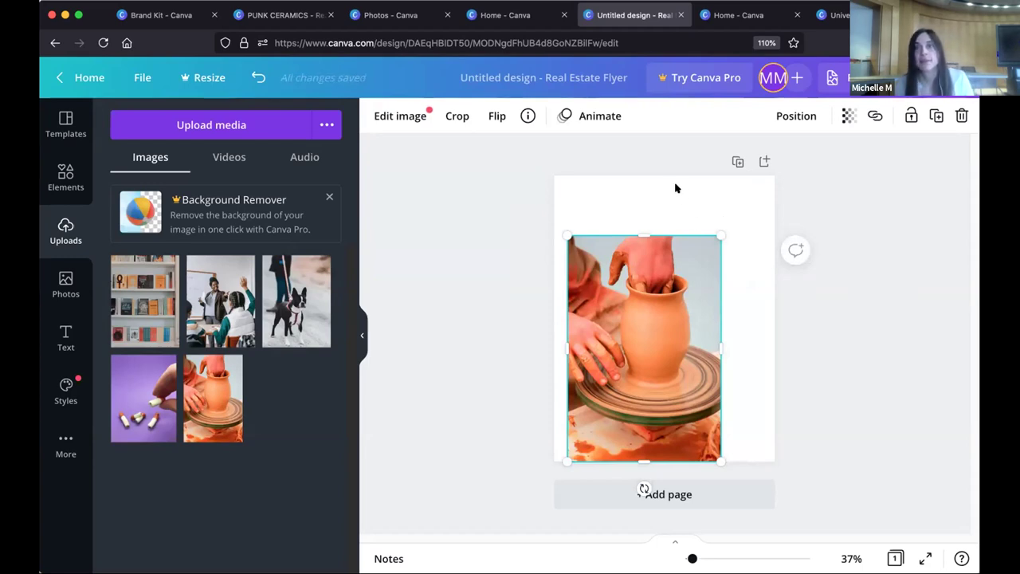
{"action": "left_click_drag", "start_coordinate": [679, 279], "coordinate": [715, 239]}
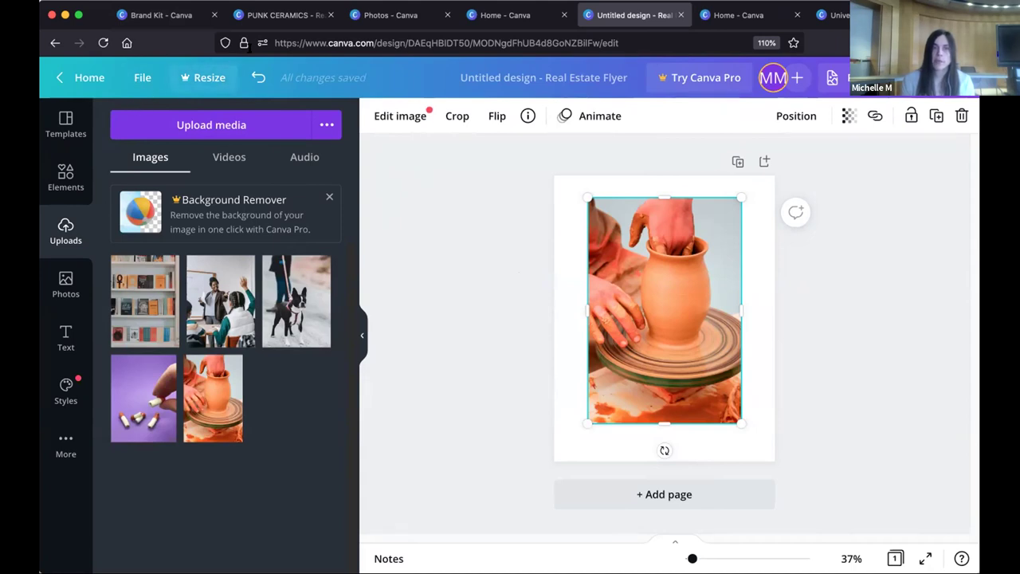
Step: Switch back to the home page, show all folders and start a new design with a custom size
{"action": "left_click", "coordinate": [504, 16]}
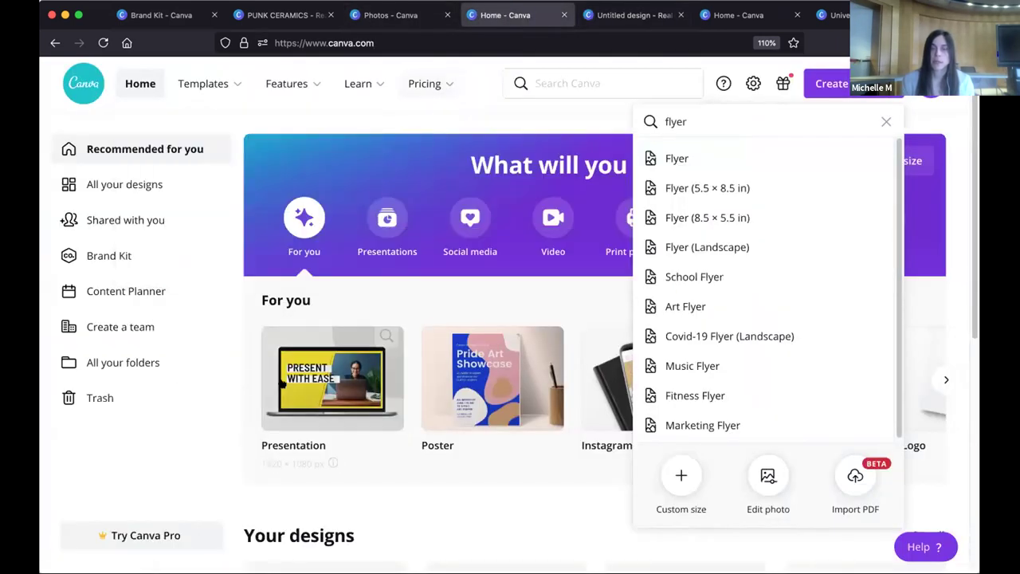
{"action": "left_click", "coordinate": [209, 360]}
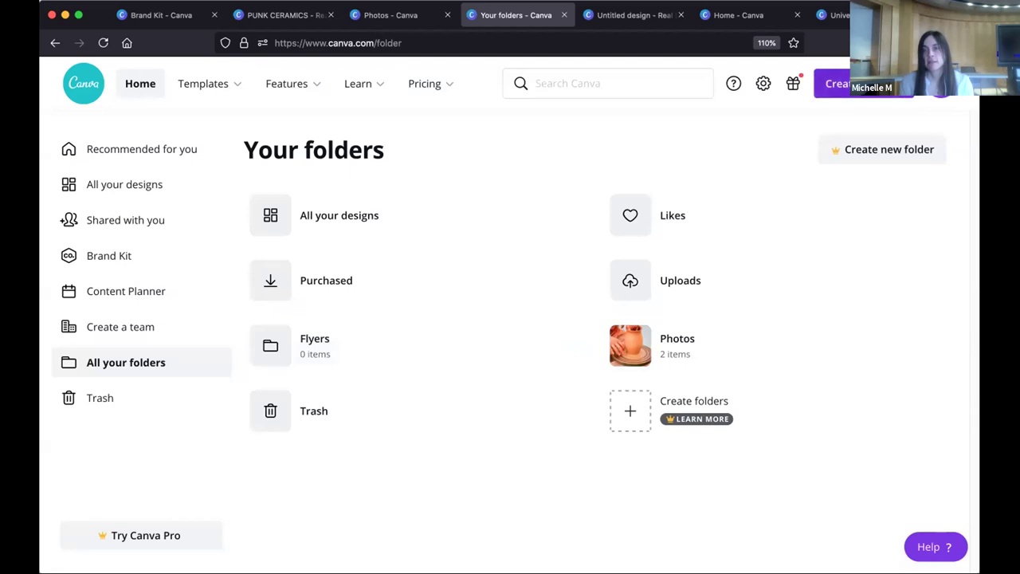
{"action": "left_click", "coordinate": [836, 84]}
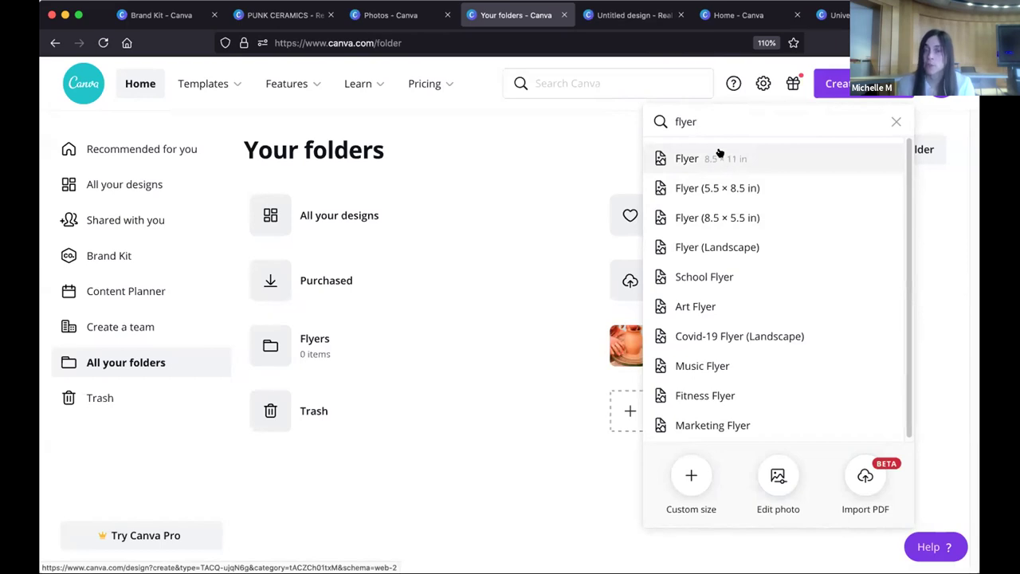
{"action": "left_click", "coordinate": [692, 475]}
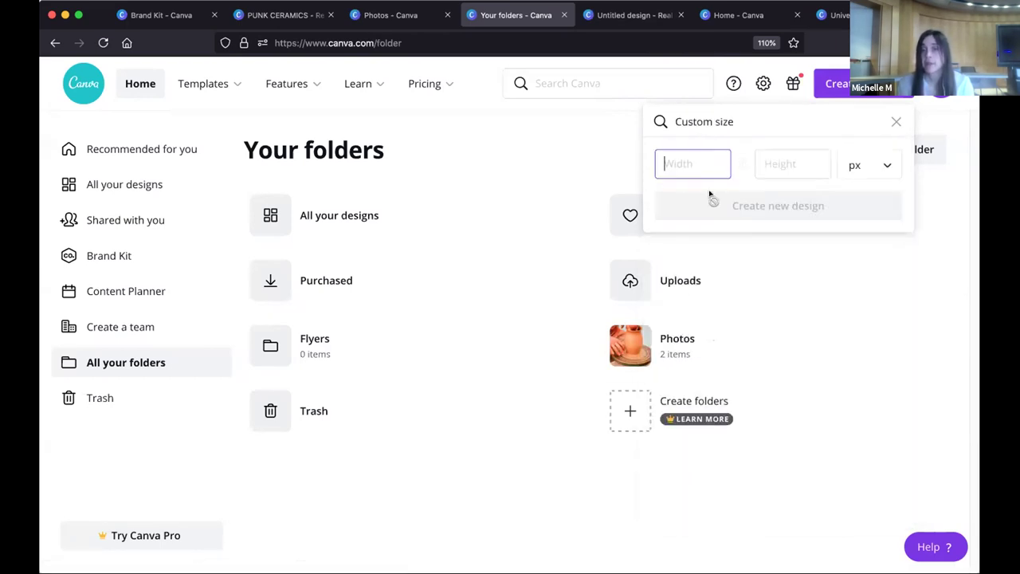
Step: Try a custom design size of 2.5 × 7 px
{"action": "left_click", "coordinate": [872, 164]}
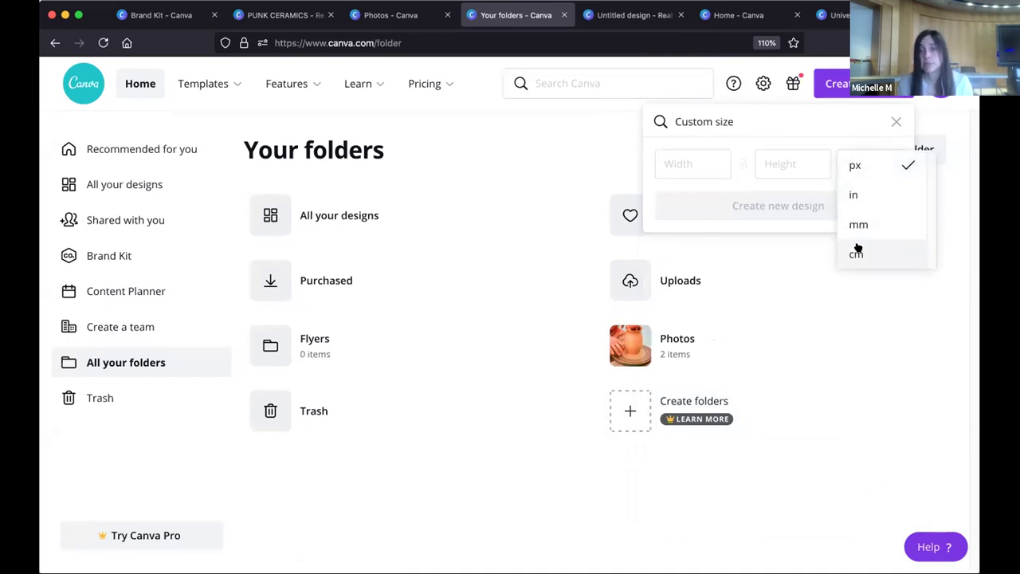
{"action": "left_click", "coordinate": [709, 158]}
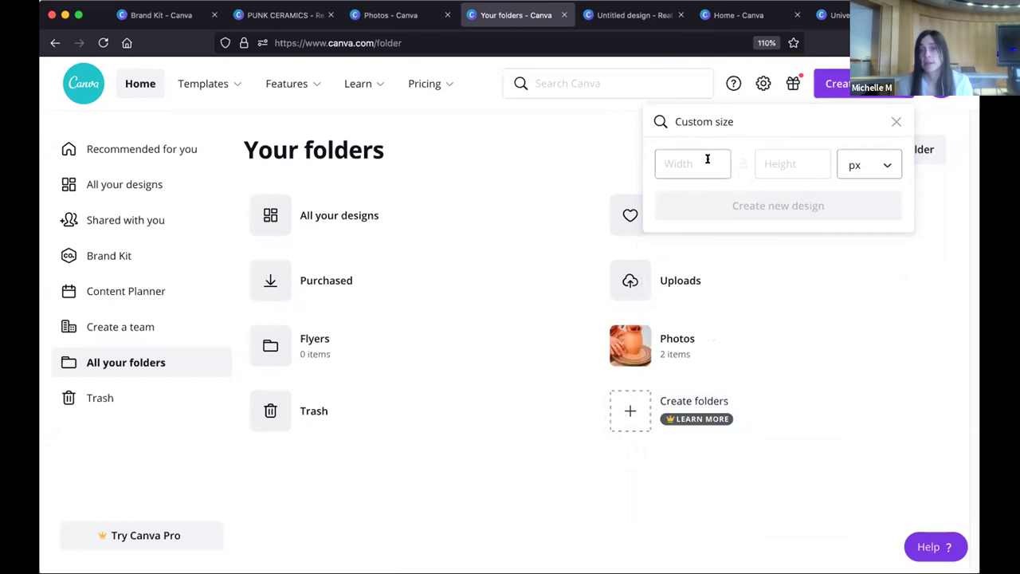
{"action": "type", "text": "2.5"}
{"action": "left_click", "coordinate": [763, 153]}
{"action": "type", "text": "7"}
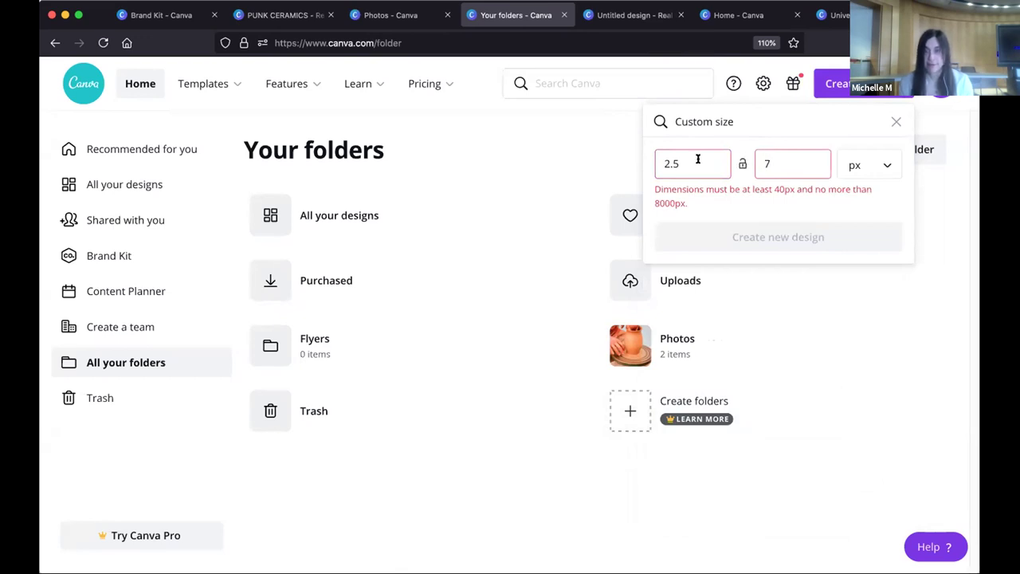
{"action": "double_click", "coordinate": [649, 150]}
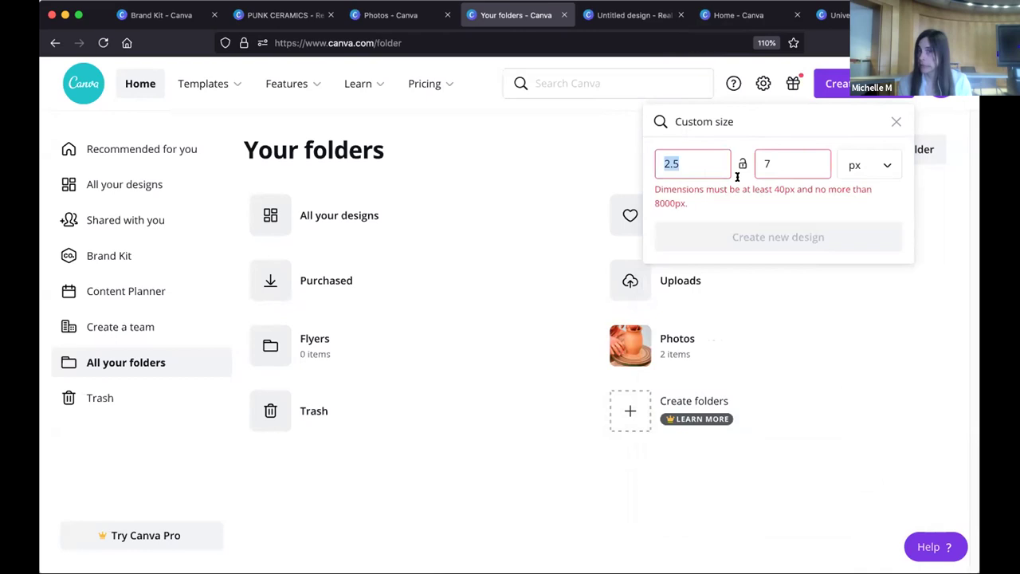
Step: Set the custom design size to 3.5 in wide by 5 in high
{"action": "left_click", "coordinate": [885, 162]}
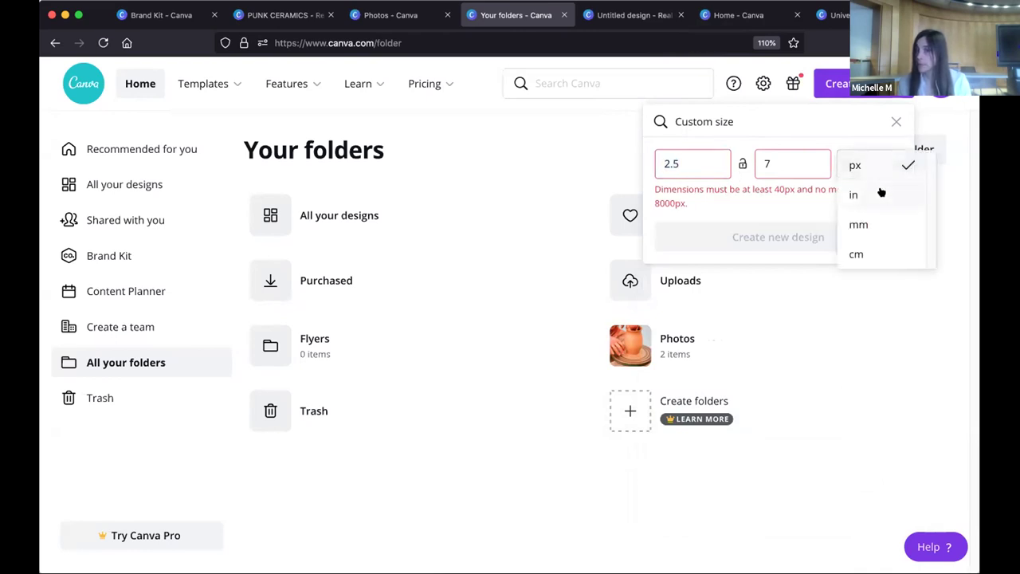
{"action": "left_click", "coordinate": [851, 192]}
{"action": "left_click", "coordinate": [789, 162]}
{"action": "key", "text": "shift+Tab"}
{"action": "type", "text": "3.5"}
{"action": "key", "text": "Tab"}
{"action": "type", "text": "5"}
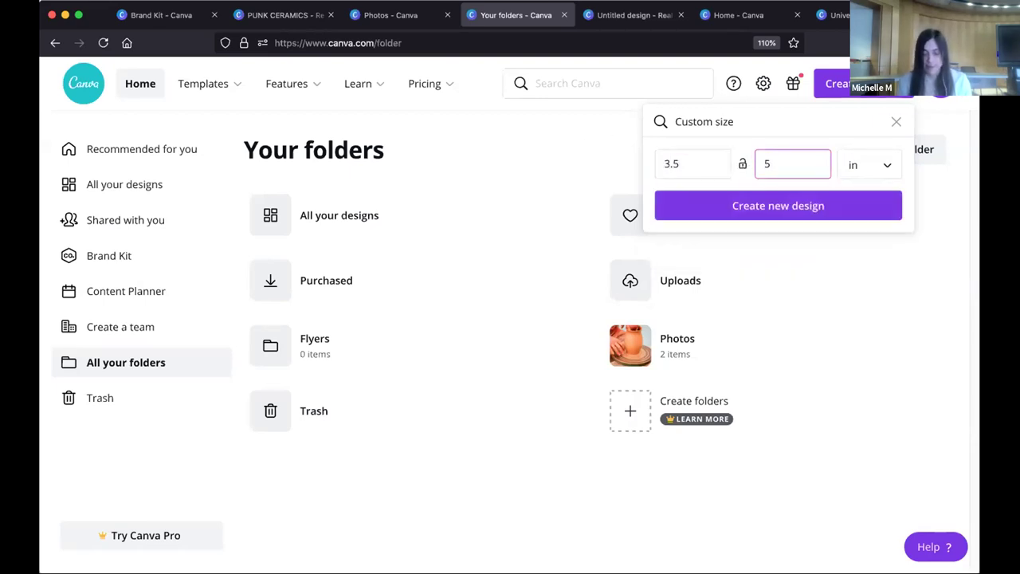
Step: Create the 3.5 × 5.5 in design and place the recently used photo of the leashed dog on its page, slightly above the middle
{"action": "left_click", "coordinate": [816, 206]}
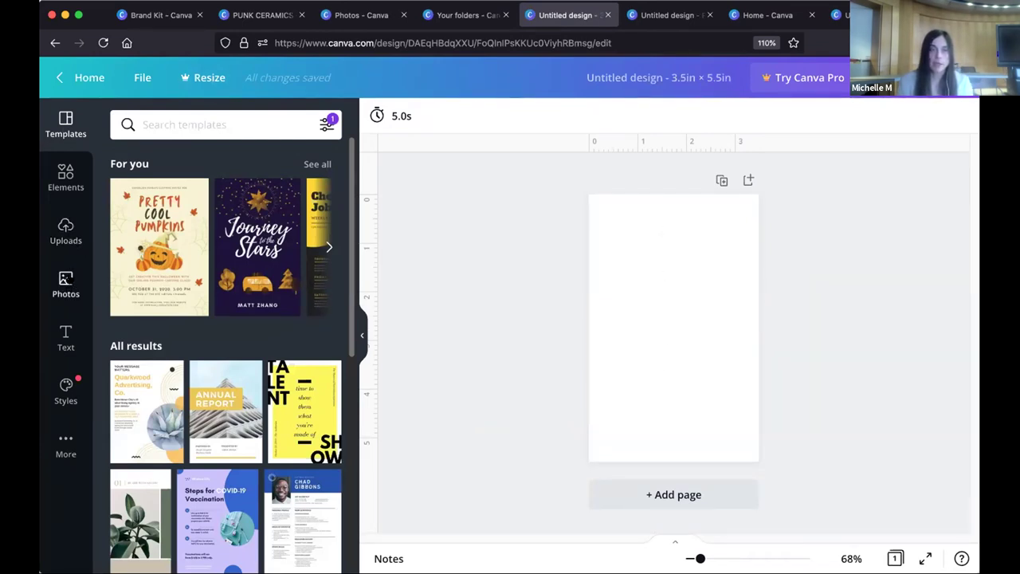
{"action": "left_click", "coordinate": [70, 281]}
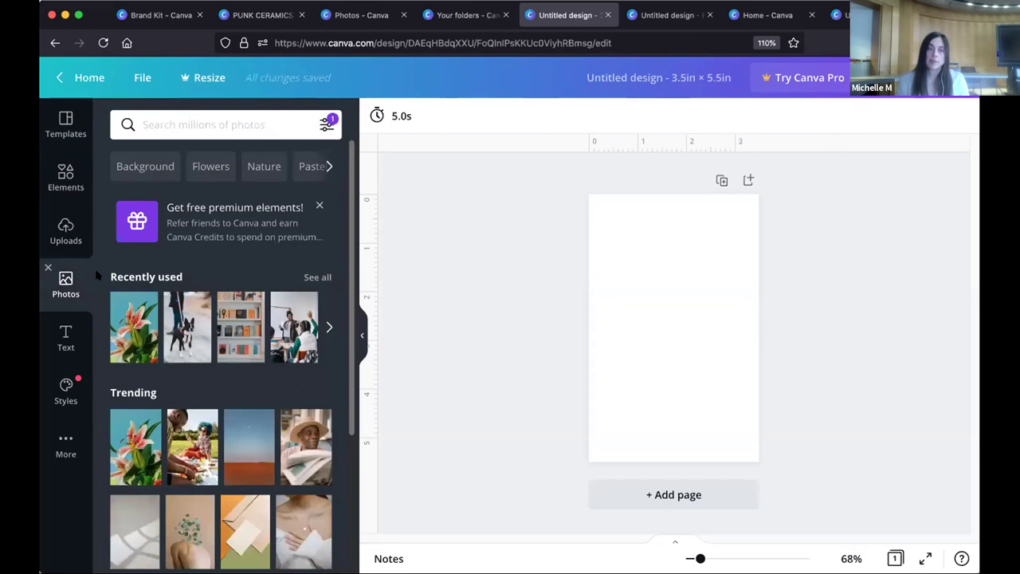
{"action": "left_click", "coordinate": [186, 325]}
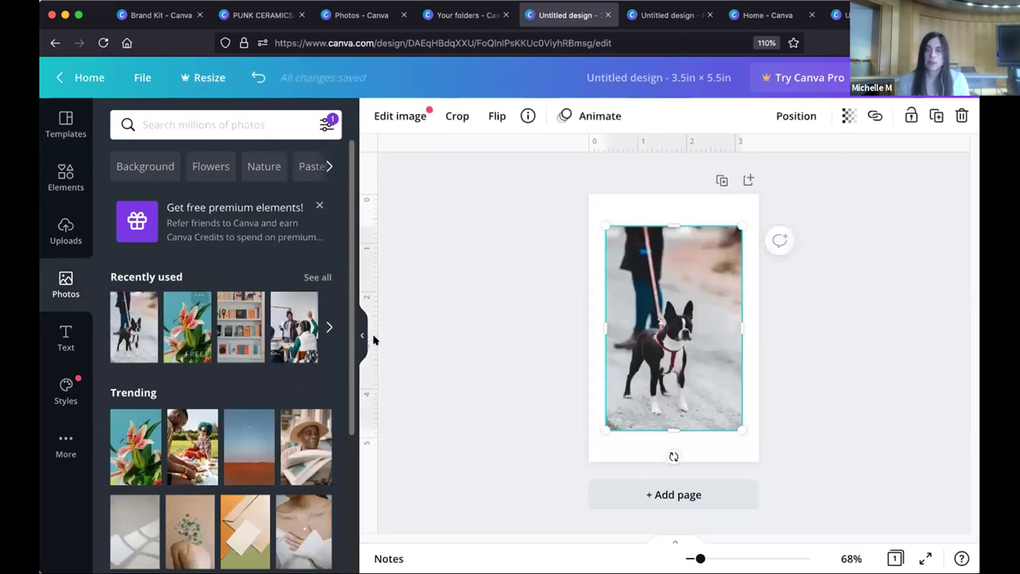
{"action": "left_click_drag", "start_coordinate": [645, 341], "coordinate": [646, 333]}
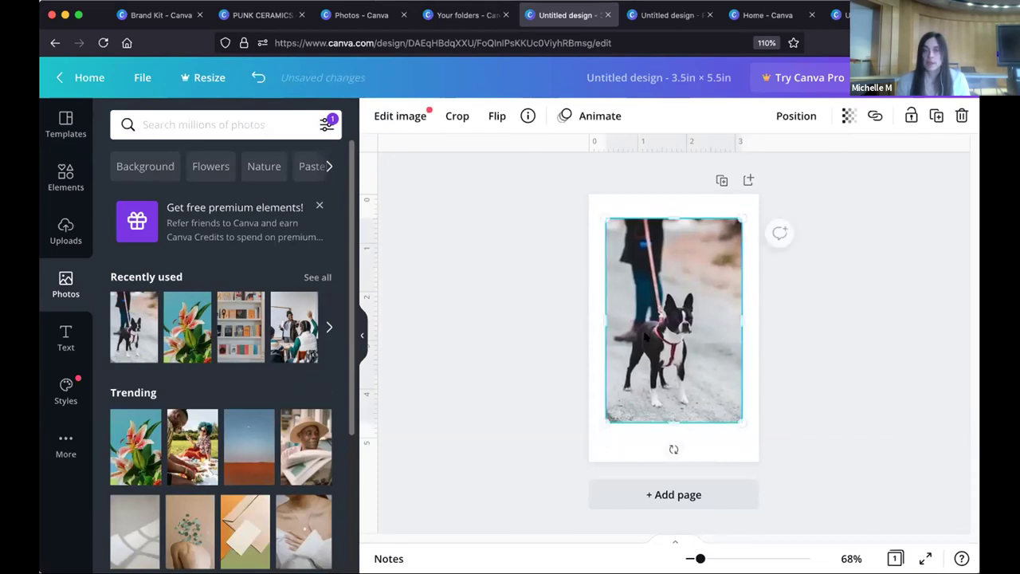
Step: Align the dog photo to the top of the page and centre it horizontally
{"action": "left_click", "coordinate": [793, 116]}
{"action": "left_click", "coordinate": [614, 221]}
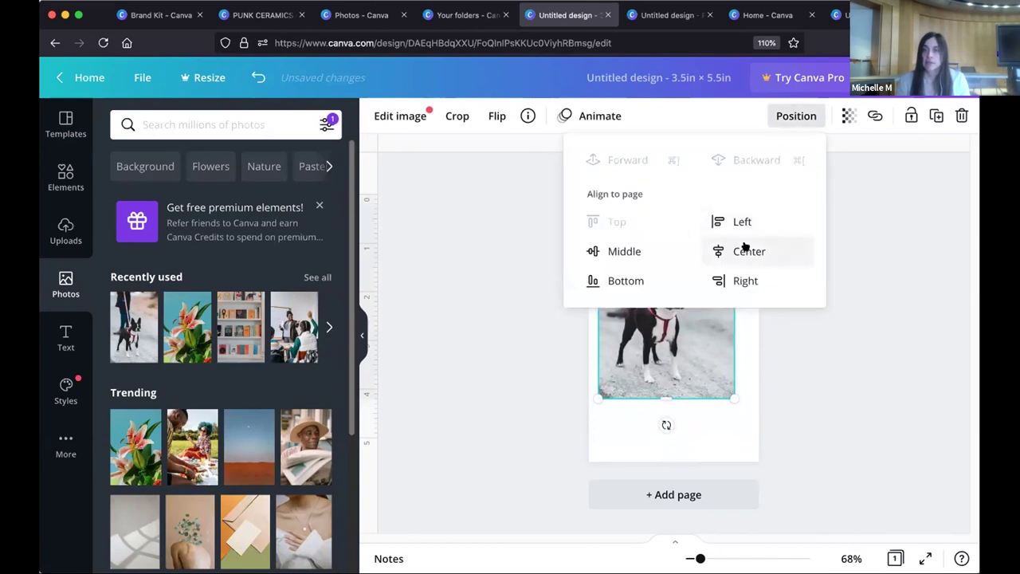
{"action": "left_click", "coordinate": [743, 251]}
Step: Keep the dog photo's transparency at 100 and move the photo straight down to leave a white margin above it
{"action": "left_click", "coordinate": [848, 116]}
{"action": "mouse_move", "coordinate": [797, 160]}
{"action": "left_mouse_down"}
{"action": "mouse_move", "coordinate": [745, 160]}
{"action": "mouse_move", "coordinate": [815, 162]}
{"action": "left_mouse_up"}
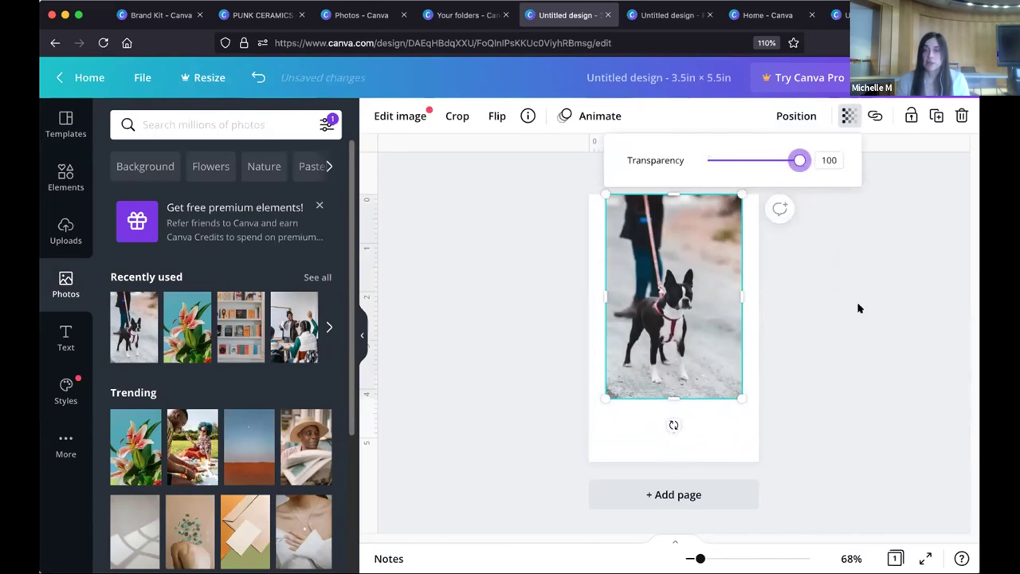
{"action": "left_click", "coordinate": [690, 316]}
{"action": "left_click_drag", "start_coordinate": [693, 317], "coordinate": [694, 342]}
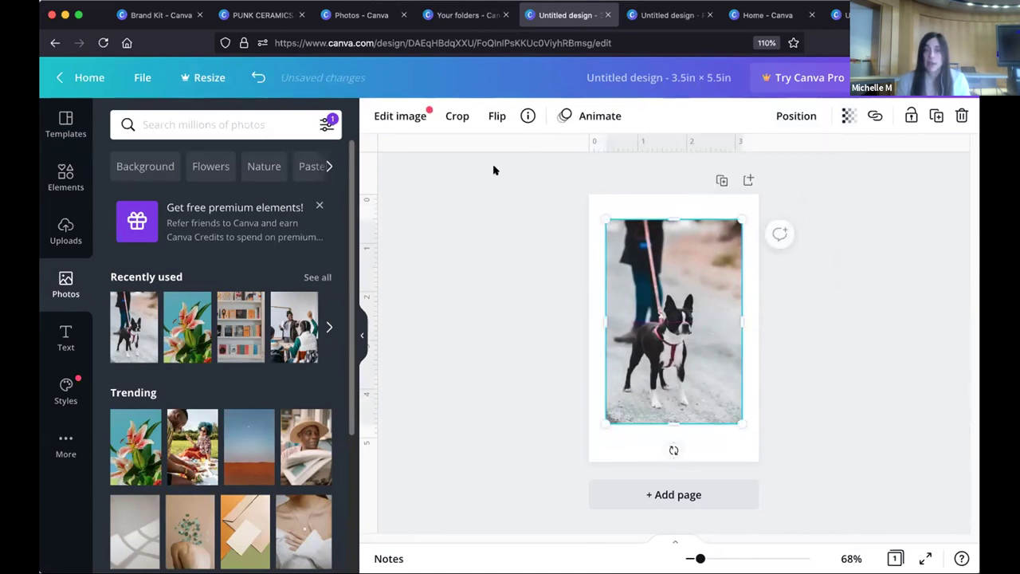
Step: Show all image filters for the dog photo and try Epic, Festive, Solar, Afterglow and Summer
{"action": "left_click", "coordinate": [420, 116]}
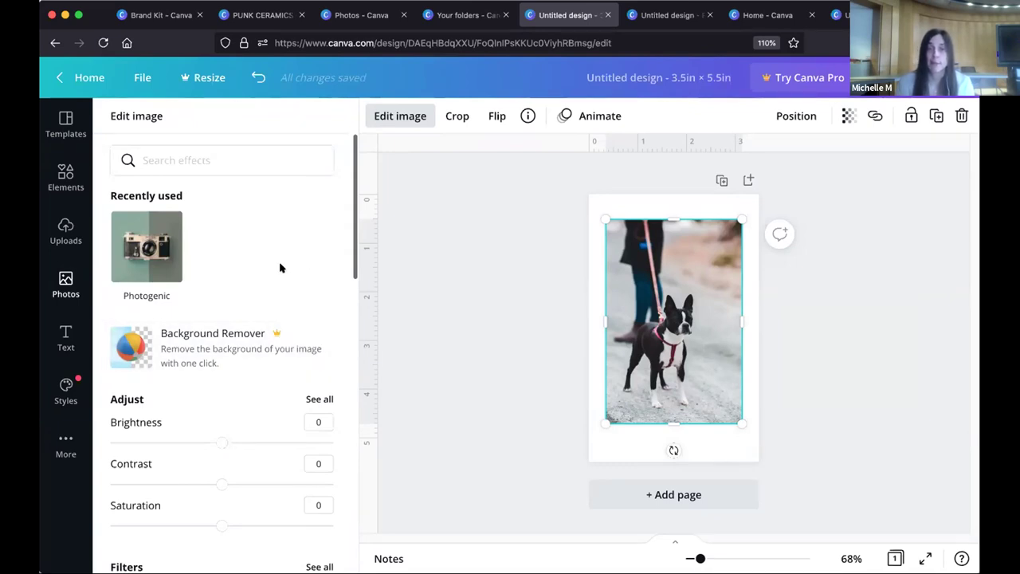
{"action": "scroll", "coordinate": [279, 267], "scroll_direction": "down", "scroll_amount": 3}
{"action": "scroll", "coordinate": [279, 274], "scroll_direction": "down", "scroll_amount": 3}
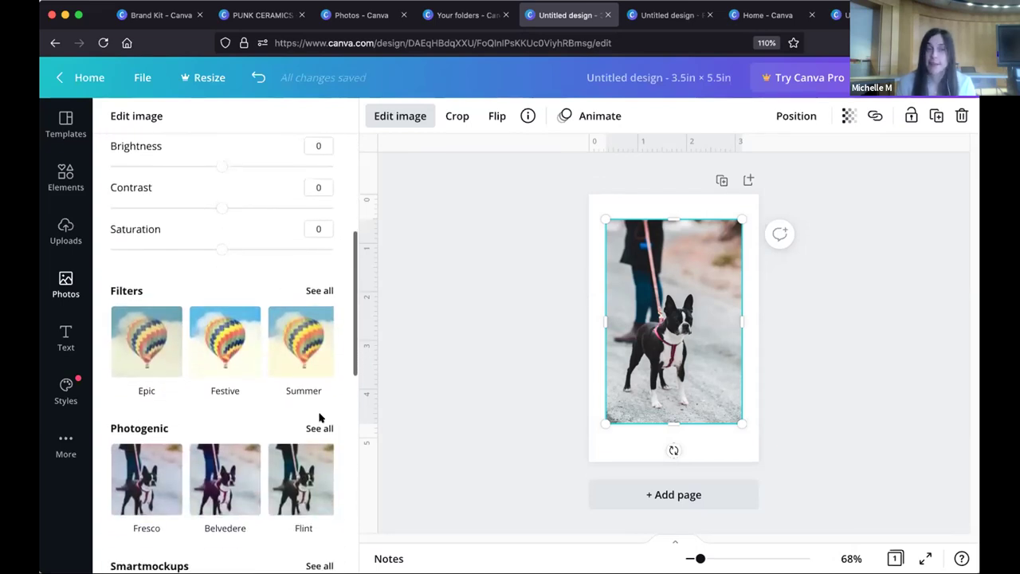
{"action": "left_click", "coordinate": [316, 291]}
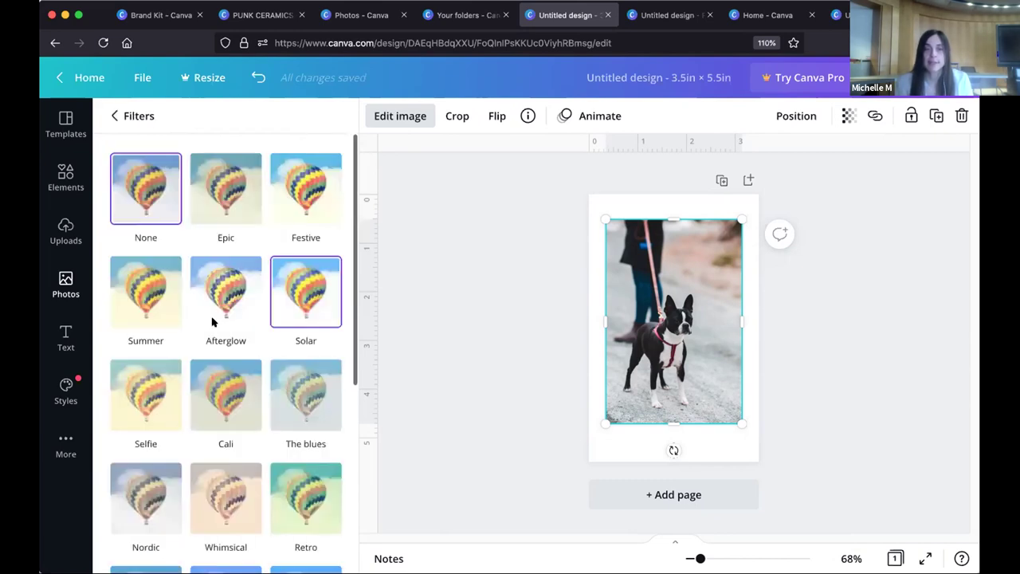
{"action": "left_click", "coordinate": [239, 188]}
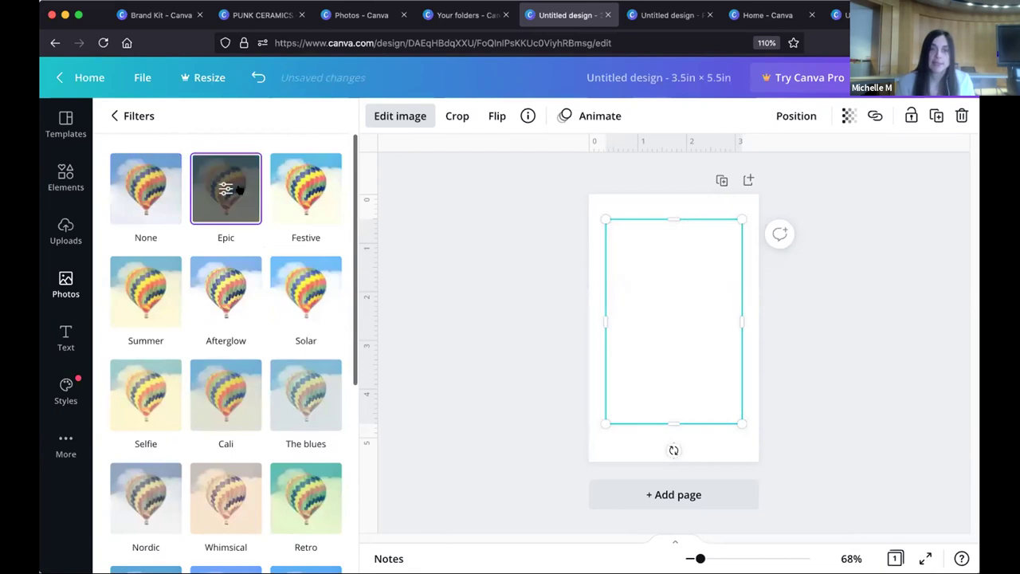
{"action": "left_click", "coordinate": [314, 195]}
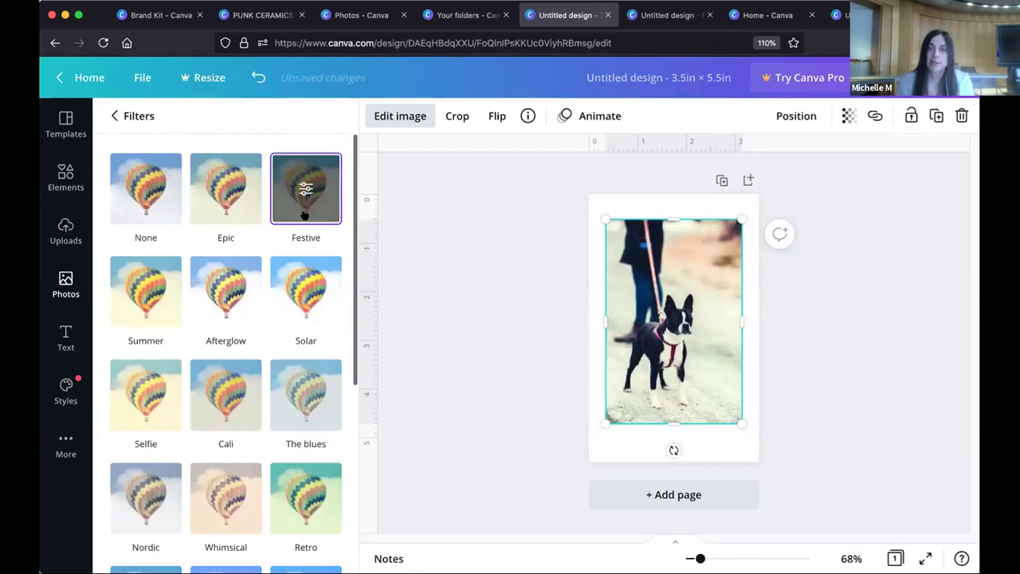
{"action": "left_click", "coordinate": [305, 300]}
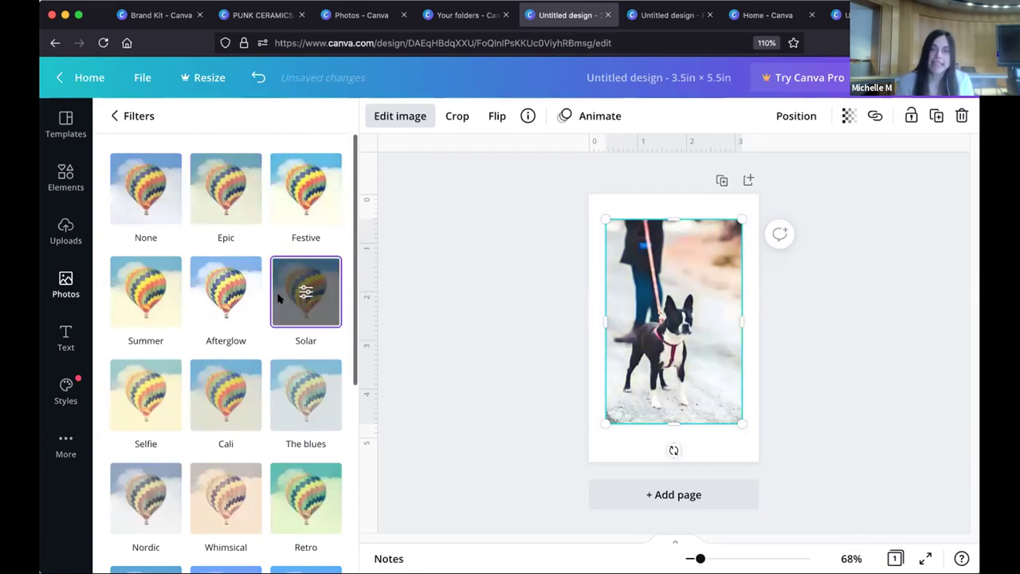
{"action": "left_click", "coordinate": [229, 298]}
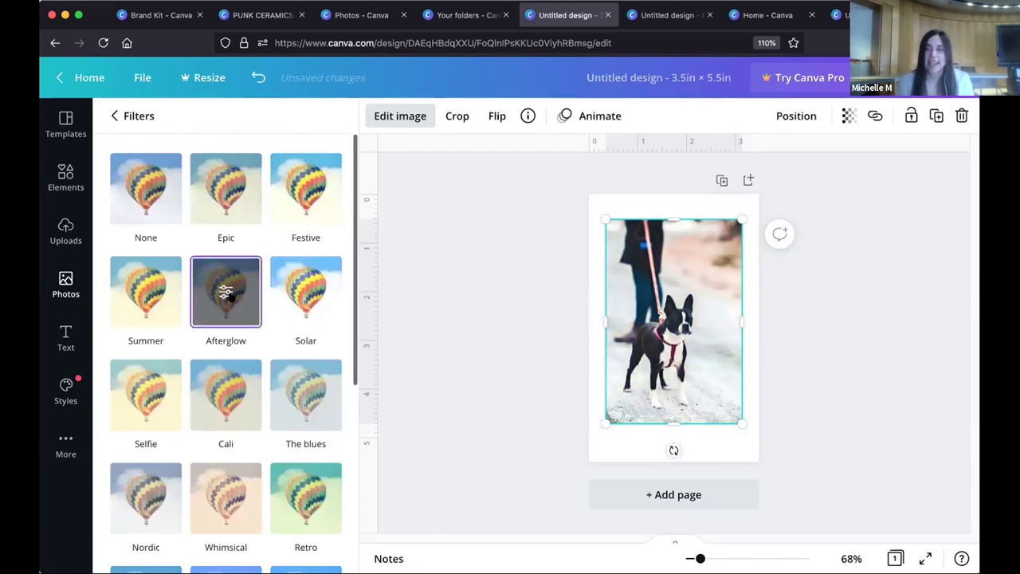
{"action": "left_click", "coordinate": [155, 299]}
Step: Try further filters on the dog photo, including Whimsical, Retro, Peony, Dalliance and Edge
{"action": "scroll", "coordinate": [206, 327], "scroll_direction": "down", "scroll_amount": 2}
{"action": "left_click", "coordinate": [207, 328]}
{"action": "scroll", "coordinate": [209, 335], "scroll_direction": "down", "scroll_amount": 2}
{"action": "left_click", "coordinate": [211, 343]}
{"action": "left_click", "coordinate": [304, 337]}
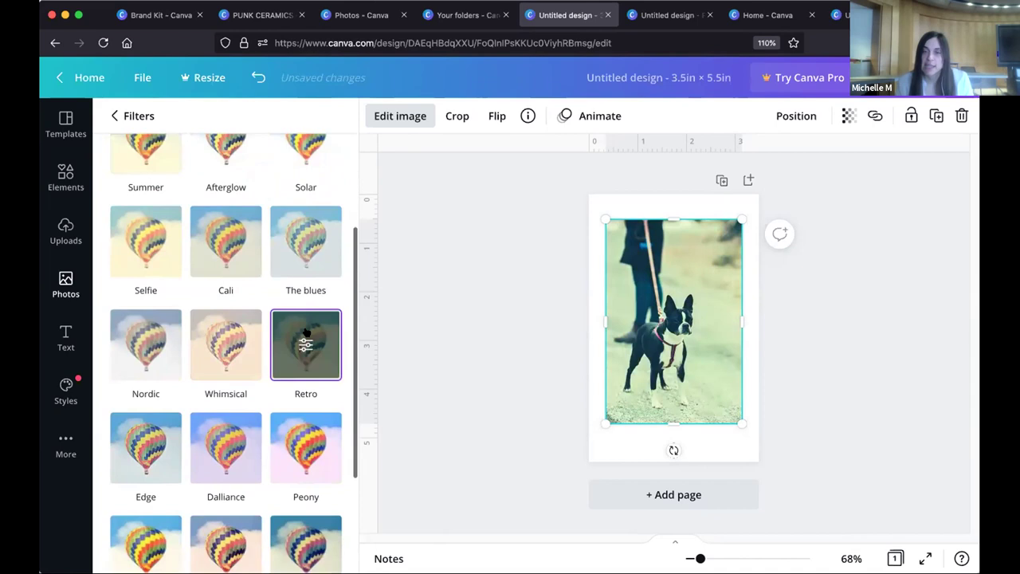
{"action": "left_click", "coordinate": [323, 454]}
{"action": "left_click", "coordinate": [157, 454]}
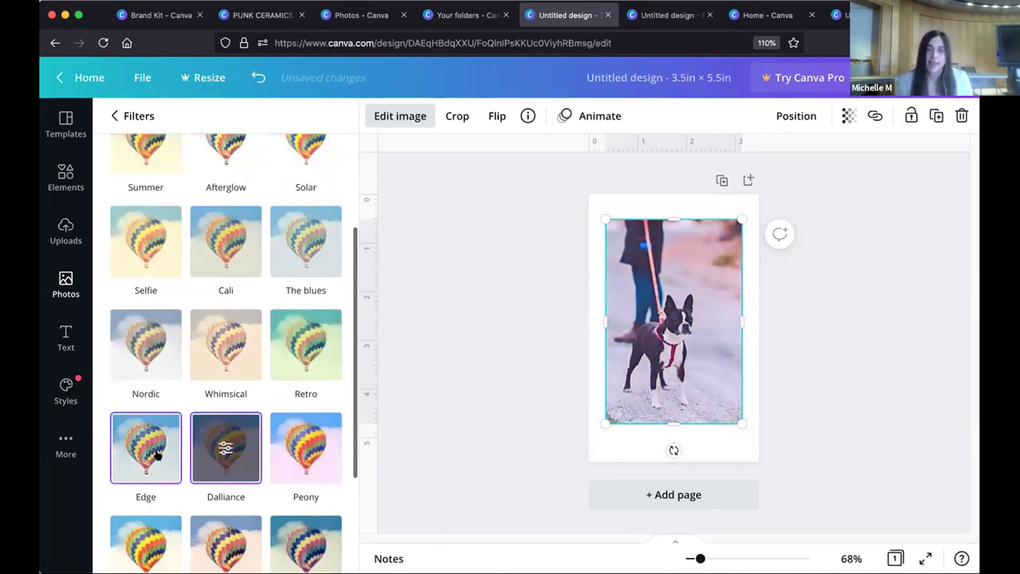
Step: Try the Drama, Rosie and Dare filters on the dog photo
{"action": "scroll", "coordinate": [249, 415], "scroll_direction": "down", "scroll_amount": 2}
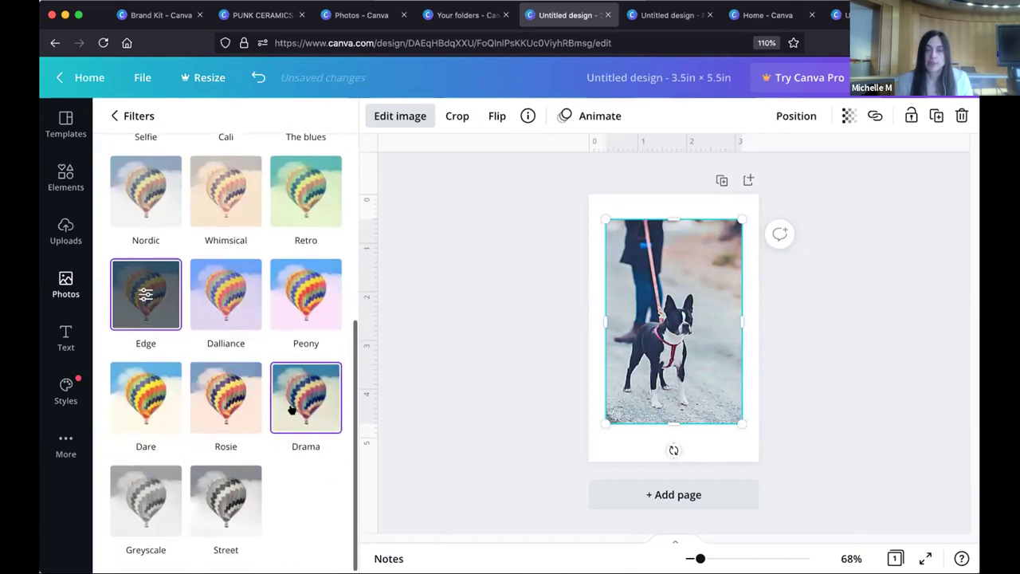
{"action": "left_click", "coordinate": [301, 403]}
{"action": "left_click", "coordinate": [201, 399]}
{"action": "left_click", "coordinate": [160, 396]}
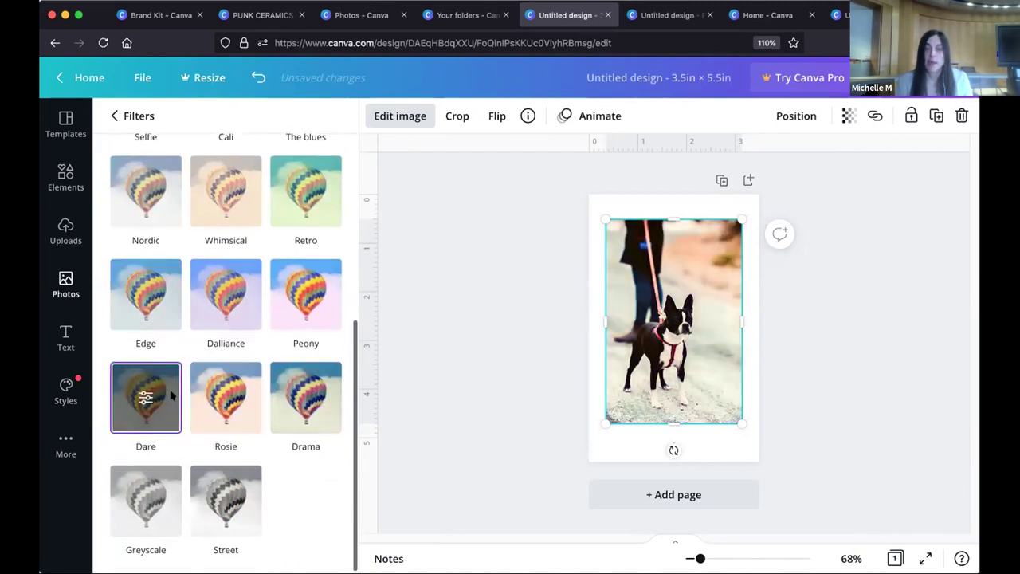
{"action": "scroll", "coordinate": [228, 388], "scroll_direction": "down", "scroll_amount": 1}
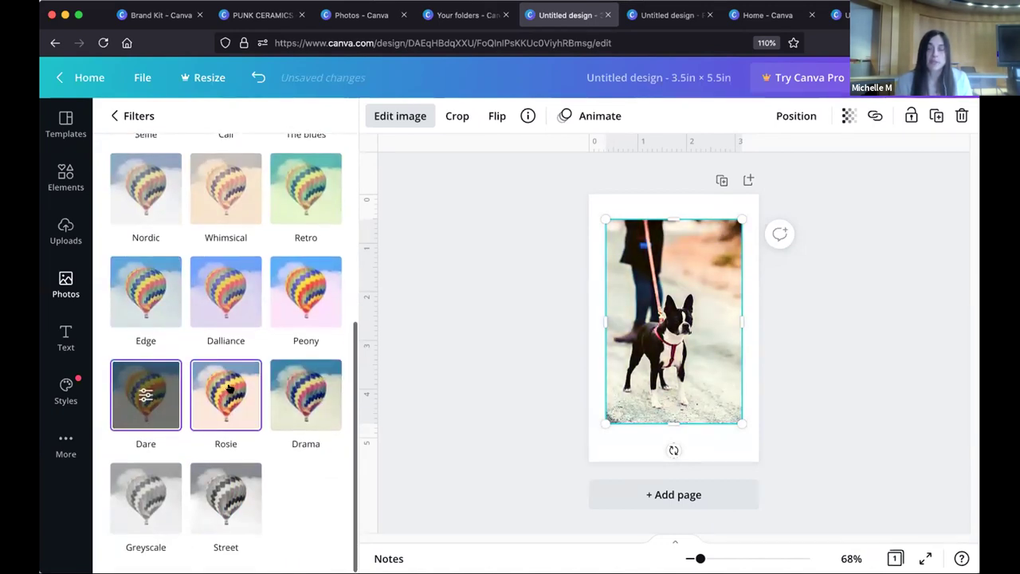
Step: Compare the Greyscale and Street filters on the dog photo and choose Street to make it black and white
{"action": "left_click", "coordinate": [149, 482]}
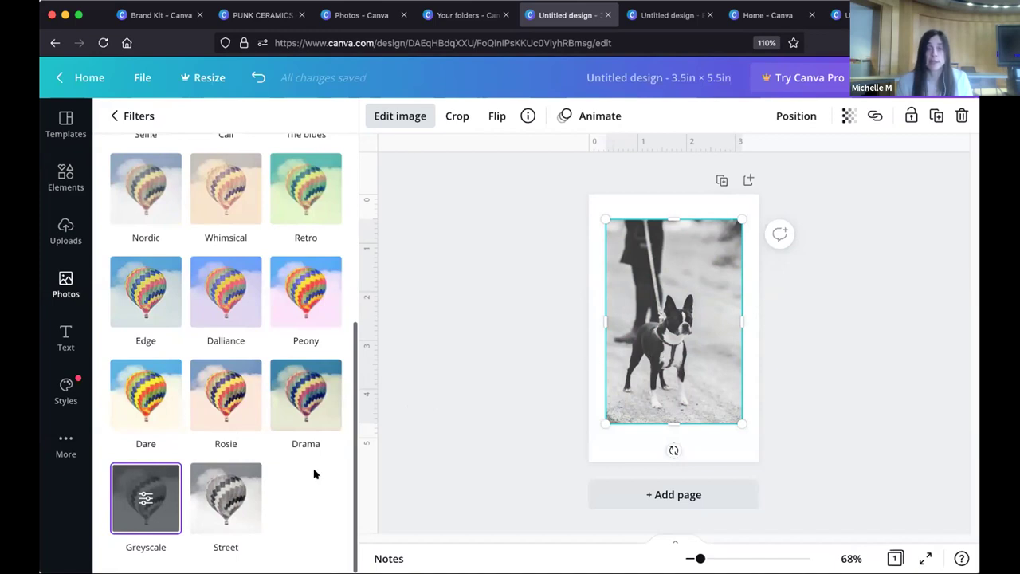
{"action": "left_click", "coordinate": [239, 492]}
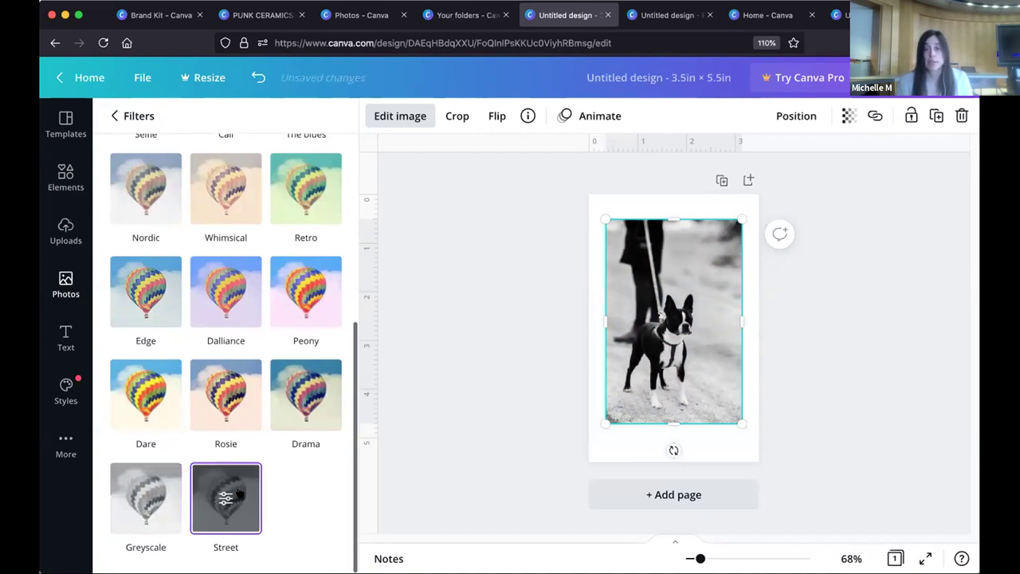
{"action": "left_click", "coordinate": [159, 498]}
{"action": "left_click", "coordinate": [219, 498]}
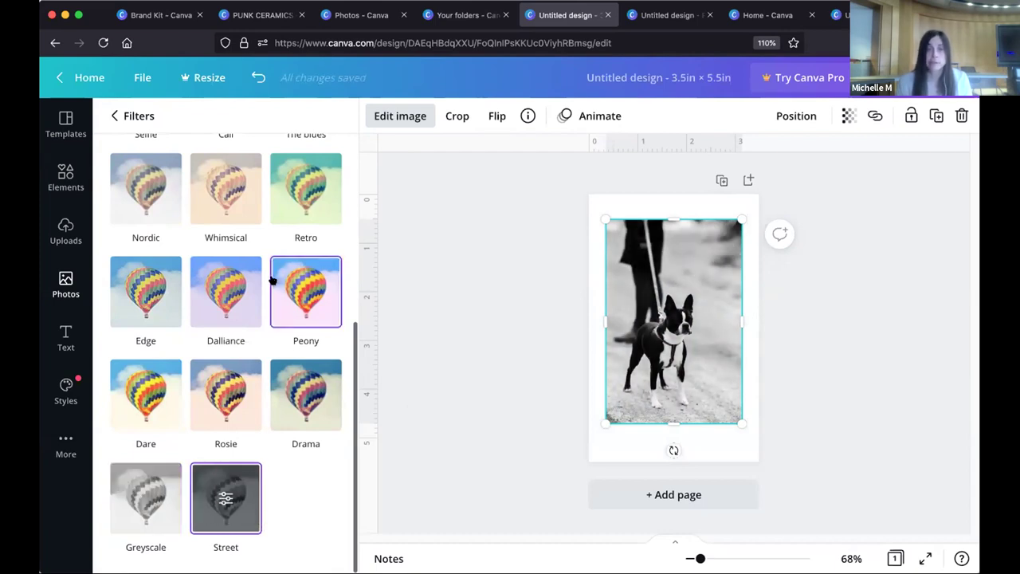
Step: Show all Photogenic effects for the dog photo and try the Natural ones: Fresco, Flint, Myst, Aero and Luna
{"action": "scroll", "coordinate": [269, 285], "scroll_direction": "up", "scroll_amount": 5}
{"action": "scroll", "coordinate": [267, 285], "scroll_direction": "up", "scroll_amount": 1}
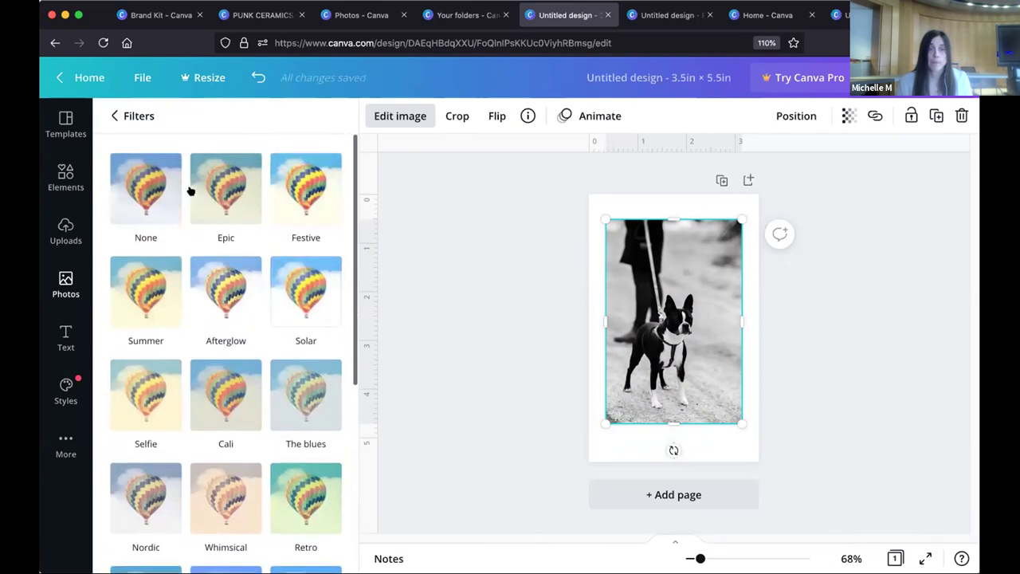
{"action": "left_click", "coordinate": [114, 116]}
{"action": "scroll", "coordinate": [287, 342], "scroll_direction": "down", "scroll_amount": 5}
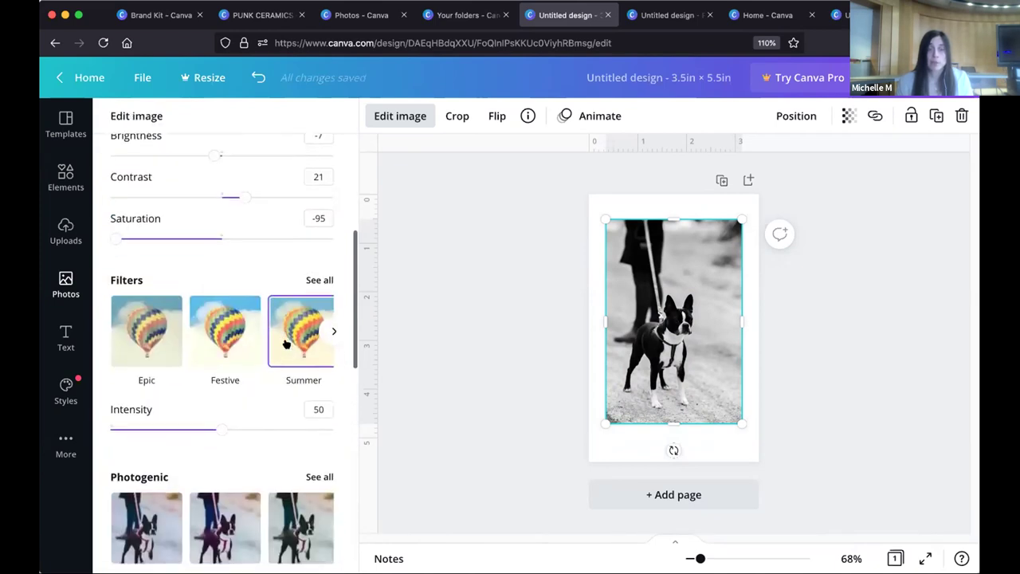
{"action": "scroll", "coordinate": [288, 343], "scroll_direction": "down", "scroll_amount": 3}
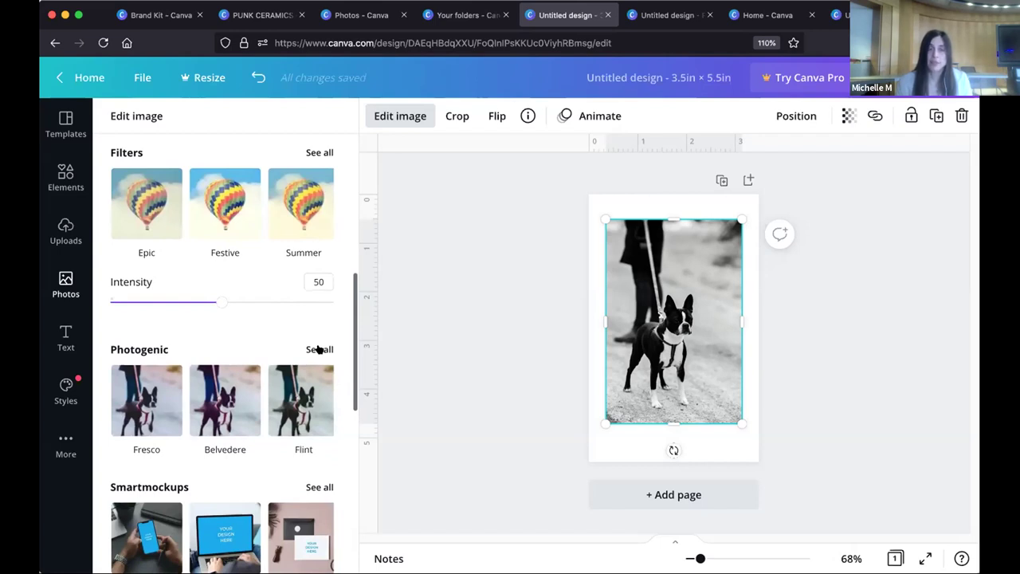
{"action": "left_click", "coordinate": [319, 349]}
{"action": "left_click", "coordinate": [153, 332]}
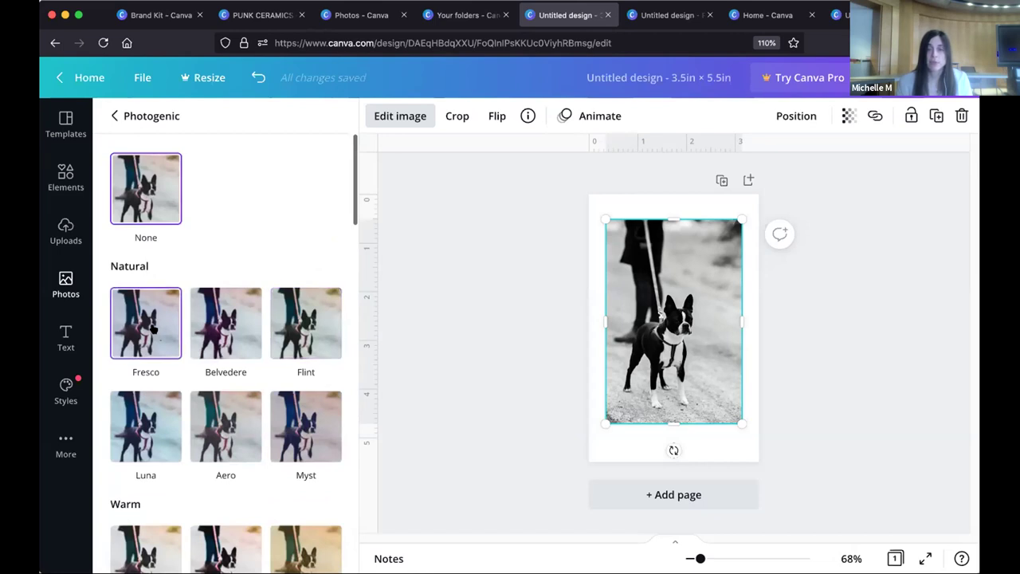
{"action": "left_click", "coordinate": [306, 322]}
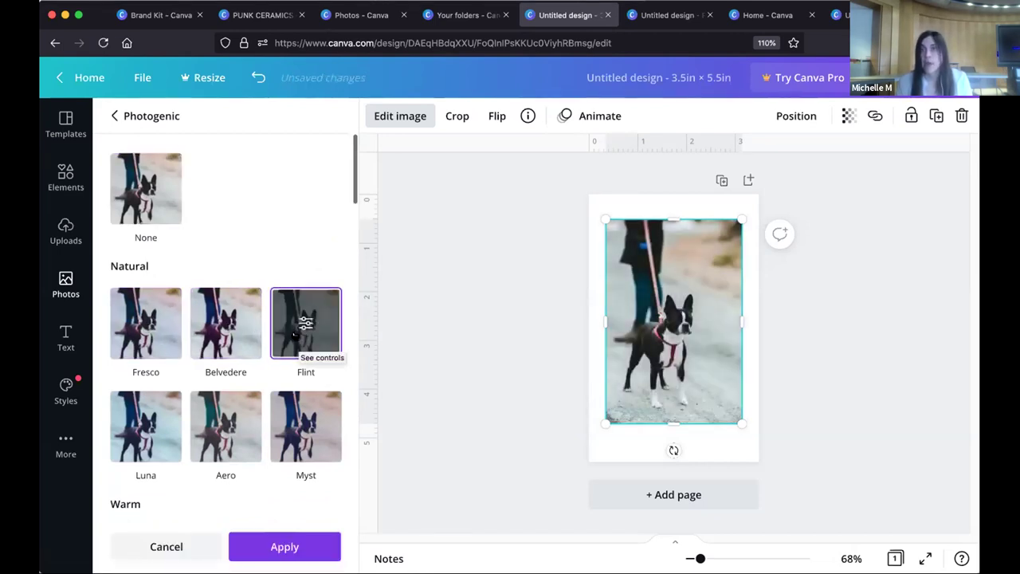
{"action": "left_click", "coordinate": [302, 415]}
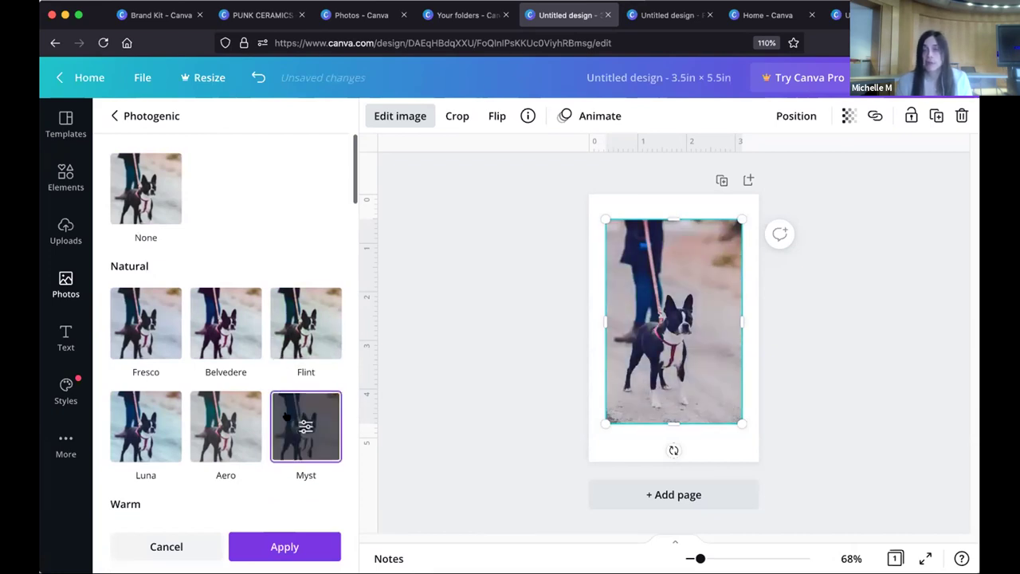
{"action": "left_click", "coordinate": [144, 424]}
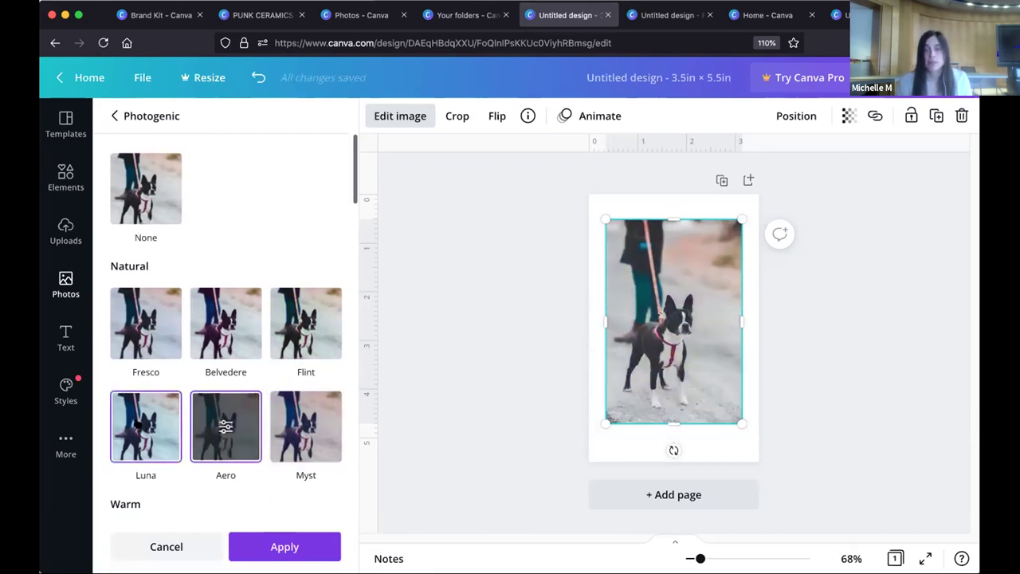
Step: Try the Warm Photogenic effects Capri, Latte, Bronz, Sandi and Sangri on the dog photo
{"action": "scroll", "coordinate": [211, 406], "scroll_direction": "down", "scroll_amount": 3}
{"action": "left_click", "coordinate": [225, 431]}
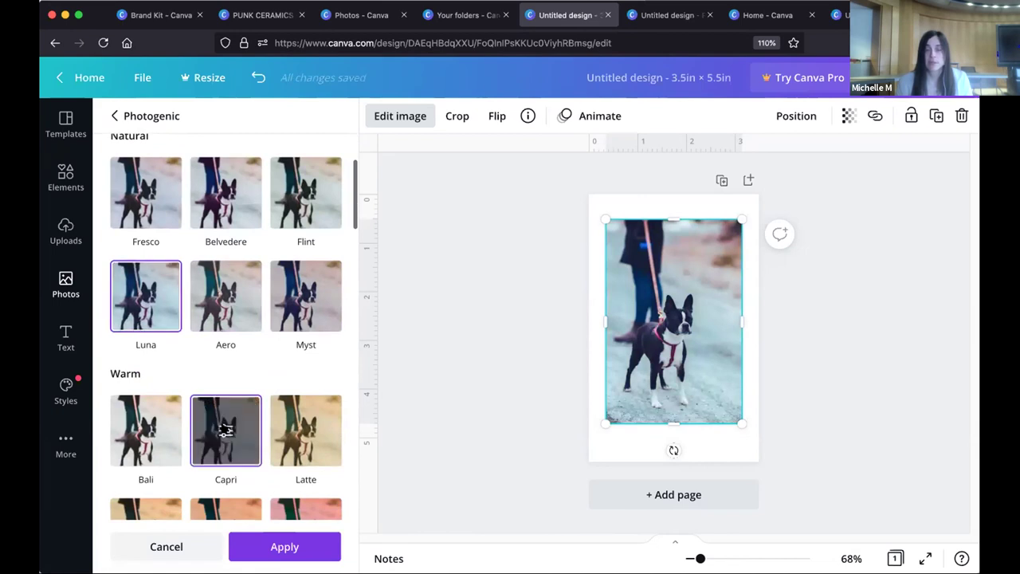
{"action": "left_click", "coordinate": [309, 424]}
{"action": "scroll", "coordinate": [310, 419], "scroll_direction": "down", "scroll_amount": 3}
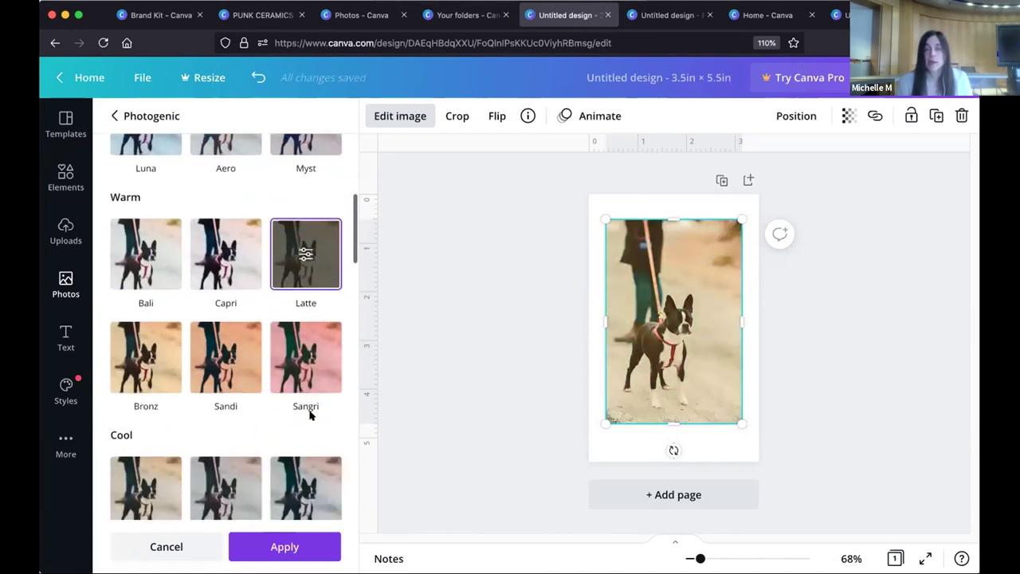
{"action": "left_click", "coordinate": [139, 360]}
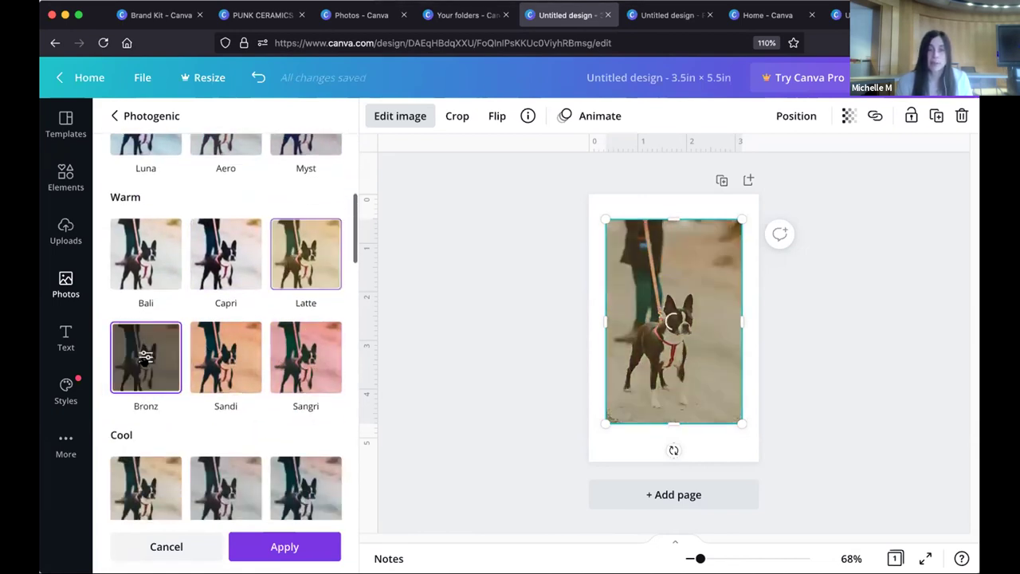
{"action": "left_click", "coordinate": [221, 361]}
{"action": "left_click", "coordinate": [314, 361]}
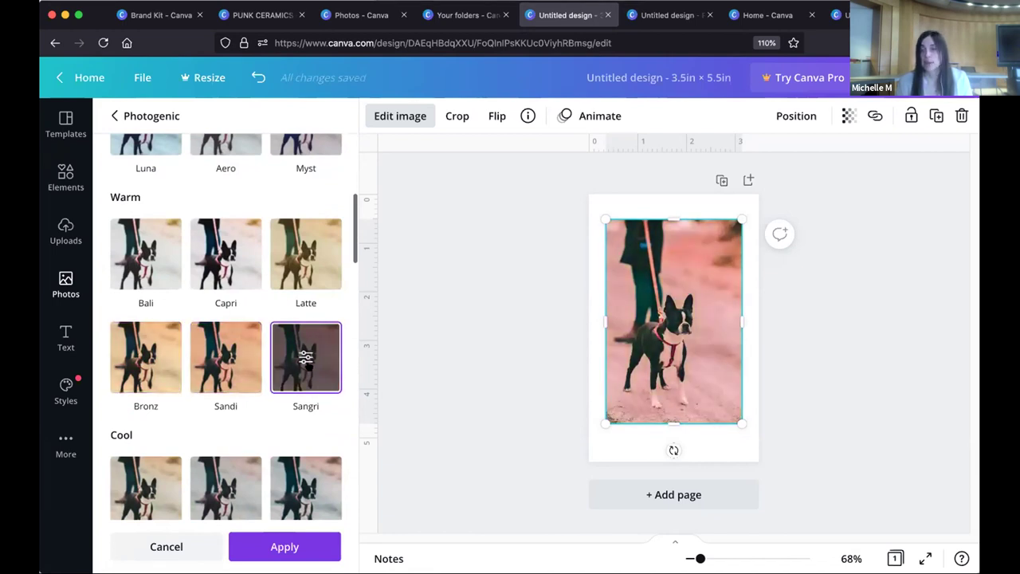
Step: Try the Cool effect Tundra on the dog photo, followed by the Vivid effect Stark
{"action": "scroll", "coordinate": [309, 364], "scroll_direction": "down", "scroll_amount": 3}
{"action": "left_click", "coordinate": [310, 435]}
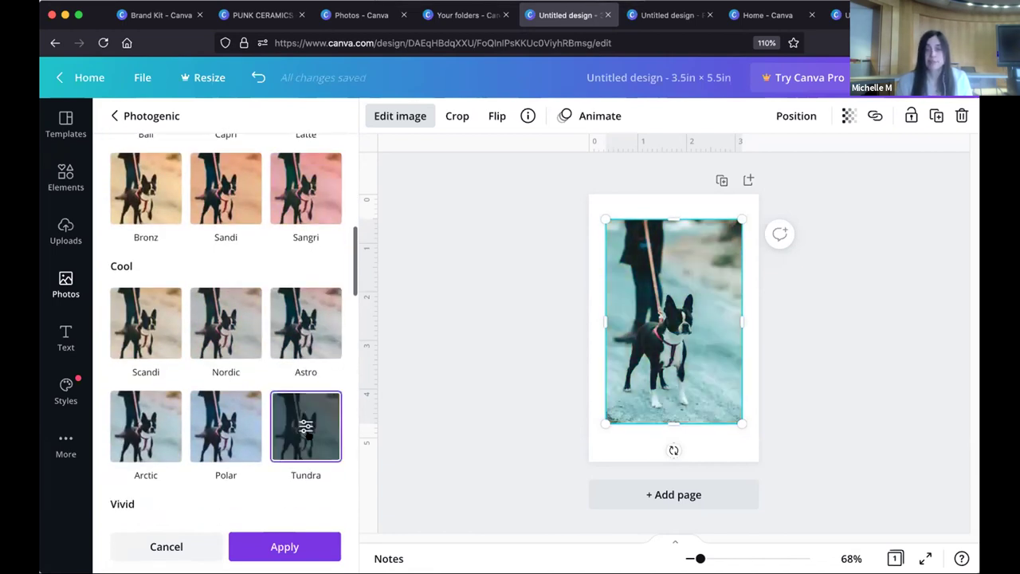
{"action": "scroll", "coordinate": [311, 431], "scroll_direction": "down", "scroll_amount": 5}
{"action": "left_click", "coordinate": [306, 394]}
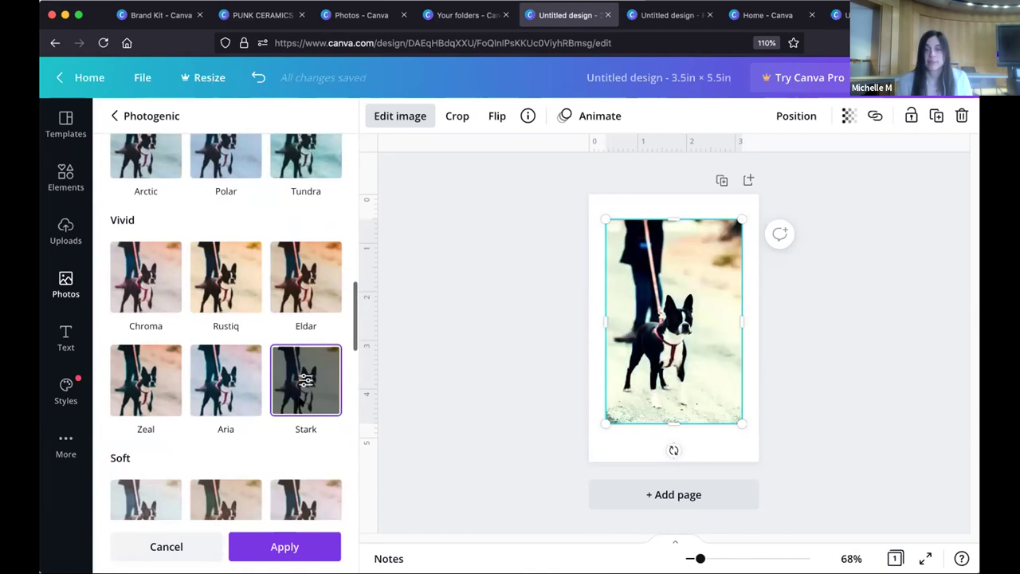
Step: Try the Vintage Photogenic effects Antiq and Retro on the dog photo, and return to the image-editing effects
{"action": "scroll", "coordinate": [301, 402], "scroll_direction": "down", "scroll_amount": 5}
{"action": "left_click", "coordinate": [305, 406]}
{"action": "scroll", "coordinate": [306, 406], "scroll_direction": "down", "scroll_amount": 3}
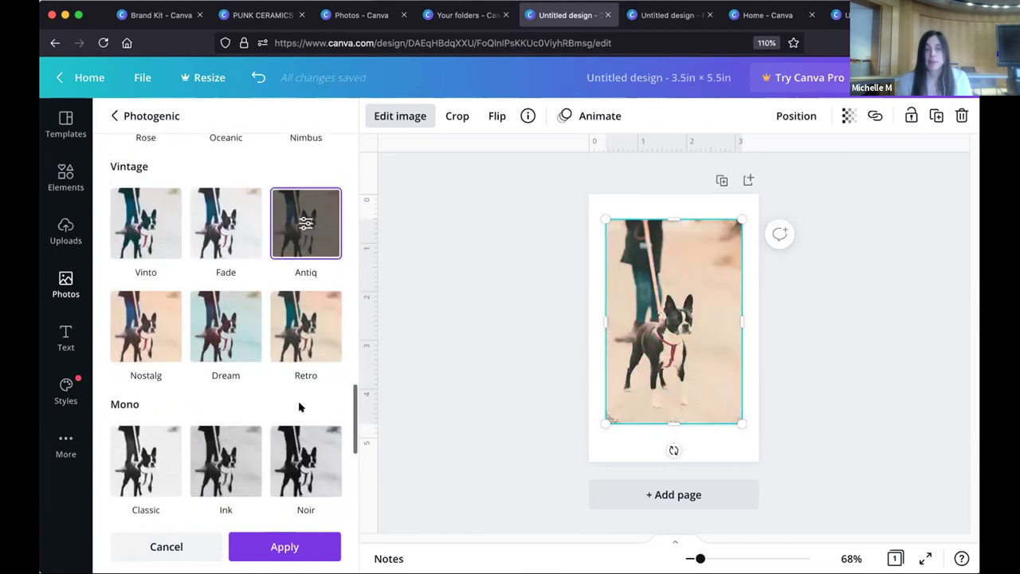
{"action": "left_click", "coordinate": [305, 310]}
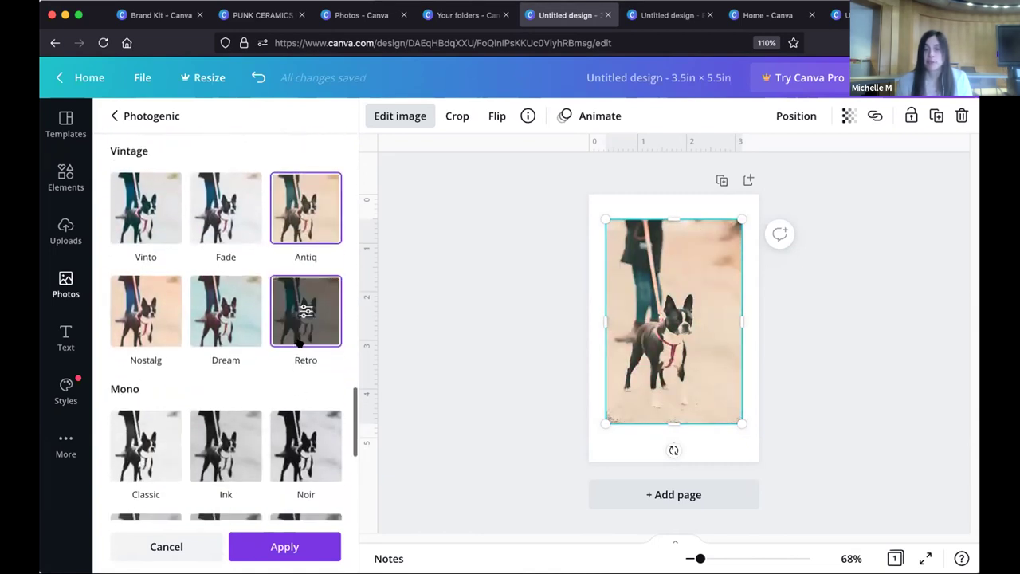
{"action": "left_click", "coordinate": [114, 116]}
Step: Connect the Duotone effect app and show all its colour presets for the dog photo
{"action": "scroll", "coordinate": [223, 341], "scroll_direction": "down", "scroll_amount": 5}
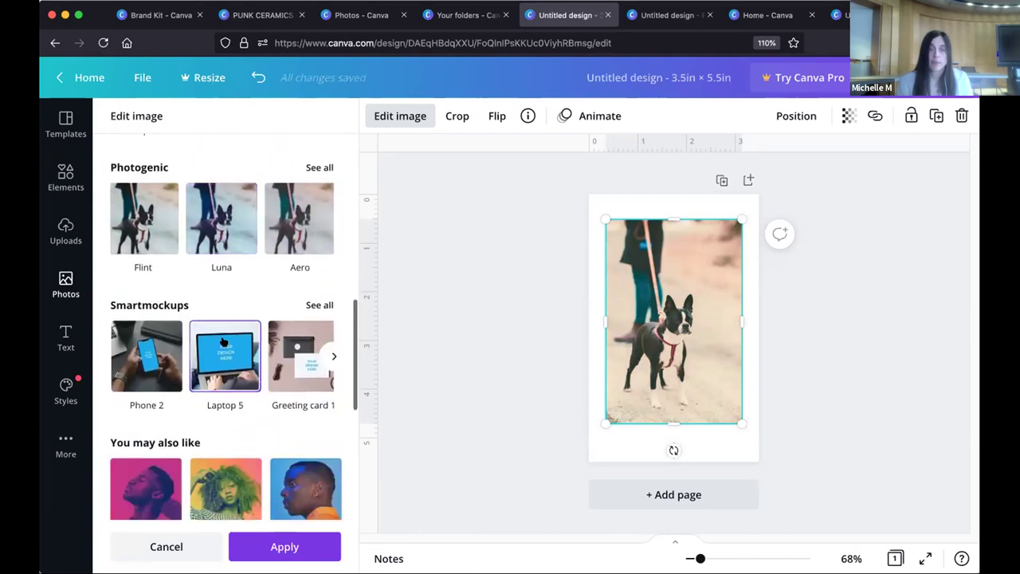
{"action": "scroll", "coordinate": [260, 401], "scroll_direction": "down", "scroll_amount": 2}
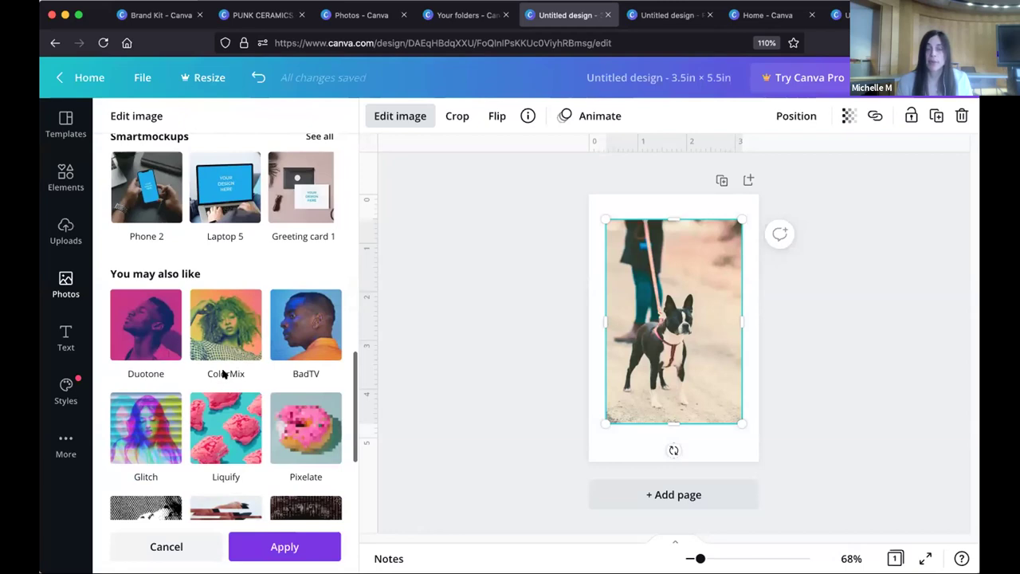
{"action": "left_click", "coordinate": [159, 312]}
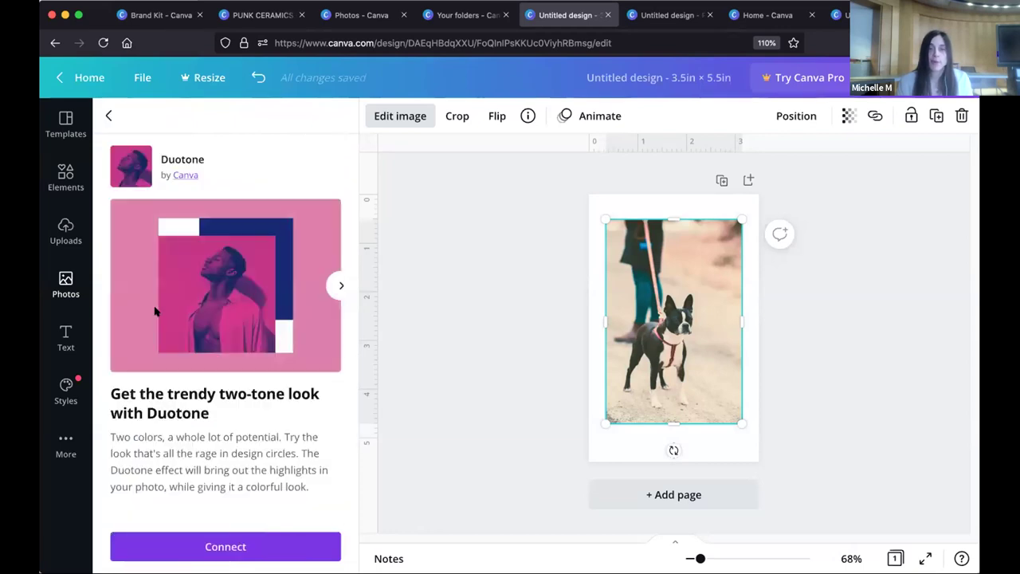
{"action": "left_click", "coordinate": [263, 542]}
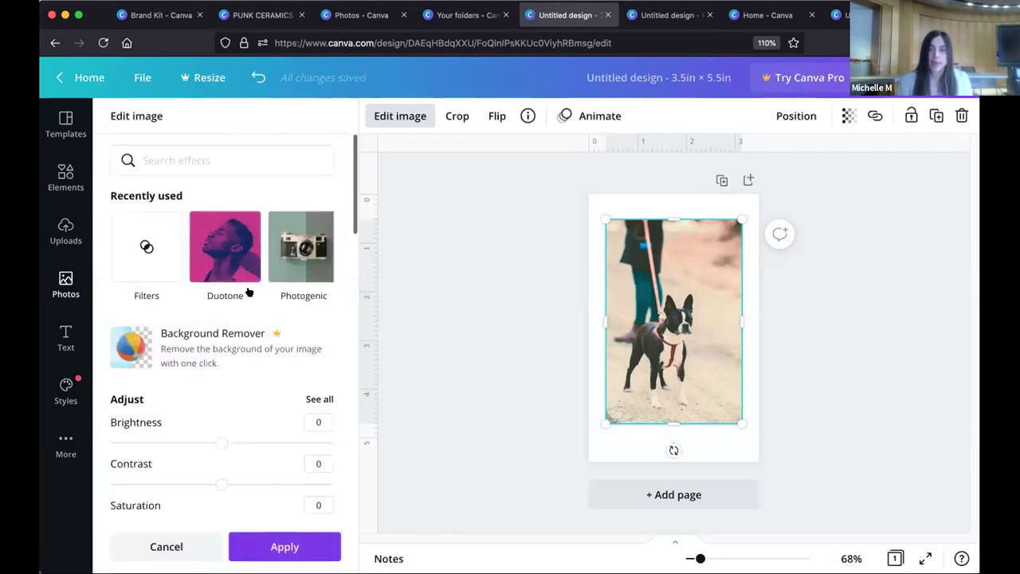
{"action": "left_click", "coordinate": [228, 242]}
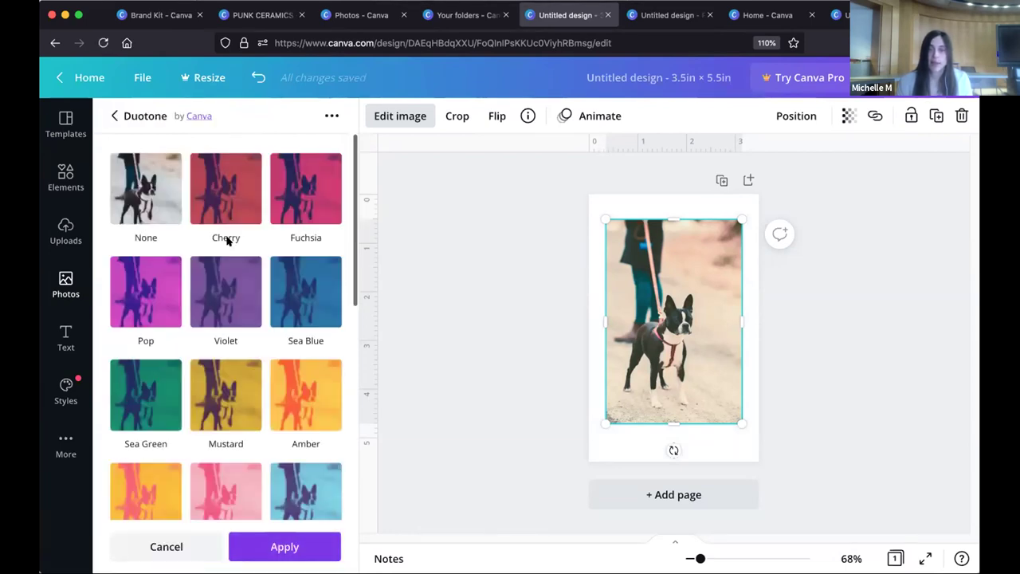
Step: Try the Duotone presets Cherry, Fuchsia, Sea Blue, Violet and Pop on the dog photo
{"action": "left_click", "coordinate": [242, 181]}
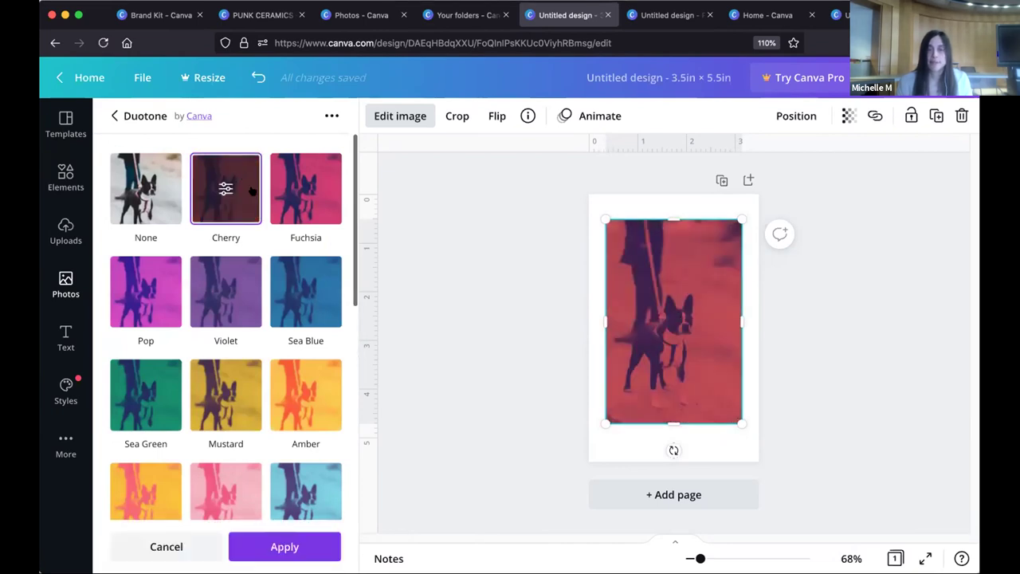
{"action": "left_click", "coordinate": [303, 201]}
{"action": "left_click", "coordinate": [297, 278]}
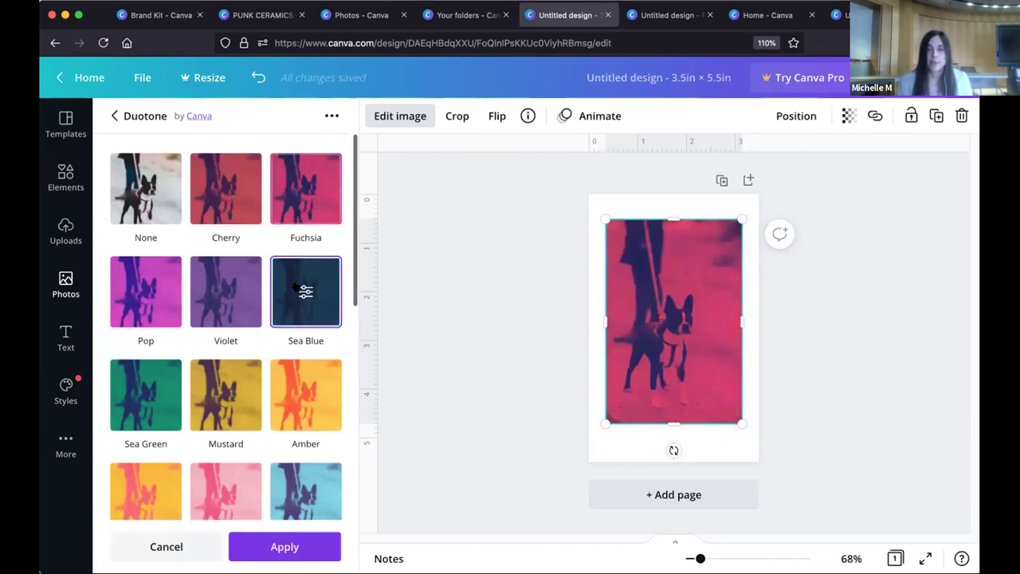
{"action": "left_click", "coordinate": [234, 299]}
{"action": "left_click", "coordinate": [139, 300]}
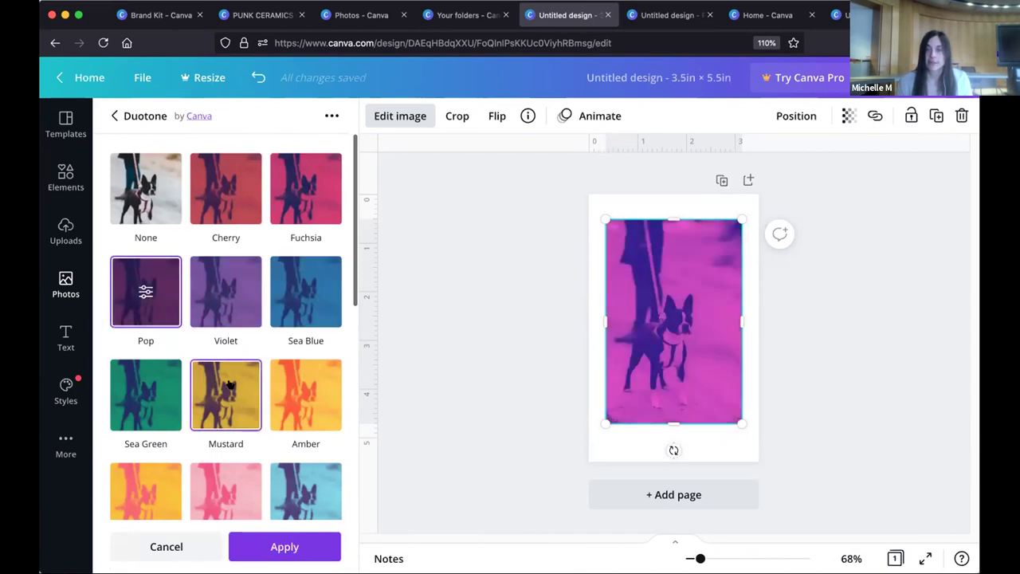
Step: Try the Duotone presets Pastel, Dawn and Sepia on the dog photo
{"action": "scroll", "coordinate": [228, 387], "scroll_direction": "down", "scroll_amount": 5}
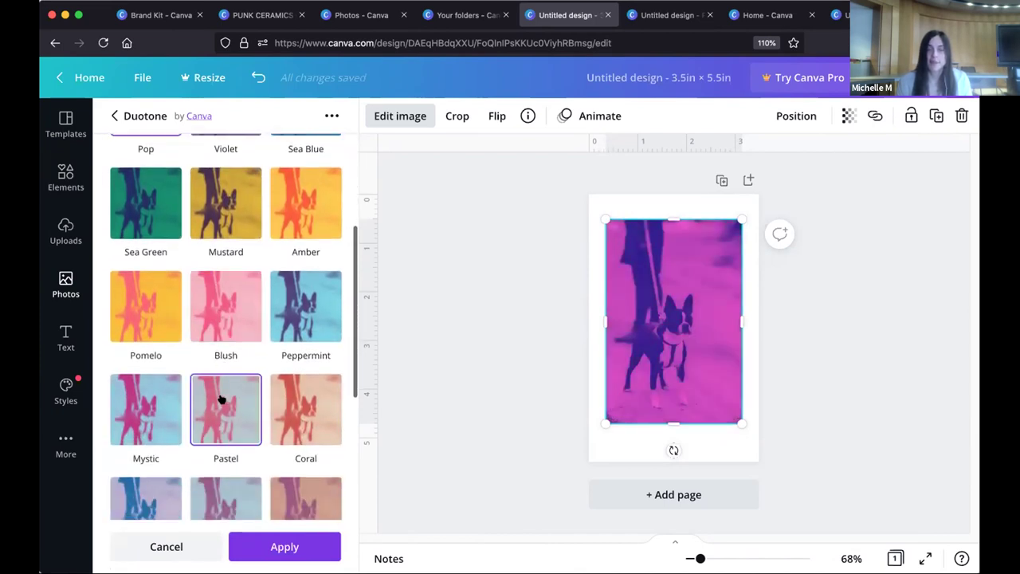
{"action": "left_click", "coordinate": [222, 398]}
{"action": "scroll", "coordinate": [231, 398], "scroll_direction": "down", "scroll_amount": 3}
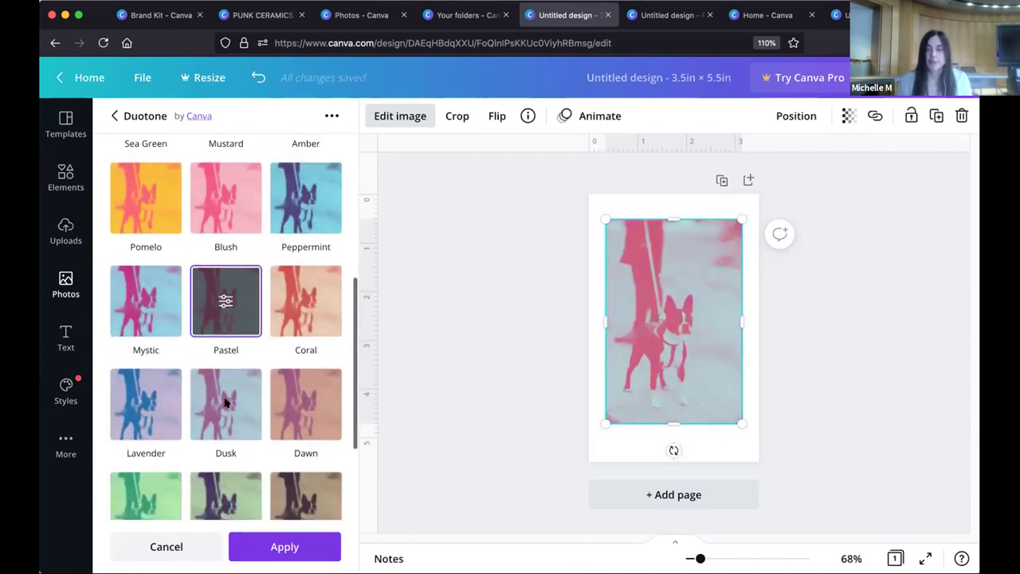
{"action": "left_click", "coordinate": [291, 392]}
{"action": "scroll", "coordinate": [294, 394], "scroll_direction": "down", "scroll_amount": 2}
{"action": "left_click", "coordinate": [294, 395]}
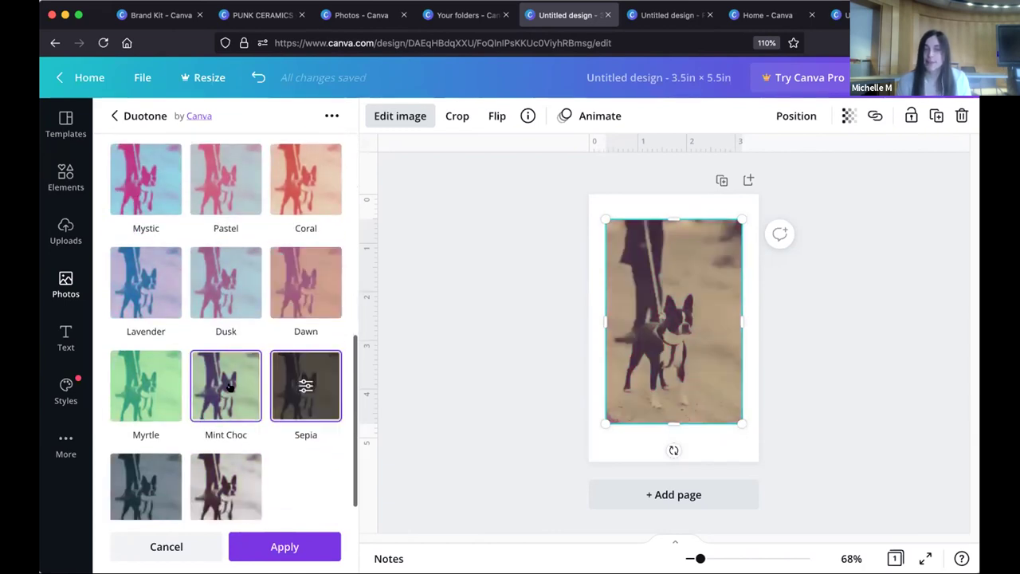
Step: Try the Duotone presets Mint Choc, Myrtle, Mono and Classic, leaving Classic on the photo, and return to the image-editing effects
{"action": "left_click", "coordinate": [231, 388]}
{"action": "left_click", "coordinate": [140, 384]}
{"action": "scroll", "coordinate": [170, 416], "scroll_direction": "down", "scroll_amount": 1}
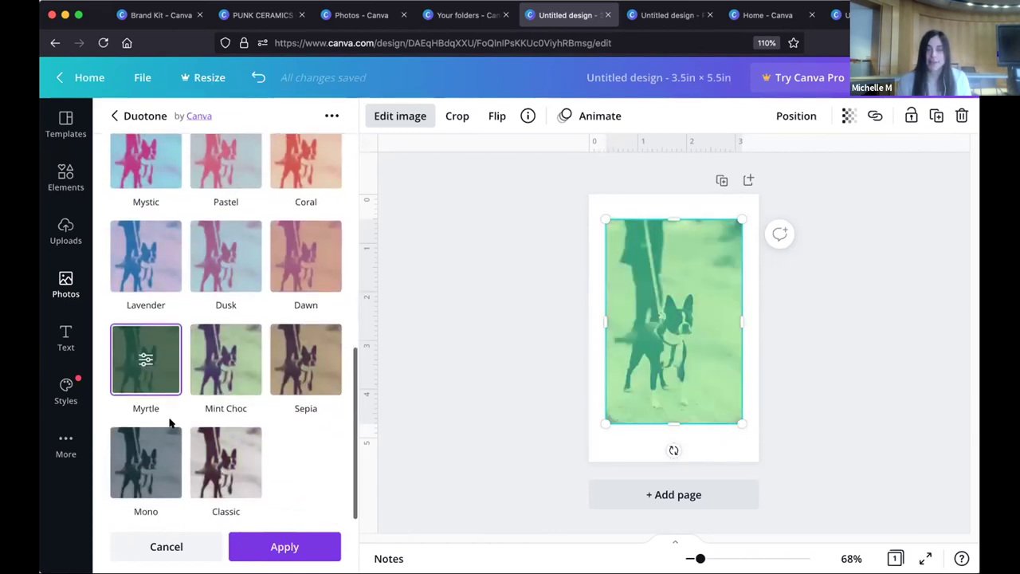
{"action": "left_click", "coordinate": [142, 461]}
{"action": "left_click", "coordinate": [222, 457]}
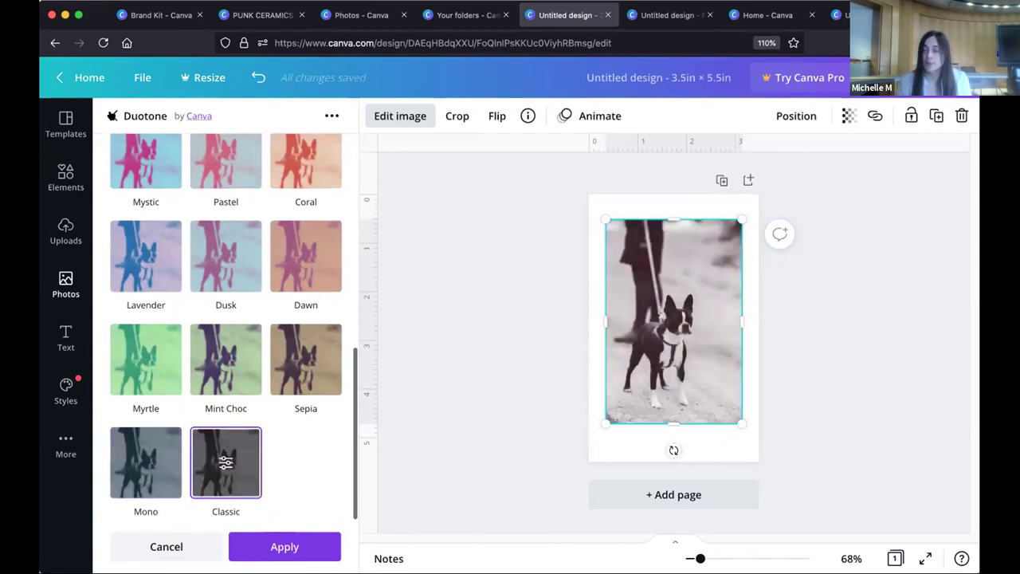
{"action": "left_click", "coordinate": [113, 116]}
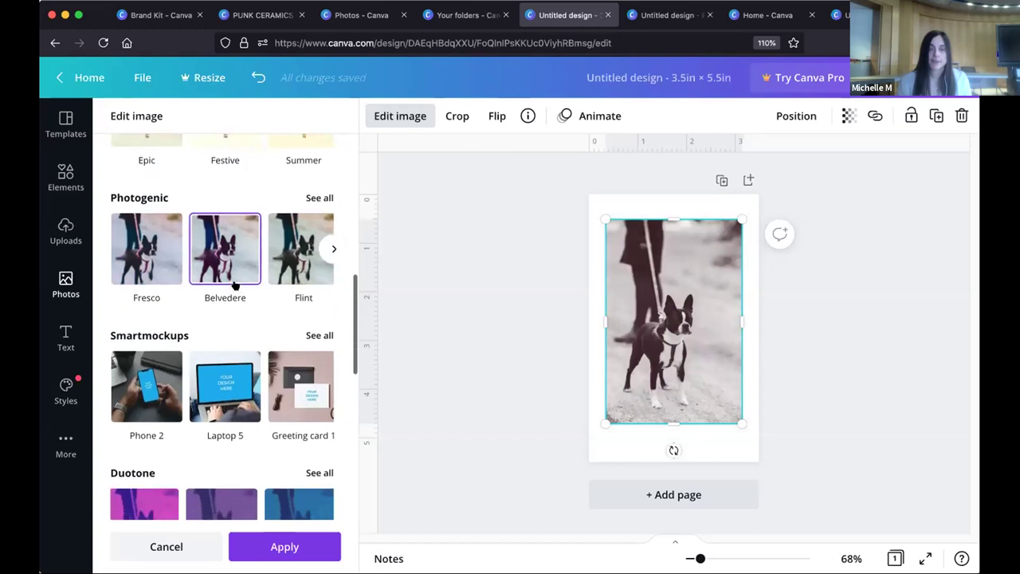
Step: Connect the Pixelate effect app from the suggested image effects
{"action": "scroll", "coordinate": [235, 285], "scroll_direction": "down", "scroll_amount": 5}
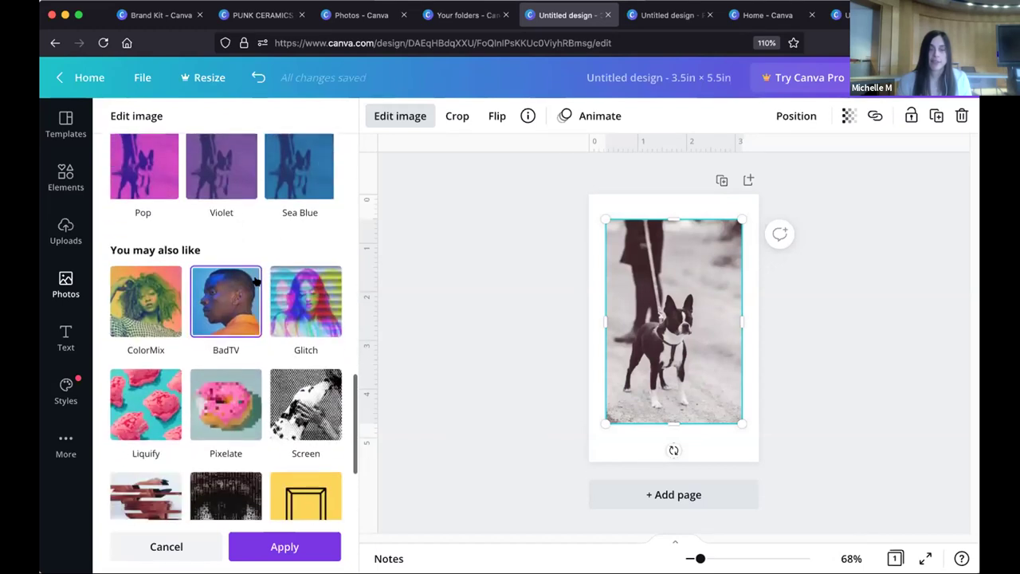
{"action": "scroll", "coordinate": [255, 274], "scroll_direction": "down", "scroll_amount": 2}
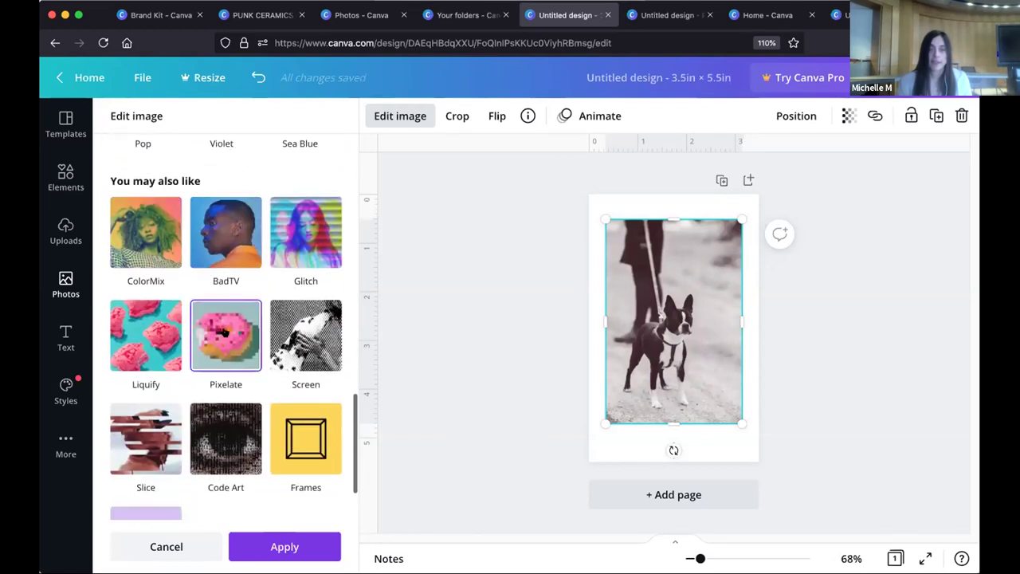
{"action": "left_click", "coordinate": [226, 333]}
{"action": "left_click", "coordinate": [229, 506]}
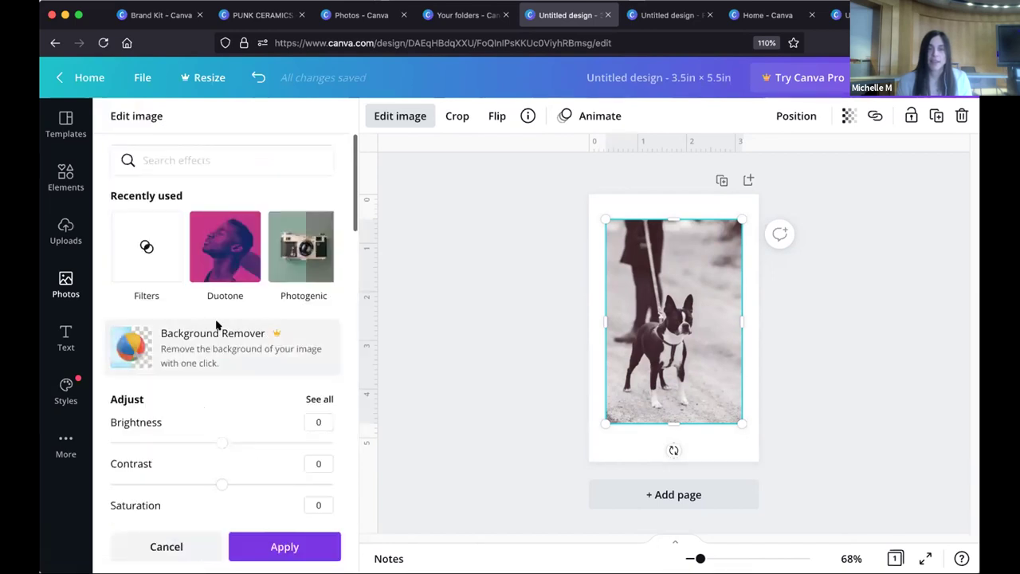
Step: Connect the Liquify effect app from the suggested image effects
{"action": "scroll", "coordinate": [216, 326], "scroll_direction": "down", "scroll_amount": 10}
{"action": "scroll", "coordinate": [221, 338], "scroll_direction": "down", "scroll_amount": 8}
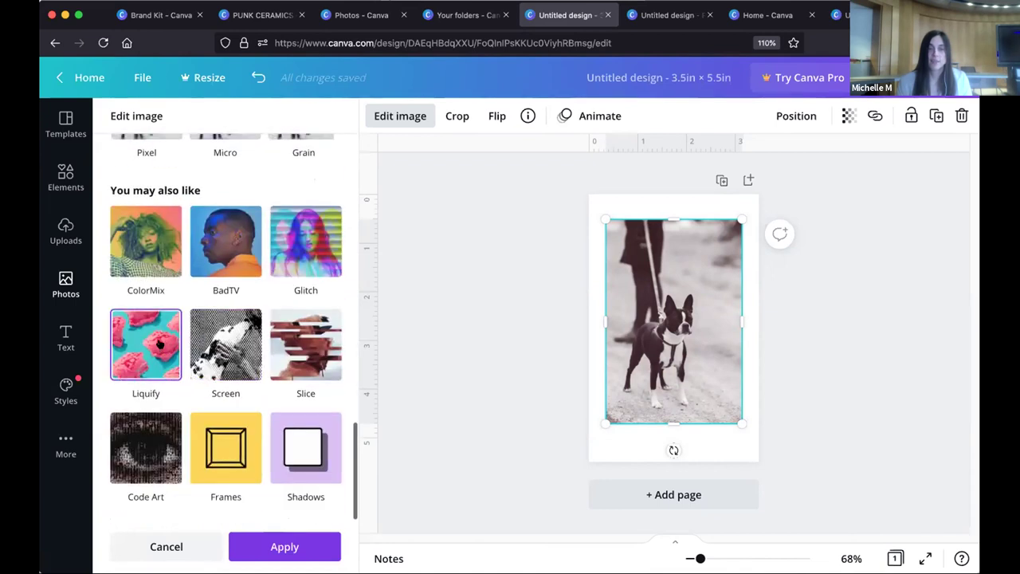
{"action": "left_click", "coordinate": [159, 344]}
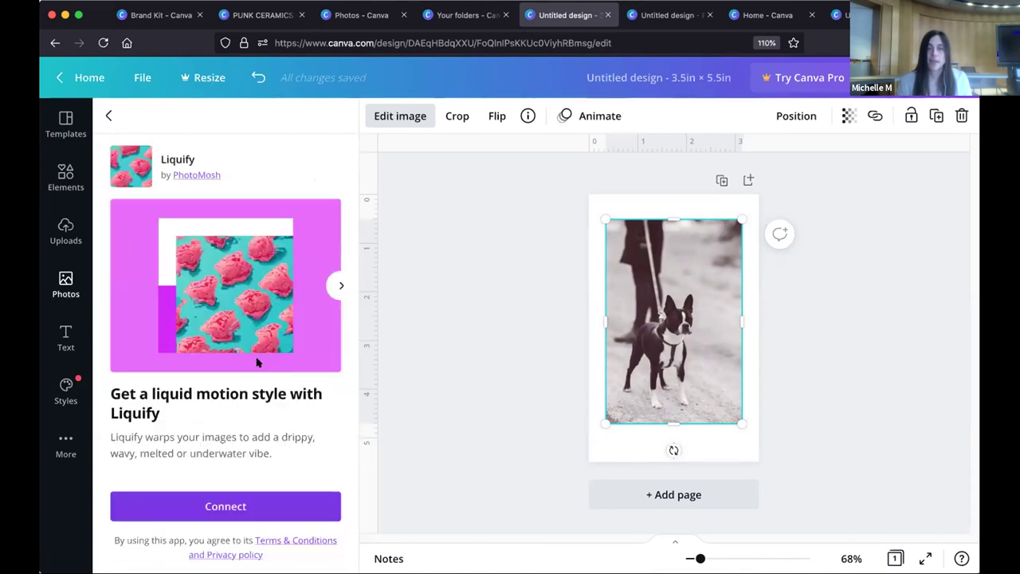
{"action": "left_click", "coordinate": [237, 505]}
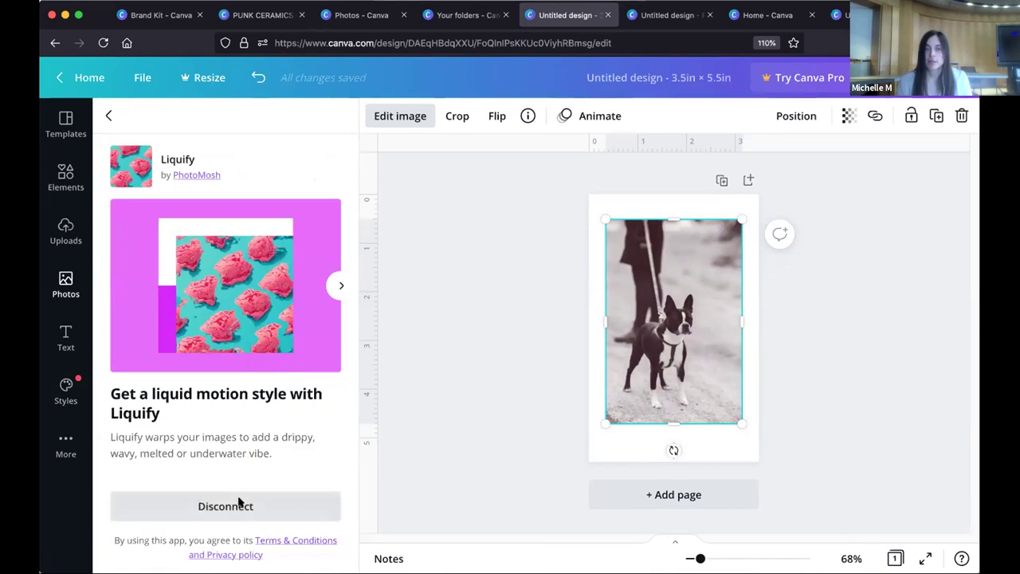
Step: Browse the remaining suggested image effects and connect the Shadows effect app
{"action": "scroll", "coordinate": [277, 383], "scroll_direction": "down", "scroll_amount": 10}
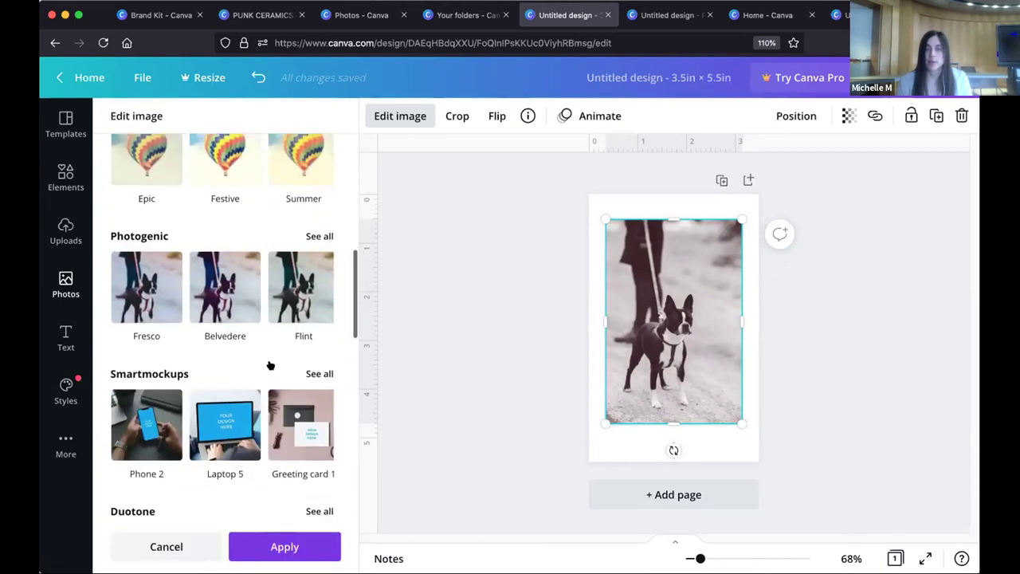
{"action": "scroll", "coordinate": [270, 368], "scroll_direction": "down", "scroll_amount": 5}
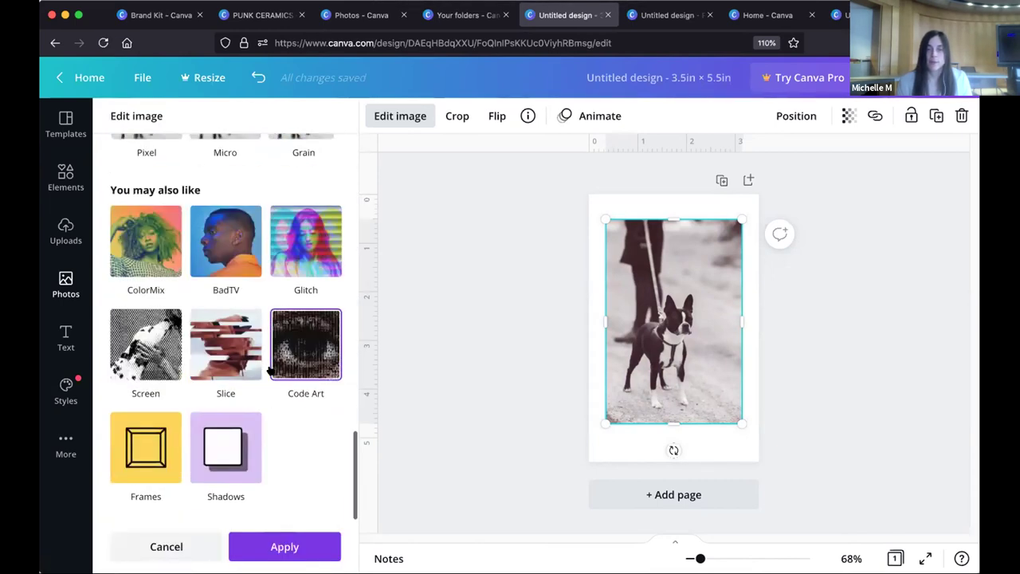
{"action": "scroll", "coordinate": [269, 368], "scroll_direction": "up", "scroll_amount": 1}
{"action": "scroll", "coordinate": [269, 370], "scroll_direction": "down", "scroll_amount": 1}
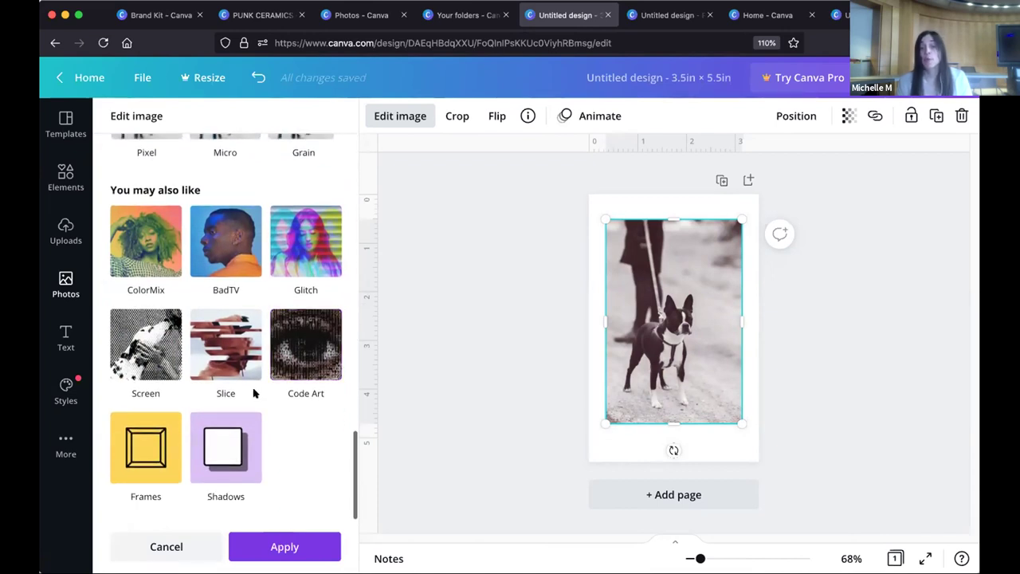
{"action": "left_click", "coordinate": [233, 437]}
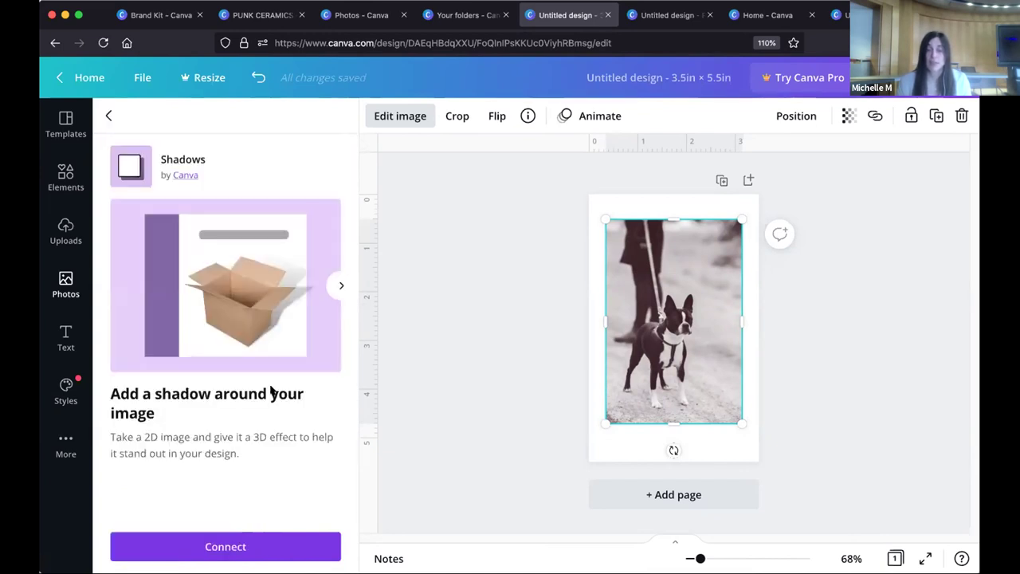
{"action": "left_click", "coordinate": [230, 547]}
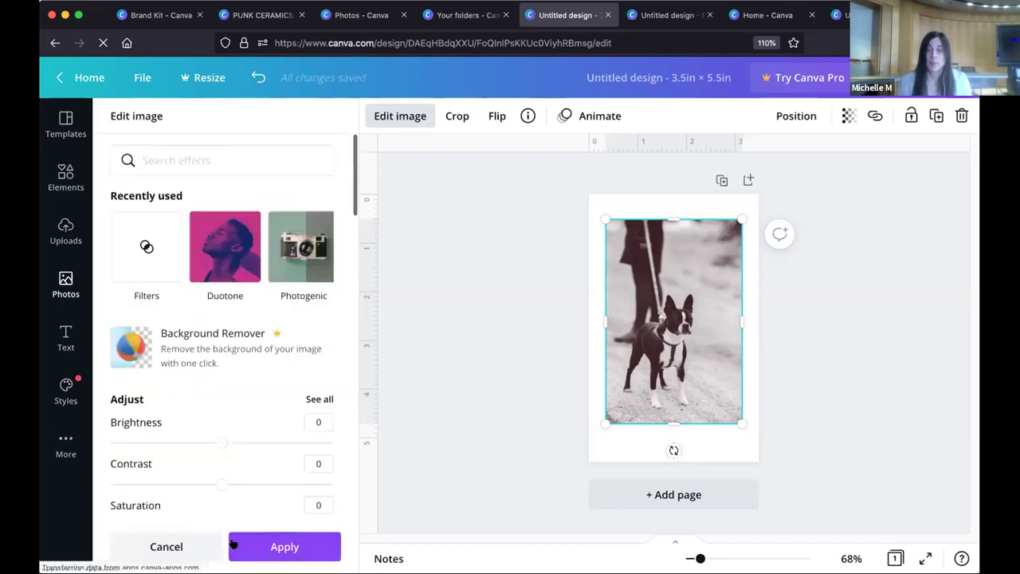
Step: Give the dog photo a Drop shadow and close the image-editing effects
{"action": "scroll", "coordinate": [257, 412], "scroll_direction": "down", "scroll_amount": 8}
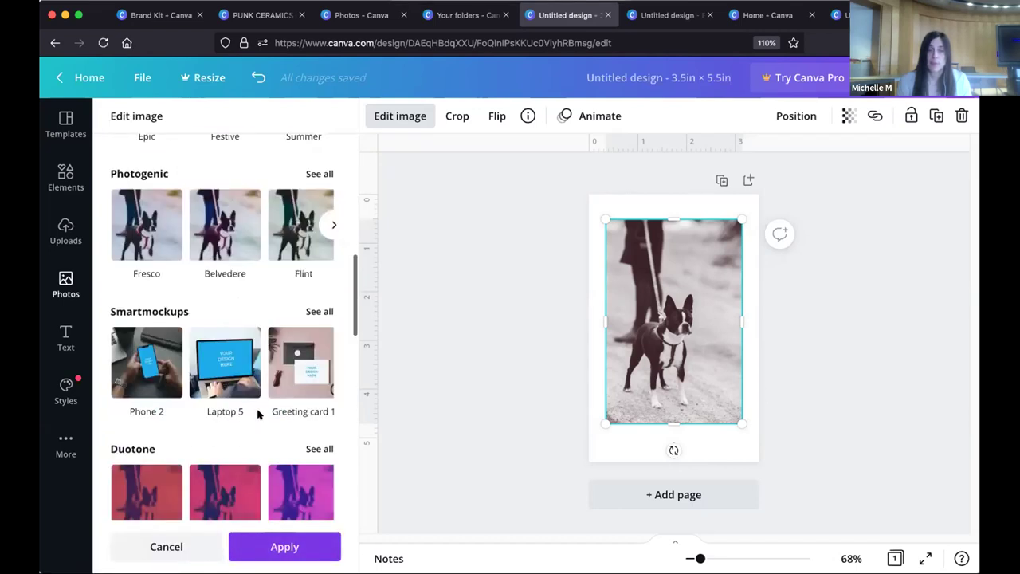
{"action": "scroll", "coordinate": [257, 412], "scroll_direction": "down", "scroll_amount": 10}
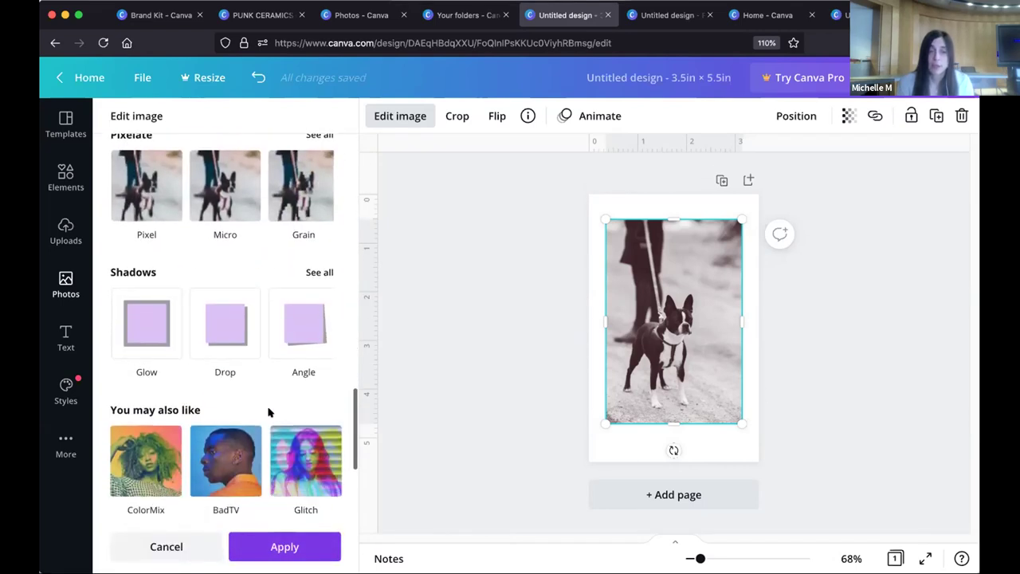
{"action": "left_click", "coordinate": [228, 328]}
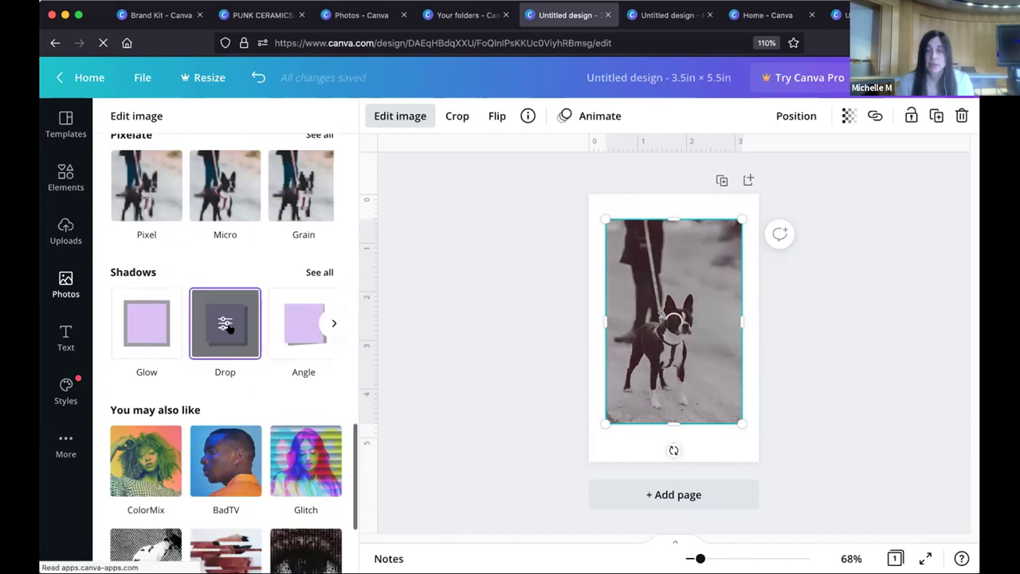
{"action": "left_click", "coordinate": [437, 341]}
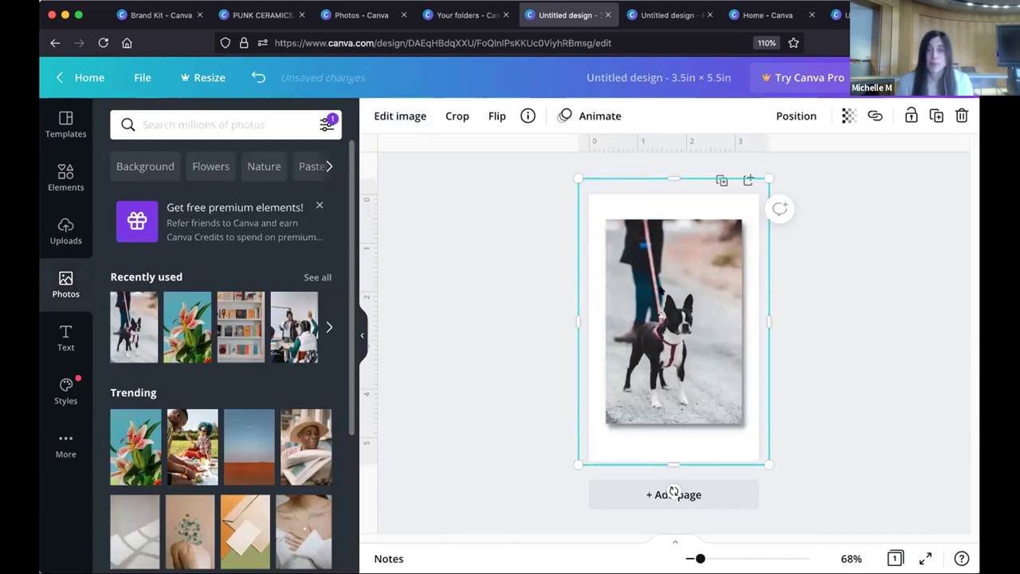
Step: Reopen the dog photo's image effects, show all Shadows presets and choose Page Lift
{"action": "left_click", "coordinate": [595, 280]}
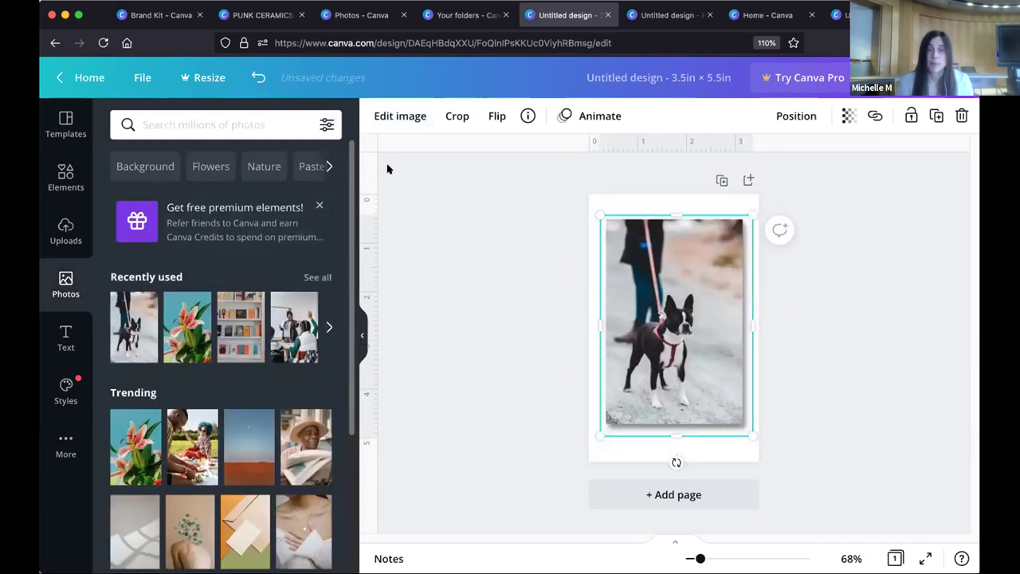
{"action": "left_click", "coordinate": [401, 117]}
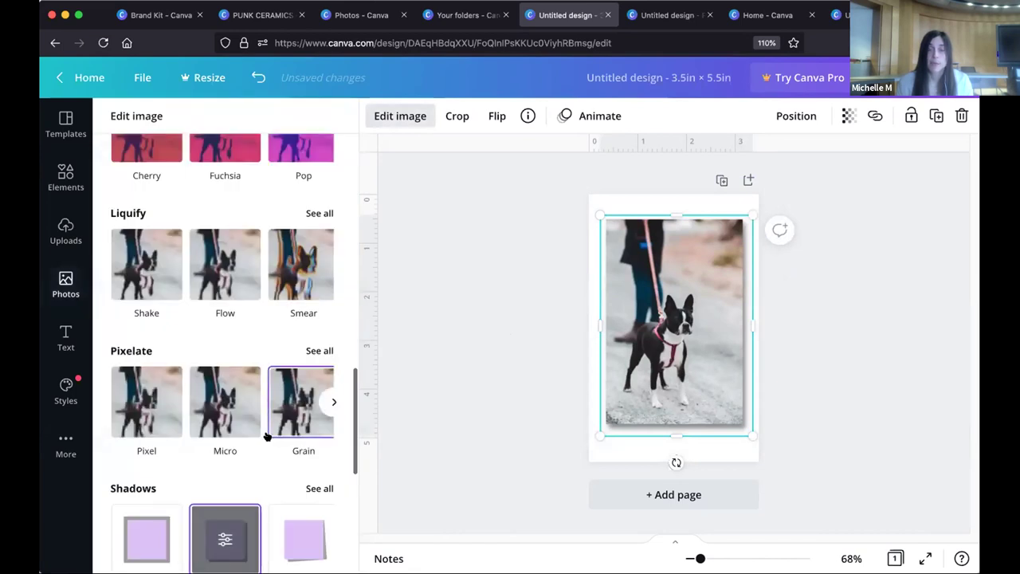
{"action": "left_click", "coordinate": [314, 486]}
{"action": "left_click", "coordinate": [228, 346]}
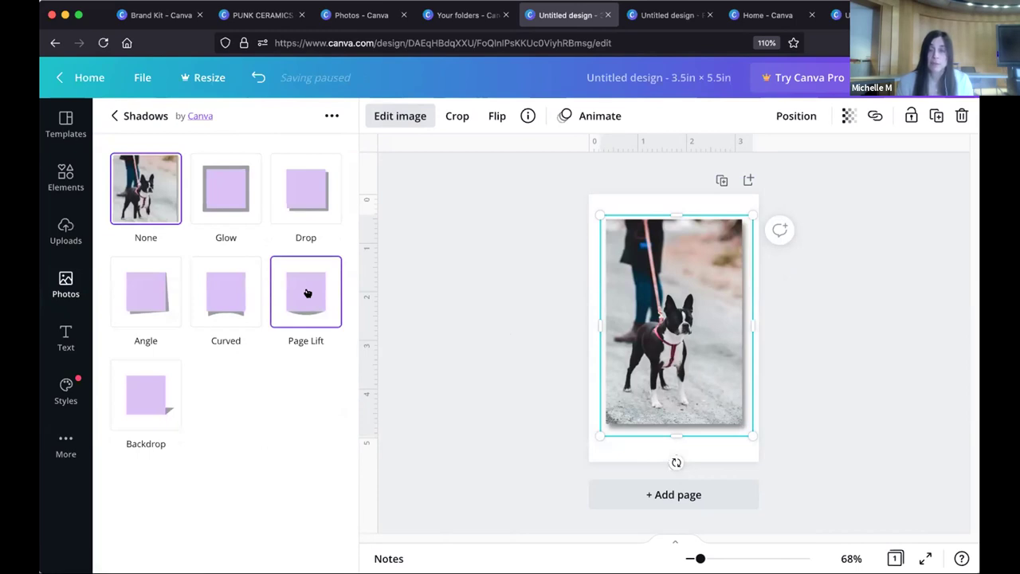
{"action": "left_click", "coordinate": [307, 293]}
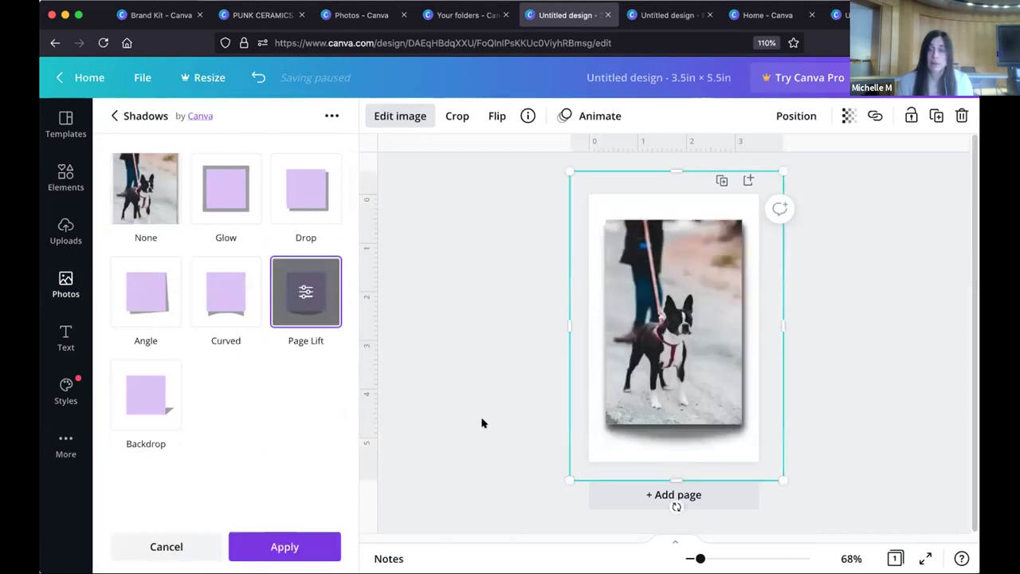
Step: Try the Backdrop shadow on the dog photo, switch it to Angle, and return to the image effects overview
{"action": "left_click", "coordinate": [154, 395]}
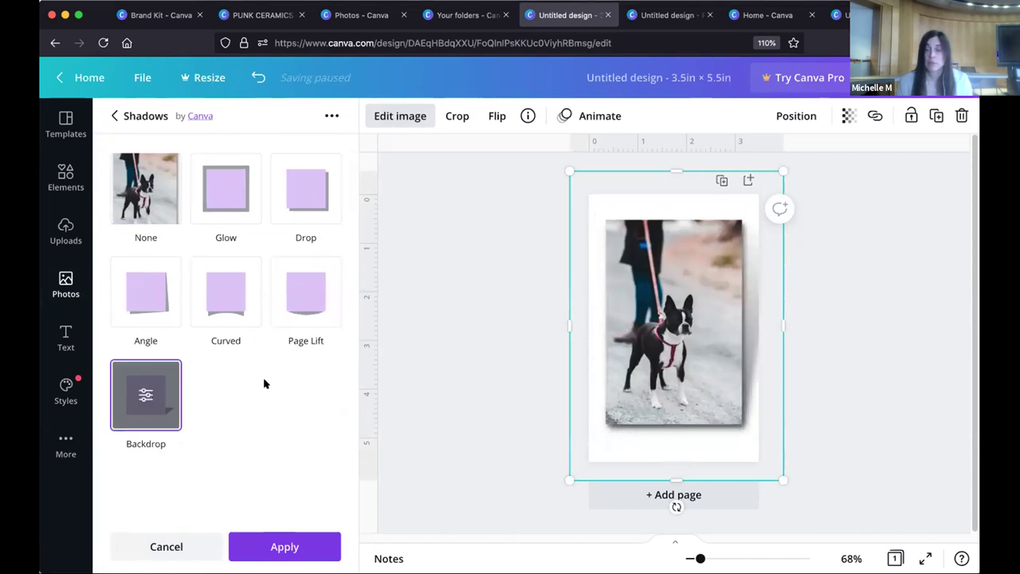
{"action": "left_click", "coordinate": [137, 291]}
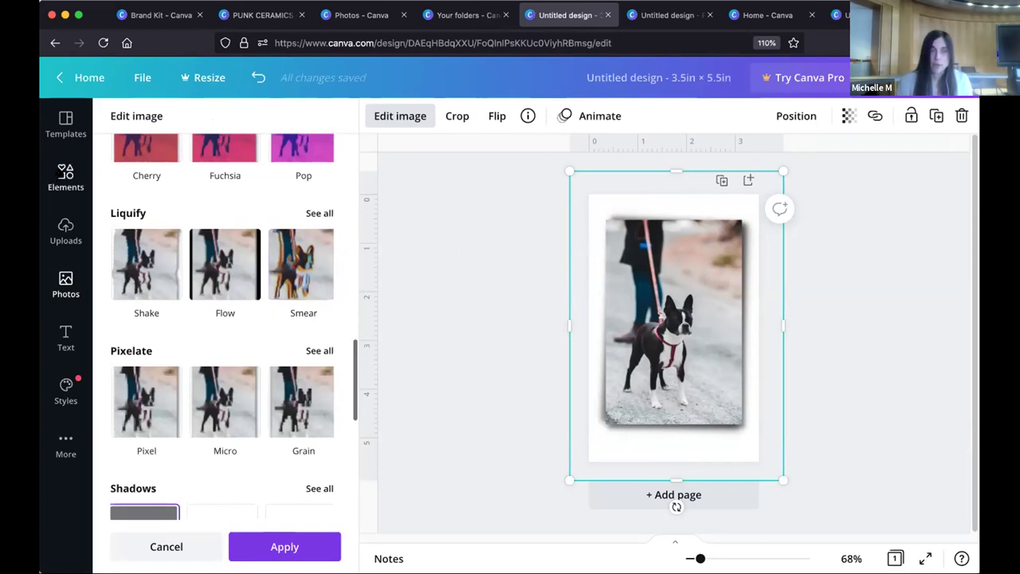
{"action": "scroll", "coordinate": [233, 224], "scroll_direction": "up", "scroll_amount": 10}
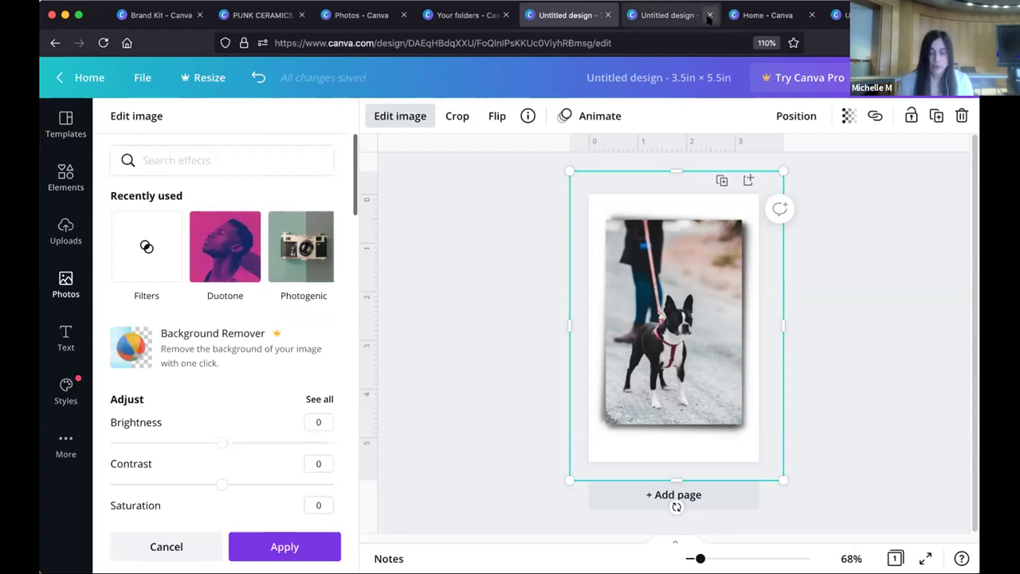
Step: Close the two untitled designs (Real Estate Flyer and 3.5 x 5.5 in) and the folders page
{"action": "left_click", "coordinate": [673, 15]}
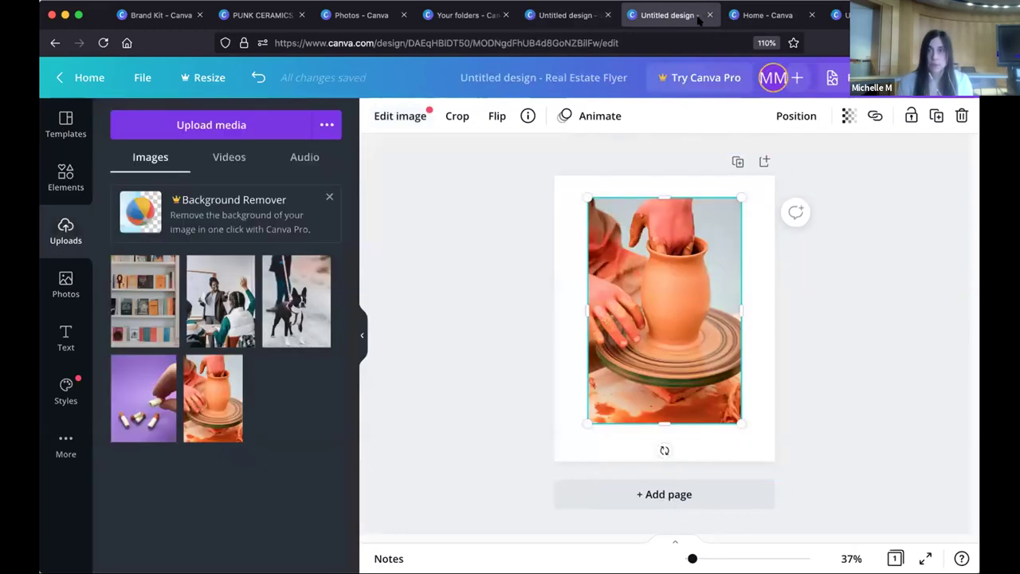
{"action": "key", "text": "super+w"}
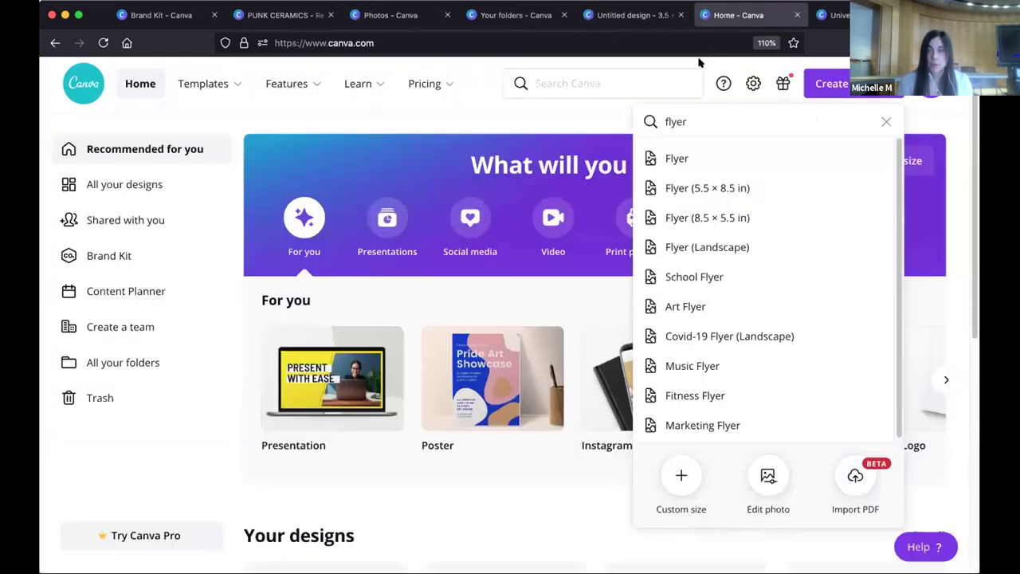
{"action": "left_click", "coordinate": [618, 16]}
{"action": "key", "text": "super+w"}
{"action": "left_click", "coordinate": [551, 16]}
{"action": "key", "text": "super+w"}
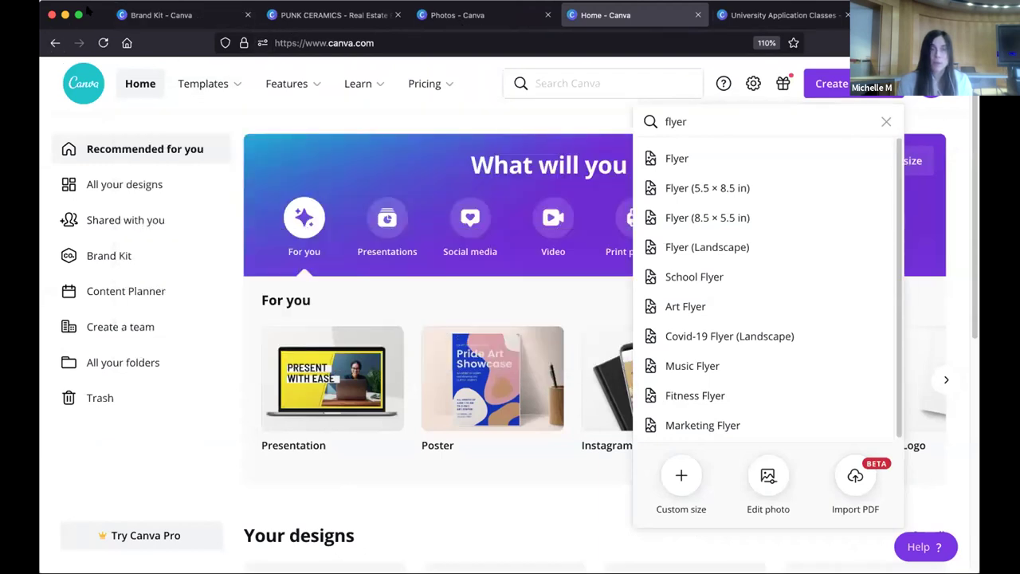
Step: Switch to the PUNK CERAMICS design and nudge the pottery wheel photo slightly upward, keeping it centred
{"action": "left_click", "coordinate": [159, 14]}
{"action": "left_click", "coordinate": [326, 14]}
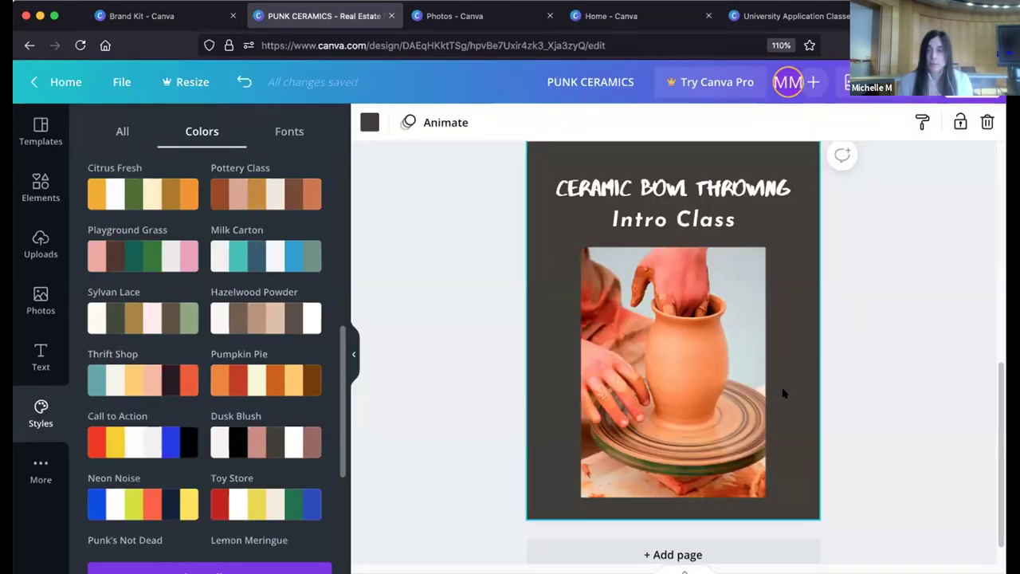
{"action": "left_click_drag", "start_coordinate": [746, 410], "coordinate": [747, 404]}
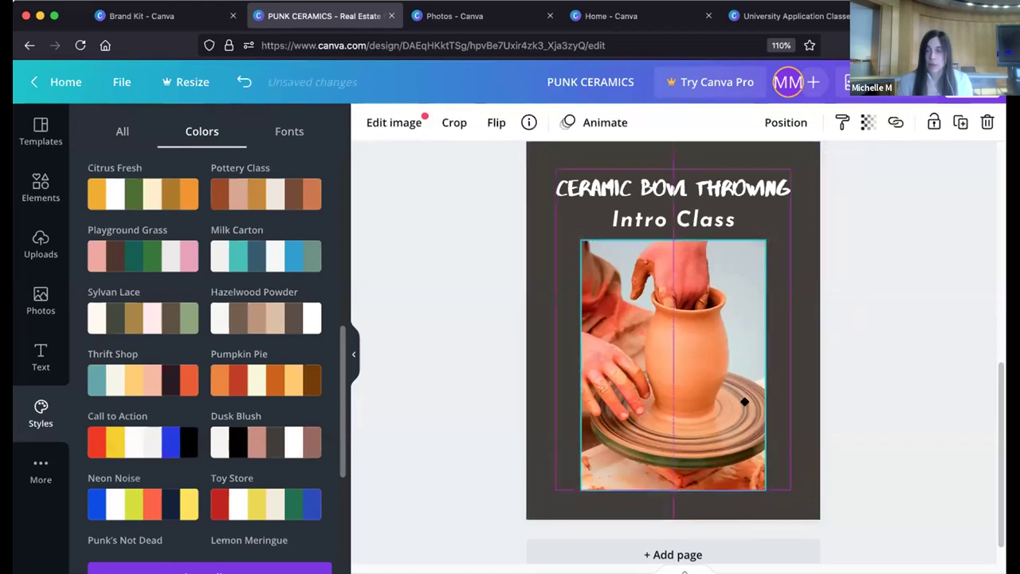
Step: Shrink the purple-background photo on page 1 and centre it just below the Intro Class subtitle
{"action": "scroll", "coordinate": [746, 404], "scroll_direction": "up", "scroll_amount": 1}
{"action": "scroll", "coordinate": [746, 404], "scroll_direction": "up", "scroll_amount": 5}
{"action": "left_click", "coordinate": [747, 403]}
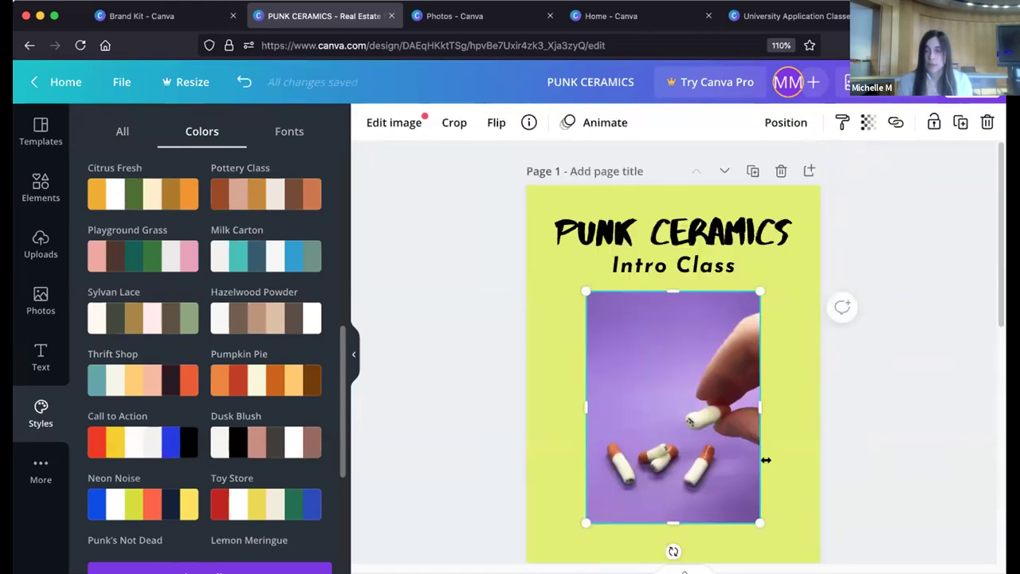
{"action": "left_click_drag", "start_coordinate": [747, 509], "coordinate": [741, 494]}
{"action": "left_click_drag", "start_coordinate": [671, 495], "coordinate": [672, 484]}
{"action": "scroll", "coordinate": [524, 392], "scroll_direction": "down", "scroll_amount": 2}
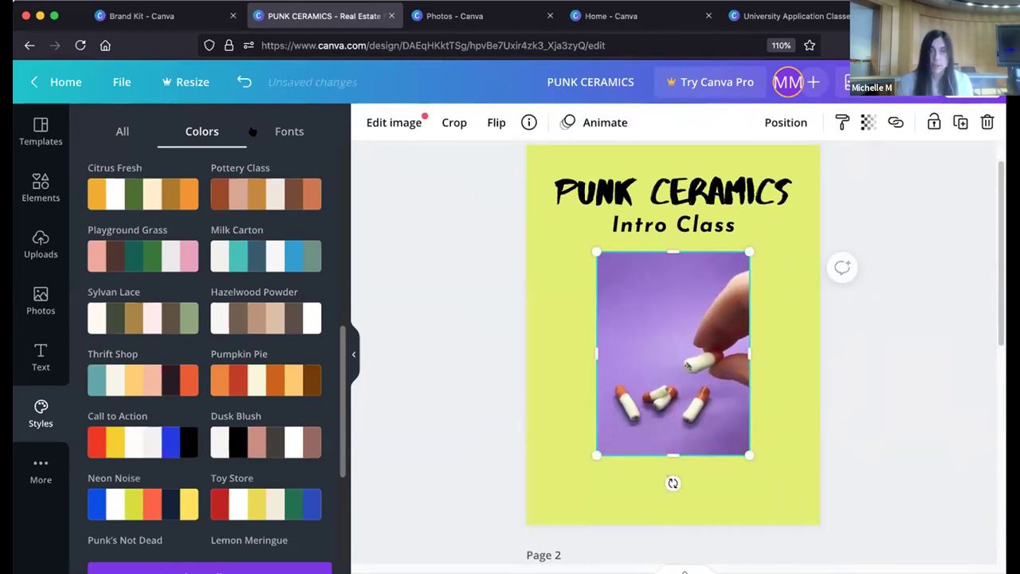
Step: Apply the Anton and Prompt Medium font pairing to page 1
{"action": "left_click", "coordinate": [284, 131]}
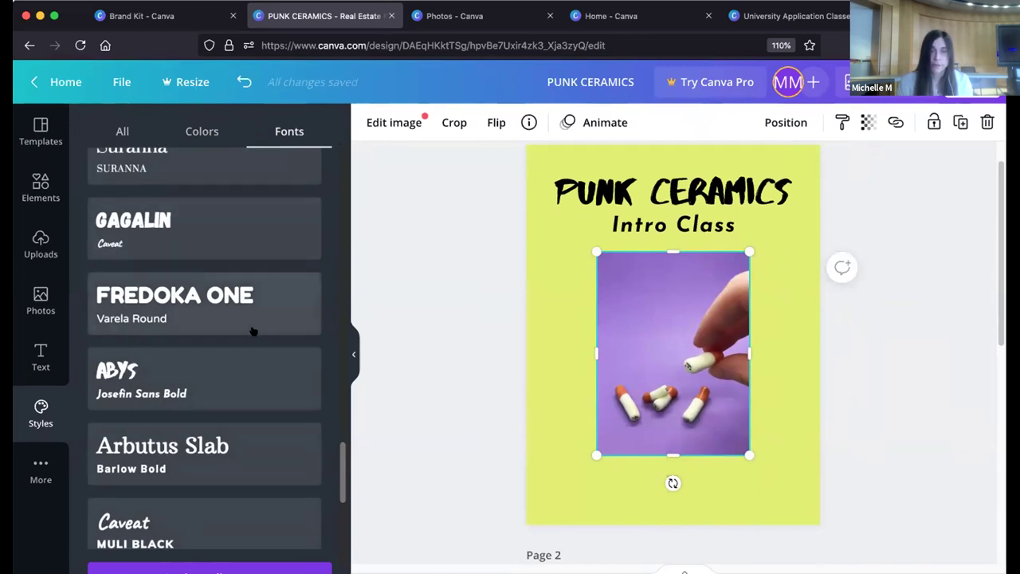
{"action": "scroll", "coordinate": [252, 330], "scroll_direction": "down", "scroll_amount": 5}
{"action": "scroll", "coordinate": [255, 337], "scroll_direction": "up", "scroll_amount": 1}
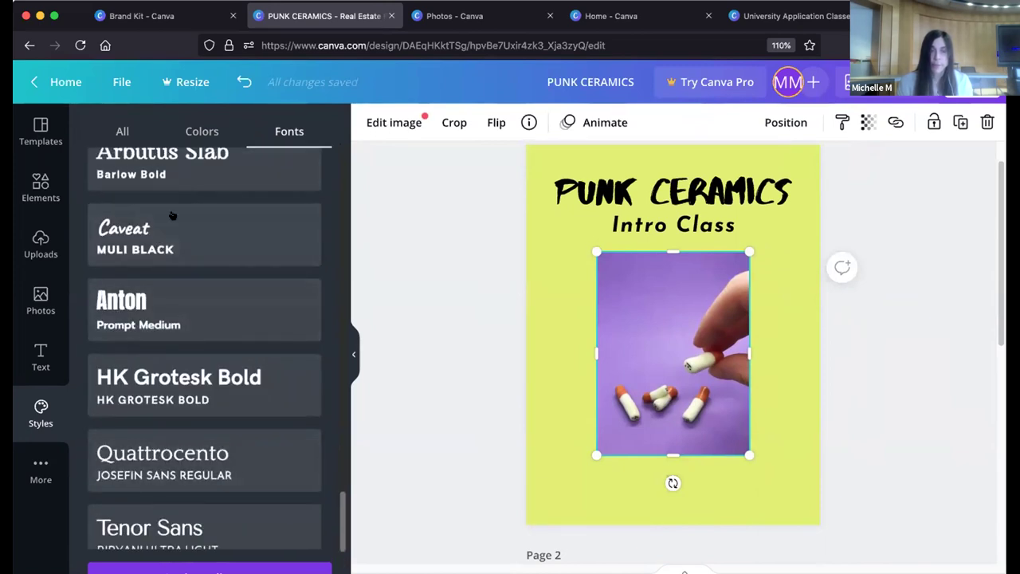
{"action": "left_click", "coordinate": [200, 319]}
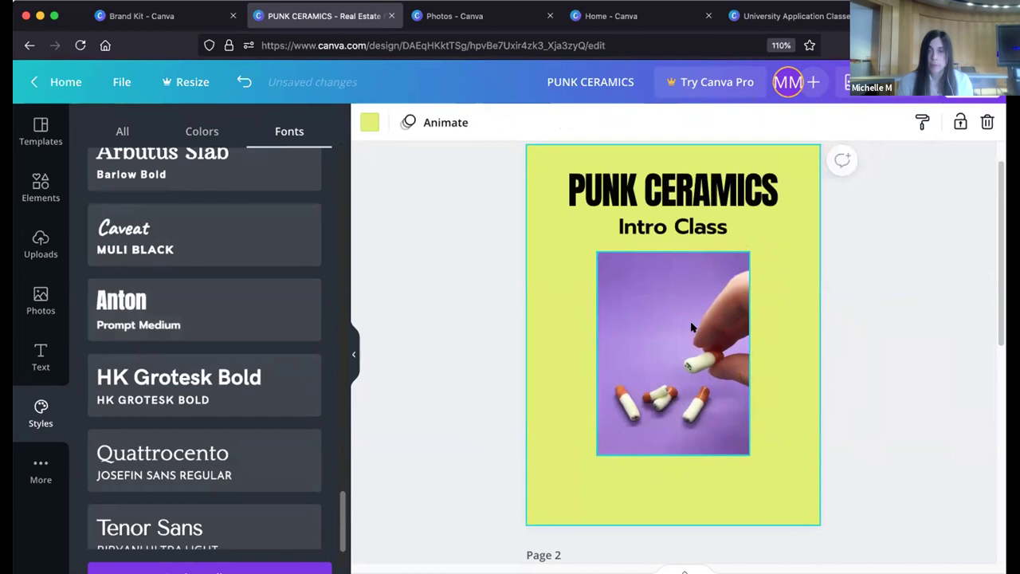
Step: Duplicate the Intro Class text below the photo and change the copy to "Mondays at 7 pm"
{"action": "left_click", "coordinate": [673, 226]}
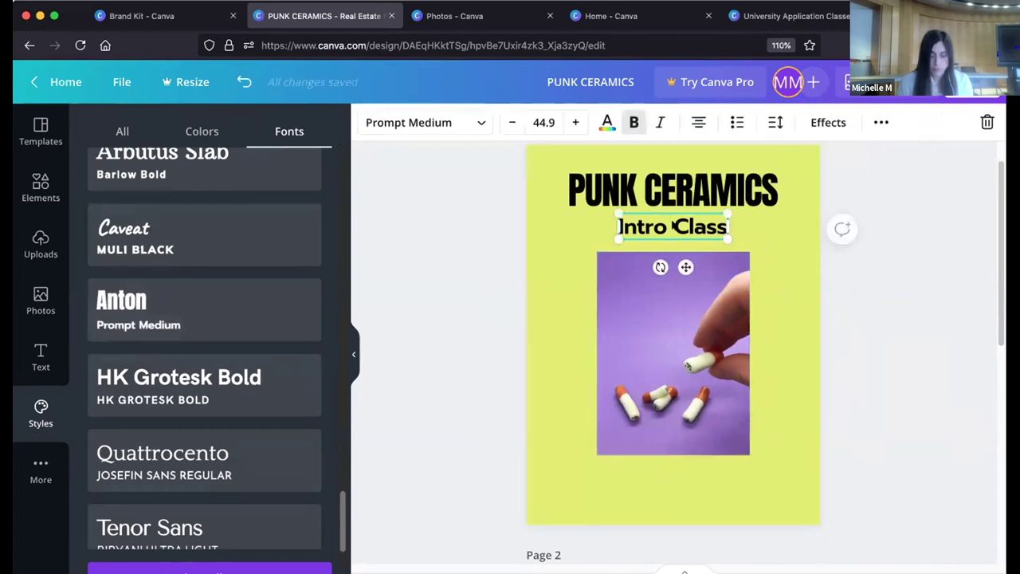
{"action": "left_click_drag", "start_coordinate": [686, 267], "coordinate": [685, 515], "text": "alt"}
{"action": "double_click", "coordinate": [686, 471]}
{"action": "triple_click", "coordinate": [685, 474]}
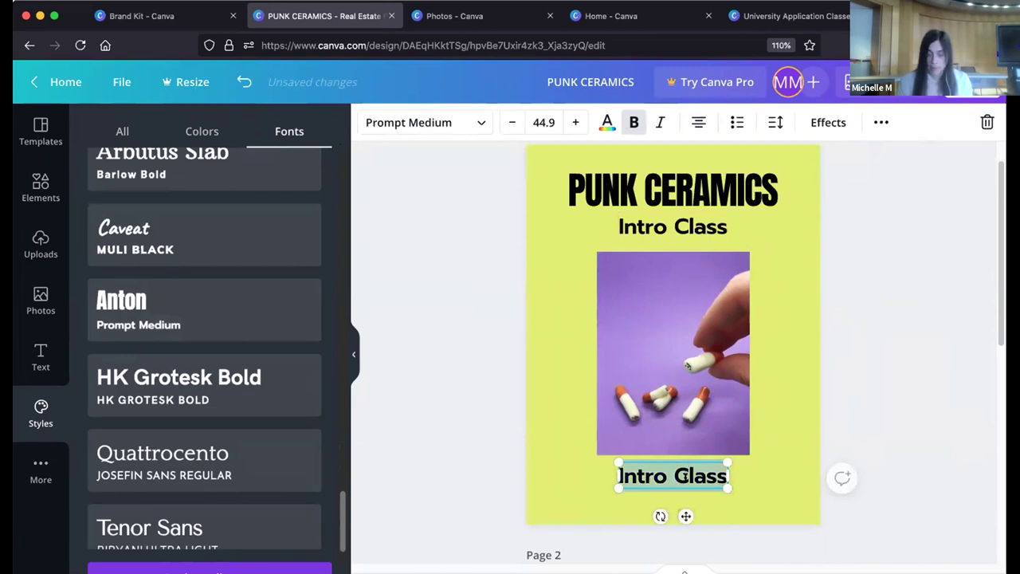
{"action": "type", "text": "Mondays a"}
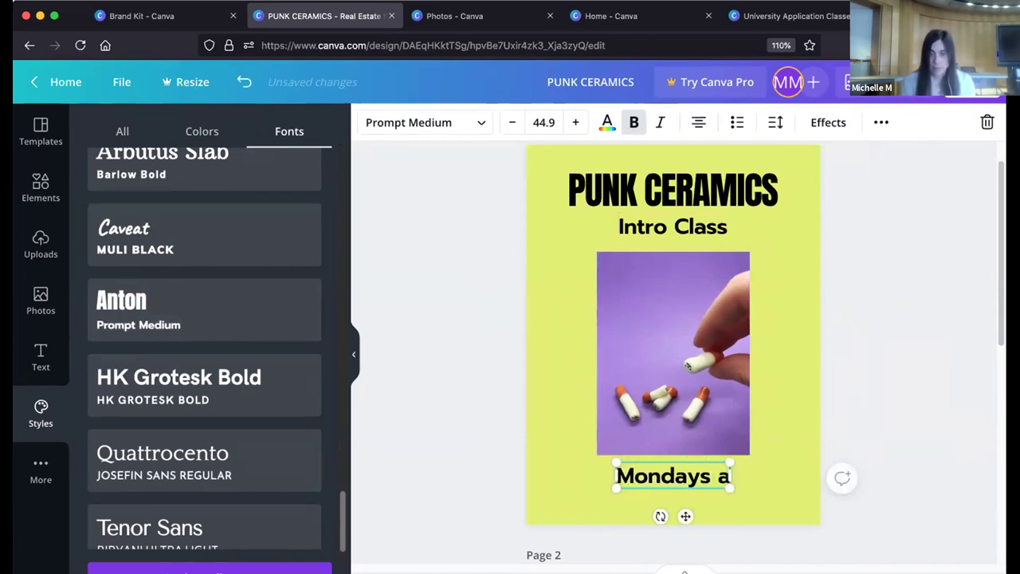
{"action": "type", "text": "t 7 pm"}
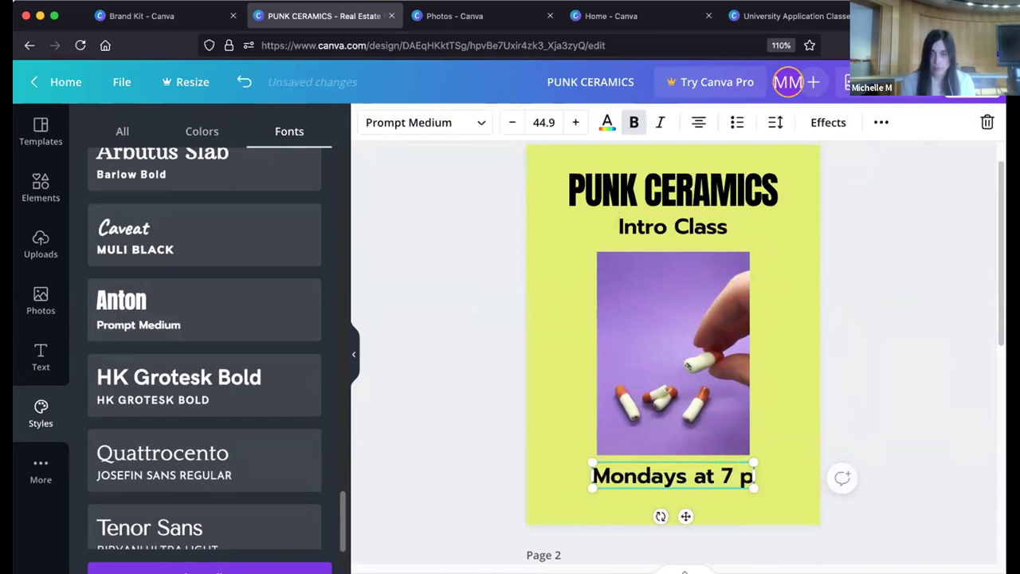
{"action": "left_click", "coordinate": [473, 288]}
Step: Duplicate the "Mondays at 7 pm" line just beneath itself and replace the copy's text with the venue's name
{"action": "left_click", "coordinate": [662, 483]}
{"action": "left_click_drag", "start_coordinate": [662, 483], "coordinate": [659, 496]}
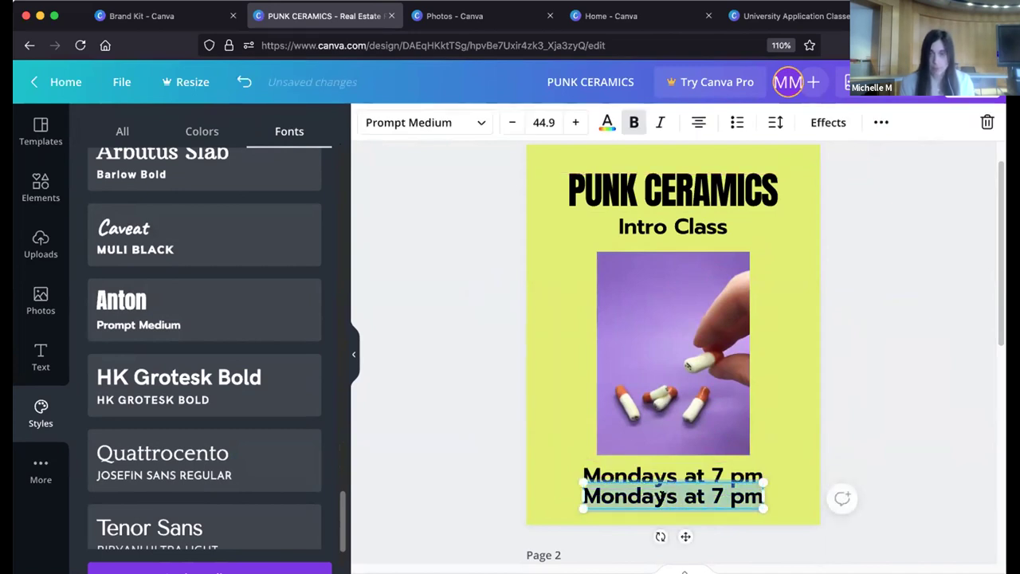
{"action": "triple_click", "coordinate": [652, 494]}
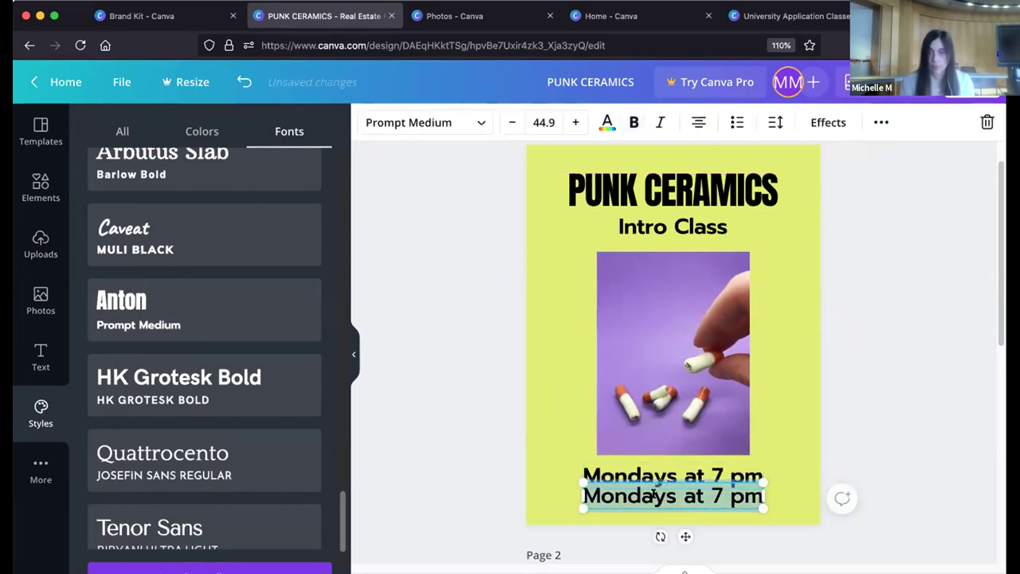
{"action": "type", "text": "Miche"}
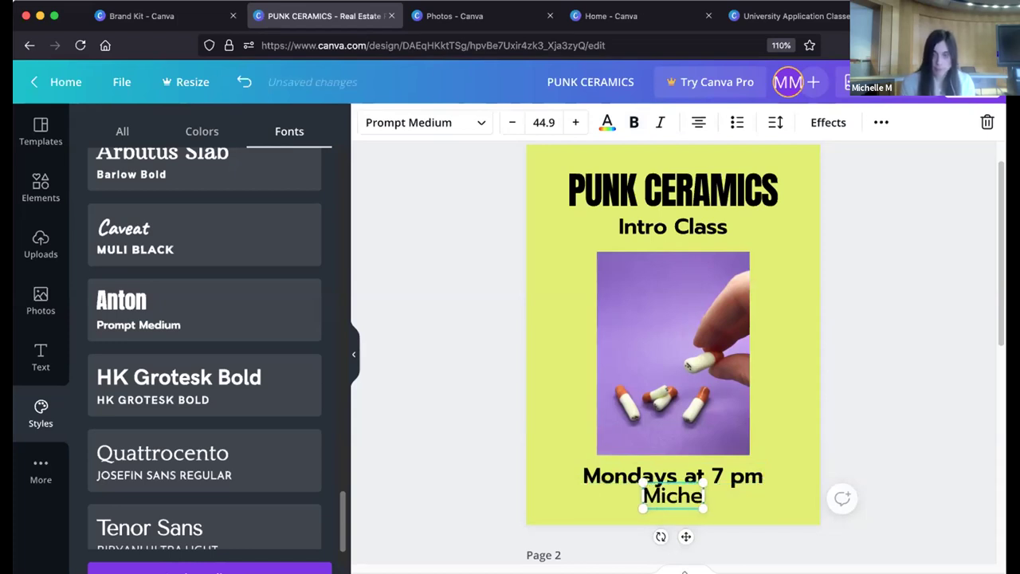
{"action": "type", "text": "lle's"}
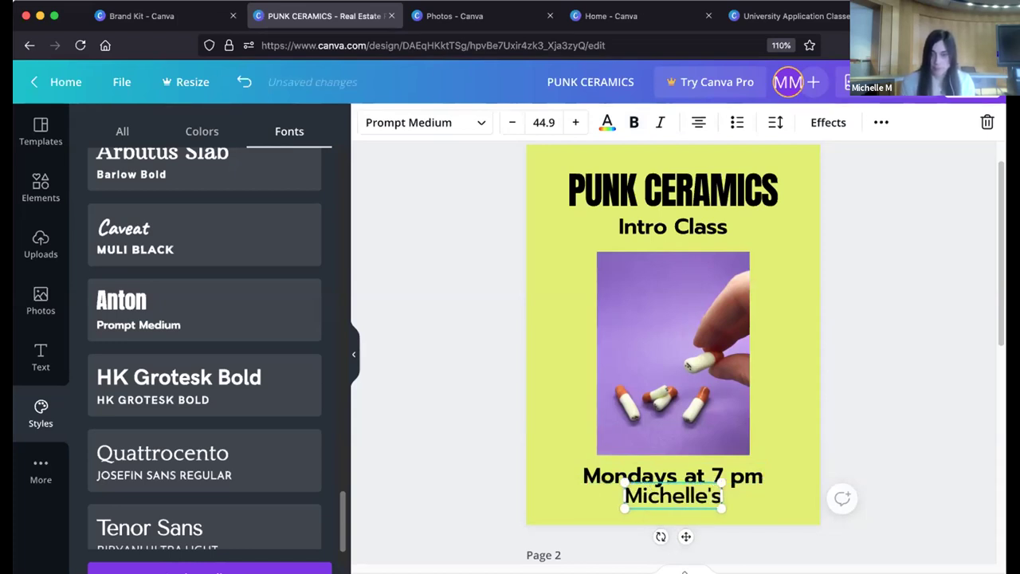
{"action": "type", "text": " Place"}
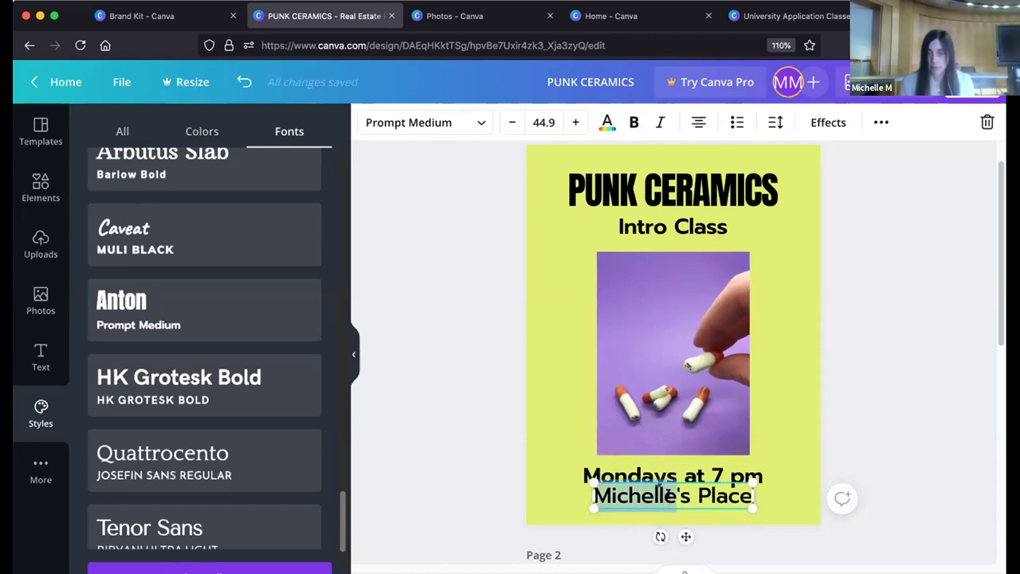
Step: Reduce the venue line's font size to 32.9
{"action": "triple_click", "coordinate": [668, 495]}
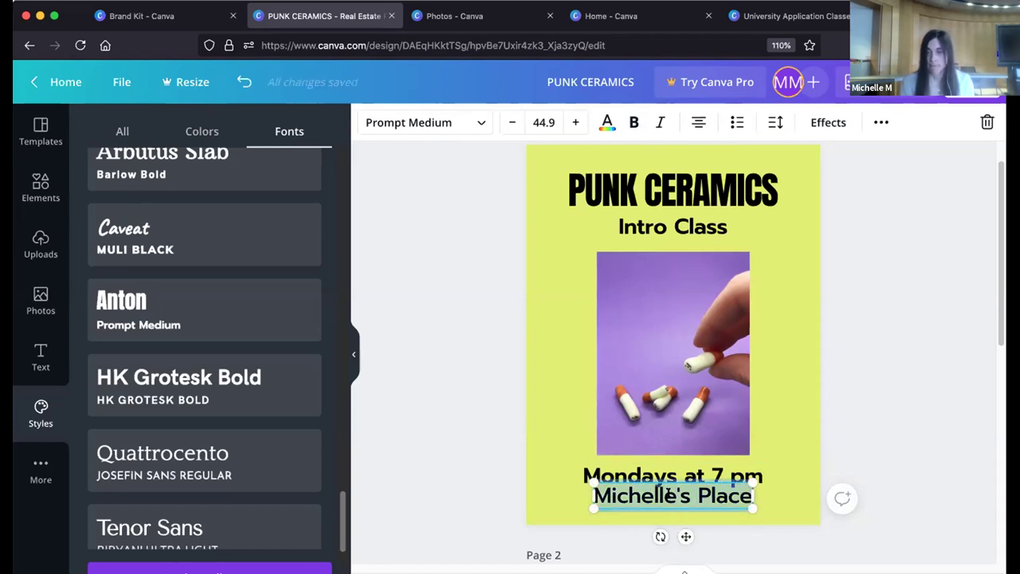
{"action": "left_click", "coordinate": [512, 122]}
{"action": "left_click", "coordinate": [511, 122]}
{"action": "left_click", "coordinate": [511, 122]}
{"action": "left_click", "coordinate": [511, 122]}
{"action": "left_click", "coordinate": [512, 122]}
{"action": "left_click", "coordinate": [511, 121]}
{"action": "left_click", "coordinate": [512, 122]}
{"action": "left_click", "coordinate": [512, 122]}
{"action": "left_click", "coordinate": [512, 122]}
{"action": "left_click", "coordinate": [512, 122]}
{"action": "left_click", "coordinate": [511, 122]}
{"action": "left_click", "coordinate": [512, 121]}
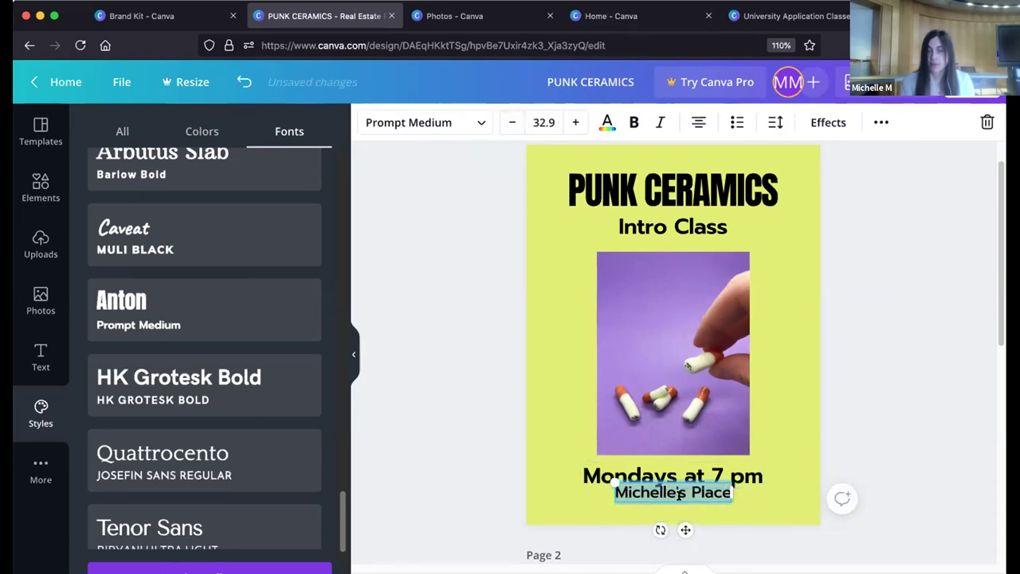
{"action": "left_click", "coordinate": [526, 357]}
Step: Move the venue line slightly down so it sits clear of "Mondays at 7 pm"
{"action": "left_click", "coordinate": [708, 489]}
{"action": "left_click_drag", "start_coordinate": [709, 489], "coordinate": [707, 496]}
{"action": "left_click", "coordinate": [839, 336]}
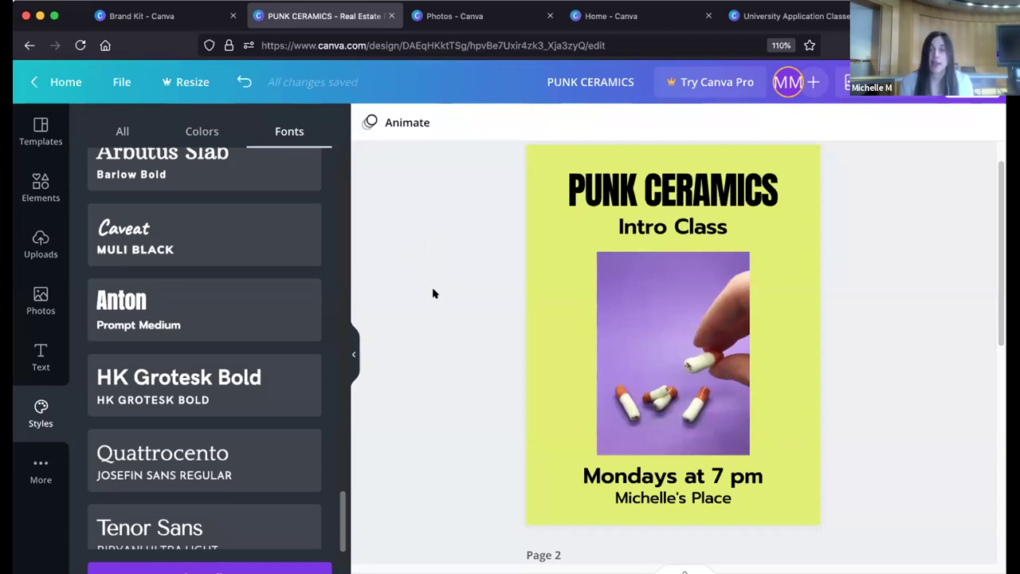
Step: Examine the animation choices offered for the PUNK CERAMICS heading and for the photo
{"action": "left_click", "coordinate": [404, 124]}
{"action": "left_click", "coordinate": [672, 190]}
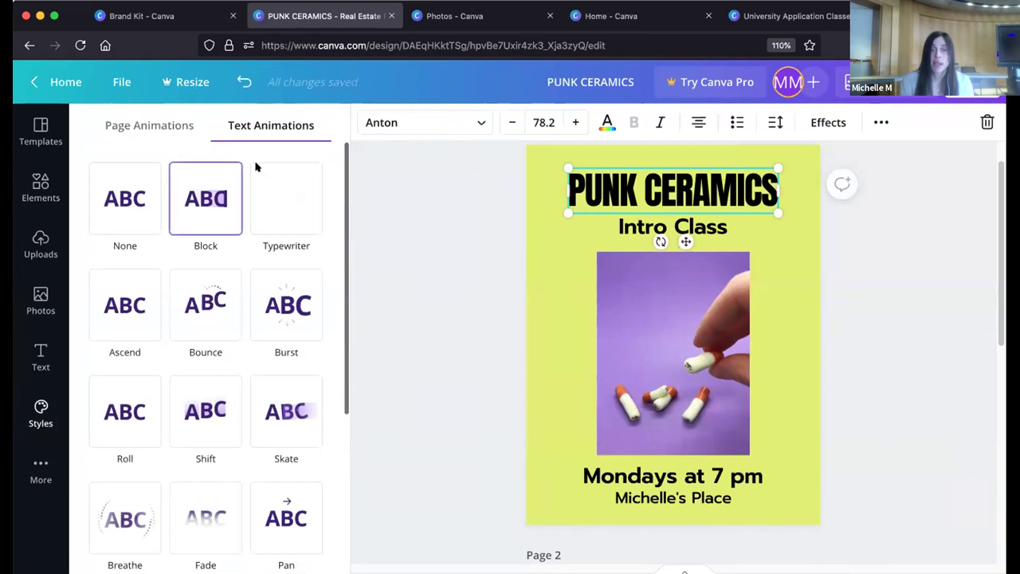
{"action": "left_click", "coordinate": [693, 325]}
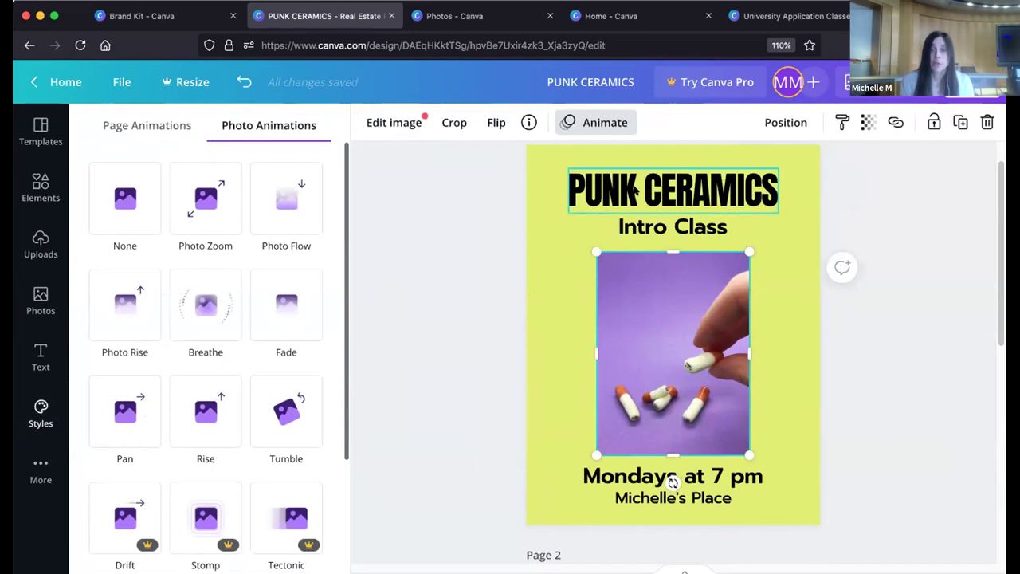
{"action": "left_click", "coordinate": [635, 190]}
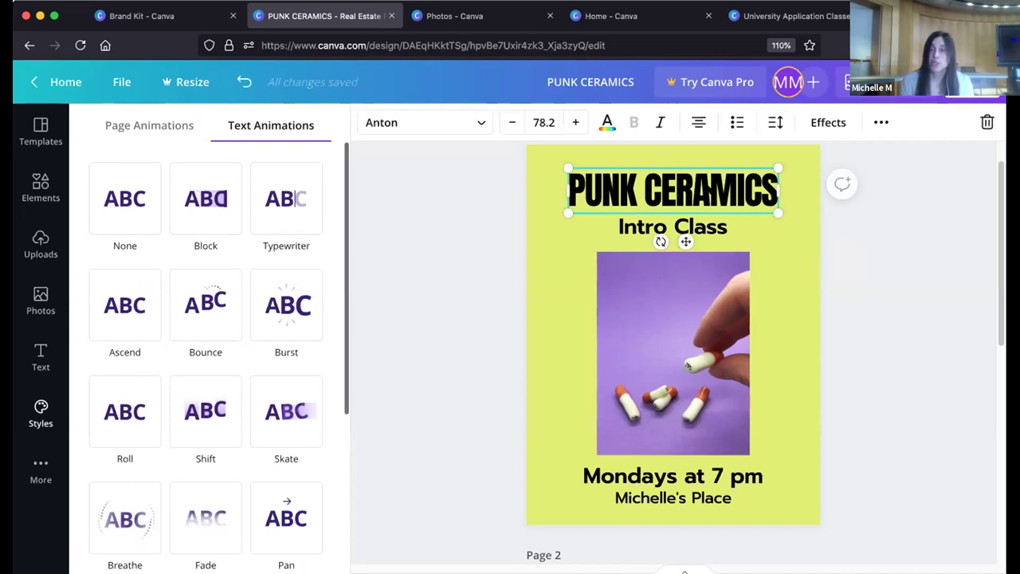
Step: Try the Photo Zoom animation on the page 1 photo and replace it with Breathe
{"action": "left_click", "coordinate": [727, 292]}
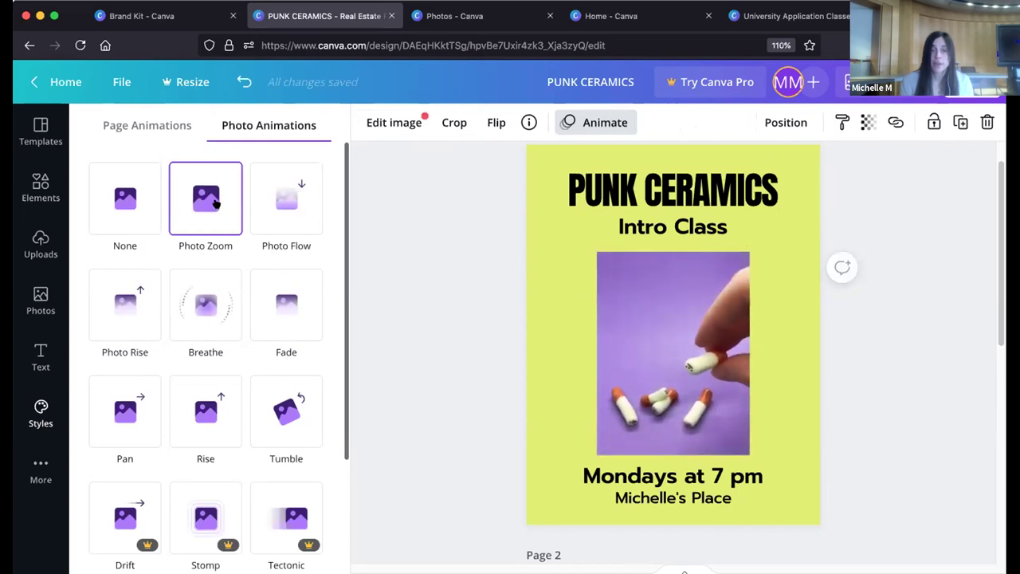
{"action": "left_click", "coordinate": [216, 204]}
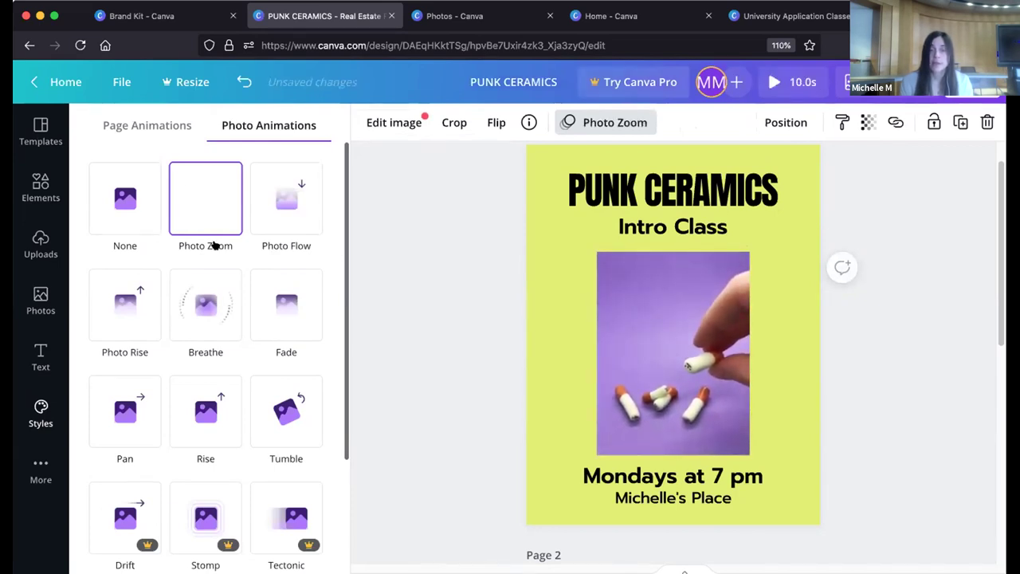
{"action": "left_click", "coordinate": [206, 313]}
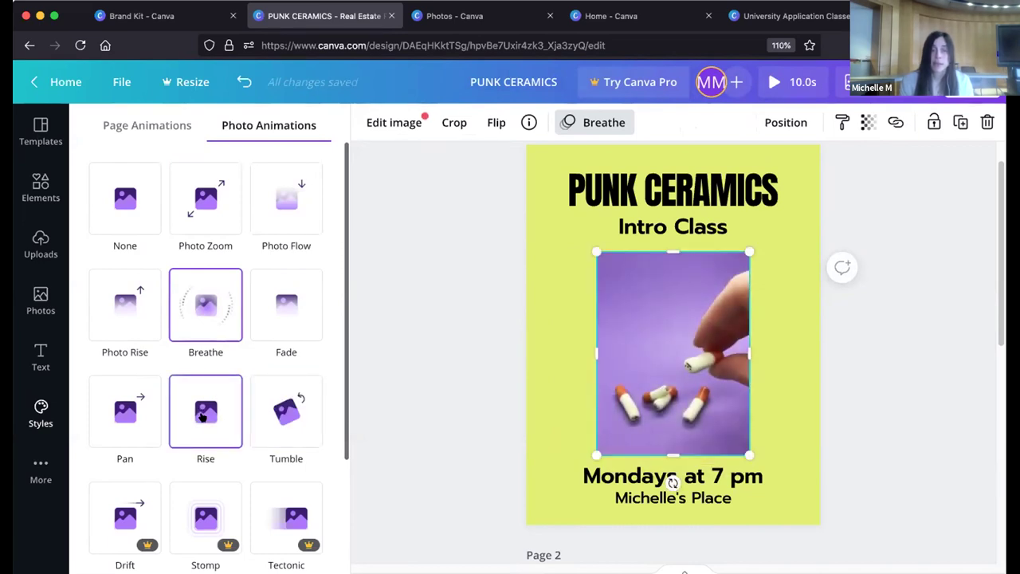
Step: Look over the remaining photo animations and the page animations, and preview the animated flyer
{"action": "scroll", "coordinate": [285, 409], "scroll_direction": "down", "scroll_amount": 2}
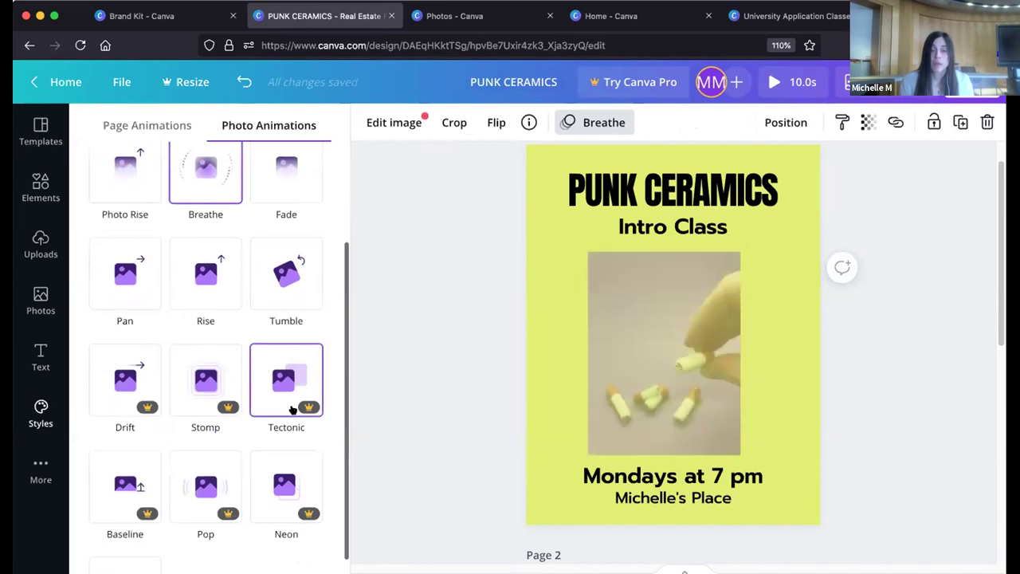
{"action": "scroll", "coordinate": [292, 410], "scroll_direction": "up", "scroll_amount": 2}
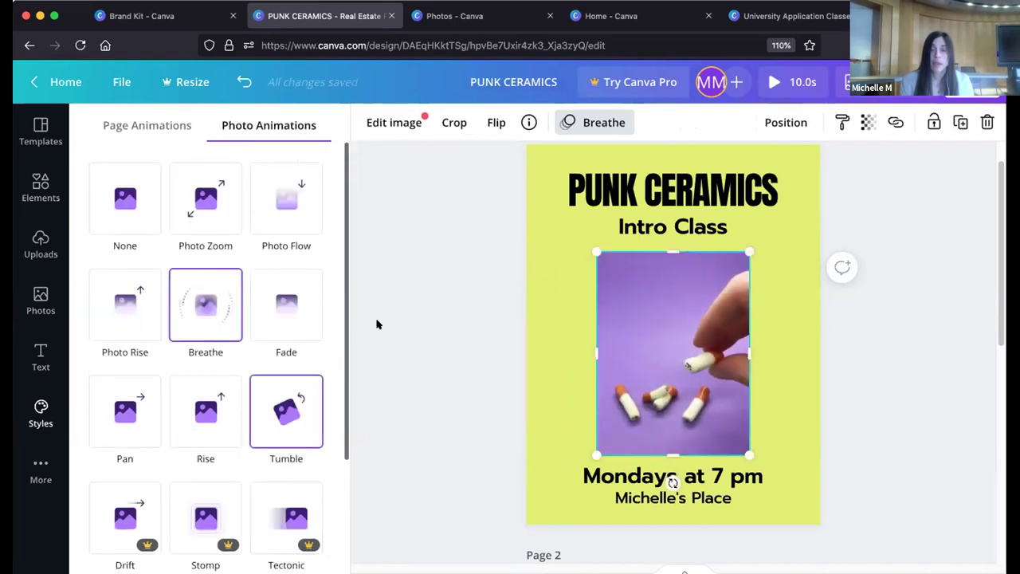
{"action": "left_click", "coordinate": [180, 126]}
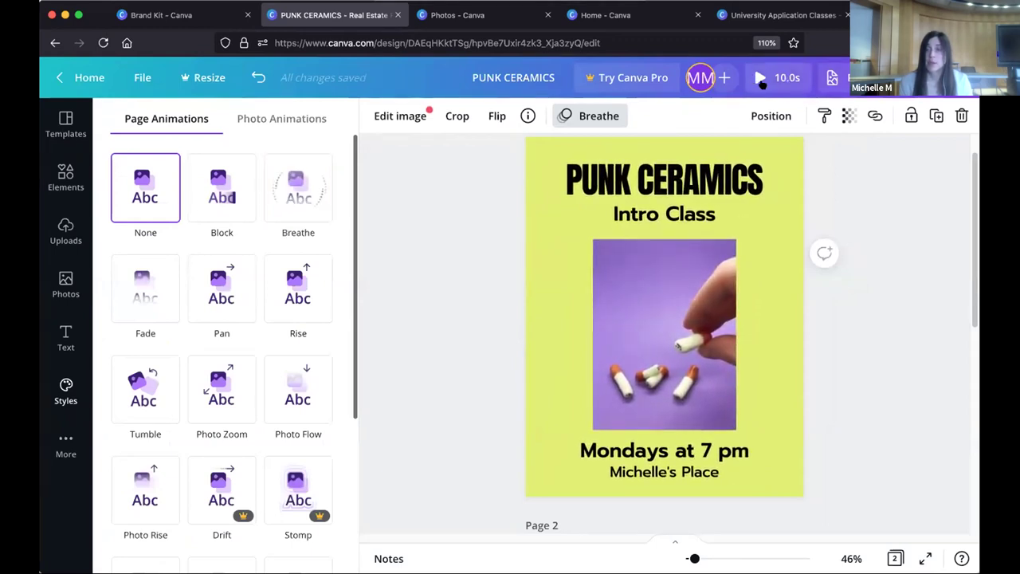
{"action": "left_click", "coordinate": [758, 78]}
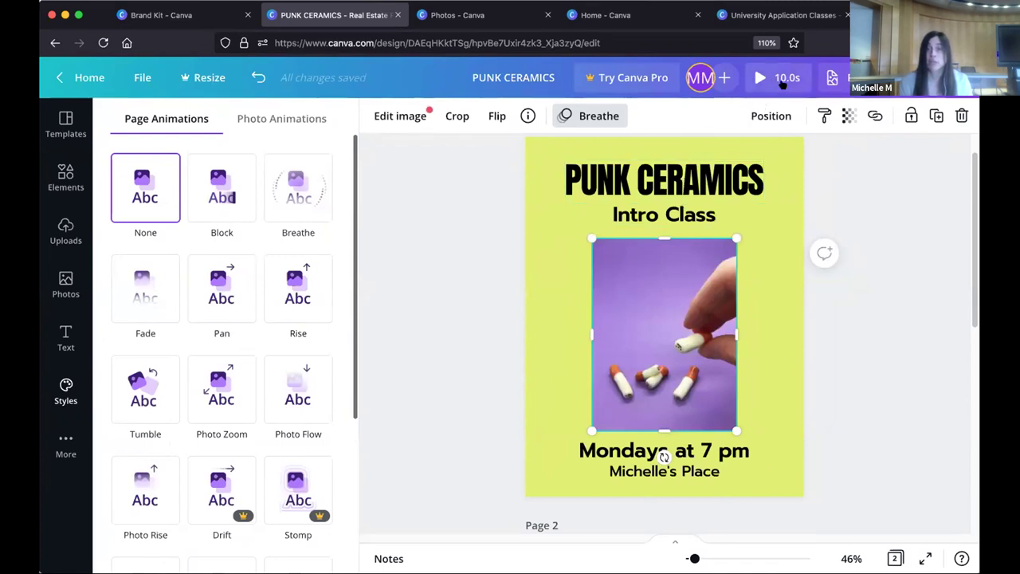
Step: Preview the flyer and apply the Tumble page animation to page 1
{"action": "left_click", "coordinate": [783, 83]}
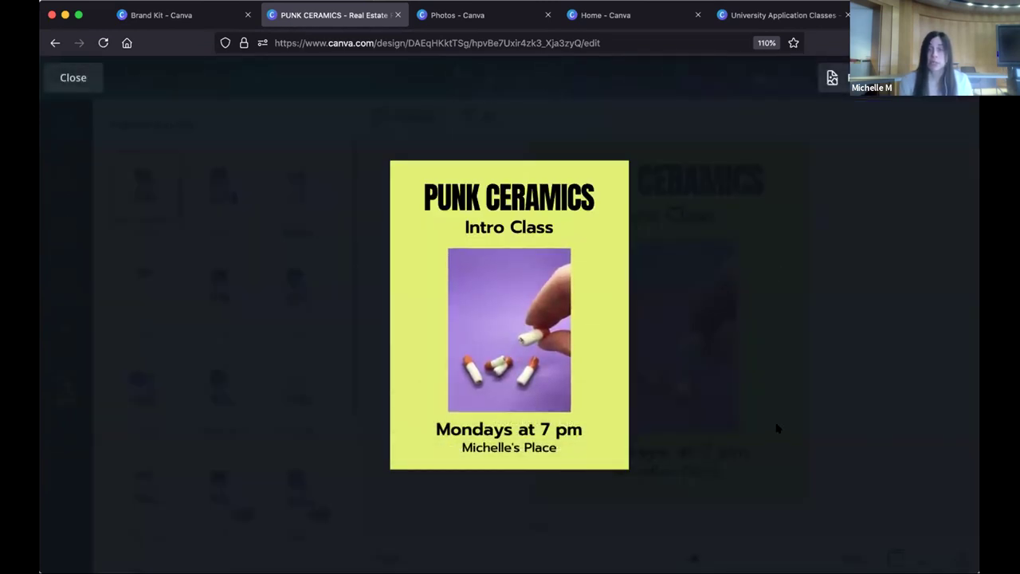
{"action": "left_click", "coordinate": [83, 81]}
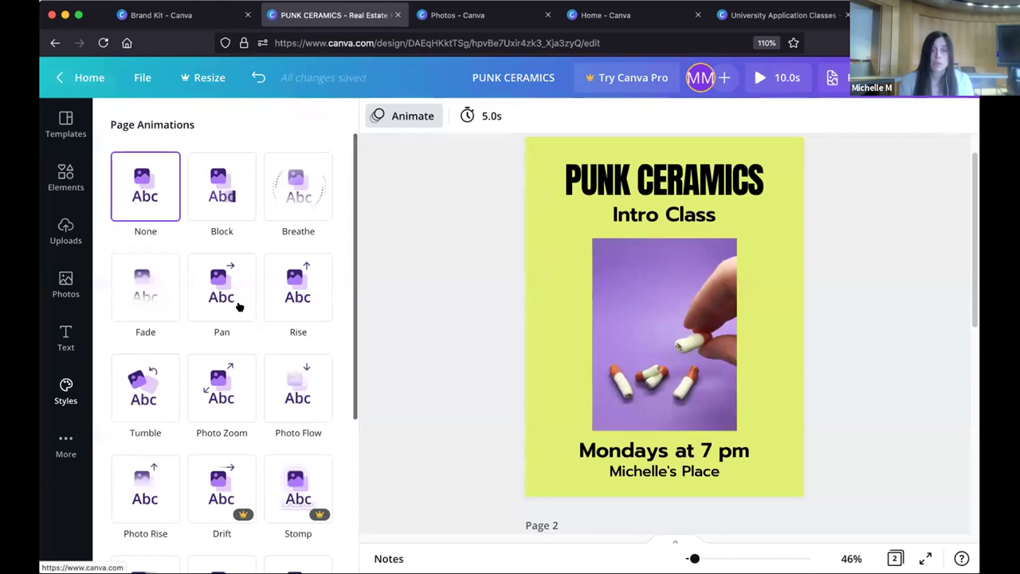
{"action": "left_click", "coordinate": [145, 391]}
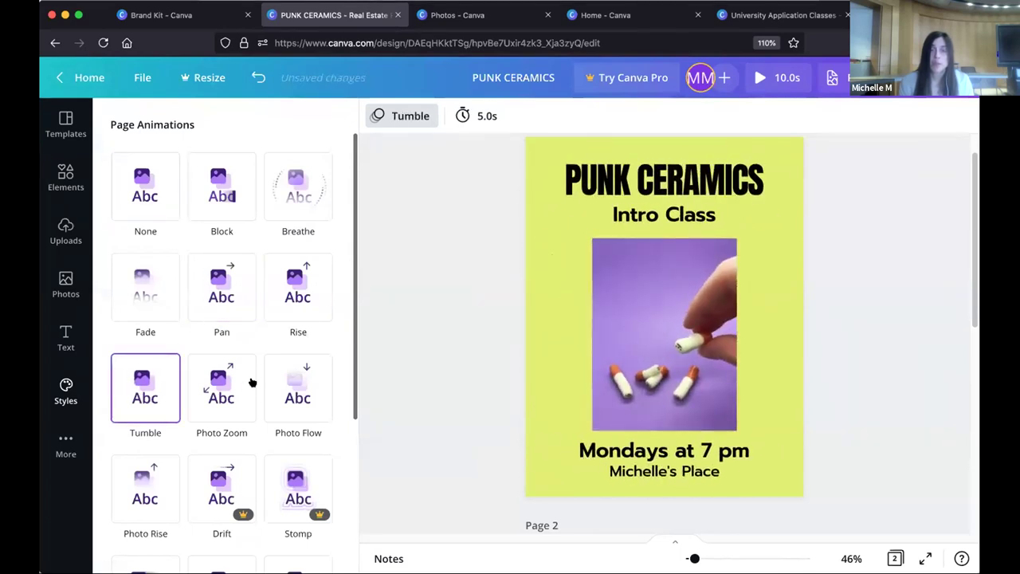
Step: Shorten the page 1 timing to 3.5 seconds
{"action": "left_click", "coordinate": [482, 116]}
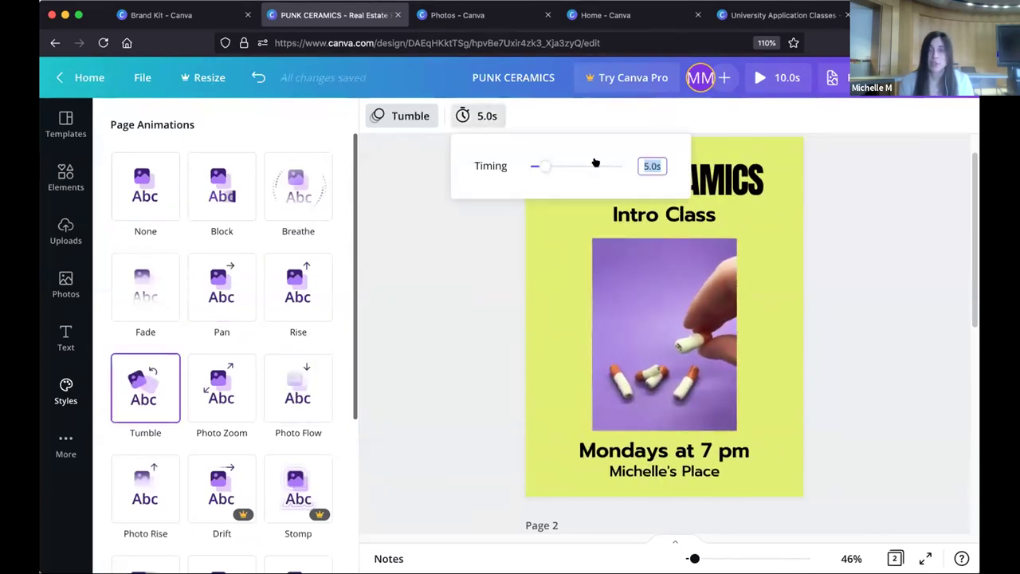
{"action": "type", "text": "3"}
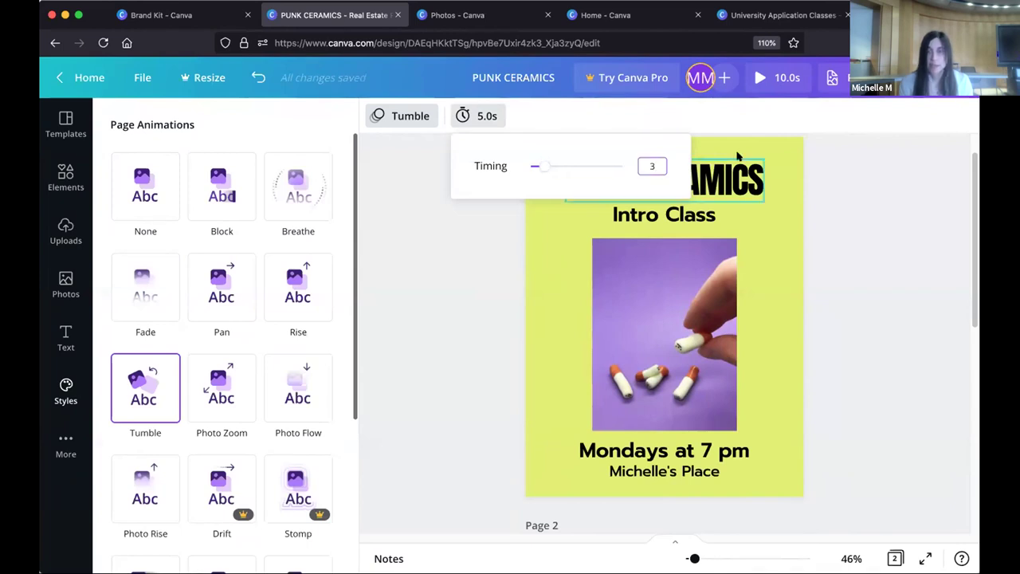
{"action": "left_click", "coordinate": [826, 157]}
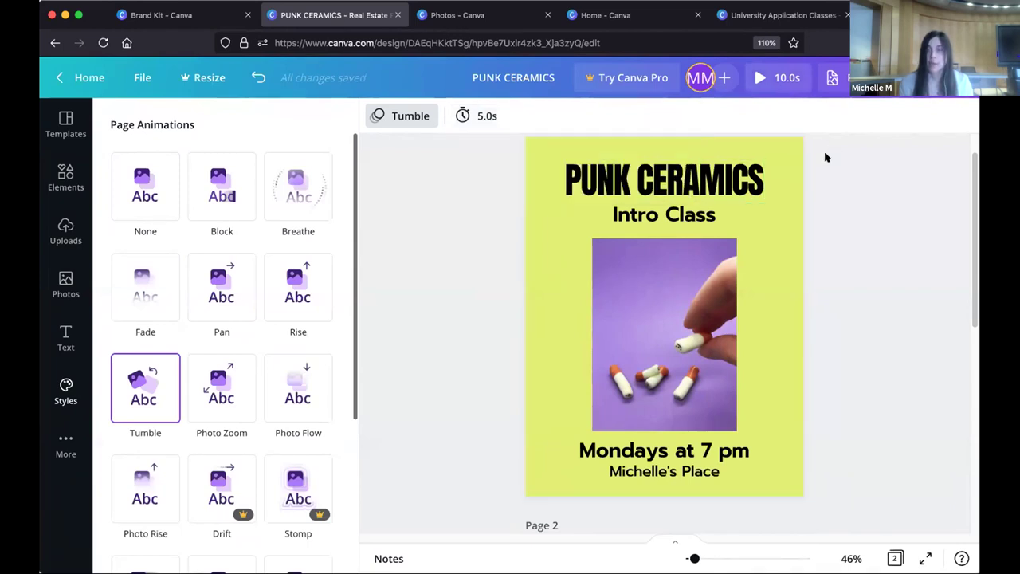
{"action": "left_click", "coordinate": [485, 116]}
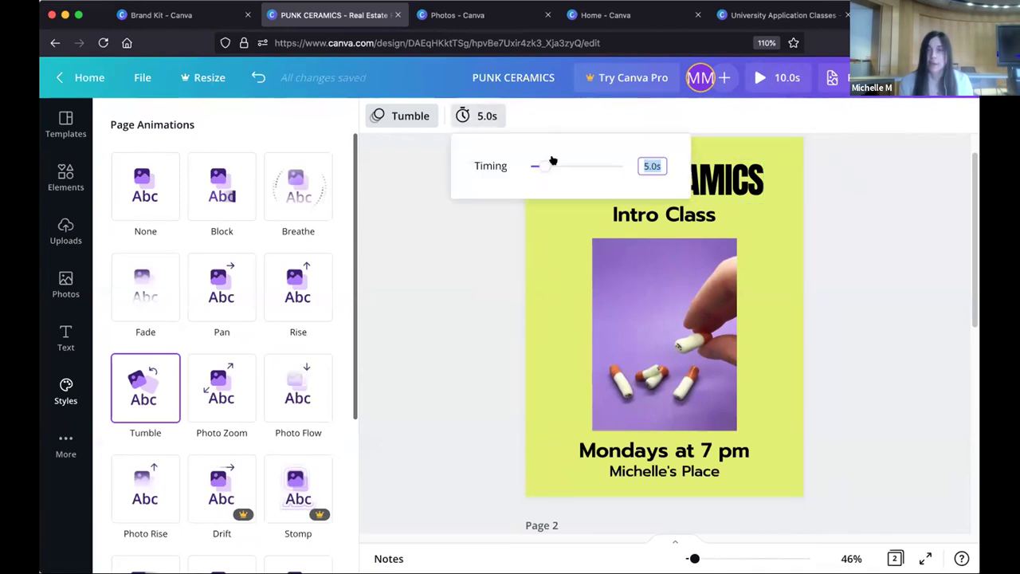
{"action": "left_click_drag", "start_coordinate": [544, 167], "coordinate": [540, 165]}
{"action": "left_click", "coordinate": [470, 286]}
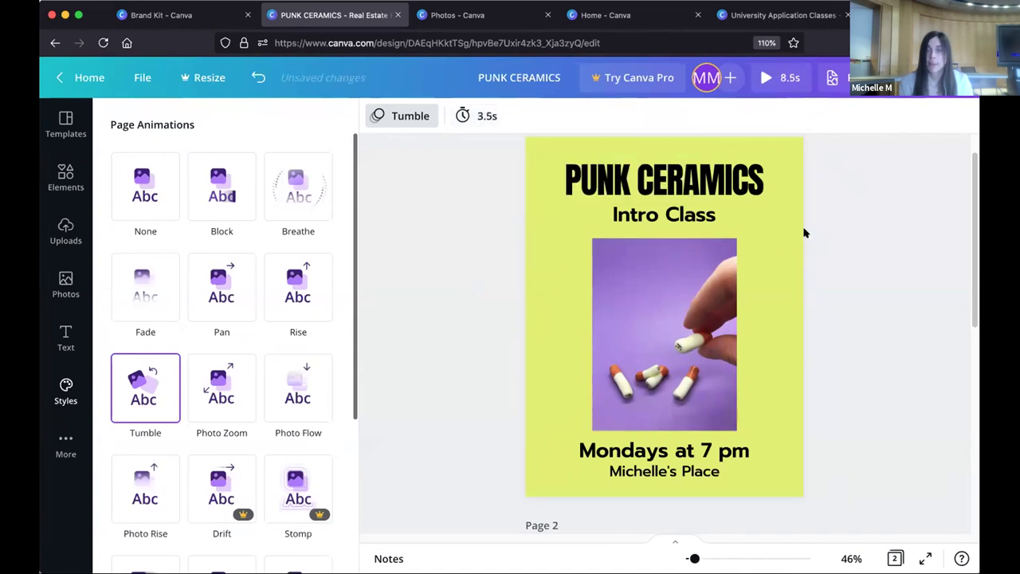
{"action": "left_click", "coordinate": [749, 272]}
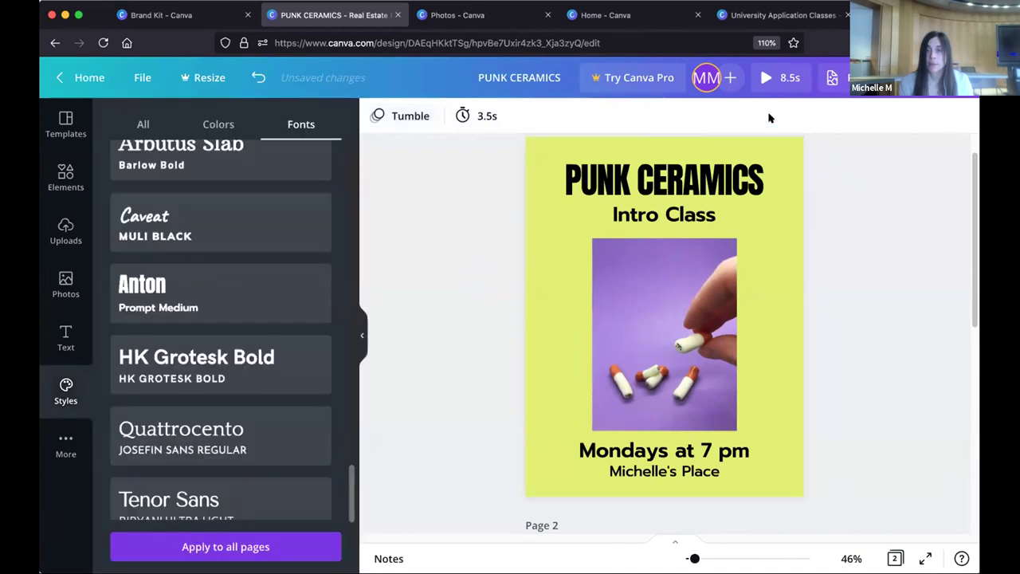
Step: Preview the two-page design and delete page 2, the CERAMIC BOWL THROWING flyer
{"action": "left_click", "coordinate": [783, 79]}
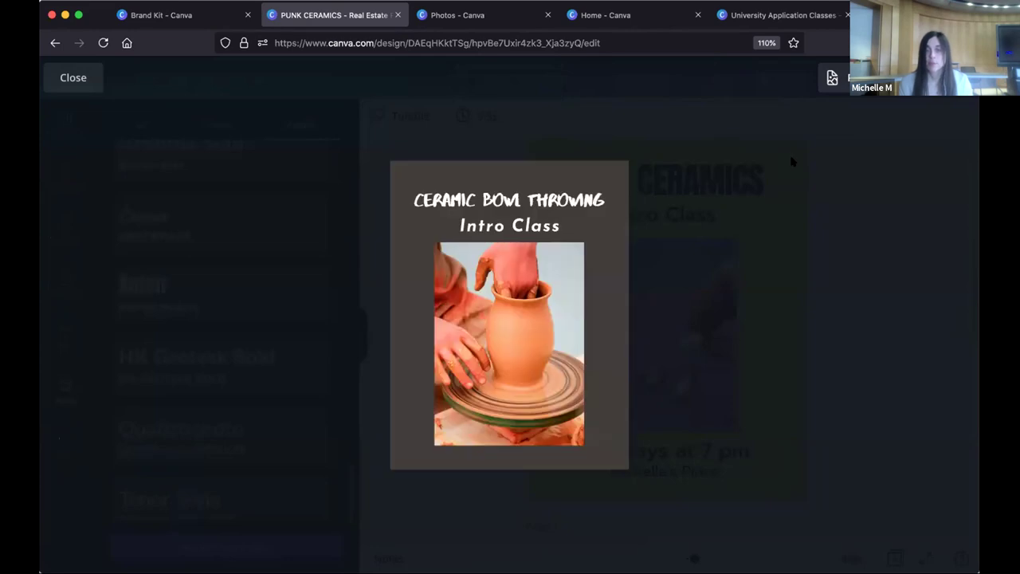
{"action": "left_click", "coordinate": [73, 77]}
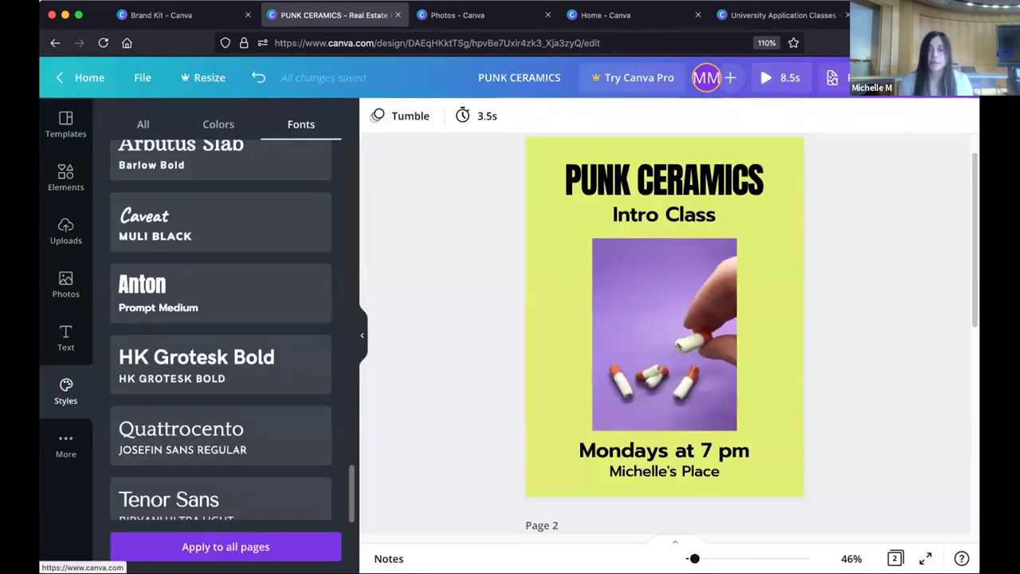
{"action": "scroll", "coordinate": [827, 401], "scroll_direction": "down", "scroll_amount": 2}
{"action": "scroll", "coordinate": [827, 402], "scroll_direction": "down", "scroll_amount": 2}
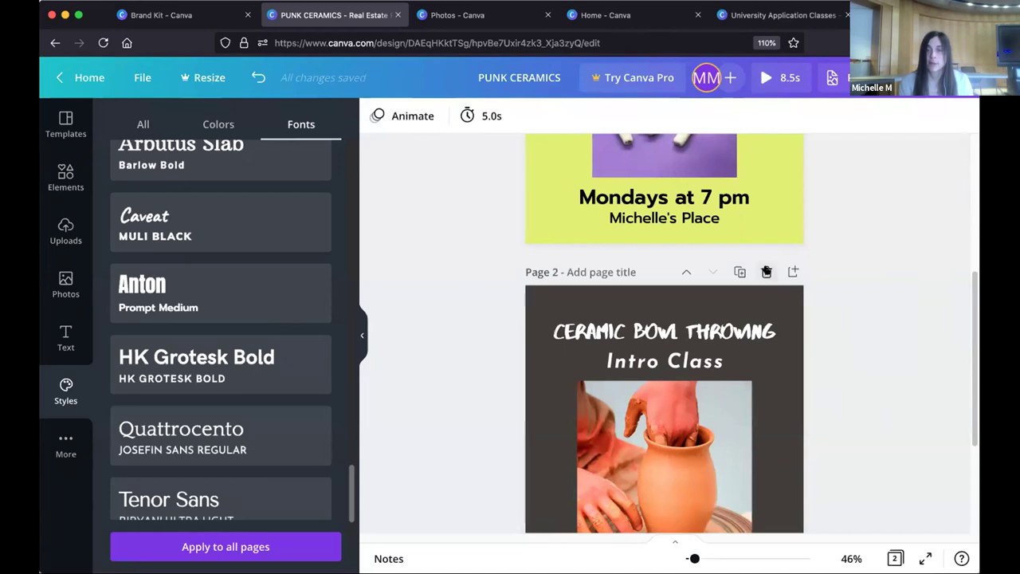
{"action": "left_click", "coordinate": [765, 272]}
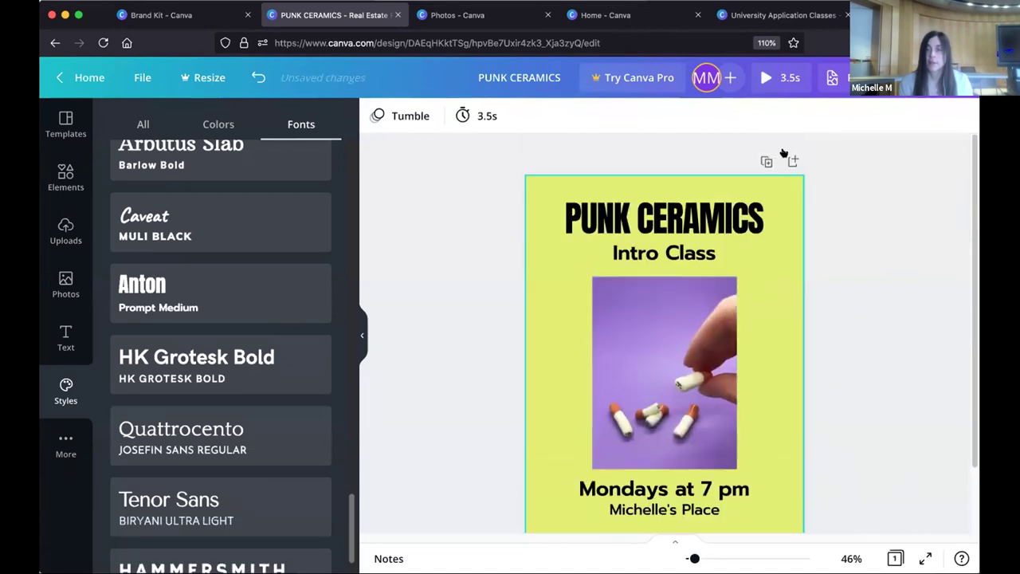
Step: Play the animated preview of the single-page PUNK CERAMICS flyer and return to the editor
{"action": "left_click", "coordinate": [776, 79]}
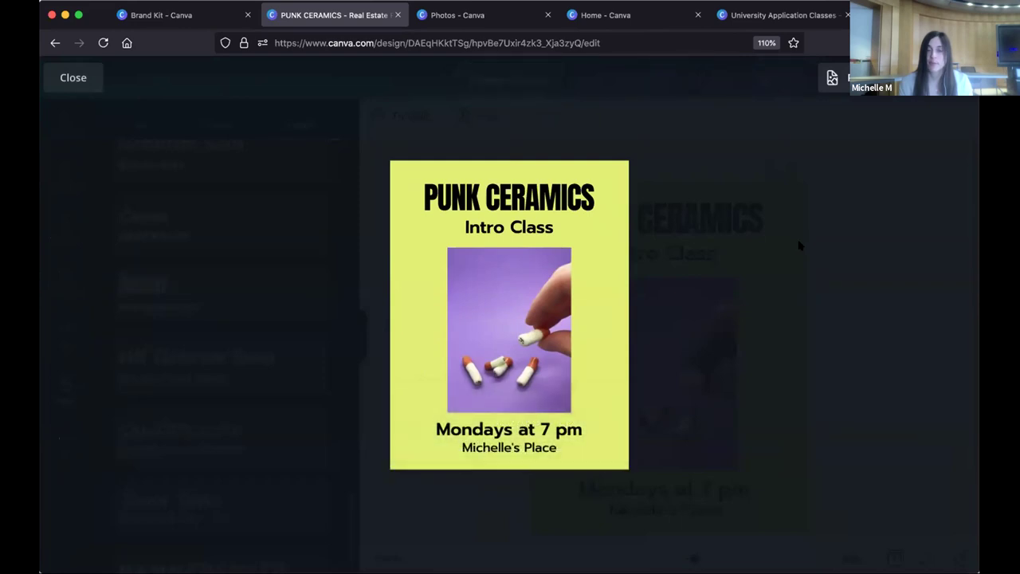
{"action": "left_click", "coordinate": [509, 316]}
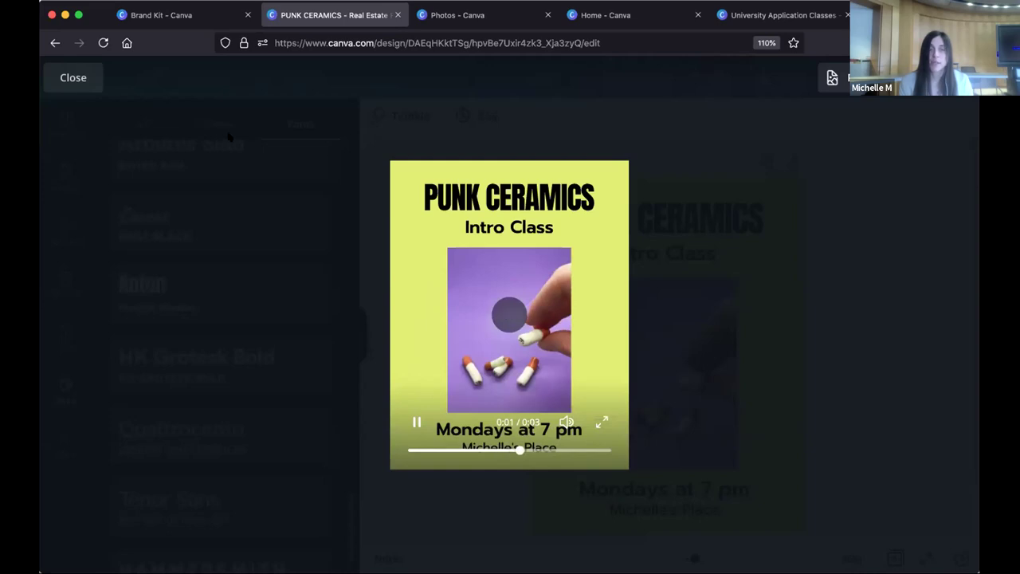
{"action": "left_click", "coordinate": [70, 78]}
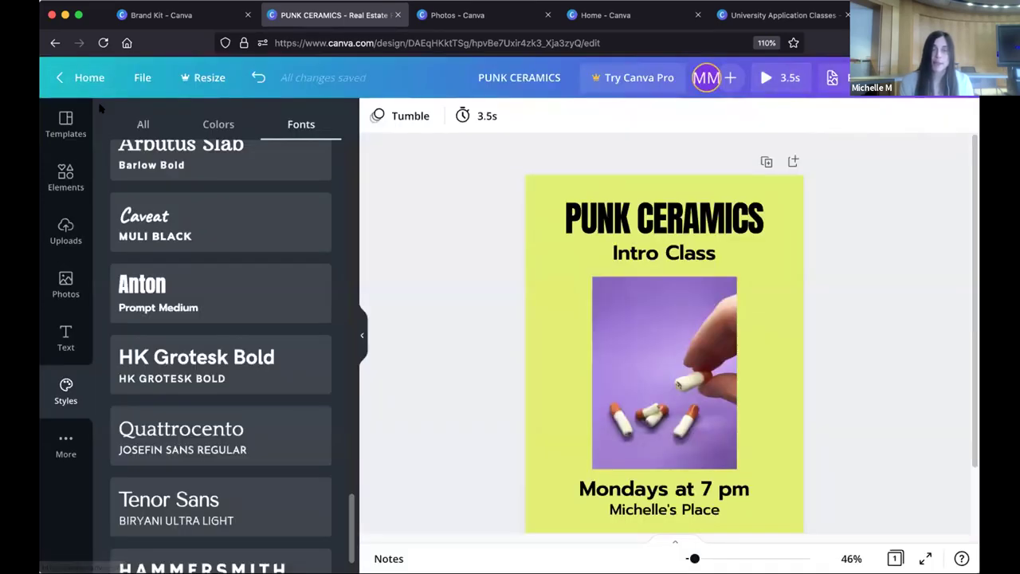
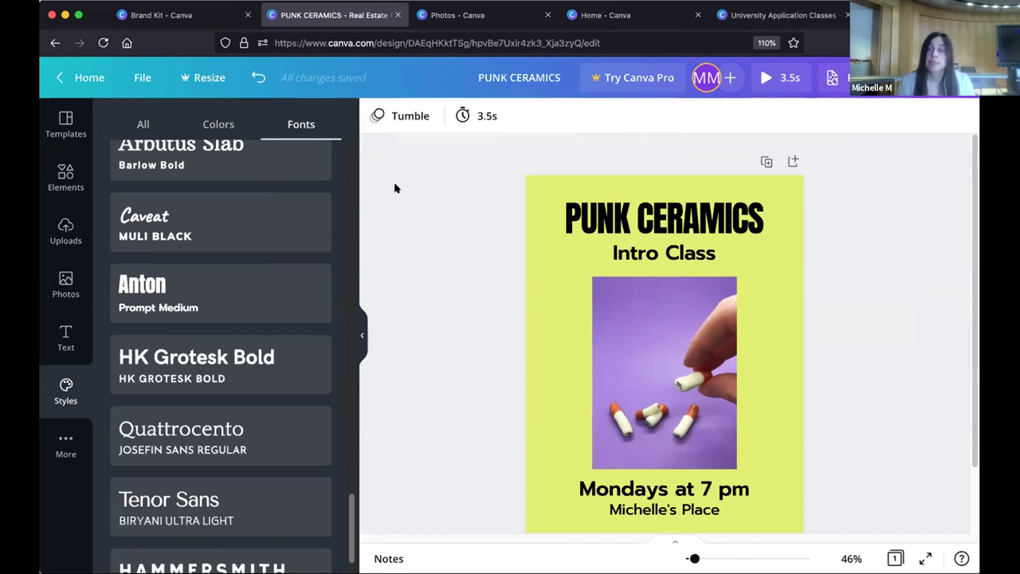
{"action": "scroll", "coordinate": [400, 196], "scroll_direction": "down", "scroll_amount": 2}
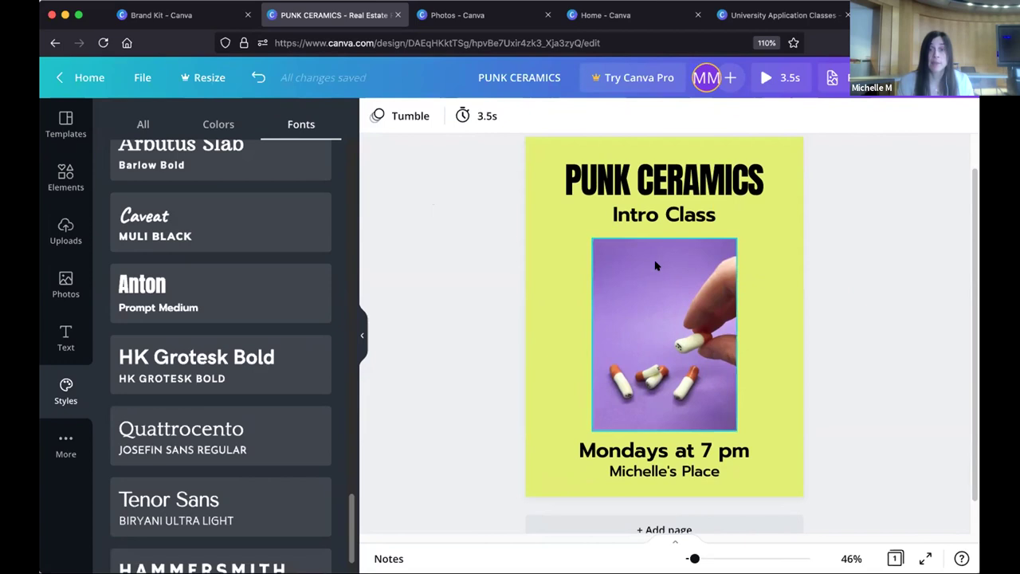
{"action": "left_click", "coordinate": [630, 247]}
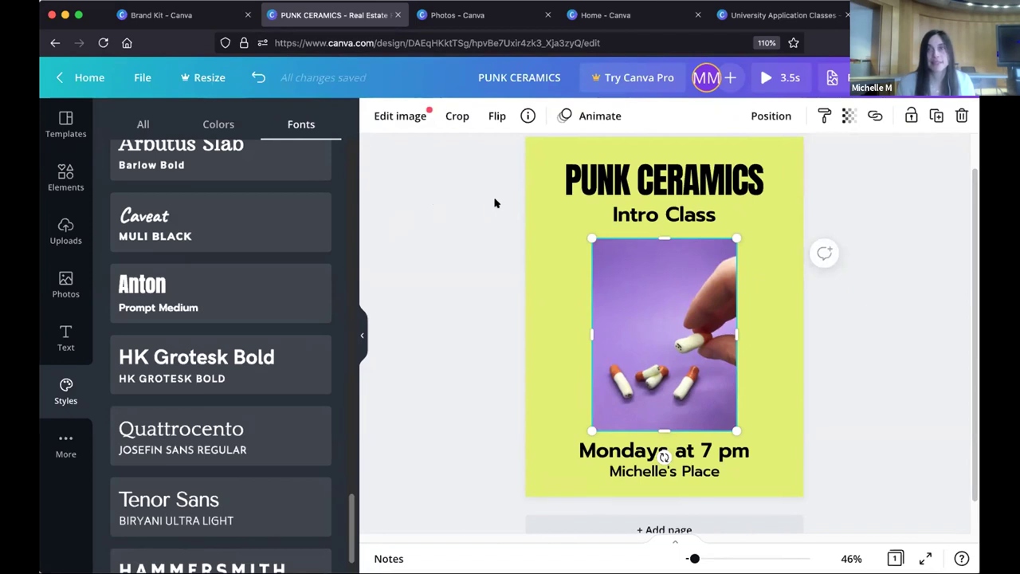
{"action": "left_click", "coordinate": [636, 187]}
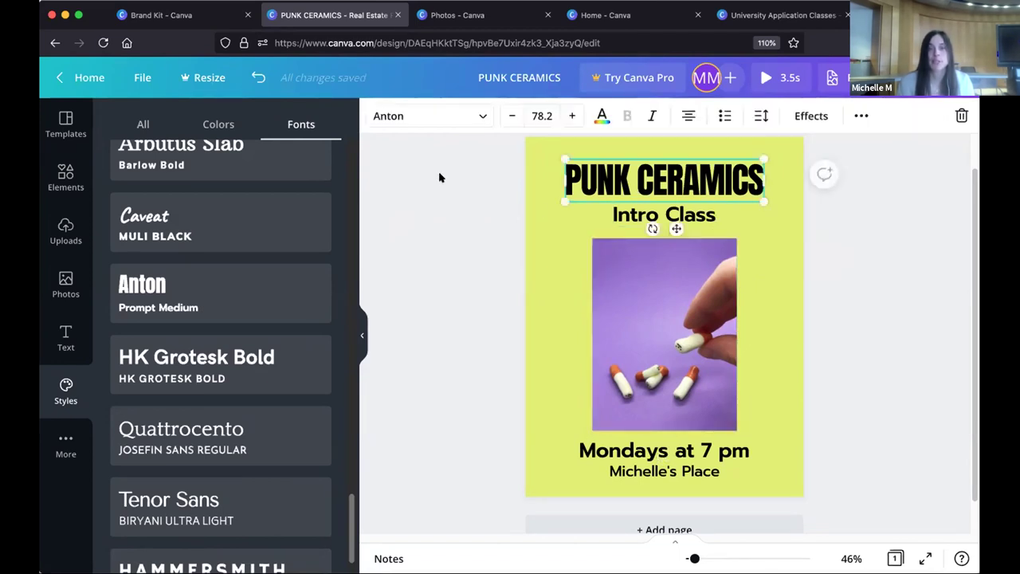
{"action": "left_click", "coordinate": [657, 276]}
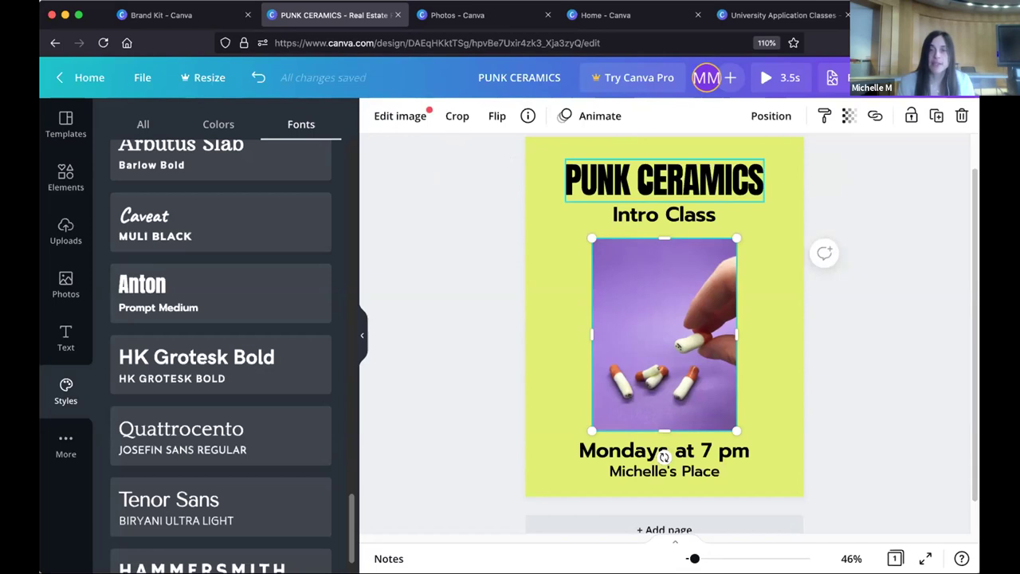
{"action": "left_click", "coordinate": [633, 162]}
{"action": "left_click", "coordinate": [652, 221]}
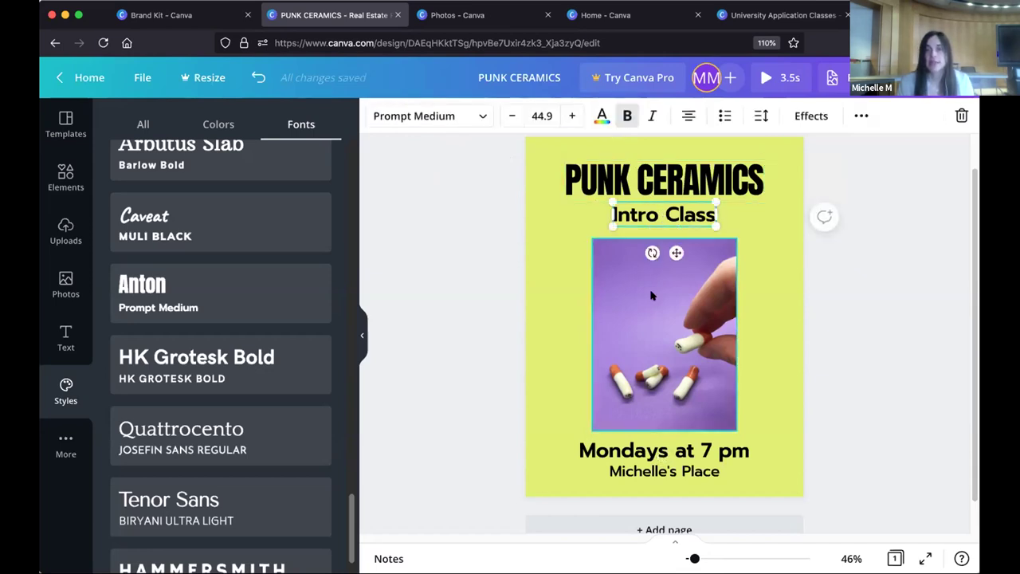
Step: Try the Pan photo animation on the purple photo
{"action": "left_click", "coordinate": [651, 295]}
{"action": "left_click", "coordinate": [590, 118]}
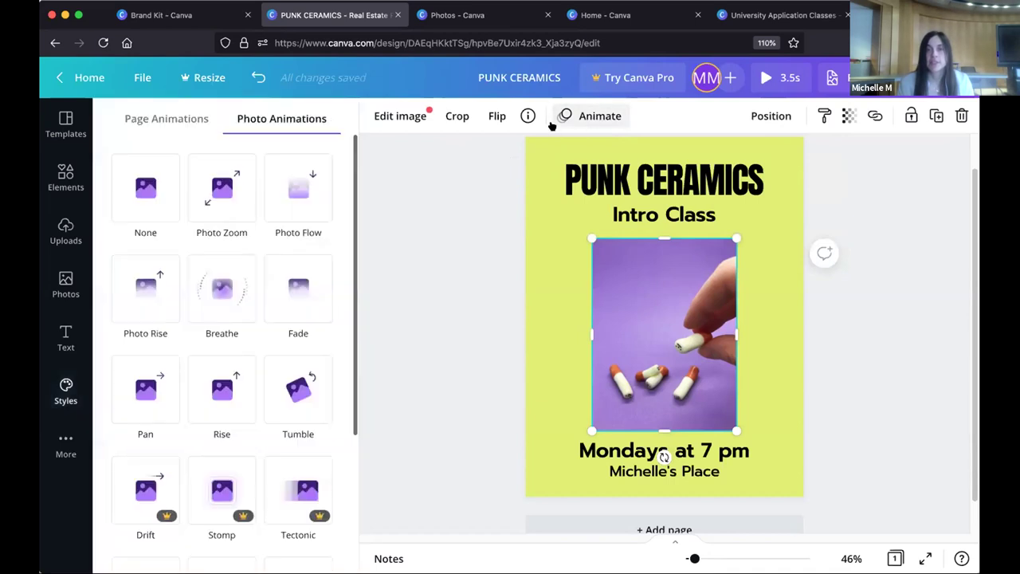
{"action": "left_click", "coordinate": [158, 398]}
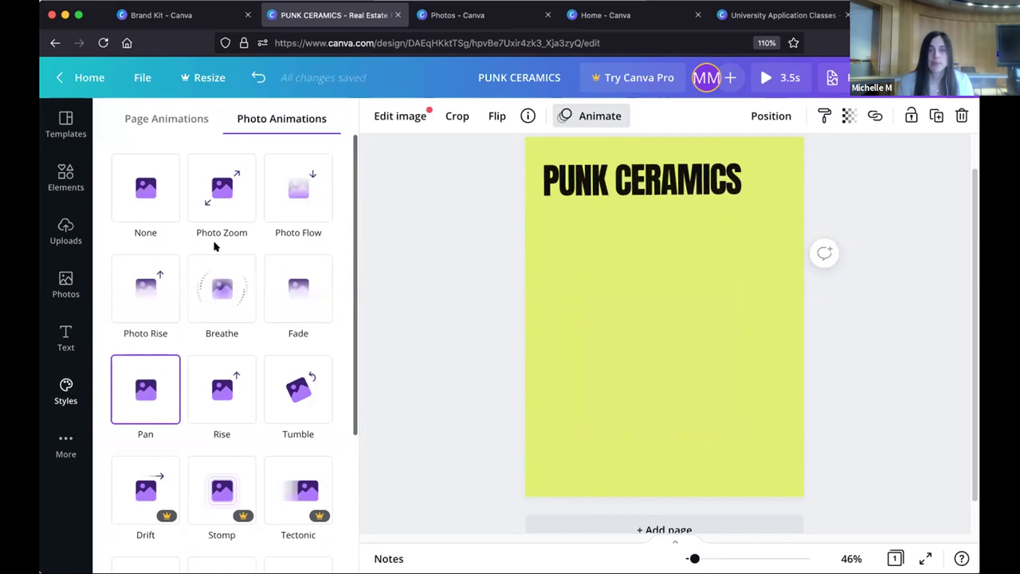
{"action": "left_click", "coordinate": [156, 395]}
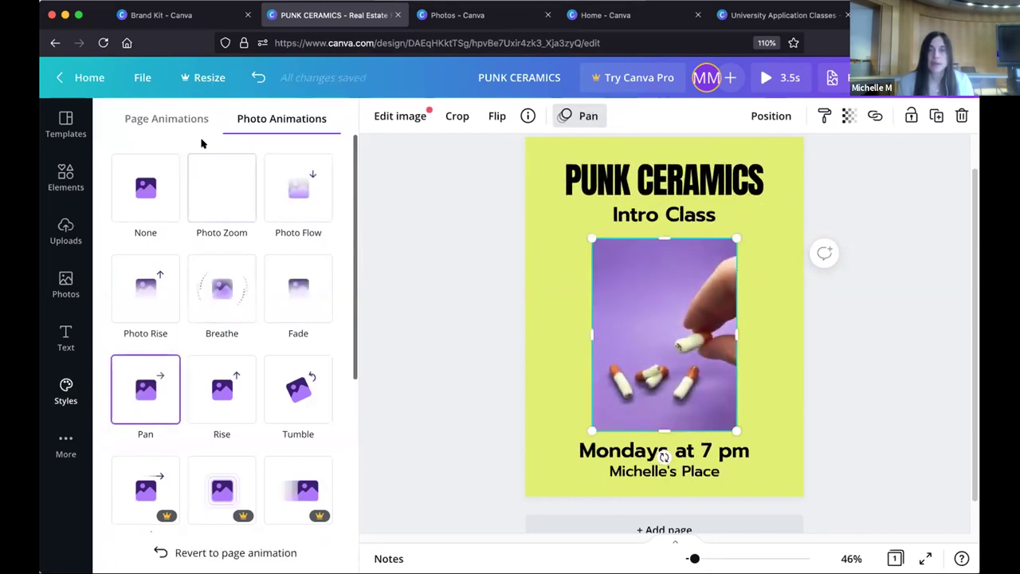
Step: Set the page animation to None and apply the Tumble animation to the photo only
{"action": "left_click", "coordinate": [175, 119]}
{"action": "left_click", "coordinate": [143, 187]}
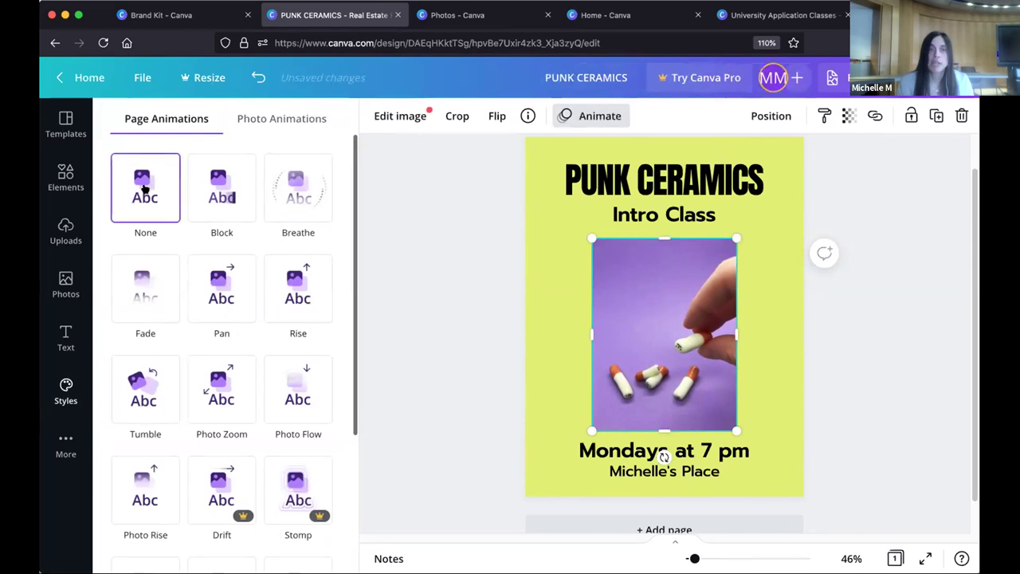
{"action": "left_click", "coordinate": [271, 119]}
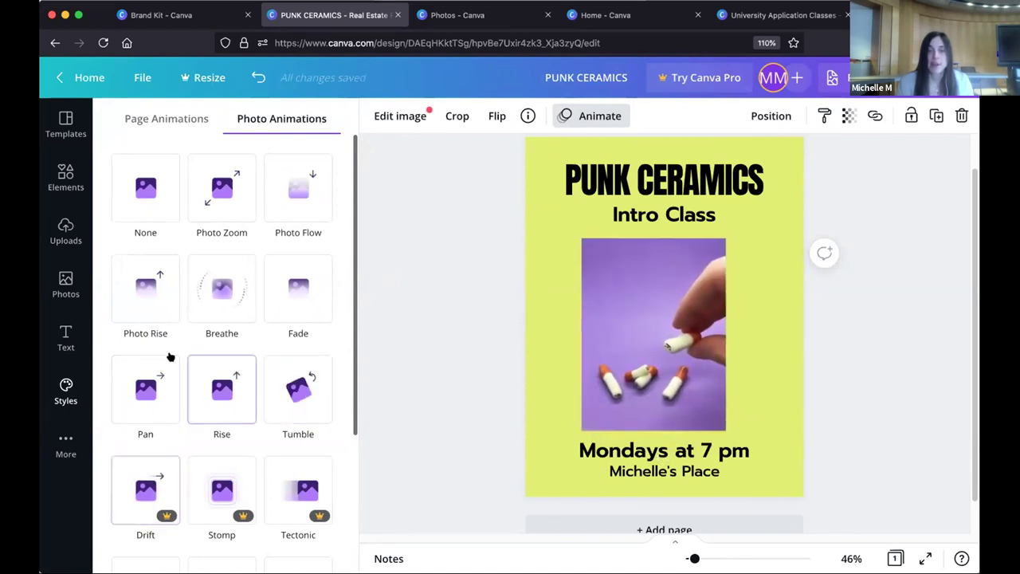
{"action": "left_click", "coordinate": [303, 390]}
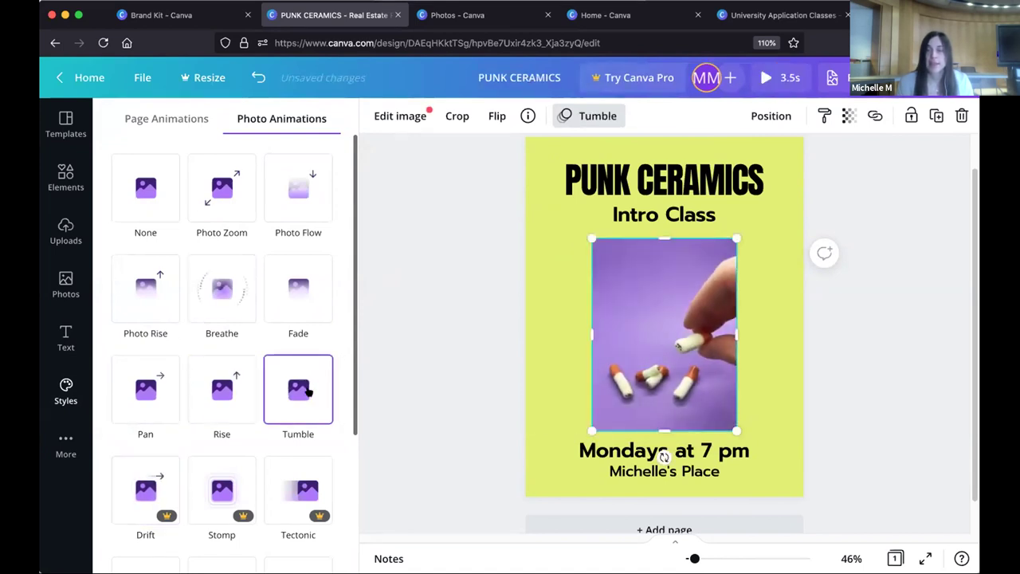
Step: Preview the flyer's photo-only animation, pausing and resuming playback, and return to the editor
{"action": "left_click", "coordinate": [777, 77]}
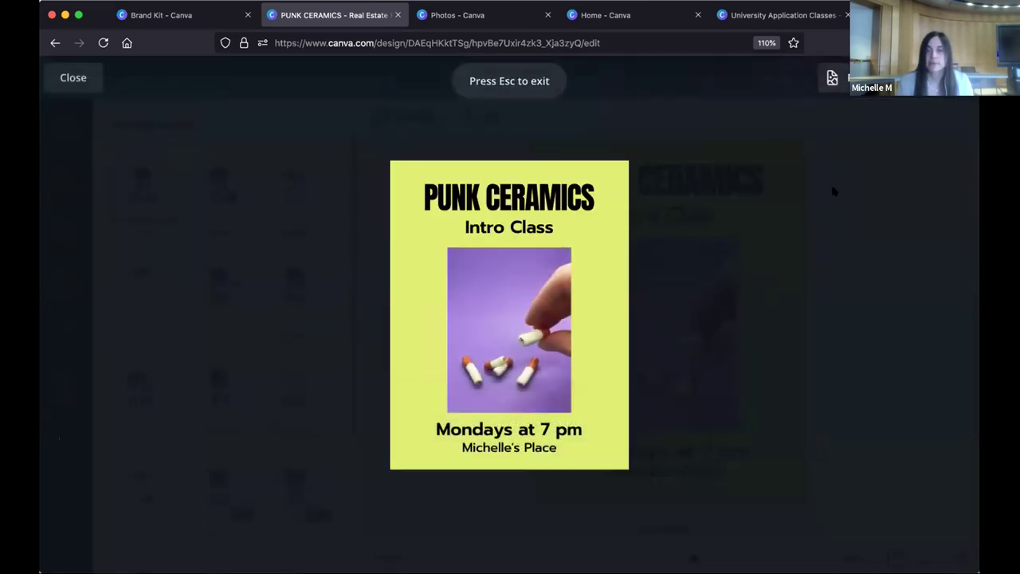
{"action": "left_click", "coordinate": [505, 316]}
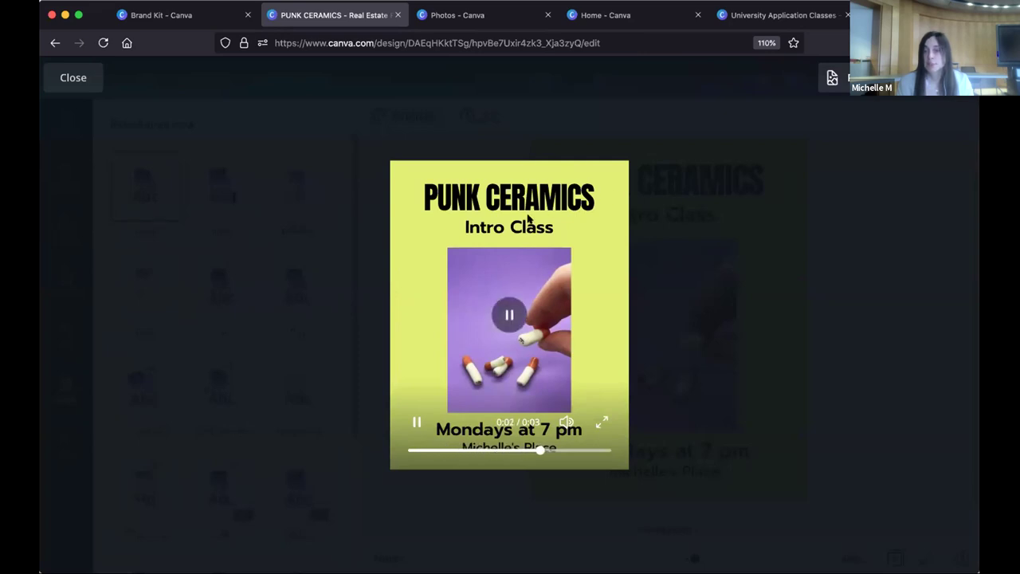
{"action": "left_click", "coordinate": [510, 314]}
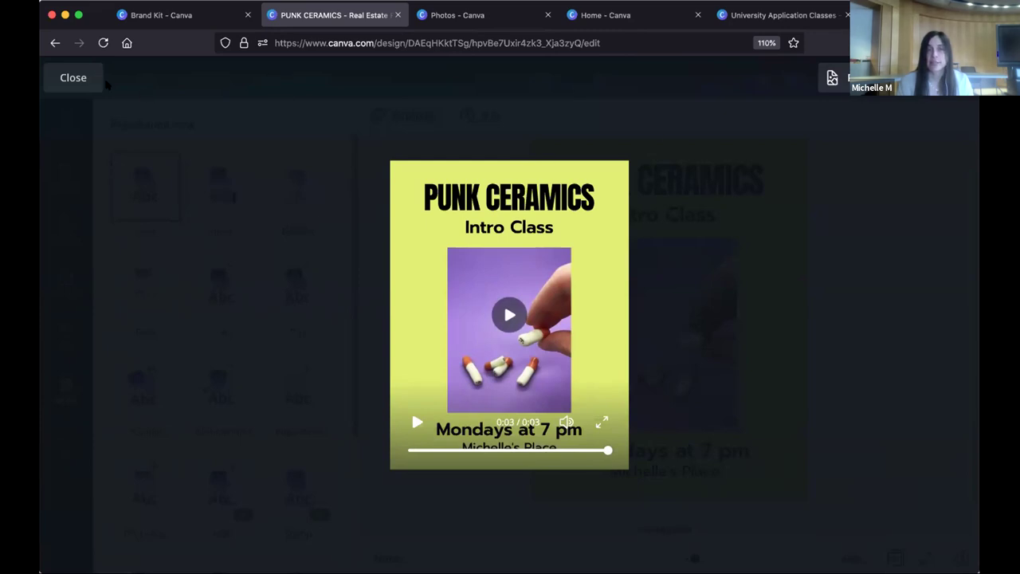
{"action": "left_click", "coordinate": [72, 78]}
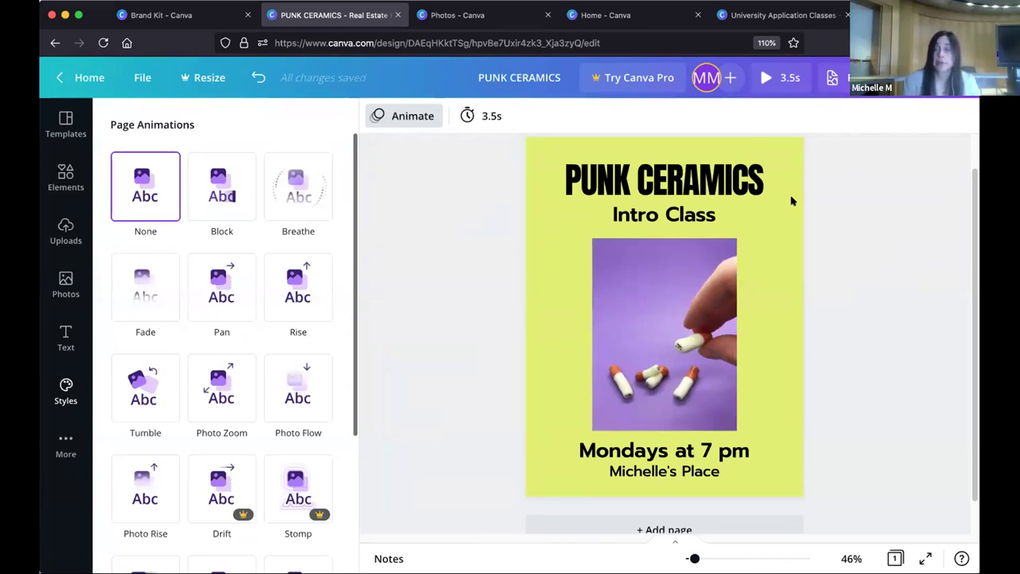
Step: Open the flyer's download options to view the file type setting, and close them without downloading
{"action": "scroll", "coordinate": [550, 218], "scroll_direction": "up", "scroll_amount": 1}
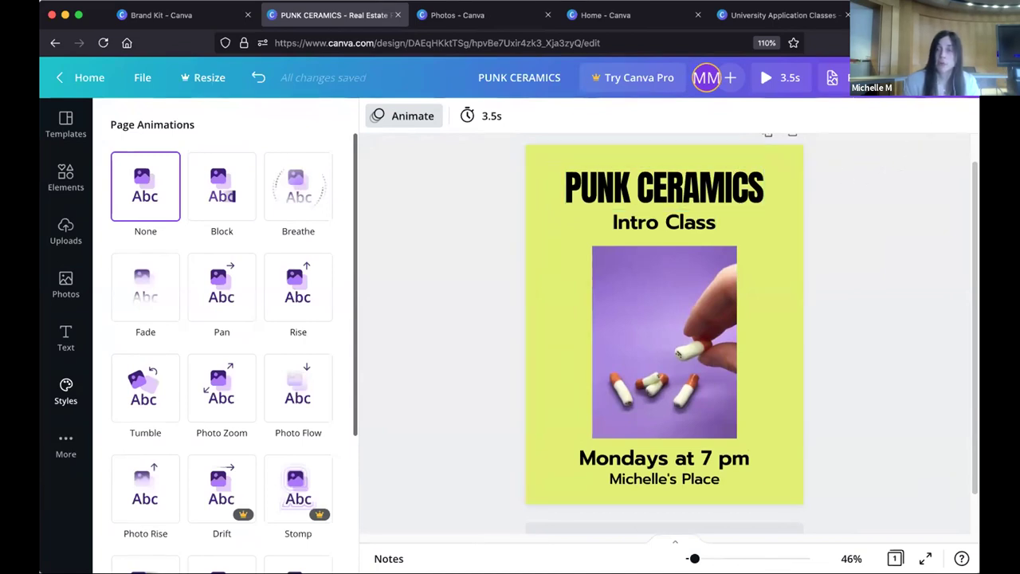
{"action": "left_click", "coordinate": [845, 77]}
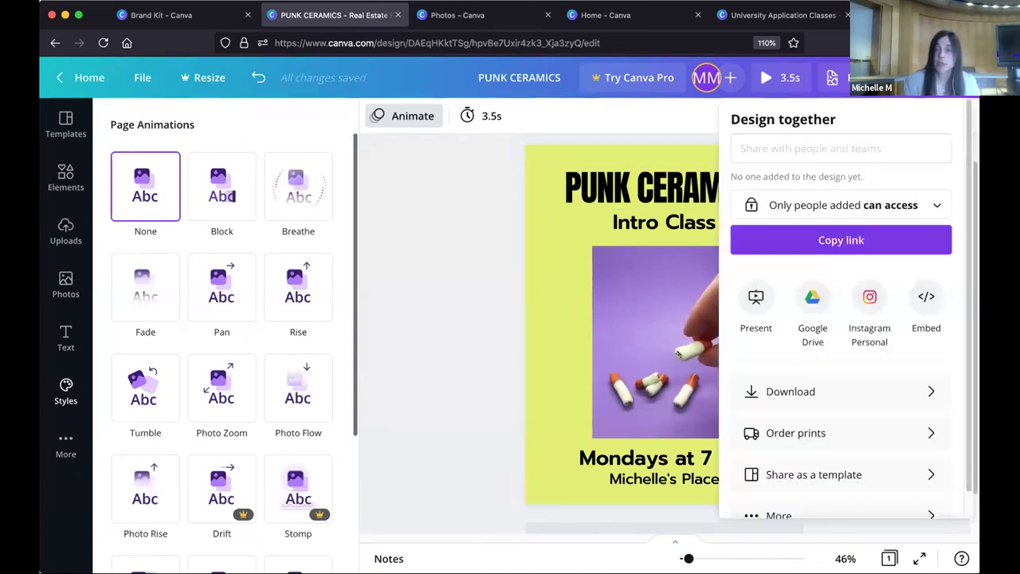
{"action": "left_click", "coordinate": [843, 392]}
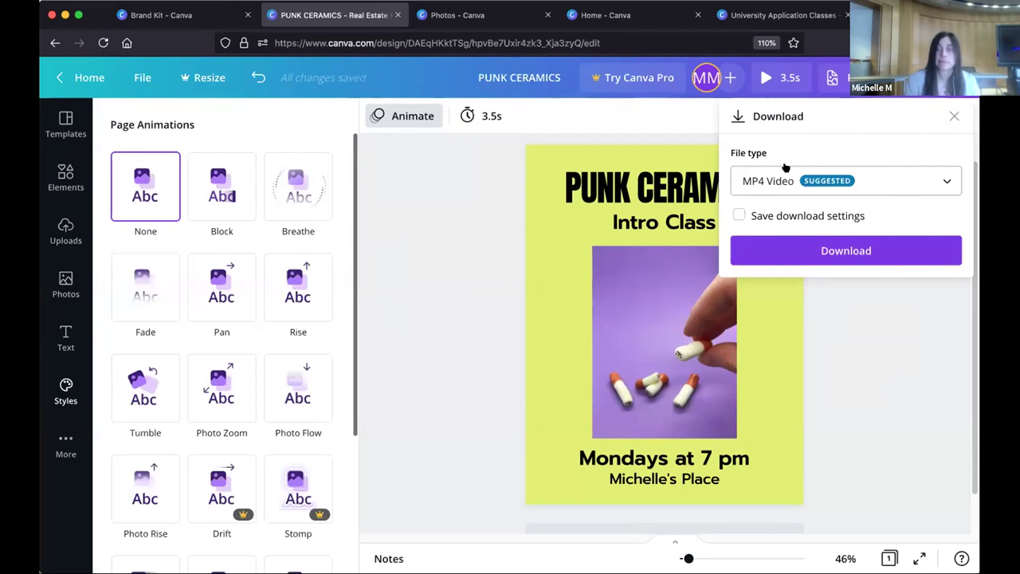
{"action": "left_click", "coordinate": [853, 319]}
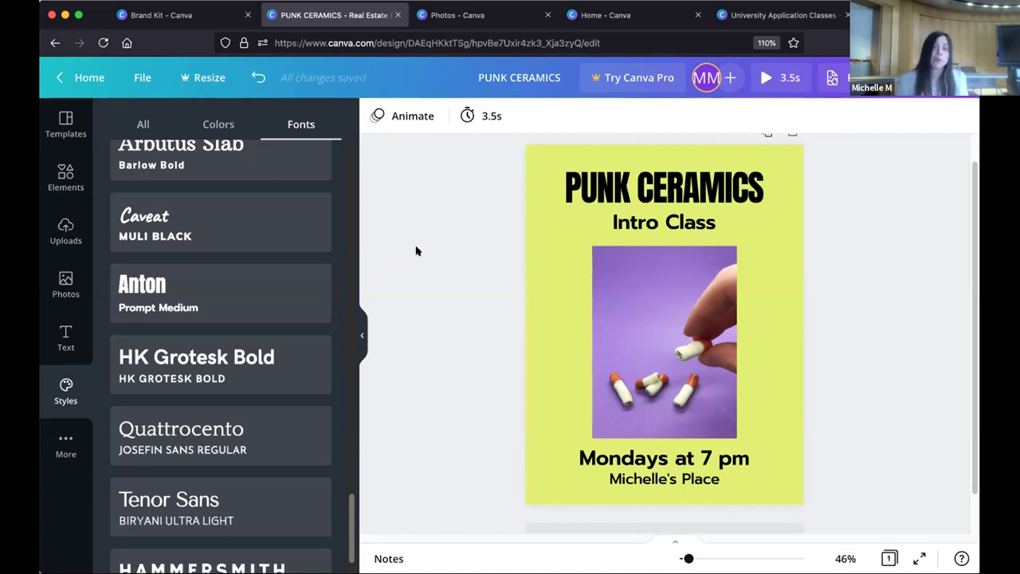
{"action": "scroll", "coordinate": [414, 245], "scroll_direction": "up", "scroll_amount": 1}
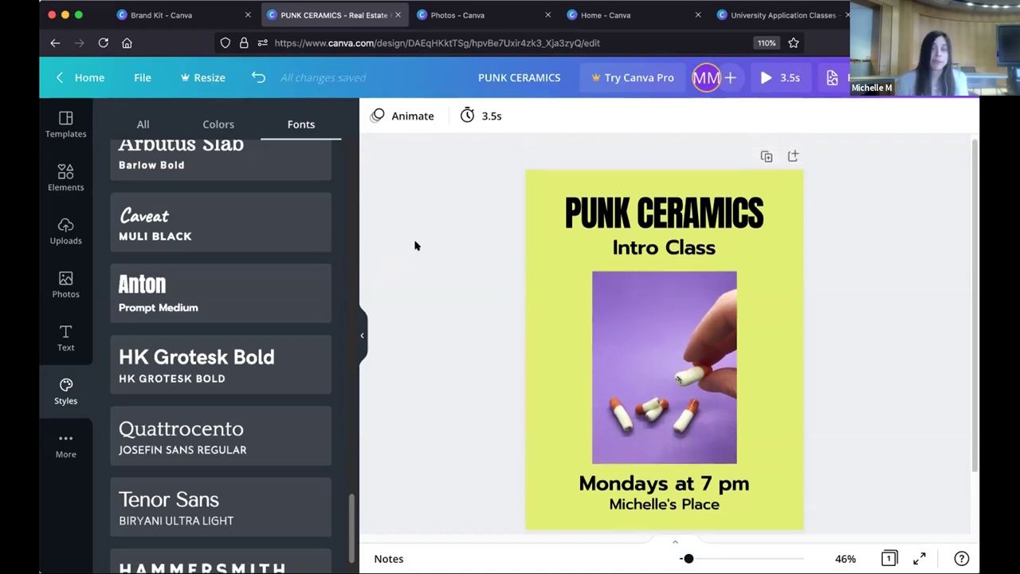
{"action": "scroll", "coordinate": [411, 244], "scroll_direction": "down", "scroll_amount": 1}
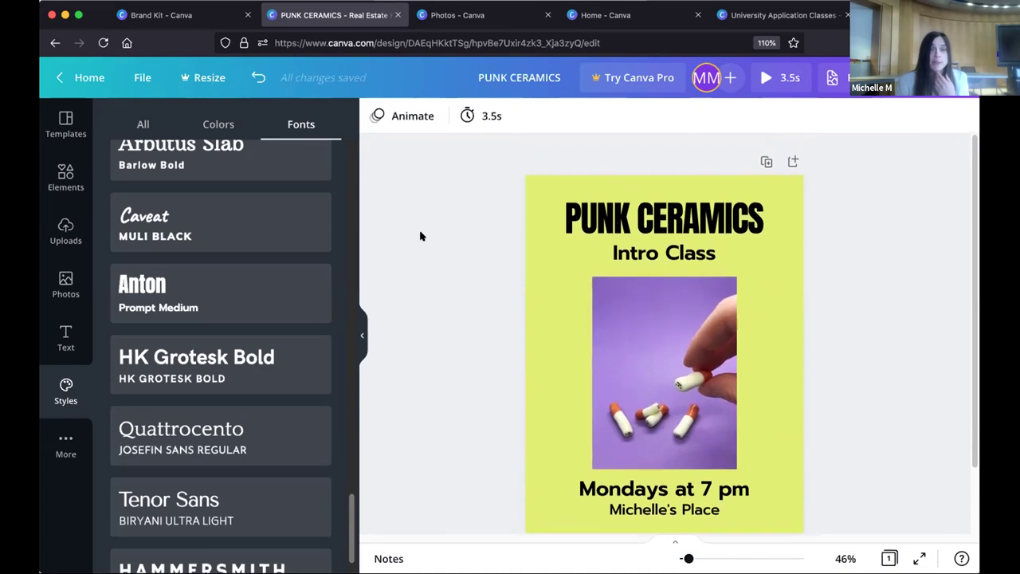
{"action": "scroll", "coordinate": [420, 237], "scroll_direction": "down", "scroll_amount": 1}
{"action": "scroll", "coordinate": [420, 236], "scroll_direction": "down", "scroll_amount": 1}
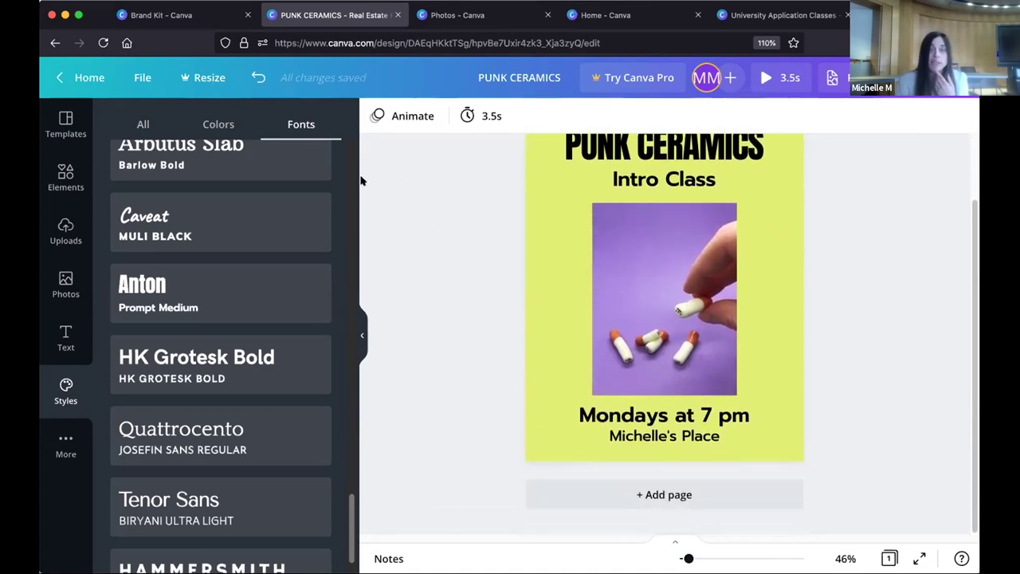
{"action": "scroll", "coordinate": [372, 201], "scroll_direction": "up", "scroll_amount": 2}
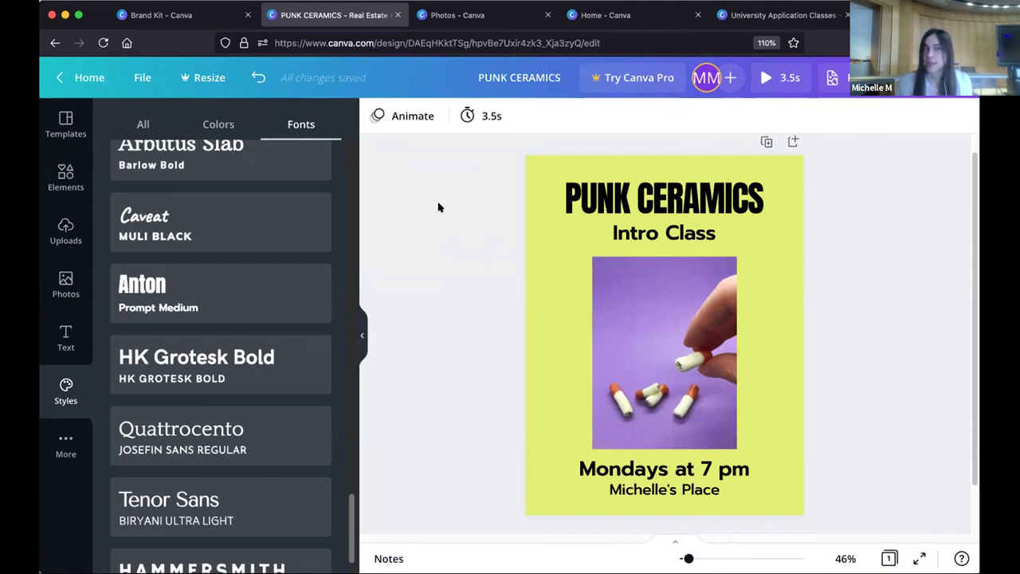
Step: Return to the Canva home page and view the list of template categories
{"action": "left_click", "coordinate": [96, 76]}
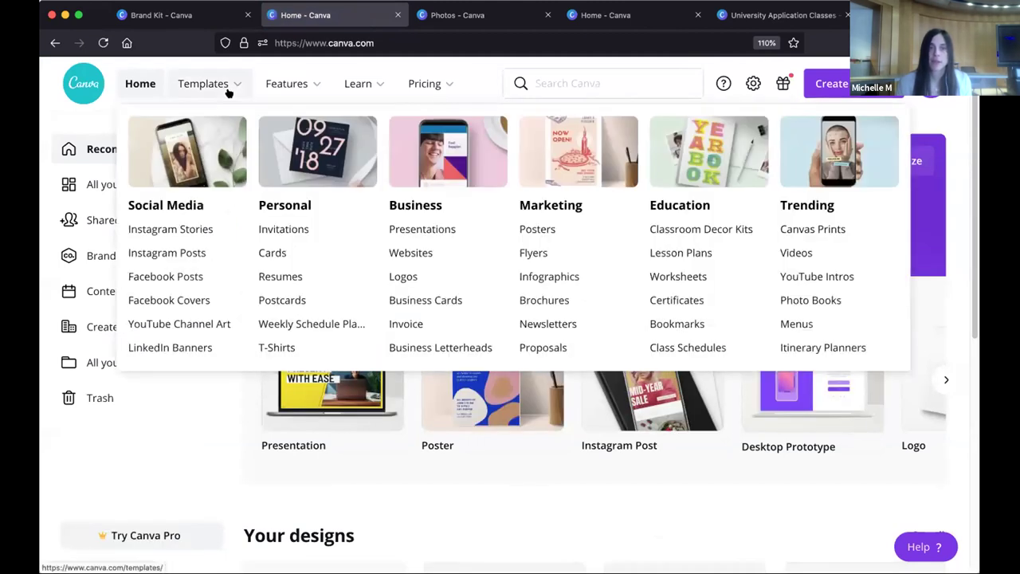
{"action": "mouse_move", "coordinate": [270, 92]}
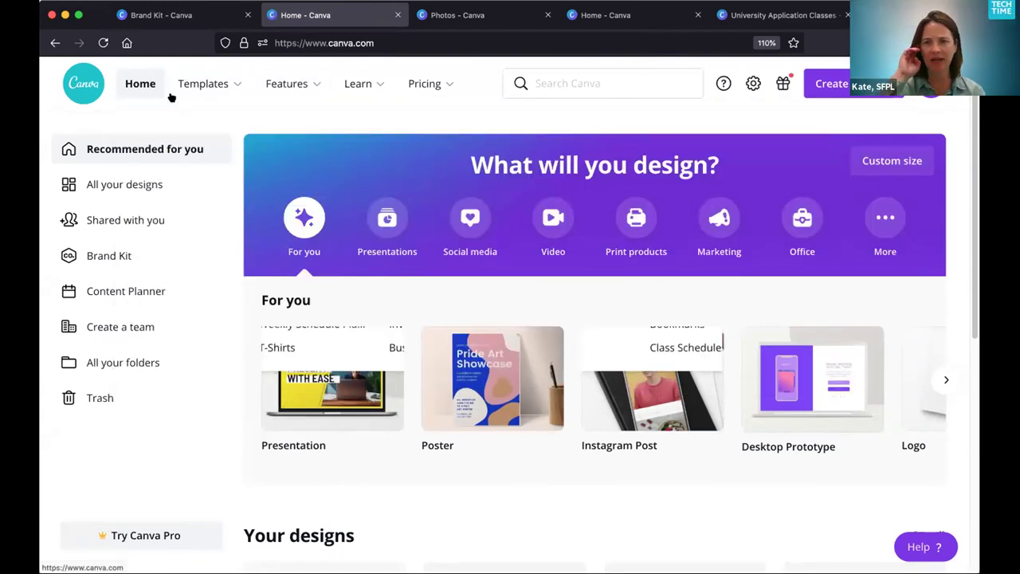
{"action": "mouse_move", "coordinate": [192, 87]}
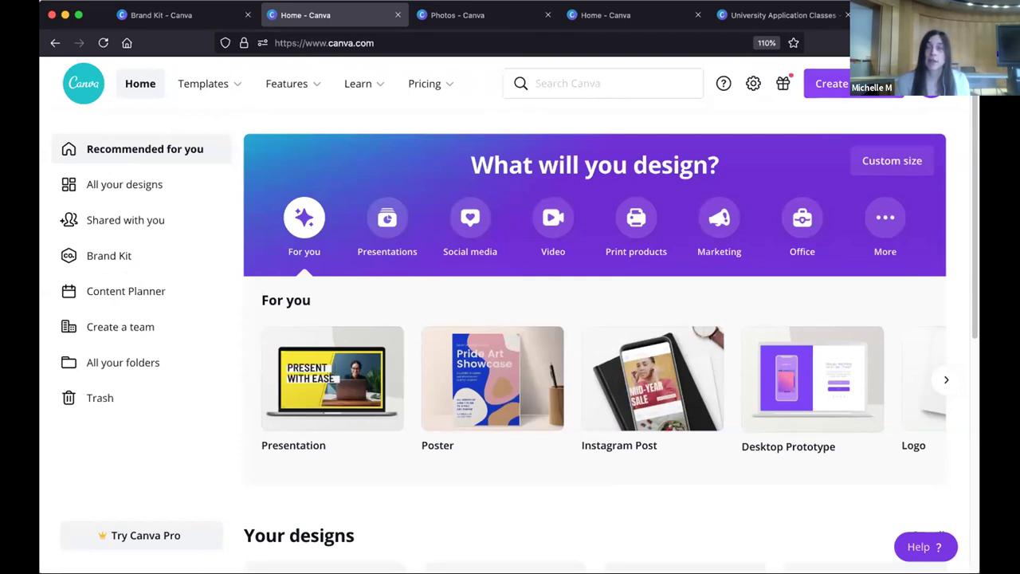
Step: Create a new Video design and accept trying the open beta video editor for free
{"action": "left_click", "coordinate": [930, 86]}
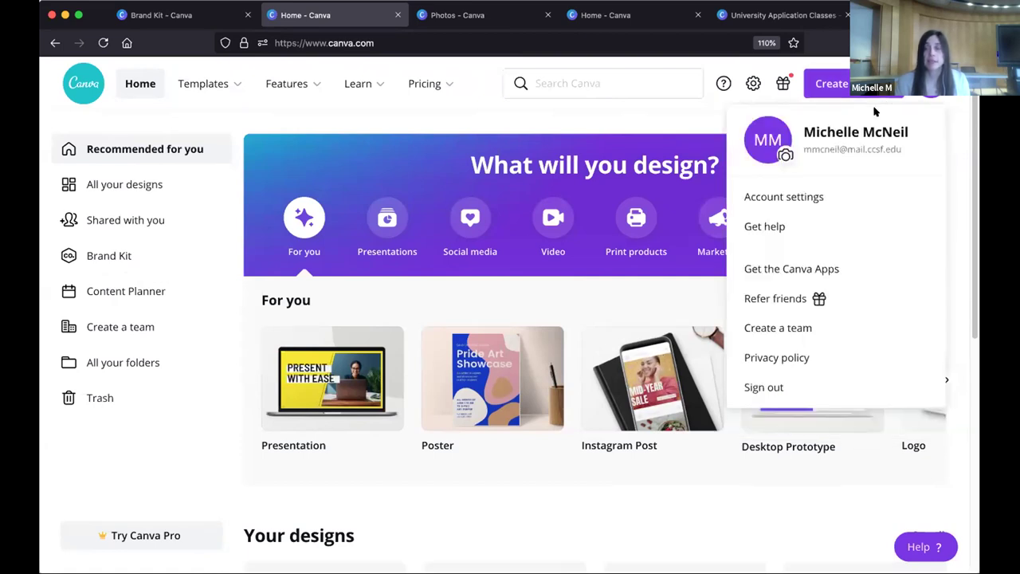
{"action": "left_click", "coordinate": [662, 119]}
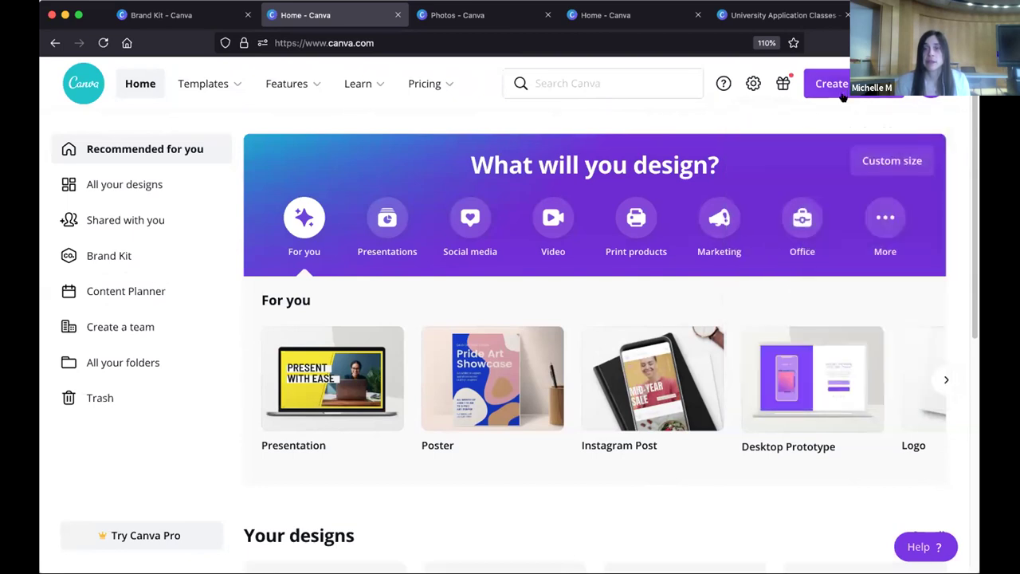
{"action": "left_click", "coordinate": [833, 86]}
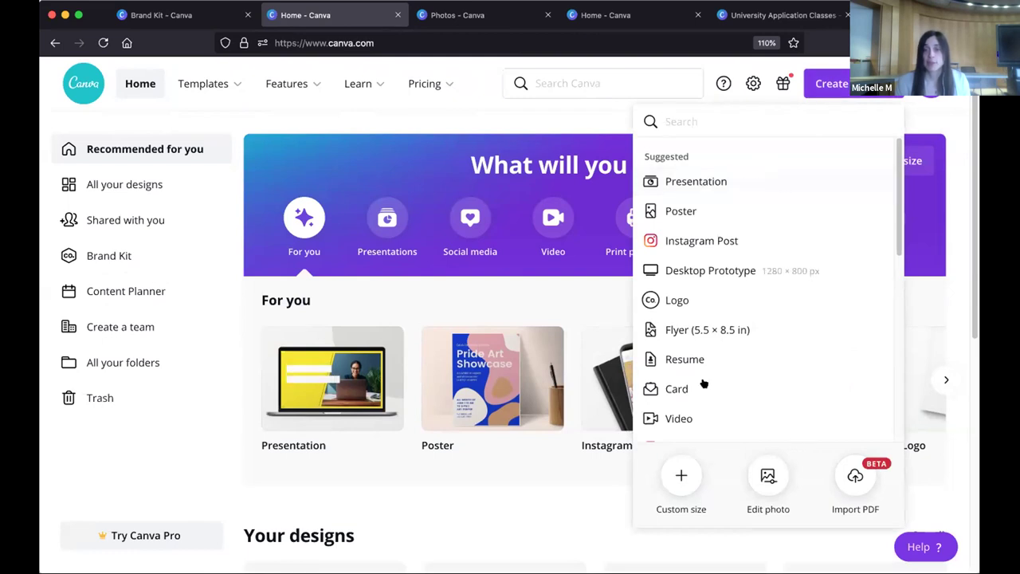
{"action": "left_click", "coordinate": [676, 419]}
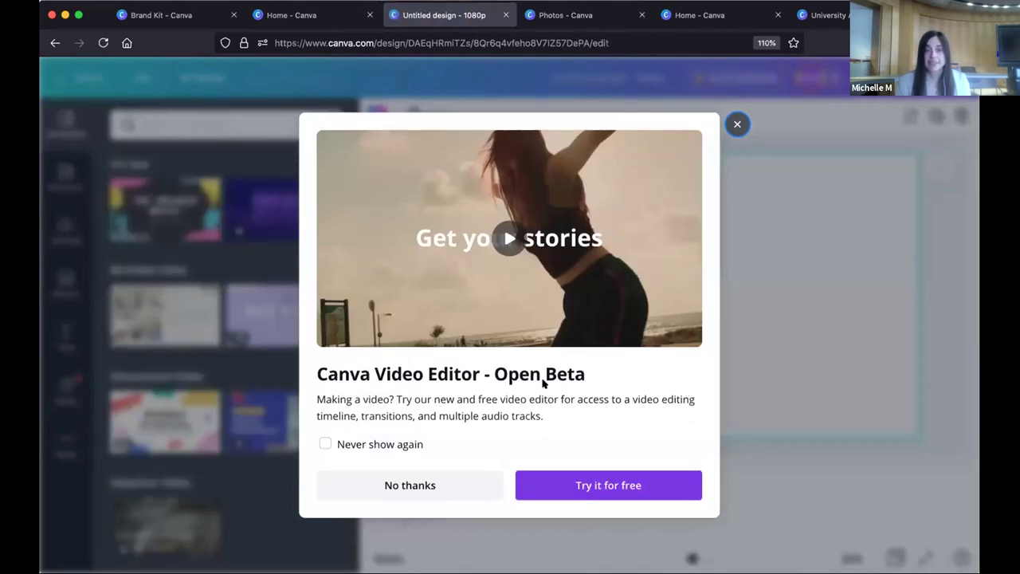
{"action": "left_click", "coordinate": [612, 483]}
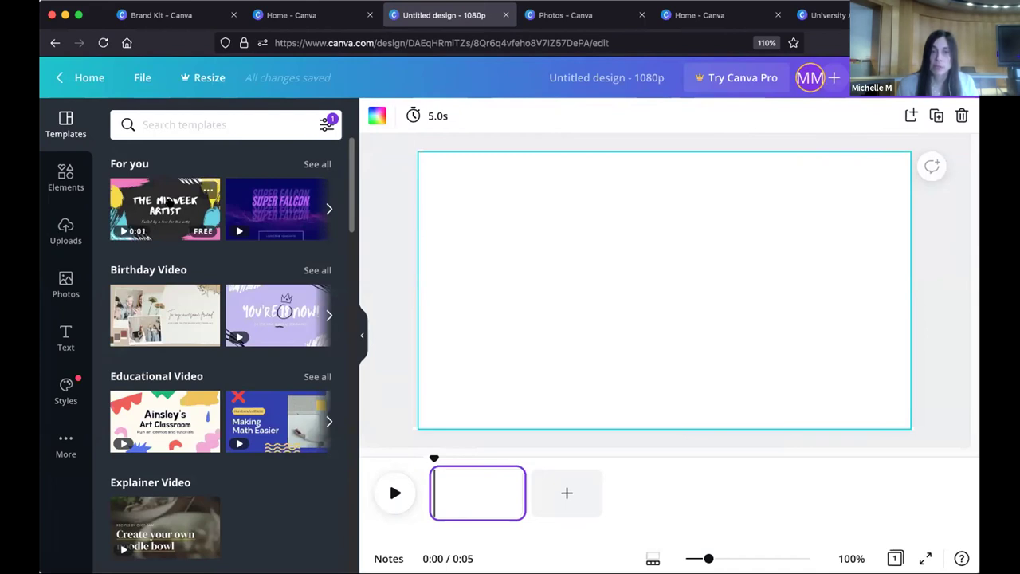
Step: Apply the "The Midweek Artist" video template to the blank page and preview it
{"action": "left_click", "coordinate": [169, 201]}
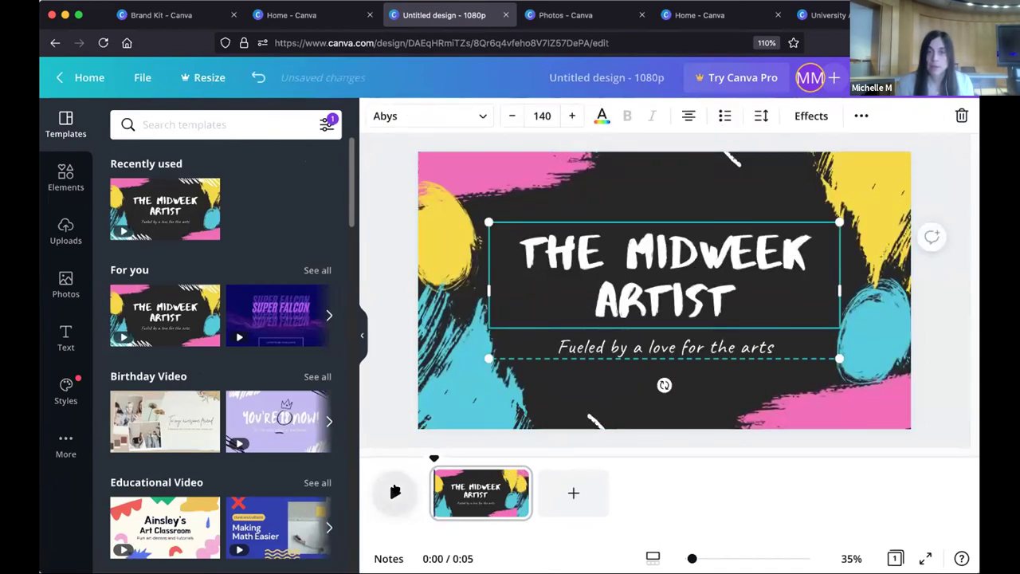
{"action": "left_click", "coordinate": [394, 492]}
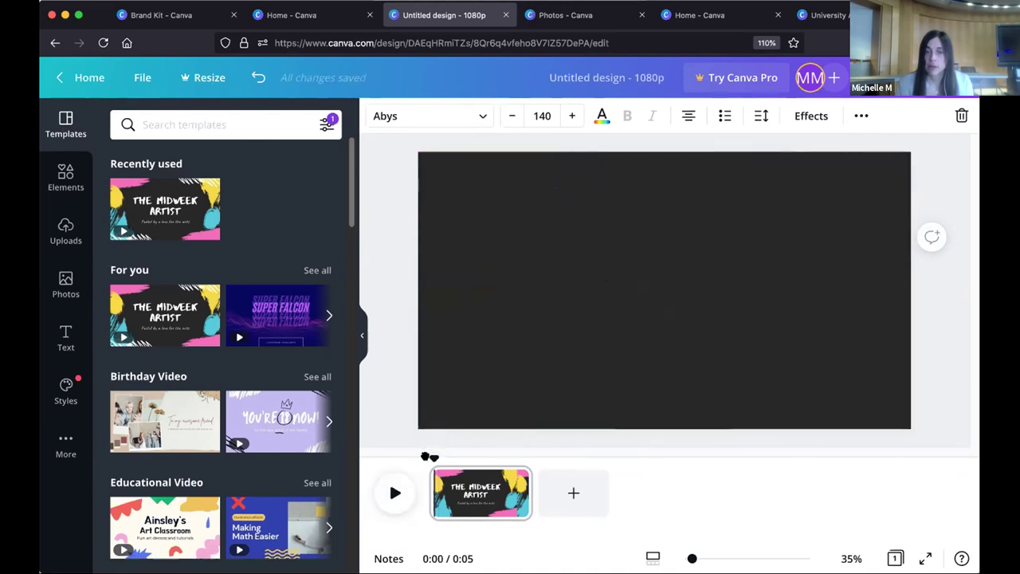
Step: Shorten the page's clip in the timeline to 2.5 s, extend it to 5.2 s, and play each version
{"action": "left_click_drag", "start_coordinate": [434, 456], "coordinate": [502, 492]}
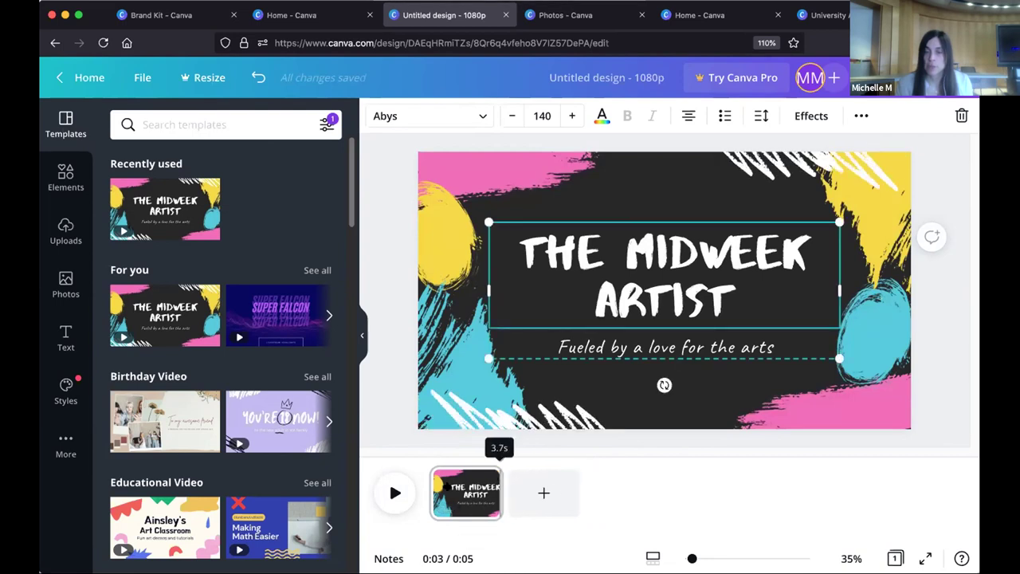
{"action": "left_click_drag", "start_coordinate": [429, 479], "coordinate": [453, 479]}
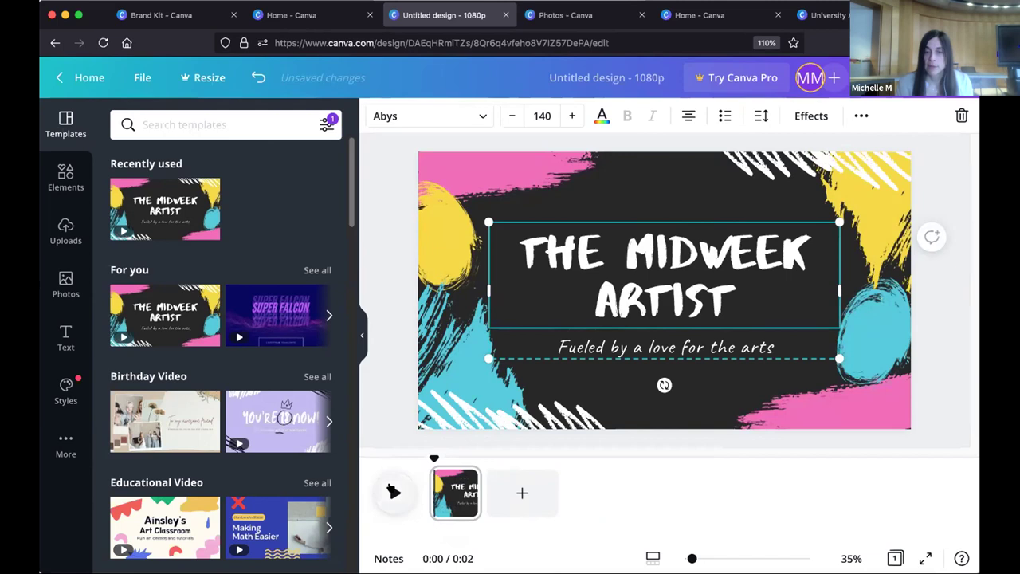
{"action": "left_click", "coordinate": [393, 491]}
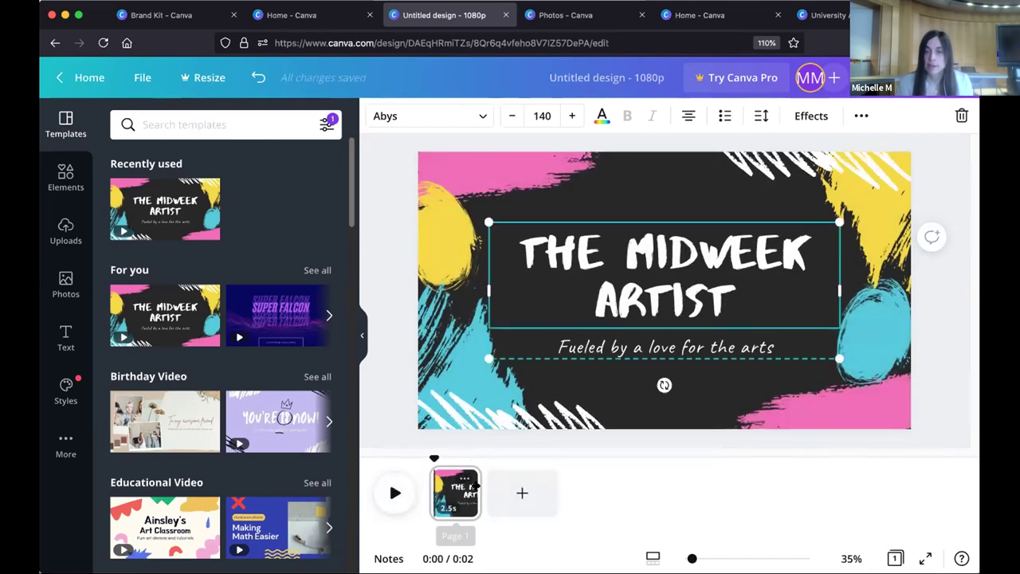
{"action": "left_click_drag", "start_coordinate": [478, 485], "coordinate": [528, 486]}
{"action": "left_click", "coordinate": [394, 492]}
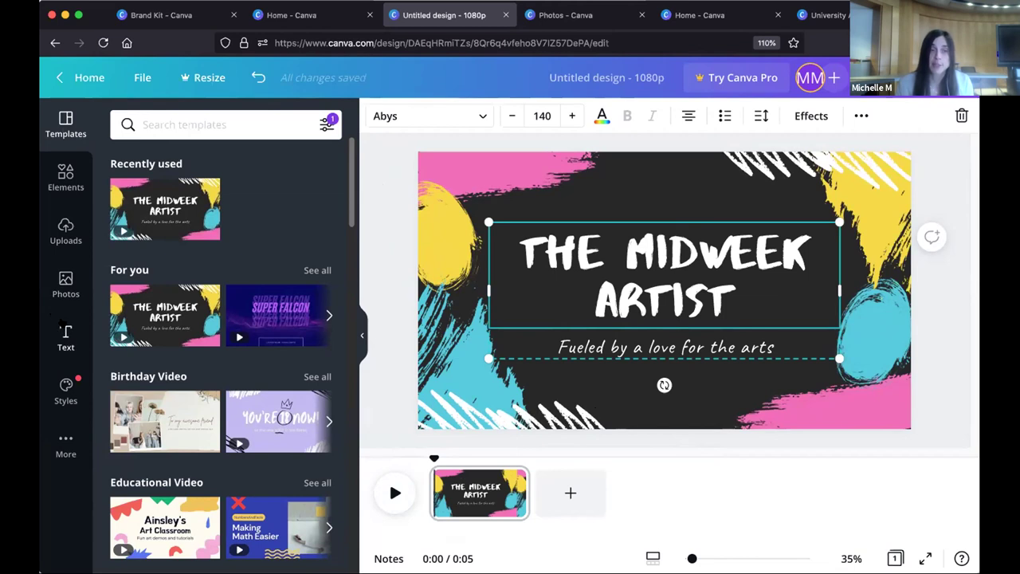
Step: Open the audio library for the video and look at its Vocals and Instrumentals filters without applying any
{"action": "left_click", "coordinate": [66, 177]}
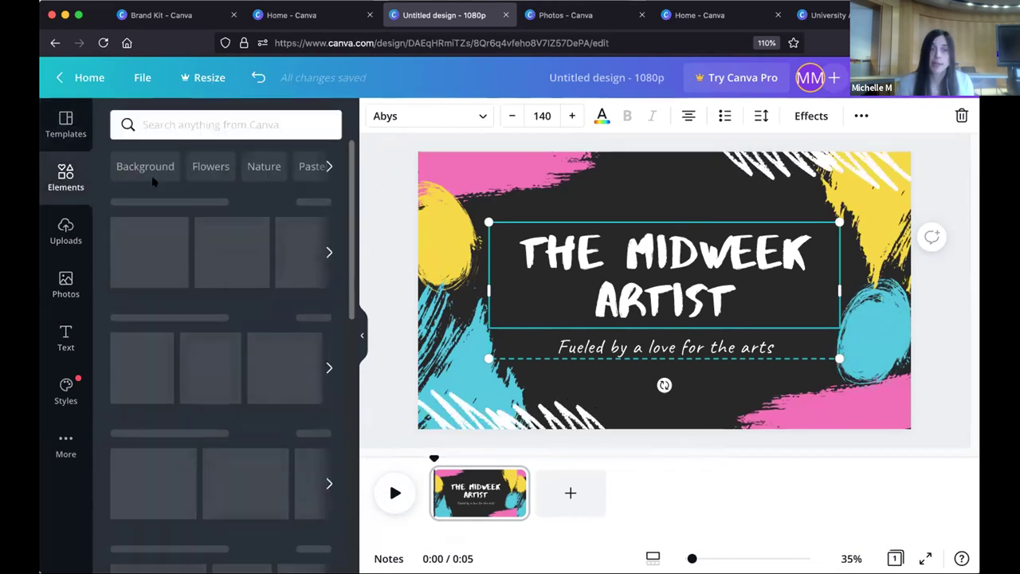
{"action": "left_click", "coordinate": [67, 442]}
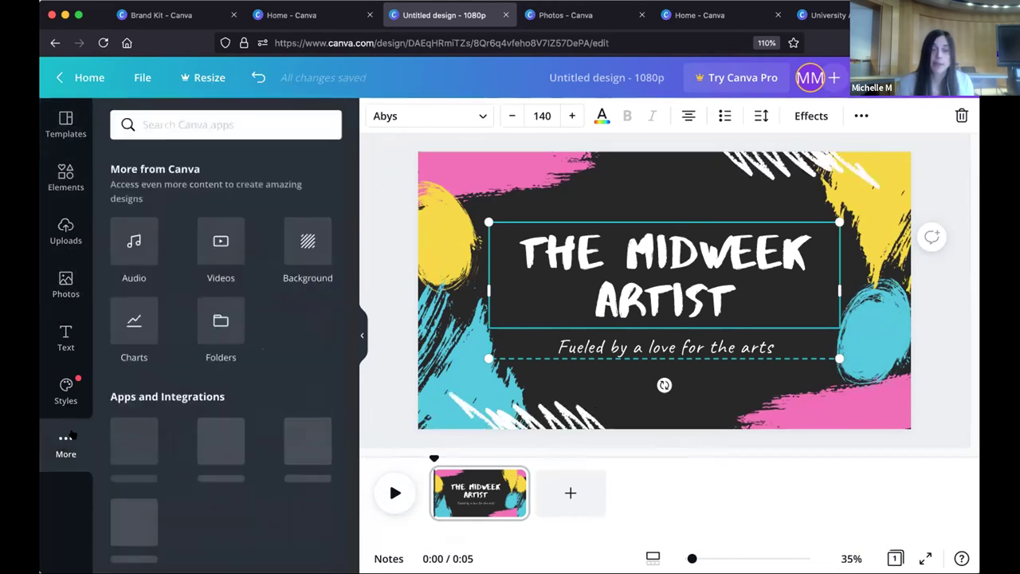
{"action": "left_click", "coordinate": [137, 238]}
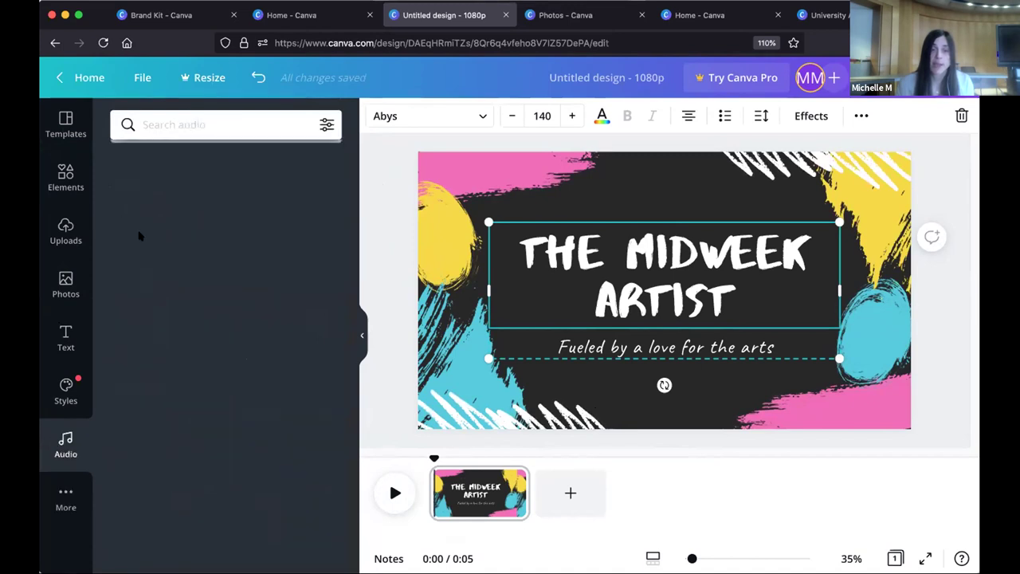
{"action": "left_click", "coordinate": [326, 125]}
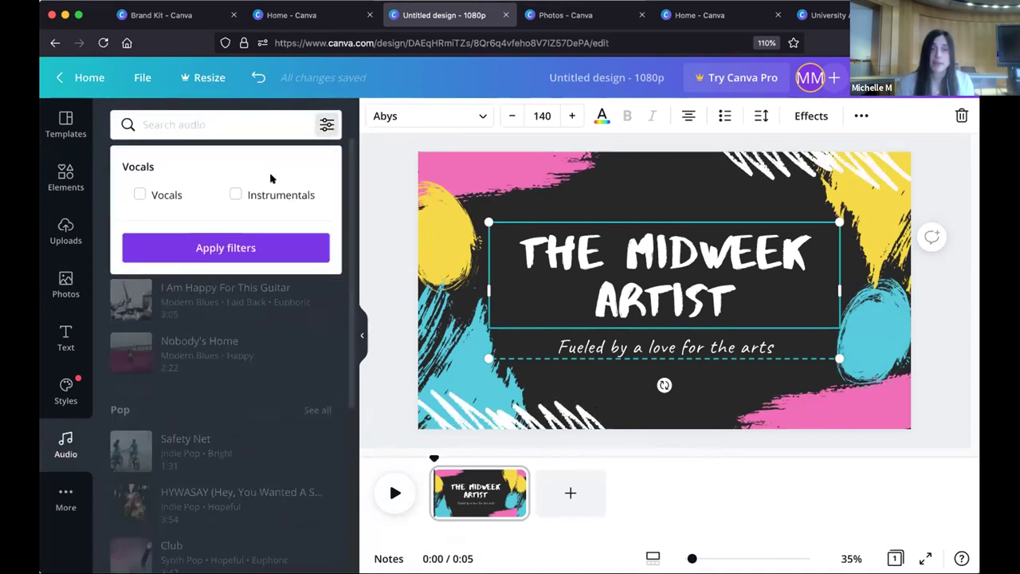
{"action": "left_click", "coordinate": [345, 183]}
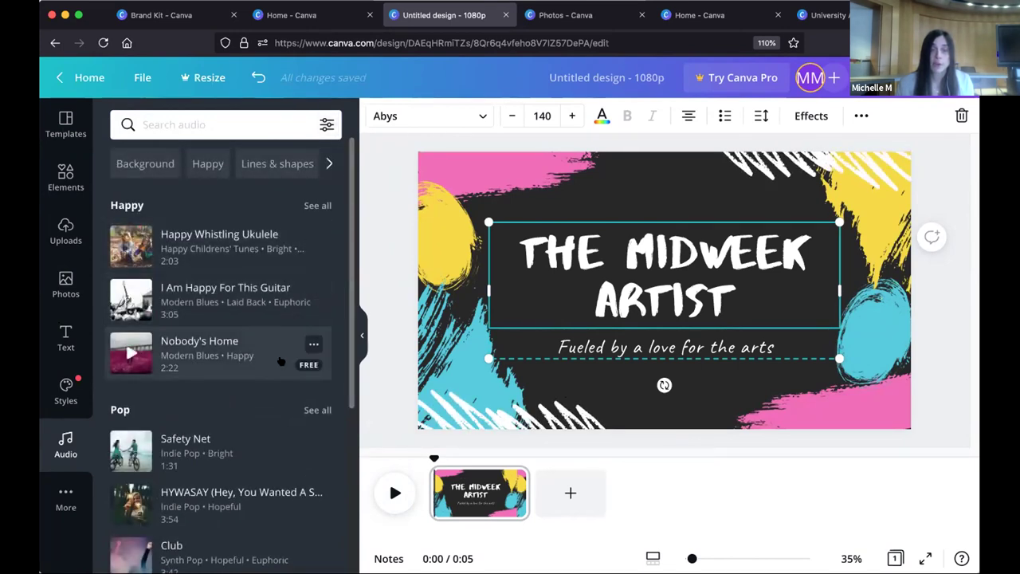
Step: Browse the audio tracks, add the Pop track "Safety Net" to the video, preview it with the soundtrack, and return to the editor
{"action": "scroll", "coordinate": [235, 446], "scroll_direction": "down", "scroll_amount": 1}
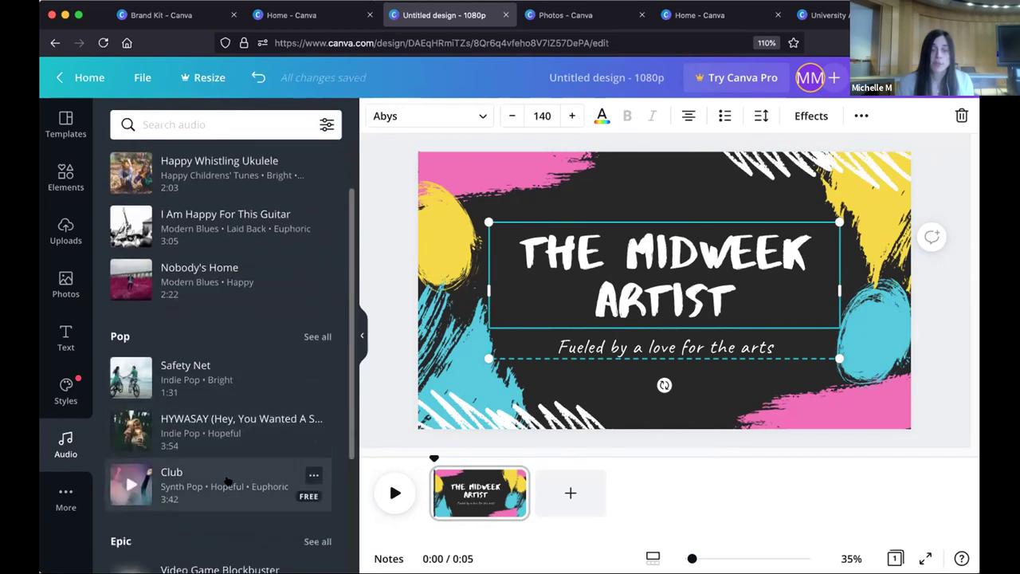
{"action": "scroll", "coordinate": [229, 359], "scroll_direction": "up", "scroll_amount": 1}
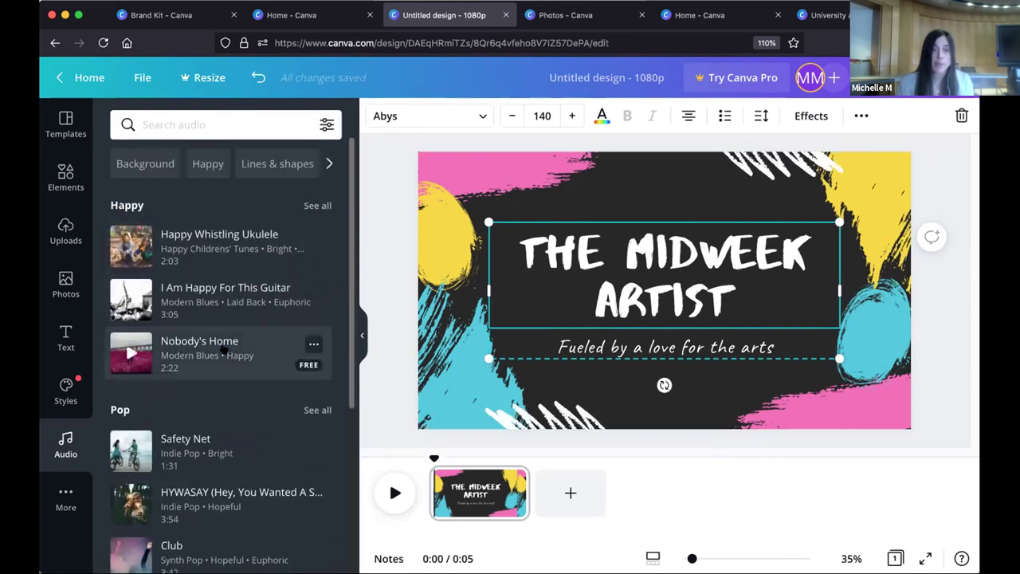
{"action": "scroll", "coordinate": [226, 348], "scroll_direction": "down", "scroll_amount": 6}
{"action": "scroll", "coordinate": [226, 348], "scroll_direction": "up", "scroll_amount": 2}
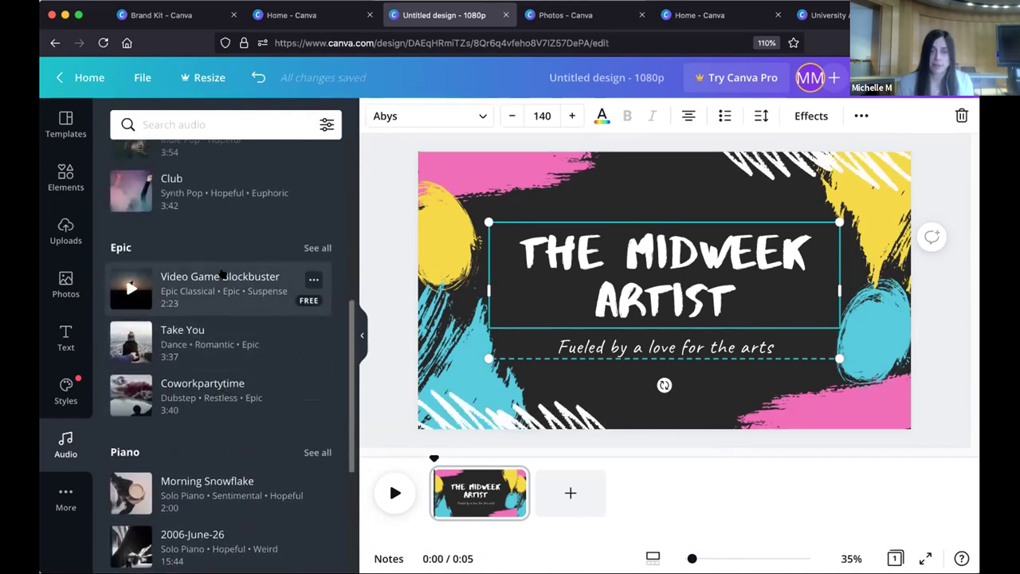
{"action": "scroll", "coordinate": [222, 274], "scroll_direction": "up", "scroll_amount": 3}
{"action": "left_click", "coordinate": [206, 276]}
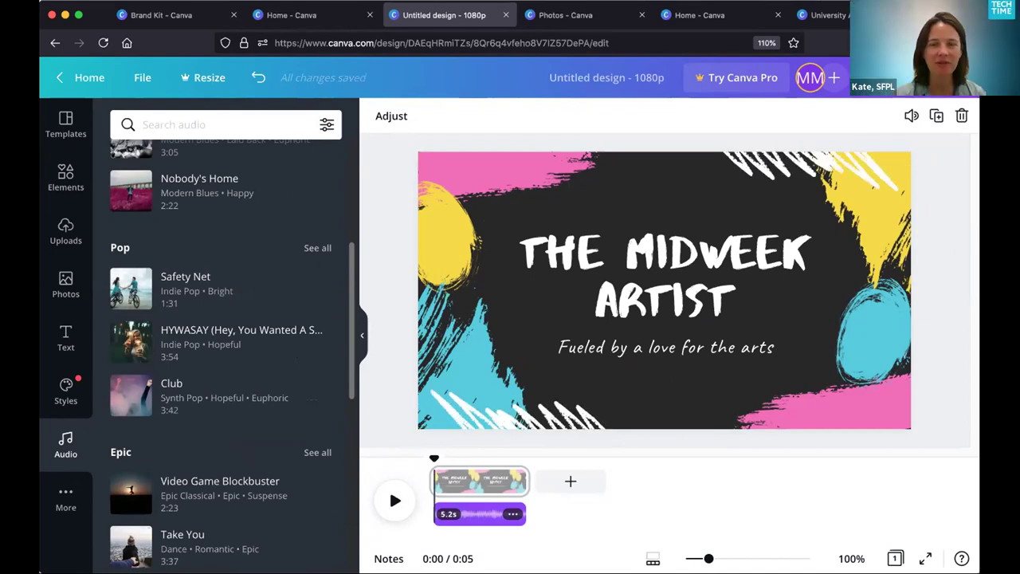
{"action": "left_click", "coordinate": [394, 500]}
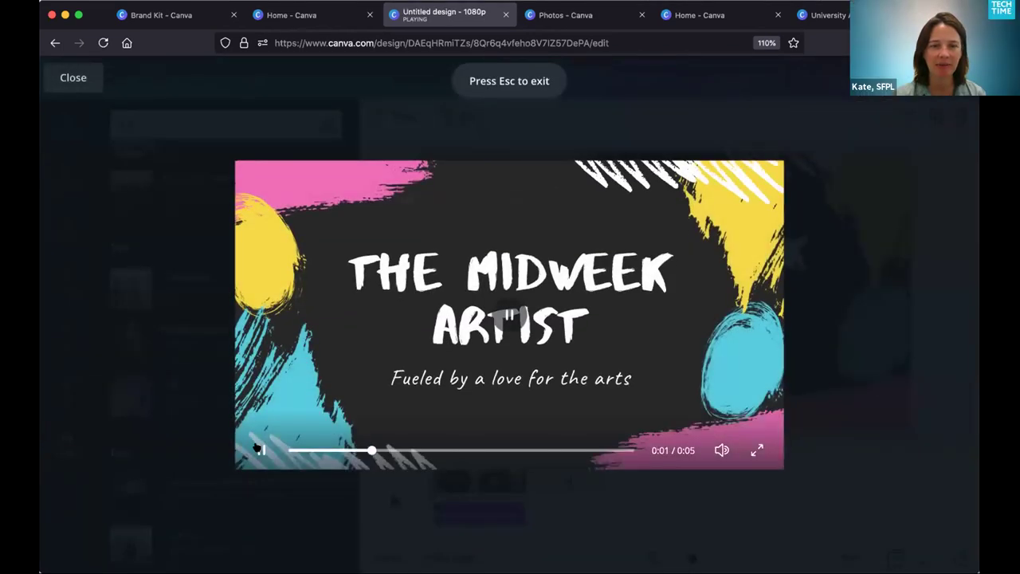
{"action": "left_click", "coordinate": [171, 175]}
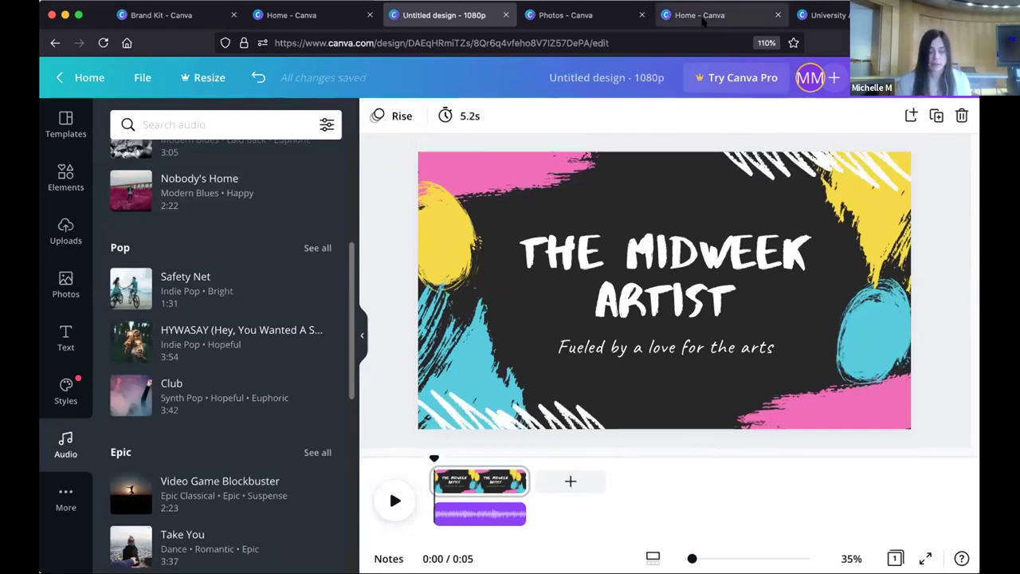
Step: Close the video design and switch to the other Canva home page with the flyer search
{"action": "key", "text": "super+w"}
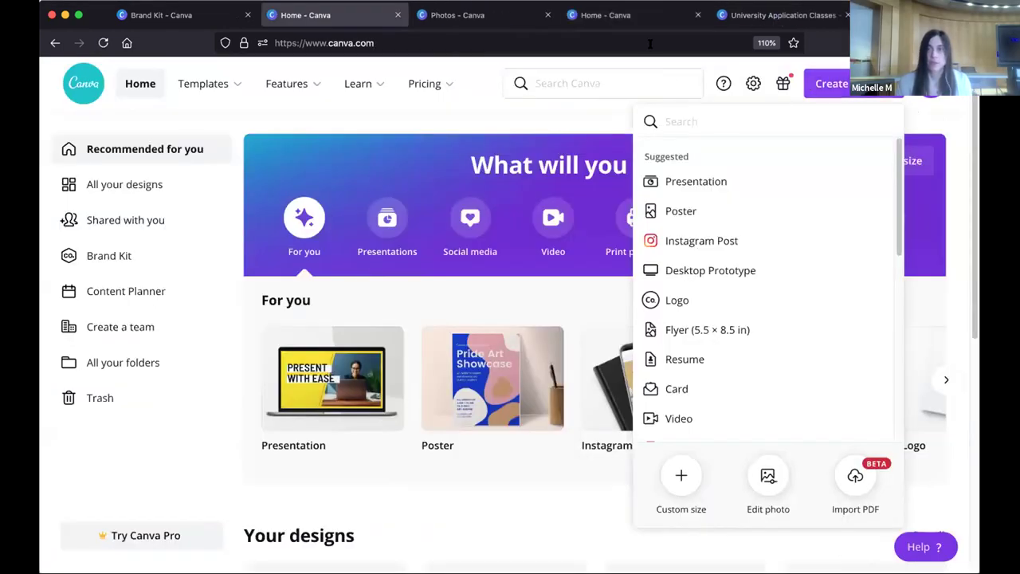
{"action": "left_click", "coordinate": [642, 21]}
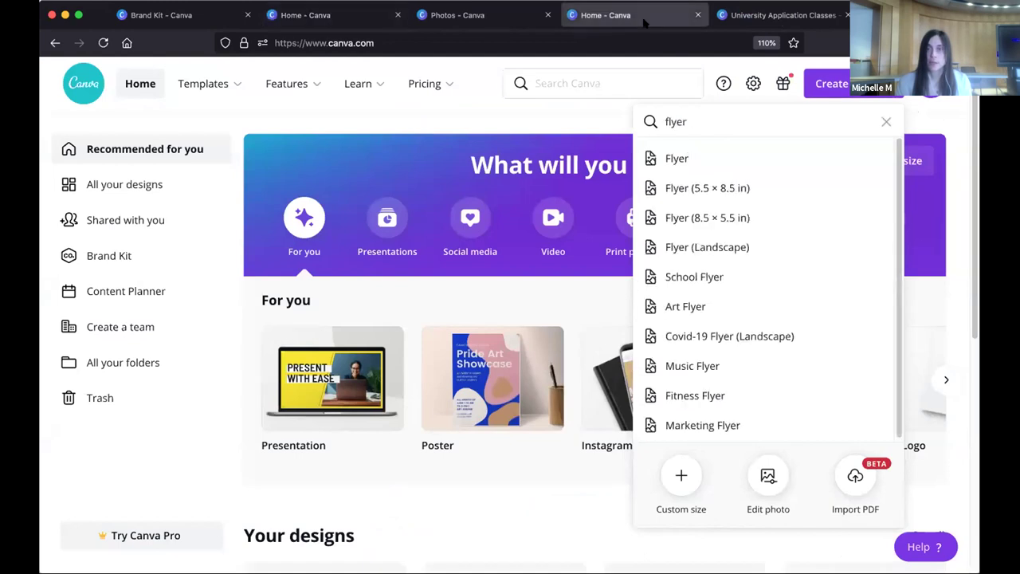
Step: Close the Photos page and one of the duplicate Canva home pages
{"action": "left_click", "coordinate": [490, 28]}
{"action": "key", "text": "super+w"}
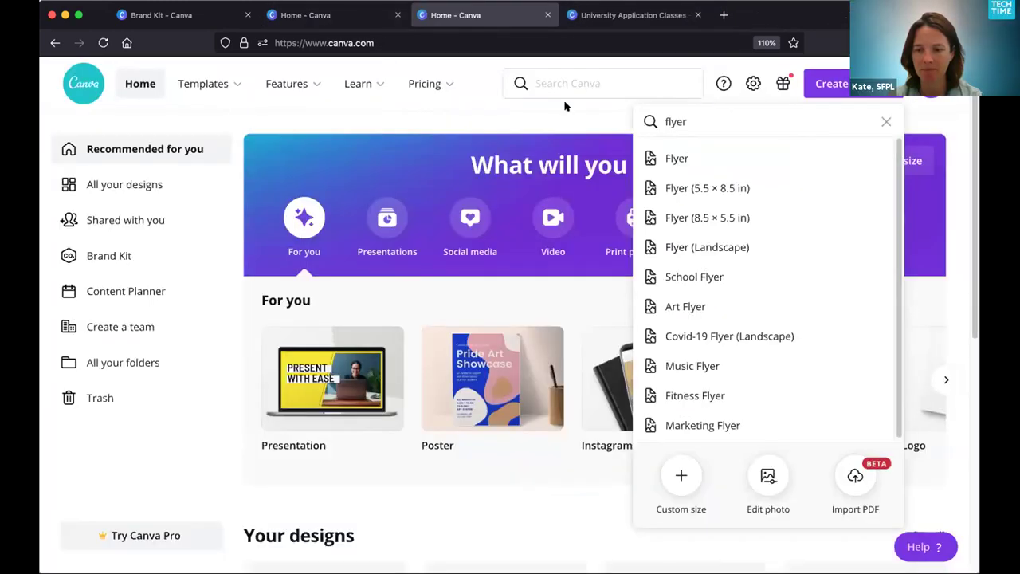
{"action": "left_click", "coordinate": [317, 15]}
{"action": "key", "text": "super+w"}
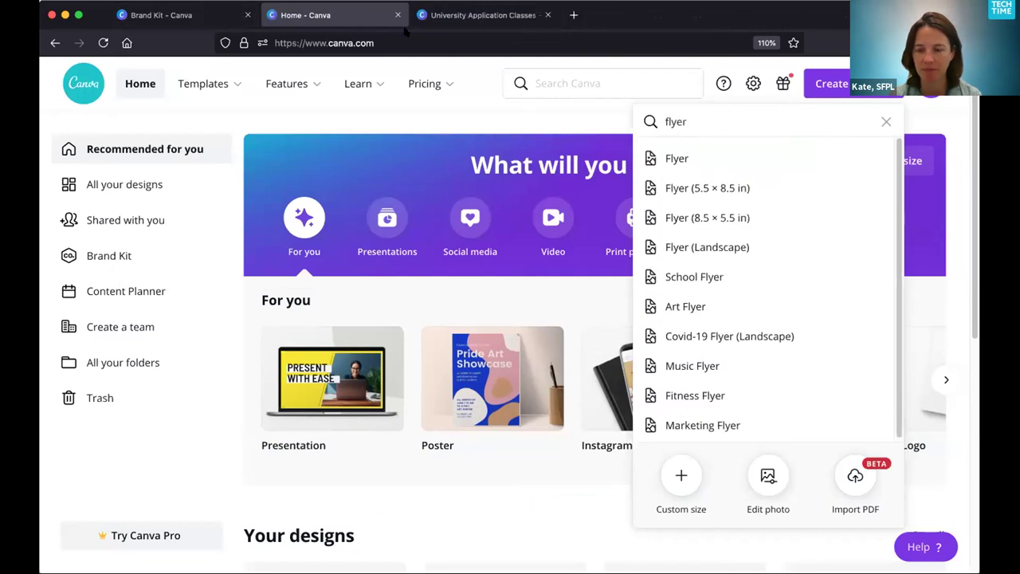
Step: Open the Open Mic Night flyer from all your designs and look at its file options without choosing any
{"action": "left_click", "coordinate": [136, 188]}
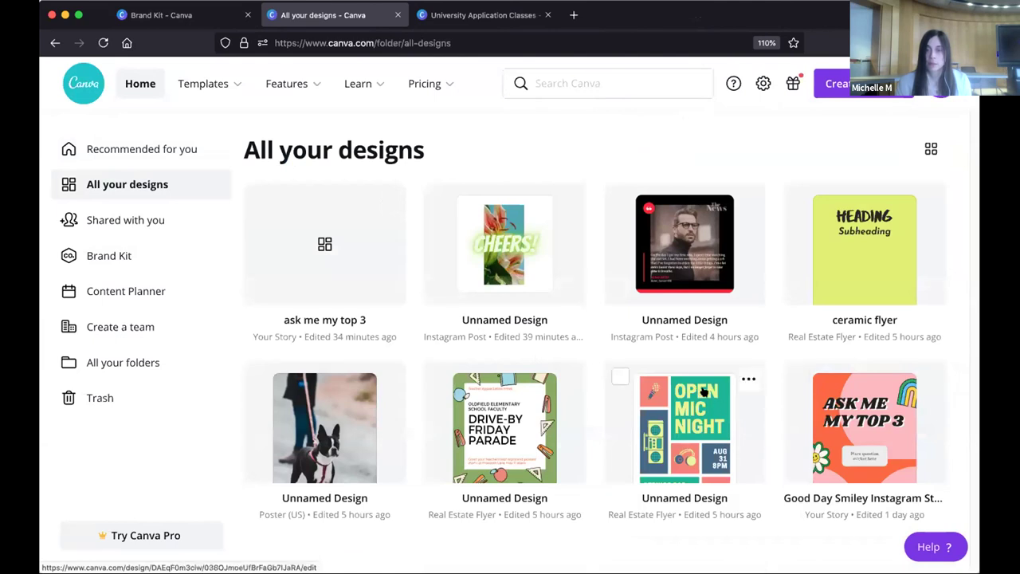
{"action": "left_click", "coordinate": [669, 393]}
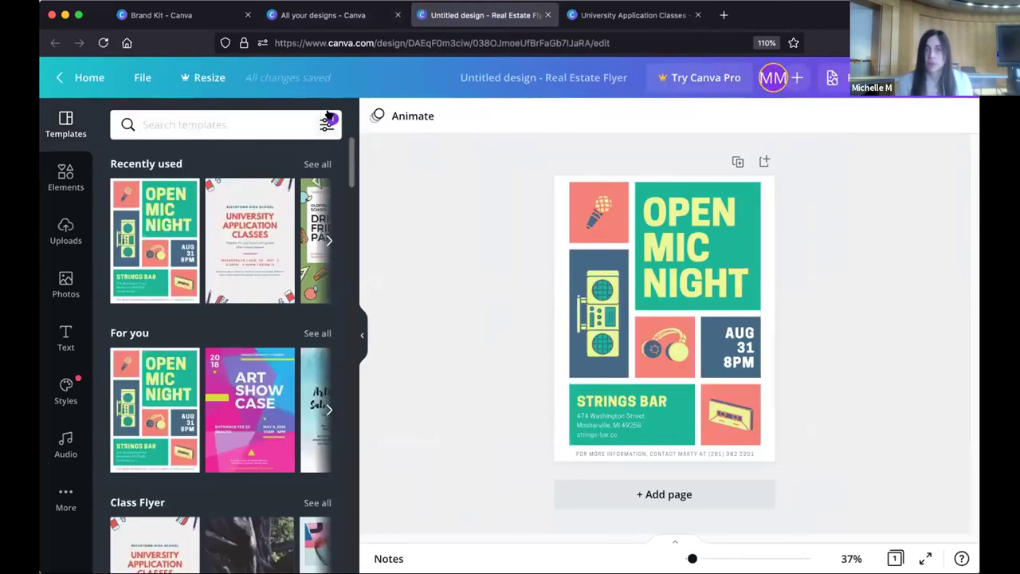
{"action": "left_click", "coordinate": [142, 77]}
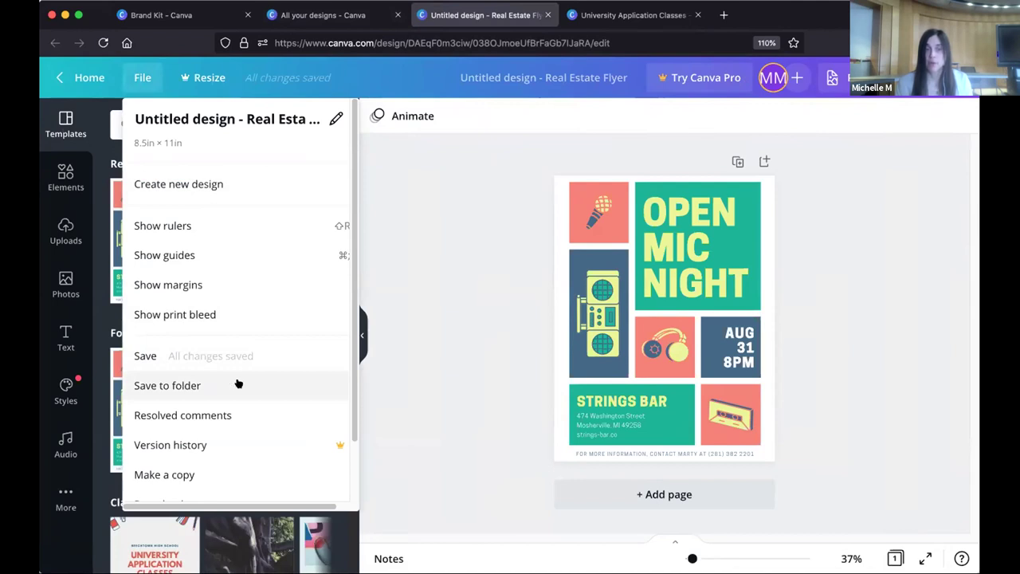
{"action": "left_click", "coordinate": [469, 295]}
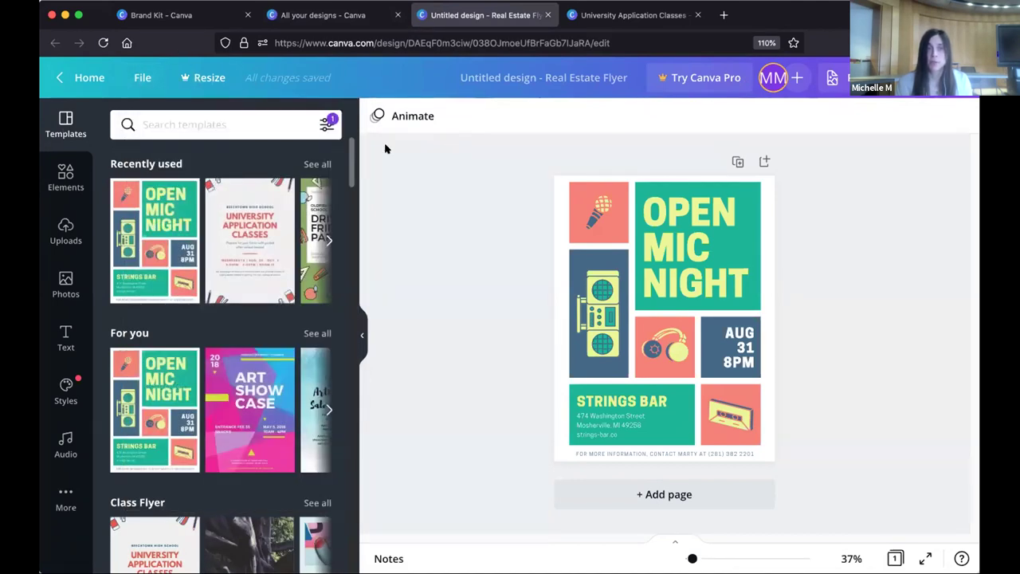
Step: View the list of all your folders in place of the Brand Kit page, with the designs list and flyer still open
{"action": "left_click", "coordinate": [159, 14]}
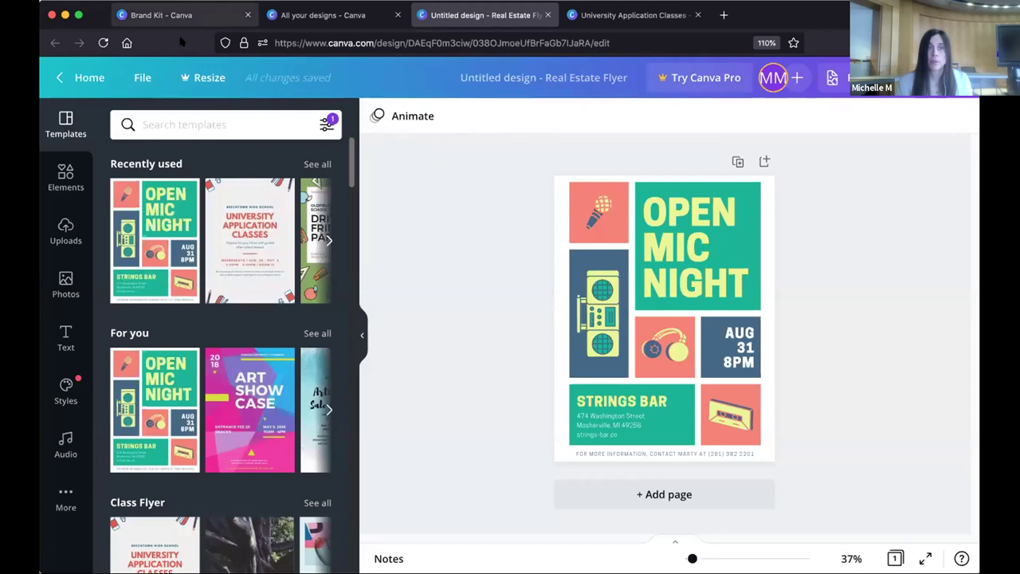
{"action": "left_click", "coordinate": [139, 83]}
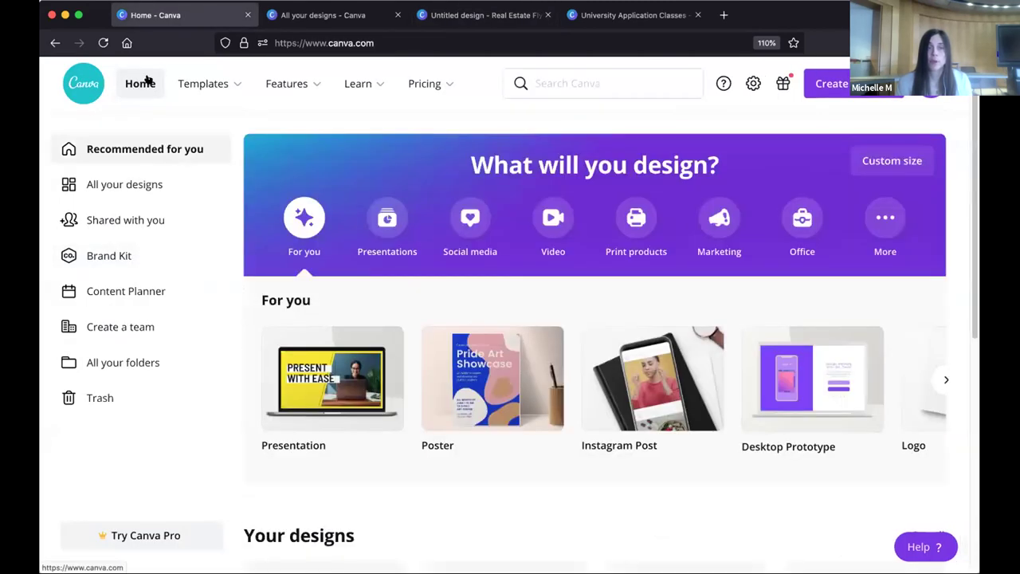
{"action": "left_click", "coordinate": [114, 363]}
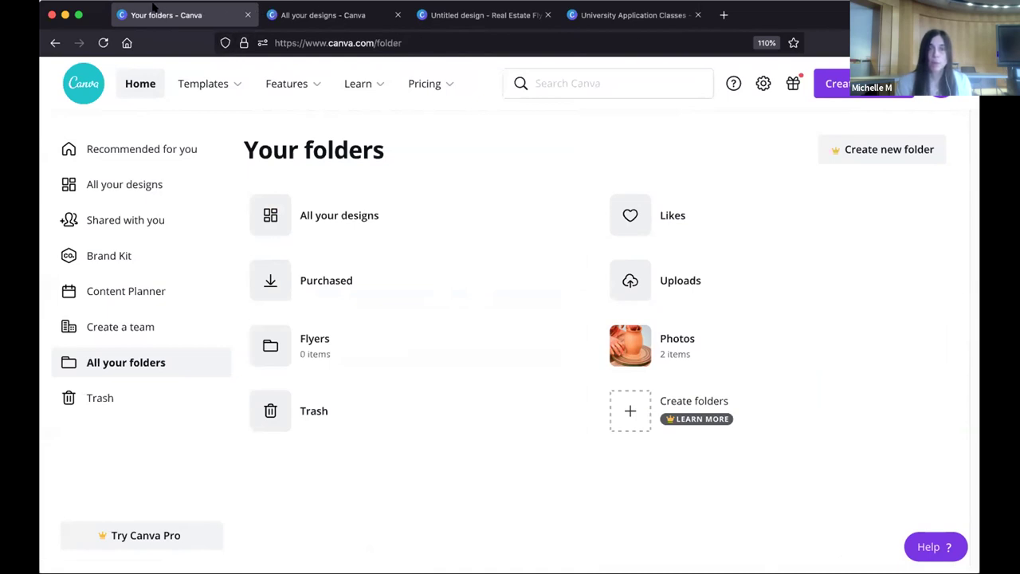
{"action": "left_click", "coordinate": [322, 14]}
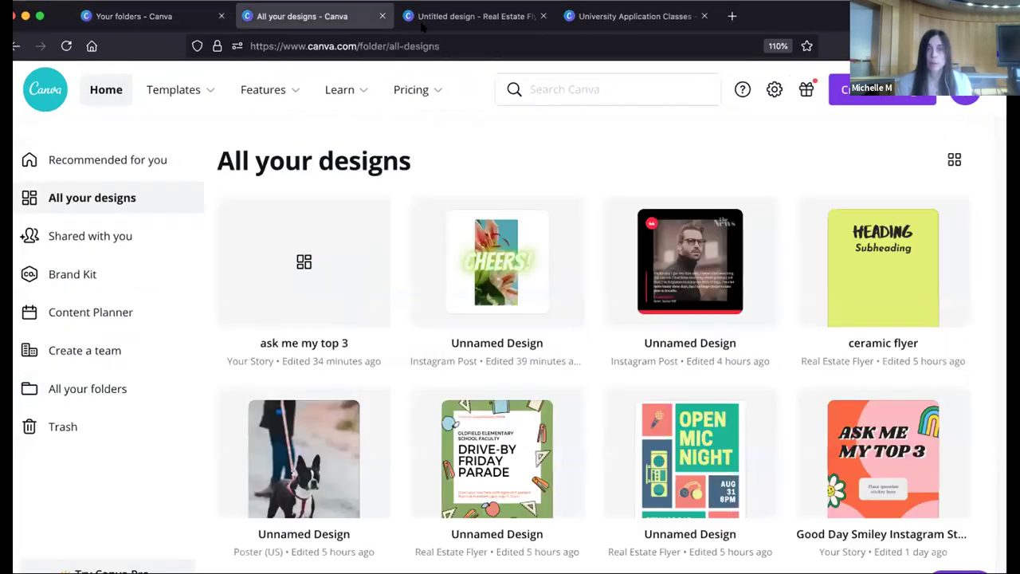
{"action": "left_click", "coordinate": [486, 15]}
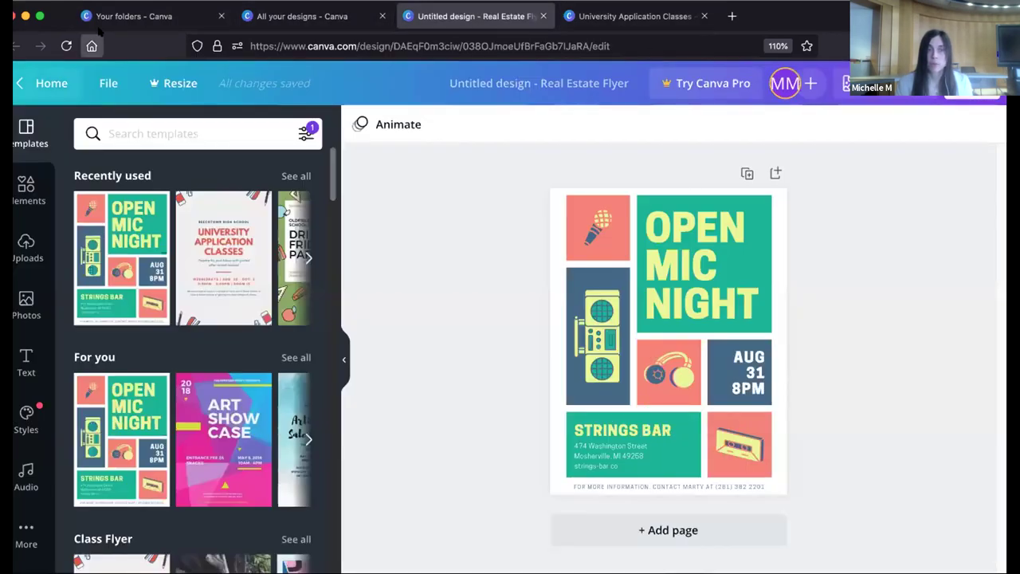
{"action": "left_click", "coordinate": [131, 16]}
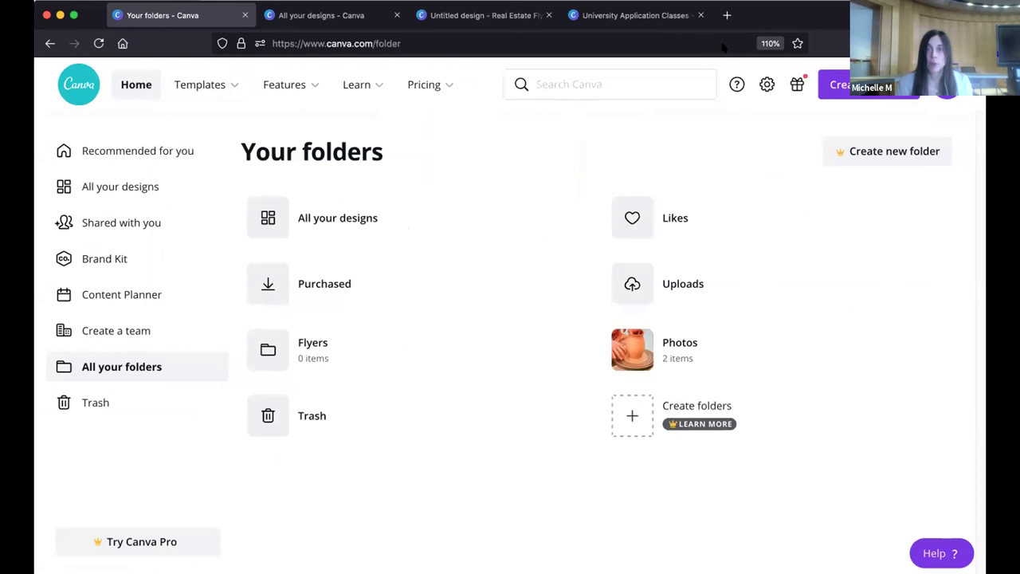
Step: Save the Open Mic Night flyer to the Flyers folder
{"action": "left_click", "coordinate": [626, 16]}
{"action": "left_click", "coordinate": [484, 22]}
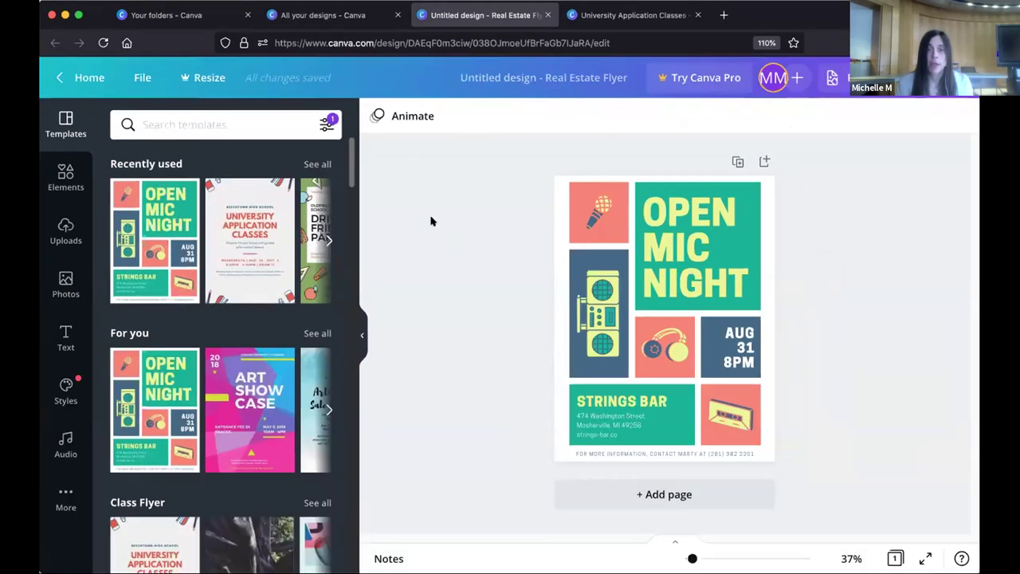
{"action": "left_click", "coordinate": [142, 77]}
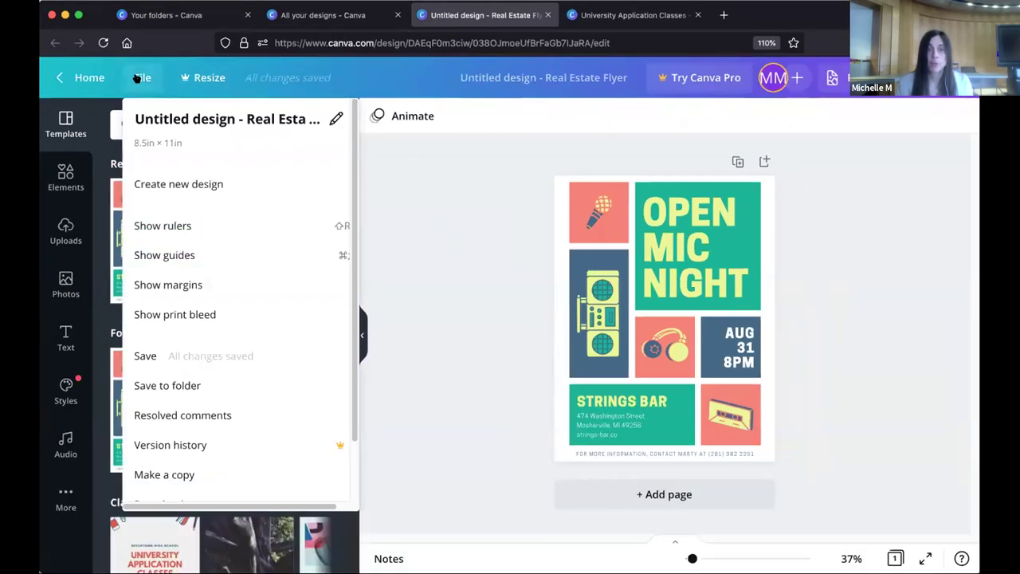
{"action": "left_click", "coordinate": [197, 386]}
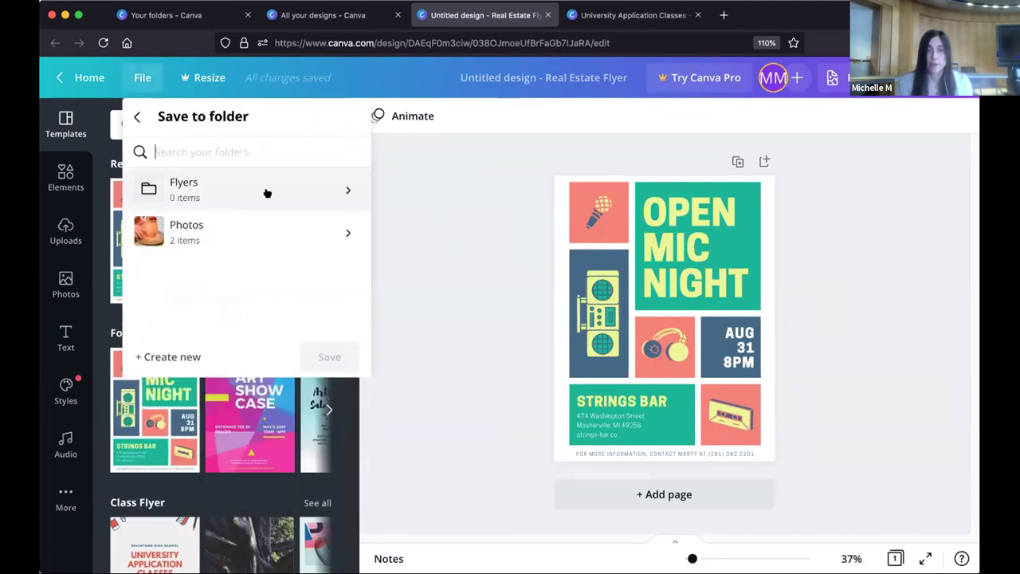
{"action": "left_click", "coordinate": [301, 193]}
{"action": "left_click", "coordinate": [313, 357]}
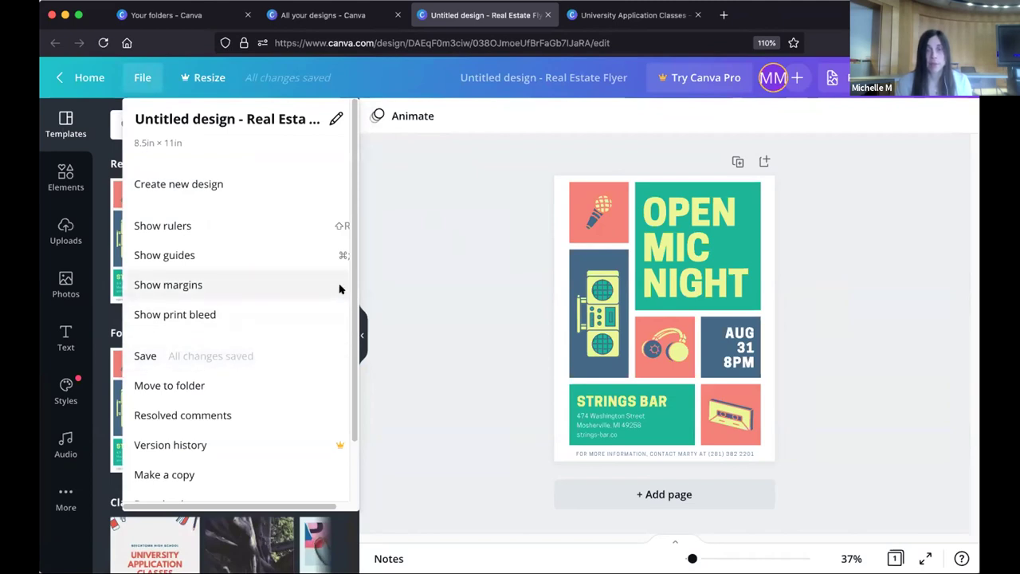
Step: Look through the flyer's download file types without downloading, and return to the sharing options
{"action": "left_click", "coordinate": [764, 160]}
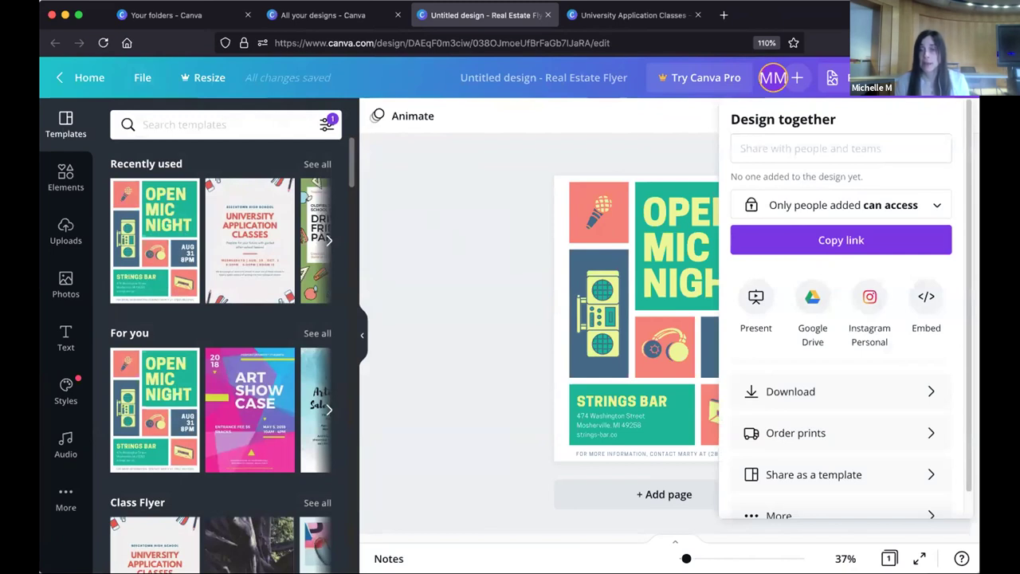
{"action": "left_click", "coordinate": [929, 390]}
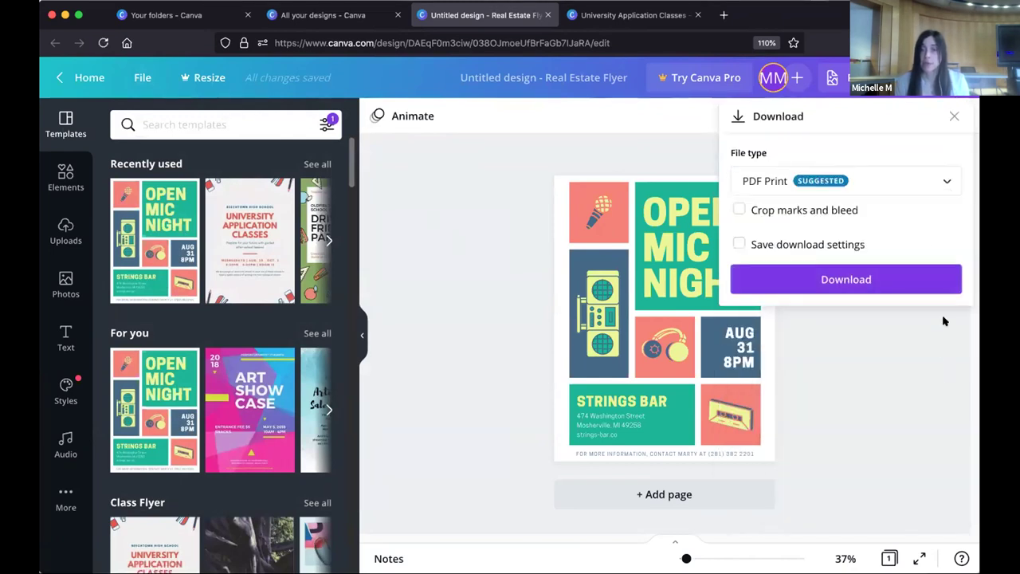
{"action": "left_click", "coordinate": [945, 181]}
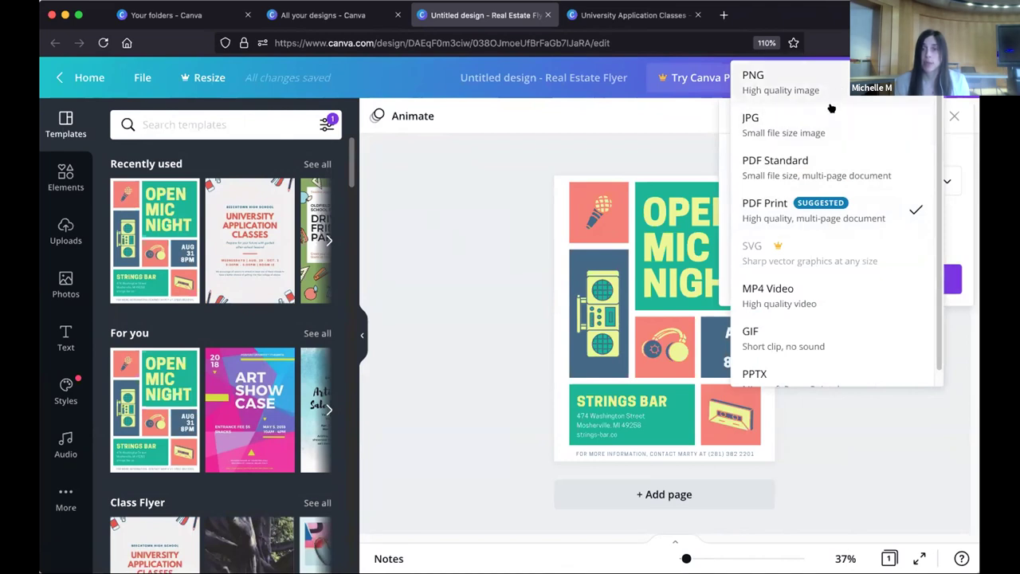
{"action": "left_click", "coordinate": [881, 413]}
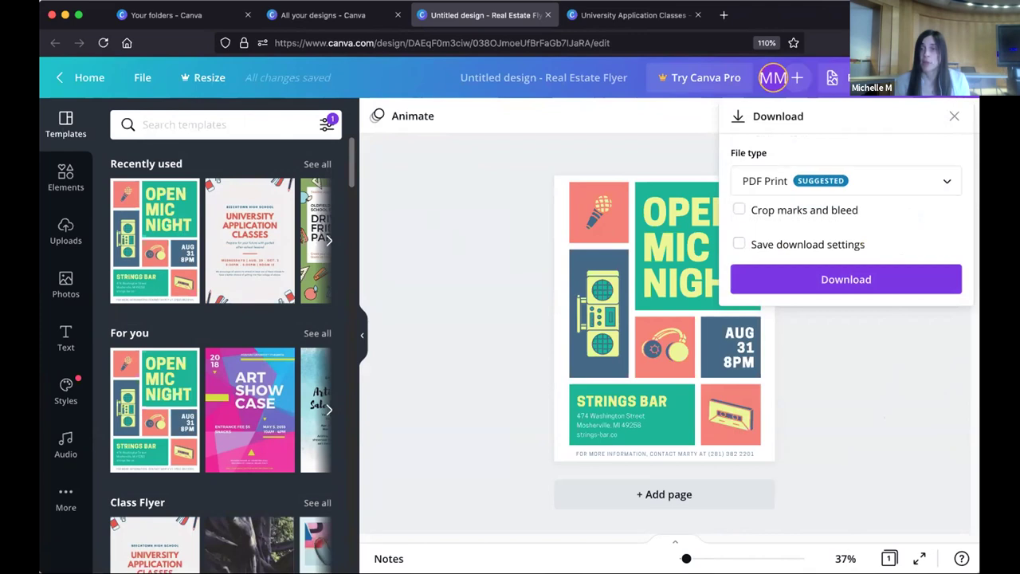
{"action": "key", "text": "Escape"}
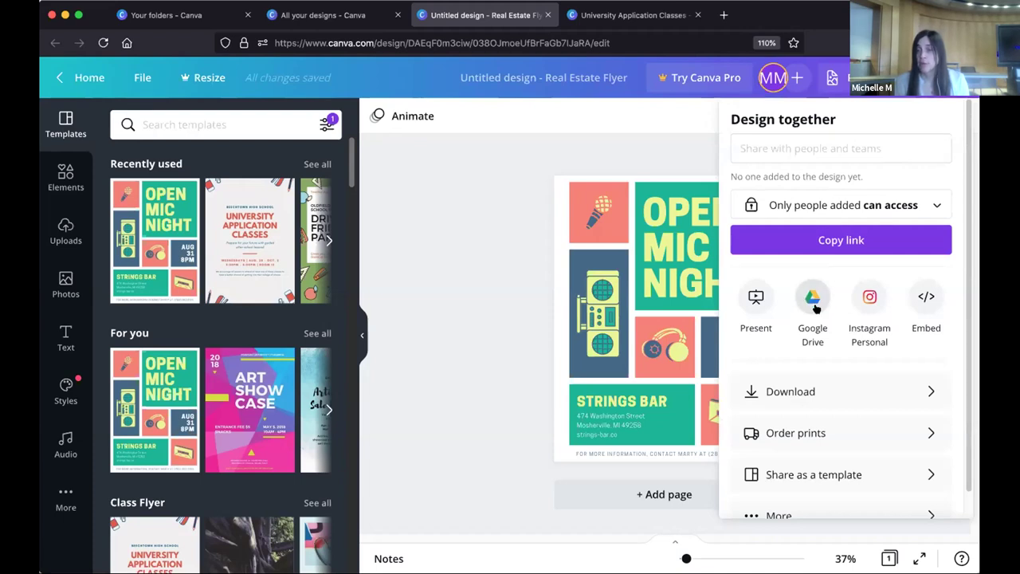
Step: Set the flyer's link access to "Anyone with the link can view" and copy the link
{"action": "scroll", "coordinate": [861, 377], "scroll_direction": "down", "scroll_amount": 1}
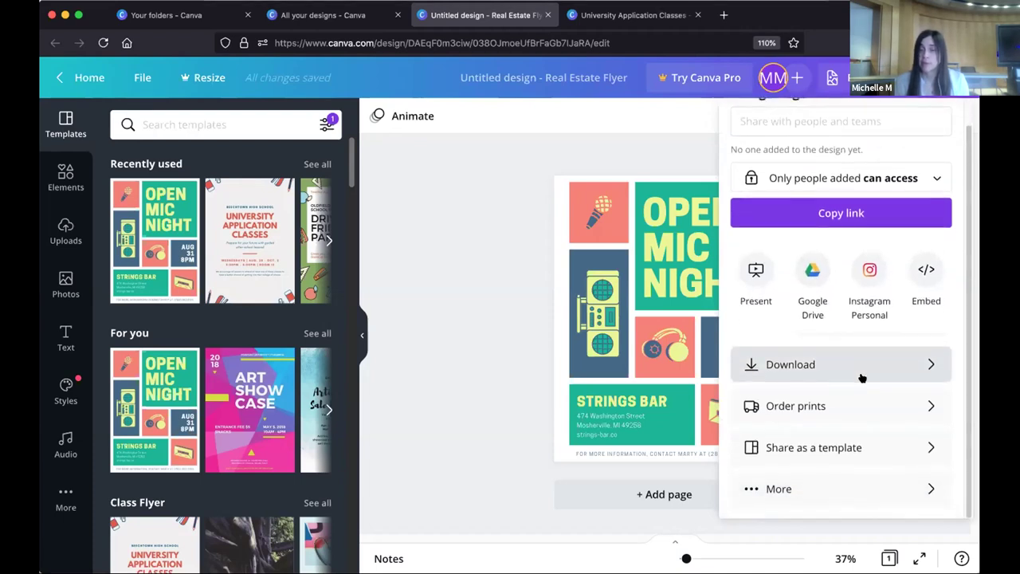
{"action": "scroll", "coordinate": [862, 377], "scroll_direction": "up", "scroll_amount": 1}
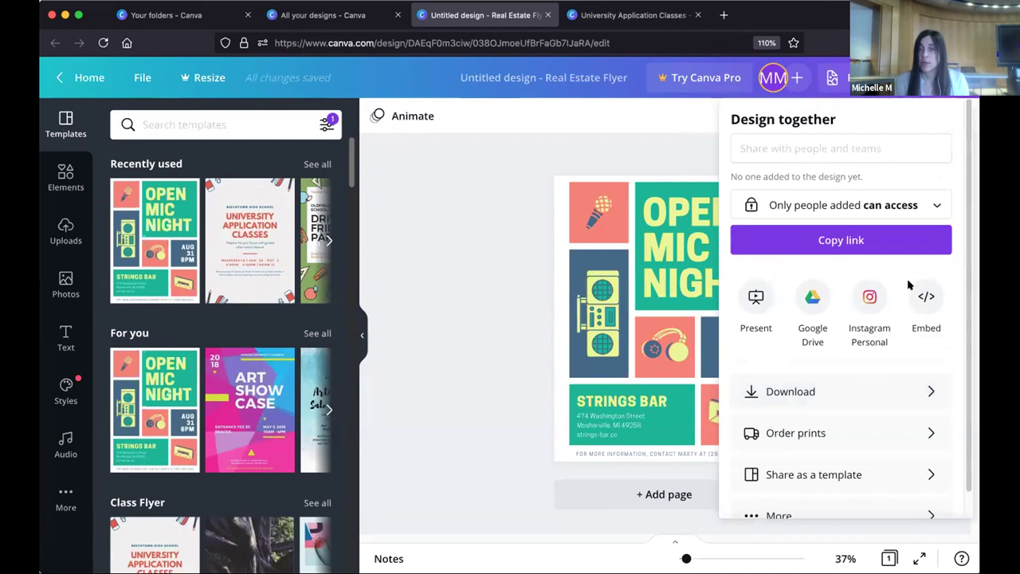
{"action": "left_click", "coordinate": [927, 209]}
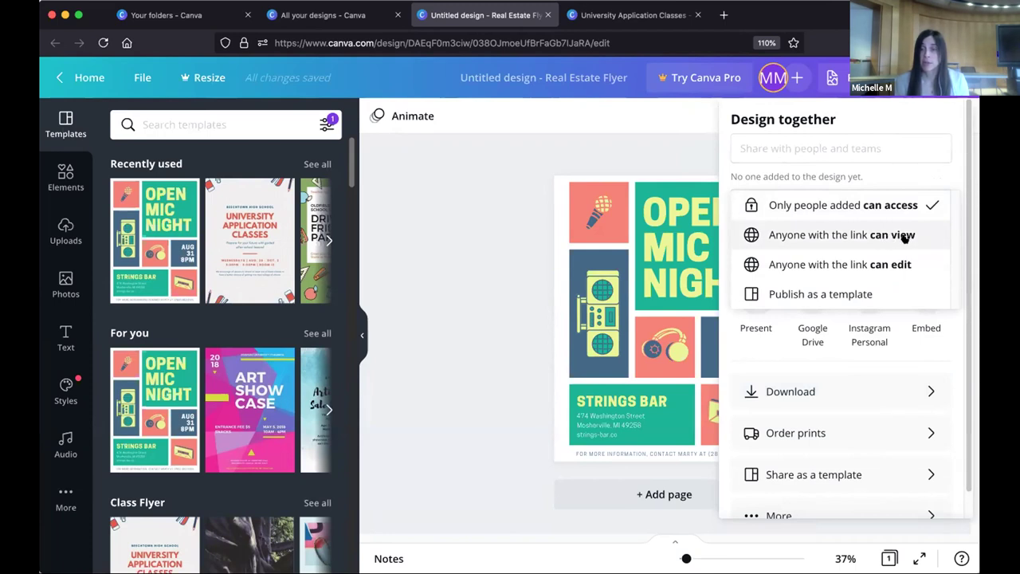
{"action": "left_click", "coordinate": [859, 232]}
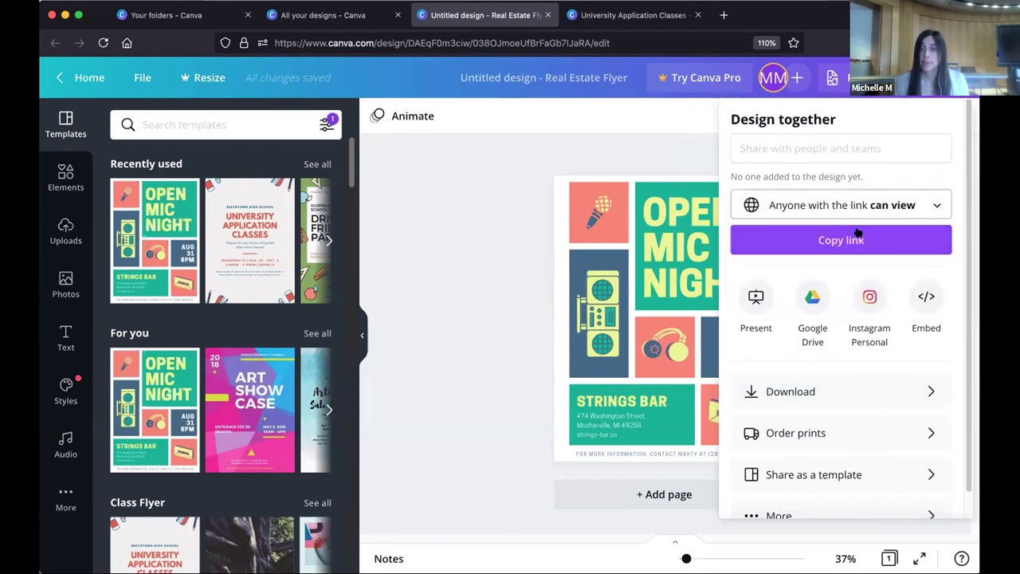
{"action": "left_click", "coordinate": [858, 239]}
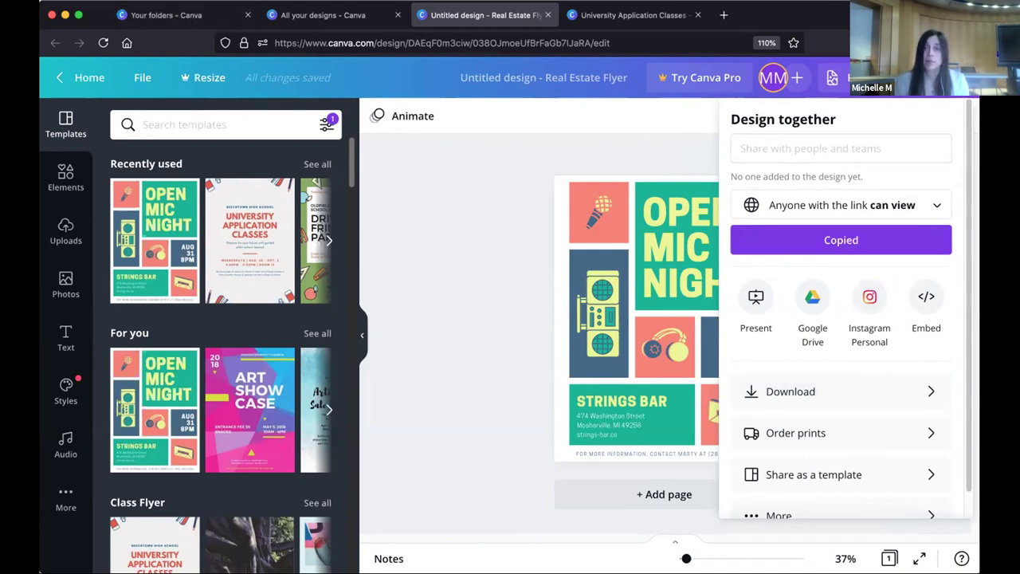
Step: Open the copied view-only link in a new browser tab to see the shared flyer
{"action": "key", "text": "ctrl+t"}
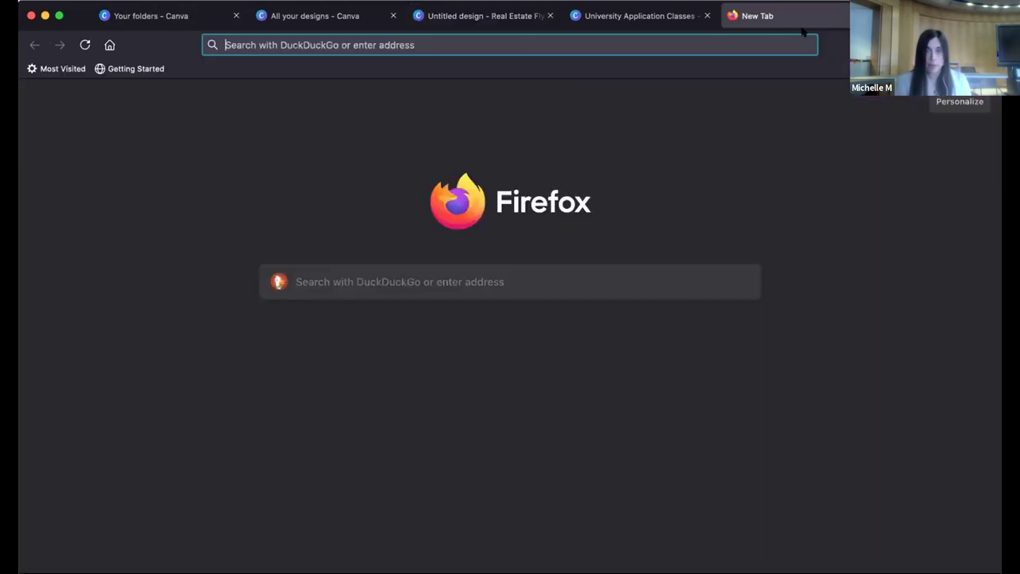
{"action": "left_click", "coordinate": [481, 45]}
{"action": "key", "text": "super+v"}
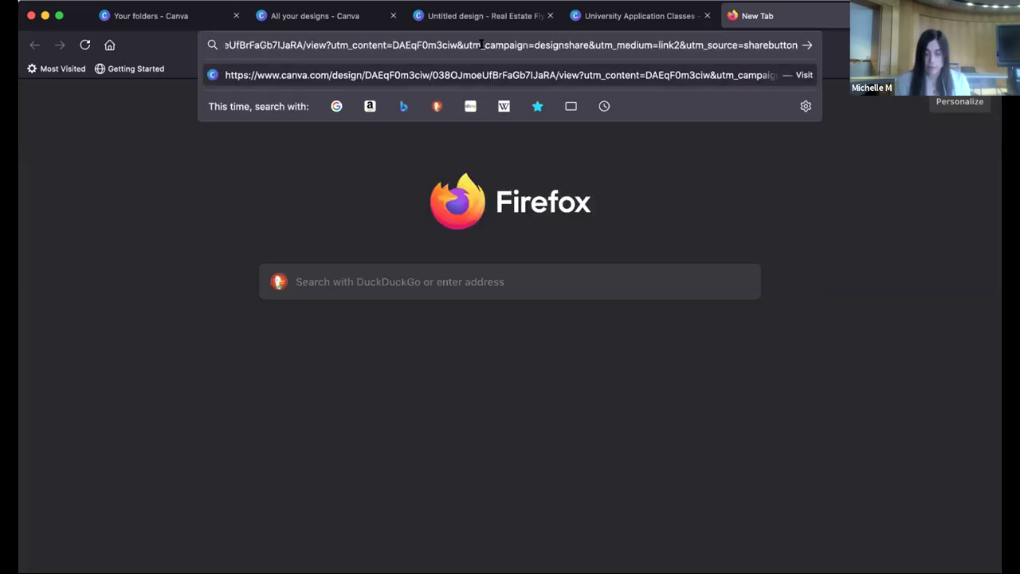
{"action": "key", "text": "Return"}
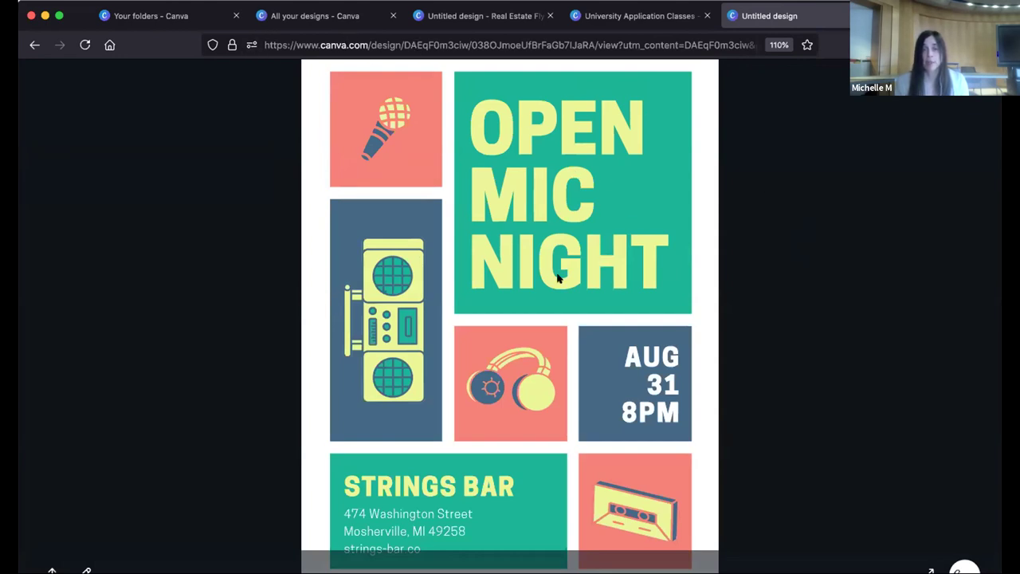
Step: Return to the flyer's sharing options, set link access to "Anyone with the link can edit", and copy the link
{"action": "left_click", "coordinate": [650, 16]}
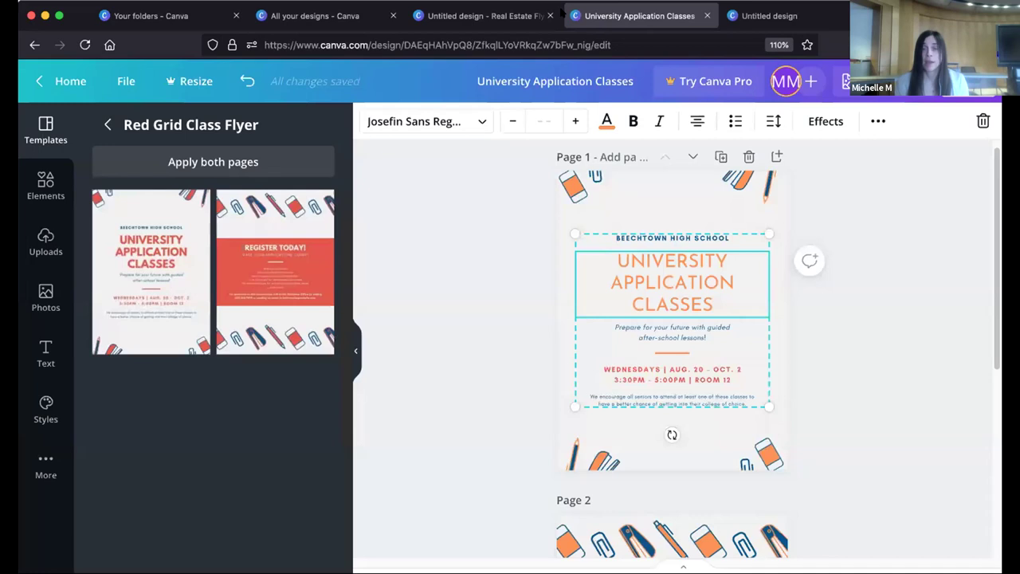
{"action": "left_click", "coordinate": [502, 15]}
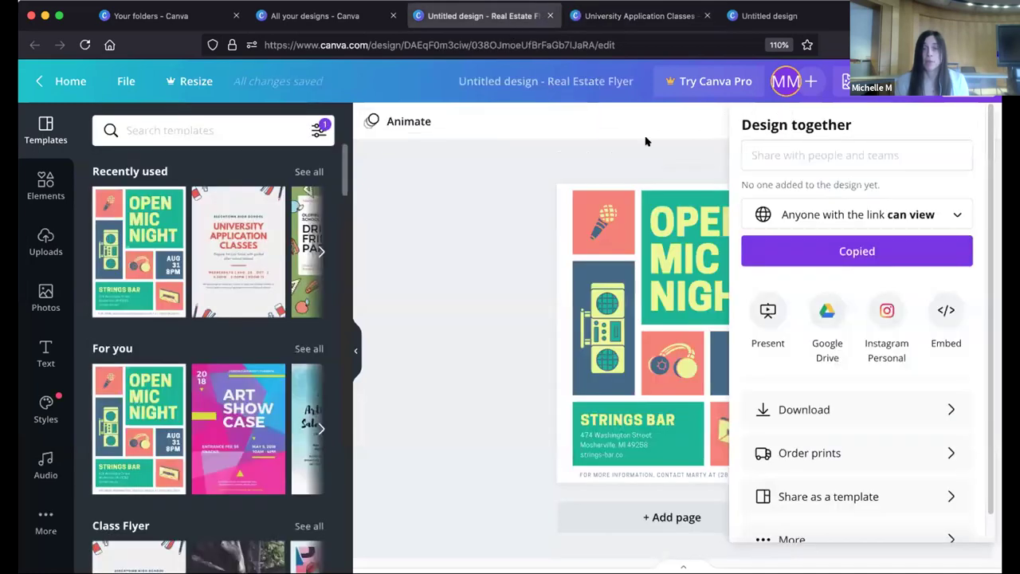
{"action": "left_click", "coordinate": [932, 215]}
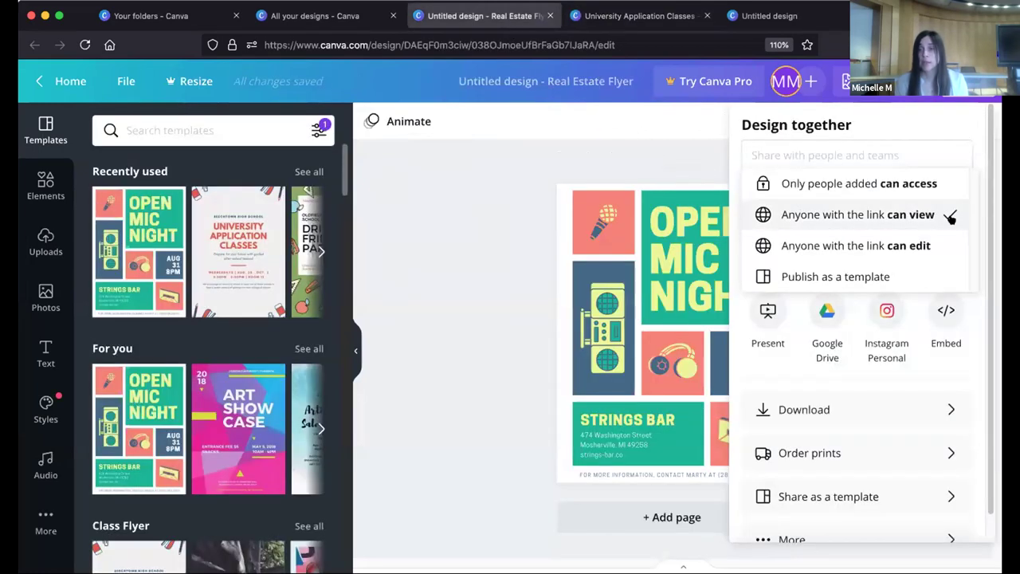
{"action": "left_click", "coordinate": [934, 237]}
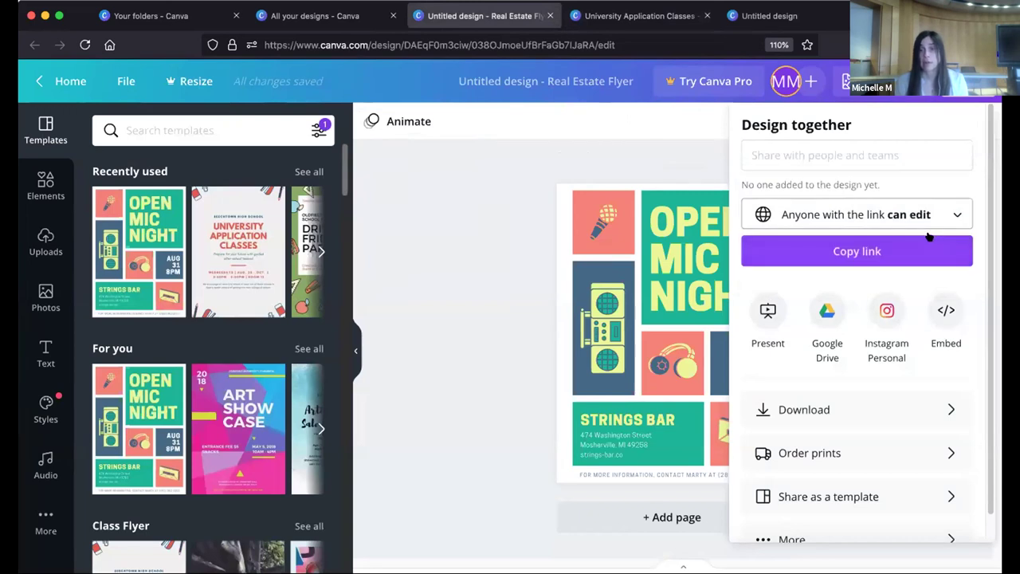
{"action": "left_click", "coordinate": [856, 251]}
Step: Open the copied editing link in a new browser tab
{"action": "key", "text": "super+t"}
{"action": "key", "text": "super+v"}
{"action": "key", "text": "Return"}
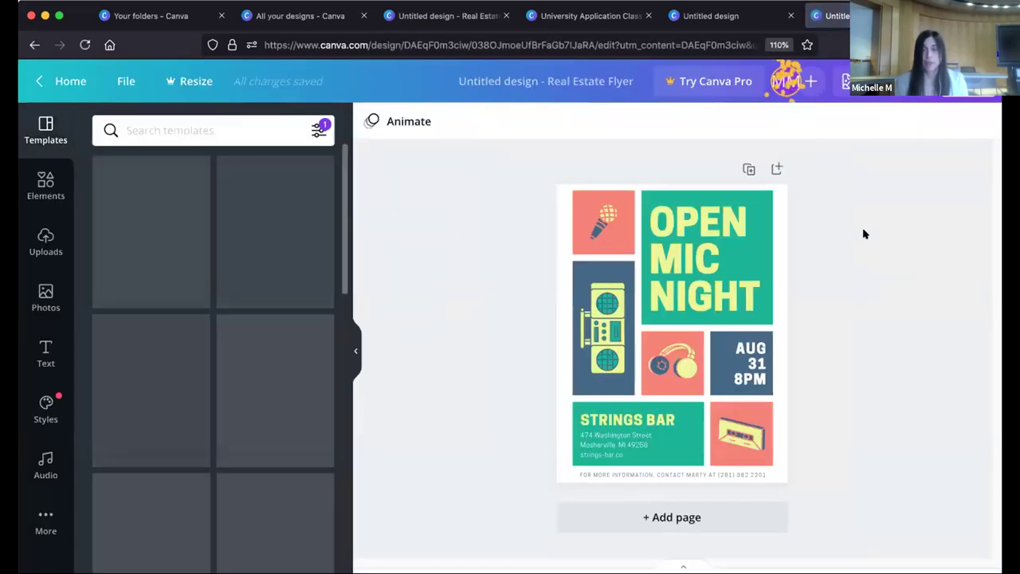
Step: In the shared flyer, move the title up and left, the boombox toward the headphones, and the date text upward
{"action": "left_click", "coordinate": [740, 235]}
{"action": "left_click_drag", "start_coordinate": [740, 235], "coordinate": [606, 263]}
{"action": "left_click", "coordinate": [606, 327]}
{"action": "left_click_drag", "start_coordinate": [606, 327], "coordinate": [641, 335]}
{"action": "left_click_drag", "start_coordinate": [748, 363], "coordinate": [730, 319]}
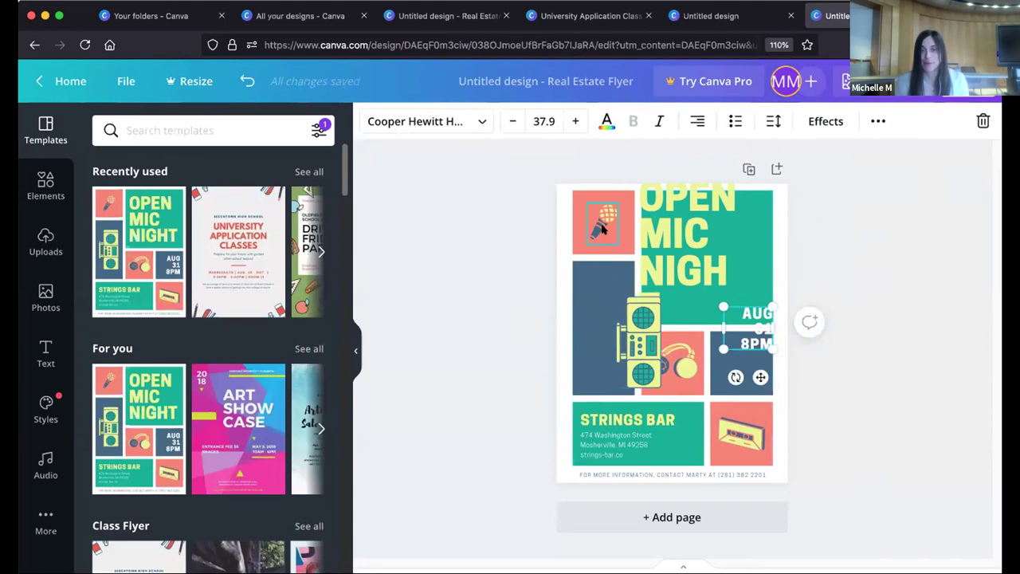
Step: In the shared flyer, shift the microphone downward and move the STRINGS BAR heading, the cassette and the address text upward
{"action": "left_click_drag", "start_coordinate": [602, 221], "coordinate": [612, 257]}
{"action": "left_click", "coordinate": [673, 363]}
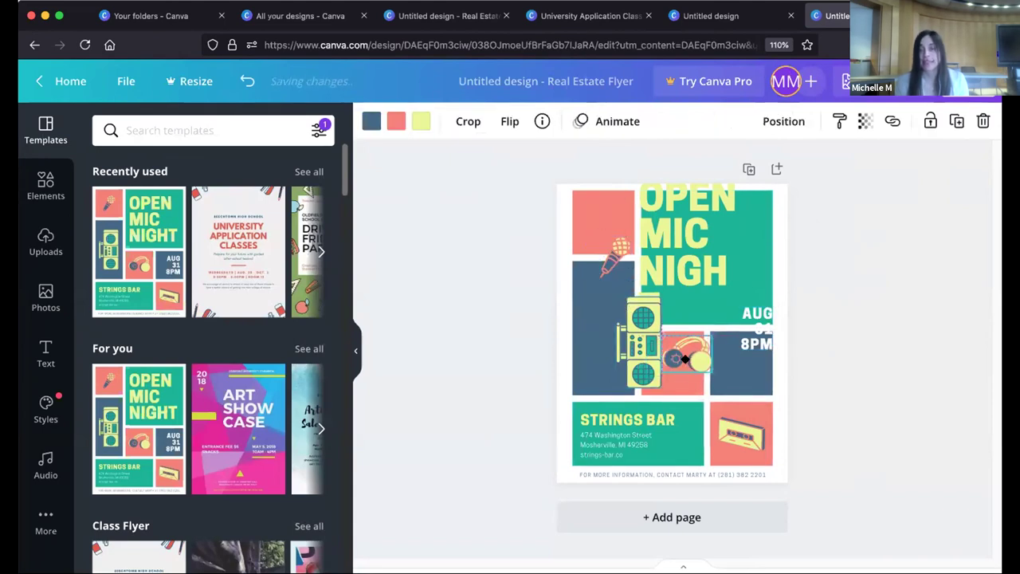
{"action": "left_click", "coordinate": [638, 421]}
{"action": "left_click_drag", "start_coordinate": [637, 421], "coordinate": [615, 394]}
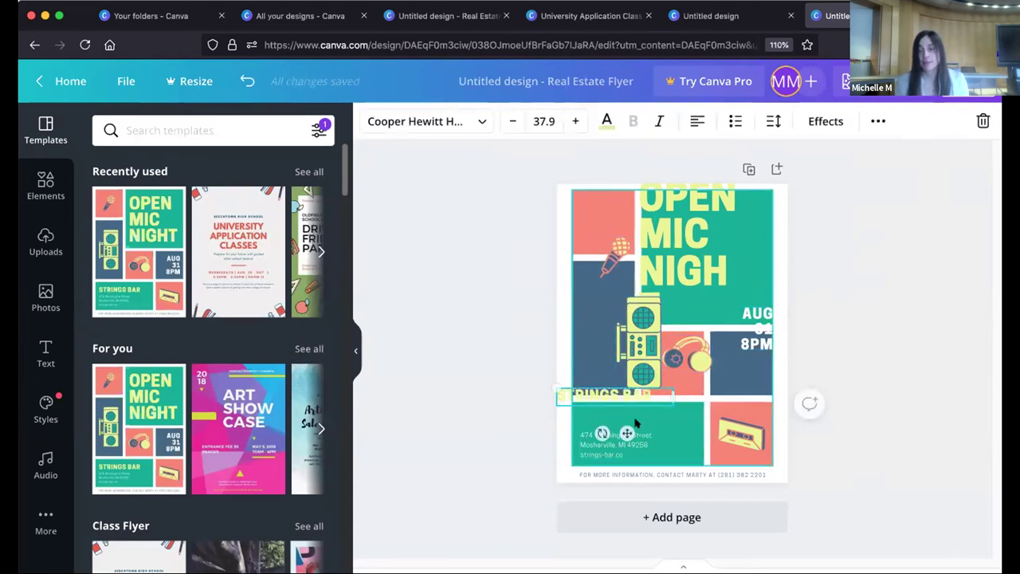
{"action": "left_click", "coordinate": [741, 430]}
{"action": "left_click_drag", "start_coordinate": [741, 415], "coordinate": [735, 395]}
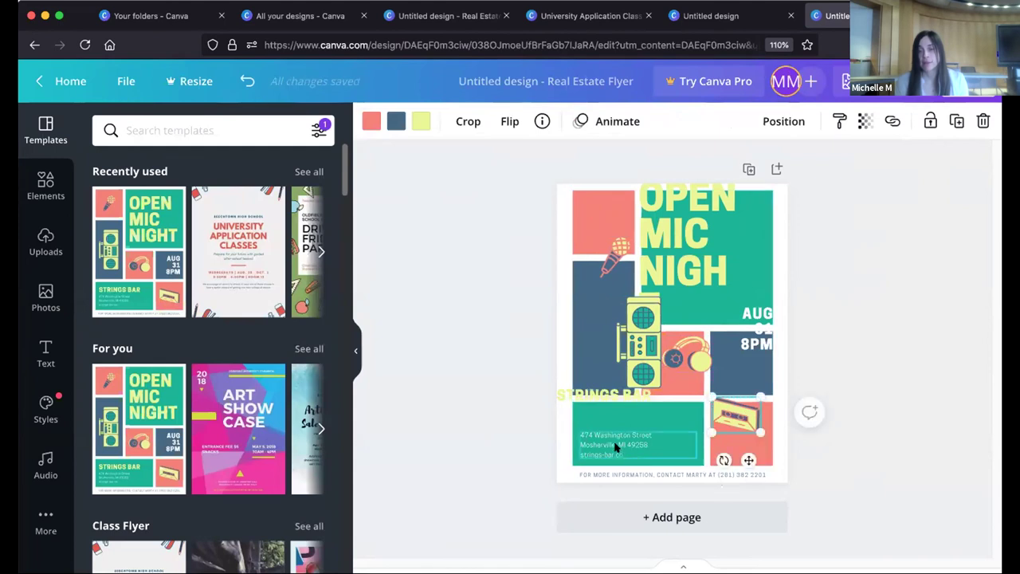
{"action": "left_click_drag", "start_coordinate": [615, 447], "coordinate": [615, 430]}
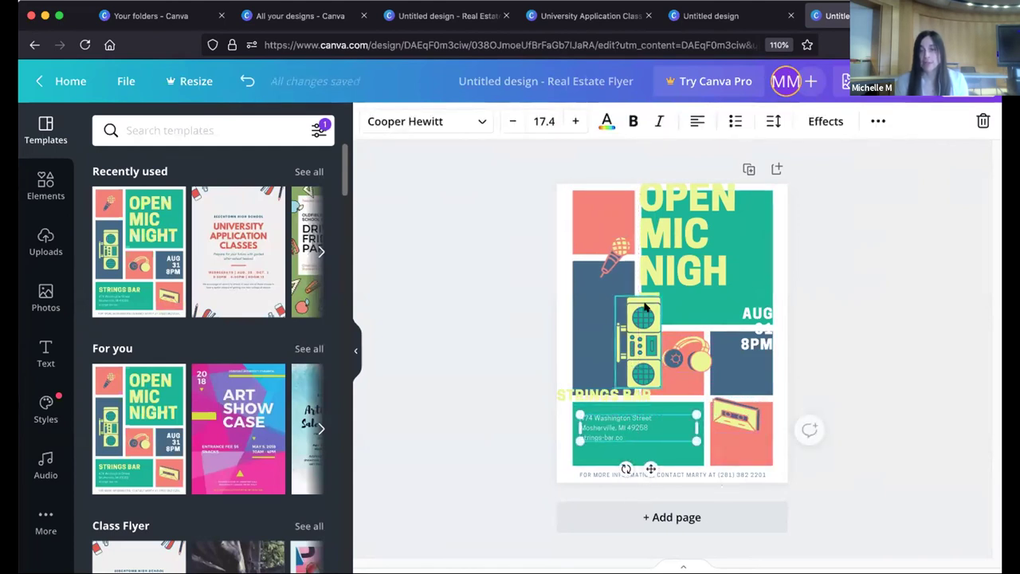
Step: Undo all the layout changes in the shared flyer, back to its original arrangement
{"action": "key", "text": "super+z"}
{"action": "key", "text": "super+z"}
{"action": "key", "text": "super+z"}
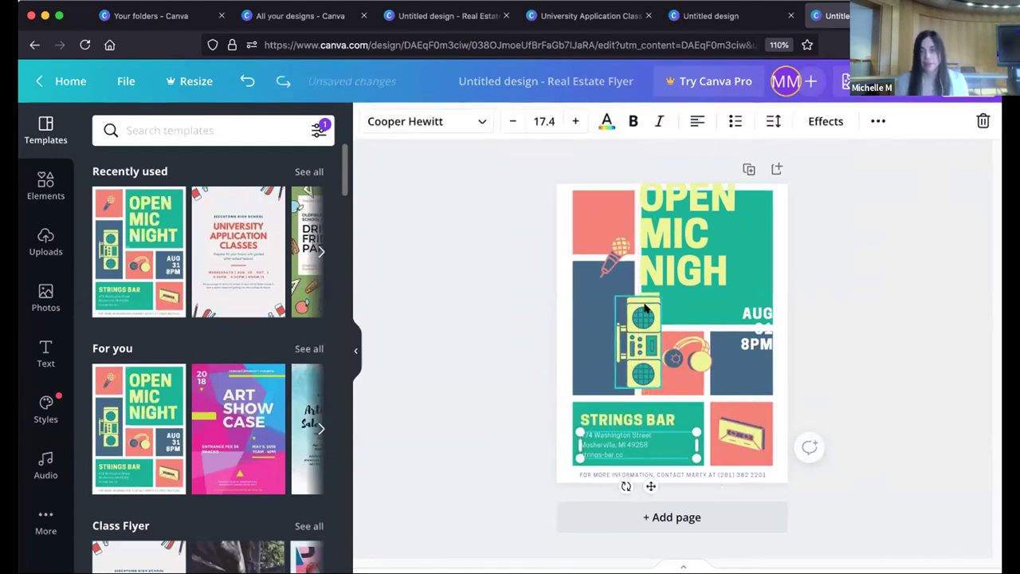
{"action": "key", "text": "super+z"}
{"action": "key", "text": "super+z"}
{"action": "key", "text": "super+z"}
{"action": "key", "text": "super+z"}
{"action": "key", "text": "super+z"}
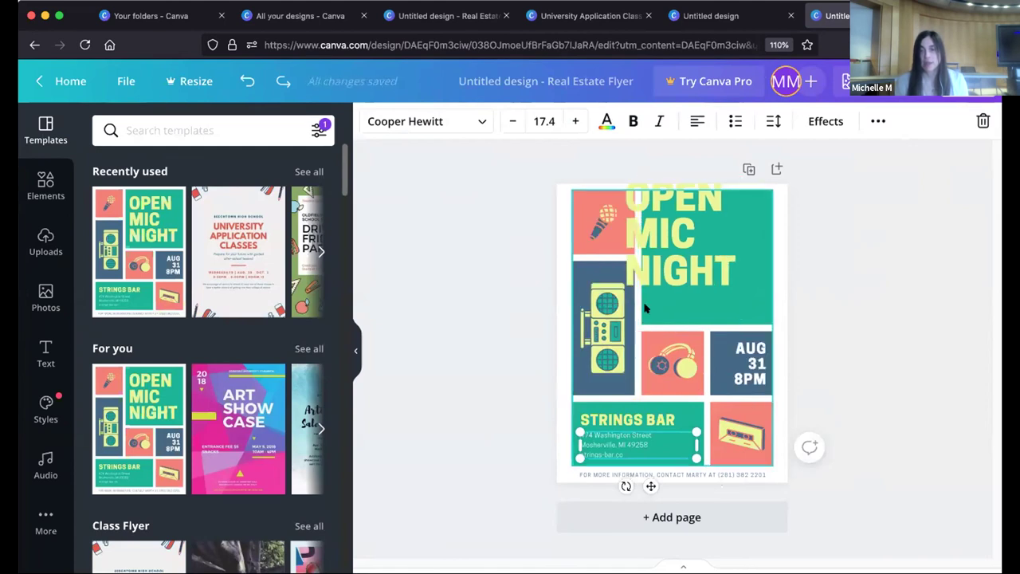
{"action": "key", "text": "super+z"}
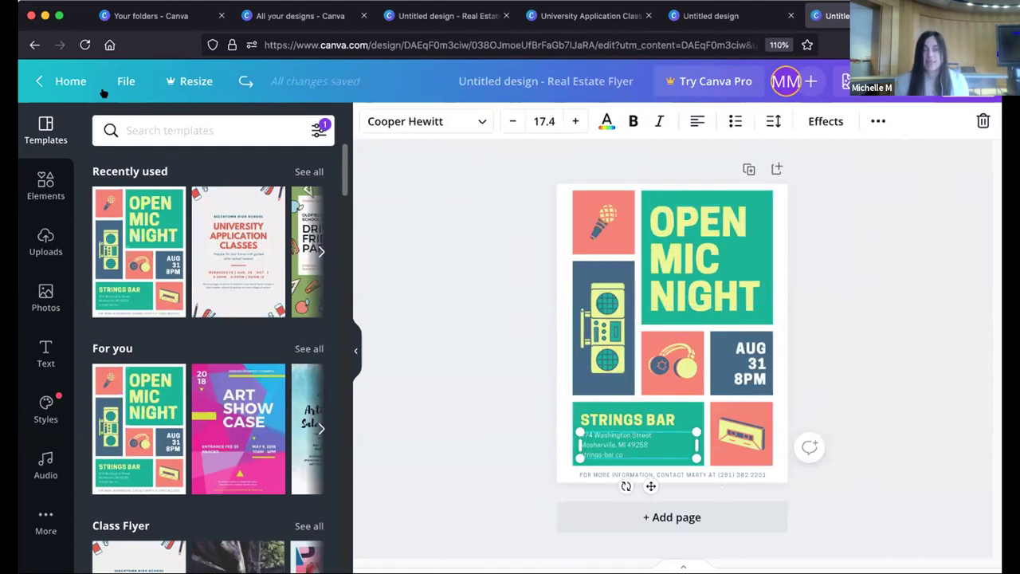
Step: Make a copy of the Open Mic Night flyer and delete the title text in the copy
{"action": "left_click", "coordinate": [125, 81]}
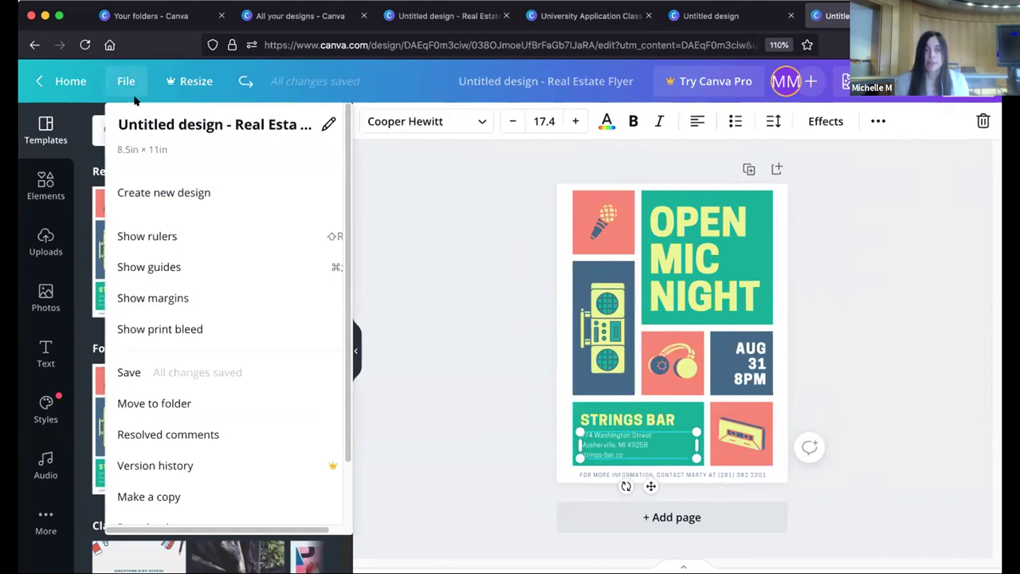
{"action": "left_click", "coordinate": [170, 498]}
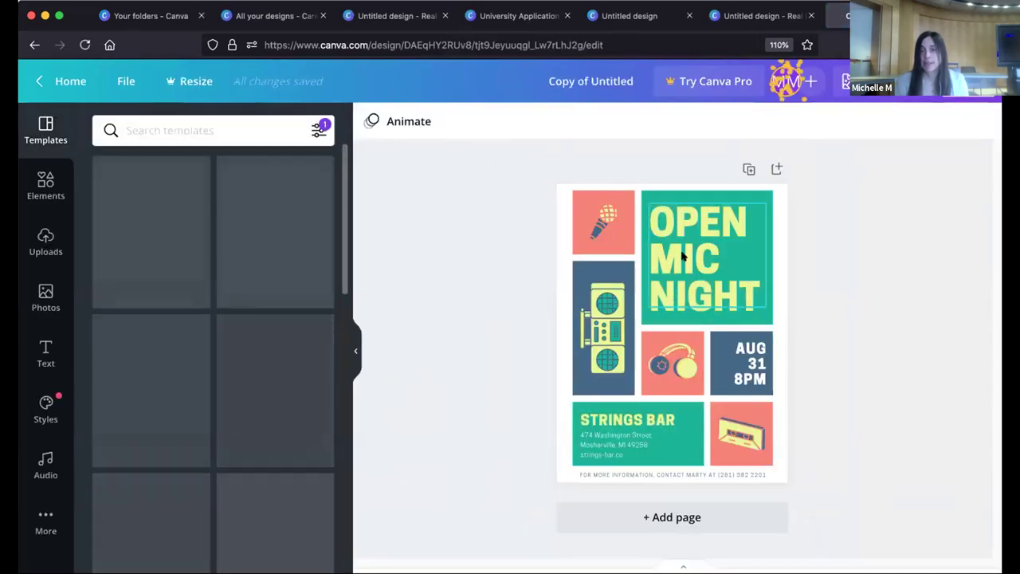
{"action": "left_click", "coordinate": [683, 240]}
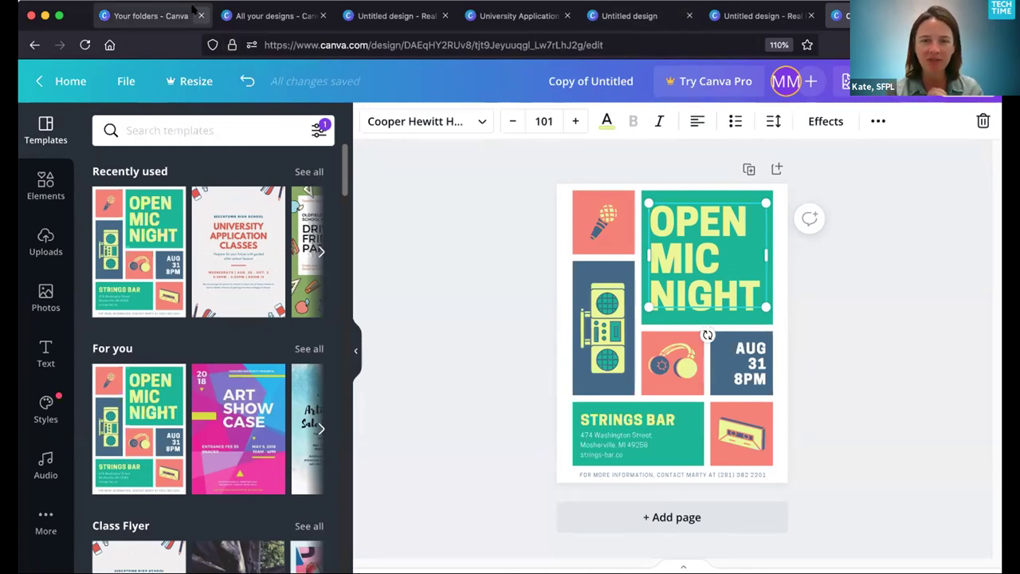
{"action": "left_click", "coordinate": [674, 220]}
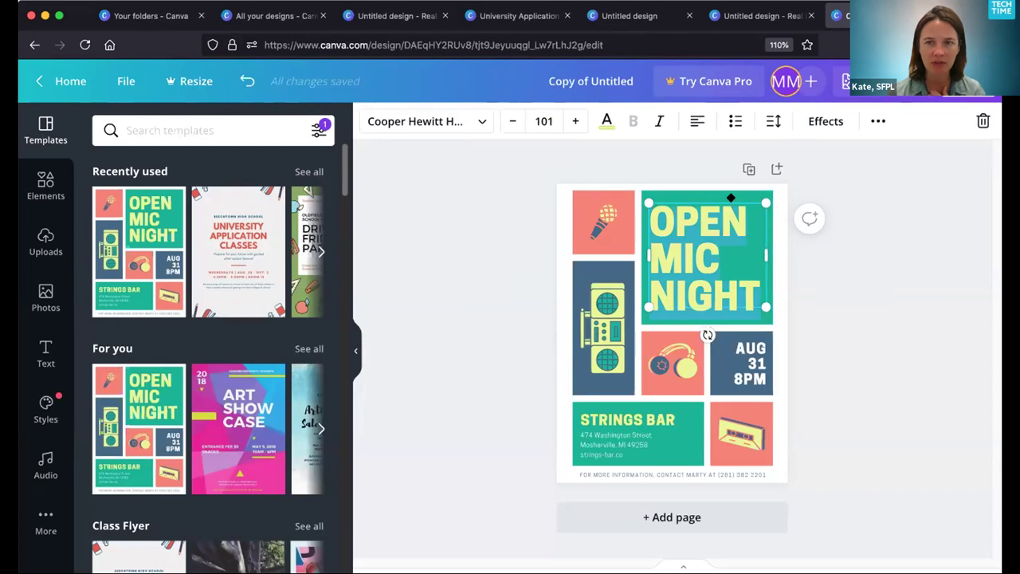
{"action": "key", "text": "BackSpace"}
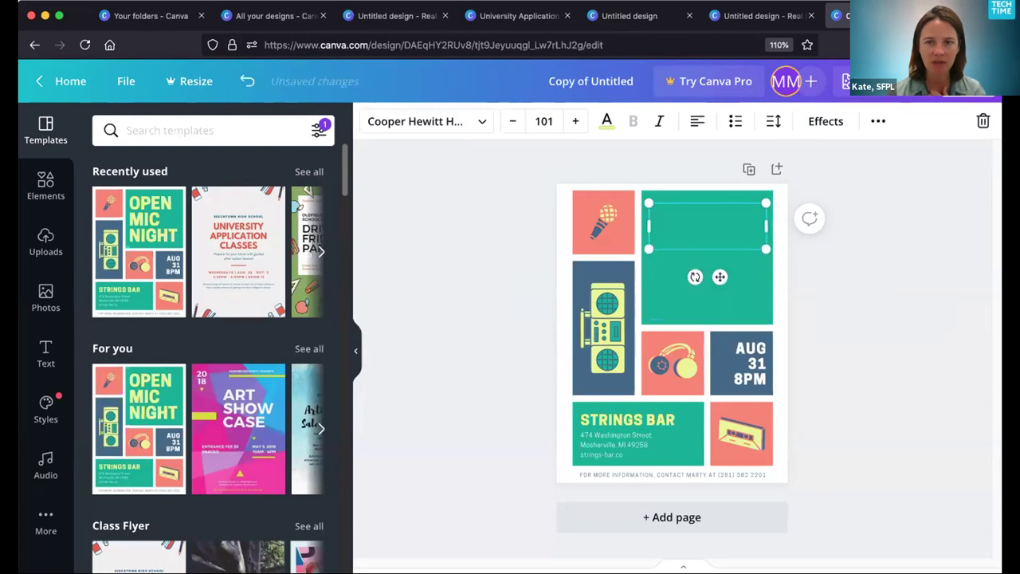
{"action": "left_click", "coordinate": [735, 253]}
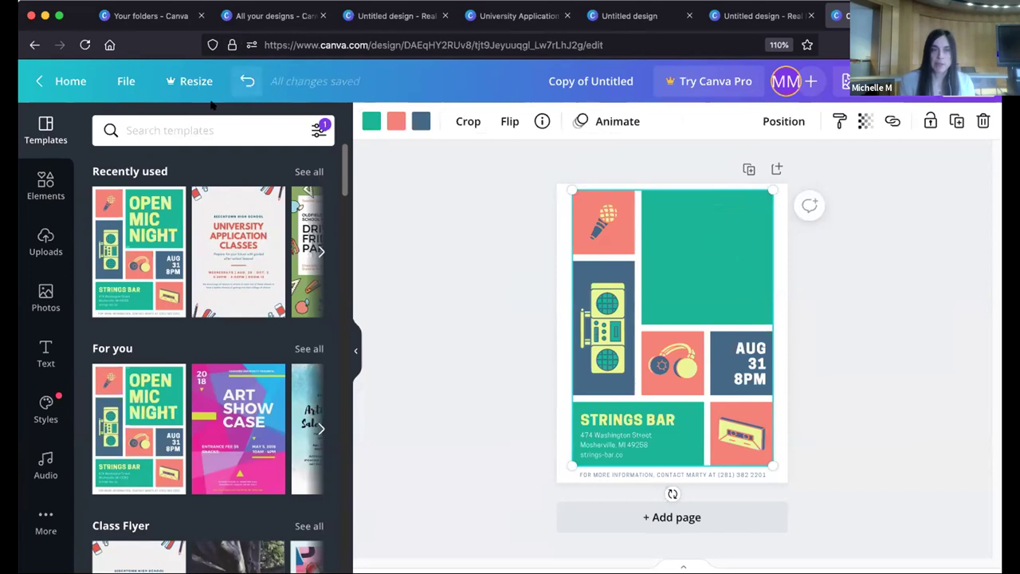
Step: Return to the emptied real estate flyer design and add a photo grid with one tall cell beside two stacked cells
{"action": "left_click", "coordinate": [71, 81]}
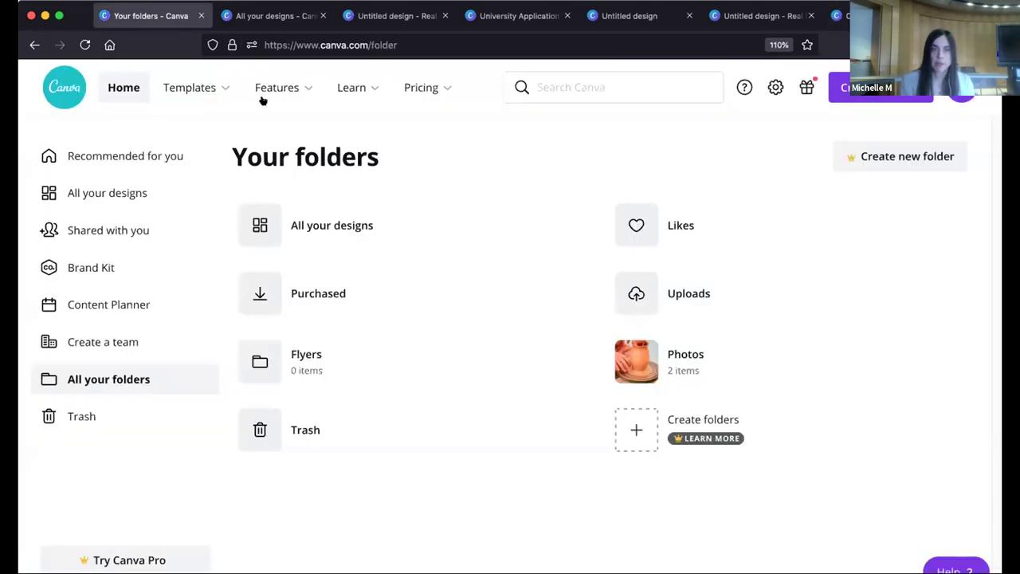
{"action": "left_click", "coordinate": [121, 88]}
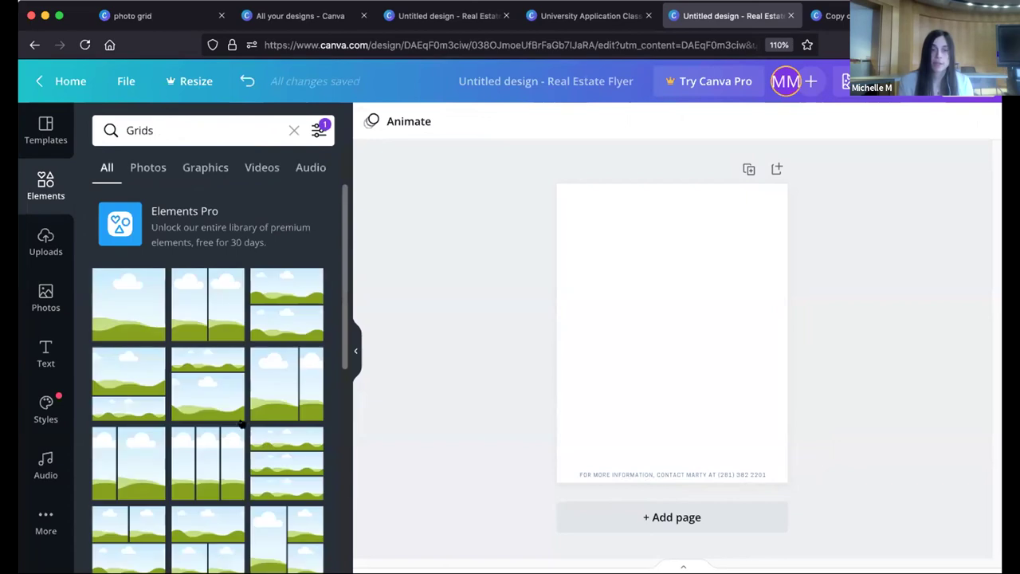
{"action": "scroll", "coordinate": [239, 421], "scroll_direction": "down", "scroll_amount": 5}
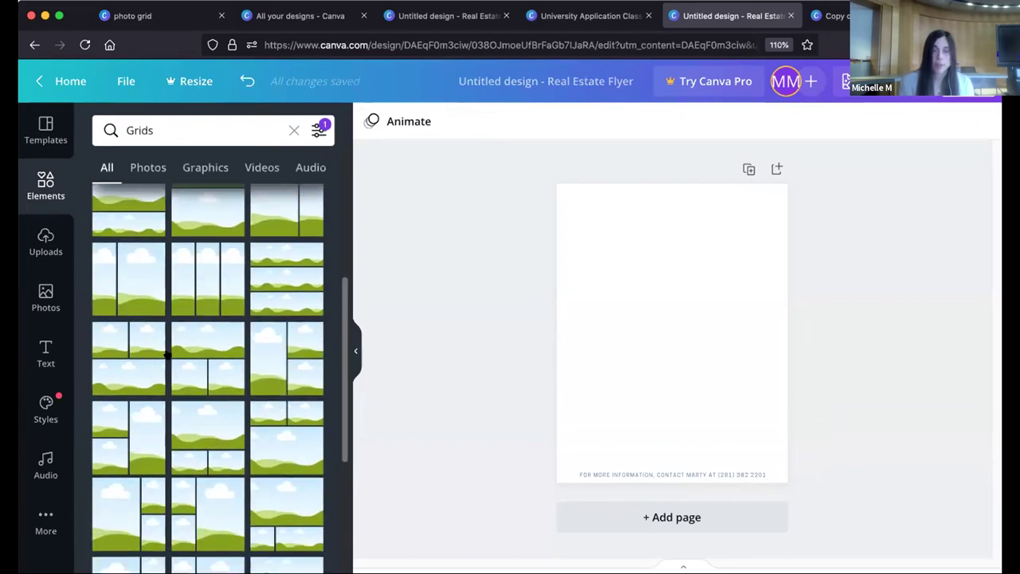
{"action": "left_click", "coordinate": [264, 353]}
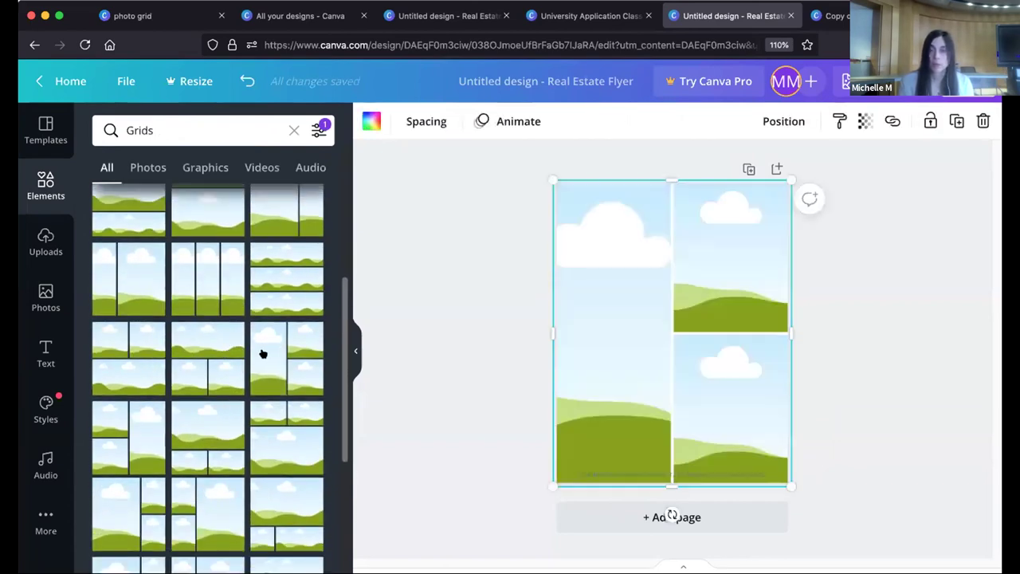
{"action": "left_click", "coordinate": [410, 373]}
{"action": "left_click", "coordinate": [569, 307]}
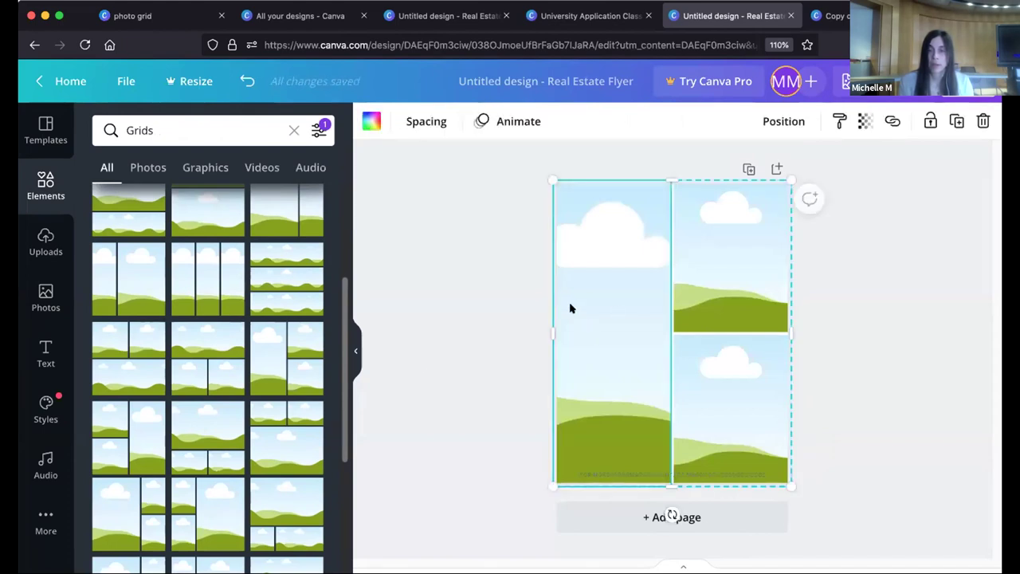
{"action": "right_click", "coordinate": [591, 240]}
{"action": "left_click", "coordinate": [457, 241]}
{"action": "left_click", "coordinate": [601, 250]}
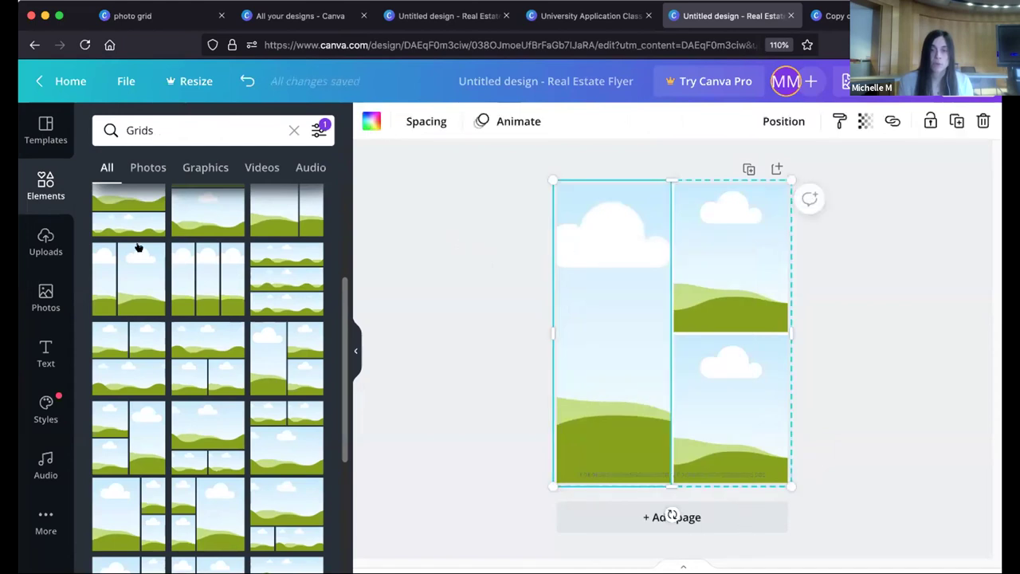
Step: Fill the grid with uploaded photos: the pottery in the tall cell, the dog in the upper cell and the purple-background photo in the lower cell
{"action": "left_click", "coordinate": [142, 168]}
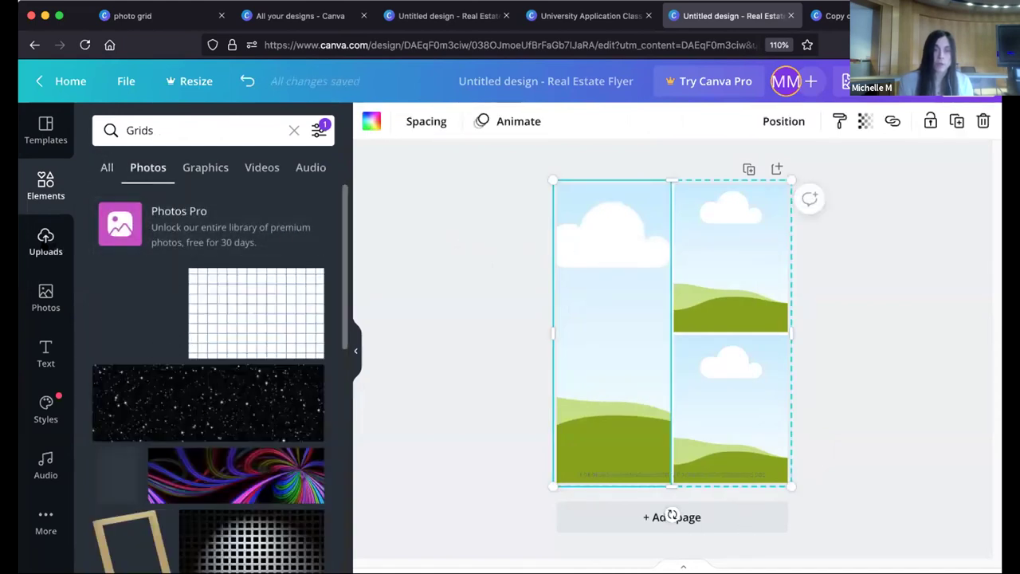
{"action": "left_click", "coordinate": [45, 240]}
{"action": "left_click_drag", "start_coordinate": [195, 420], "coordinate": [609, 319]}
{"action": "left_click_drag", "start_coordinate": [286, 315], "coordinate": [731, 255]}
{"action": "left_click_drag", "start_coordinate": [127, 415], "coordinate": [709, 393]}
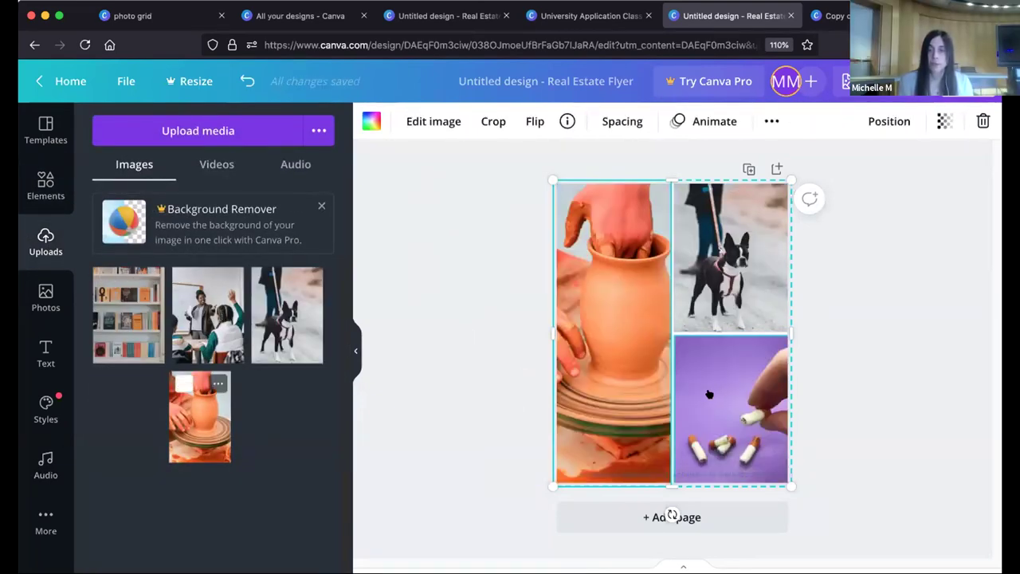
{"action": "left_click", "coordinate": [812, 303]}
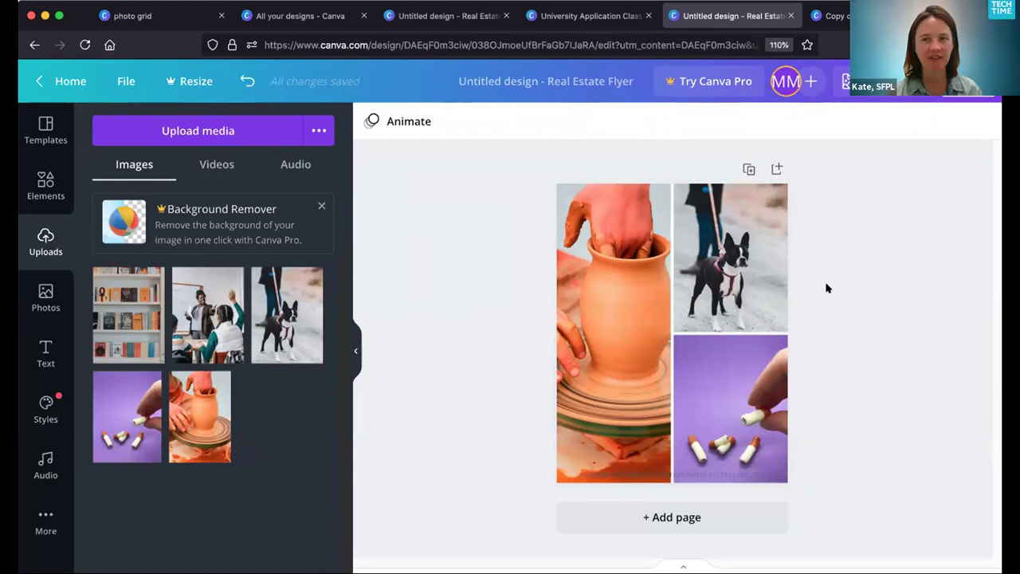
Step: Reposition the pottery photo within the grid's tall cell by shifting it to the left
{"action": "left_click", "coordinate": [606, 274]}
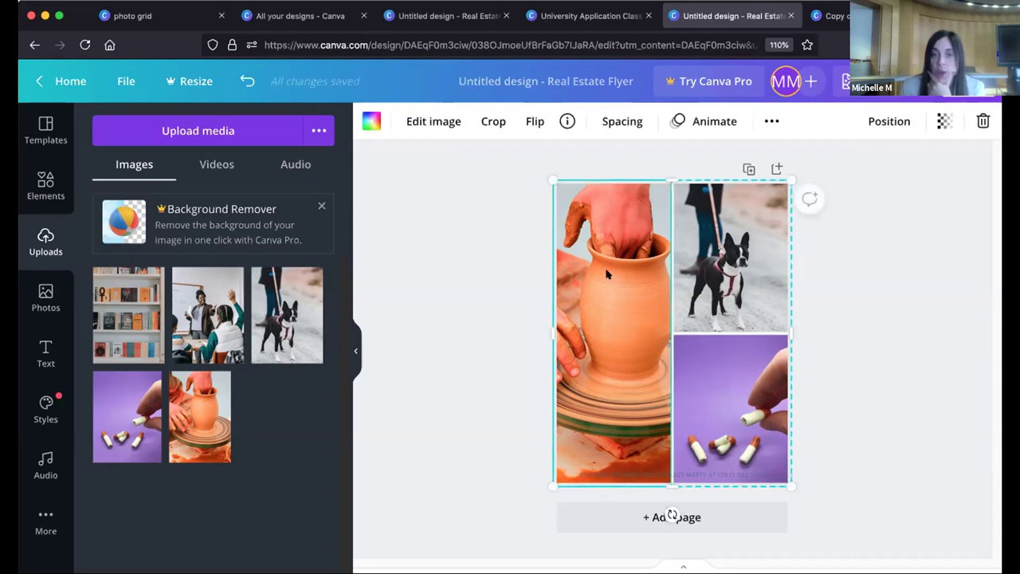
{"action": "double_click", "coordinate": [606, 273]}
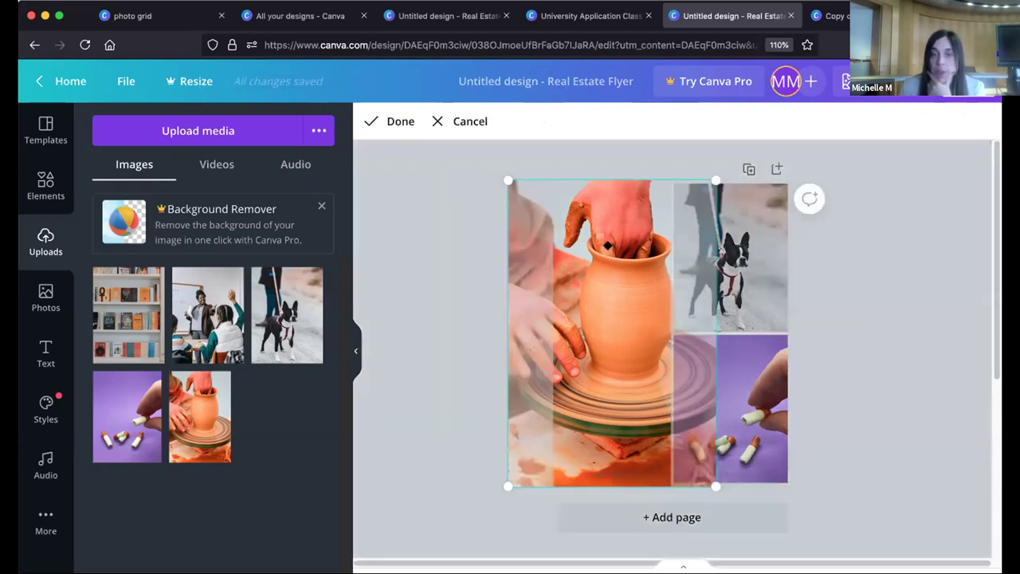
{"action": "left_click", "coordinate": [830, 258]}
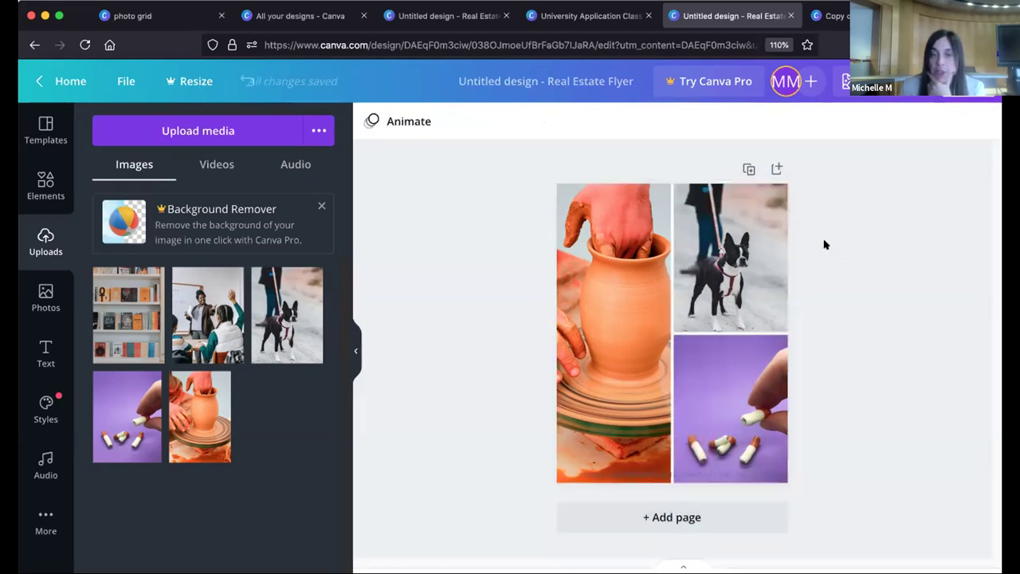
{"action": "left_click", "coordinate": [603, 252]}
{"action": "double_click", "coordinate": [603, 252]}
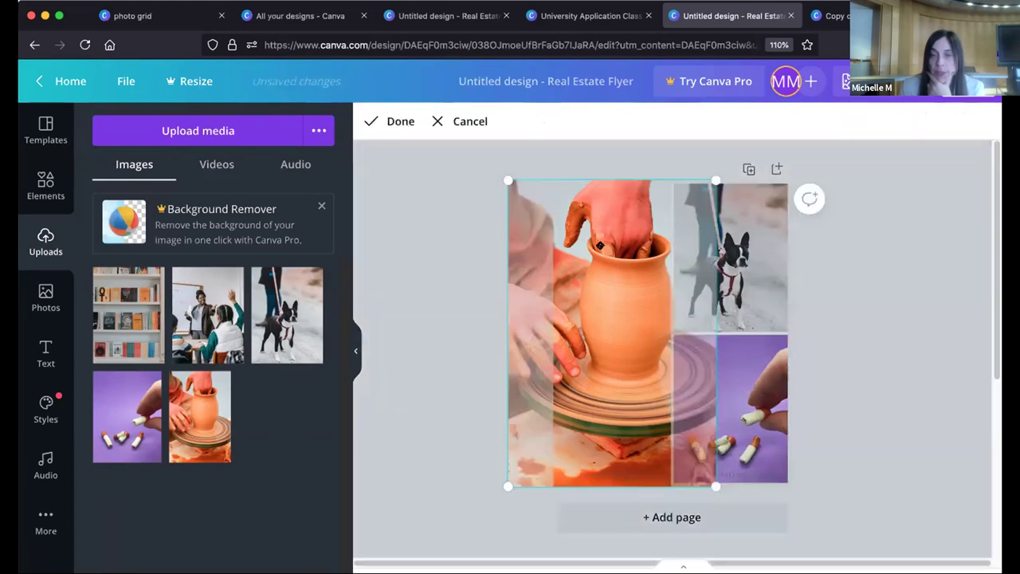
{"action": "left_click_drag", "start_coordinate": [588, 230], "coordinate": [542, 204]}
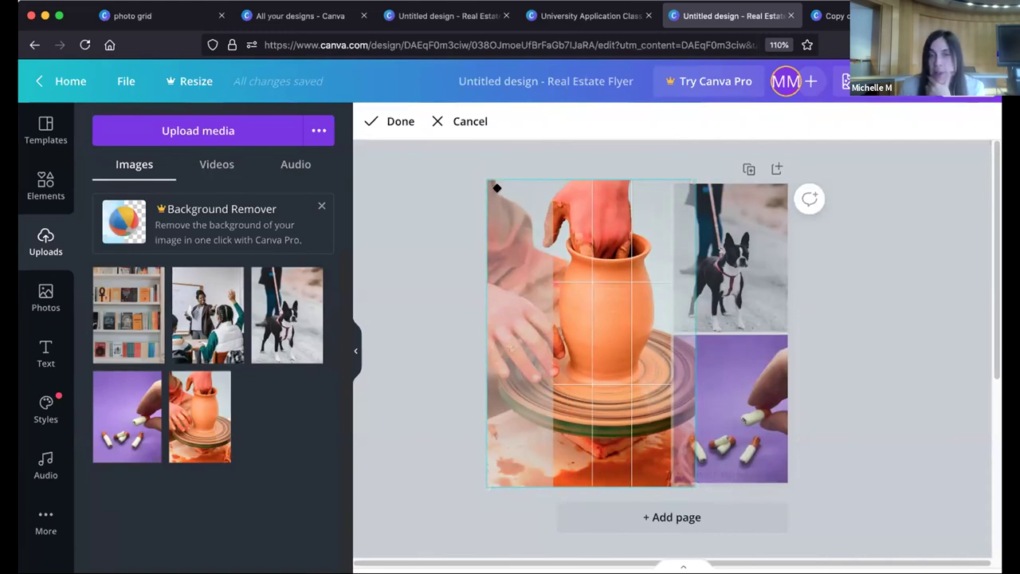
{"action": "left_click_drag", "start_coordinate": [503, 189], "coordinate": [594, 285]}
{"action": "key", "text": "Return"}
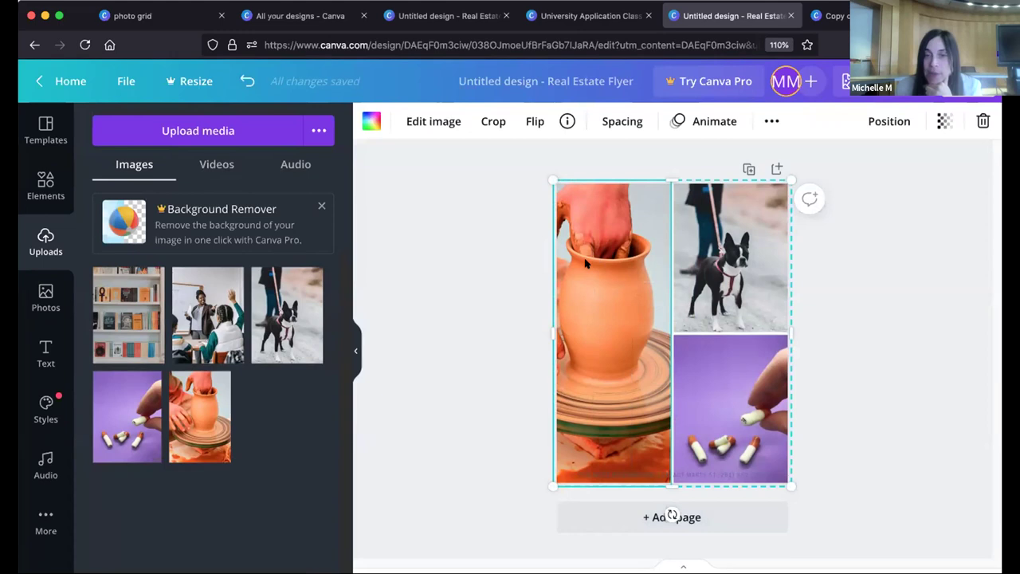
Step: Detach the pottery photo from the grid's tall cell and place it back into the same cell
{"action": "right_click", "coordinate": [586, 263]}
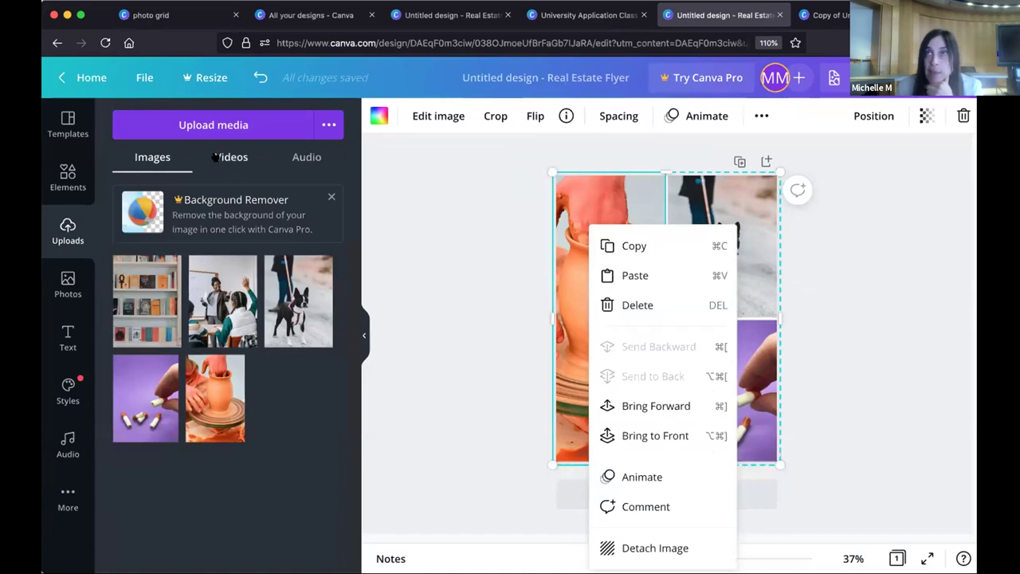
{"action": "left_click", "coordinate": [487, 324]}
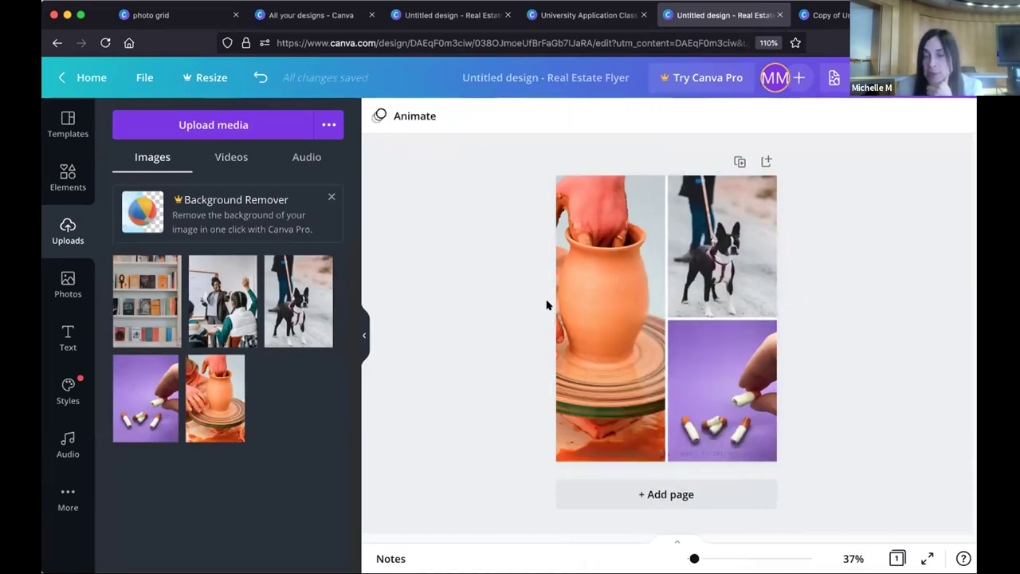
{"action": "left_click", "coordinate": [591, 285]}
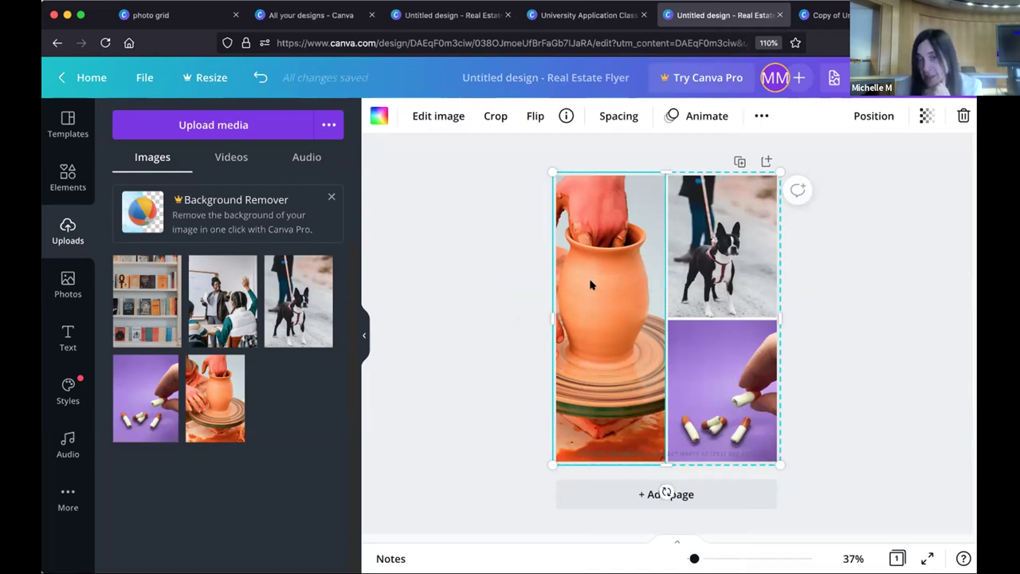
{"action": "right_click", "coordinate": [591, 285]}
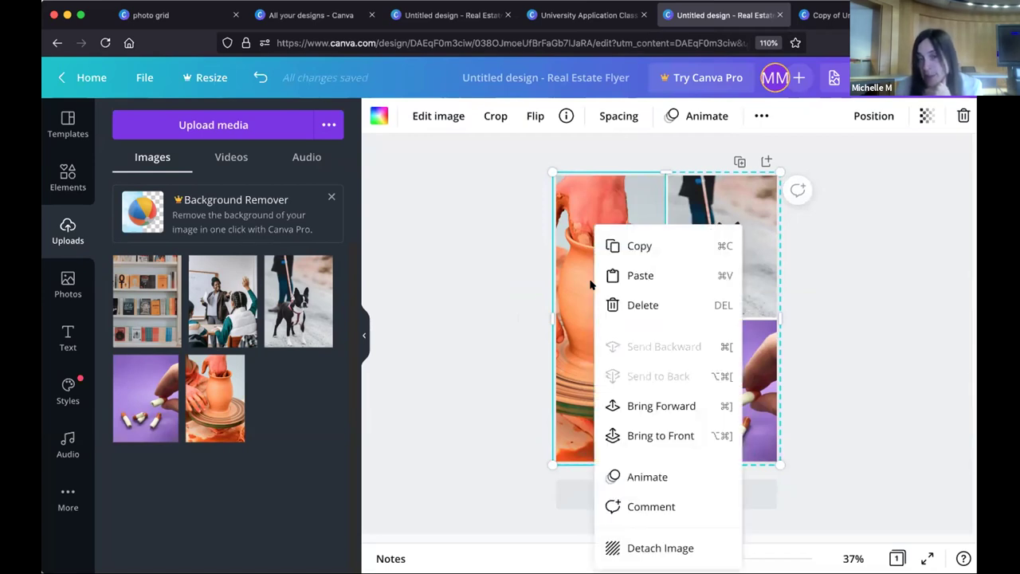
{"action": "left_click", "coordinate": [661, 548]}
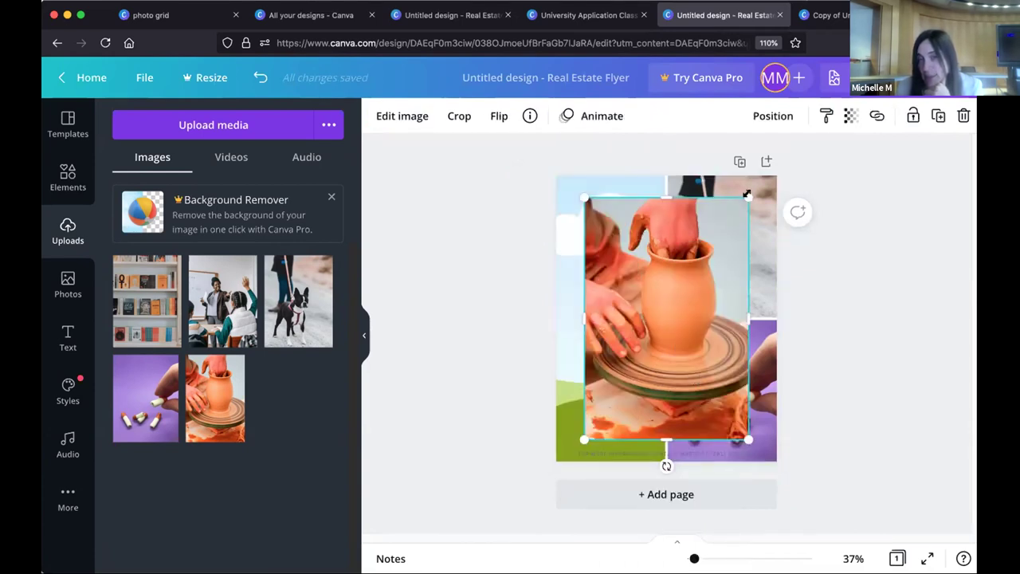
{"action": "left_click_drag", "start_coordinate": [710, 213], "coordinate": [620, 255]}
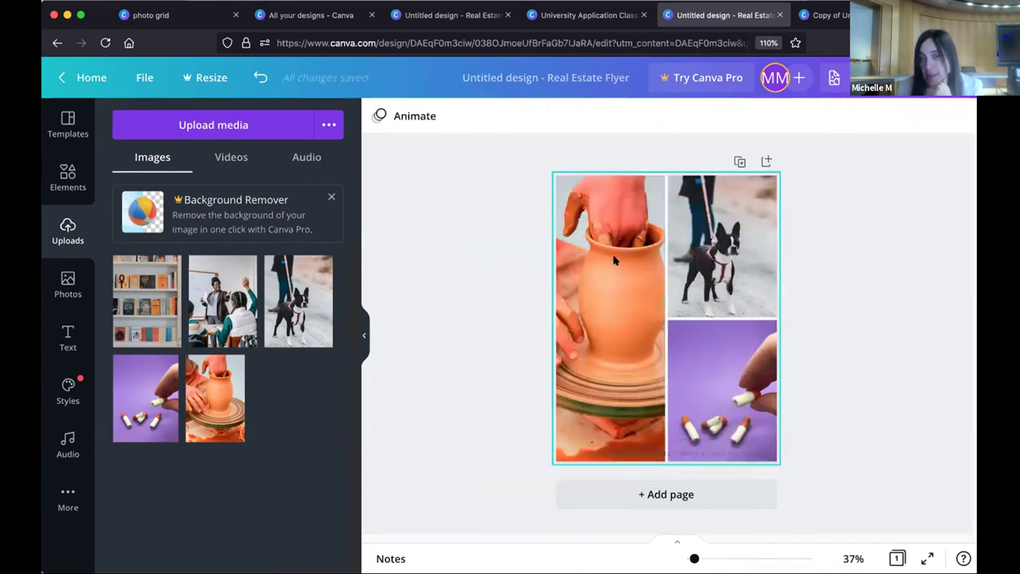
{"action": "right_click", "coordinate": [623, 255]}
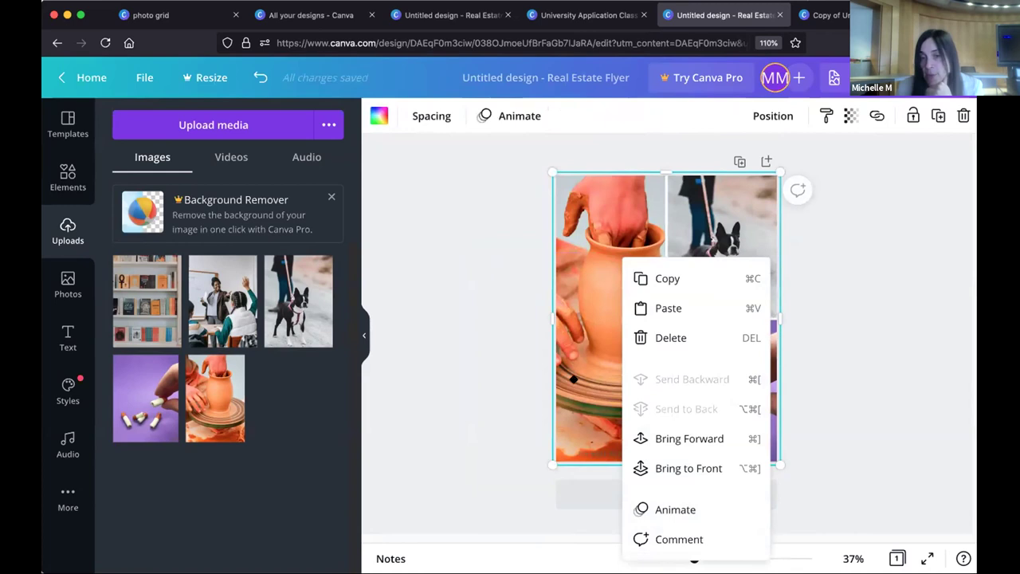
Step: Detach the pottery photo from the grid's tall cell and drop it into the lower small cell in place of the purple photo
{"action": "left_click", "coordinate": [575, 379]}
{"action": "double_click", "coordinate": [581, 374]}
{"action": "right_click", "coordinate": [582, 375]}
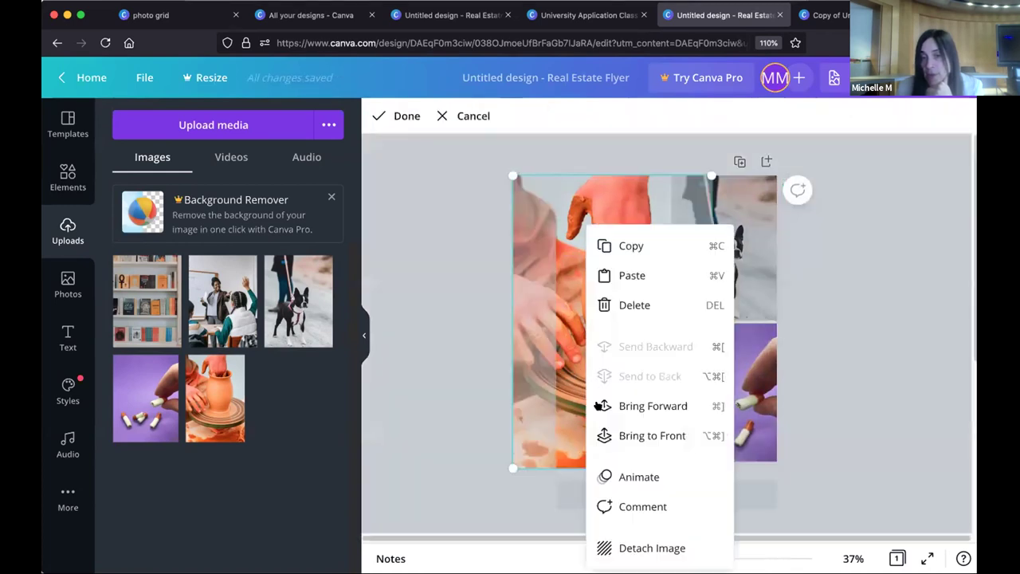
{"action": "left_click", "coordinate": [661, 548]}
{"action": "left_click_drag", "start_coordinate": [741, 198], "coordinate": [674, 296]}
{"action": "left_click_drag", "start_coordinate": [654, 350], "coordinate": [739, 338]}
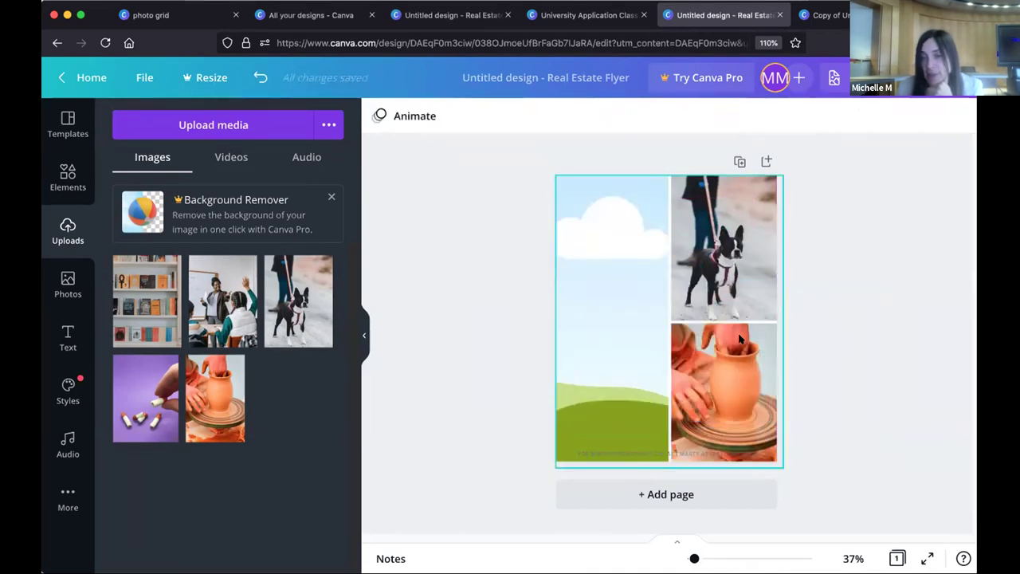
Step: Delete the photo grid and add a portrait torn-edge frame in the upper-left part of the page
{"action": "left_click", "coordinate": [633, 285]}
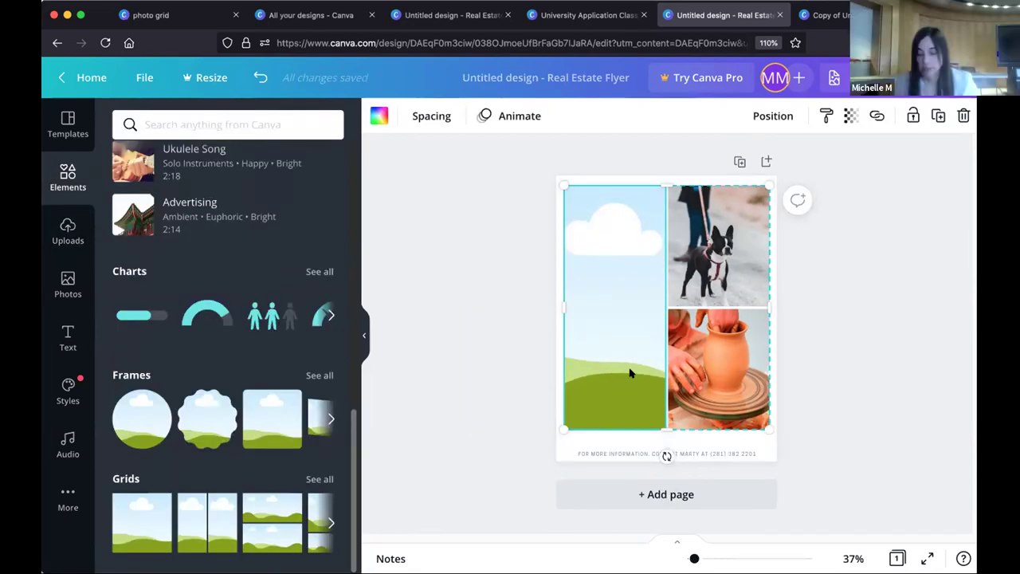
{"action": "key", "text": "Delete"}
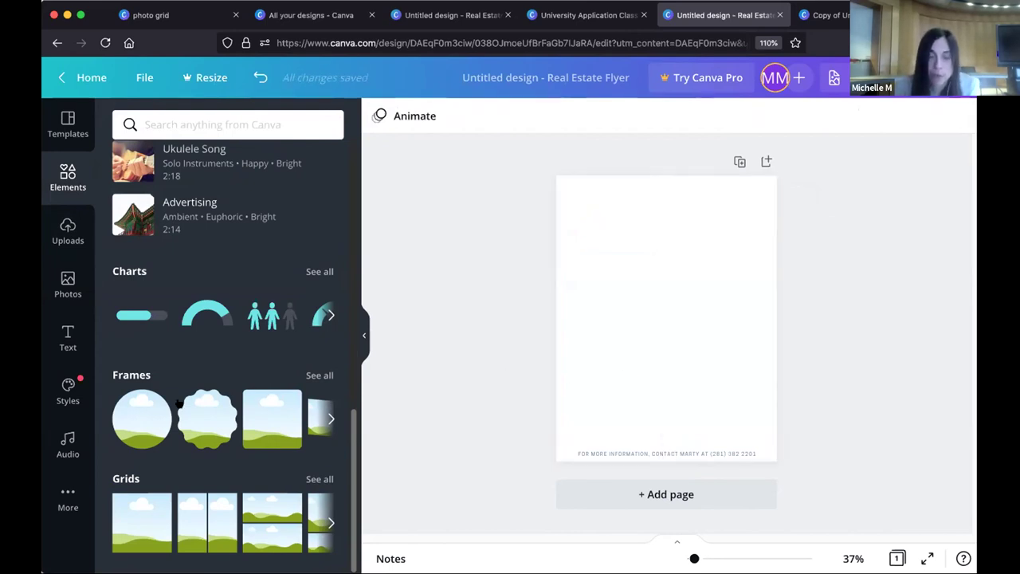
{"action": "left_click", "coordinate": [319, 375]}
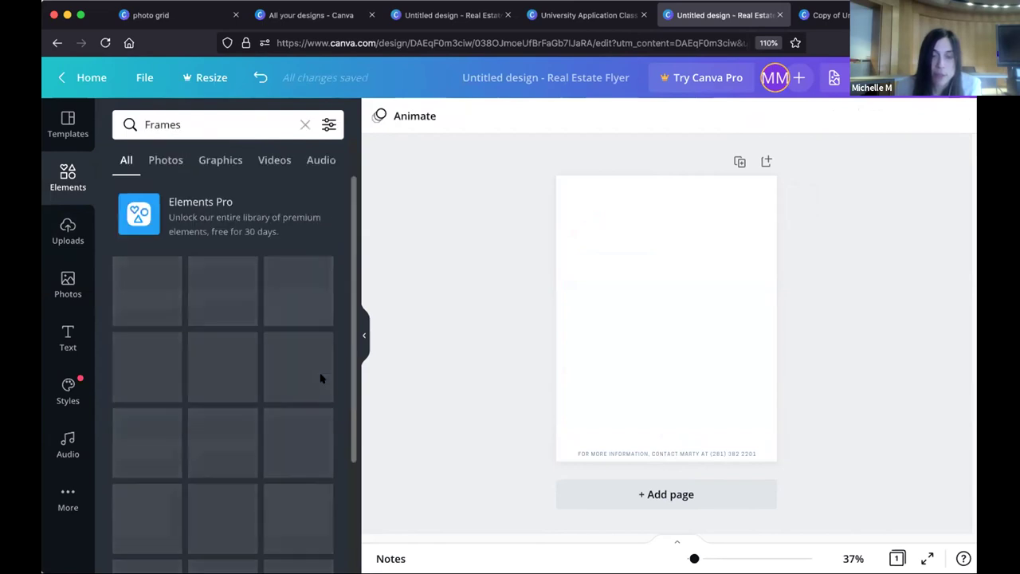
{"action": "scroll", "coordinate": [306, 372], "scroll_direction": "down", "scroll_amount": 5}
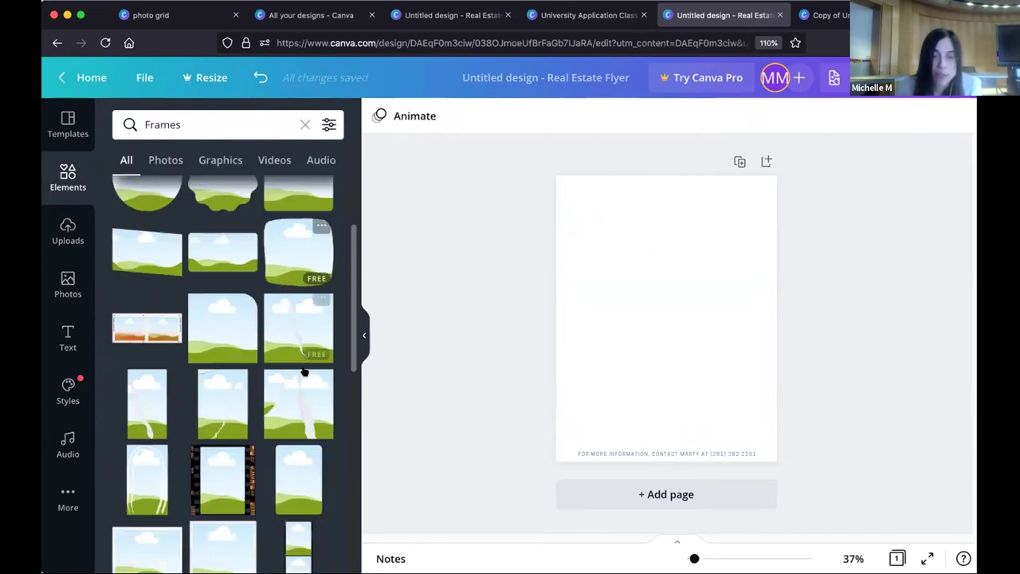
{"action": "left_click", "coordinate": [219, 332]}
{"action": "left_click_drag", "start_coordinate": [633, 289], "coordinate": [627, 285]}
{"action": "left_click_drag", "start_coordinate": [677, 343], "coordinate": [672, 308]}
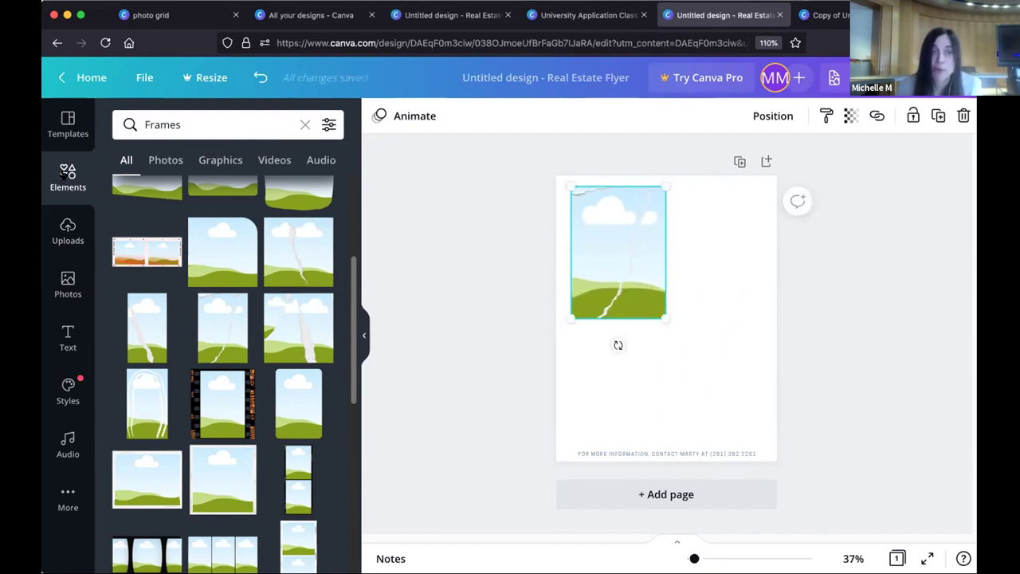
Step: Duplicate the torn-edge frame once beside and once below the original, and shrink the lower copy
{"action": "left_click_drag", "start_coordinate": [619, 246], "coordinate": [720, 239], "text": "alt"}
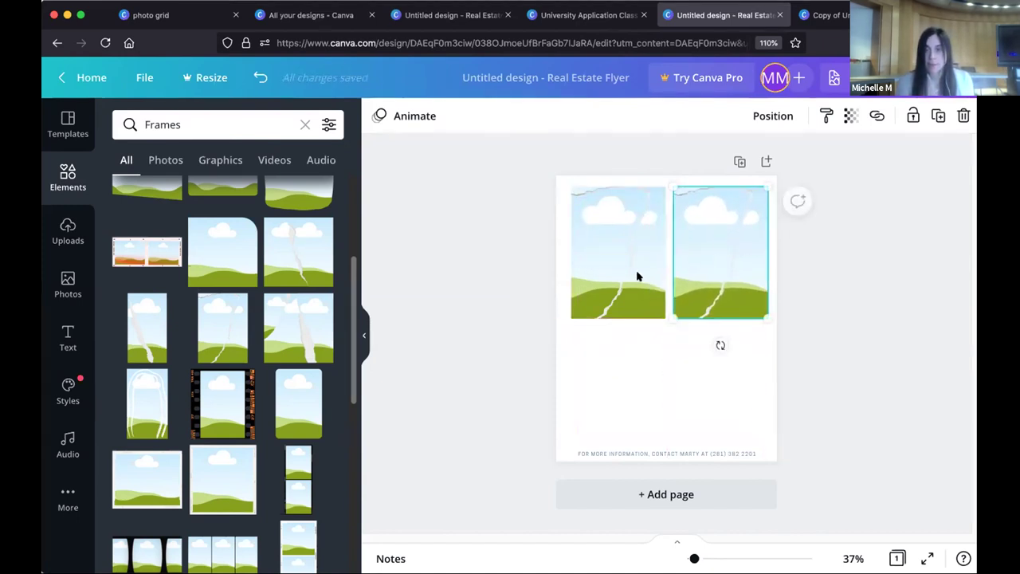
{"action": "left_click_drag", "start_coordinate": [631, 294], "coordinate": [629, 407], "text": "alt"}
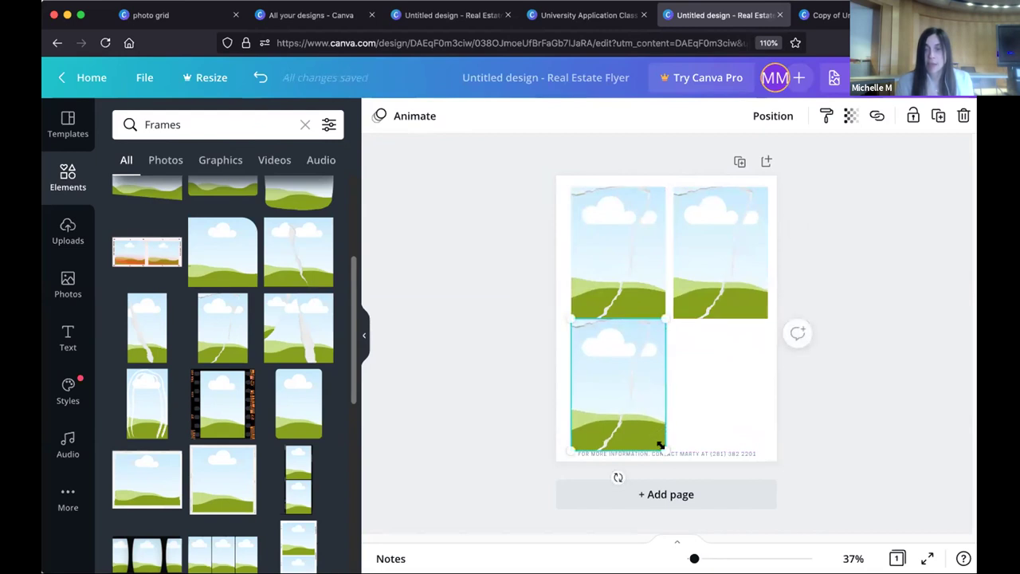
{"action": "left_click_drag", "start_coordinate": [719, 438], "coordinate": [647, 384]}
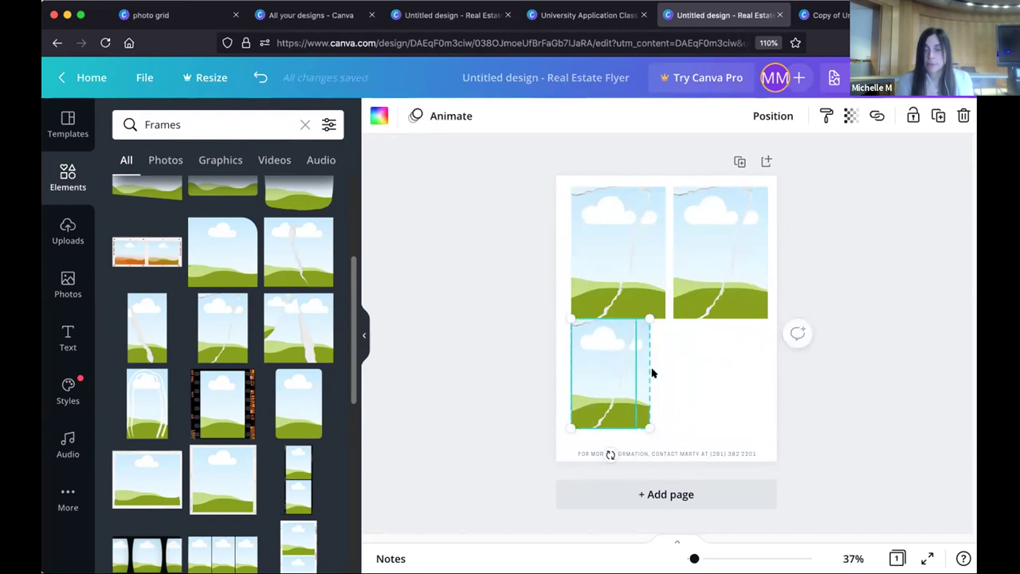
{"action": "left_click_drag", "start_coordinate": [633, 364], "coordinate": [697, 366]}
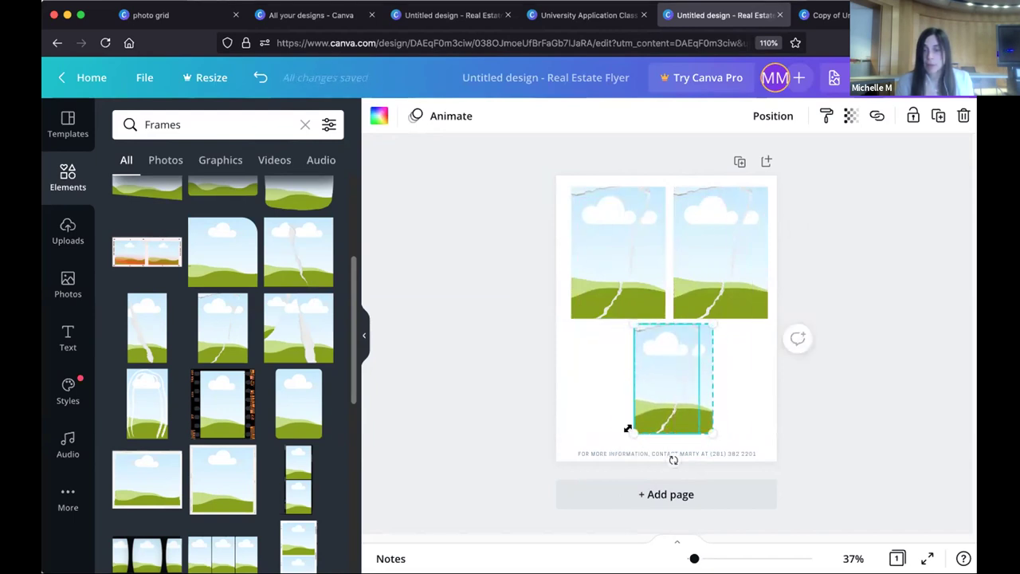
{"action": "key", "text": "Escape"}
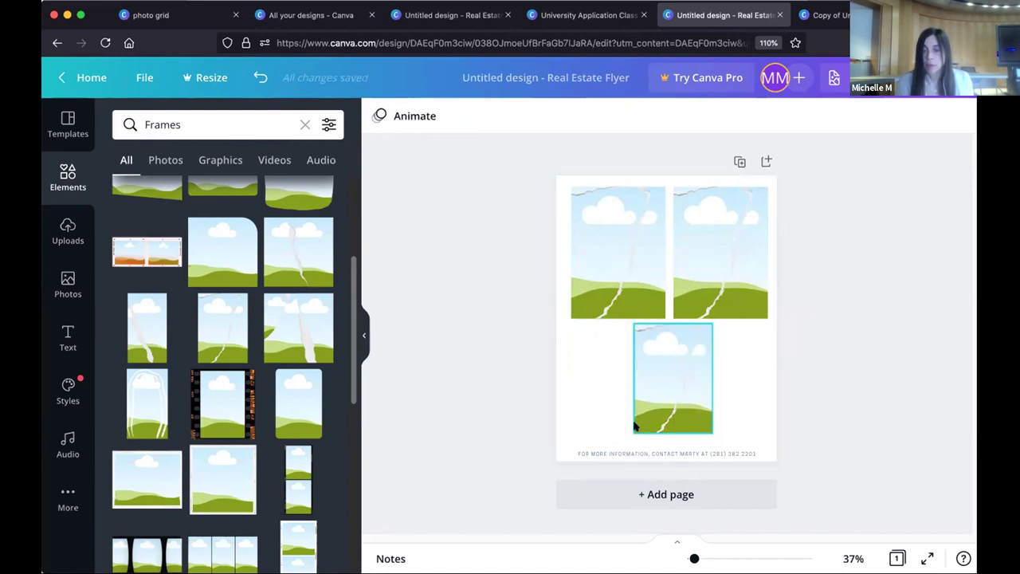
{"action": "mouse_move", "coordinate": [630, 427]}
{"action": "left_mouse_down"}
{"action": "mouse_move", "coordinate": [611, 421]}
{"action": "mouse_move", "coordinate": [638, 428]}
{"action": "left_mouse_up"}
{"action": "left_click_drag", "start_coordinate": [711, 320], "coordinate": [688, 361]}
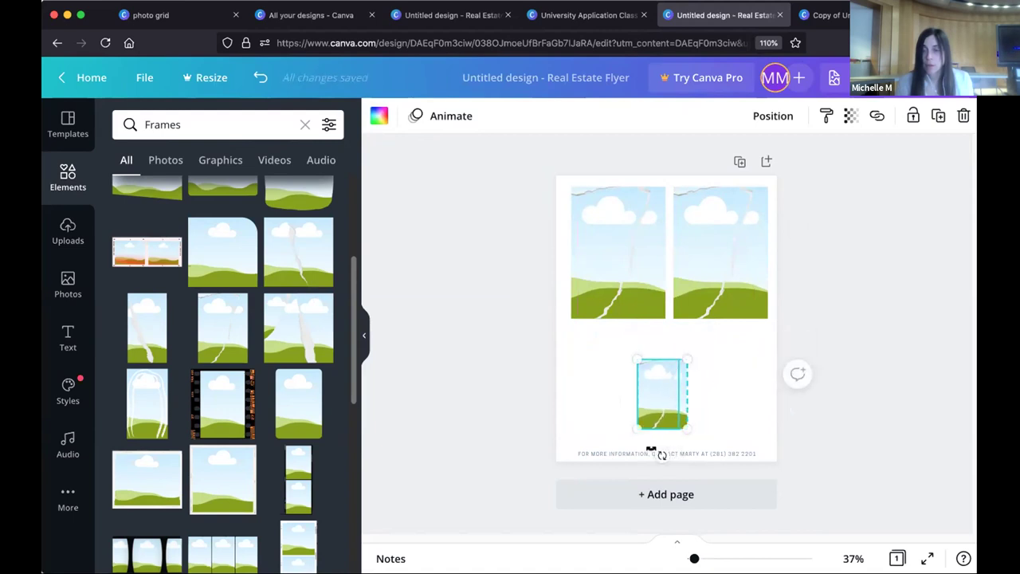
Step: Rotate the lower frame to landscape orientation and enlarge it beneath the two upper frames
{"action": "left_click_drag", "start_coordinate": [661, 455], "coordinate": [763, 344]}
{"action": "left_click_drag", "start_coordinate": [724, 371], "coordinate": [665, 369]}
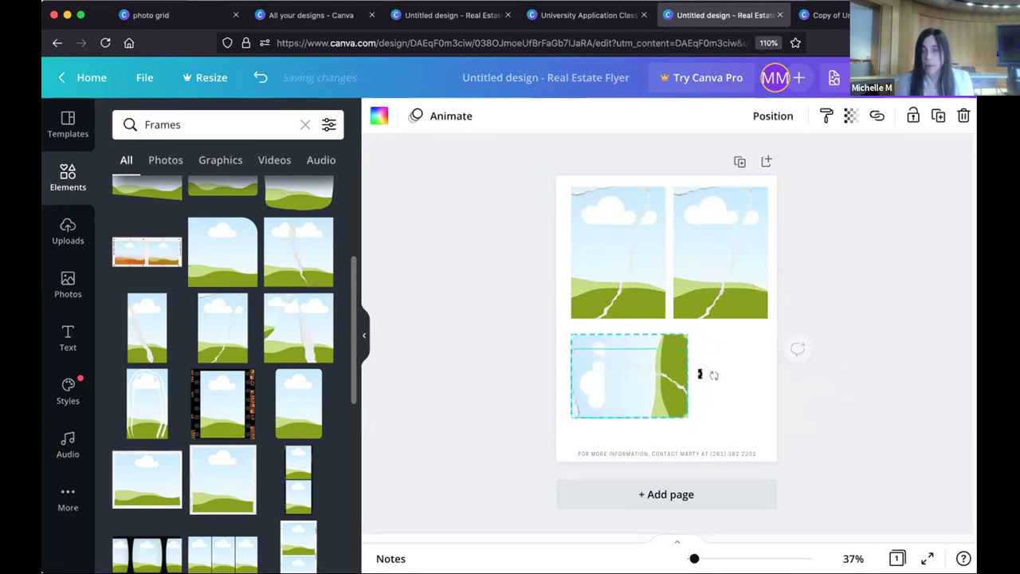
{"action": "left_click_drag", "start_coordinate": [688, 418], "coordinate": [722, 391]}
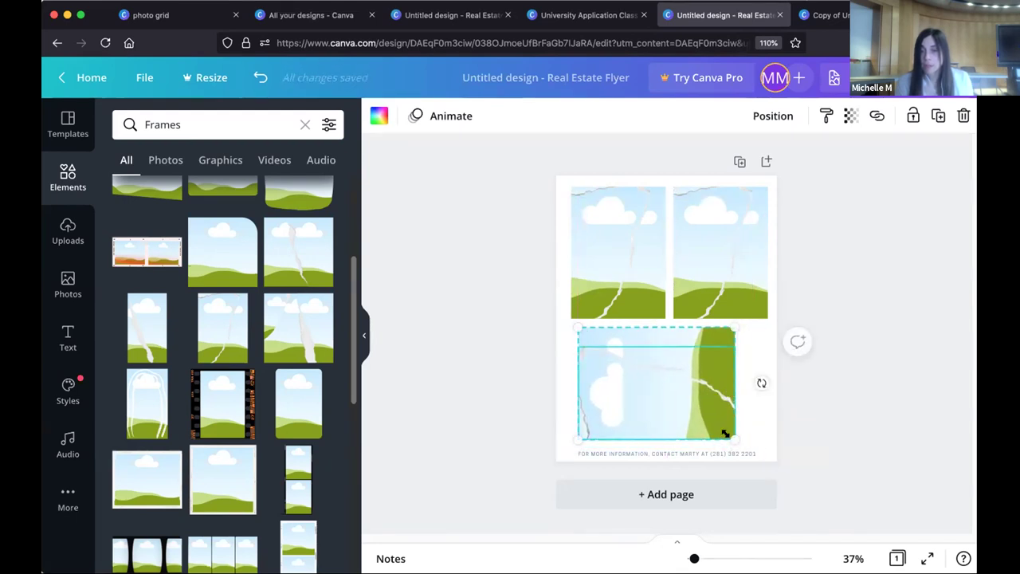
{"action": "left_click_drag", "start_coordinate": [729, 436], "coordinate": [767, 459]}
{"action": "right_click", "coordinate": [775, 445]}
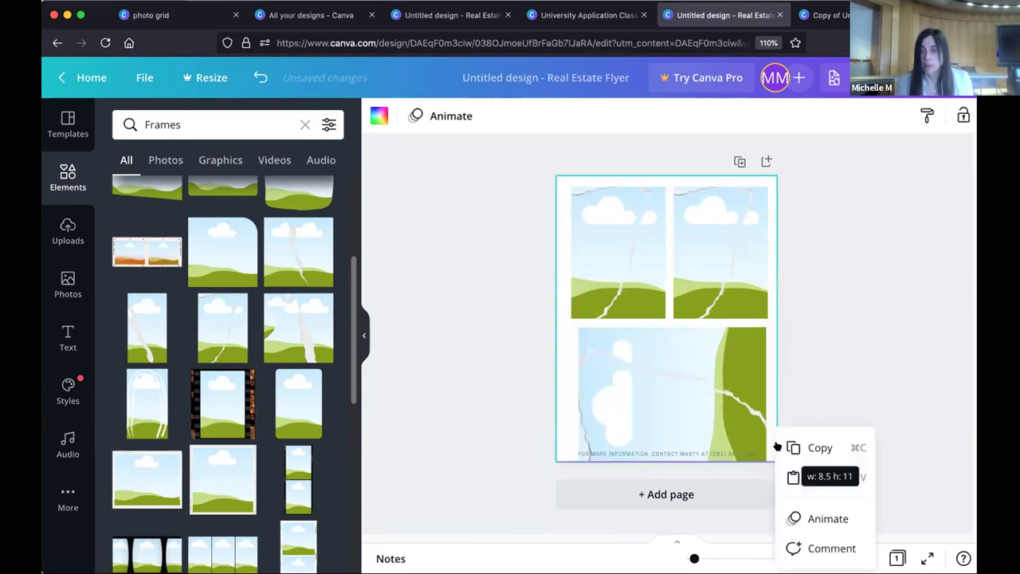
{"action": "left_click_drag", "start_coordinate": [676, 404], "coordinate": [672, 391]}
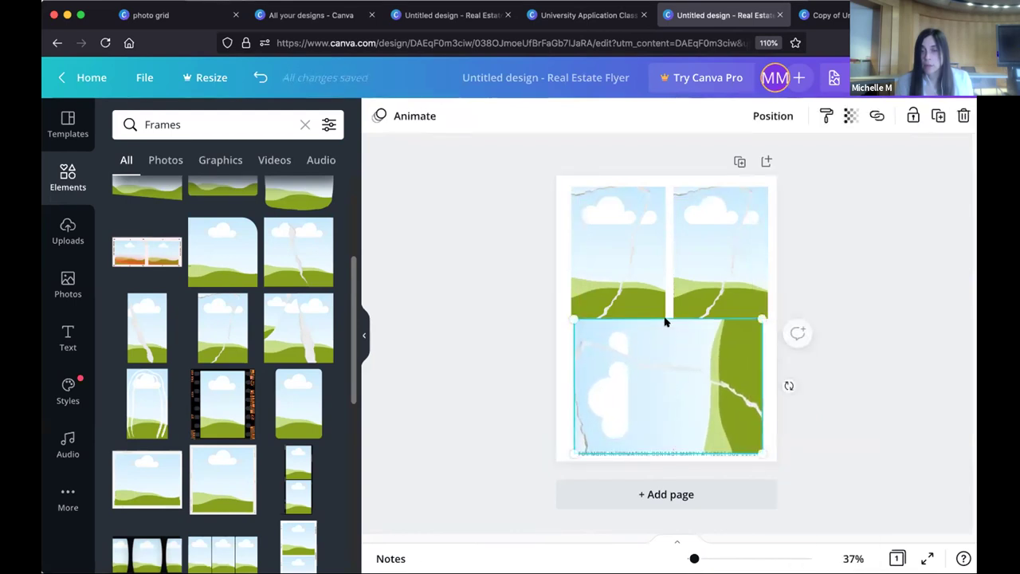
{"action": "left_click_drag", "start_coordinate": [603, 311], "coordinate": [628, 350]}
{"action": "left_click_drag", "start_coordinate": [696, 420], "coordinate": [693, 416]}
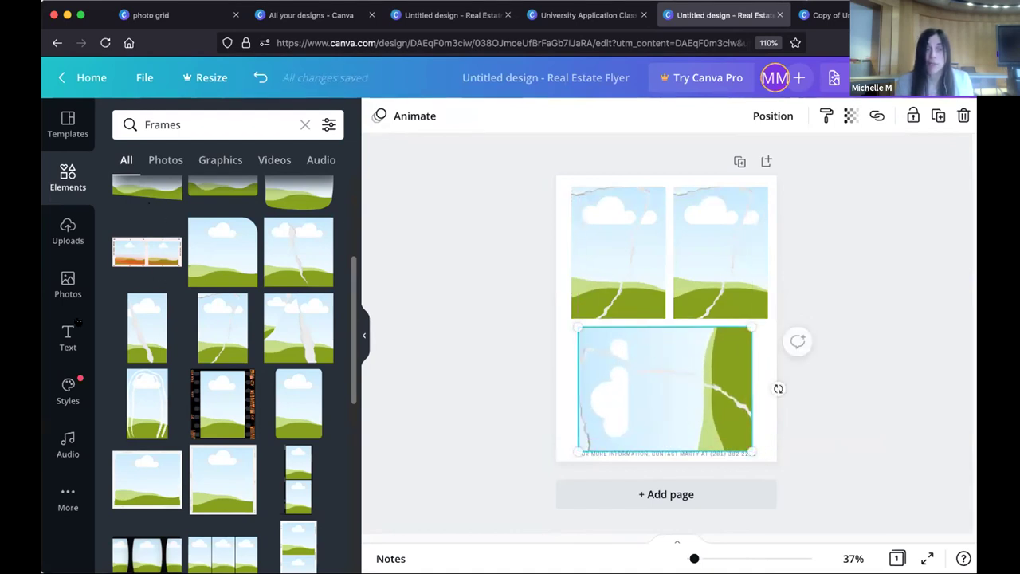
Step: Align the landscape frame with the left edge of the upper frames and enlarge it to span both of them
{"action": "left_click", "coordinate": [69, 182]}
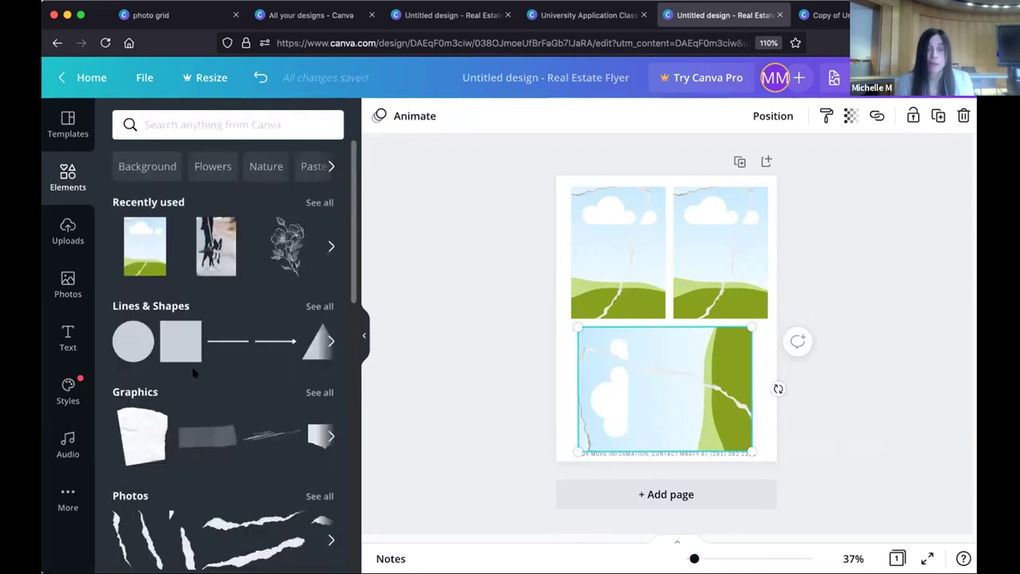
{"action": "scroll", "coordinate": [194, 401], "scroll_direction": "down", "scroll_amount": 4}
{"action": "scroll", "coordinate": [194, 400], "scroll_direction": "down", "scroll_amount": 6}
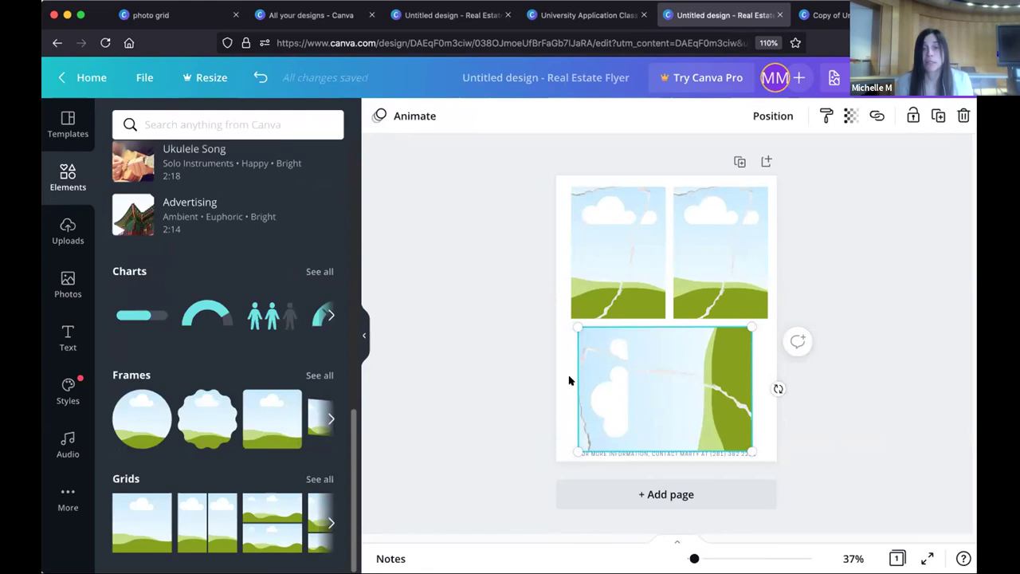
{"action": "left_click_drag", "start_coordinate": [597, 371], "coordinate": [599, 371]}
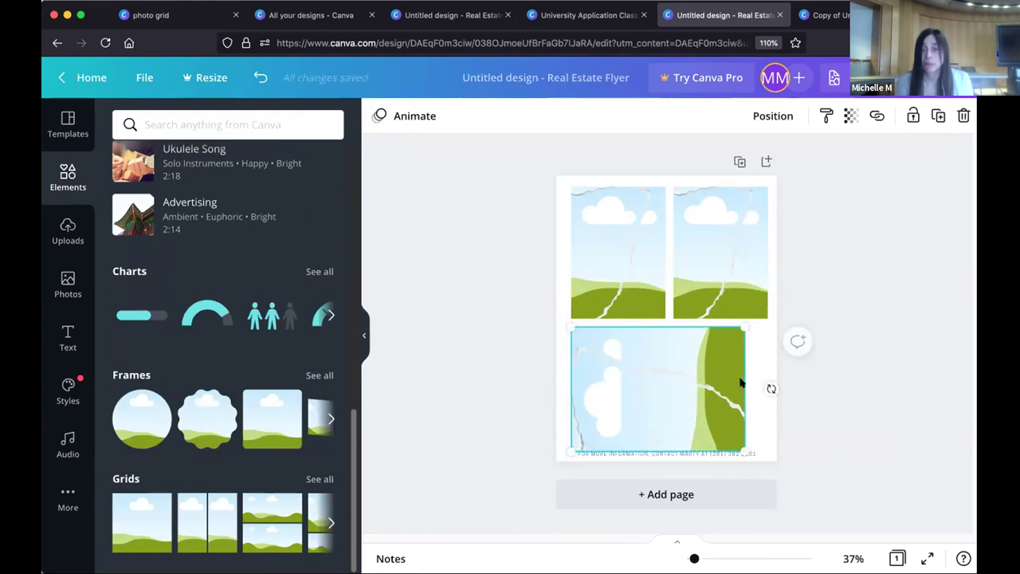
{"action": "left_click_drag", "start_coordinate": [737, 435], "coordinate": [736, 414]}
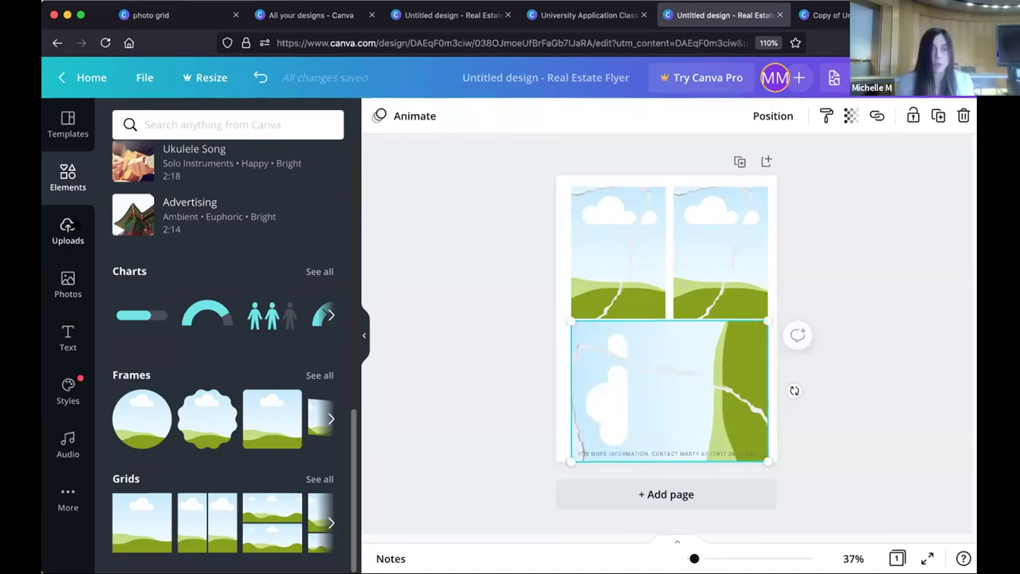
Step: Fill the upper-left frame with the uploaded pottery photo, and delete all three frames from the page
{"action": "left_click", "coordinate": [69, 226]}
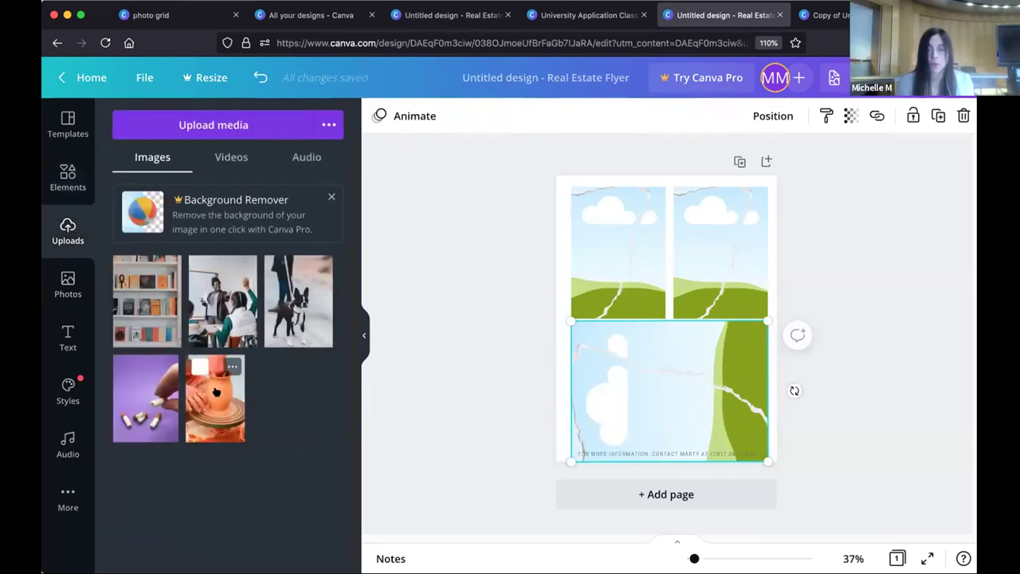
{"action": "left_click_drag", "start_coordinate": [405, 392], "coordinate": [614, 263]}
{"action": "left_click", "coordinate": [662, 363]}
{"action": "key", "text": "Delete"}
{"action": "left_click", "coordinate": [682, 299]}
{"action": "key", "text": "Delete"}
{"action": "left_click", "coordinate": [650, 273]}
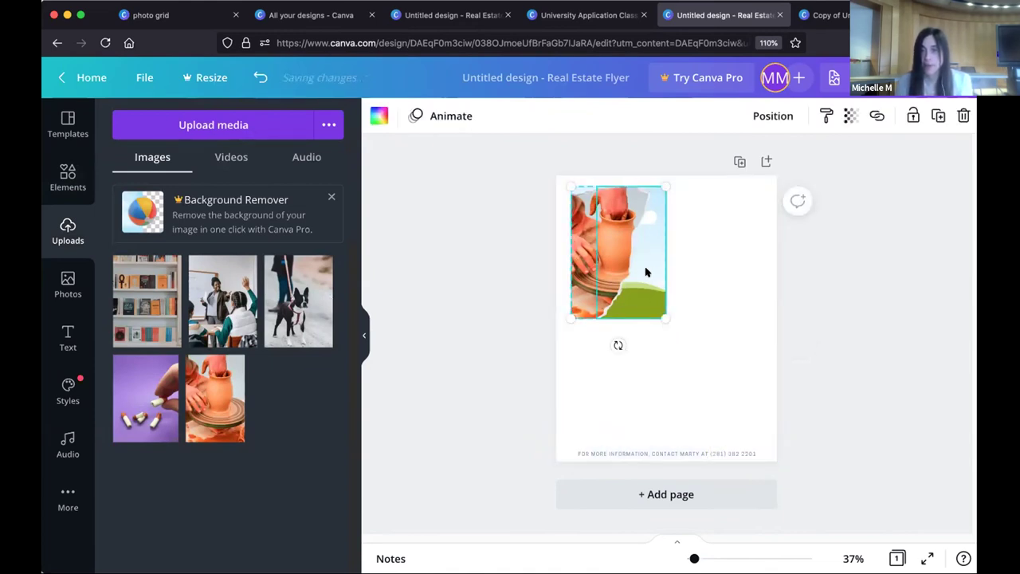
{"action": "key", "text": "Delete"}
Step: Find the rounded square frame among the frame elements and add it to the page's centre
{"action": "left_click", "coordinate": [68, 177]}
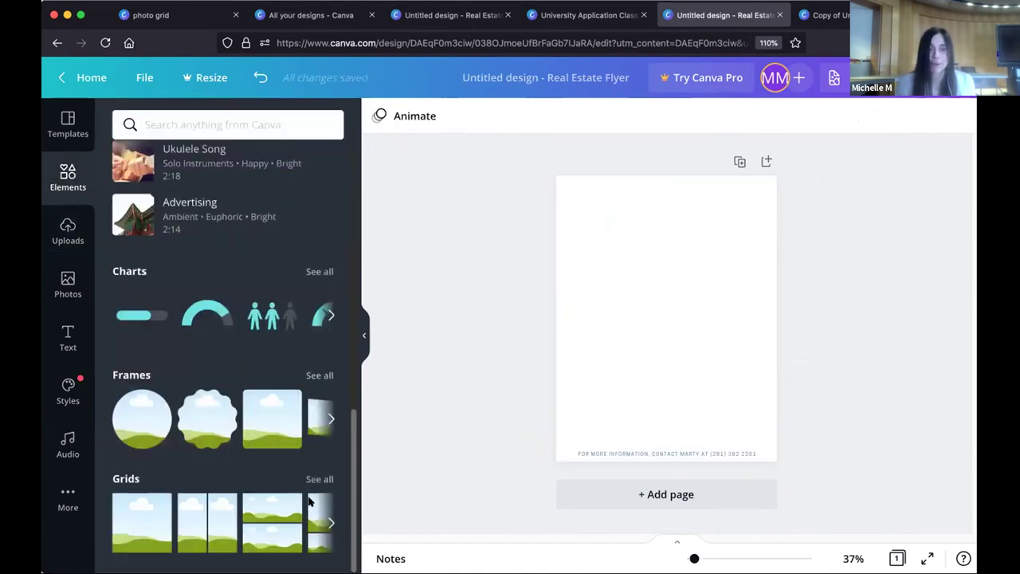
{"action": "left_click", "coordinate": [318, 375]}
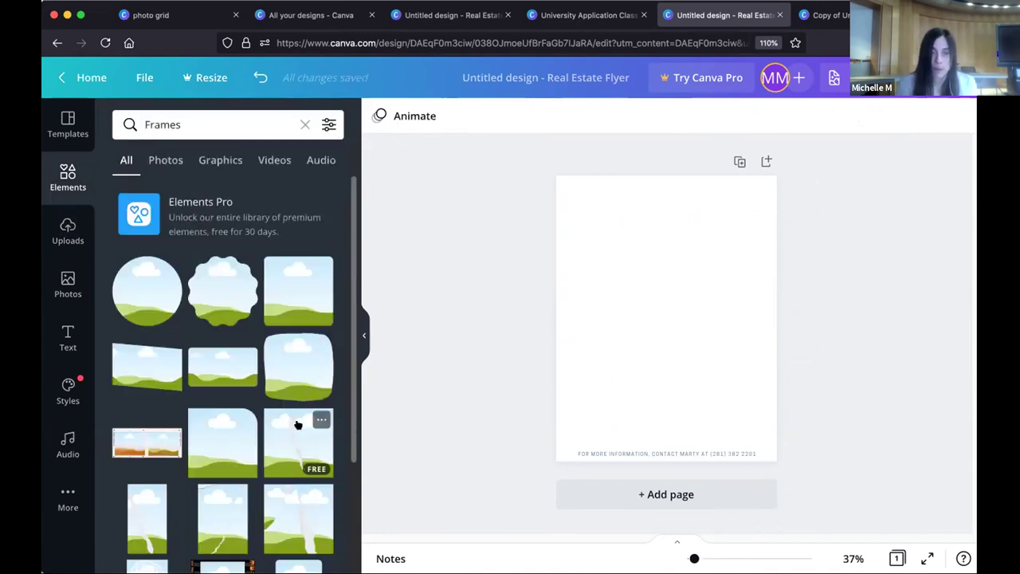
{"action": "scroll", "coordinate": [286, 418], "scroll_direction": "down", "scroll_amount": 5}
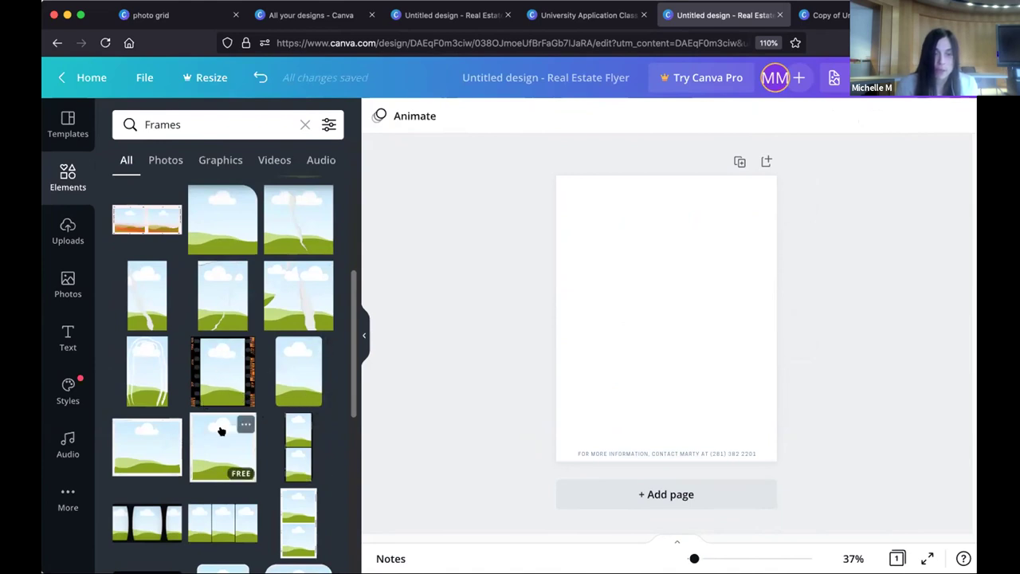
{"action": "scroll", "coordinate": [223, 430], "scroll_direction": "down", "scroll_amount": 2}
{"action": "scroll", "coordinate": [223, 446], "scroll_direction": "up", "scroll_amount": 8}
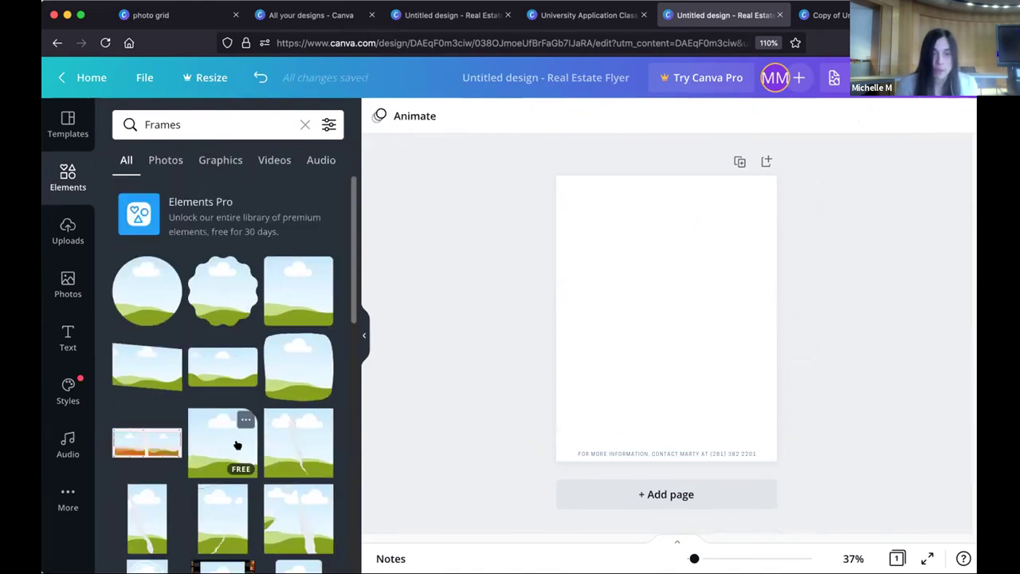
{"action": "left_click", "coordinate": [294, 279]}
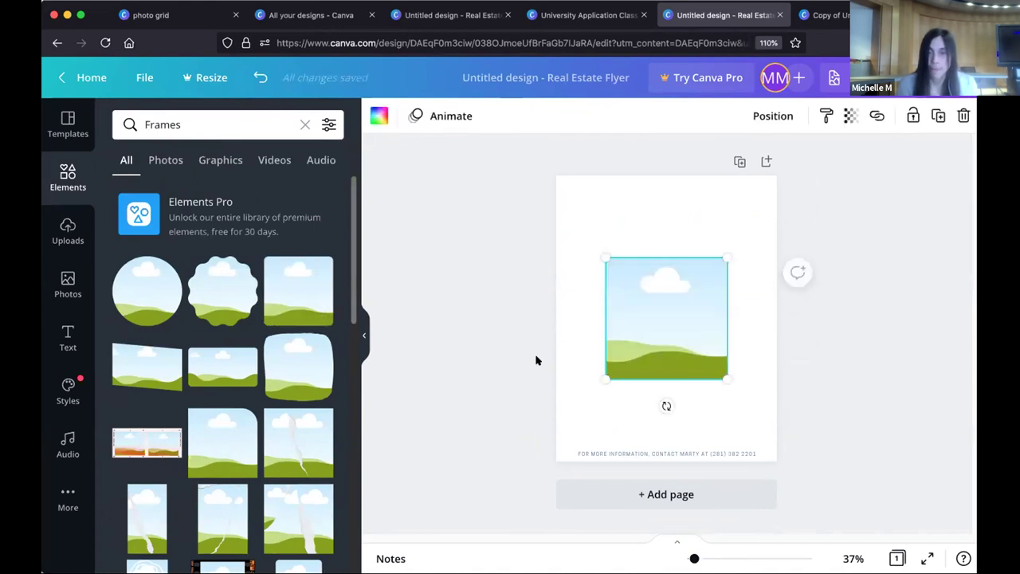
{"action": "left_click", "coordinate": [567, 250]}
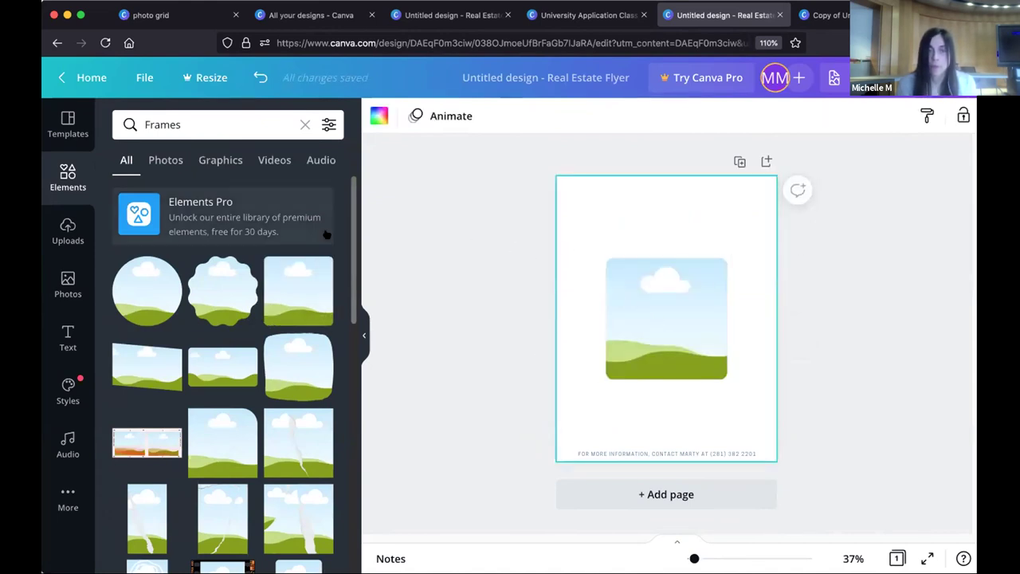
Step: Add the uploaded pottery photo to the page and drop it into the rounded square frame
{"action": "left_click", "coordinate": [54, 223]}
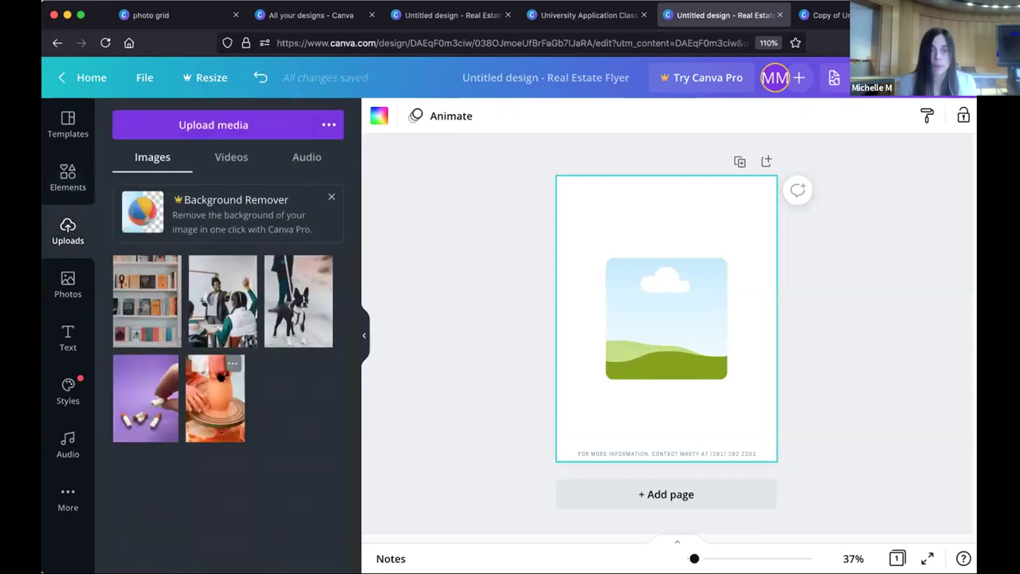
{"action": "left_click_drag", "start_coordinate": [214, 390], "coordinate": [666, 350]}
{"action": "left_click", "coordinate": [712, 223]}
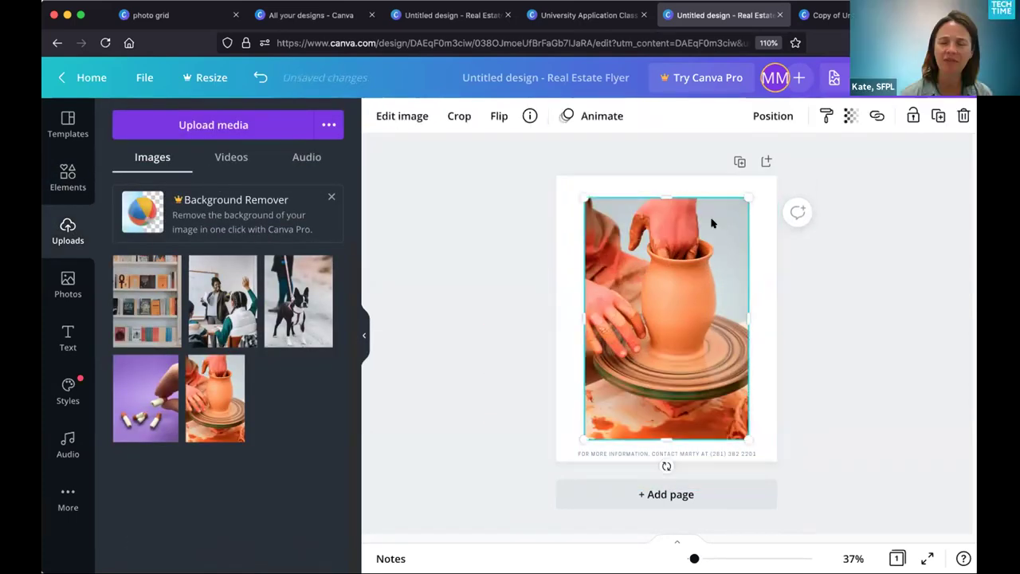
{"action": "left_click_drag", "start_coordinate": [712, 223], "coordinate": [665, 307]}
Step: Move the pottery-filled frame to the page's upper-right area and shrink it to about 4.3 by 4.3
{"action": "left_click_drag", "start_coordinate": [669, 239], "coordinate": [644, 188]}
{"action": "left_click", "coordinate": [643, 188]}
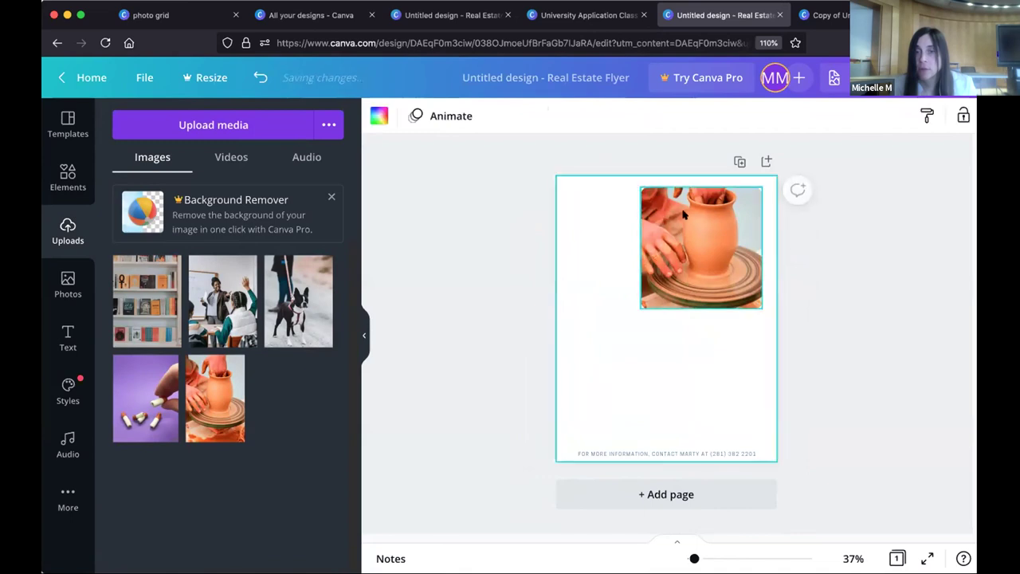
{"action": "left_click", "coordinate": [709, 225]}
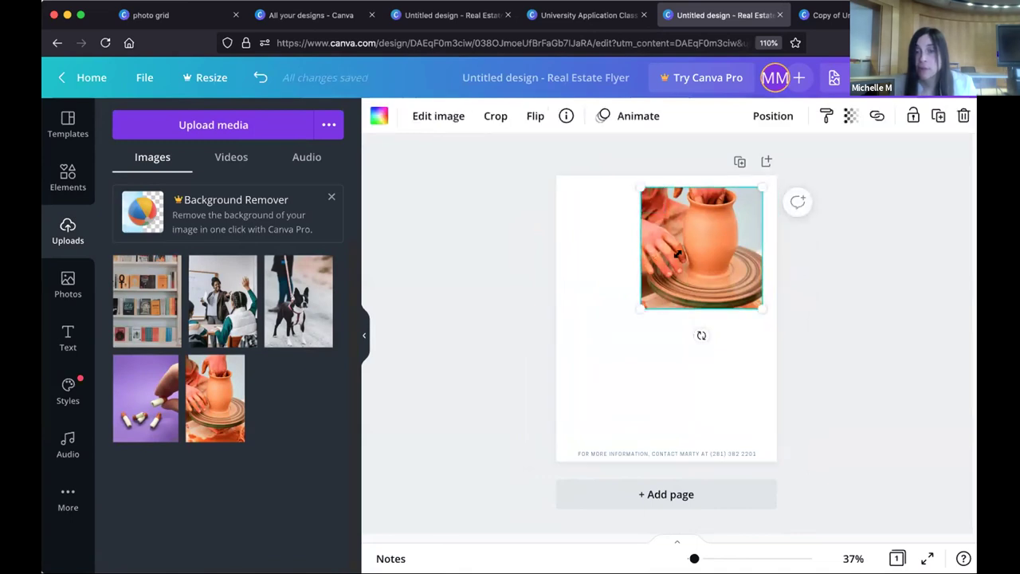
{"action": "left_click_drag", "start_coordinate": [763, 187], "coordinate": [744, 194]}
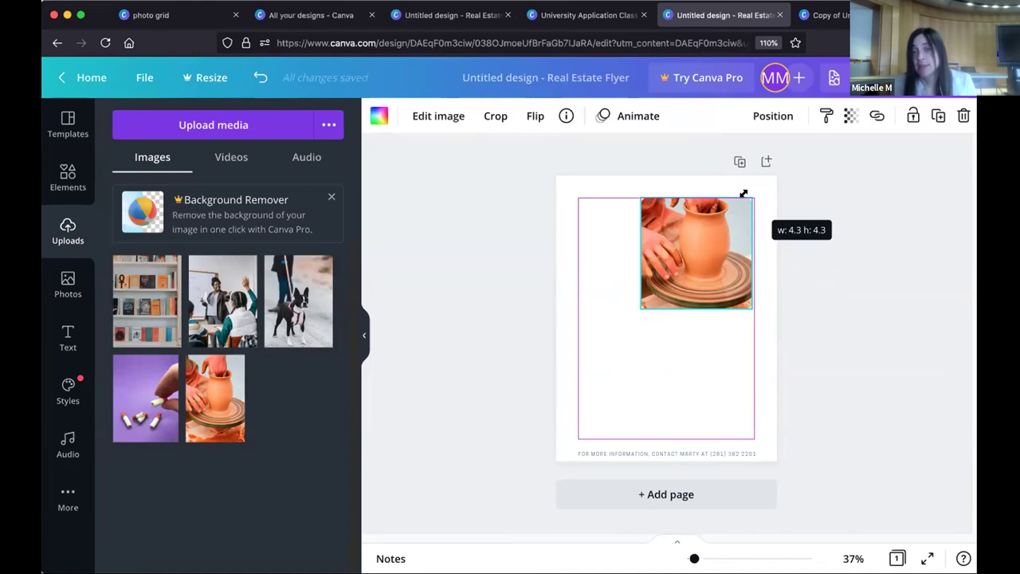
Step: Delete the pottery photo and its empty frame from the flyer page
{"action": "left_click_drag", "start_coordinate": [743, 193], "coordinate": [742, 215]}
{"action": "right_click", "coordinate": [695, 224]}
{"action": "left_click", "coordinate": [690, 221]}
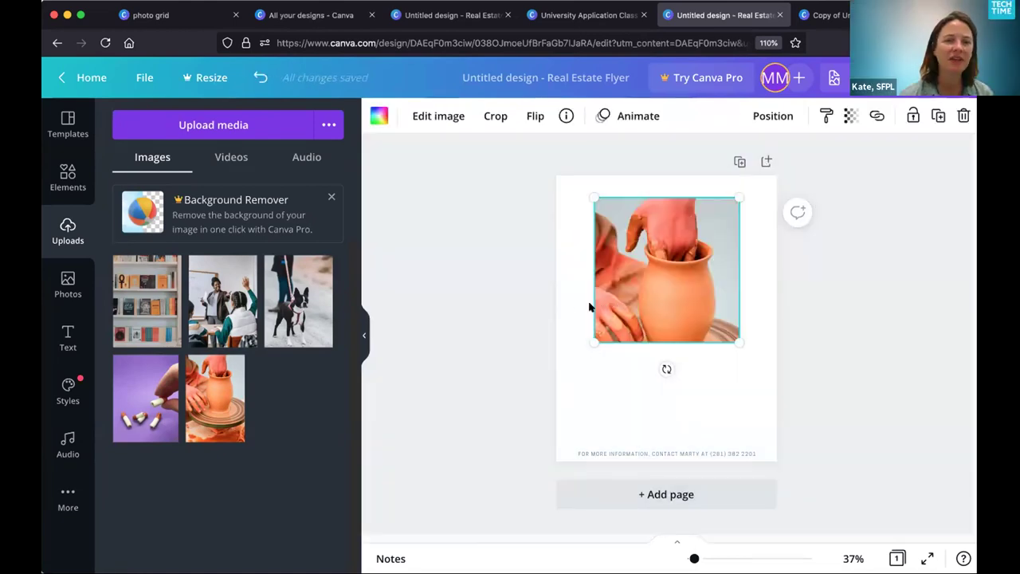
{"action": "key", "text": "Delete"}
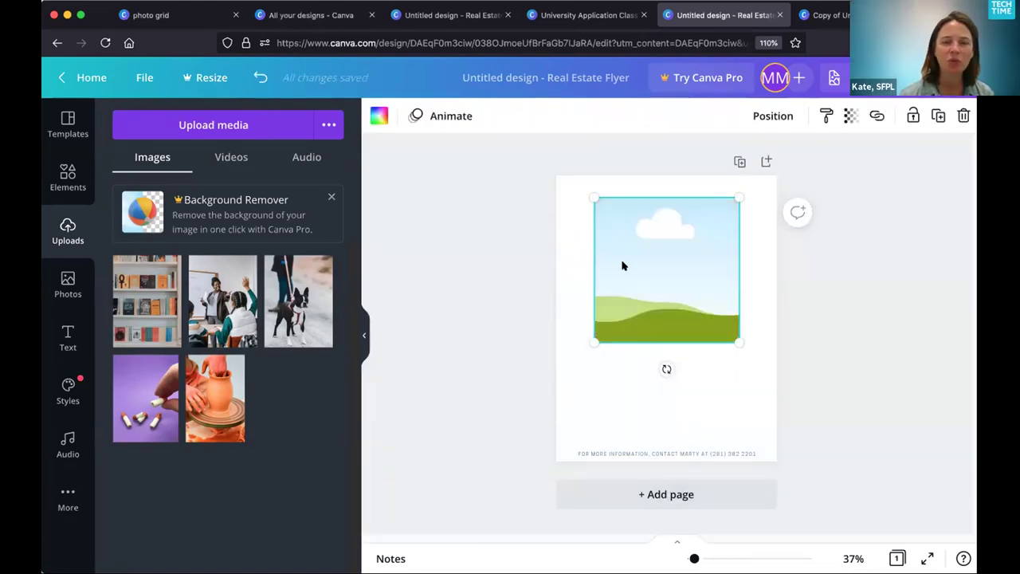
{"action": "key", "text": "Delete"}
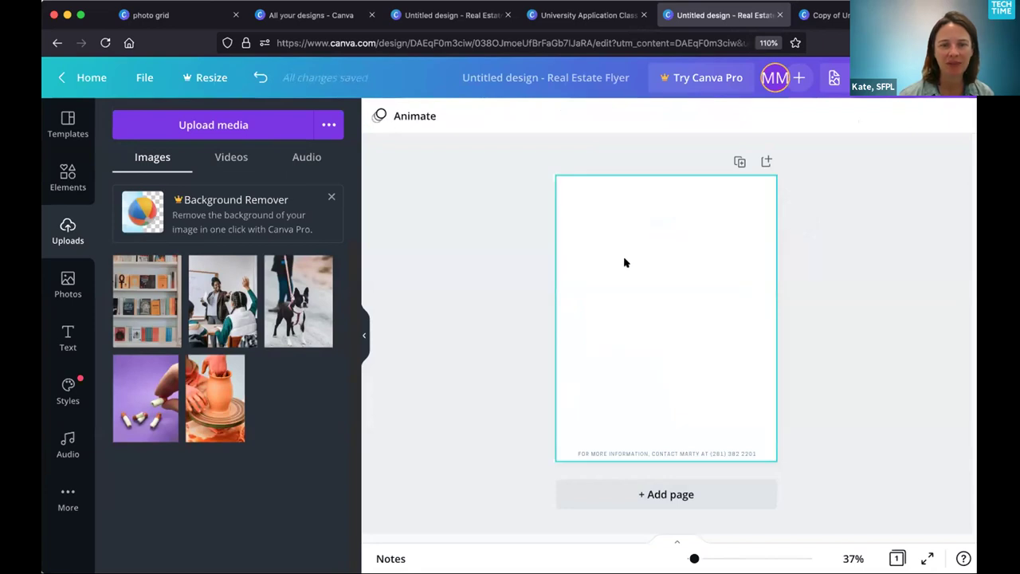
{"action": "left_click", "coordinate": [509, 274]}
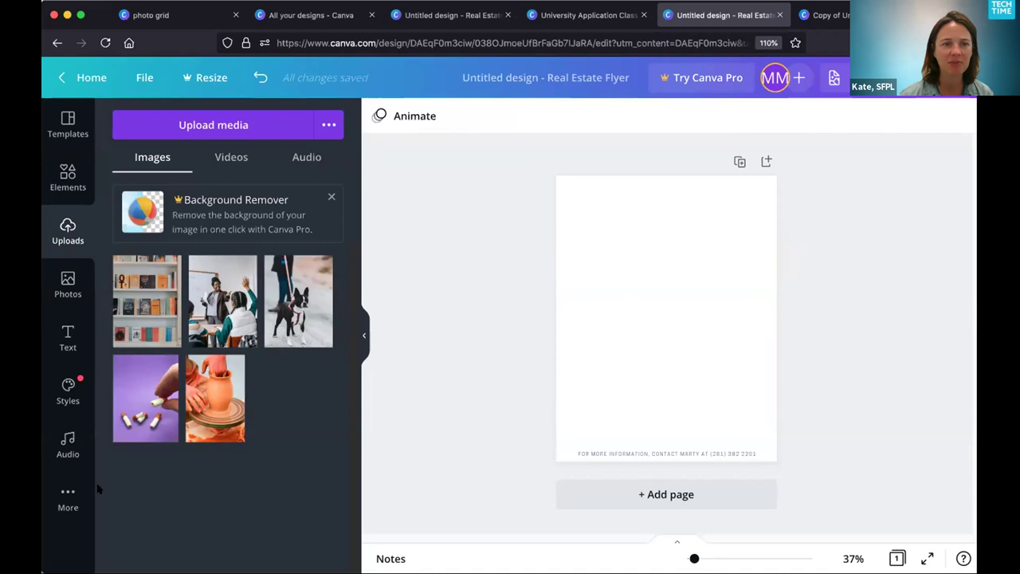
Step: Look over the additional content types and the Apps and Integrations available for the design
{"action": "left_click", "coordinate": [68, 494]}
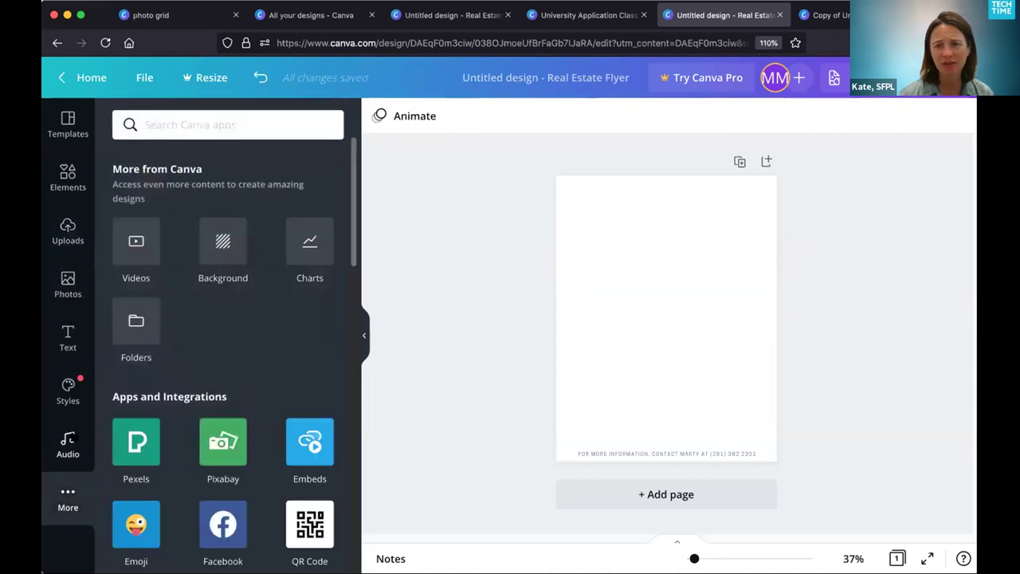
{"action": "scroll", "coordinate": [126, 359], "scroll_direction": "down", "scroll_amount": 4}
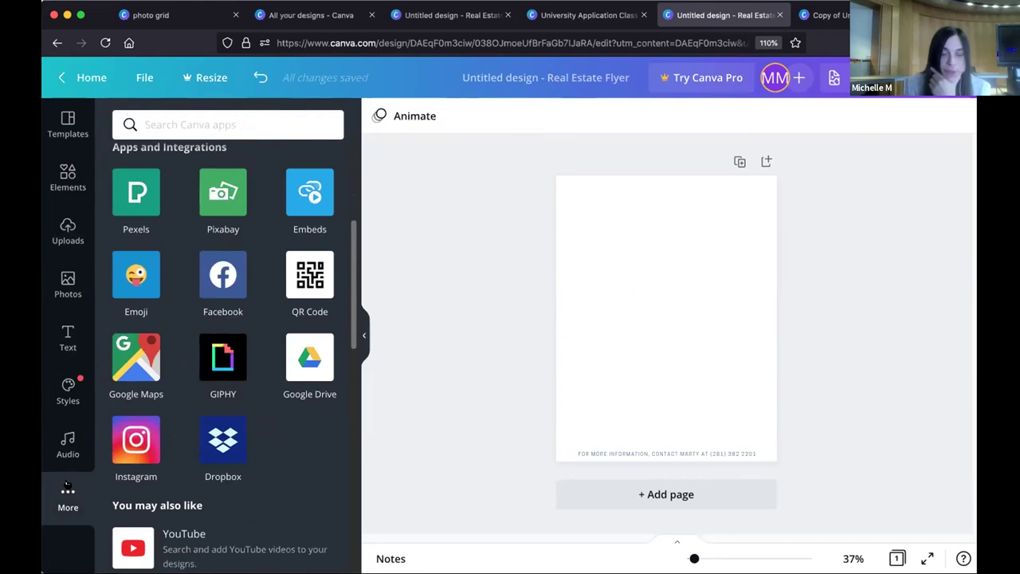
{"action": "right_click", "coordinate": [68, 490]}
{"action": "key", "text": "Escape"}
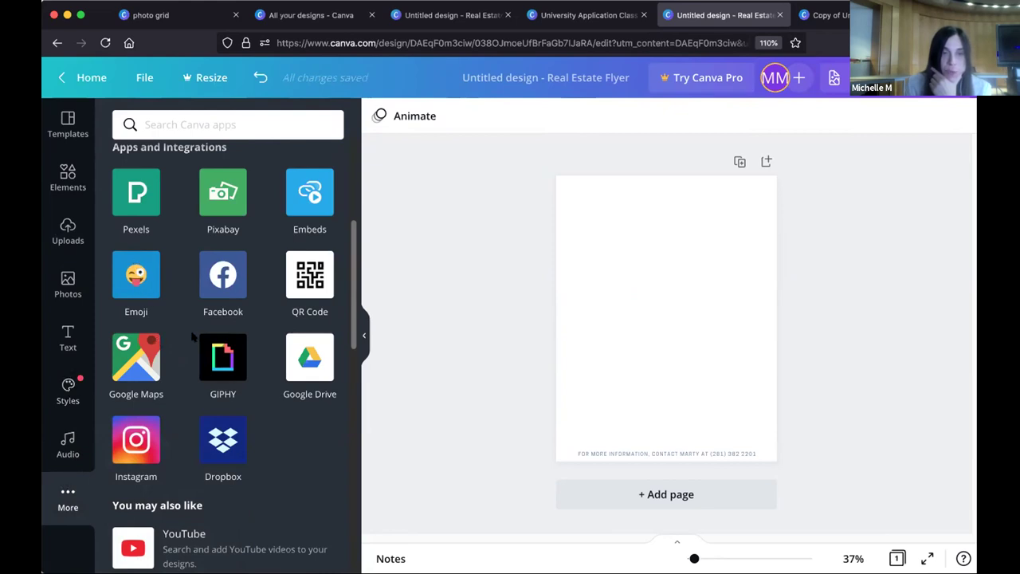
{"action": "scroll", "coordinate": [192, 337], "scroll_direction": "up", "scroll_amount": 3}
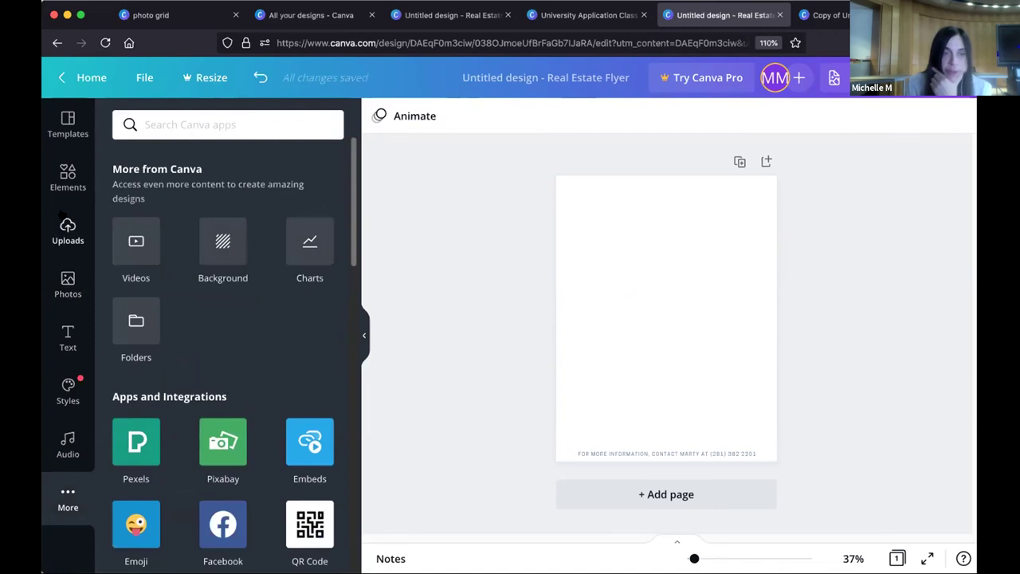
{"action": "left_click", "coordinate": [407, 115]}
{"action": "left_click", "coordinate": [397, 205]}
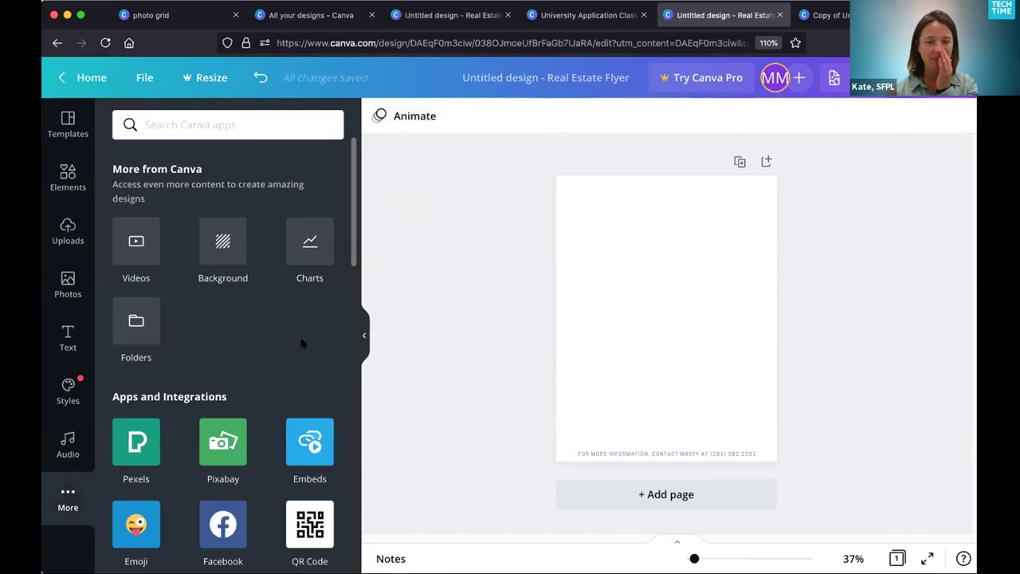
Step: Add the recently used pink lily photo to the page and give it the Cherry duotone effect
{"action": "left_click", "coordinate": [68, 282]}
{"action": "left_click", "coordinate": [136, 327]}
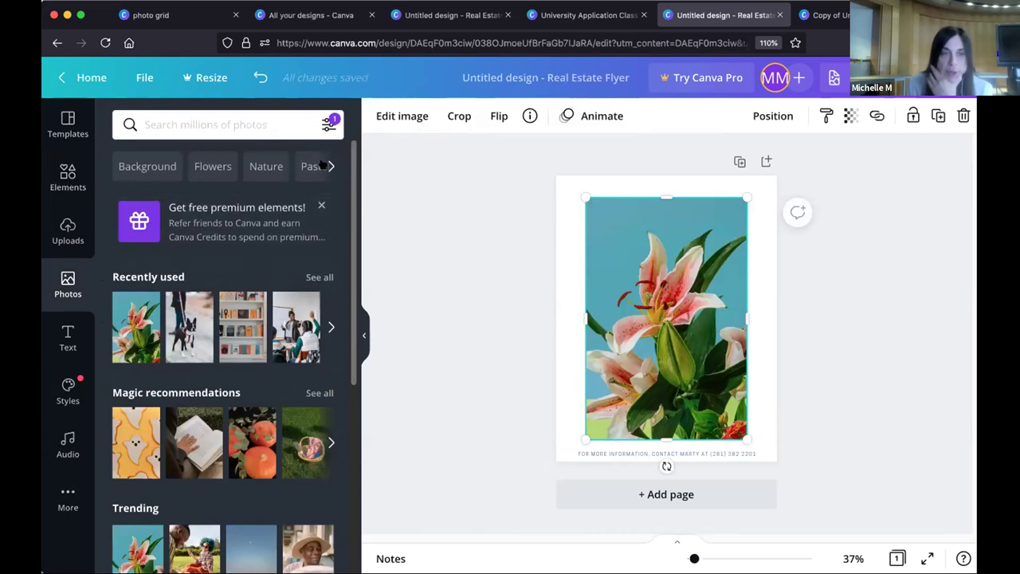
{"action": "left_click", "coordinate": [412, 117]}
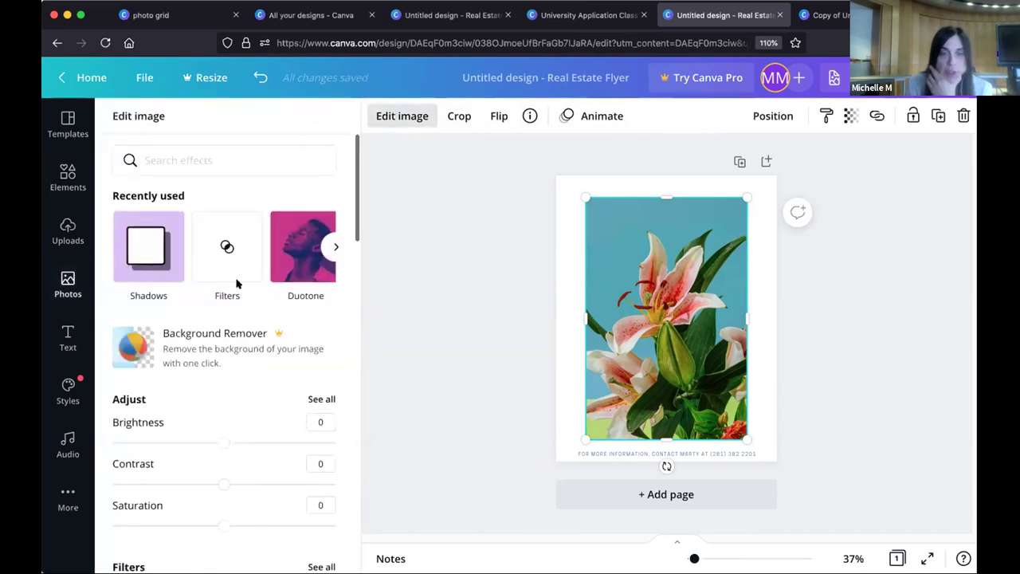
{"action": "left_click", "coordinate": [297, 249]}
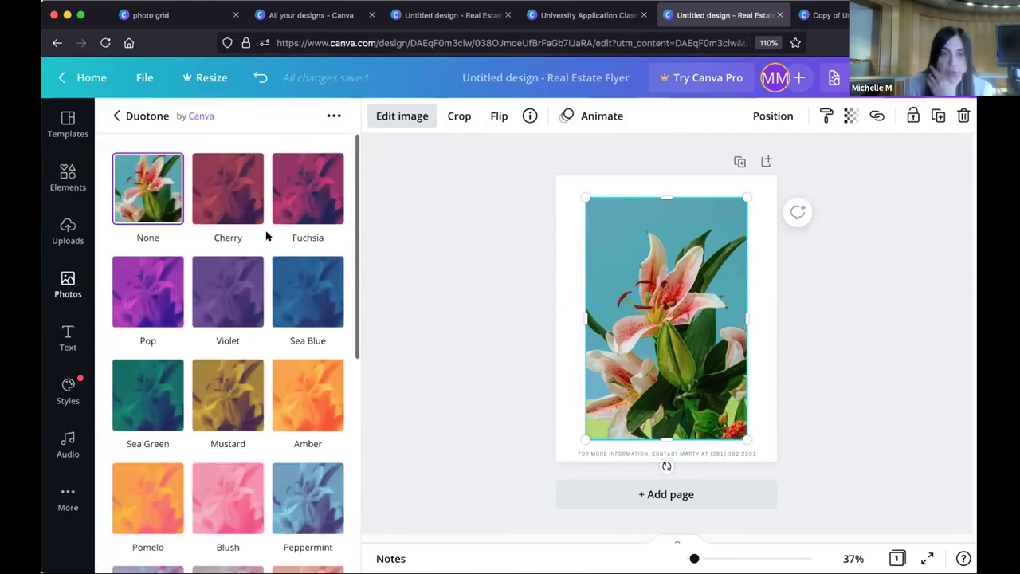
{"action": "left_click", "coordinate": [223, 205]}
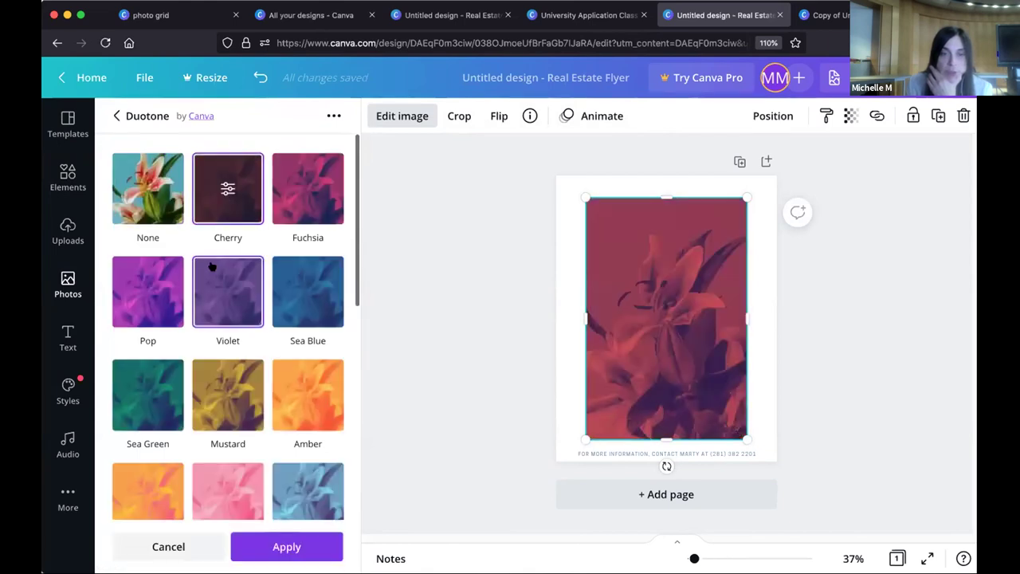
Step: Look through the whole list of connectable apps, including the suggested ones at its end
{"action": "left_click", "coordinate": [68, 490]}
{"action": "scroll", "coordinate": [223, 427], "scroll_direction": "down", "scroll_amount": 3}
{"action": "scroll", "coordinate": [227, 431], "scroll_direction": "down", "scroll_amount": 5}
{"action": "scroll", "coordinate": [229, 434], "scroll_direction": "down", "scroll_amount": 3}
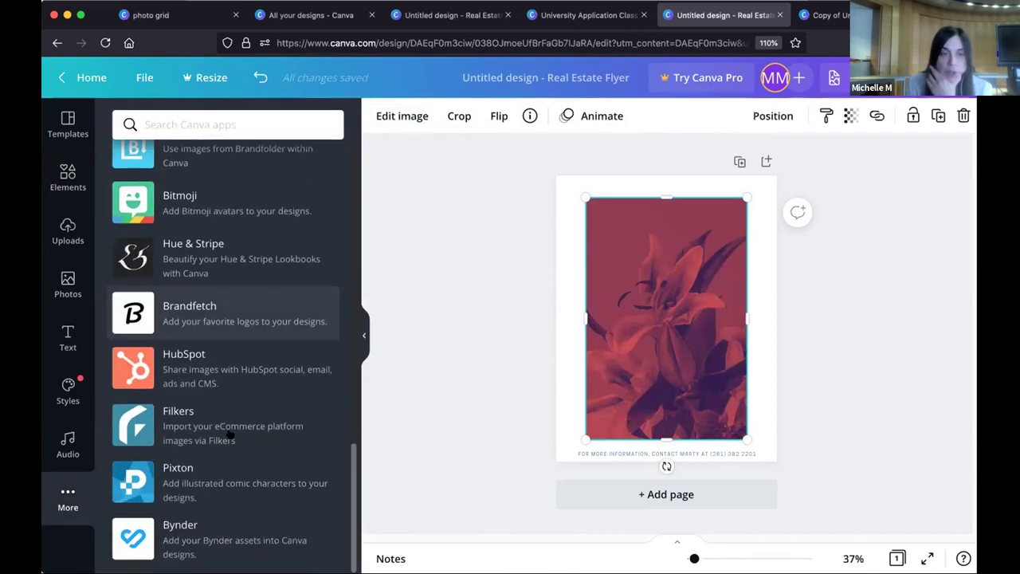
{"action": "scroll", "coordinate": [231, 472], "scroll_direction": "up", "scroll_amount": 9}
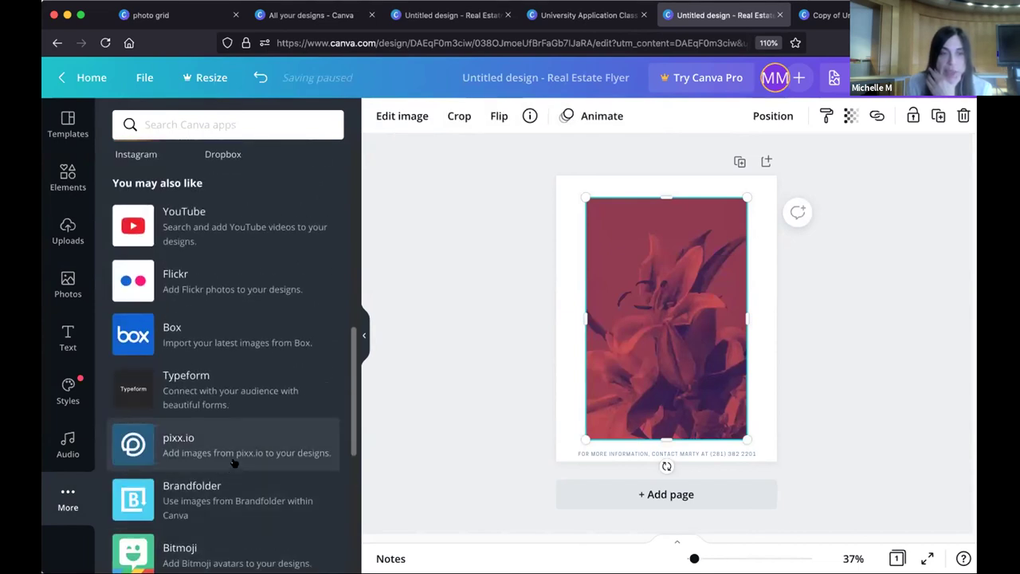
{"action": "scroll", "coordinate": [232, 470], "scroll_direction": "up", "scroll_amount": 4}
{"action": "scroll", "coordinate": [234, 462], "scroll_direction": "up", "scroll_amount": 6}
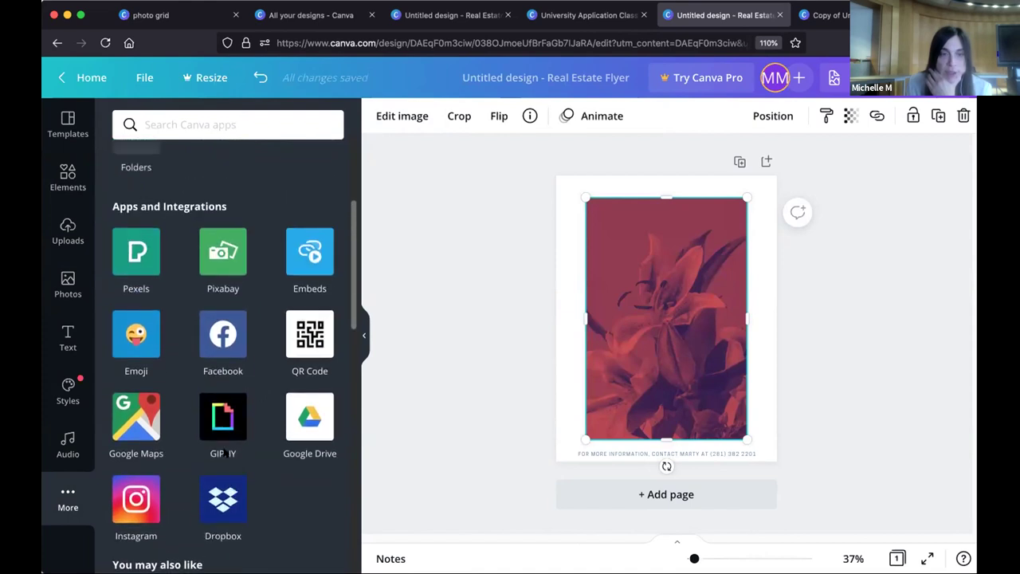
Step: Find Bitmoji among the suggested apps and add it to the editor
{"action": "scroll", "coordinate": [225, 452], "scroll_direction": "down", "scroll_amount": 4}
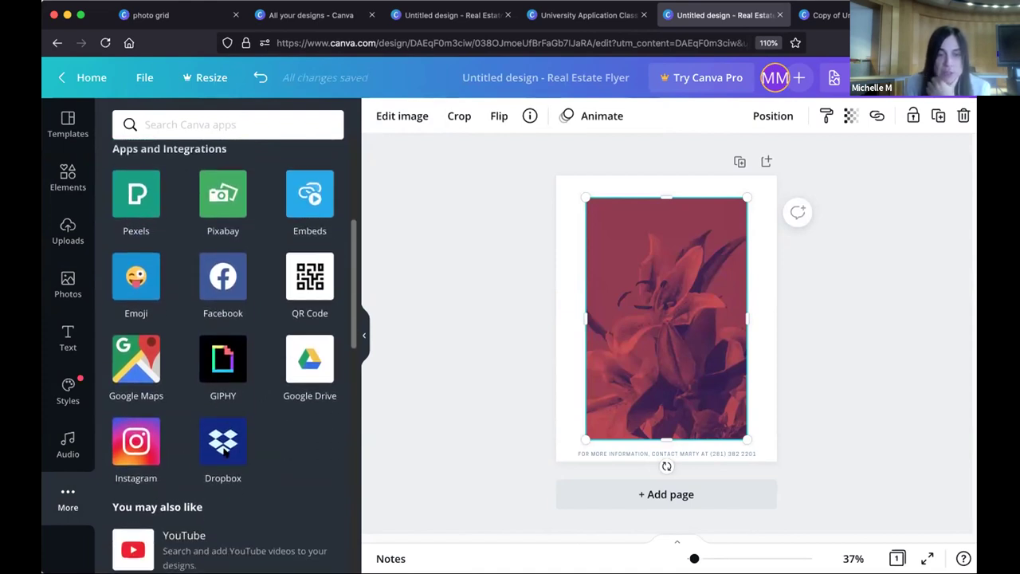
{"action": "scroll", "coordinate": [224, 452], "scroll_direction": "down", "scroll_amount": 7}
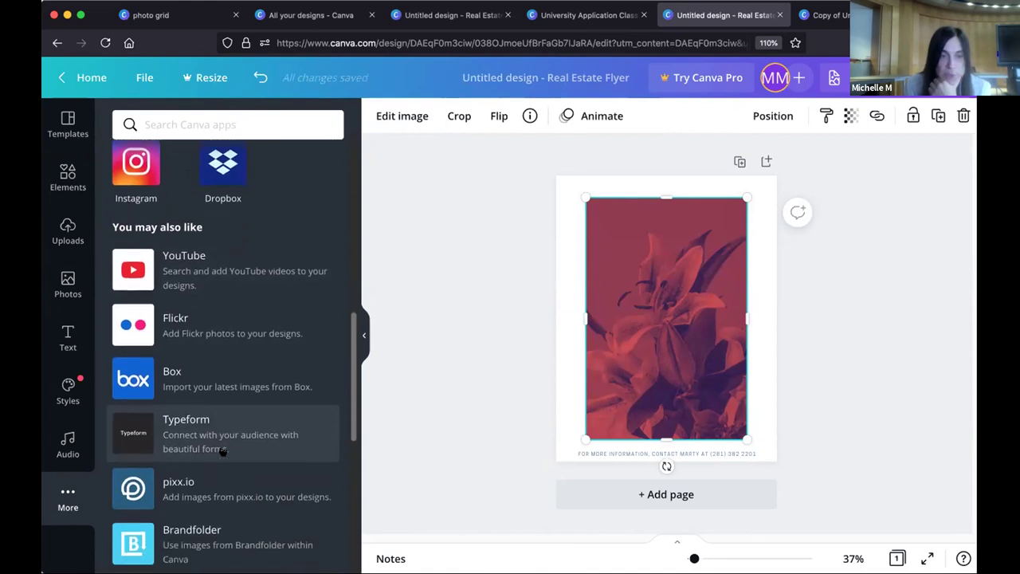
{"action": "scroll", "coordinate": [223, 452], "scroll_direction": "down", "scroll_amount": 2}
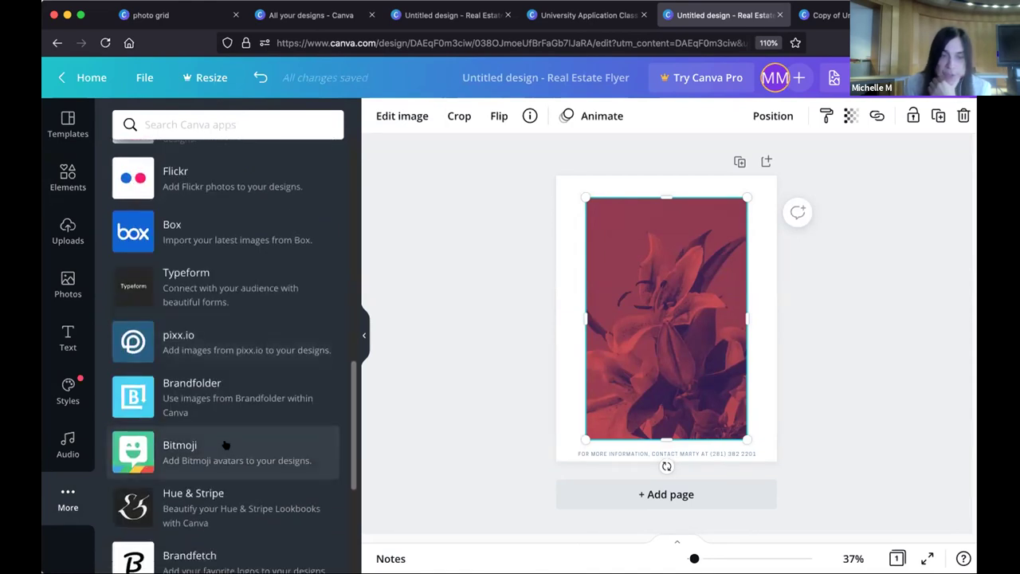
{"action": "left_click", "coordinate": [225, 445]}
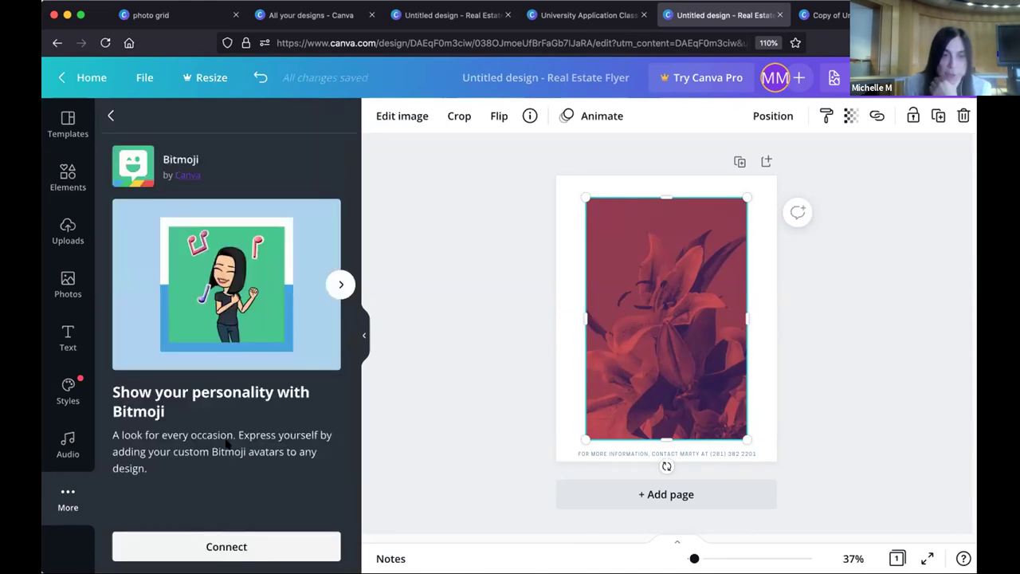
{"action": "left_click", "coordinate": [228, 548]}
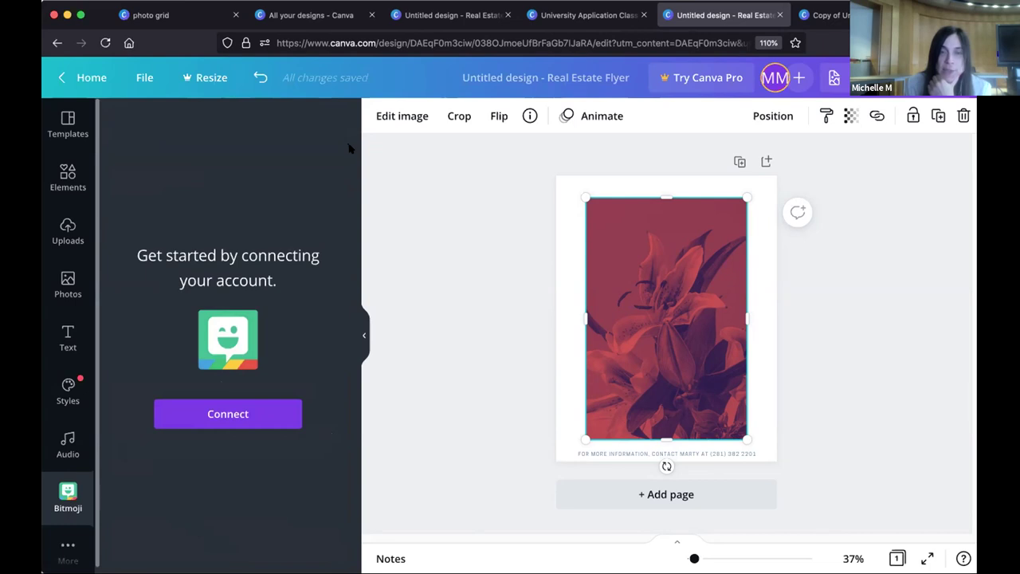
Step: Review the integrations and remaining suggested apps again, with Bitmoji among the added ones
{"action": "mouse_move", "coordinate": [85, 499]}
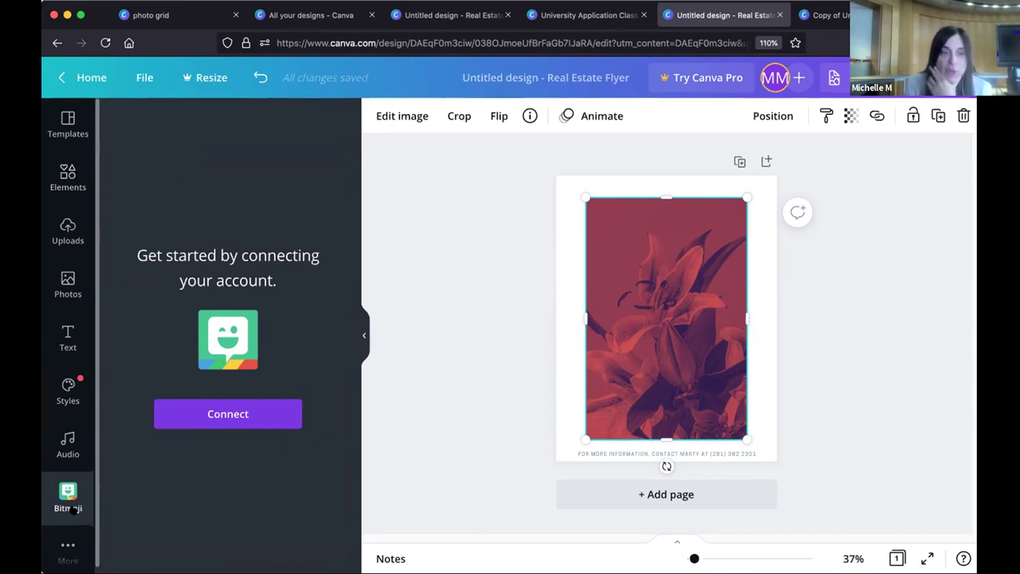
{"action": "left_click", "coordinate": [67, 547]}
{"action": "scroll", "coordinate": [263, 376], "scroll_direction": "down", "scroll_amount": 5}
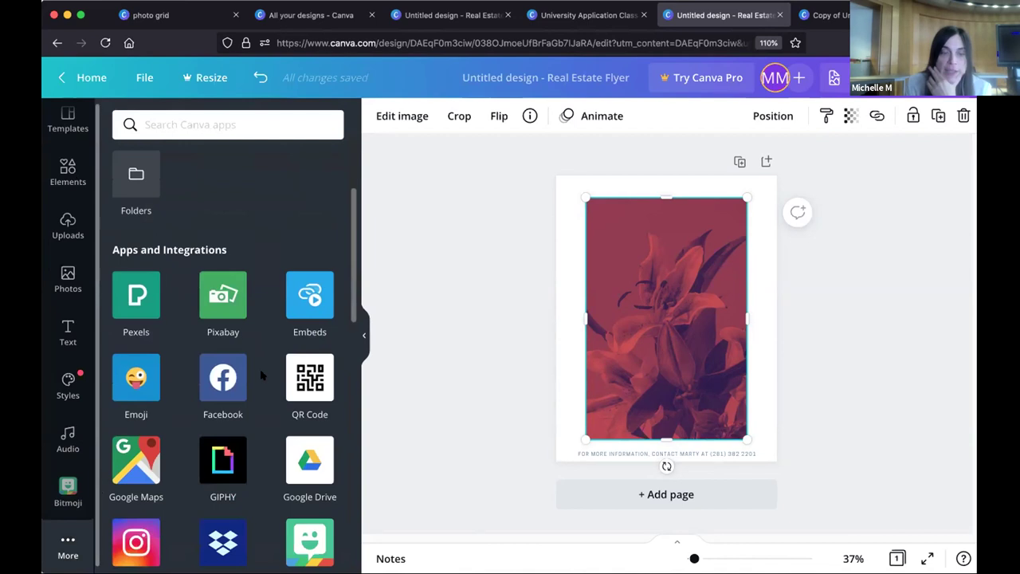
{"action": "scroll", "coordinate": [261, 374], "scroll_direction": "down", "scroll_amount": 8}
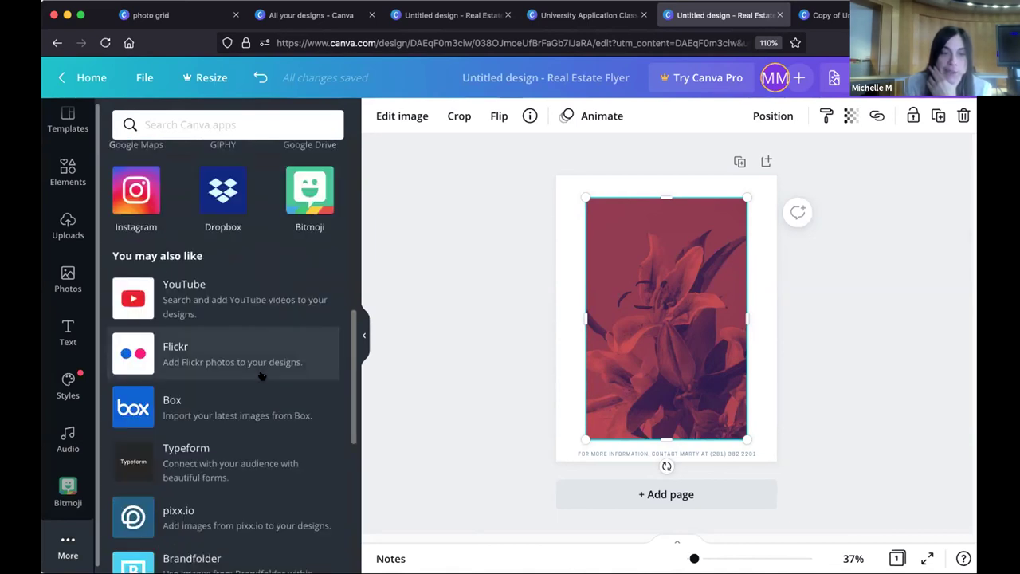
{"action": "scroll", "coordinate": [261, 374], "scroll_direction": "down", "scroll_amount": 3}
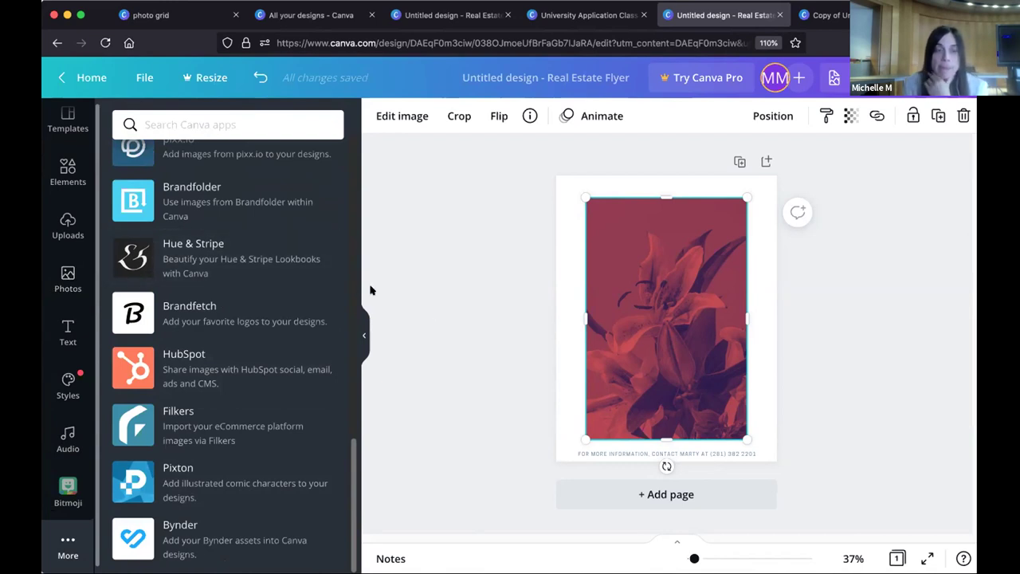
{"action": "scroll", "coordinate": [247, 271], "scroll_direction": "up", "scroll_amount": 10}
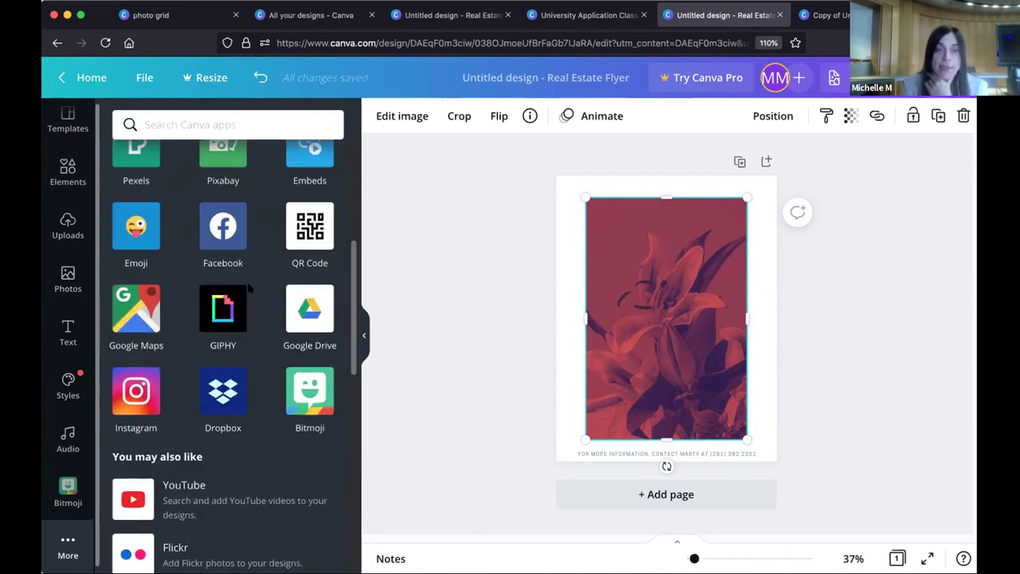
{"action": "scroll", "coordinate": [249, 290], "scroll_direction": "up", "scroll_amount": 2}
{"action": "scroll", "coordinate": [249, 302], "scroll_direction": "down", "scroll_amount": 2}
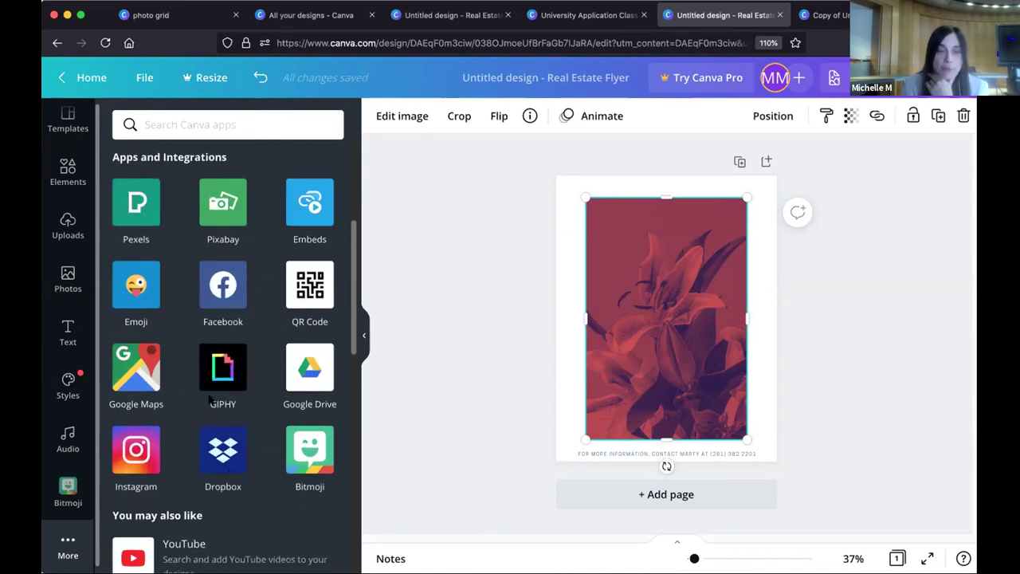
{"action": "scroll", "coordinate": [179, 361], "scroll_direction": "down", "scroll_amount": 5}
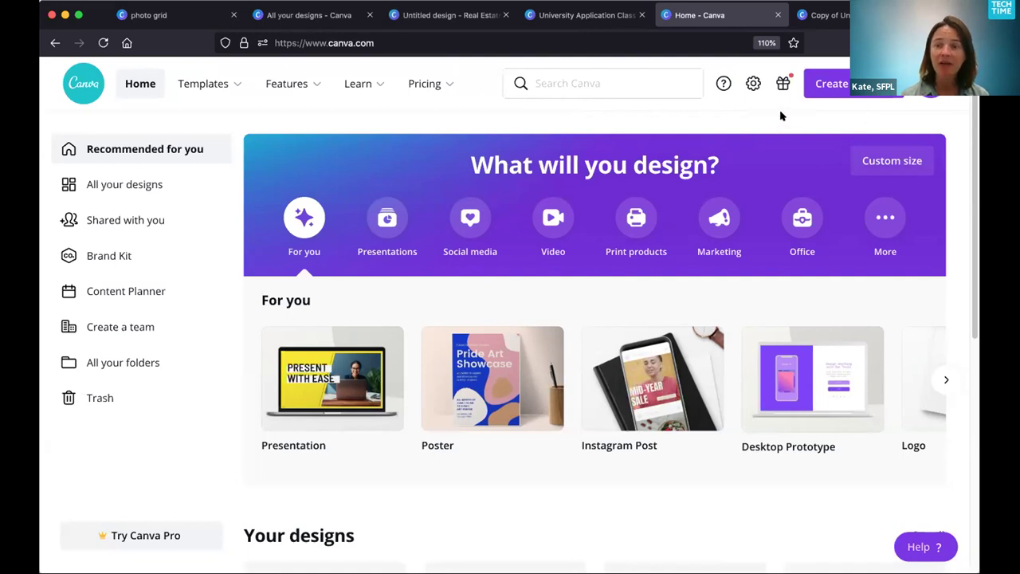
Step: Create a new Instagram Post design from the home page
{"action": "mouse_move", "coordinate": [286, 83]}
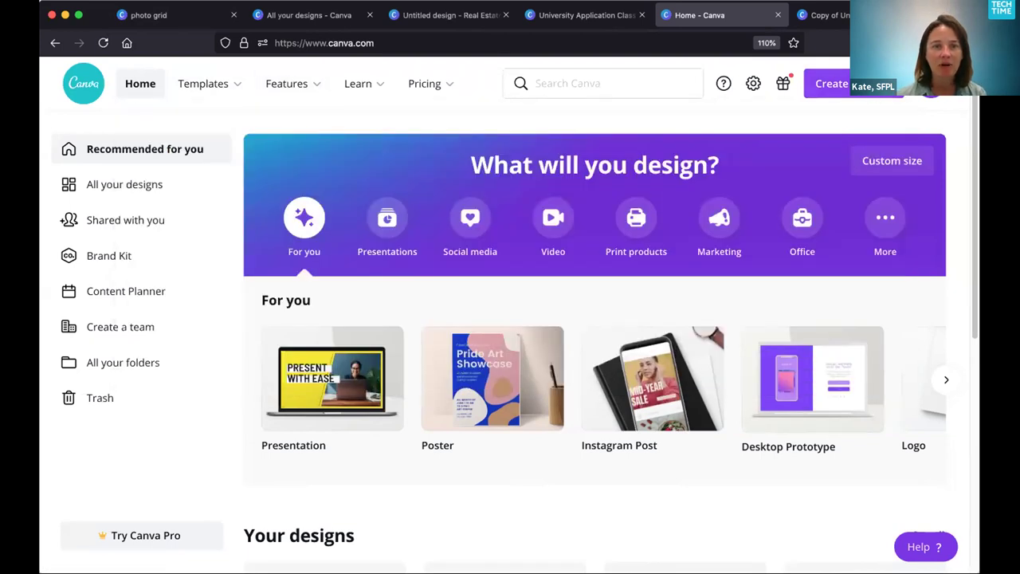
{"action": "left_click", "coordinate": [831, 83]}
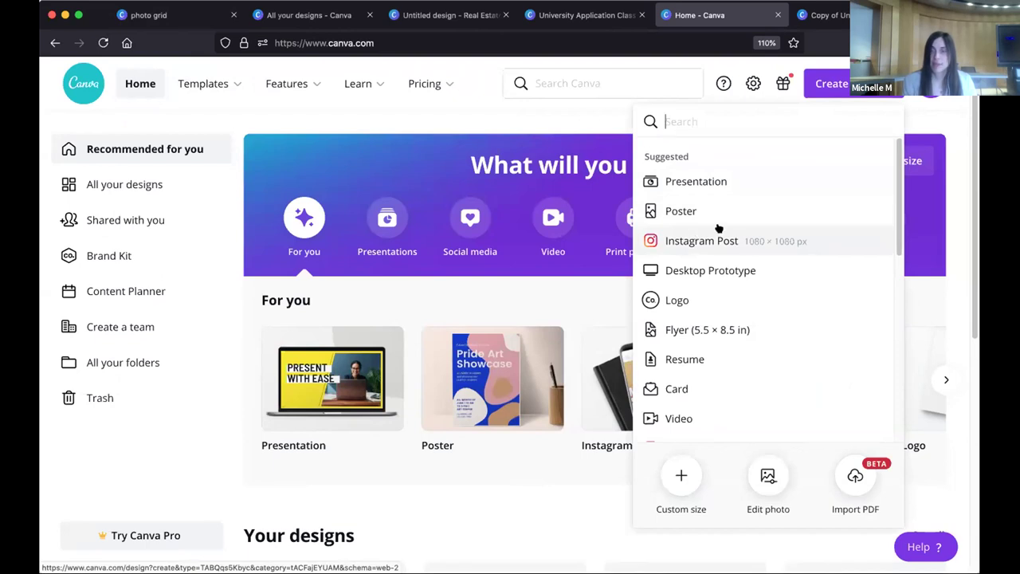
{"action": "left_click", "coordinate": [359, 125]}
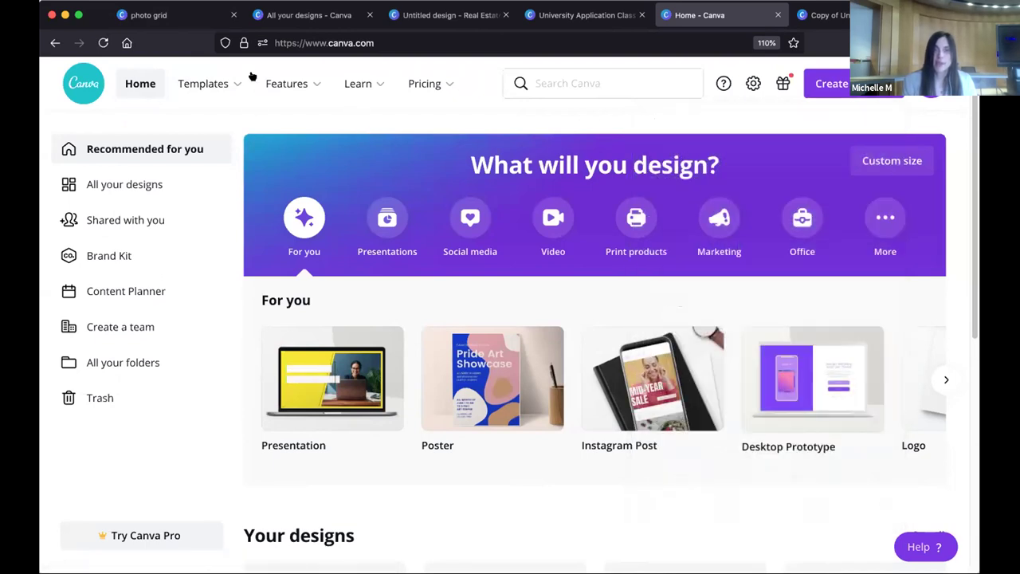
{"action": "left_click", "coordinate": [844, 79]}
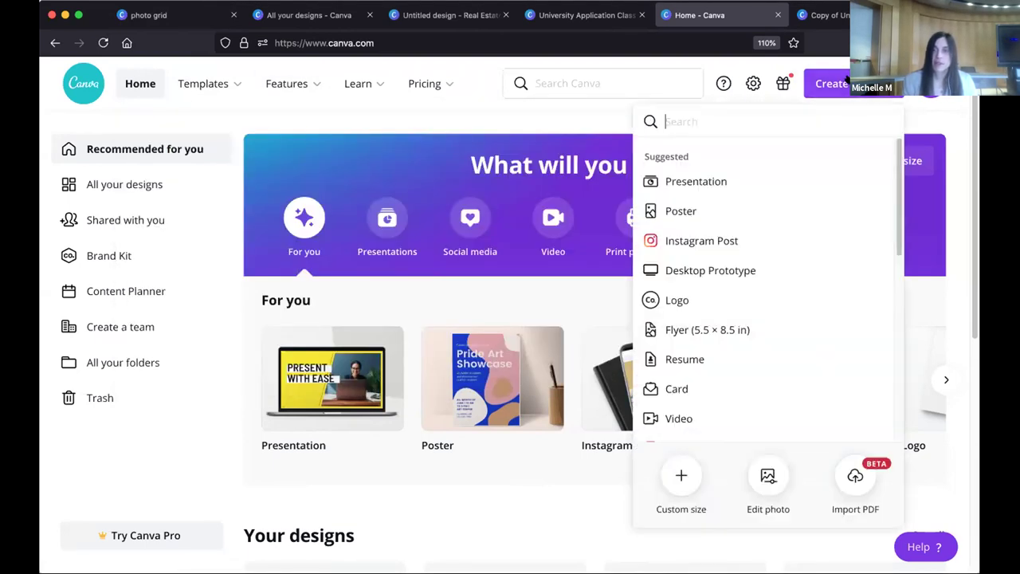
{"action": "left_click", "coordinate": [717, 240]}
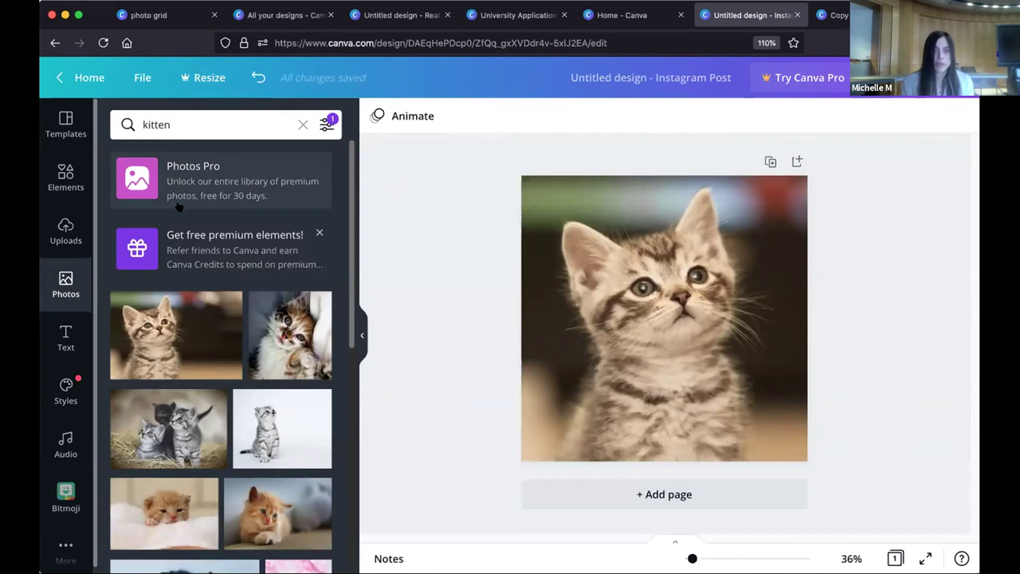
Step: Add a heading to the kitten photo with the text "Kittentime"
{"action": "left_click", "coordinate": [66, 336]}
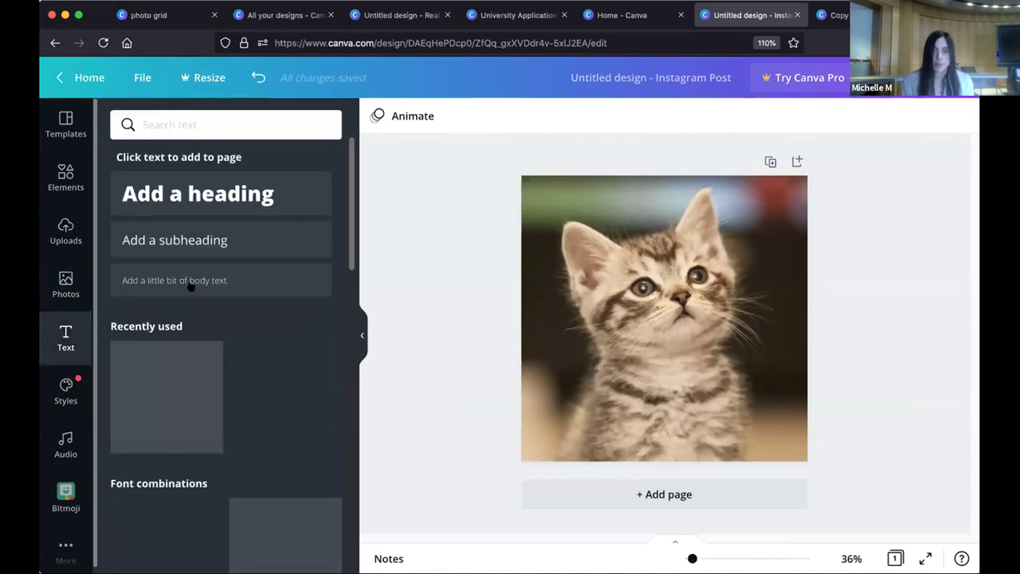
{"action": "scroll", "coordinate": [255, 291], "scroll_direction": "down", "scroll_amount": 3}
{"action": "scroll", "coordinate": [255, 290], "scroll_direction": "up", "scroll_amount": 3}
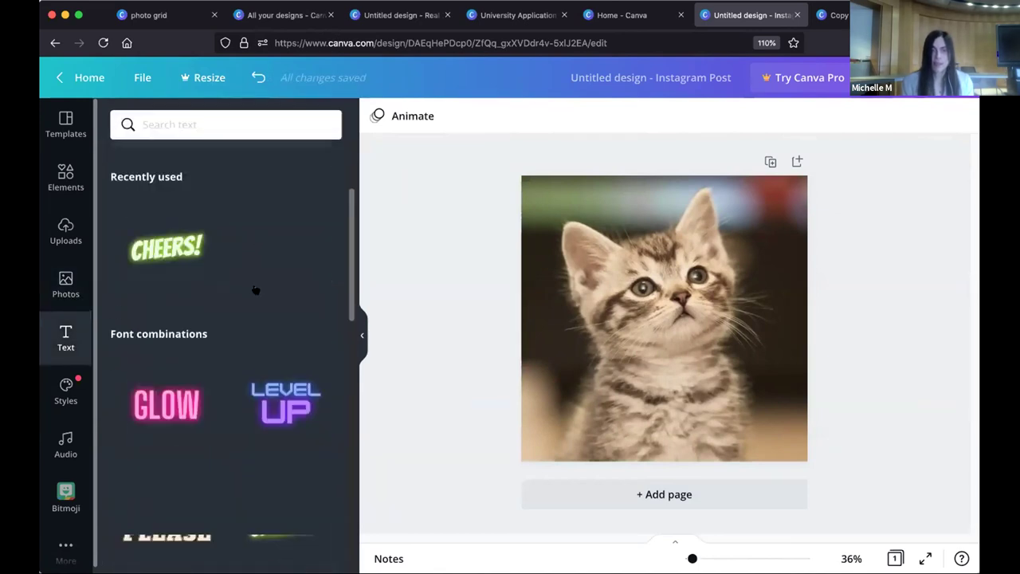
{"action": "left_click", "coordinate": [230, 193]}
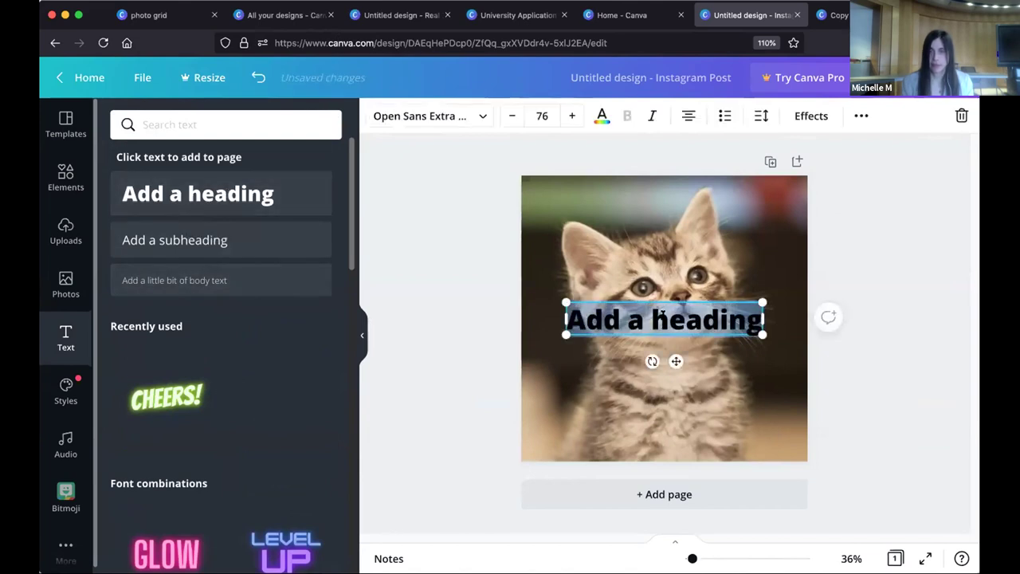
{"action": "type", "text": "Kitten"}
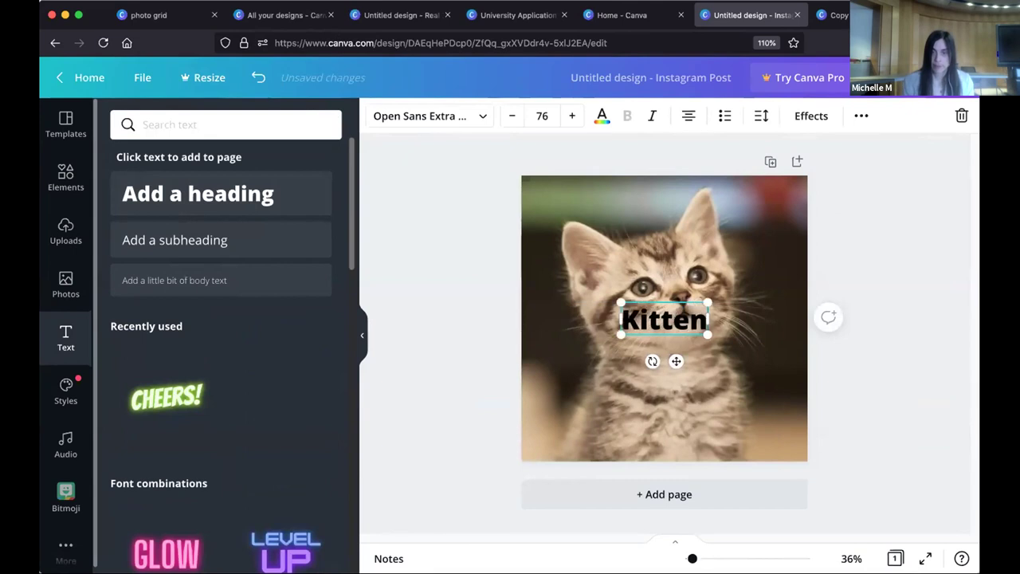
{"action": "type", "text": "time"}
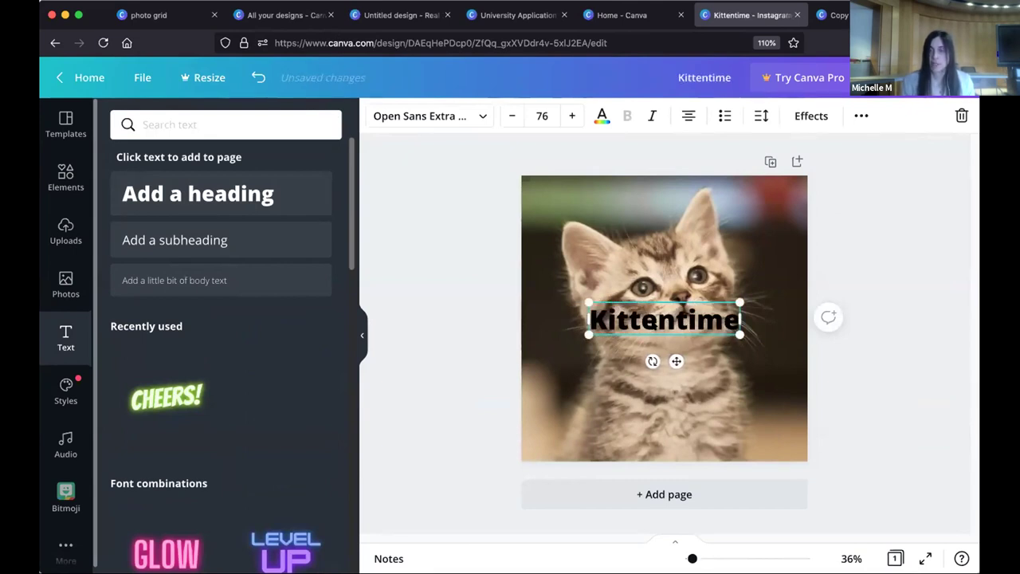
Step: Move the Kittentime heading to the upper-left corner of the photo and colour it white
{"action": "left_click_drag", "start_coordinate": [653, 324], "coordinate": [603, 206]}
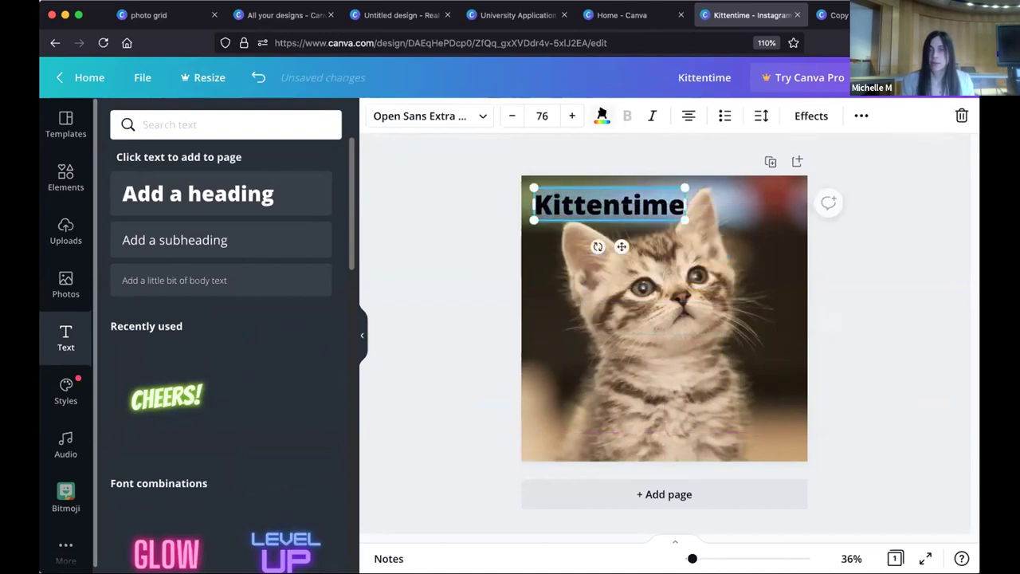
{"action": "left_click", "coordinate": [602, 116]}
{"action": "left_click", "coordinate": [203, 192]}
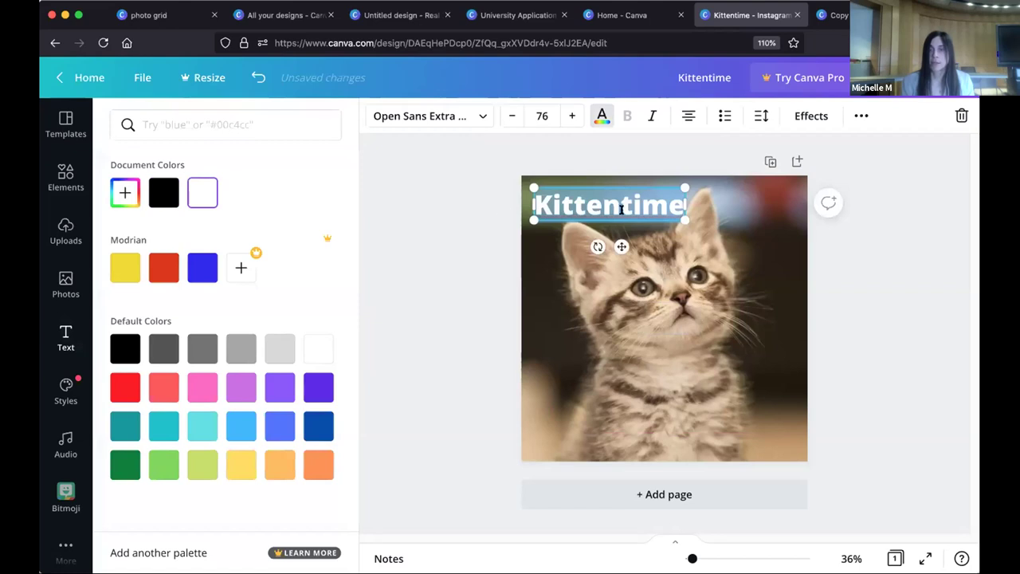
Step: Shrink the Kittentime heading to font size 38, keeping it in the photo's corner
{"action": "left_click_drag", "start_coordinate": [679, 209], "coordinate": [610, 204]}
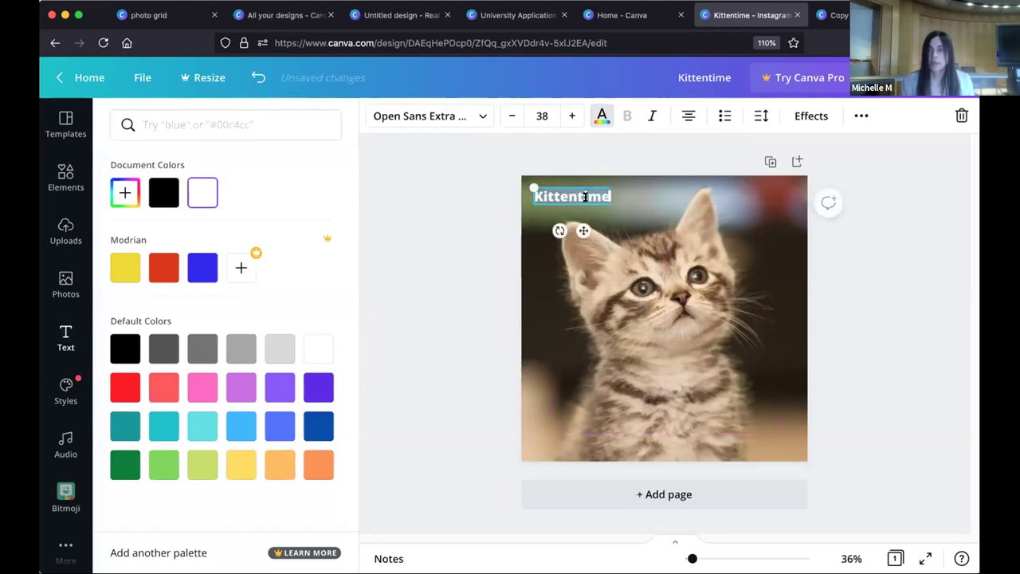
{"action": "left_click", "coordinate": [615, 184]}
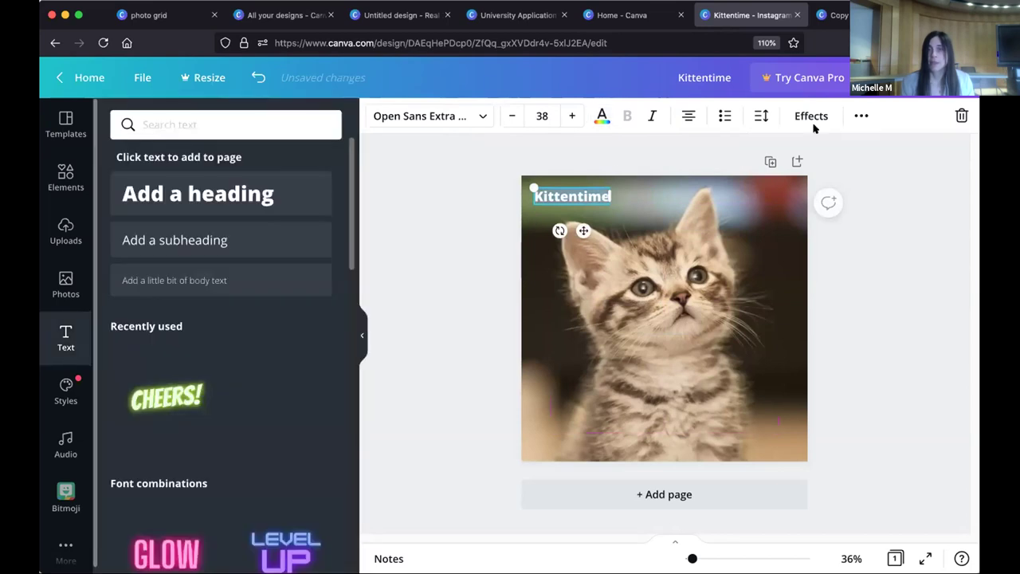
{"action": "left_click", "coordinate": [727, 145]}
Step: Try the Neon and Echo text effects on the Kittentime heading, and settle on the Splice style
{"action": "left_click", "coordinate": [572, 196]}
{"action": "left_click", "coordinate": [795, 116]}
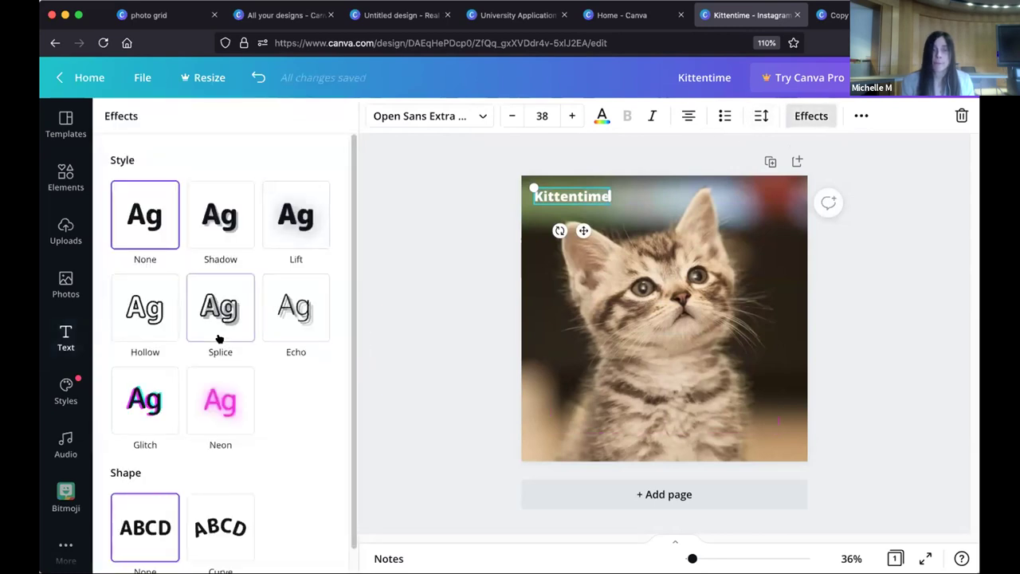
{"action": "scroll", "coordinate": [227, 334], "scroll_direction": "down", "scroll_amount": 1}
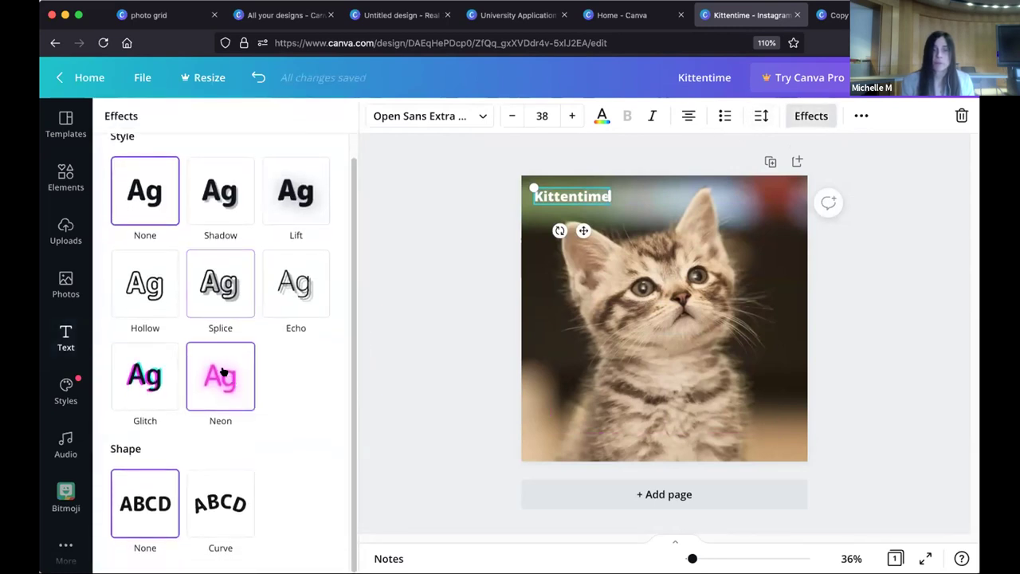
{"action": "left_click", "coordinate": [229, 366]}
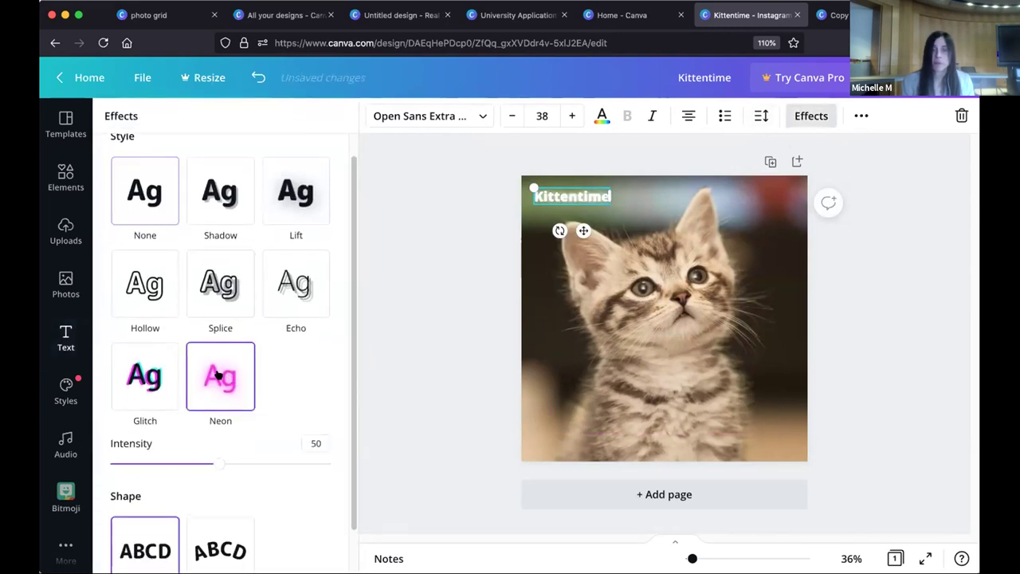
{"action": "left_click", "coordinate": [303, 287]}
{"action": "left_click", "coordinate": [219, 291]}
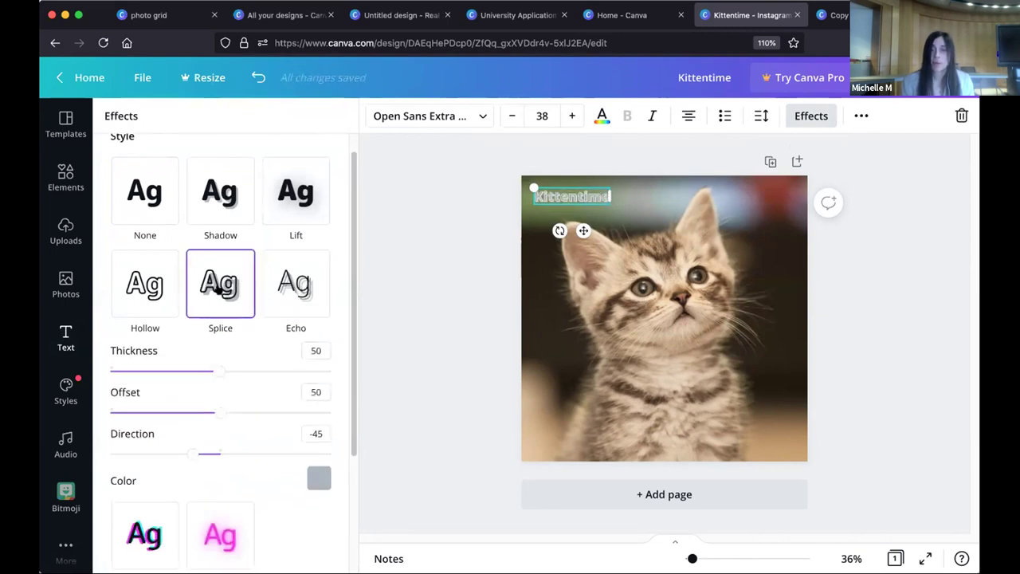
{"action": "left_click", "coordinate": [493, 261]}
Step: Make the Kittentime heading more transparent so it works as a subtle watermark on the photo
{"action": "left_click", "coordinate": [537, 216]}
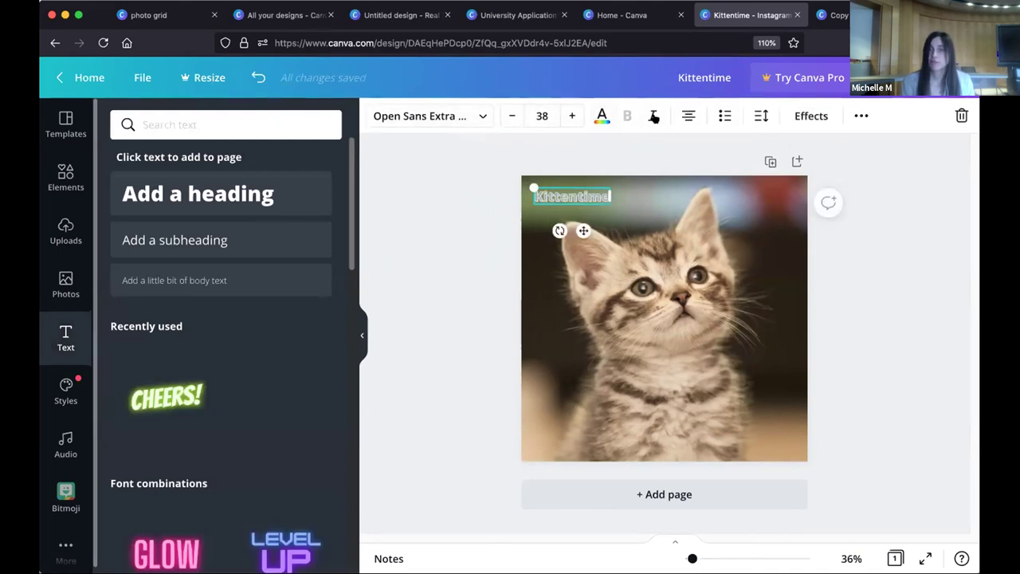
{"action": "left_click", "coordinate": [861, 116]}
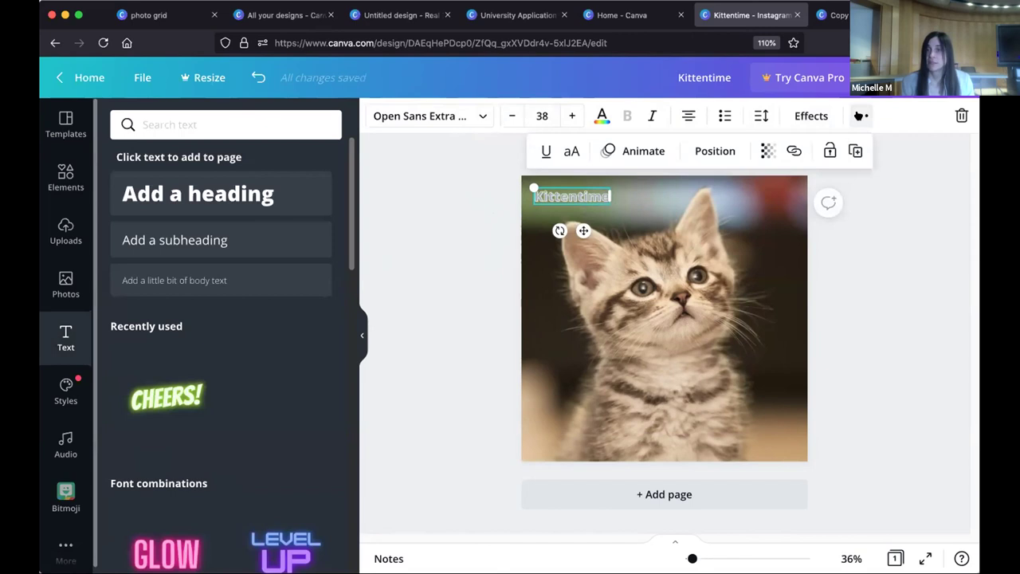
{"action": "left_click", "coordinate": [766, 151]}
{"action": "left_click_drag", "start_coordinate": [715, 194], "coordinate": [676, 194]}
{"action": "left_click", "coordinate": [870, 245]}
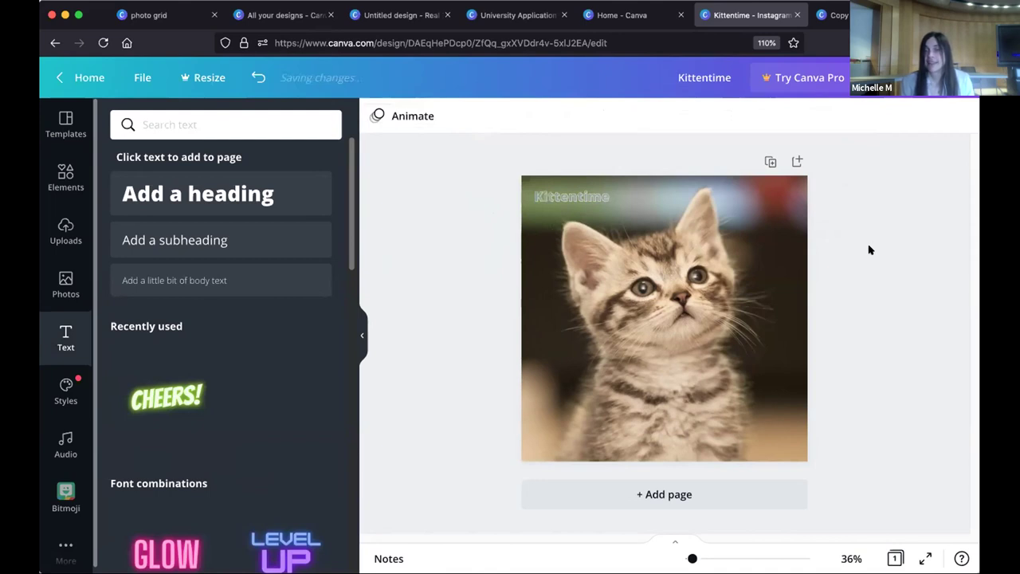
Step: Check the design's sharing and publishing options, and return to the canvas
{"action": "left_click", "coordinate": [917, 77]}
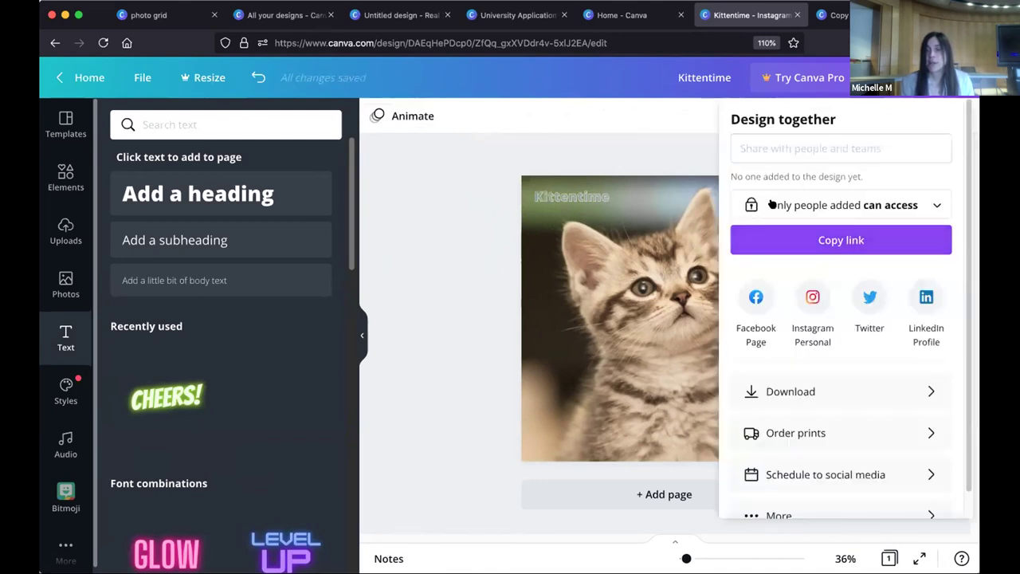
{"action": "left_click", "coordinate": [607, 159]}
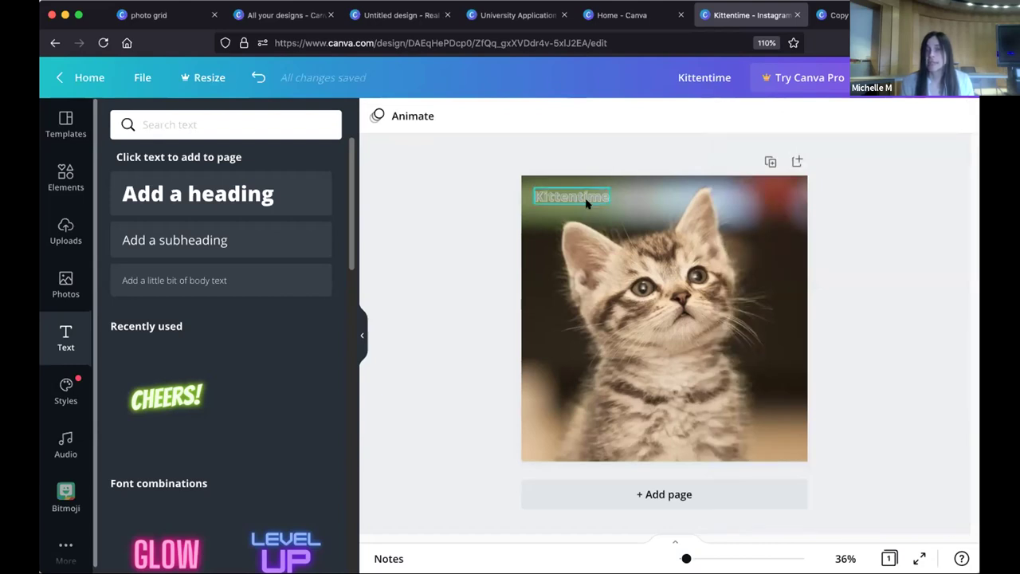
Step: Place the Kittentime heading over the kitten's chest at font size 73.8 and colour it black
{"action": "left_click_drag", "start_coordinate": [587, 199], "coordinate": [699, 410]}
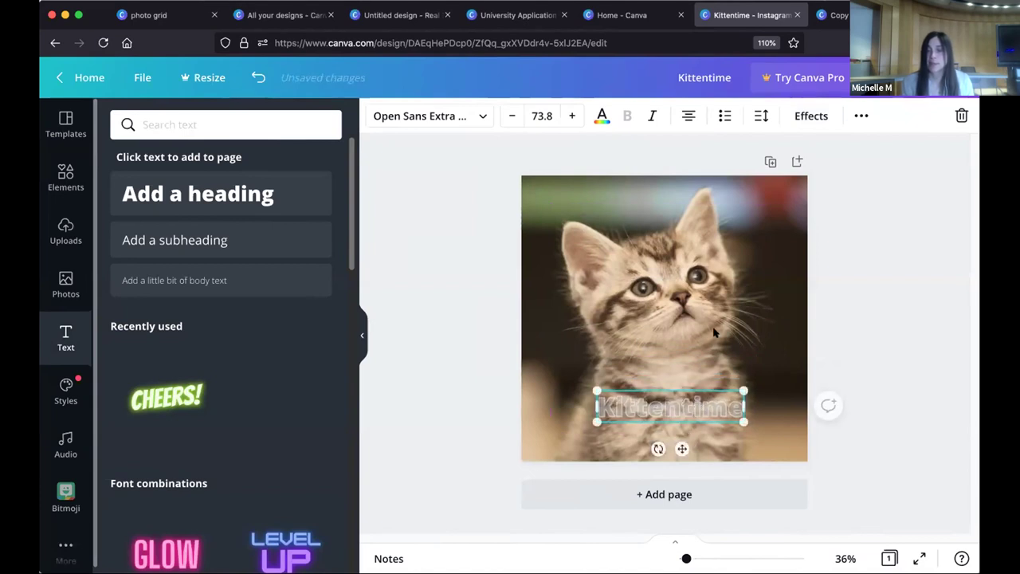
{"action": "left_click", "coordinate": [601, 118]}
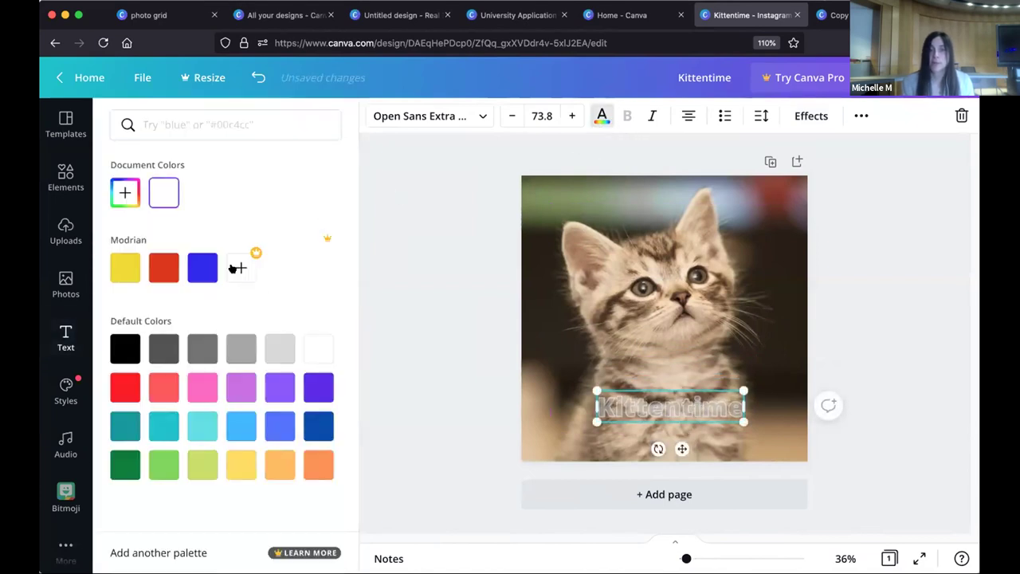
{"action": "left_click", "coordinate": [131, 347]}
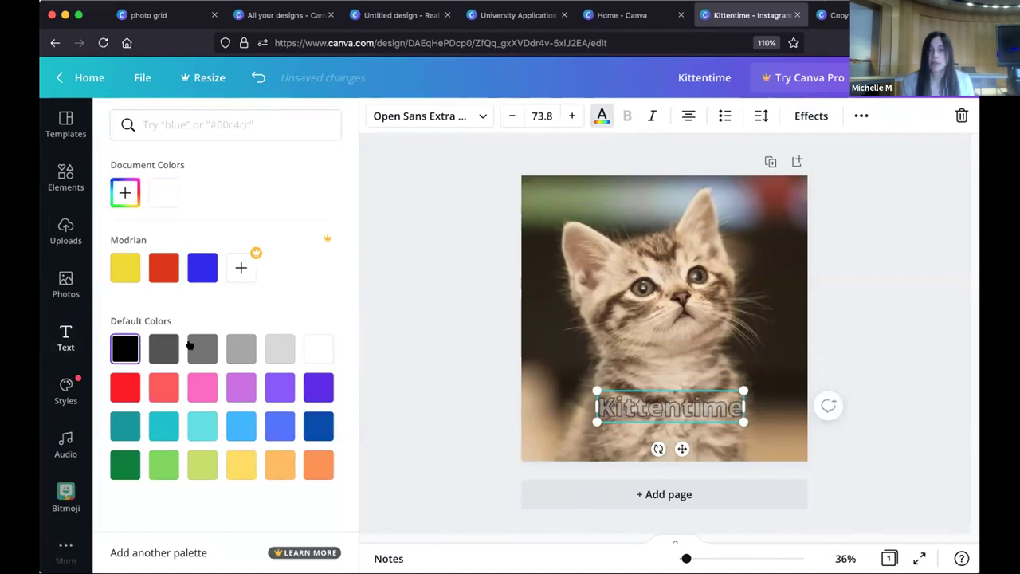
{"action": "left_click", "coordinate": [362, 320]}
{"action": "left_click", "coordinate": [483, 337]}
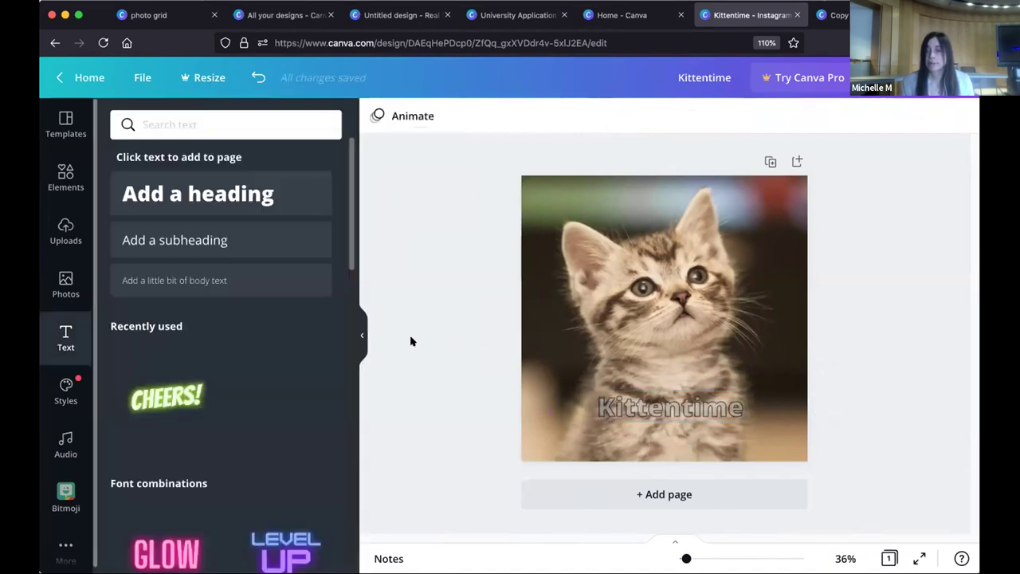